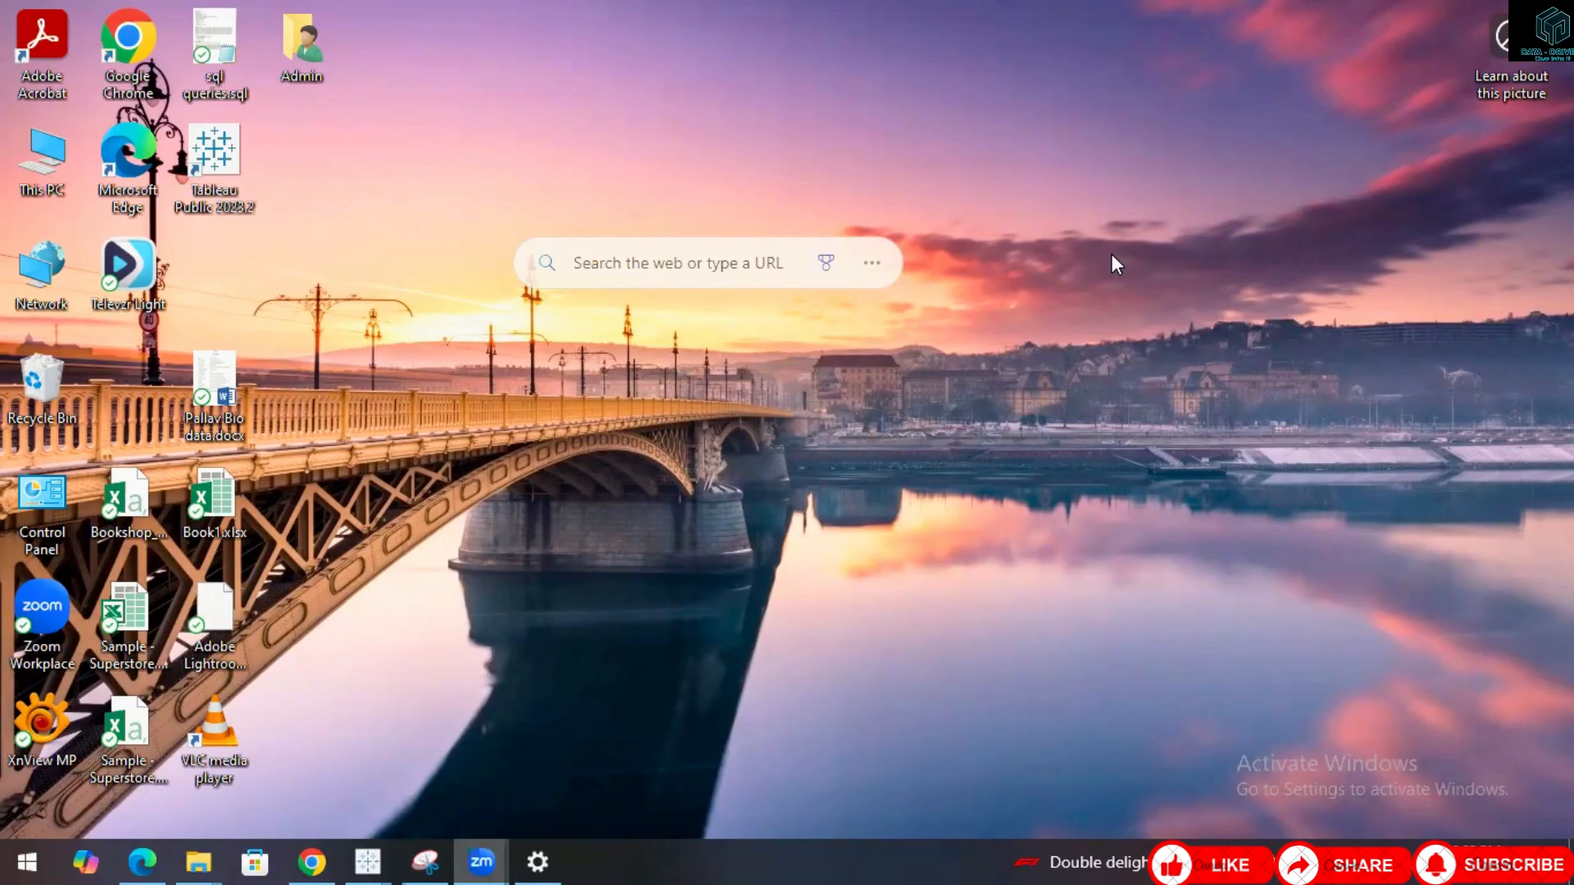
Switch to the Tableau Actions workbook window.
mouse_move(367, 861)
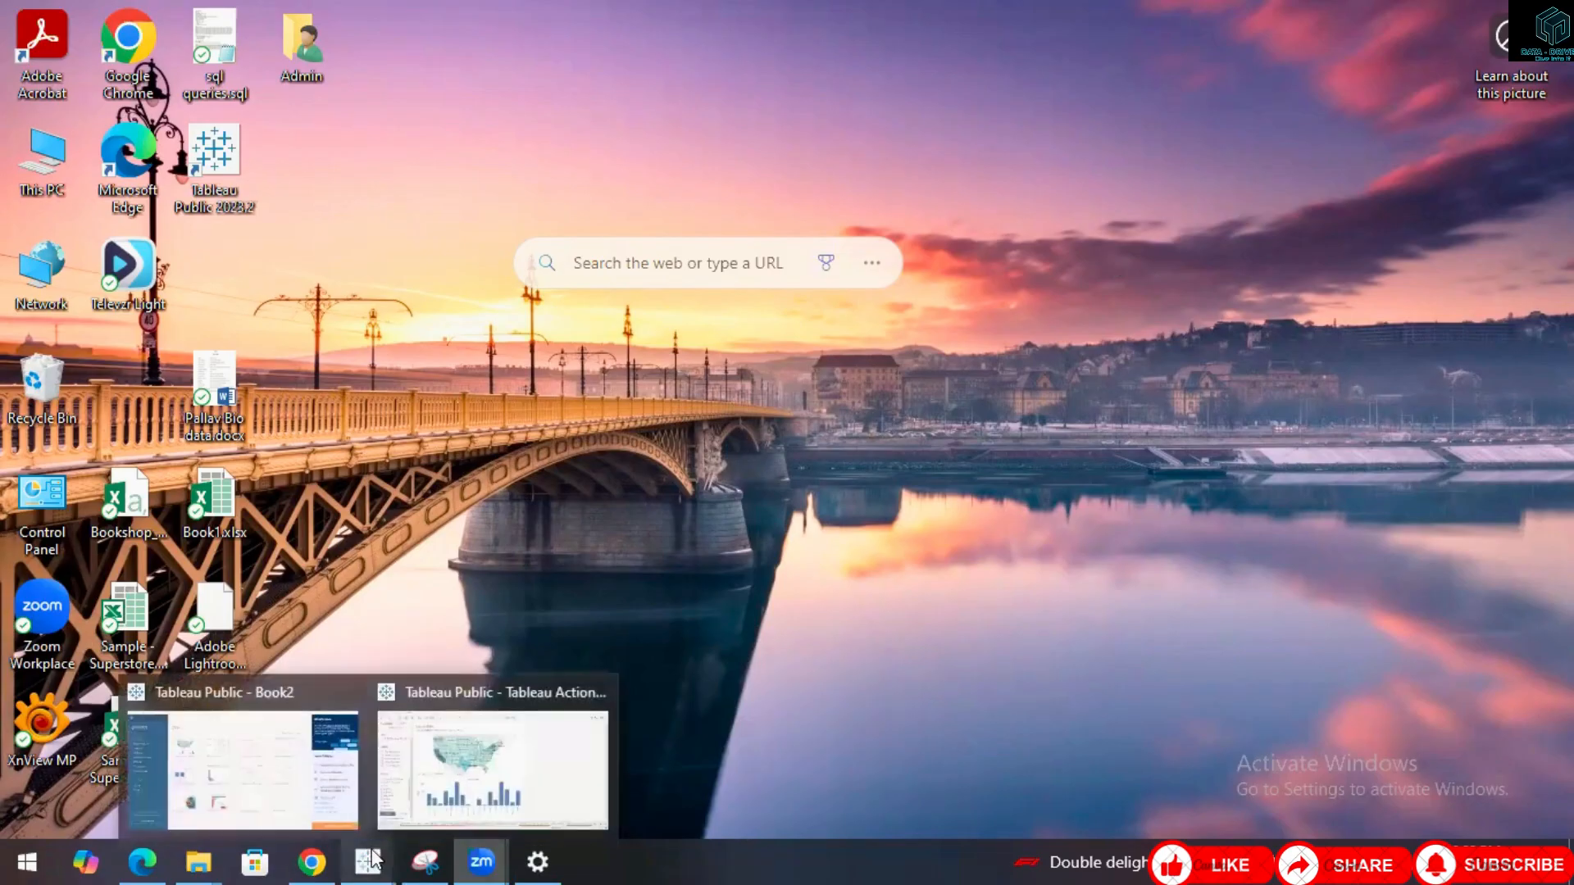
left_click(484, 767)
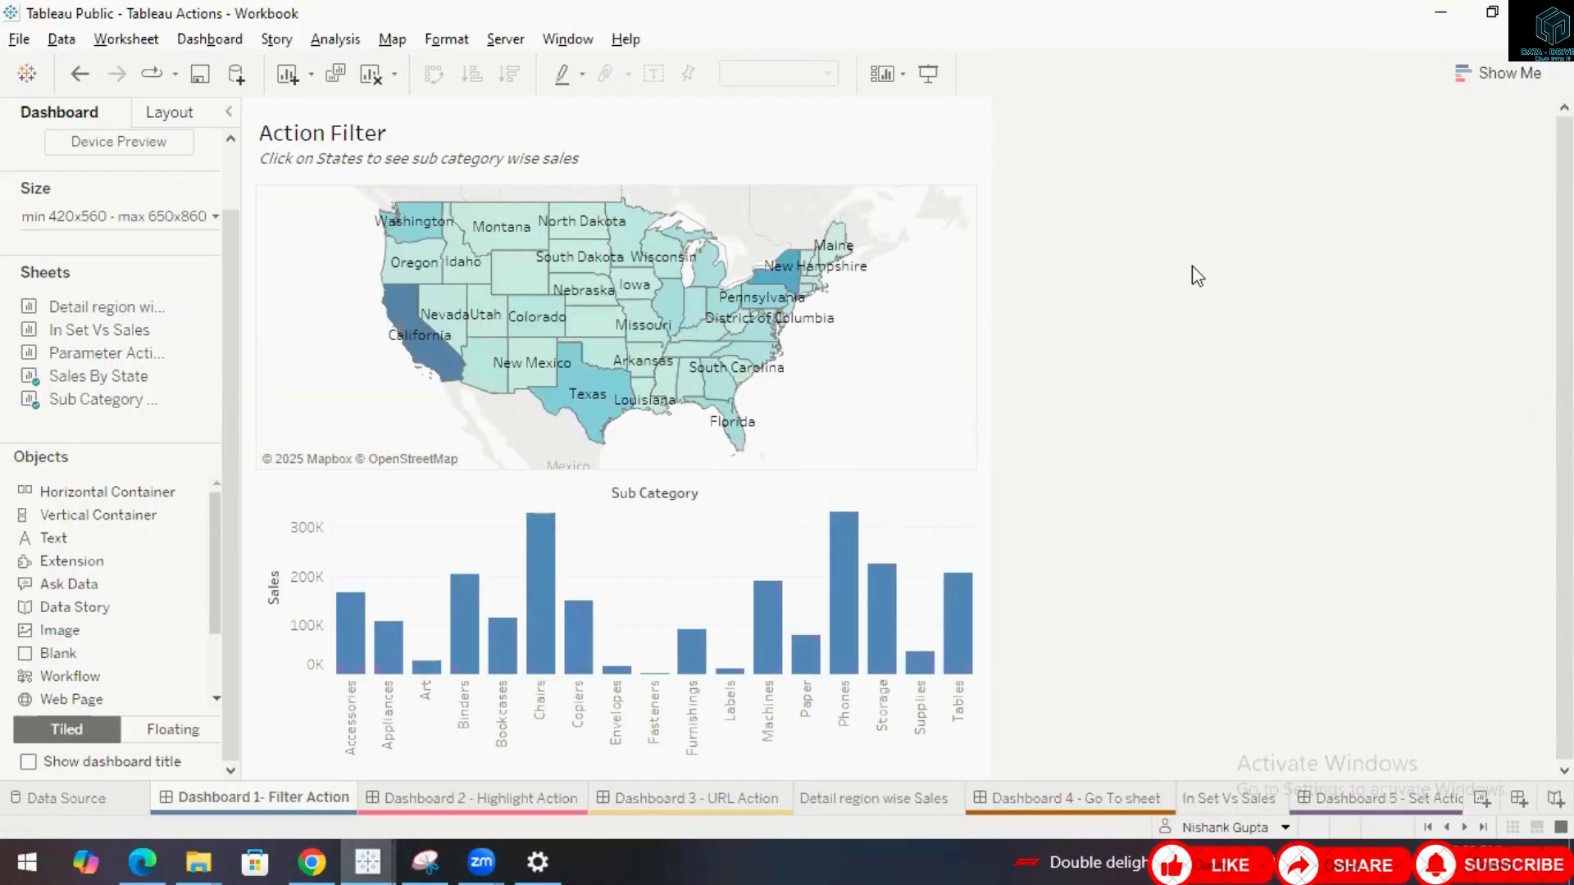
left_click(1231, 120)
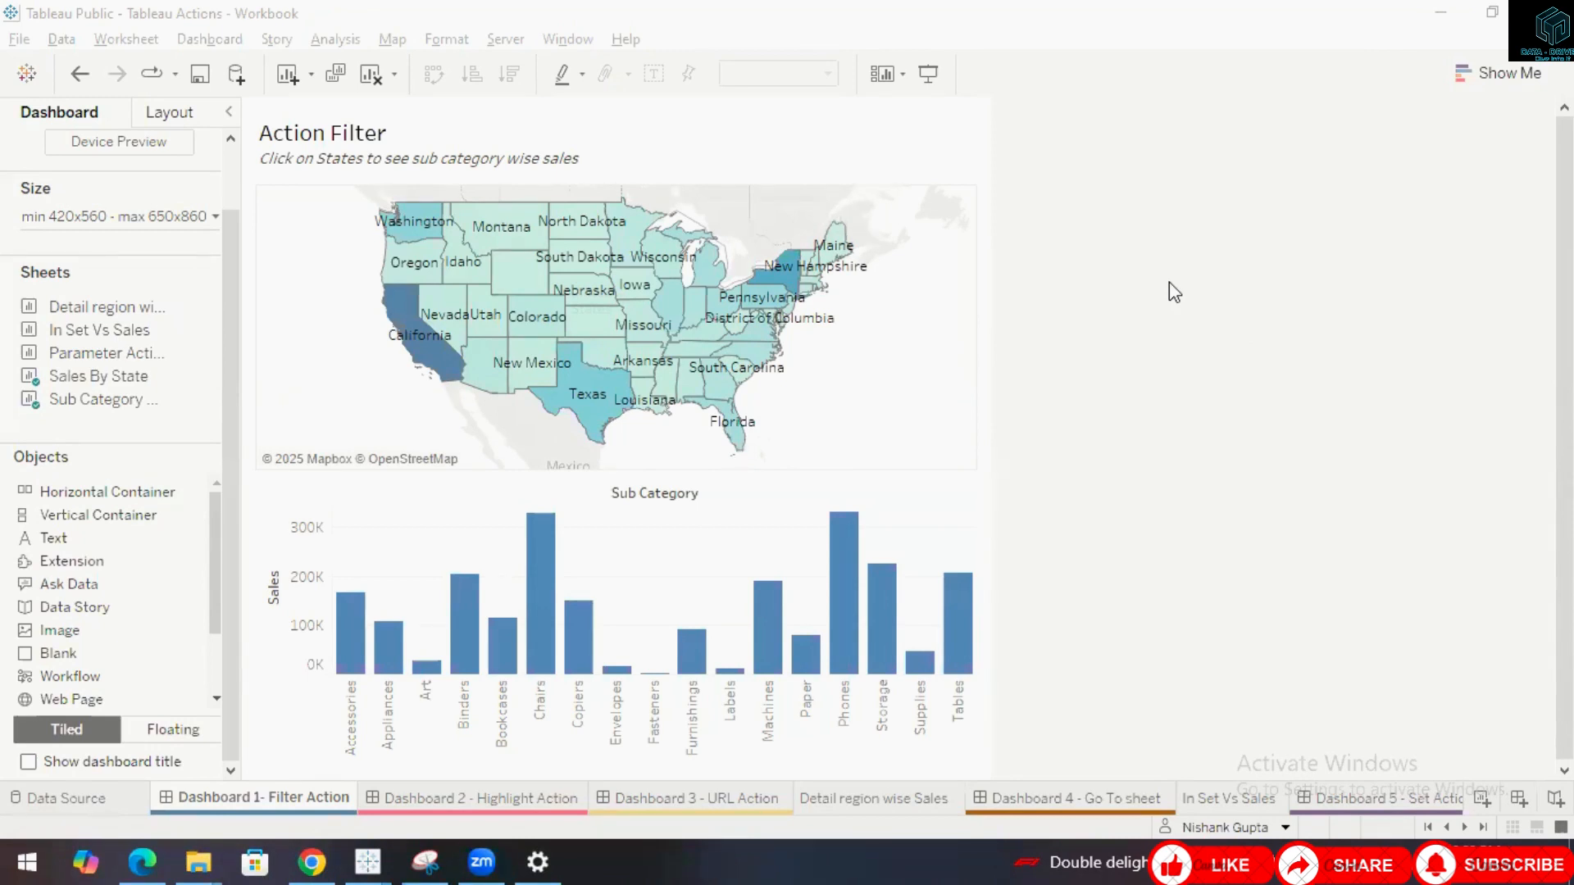
Open the workbook's Actions list and browse the available action types without adding one.
left_click(209, 41)
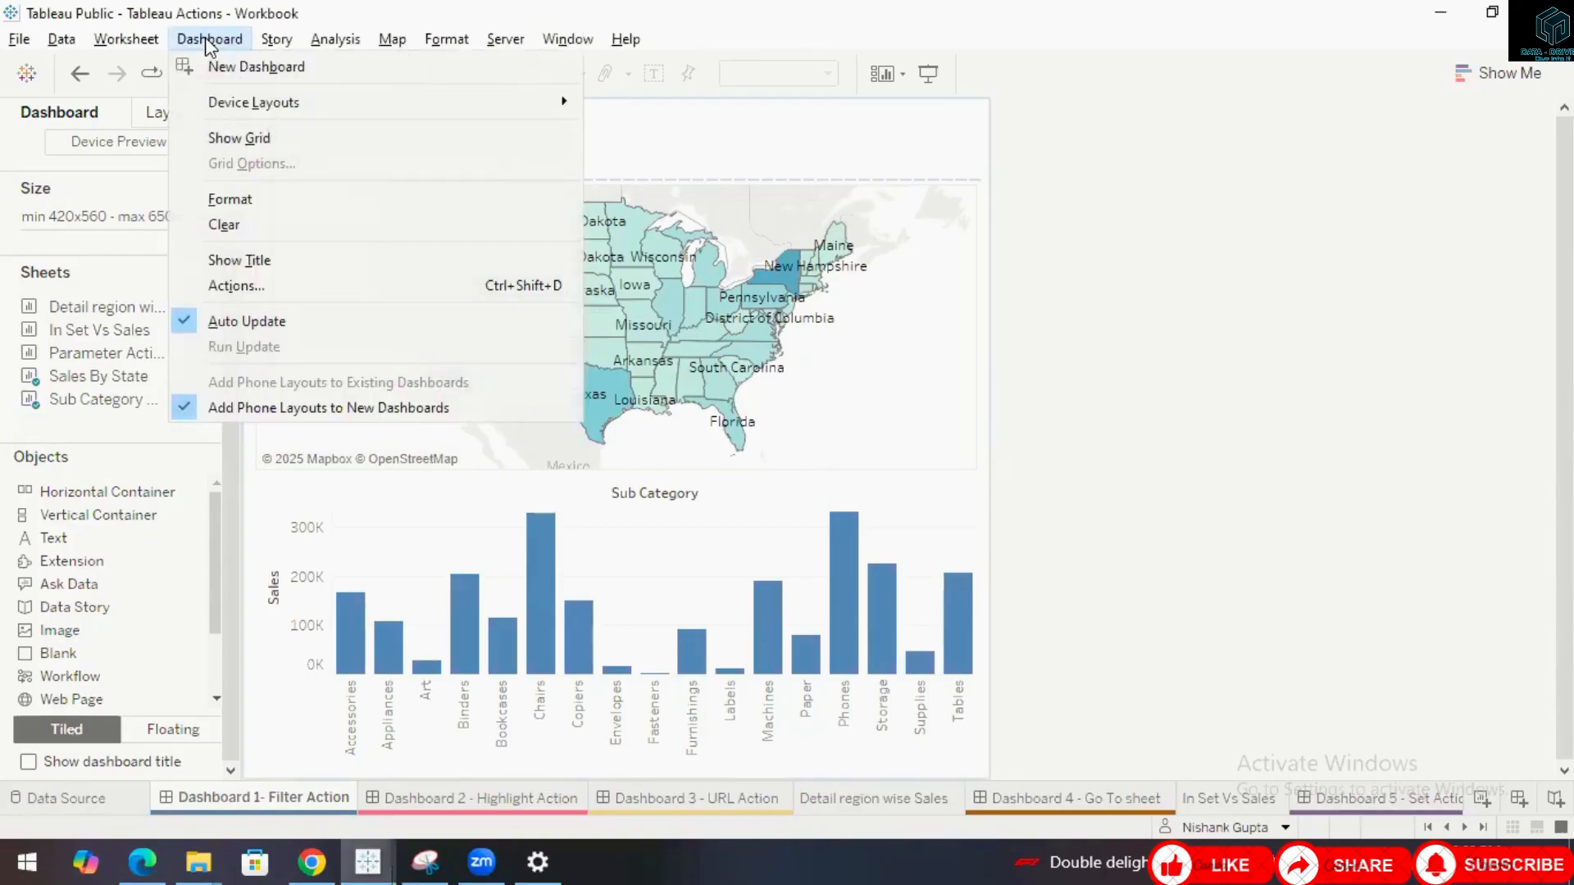
left_click(242, 277)
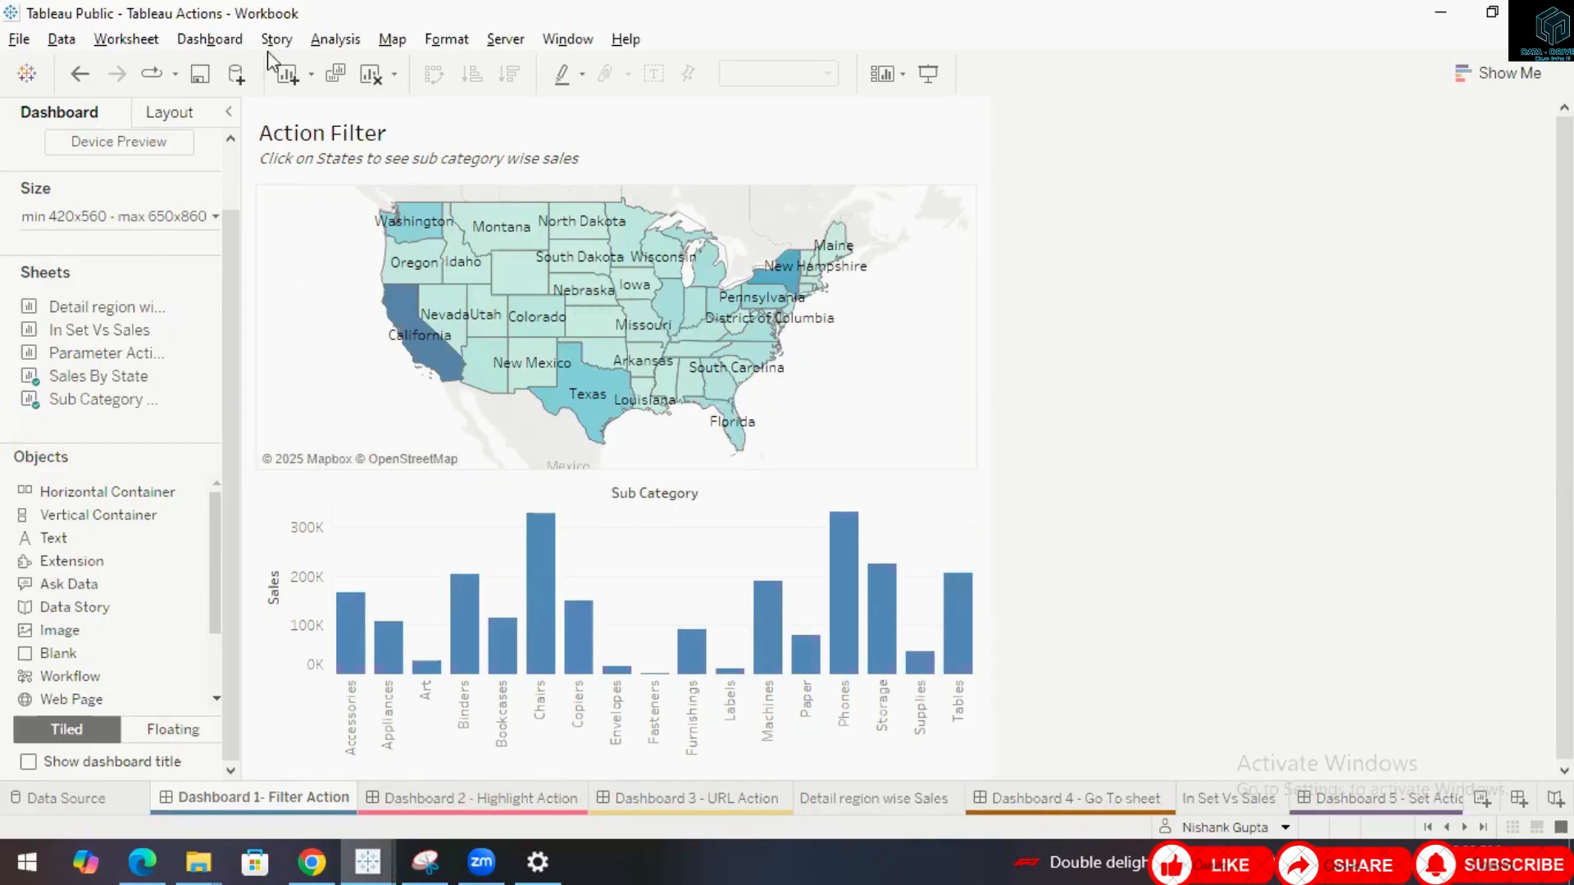
key("ctrl+shift+d")
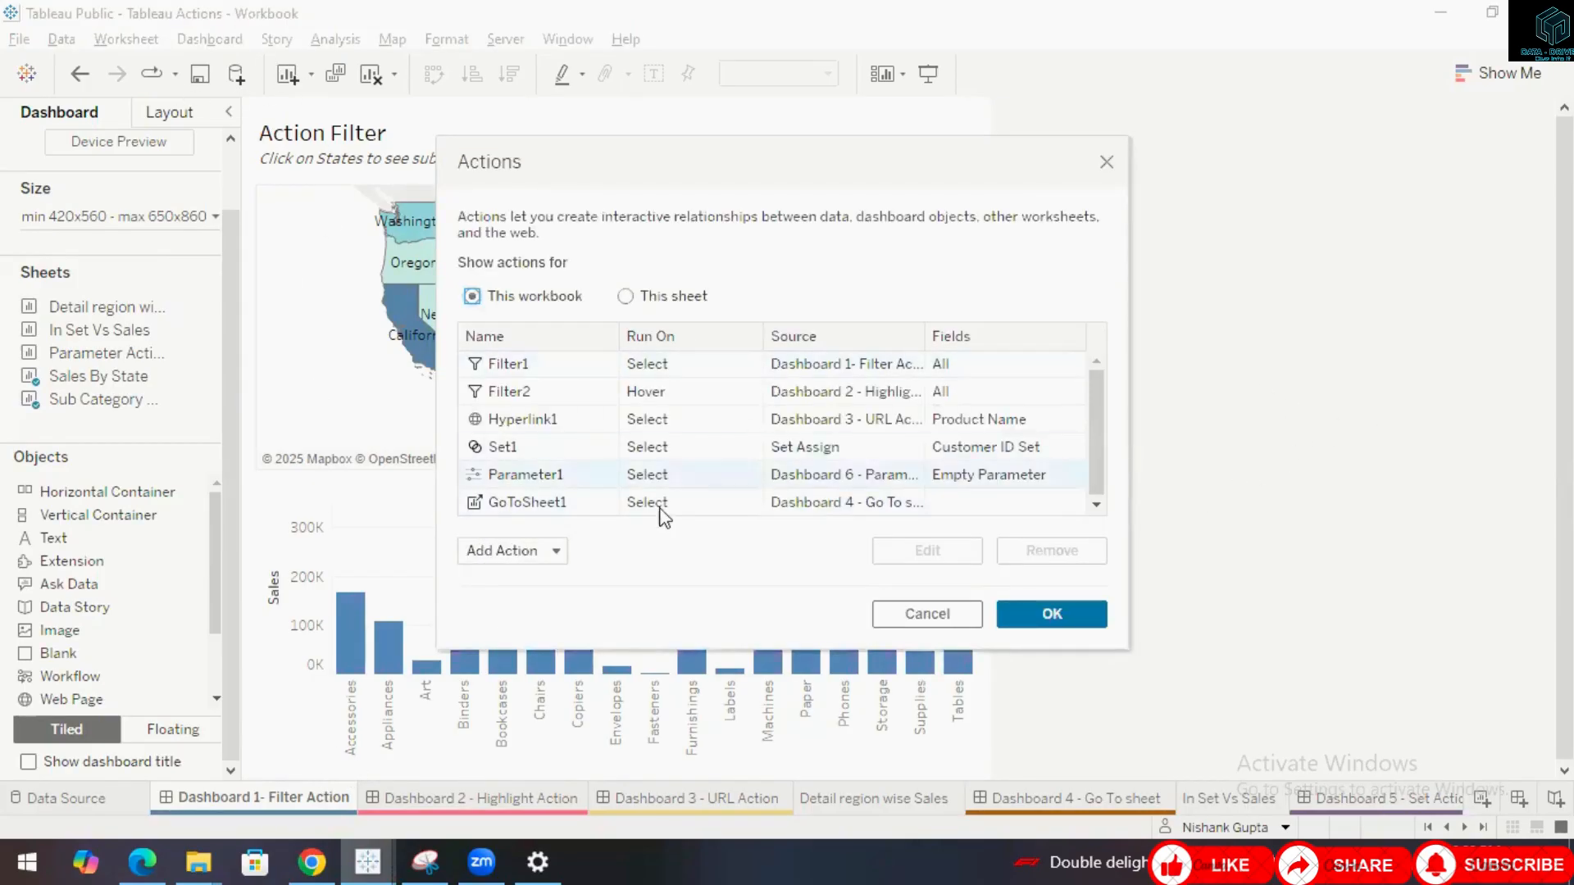
left_click(556, 554)
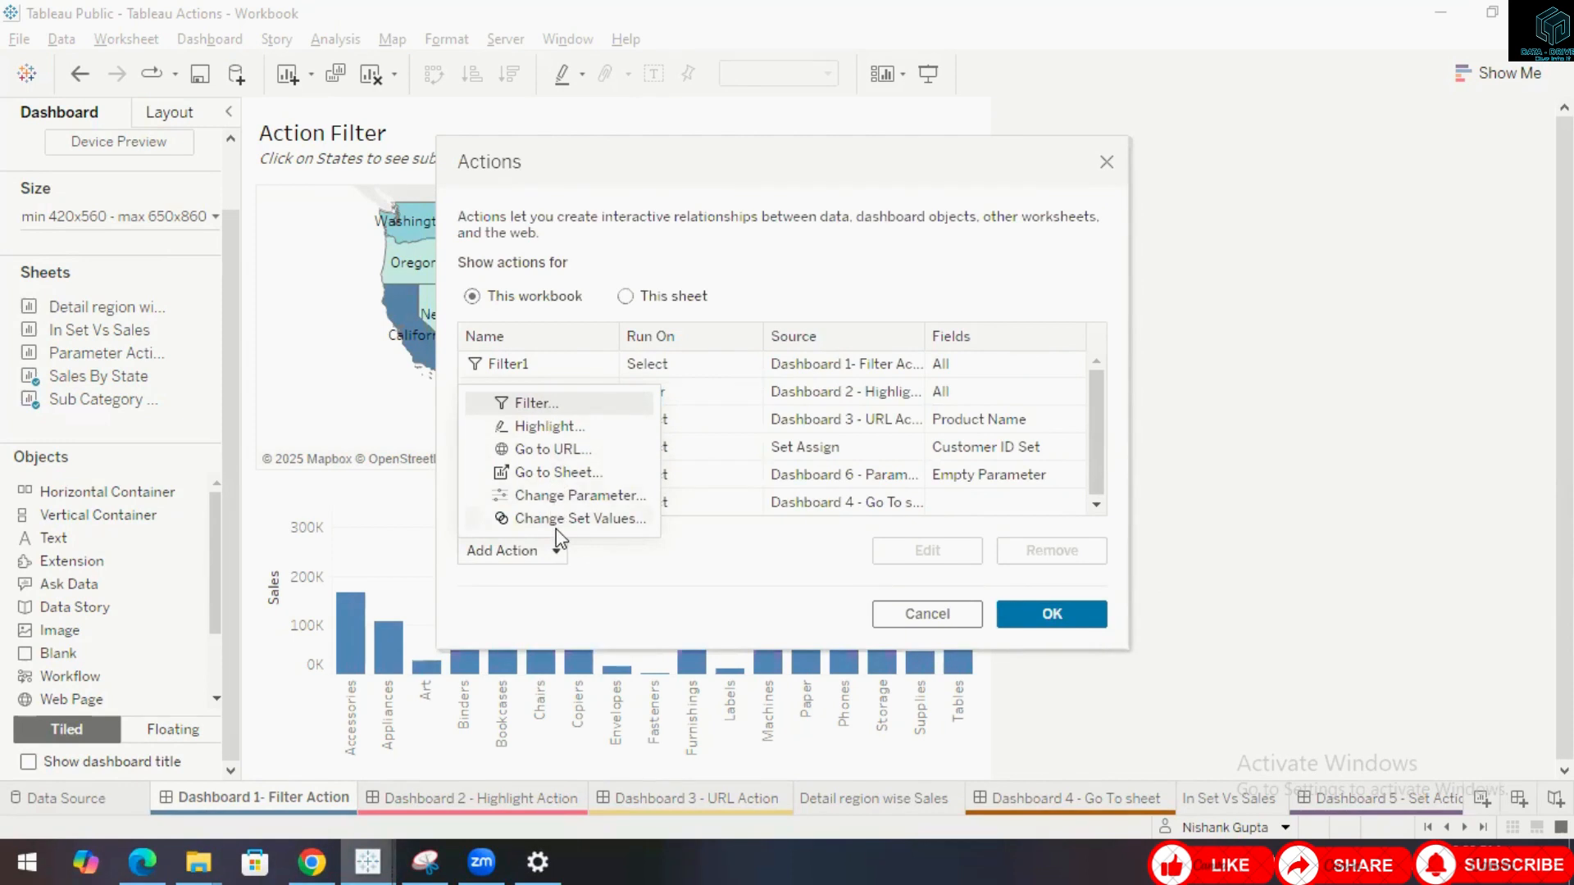
left_click(933, 627)
left_click(933, 627)
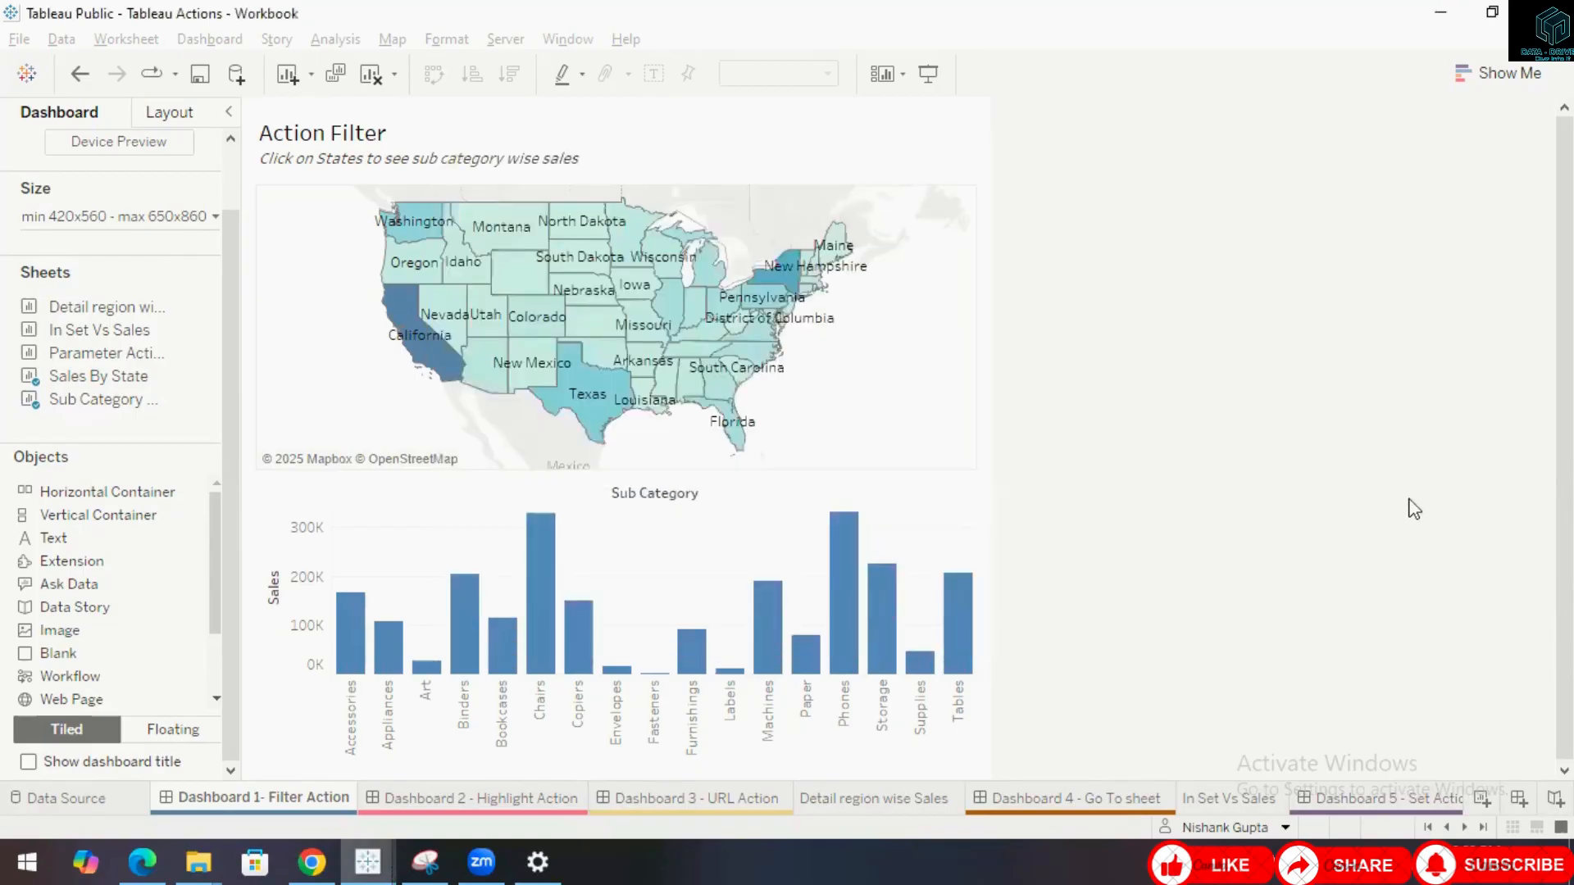
Unhide all sheets used by the dashboards.
right_click(277, 808)
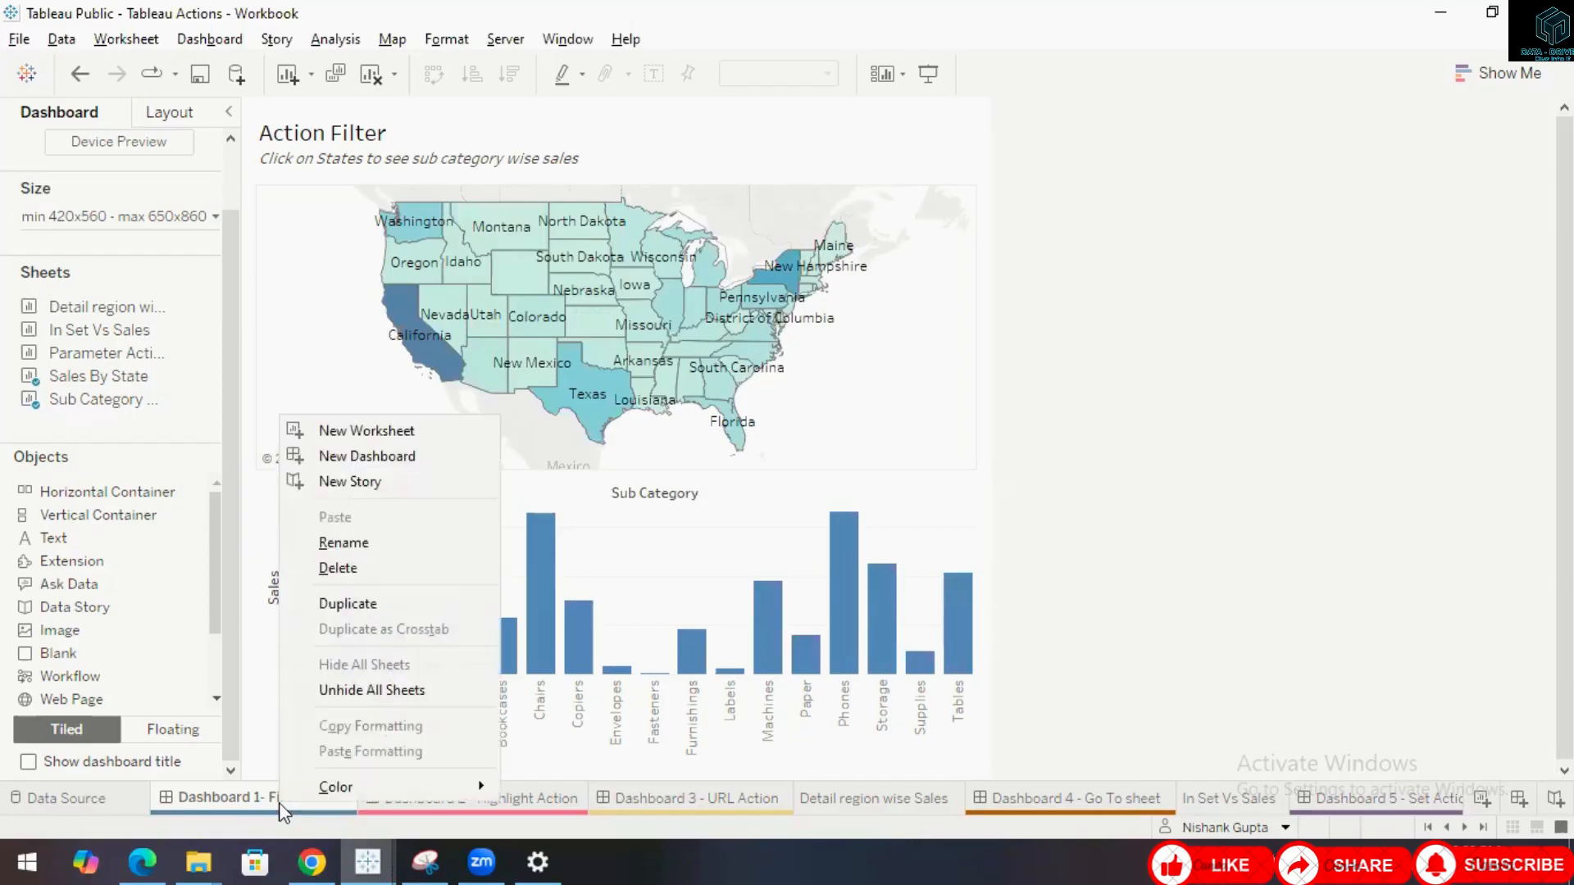
left_click(390, 693)
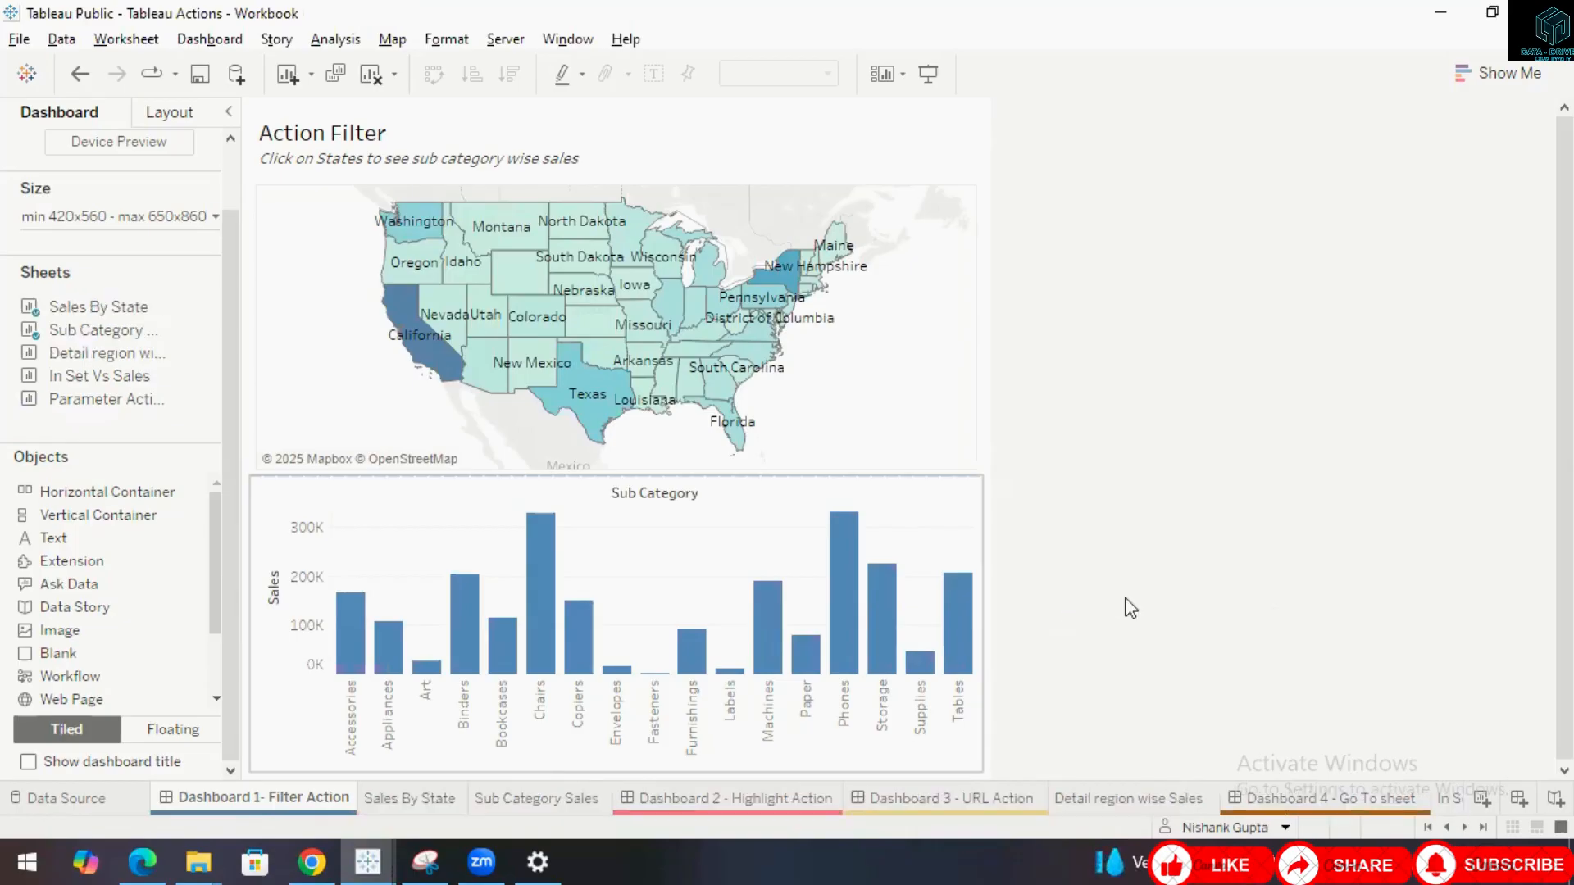
Open the Sub Category Sales sheet and sort its bars descending by sum of Sales.
left_click(440, 799)
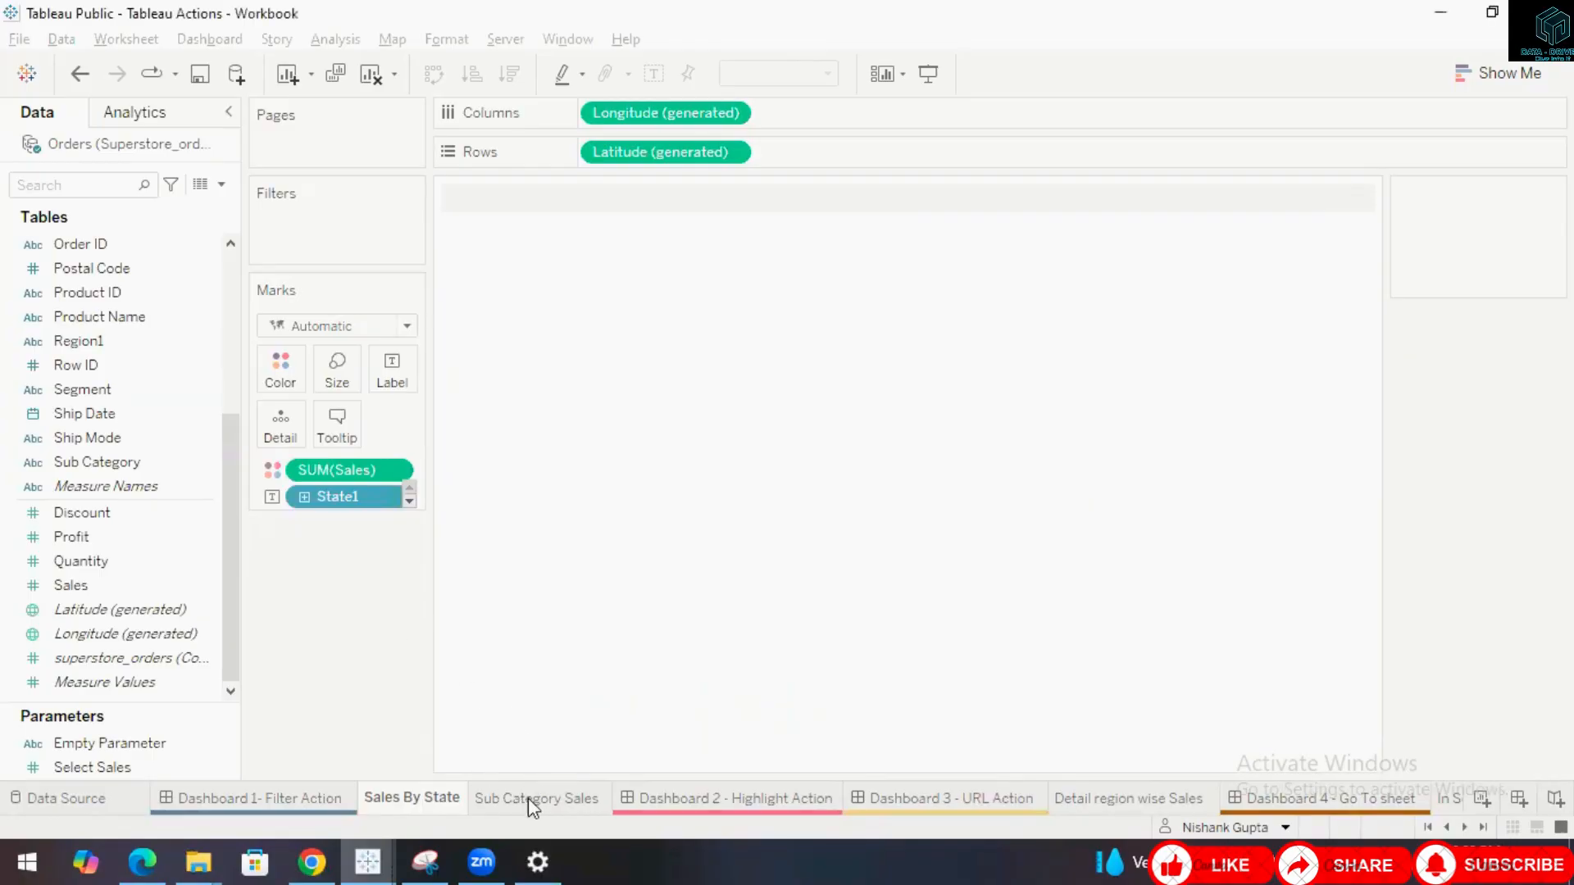
mouse_move(528, 798)
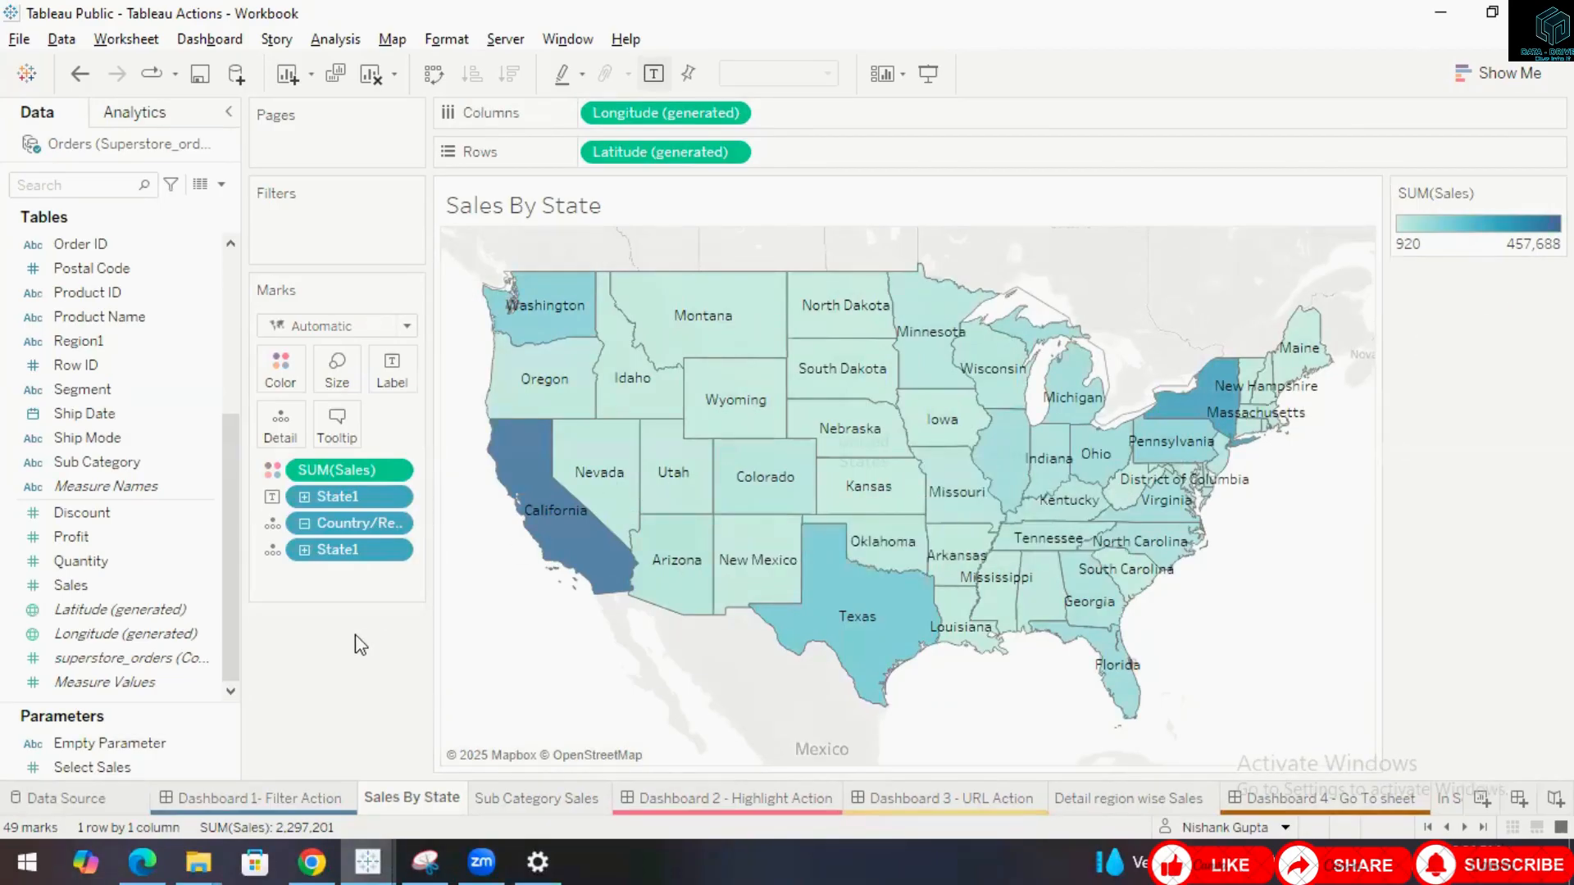
left_click(526, 804)
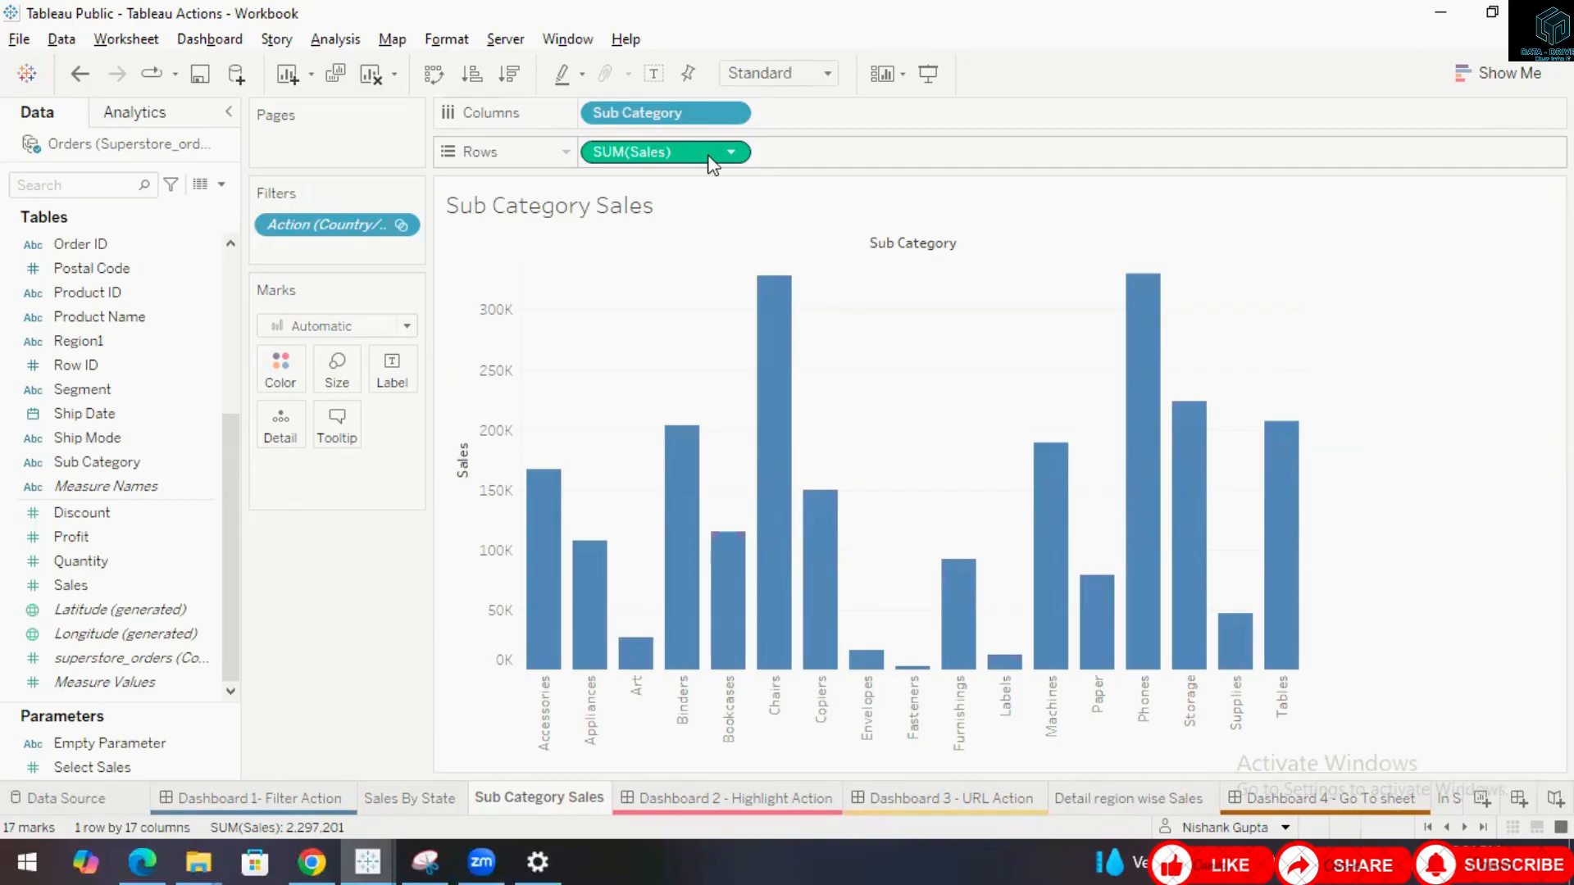
left_click(509, 80)
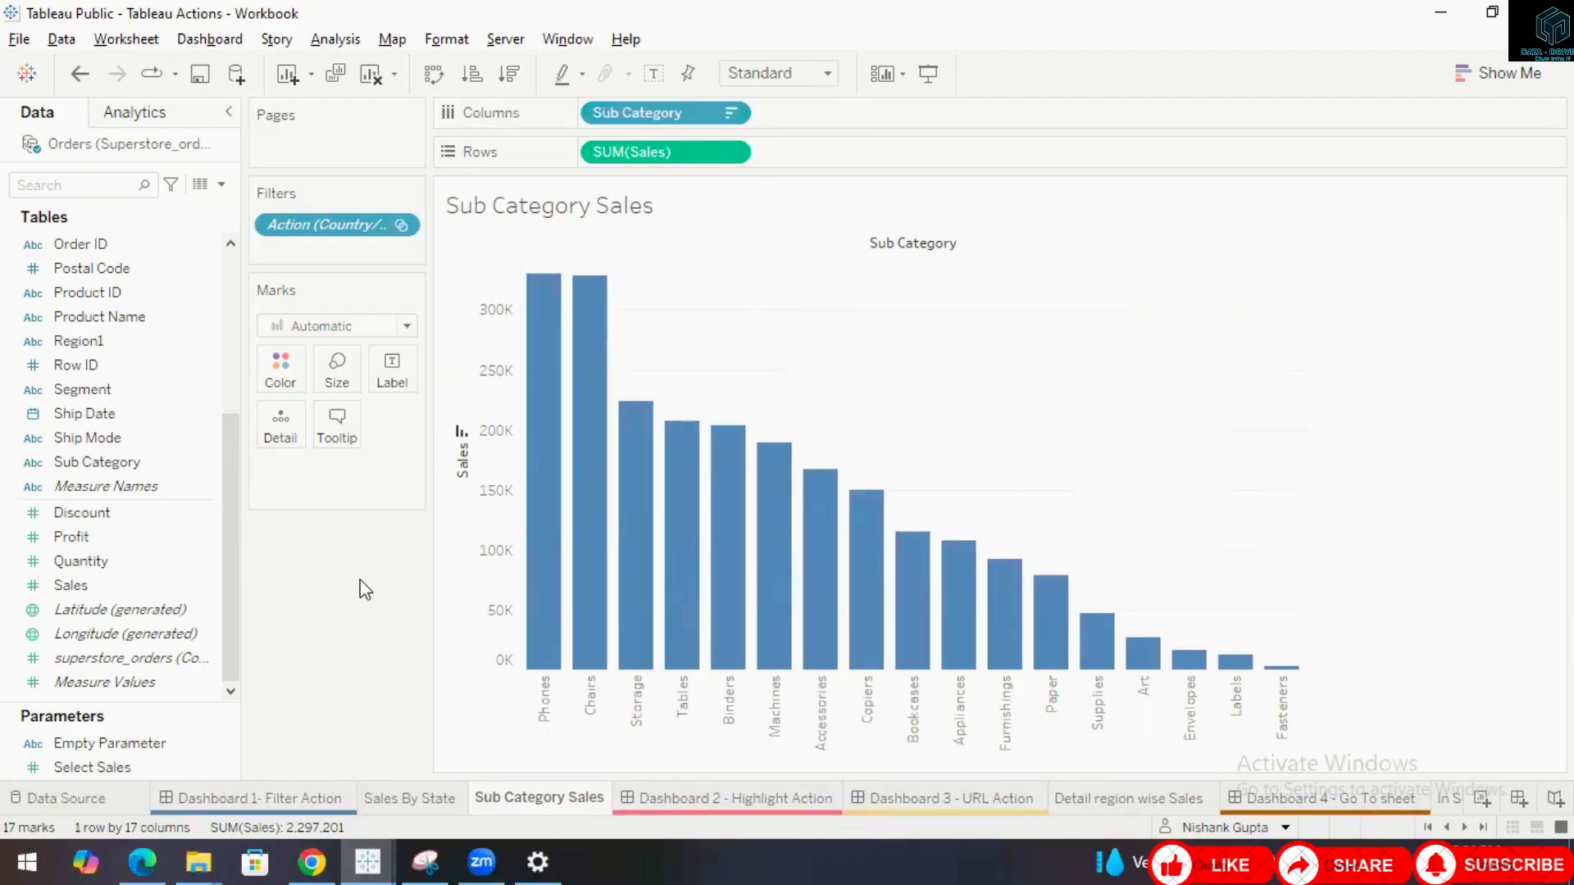
Return to Dashboard 1- Filter Action and inspect the state map and Sub Category bar chart.
left_click(290, 799)
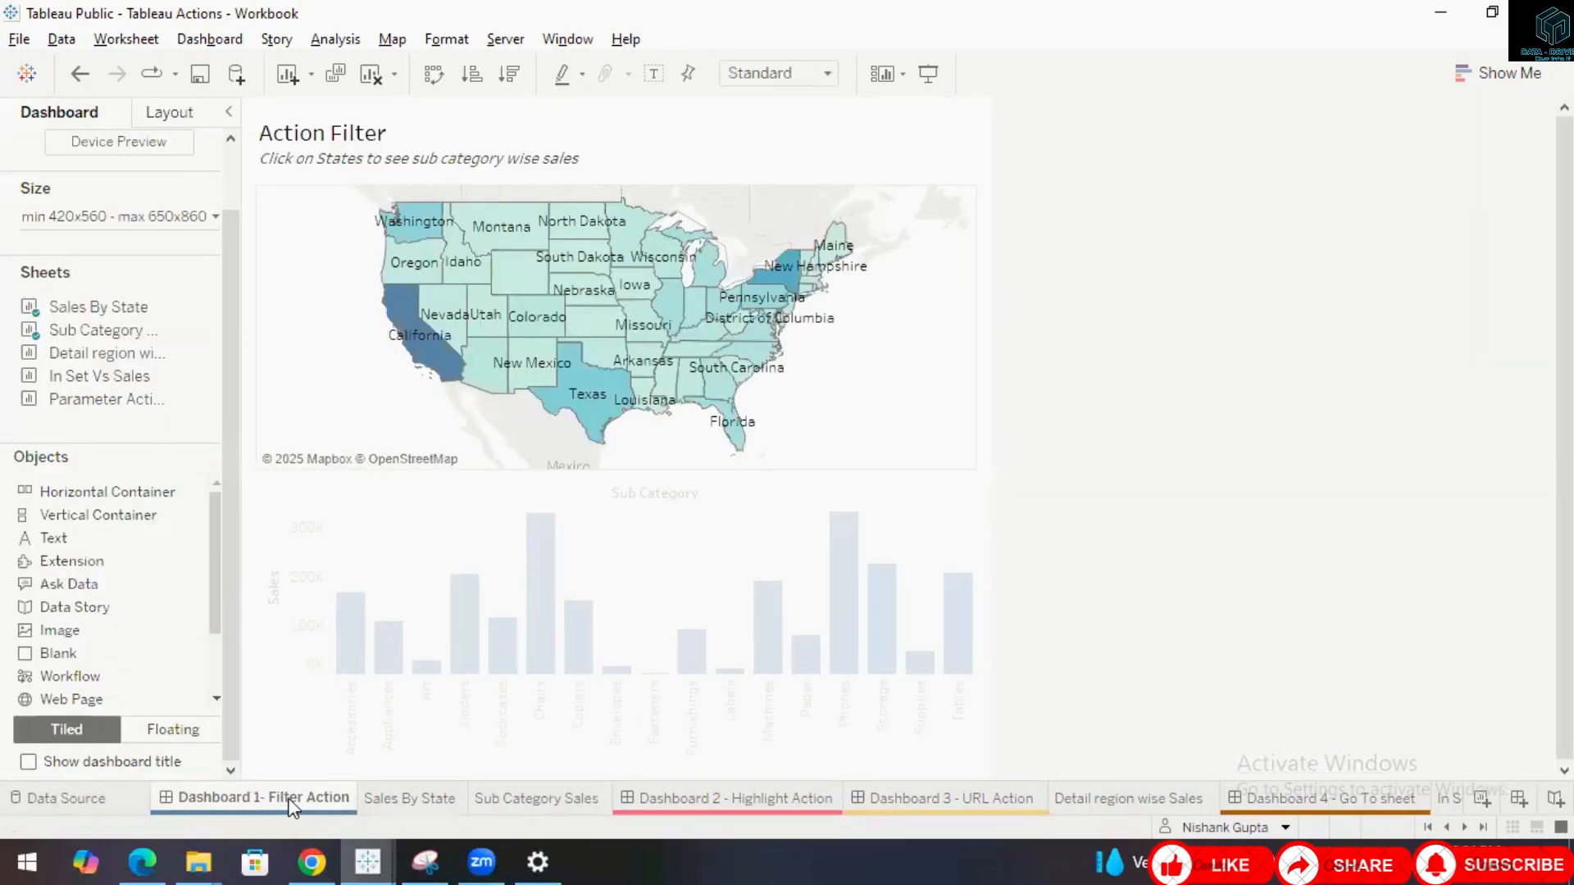
mouse_move(302, 807)
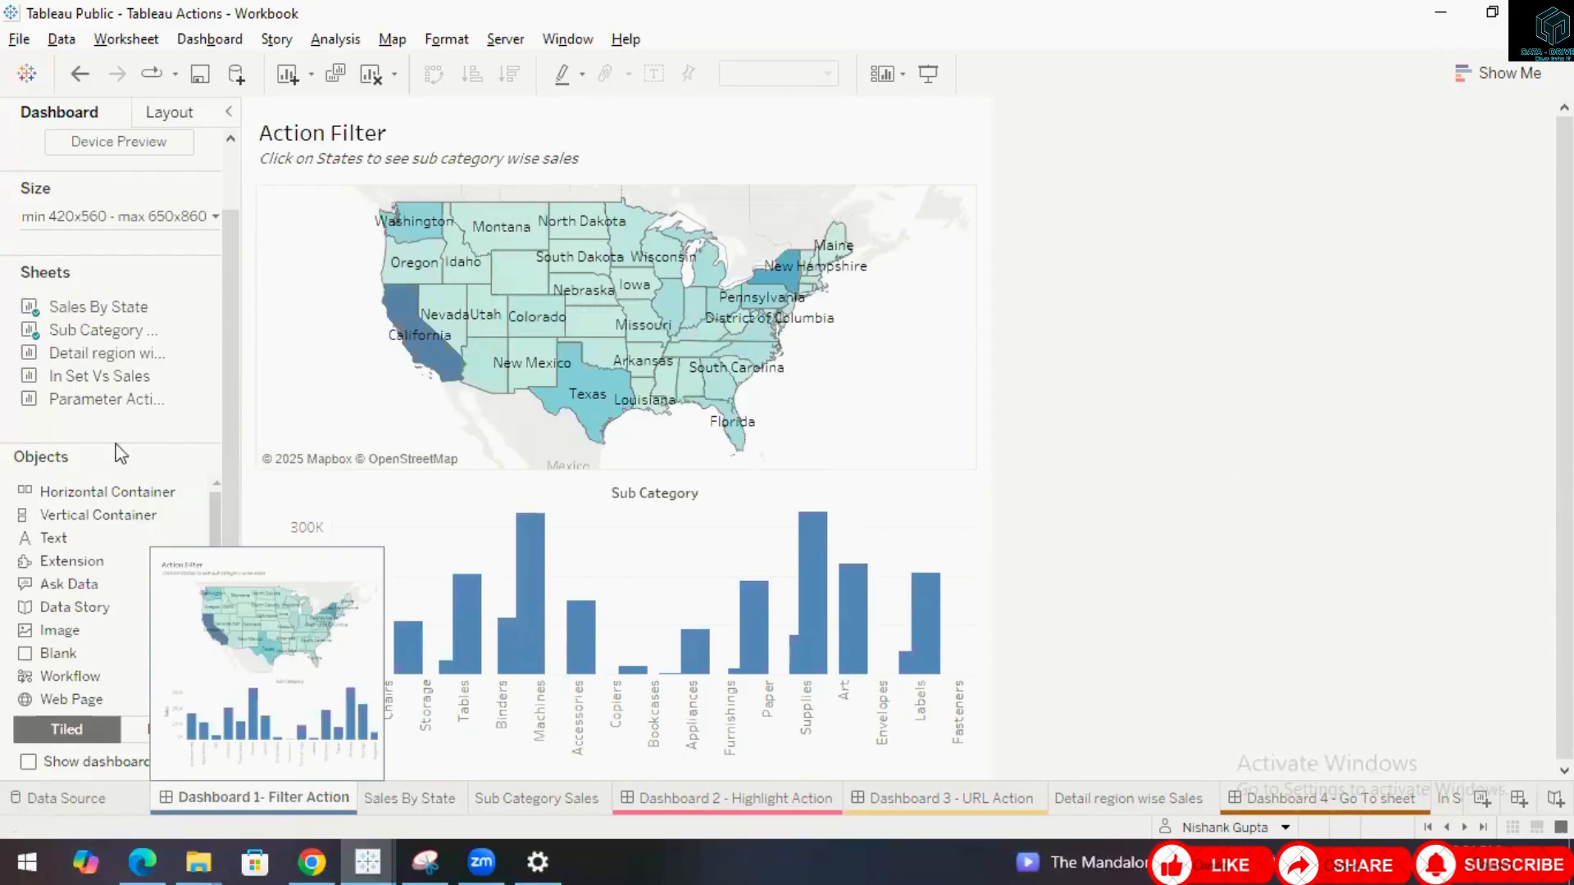
mouse_move(162, 314)
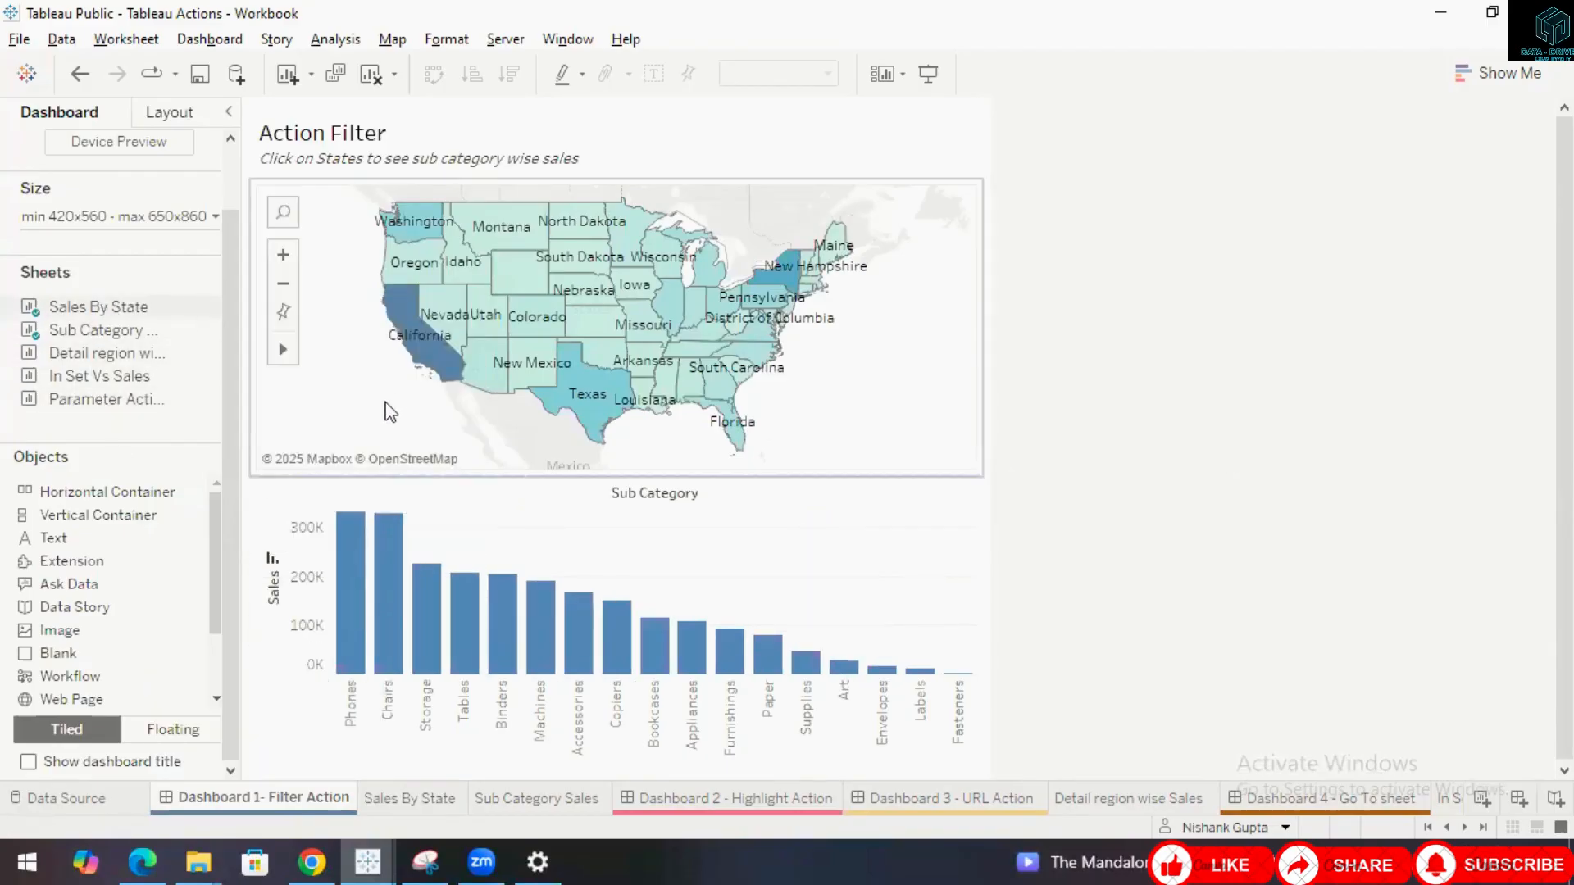
left_click(391, 410)
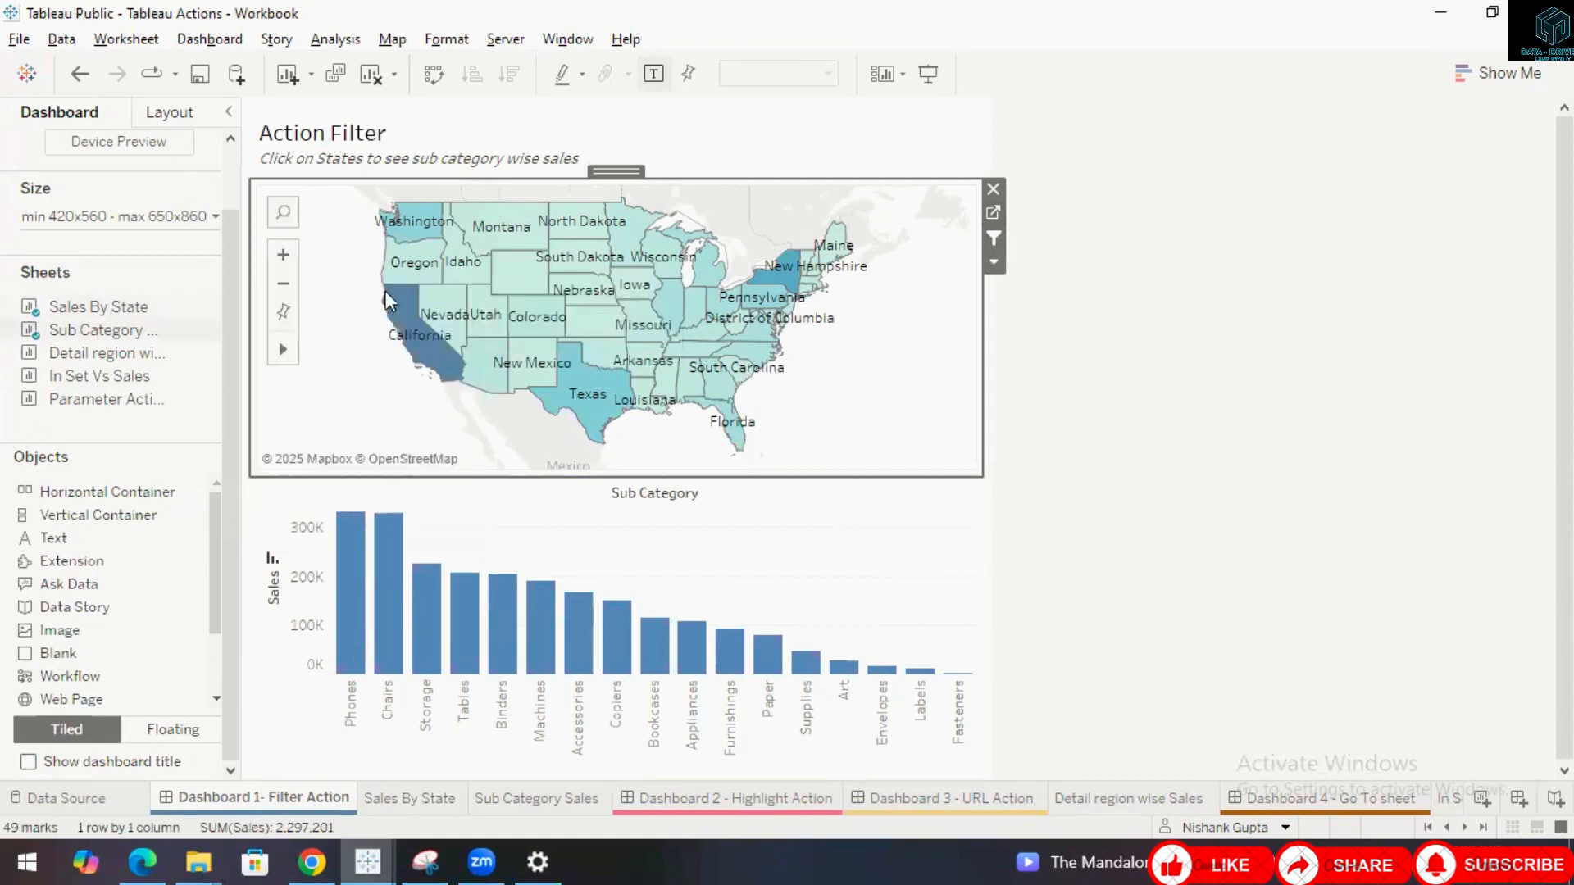
left_click(899, 533)
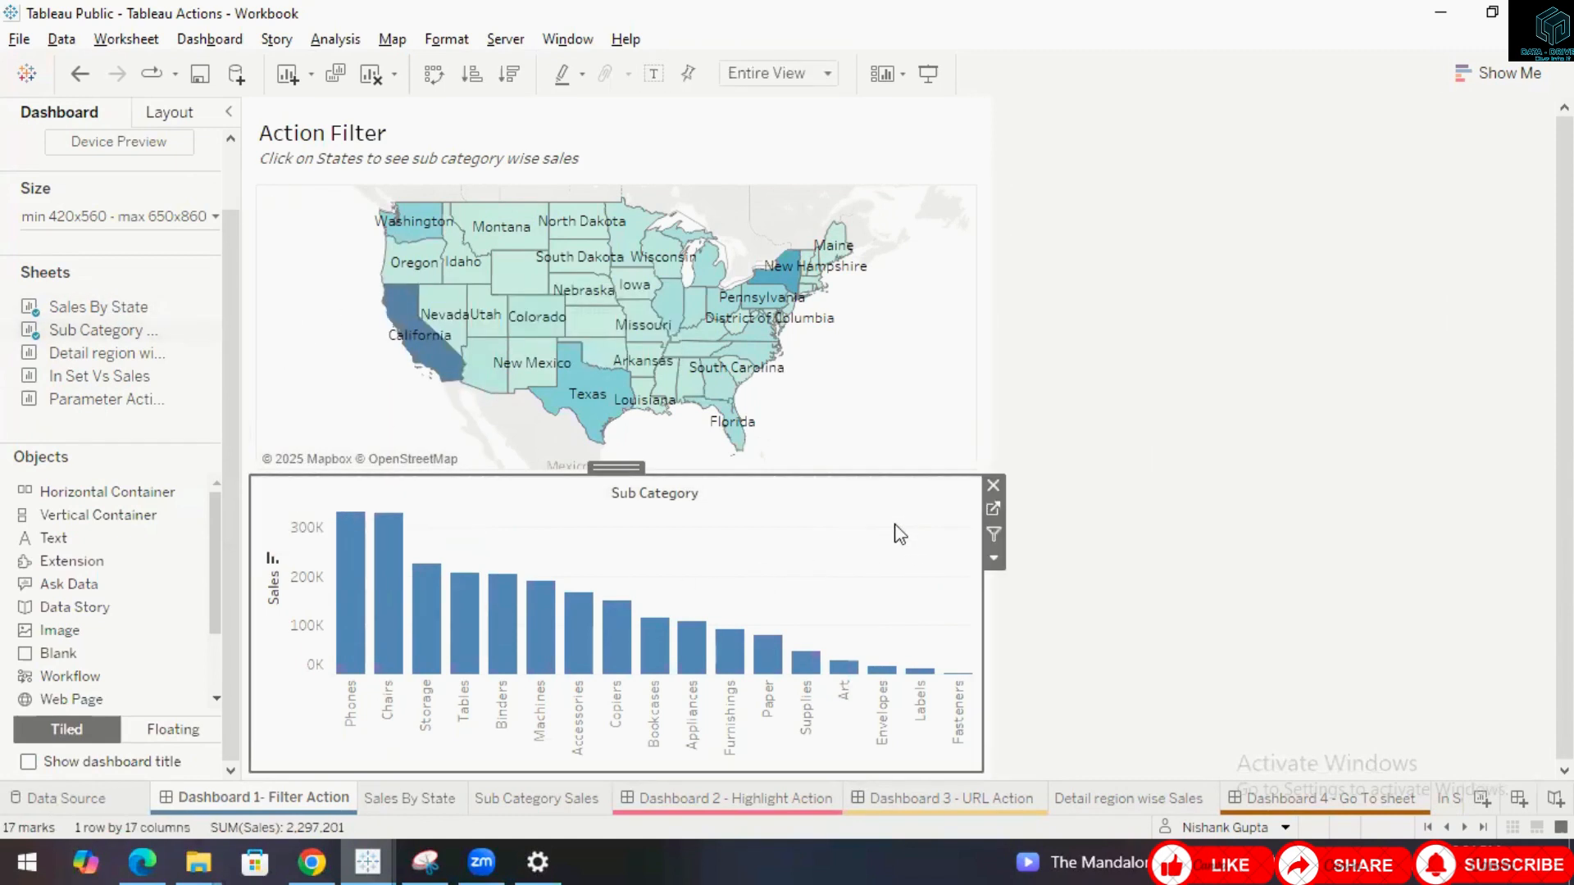
left_click(217, 43)
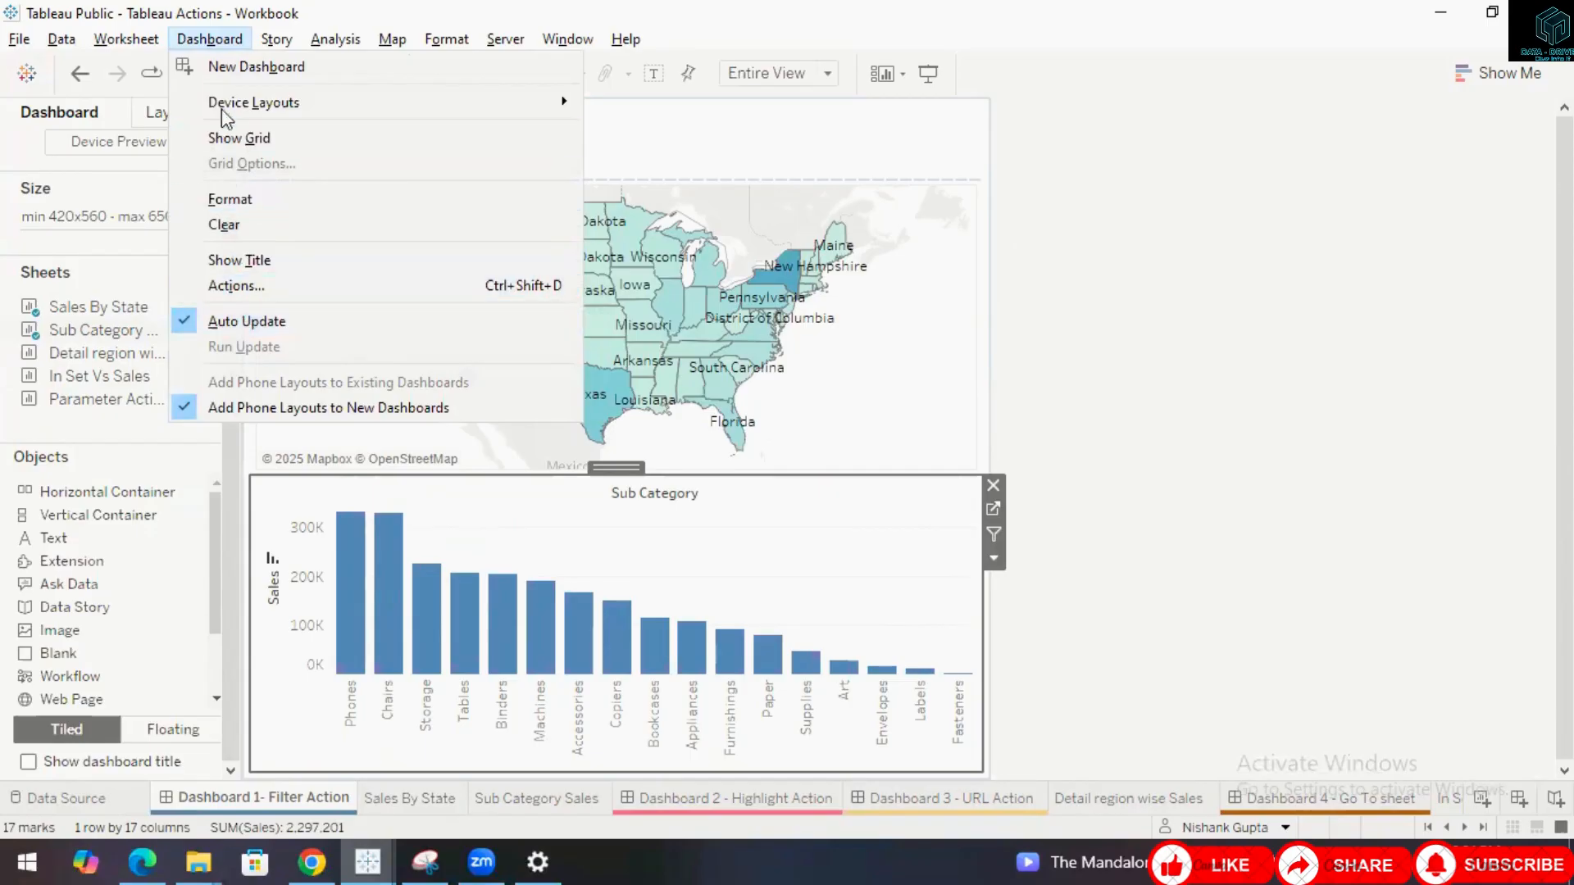
left_click(133, 41)
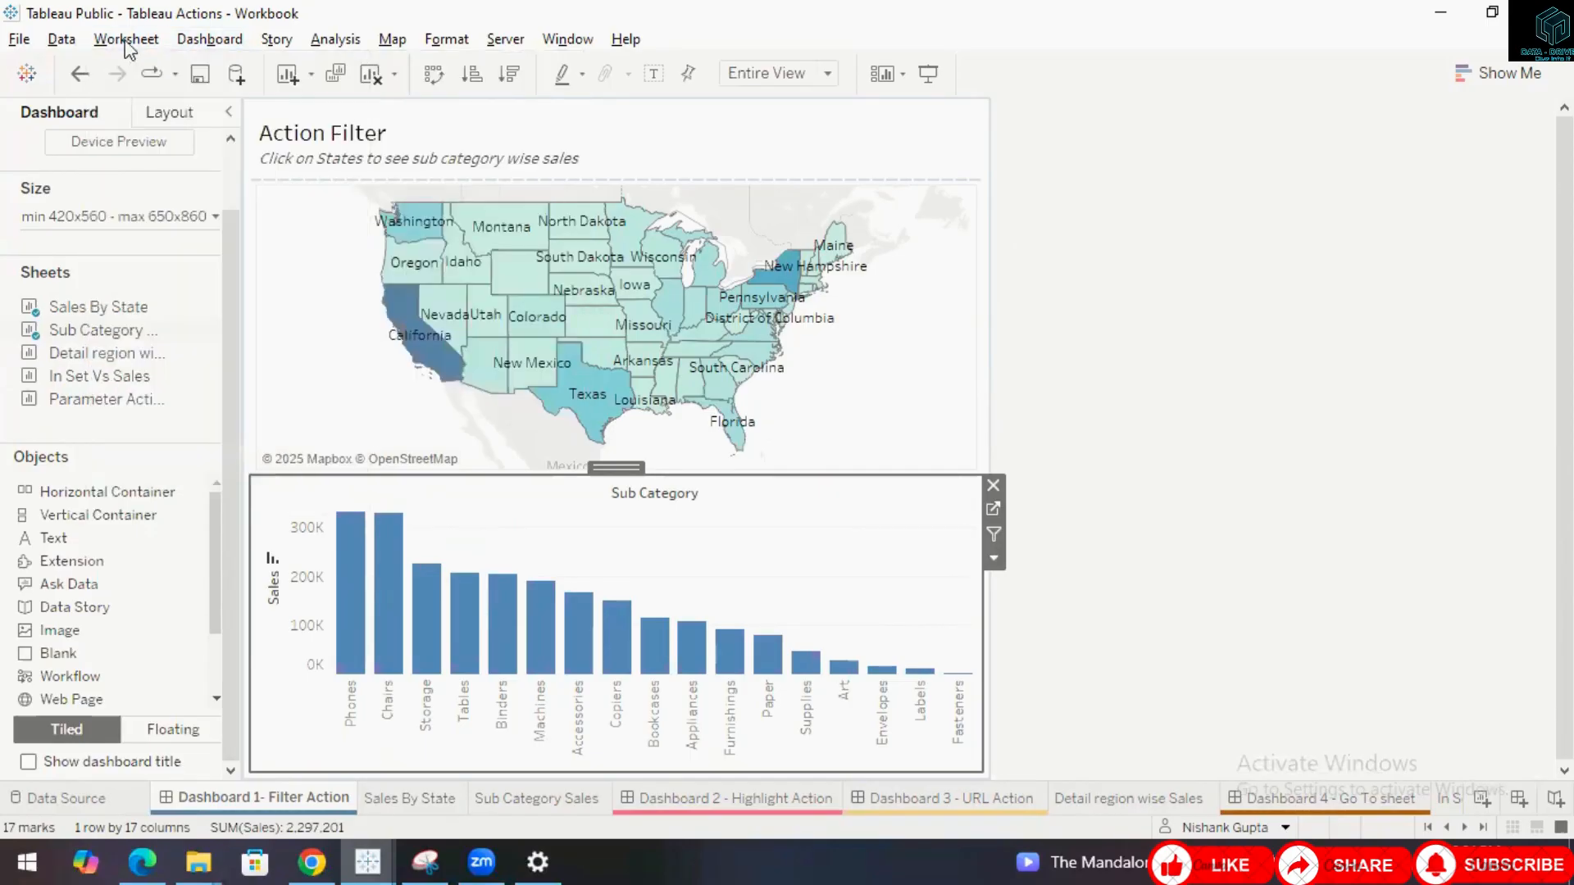
left_click(209, 42)
left_click(211, 43)
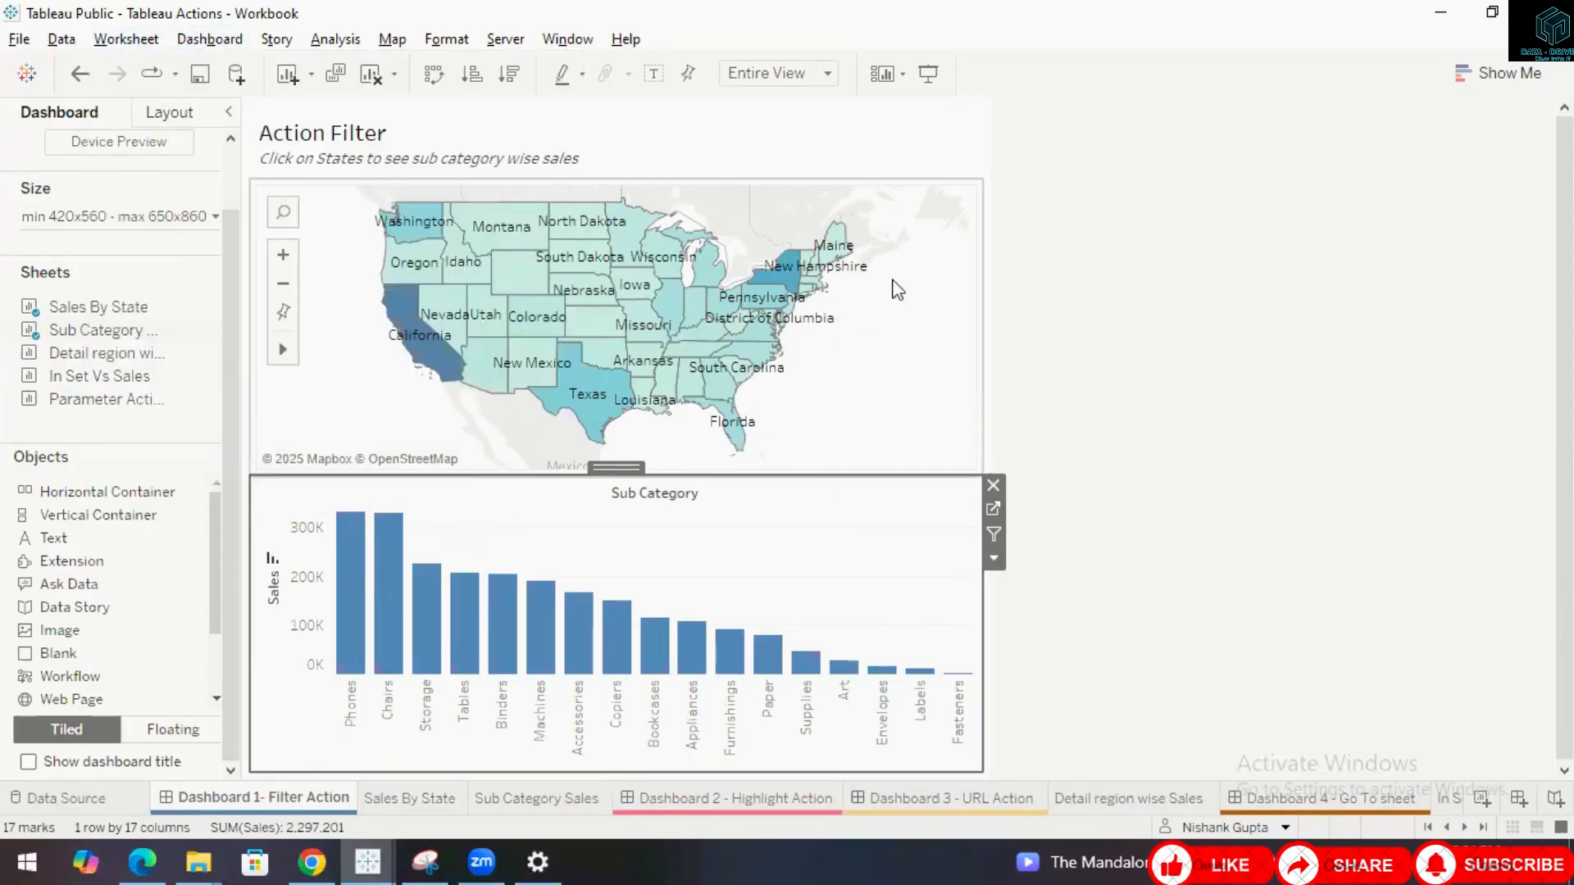
left_click(948, 420)
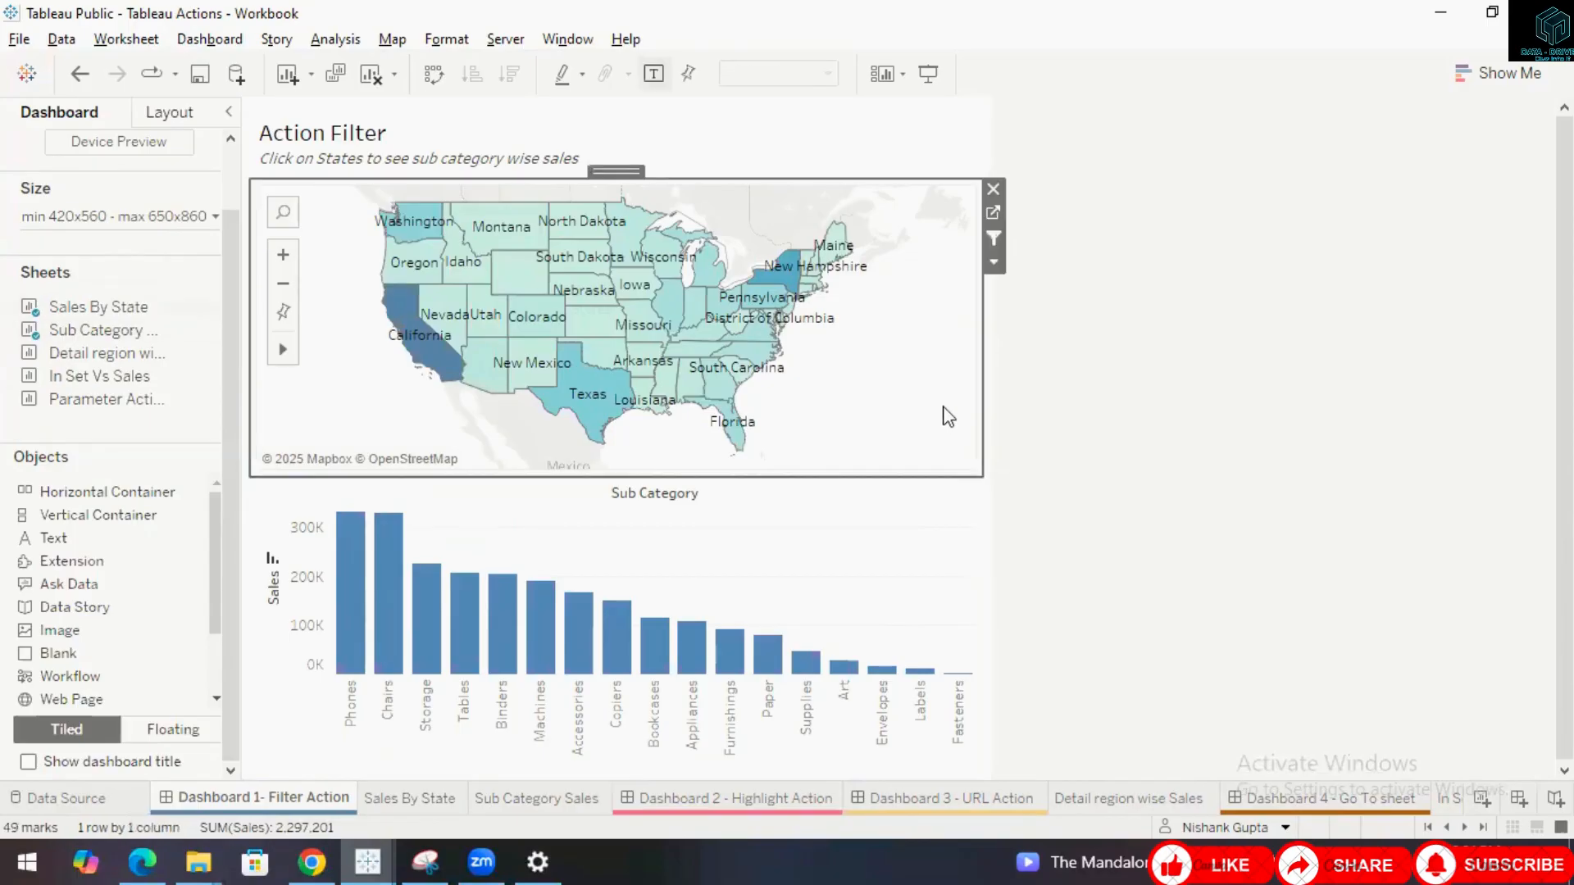
left_click(1114, 410)
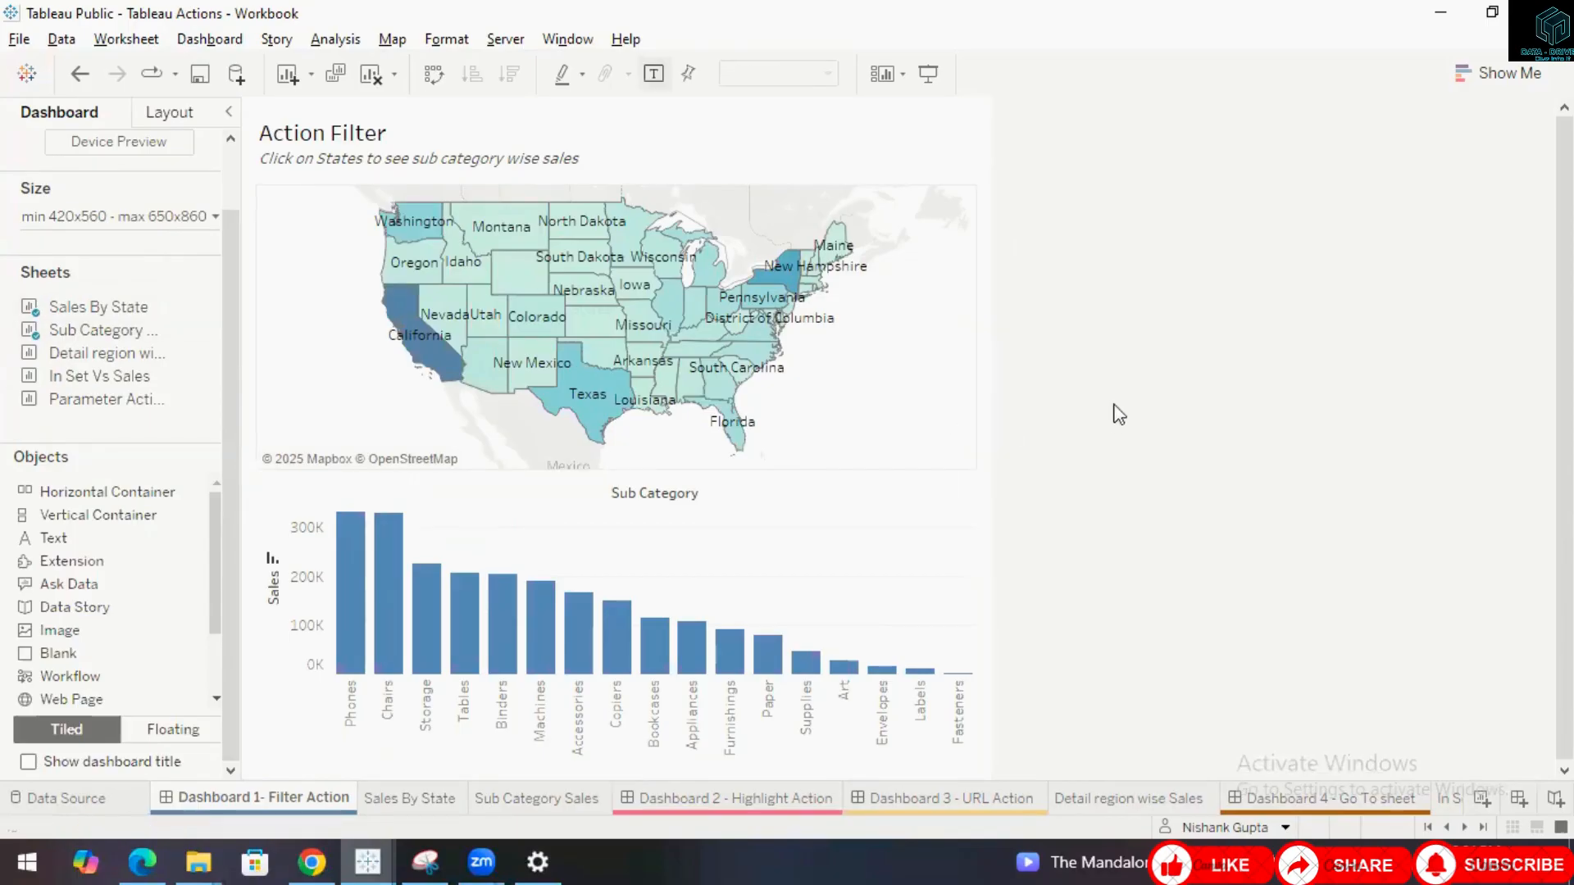
Open the Actions dialog and review the Filter1 action's source sheets, target sheets and run settings.
left_click(205, 39)
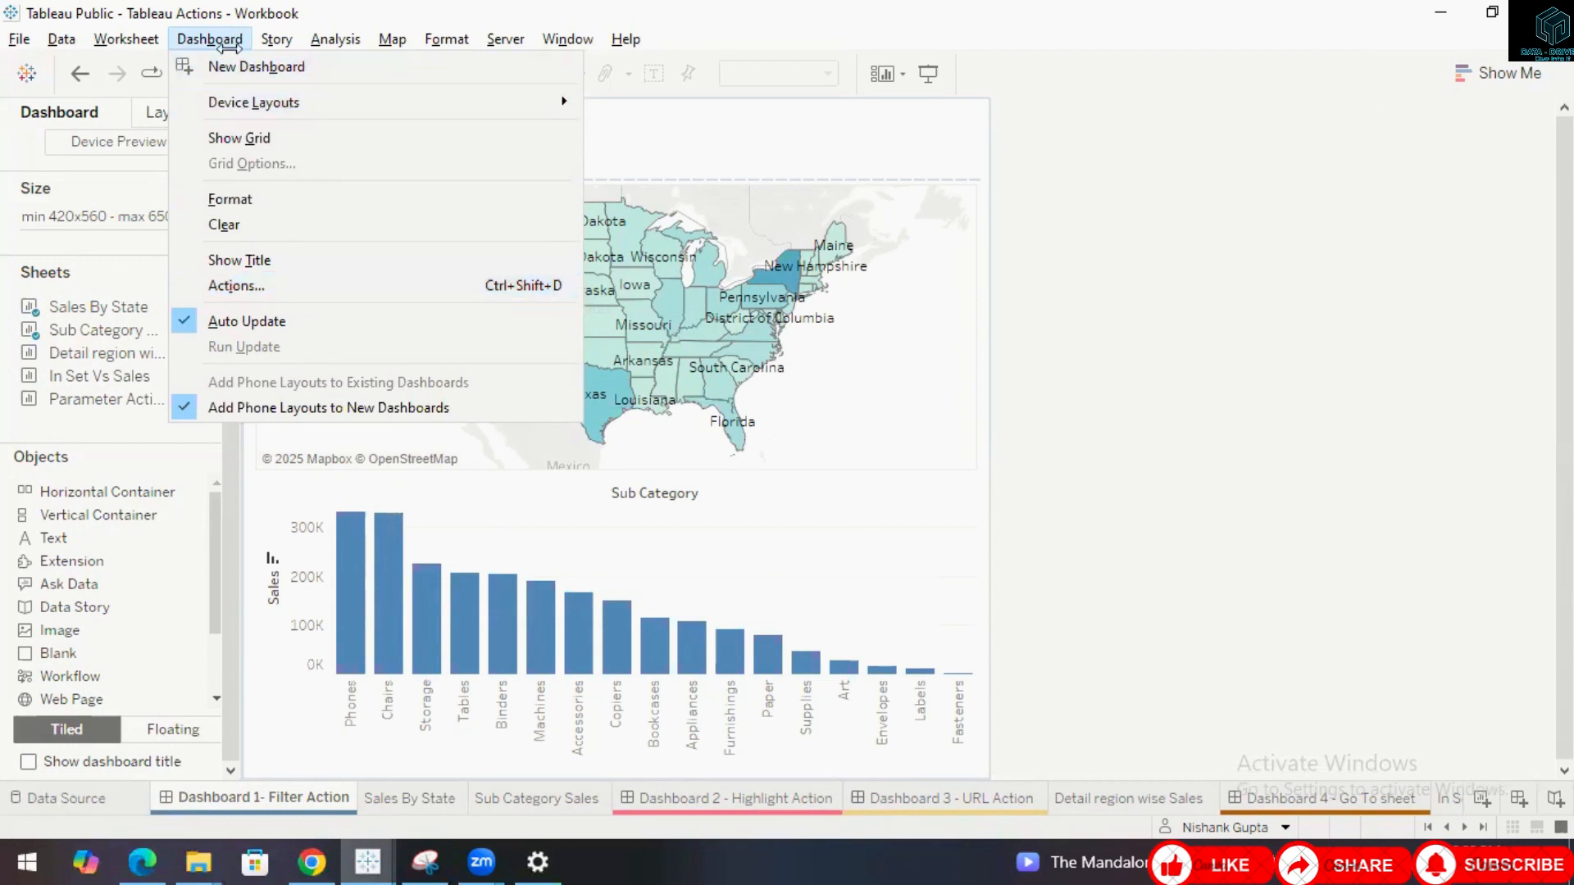
left_click(259, 286)
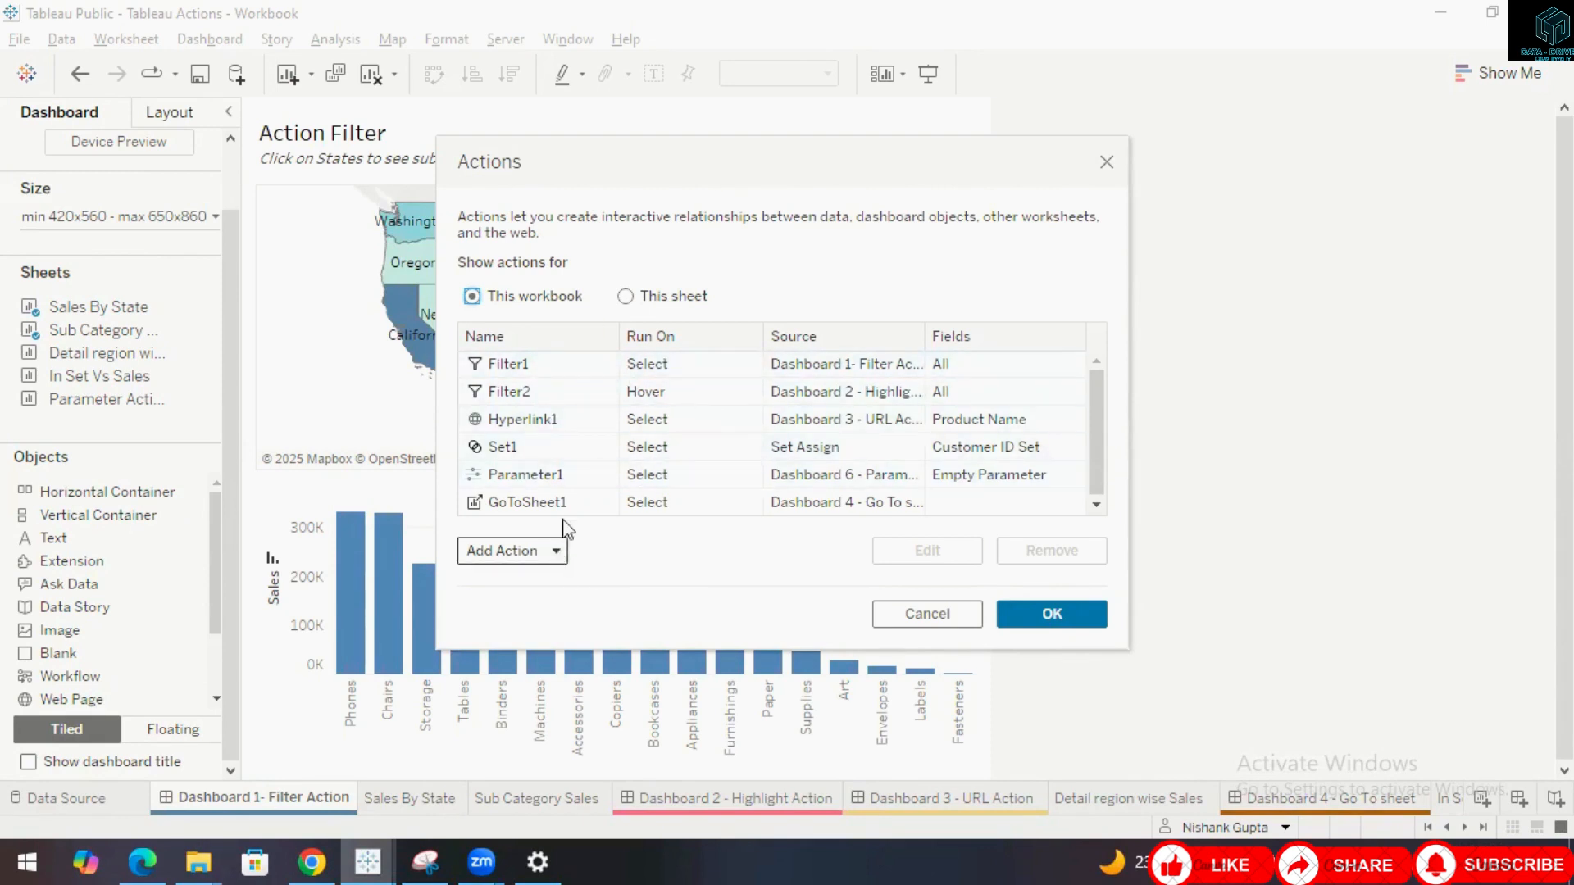
left_click(558, 557)
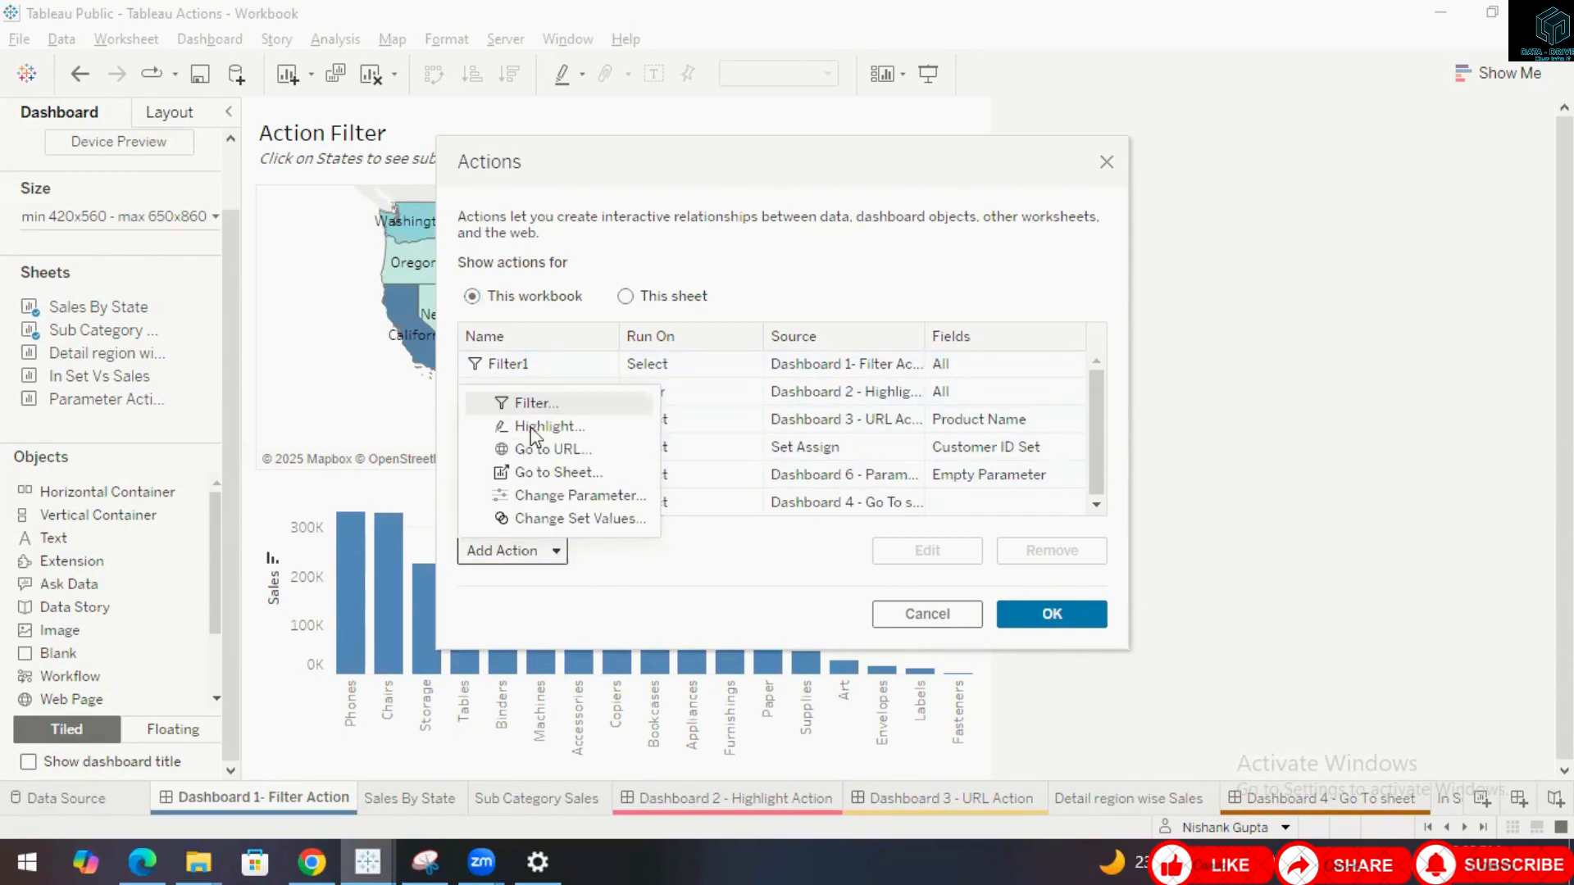
left_click(604, 361)
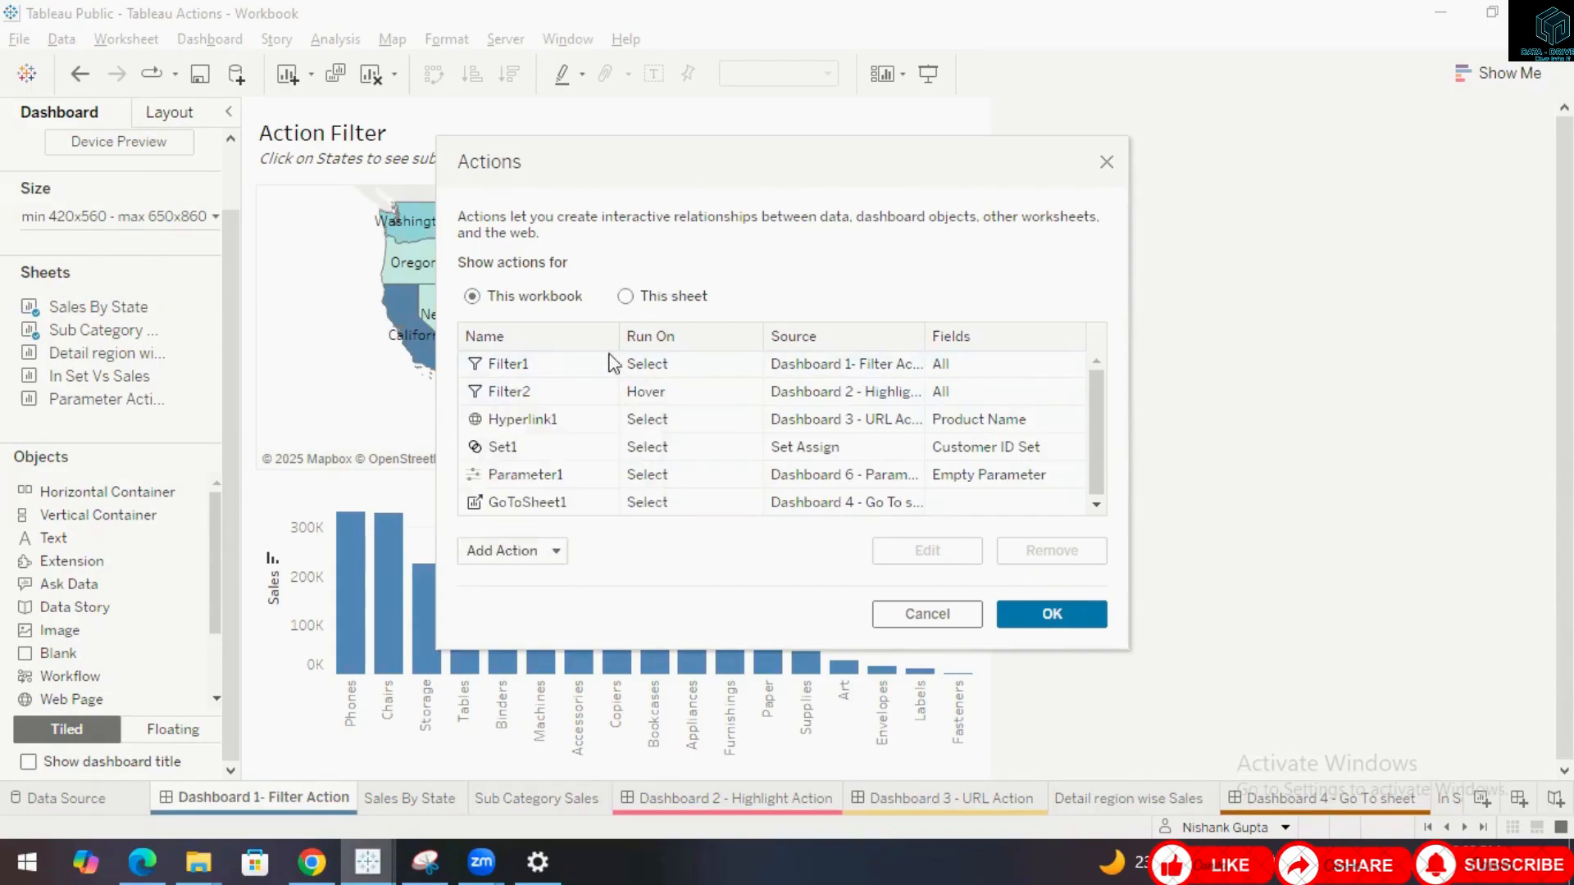
left_click(564, 377)
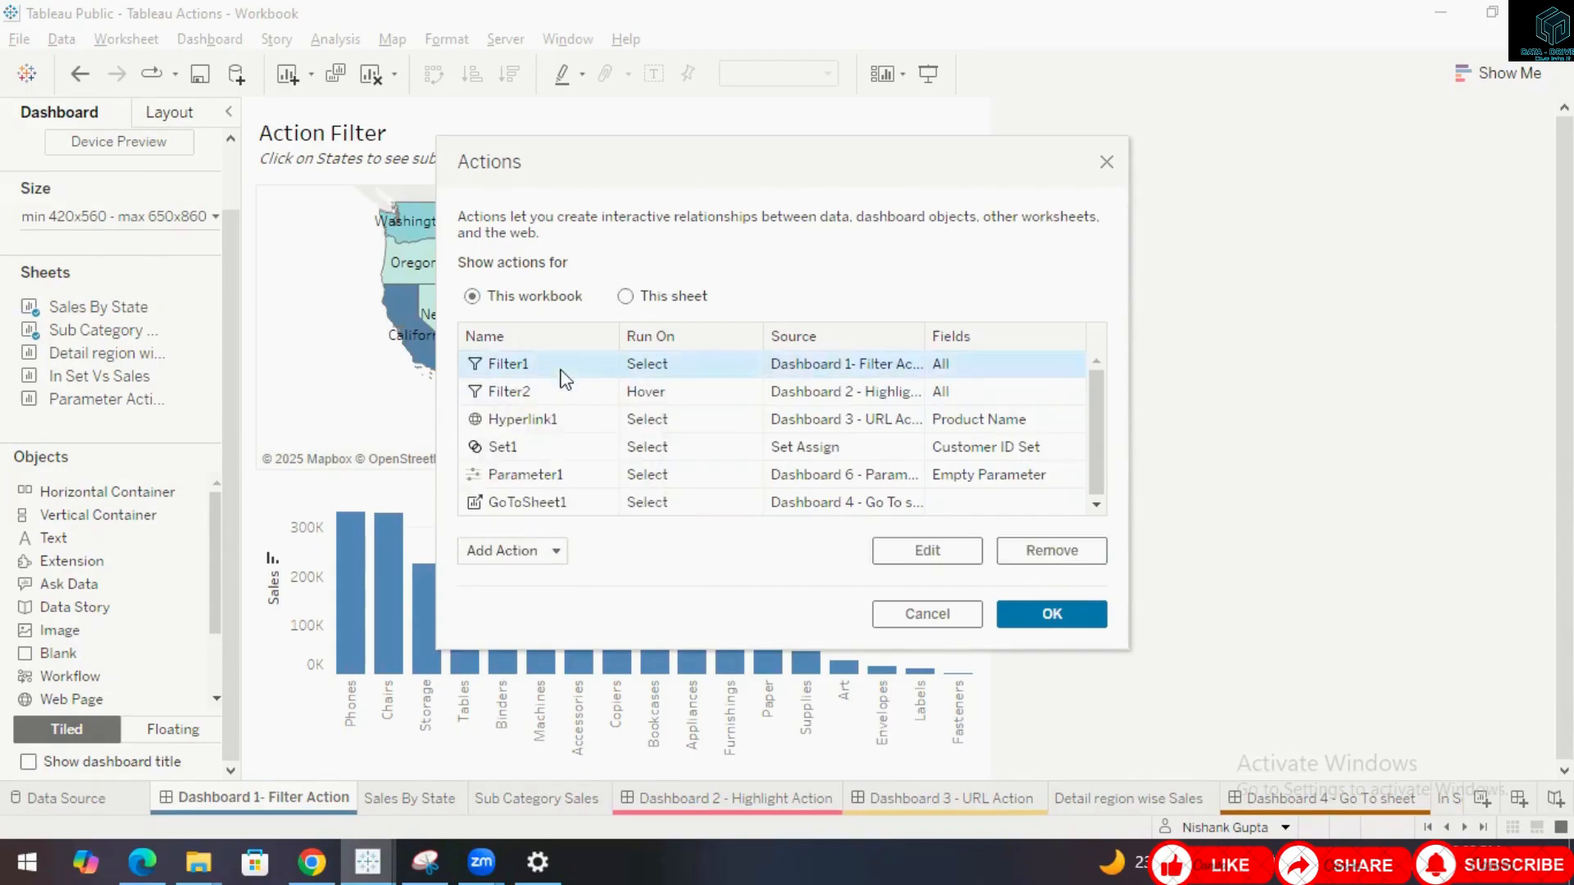
left_click(886, 551)
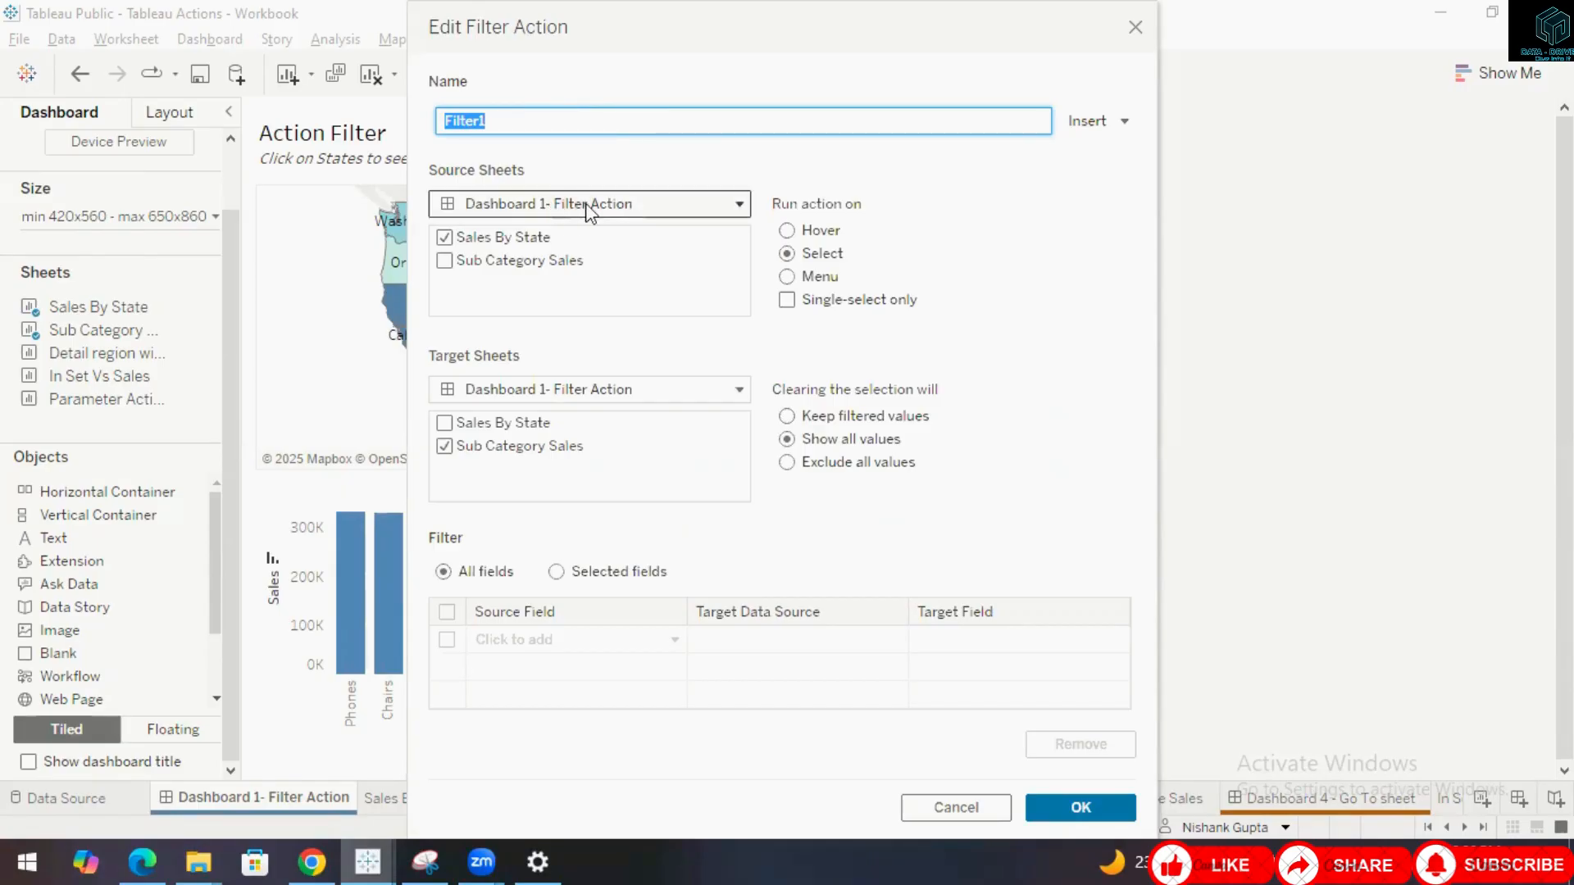
left_click(740, 205)
left_click(745, 215)
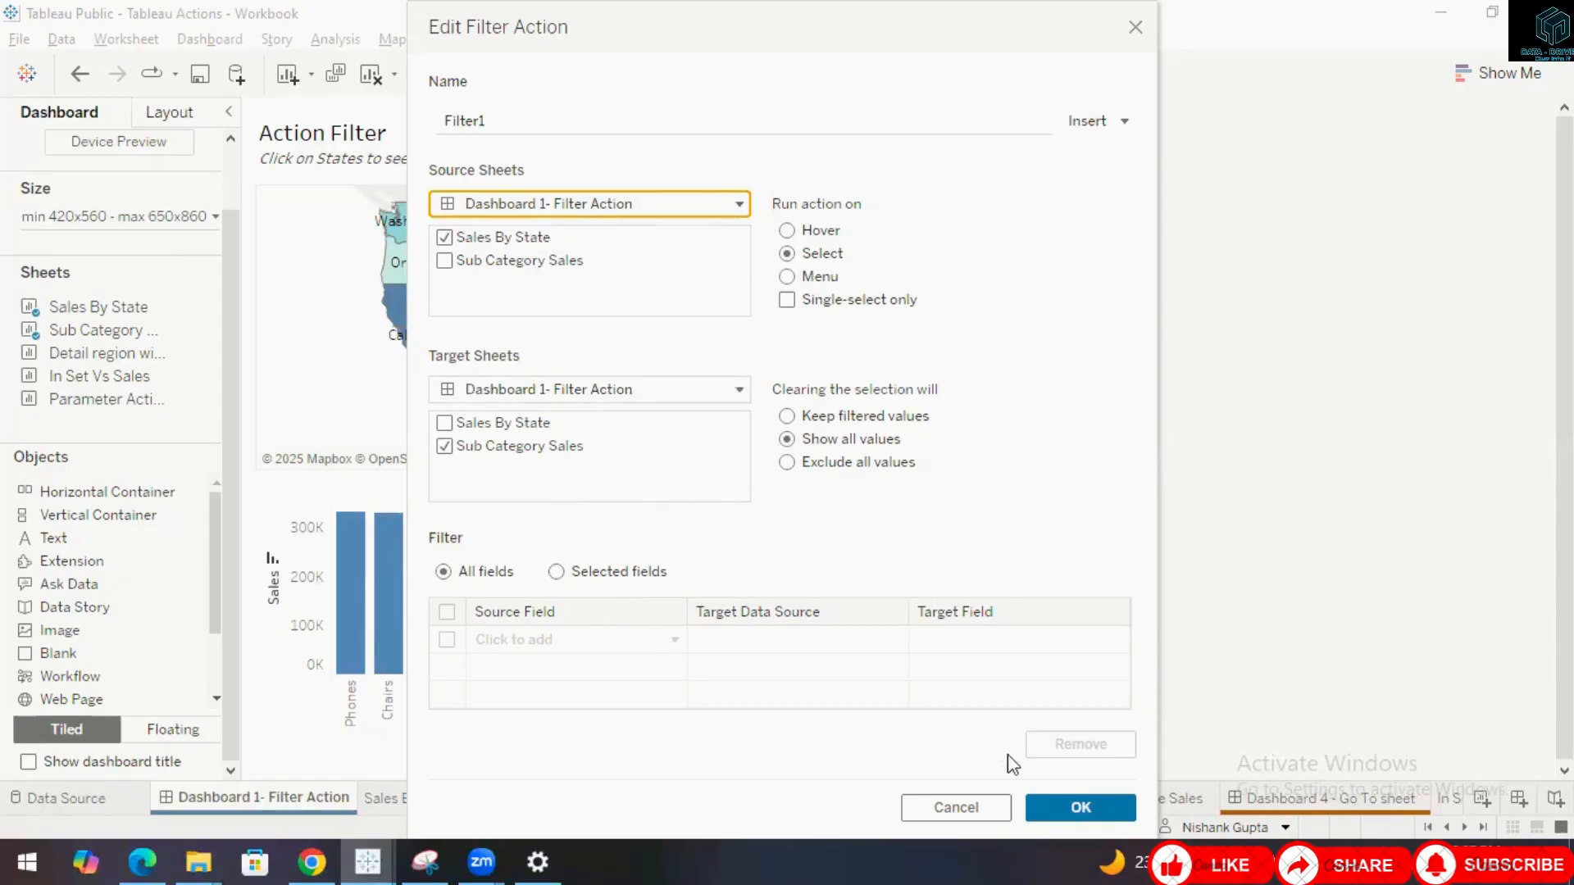
left_click(1069, 809)
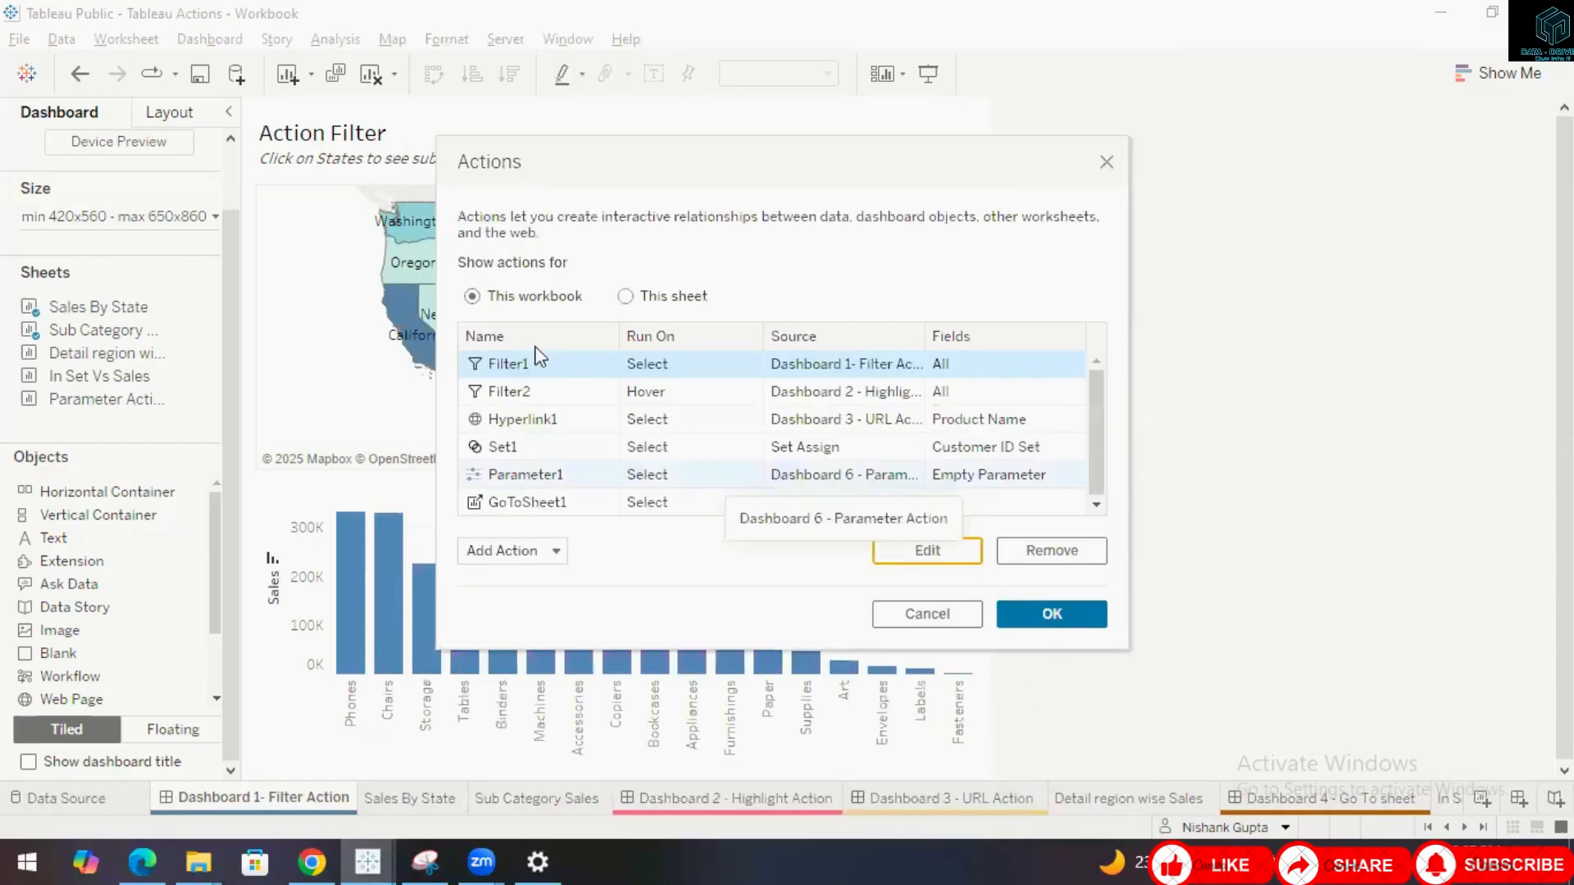
Reopen the Filter1 action's edit settings and close them with OK.
left_click(918, 554)
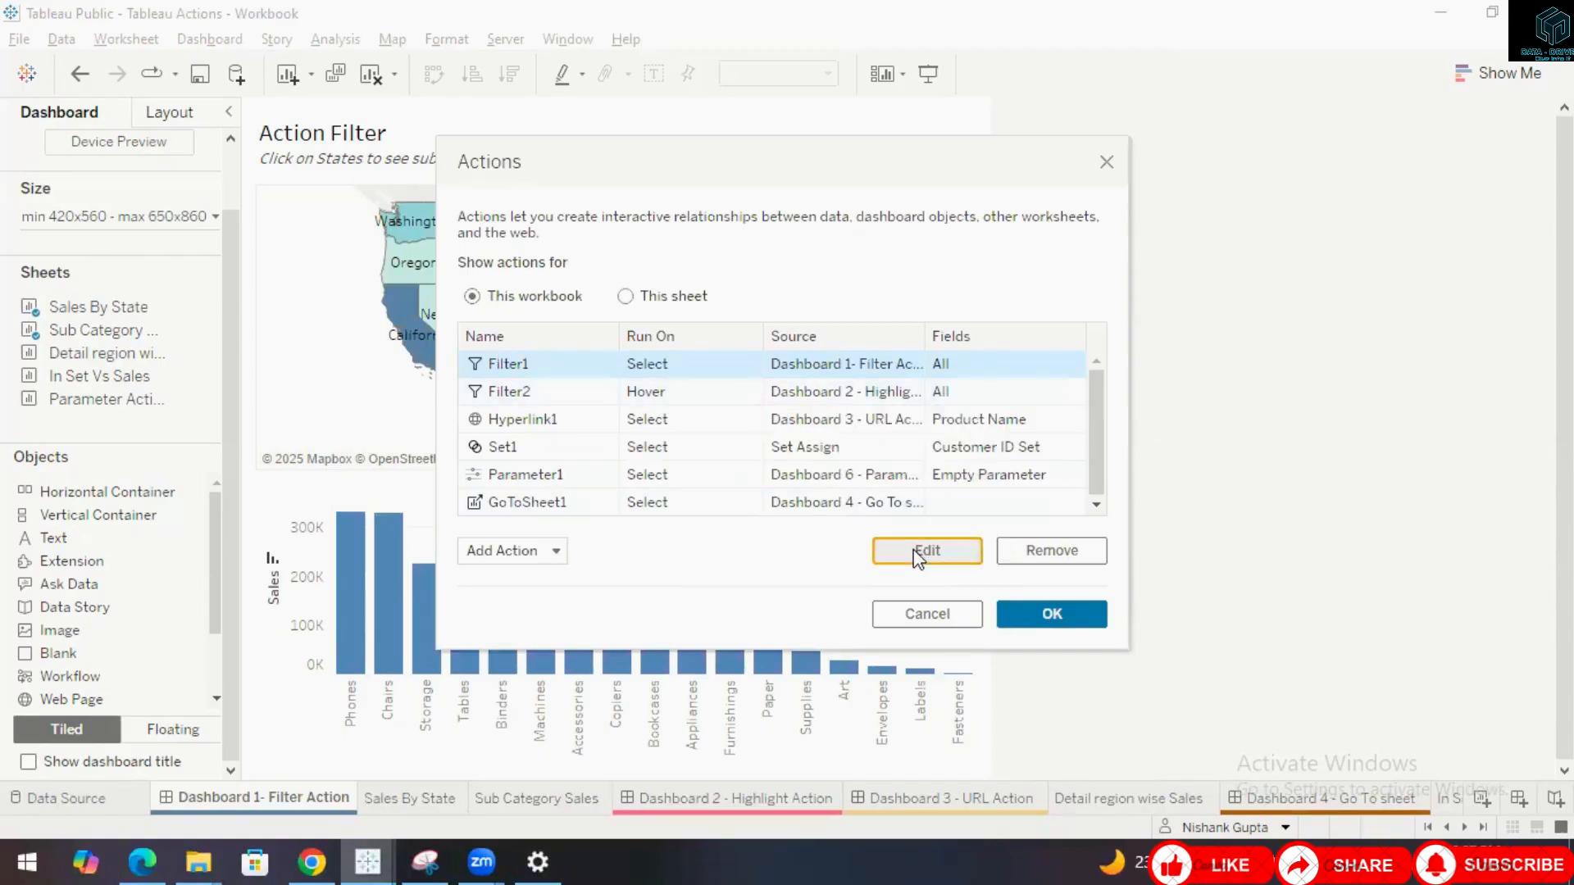
left_click(918, 556)
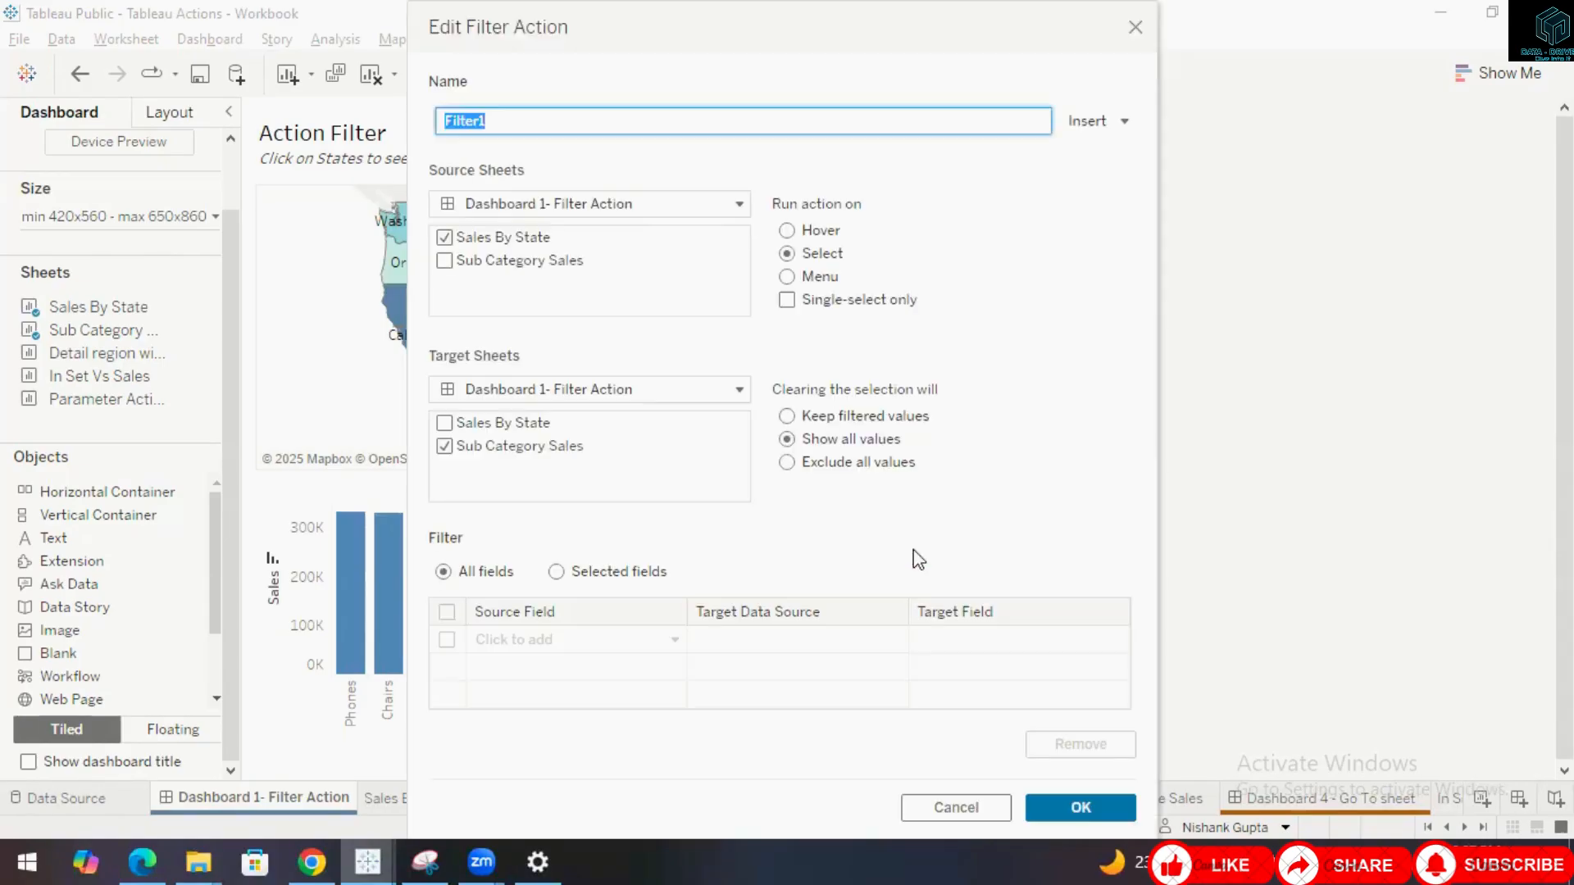
left_click(1079, 806)
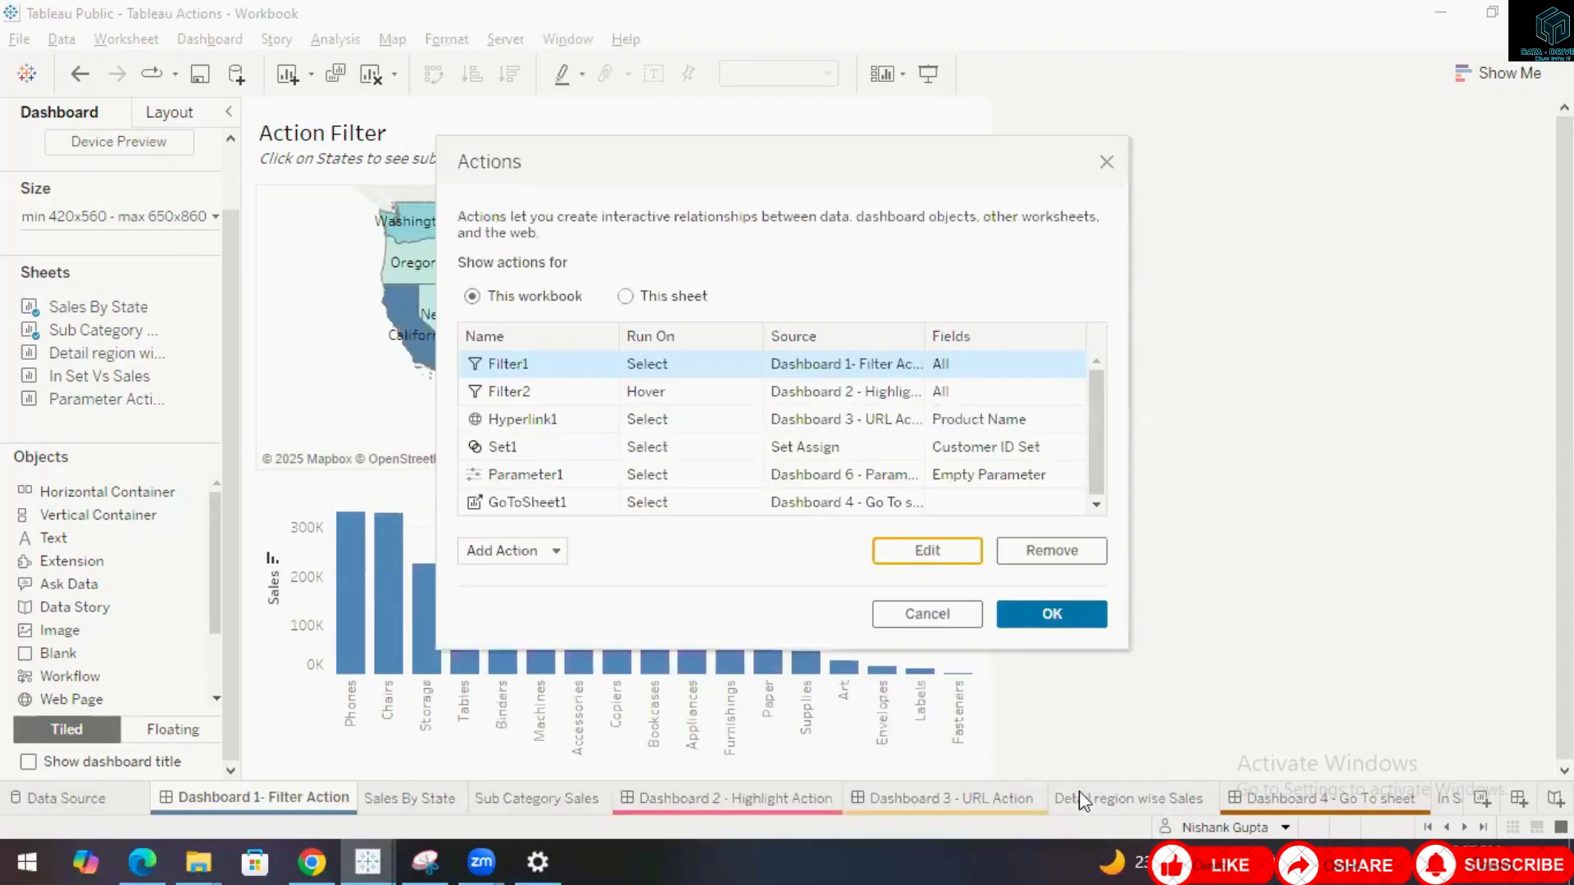
Close the Actions dialog and select Washington on the map to filter the Sub Category chart, then clear the selection.
left_click(1050, 617)
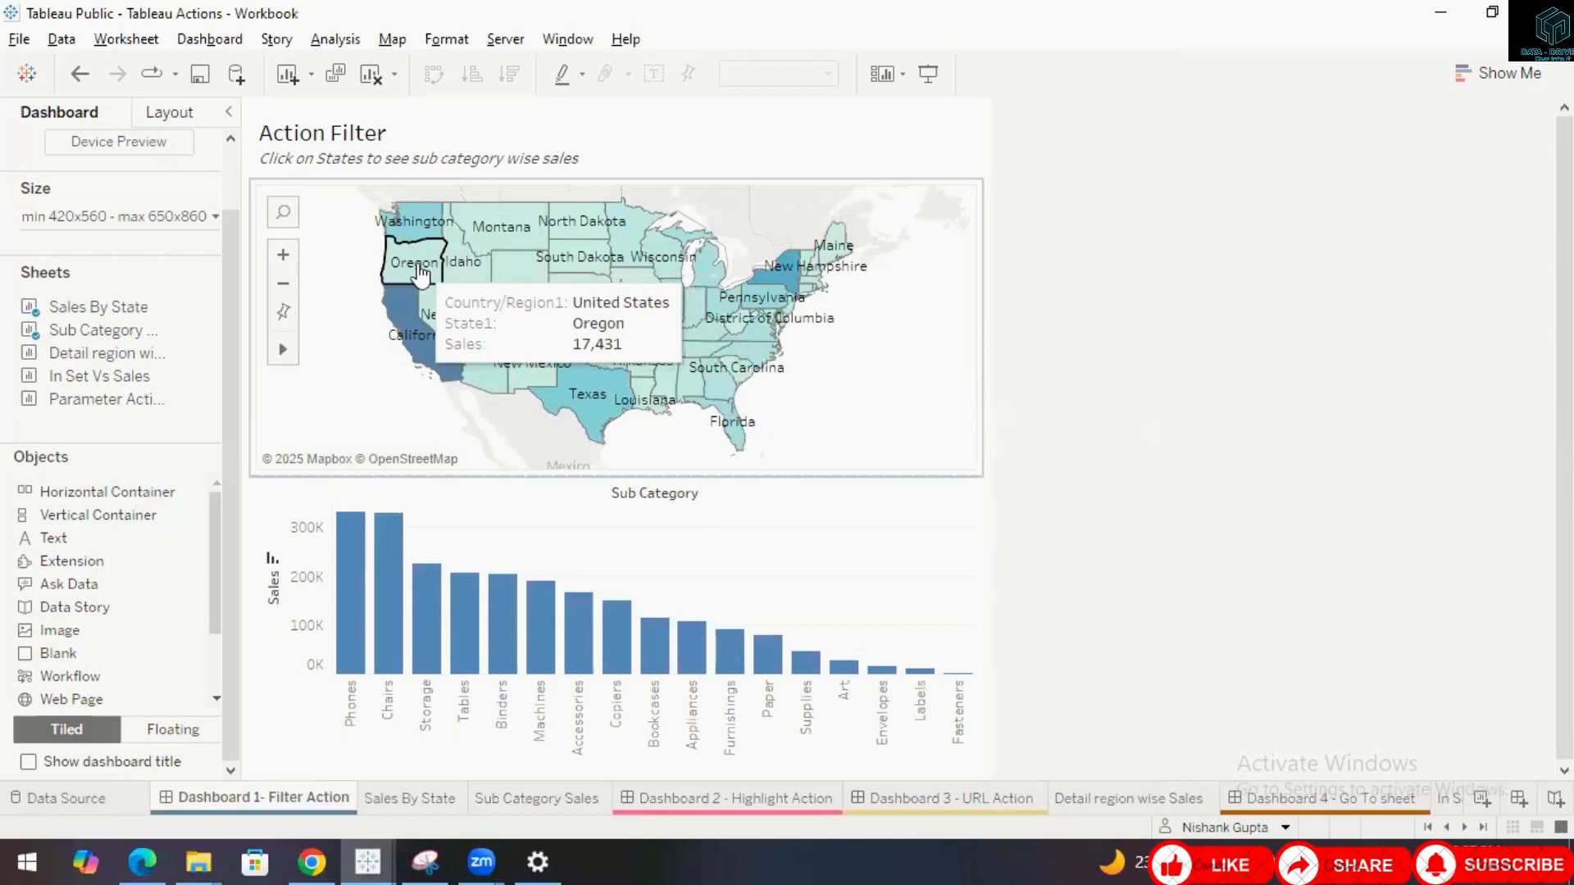
left_click(419, 235)
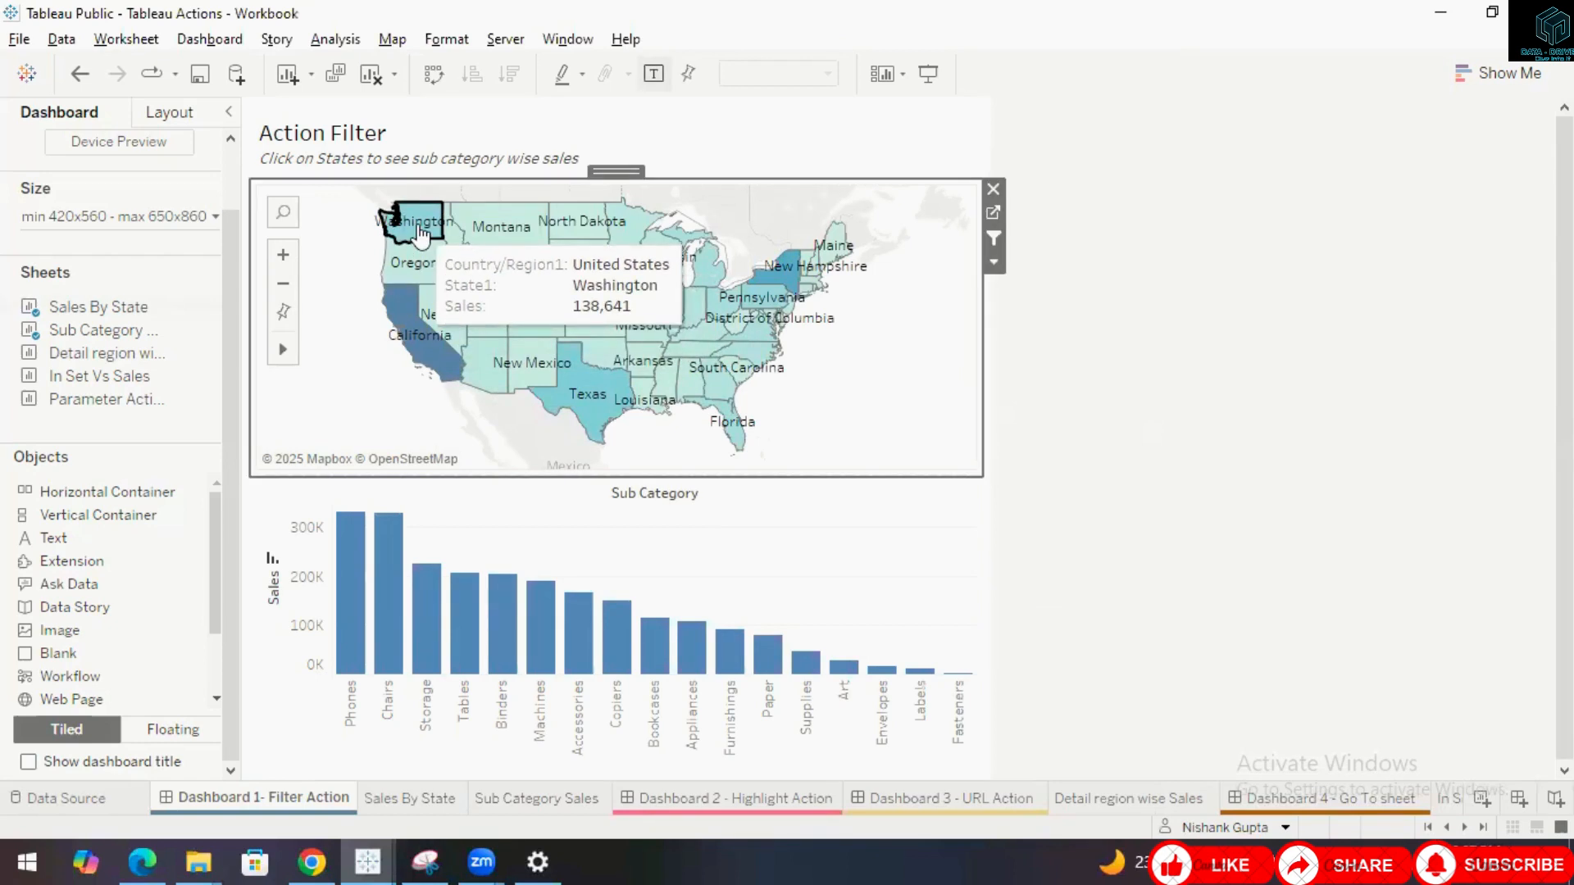
left_click(419, 236)
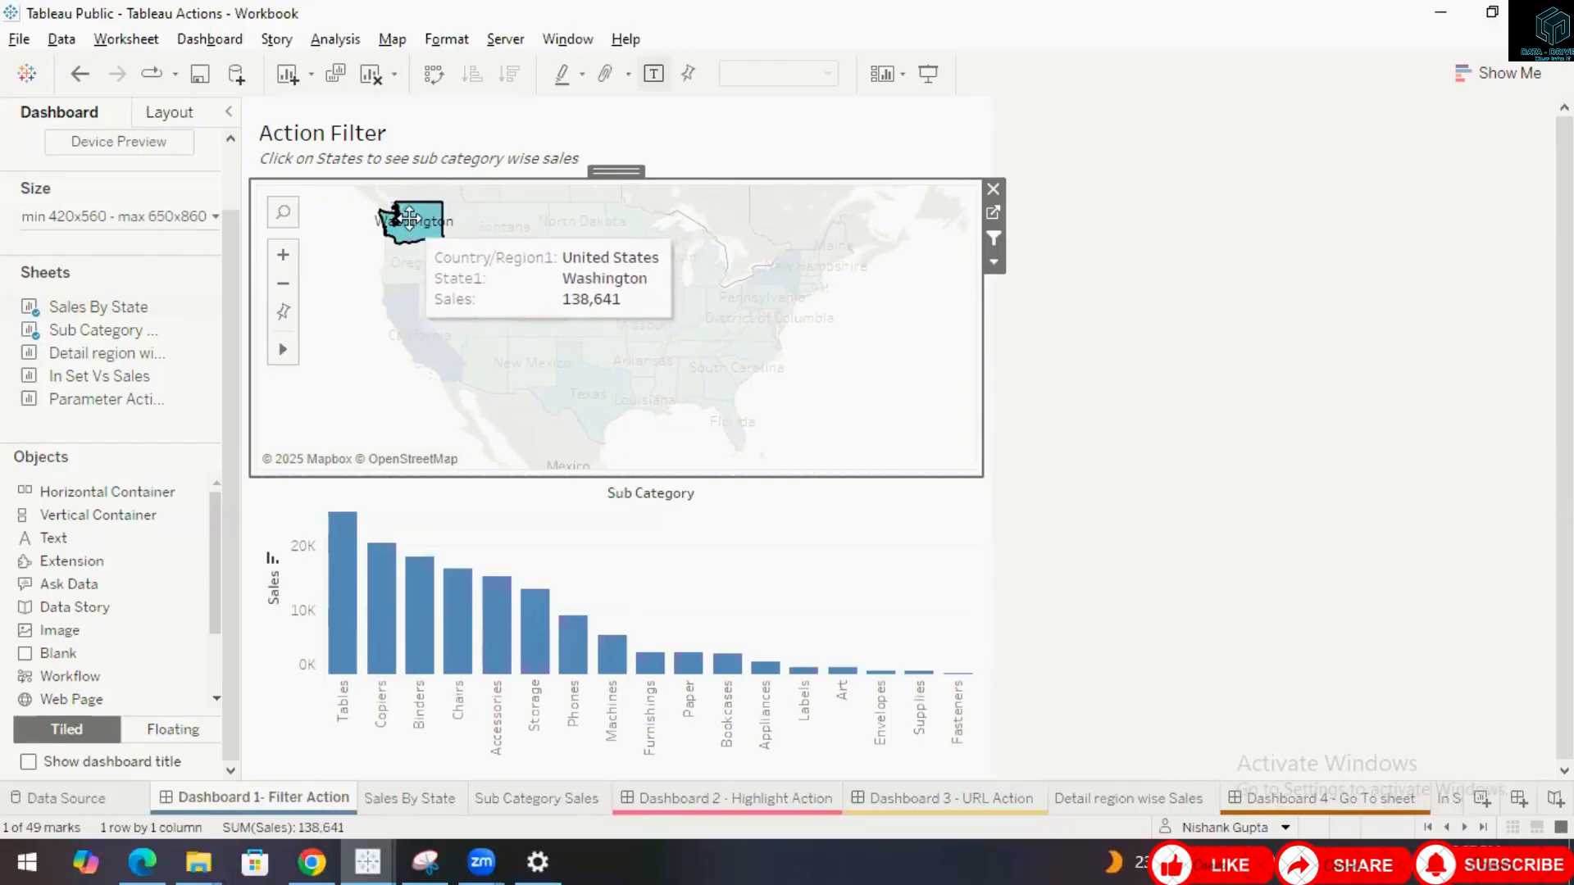
left_click(367, 395)
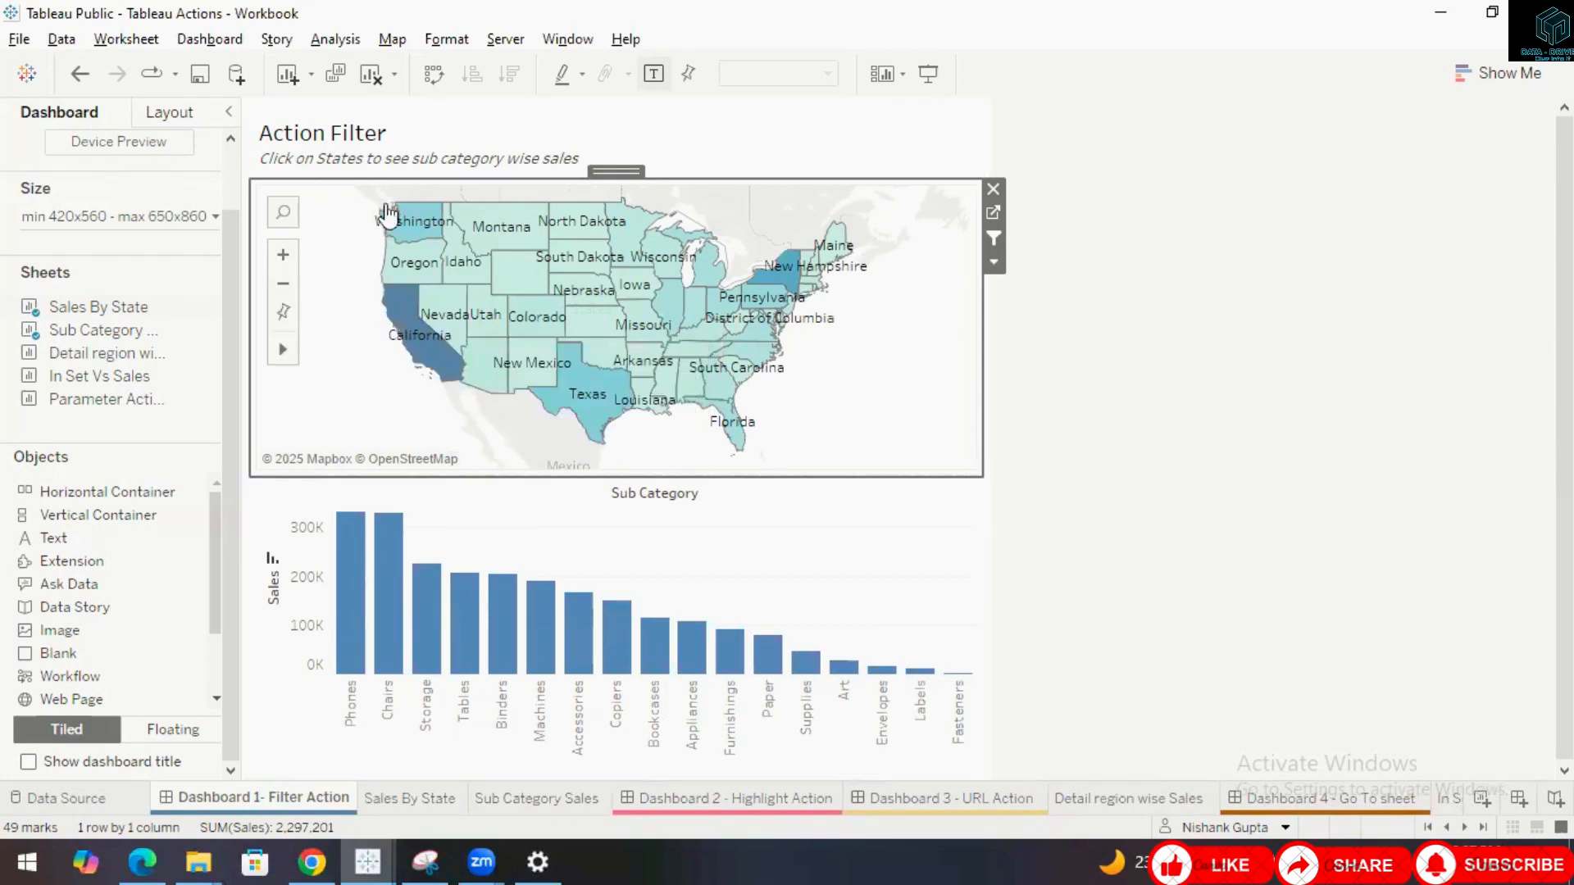
left_click(408, 227)
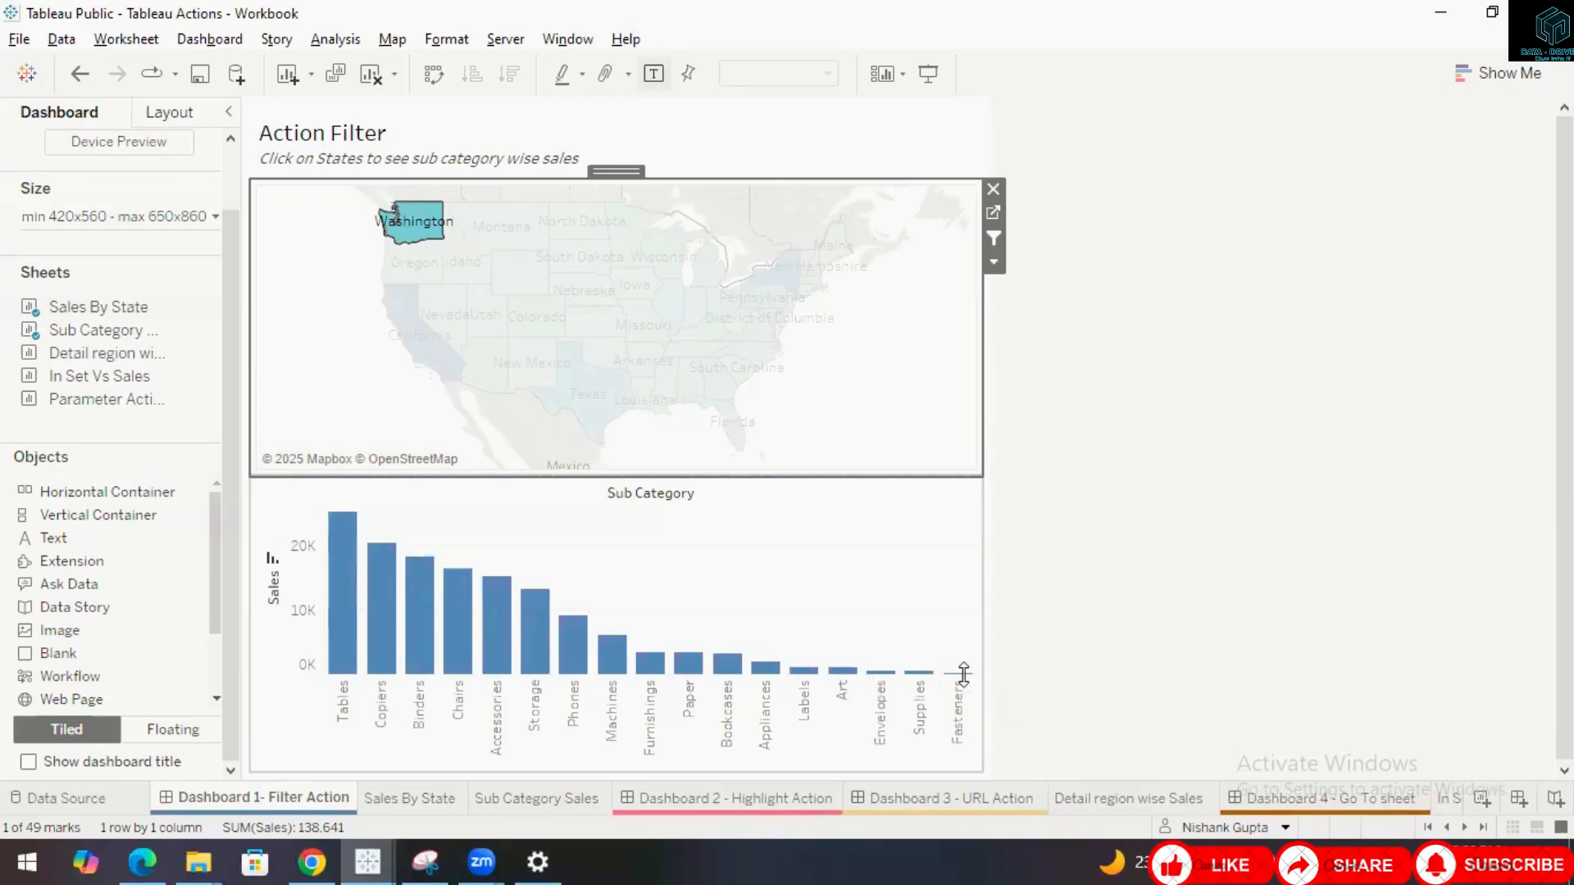
left_click(344, 390)
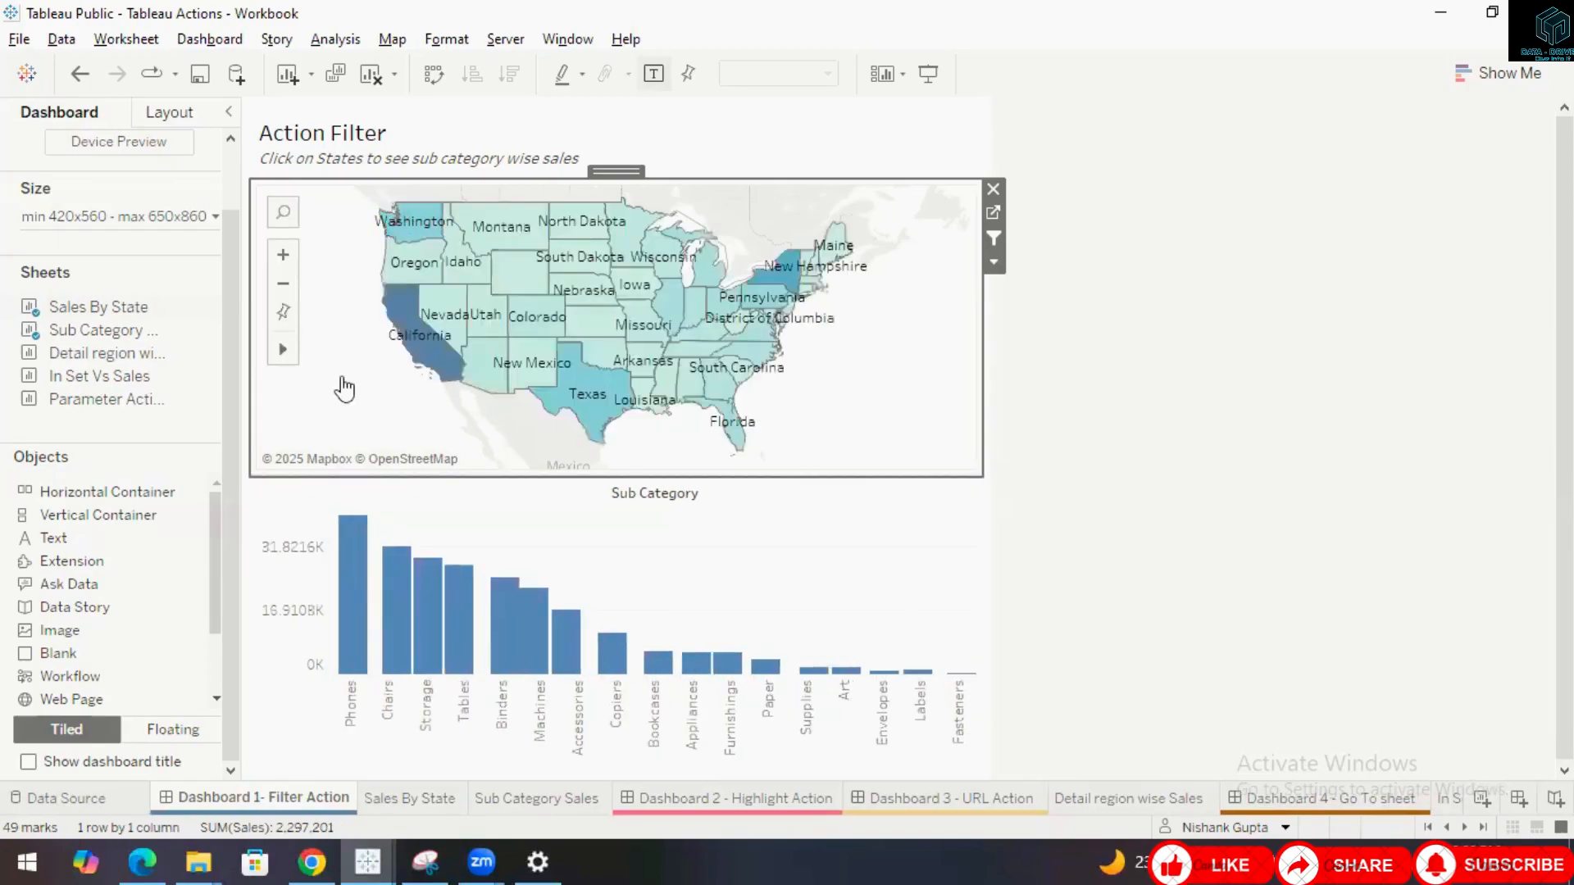
Select California, Maine and Florida in turn on the map, clearing each selection, to compare the filtered Sub Category bars.
left_click(401, 332)
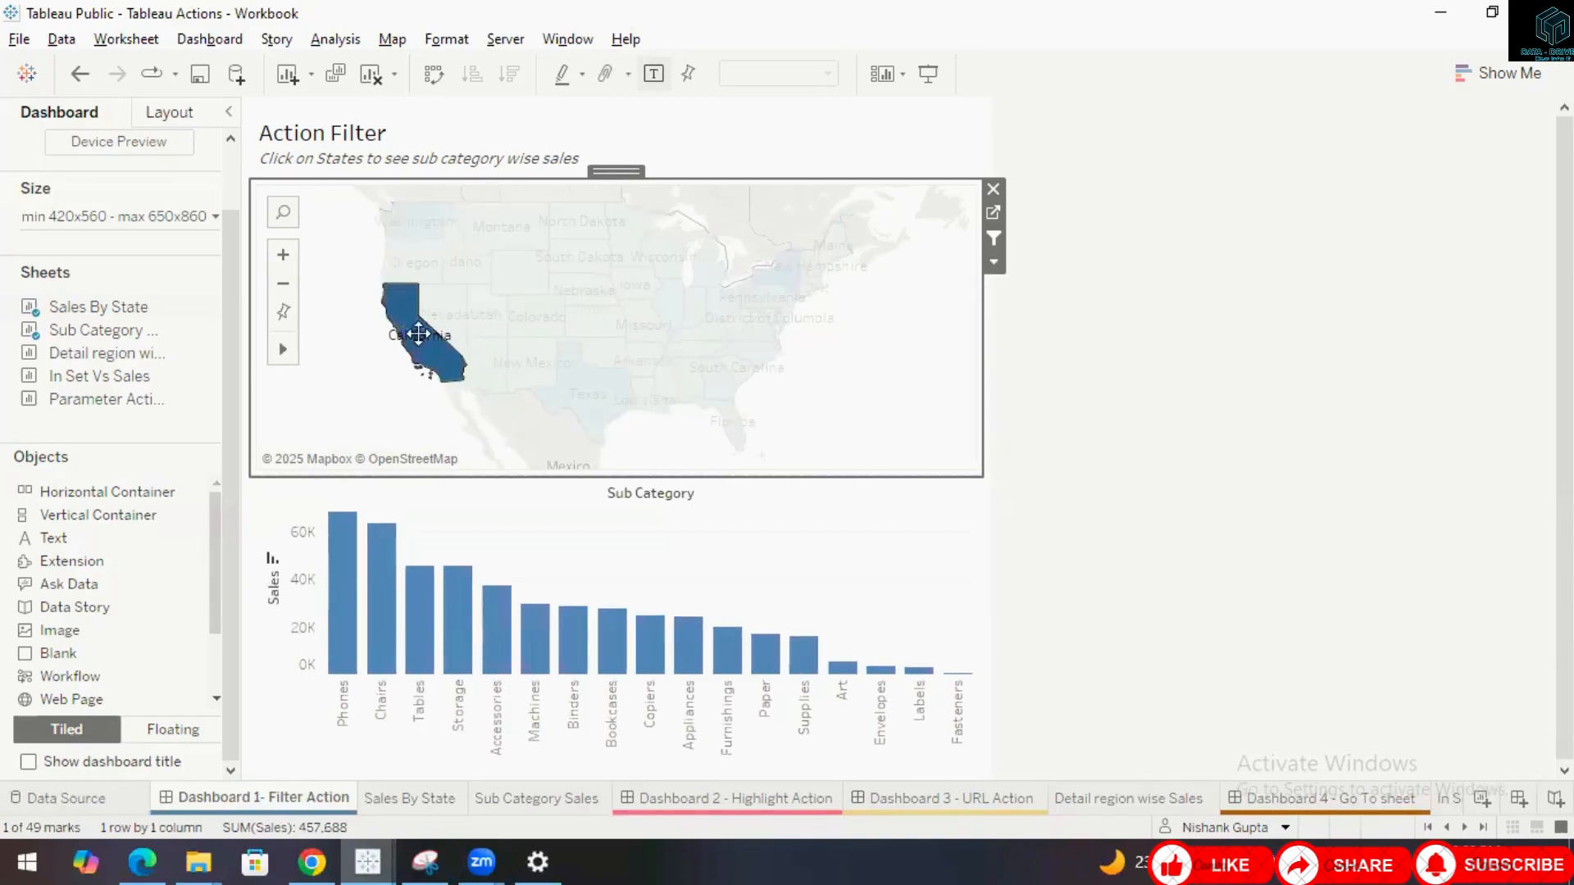
mouse_move(422, 343)
left_click(840, 414)
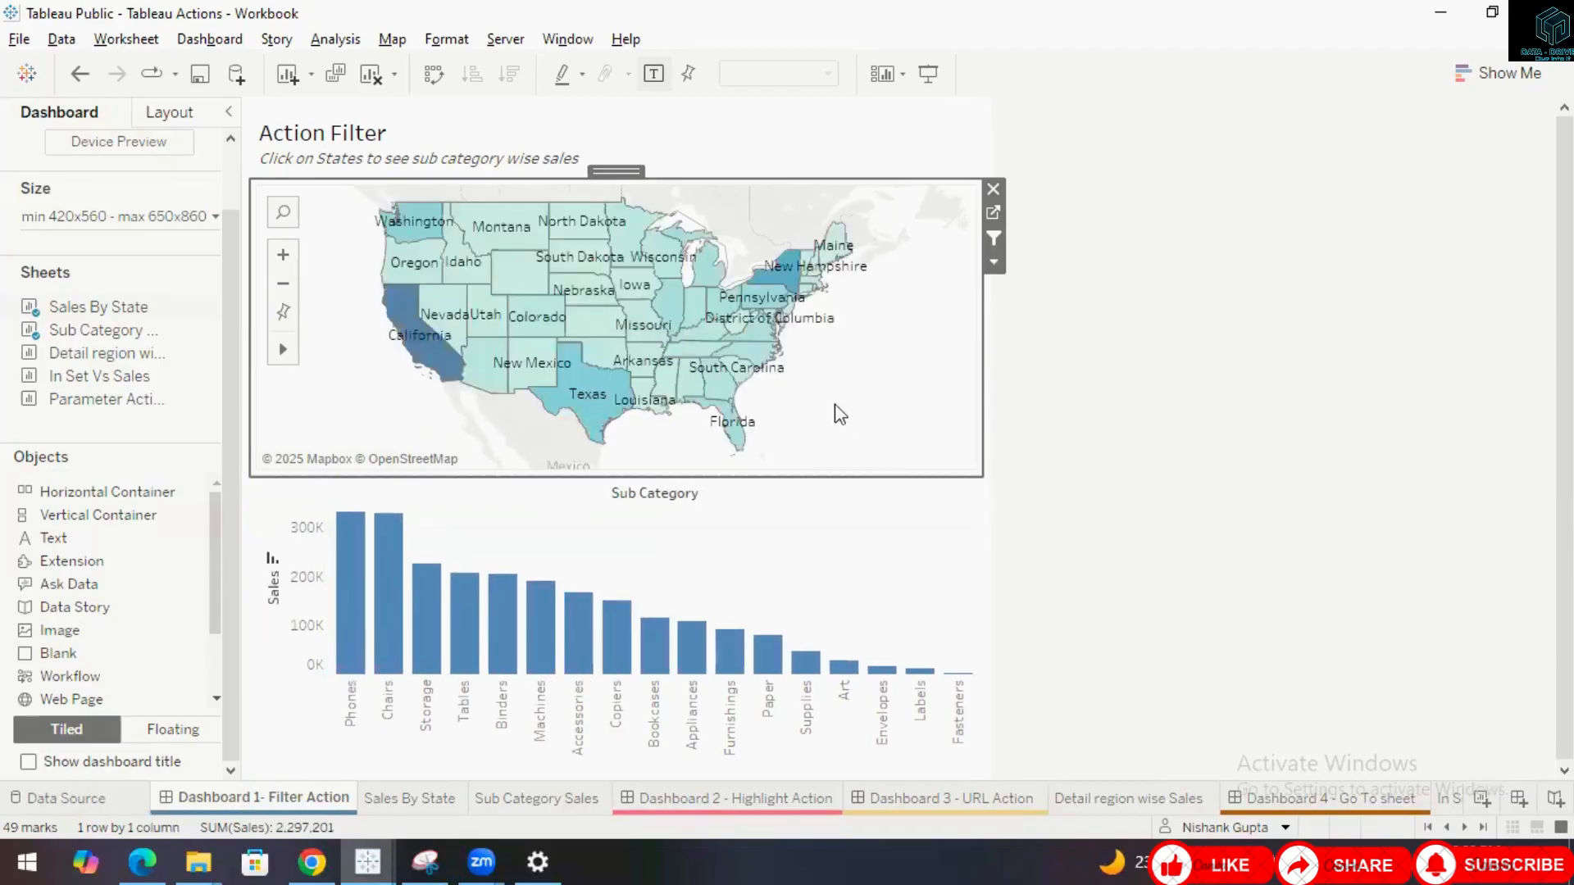
left_click(838, 250)
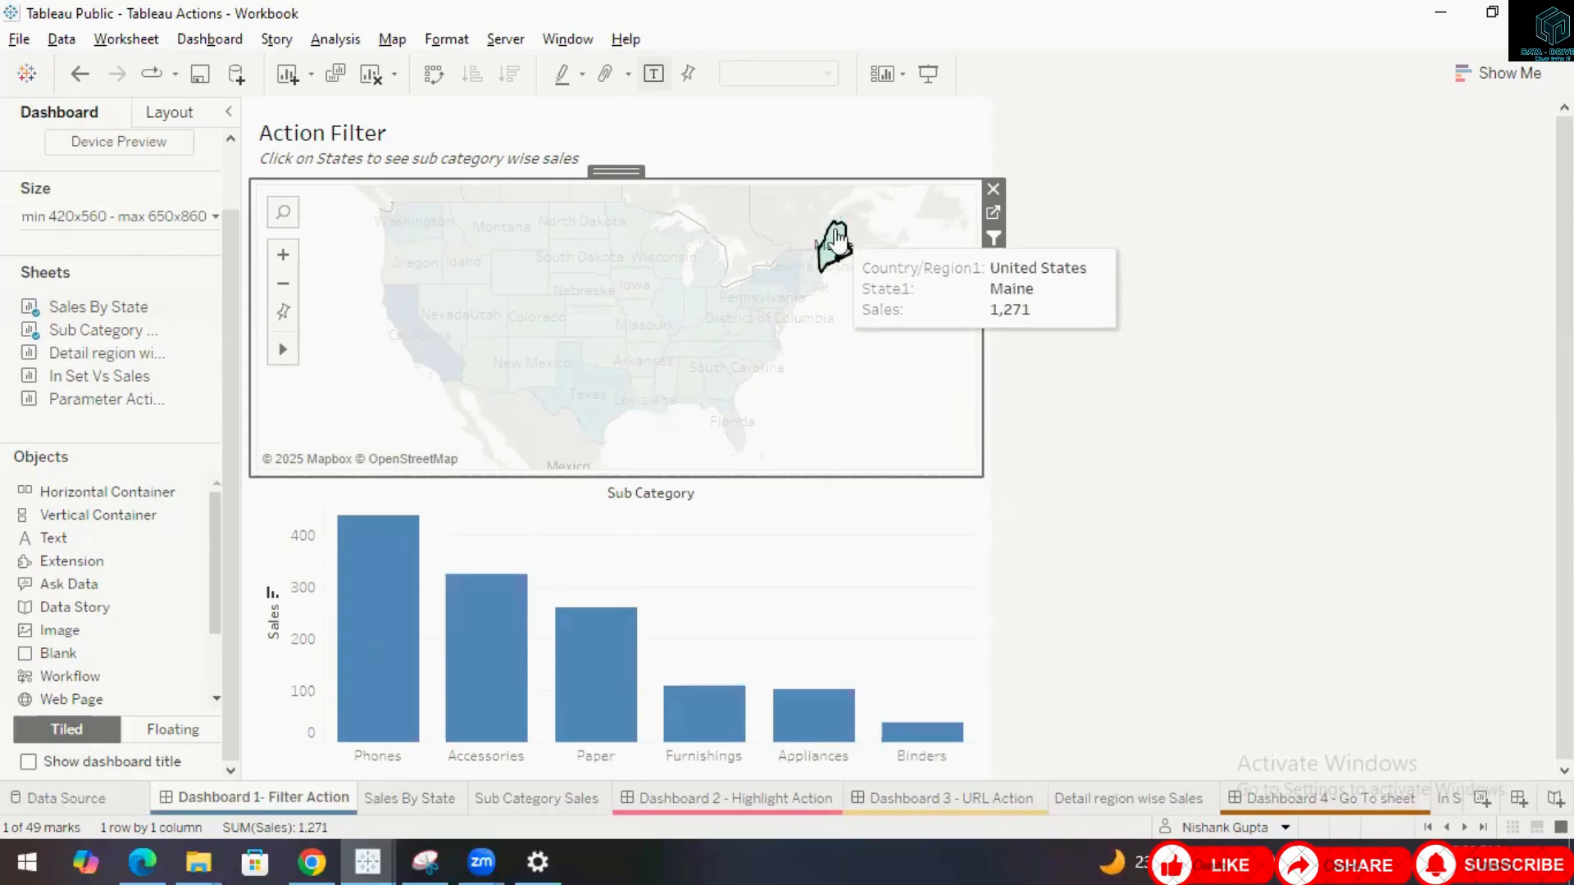
left_click(895, 389)
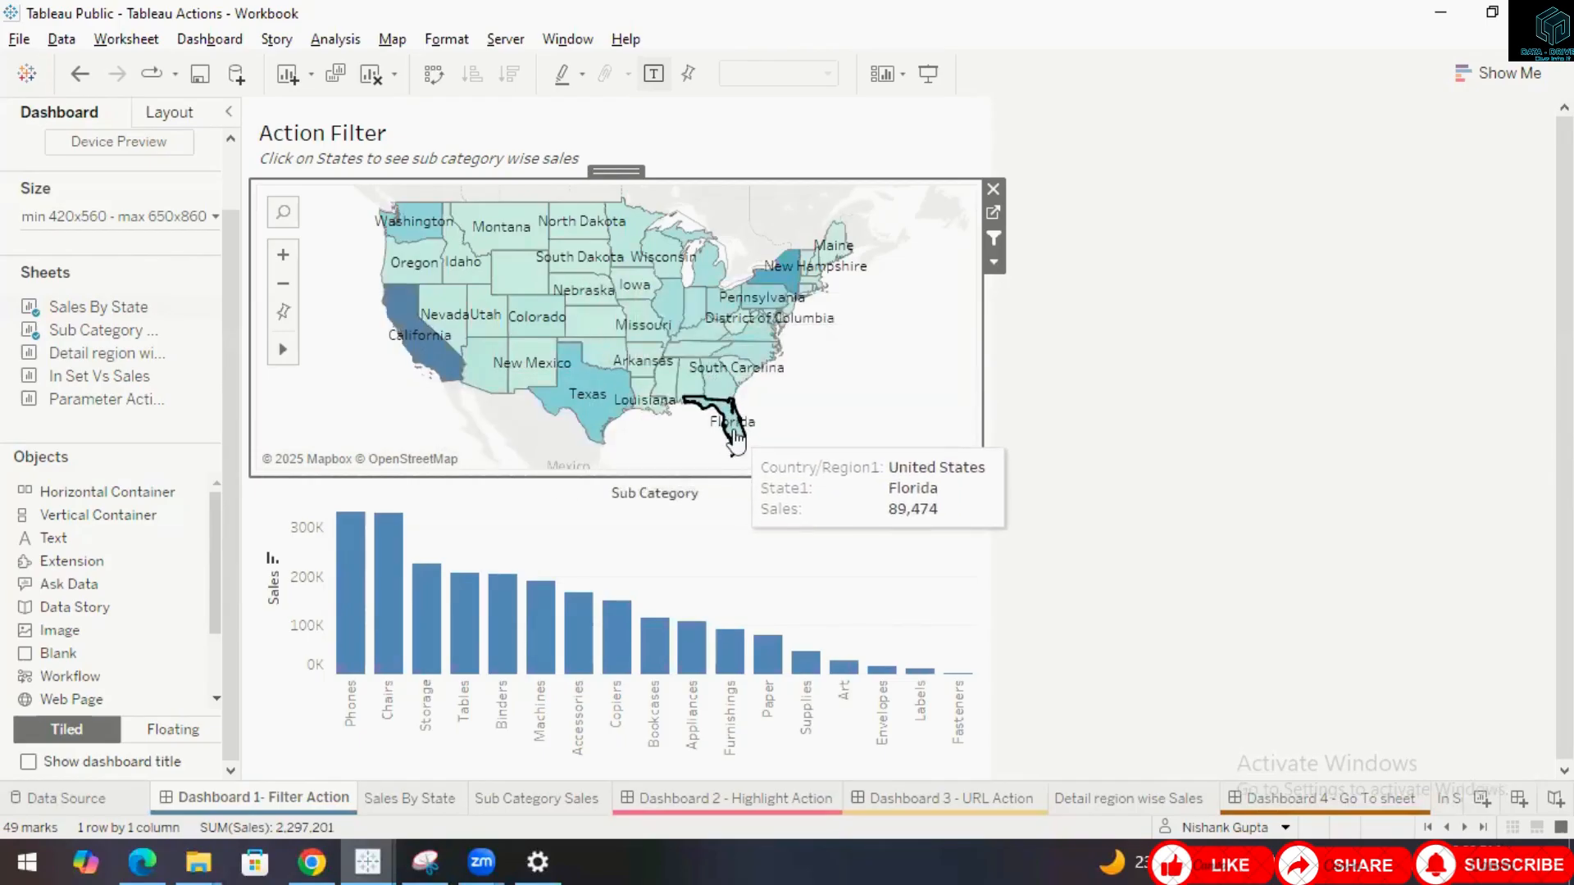
left_click(735, 432)
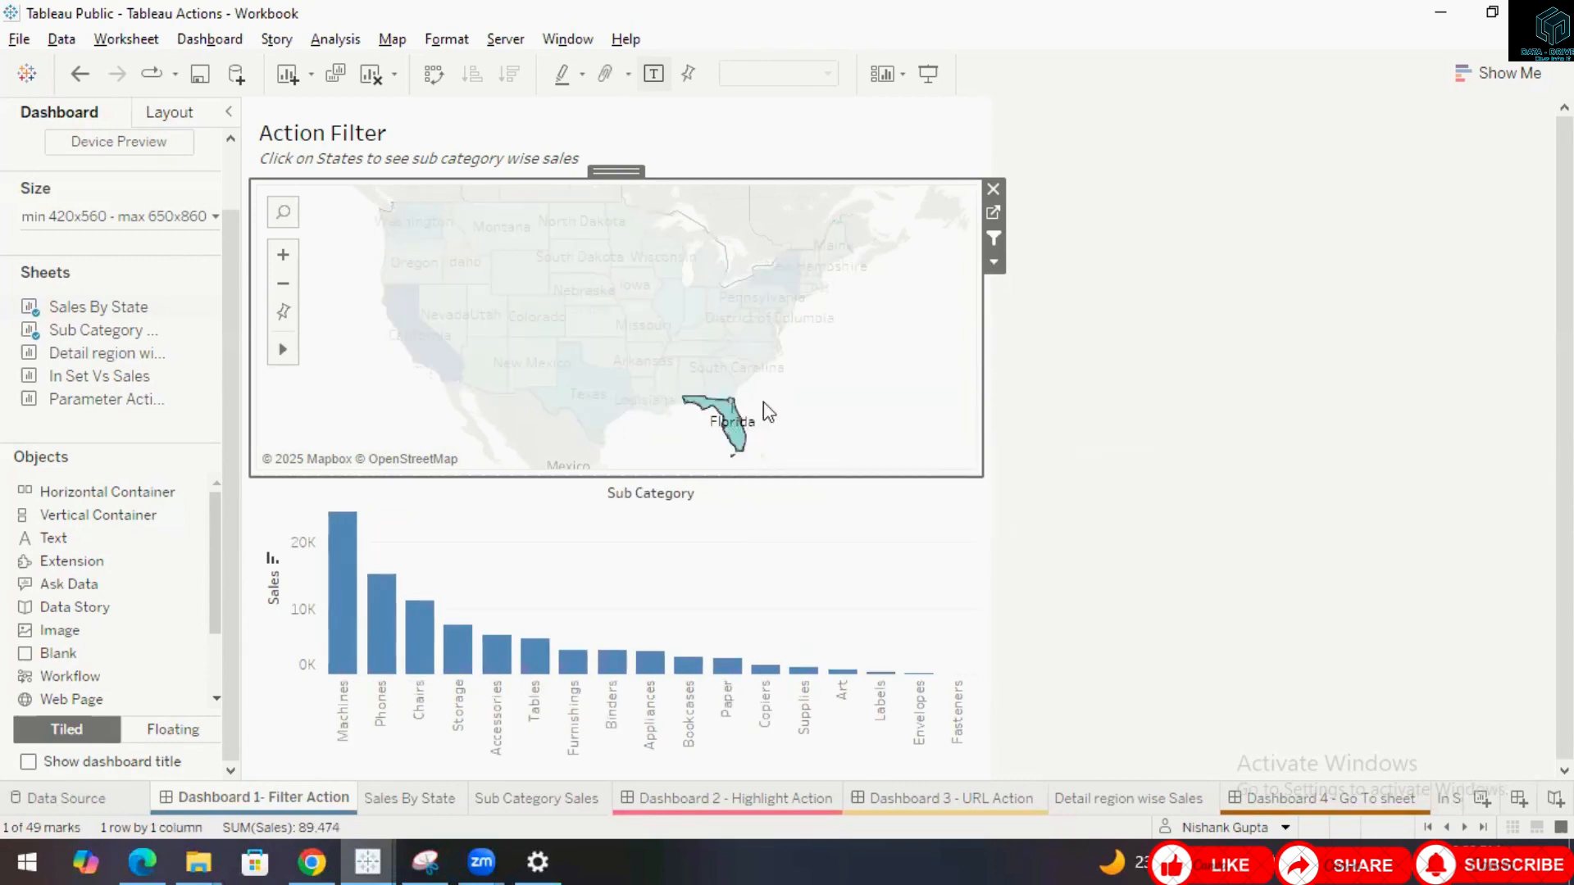
left_click(836, 393)
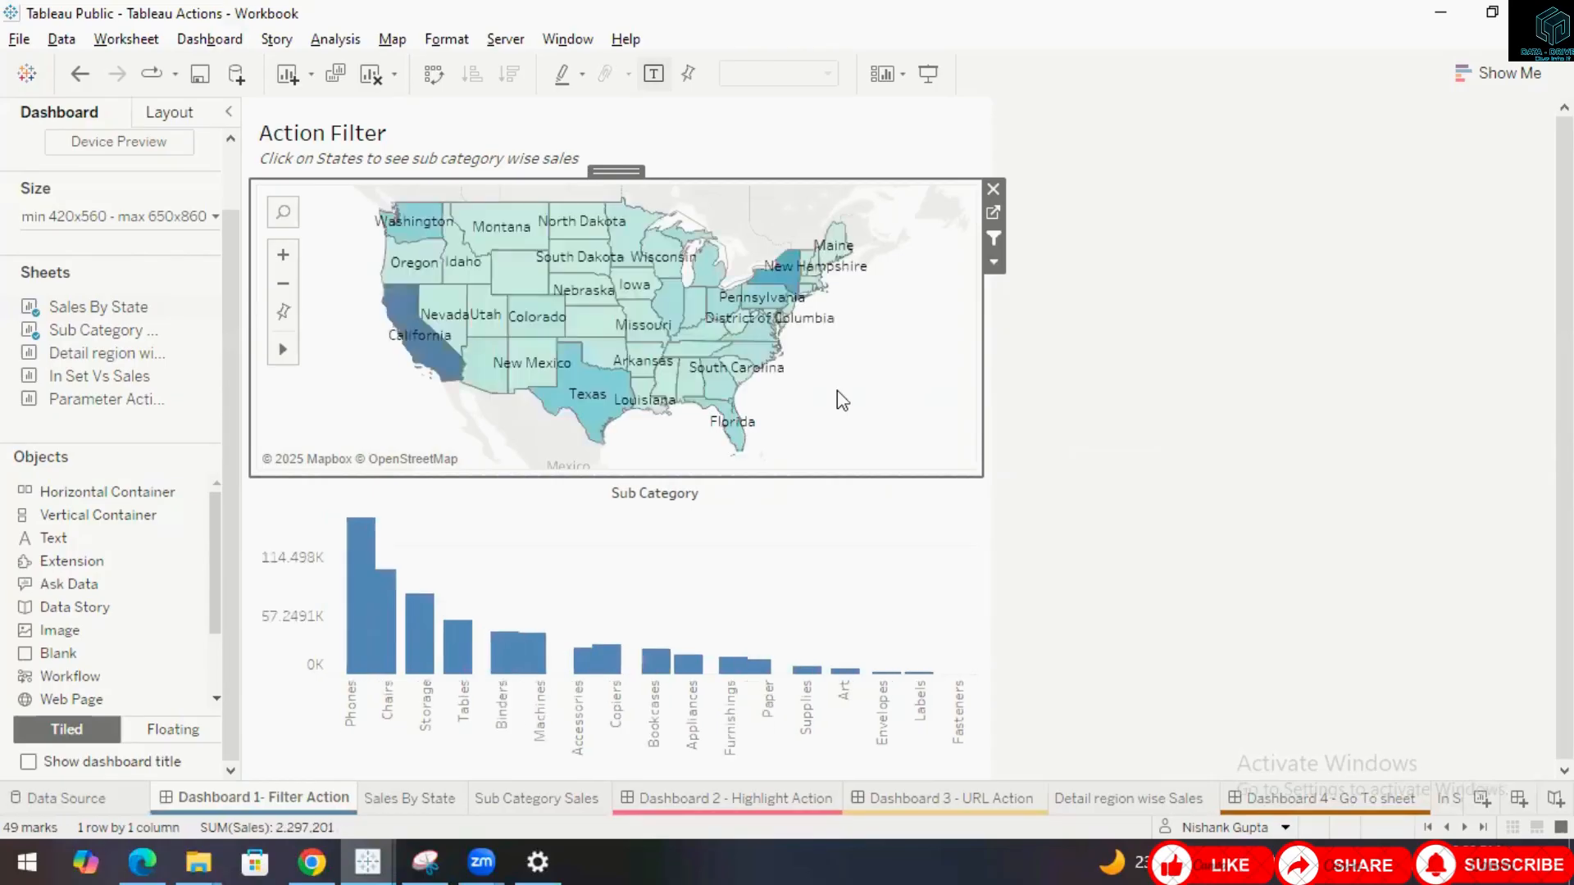
Open a new filter action from the dashboard's Actions and inspect its source sheet choices, then cancel it.
left_click(221, 43)
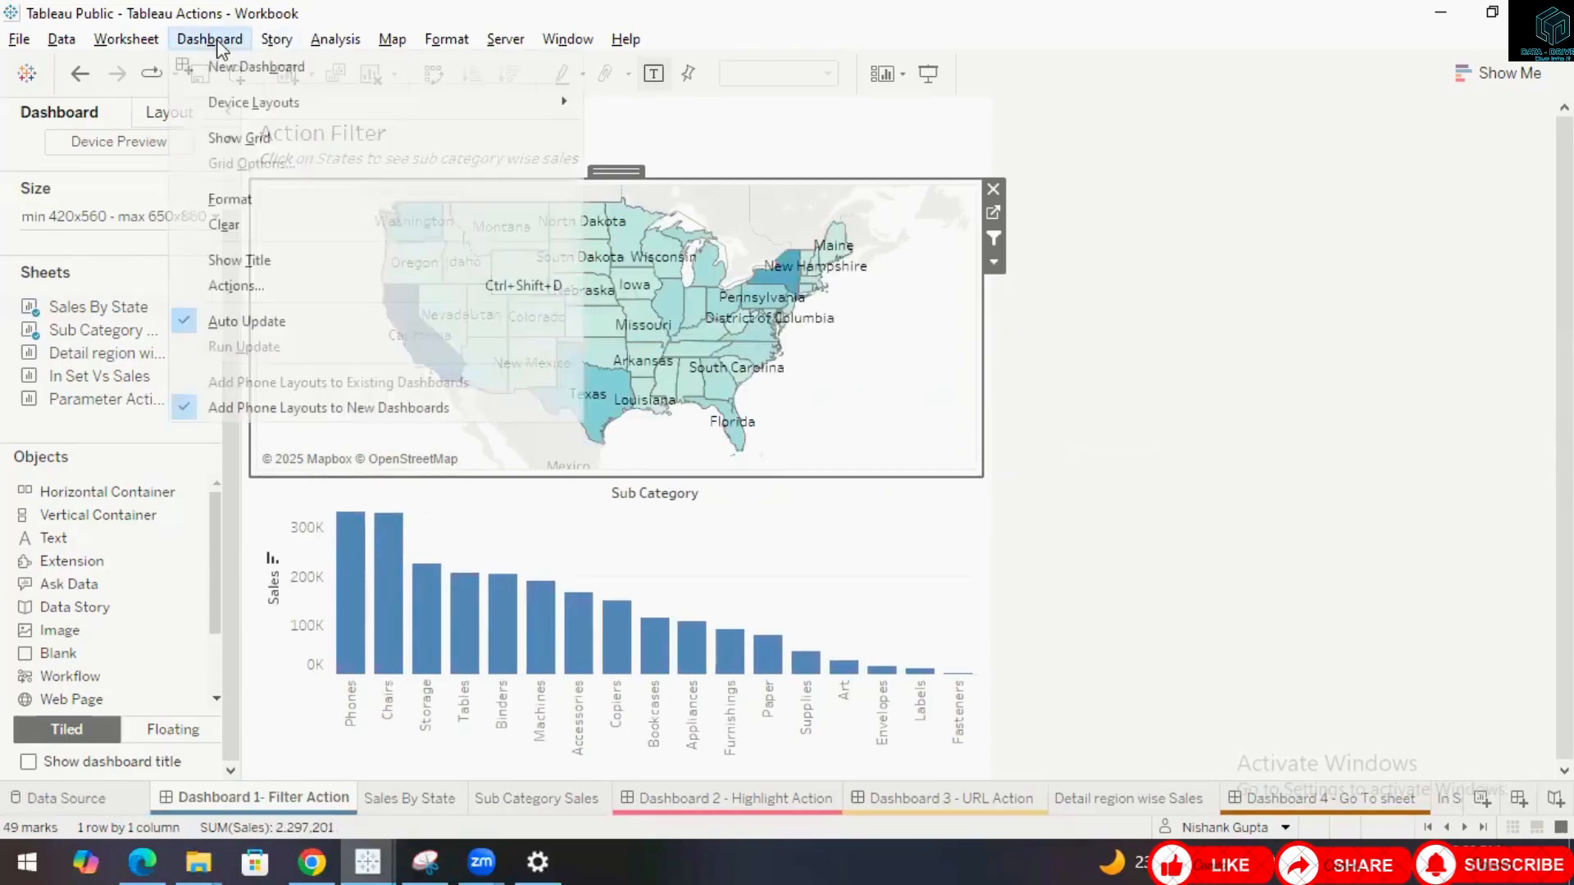
left_click(246, 287)
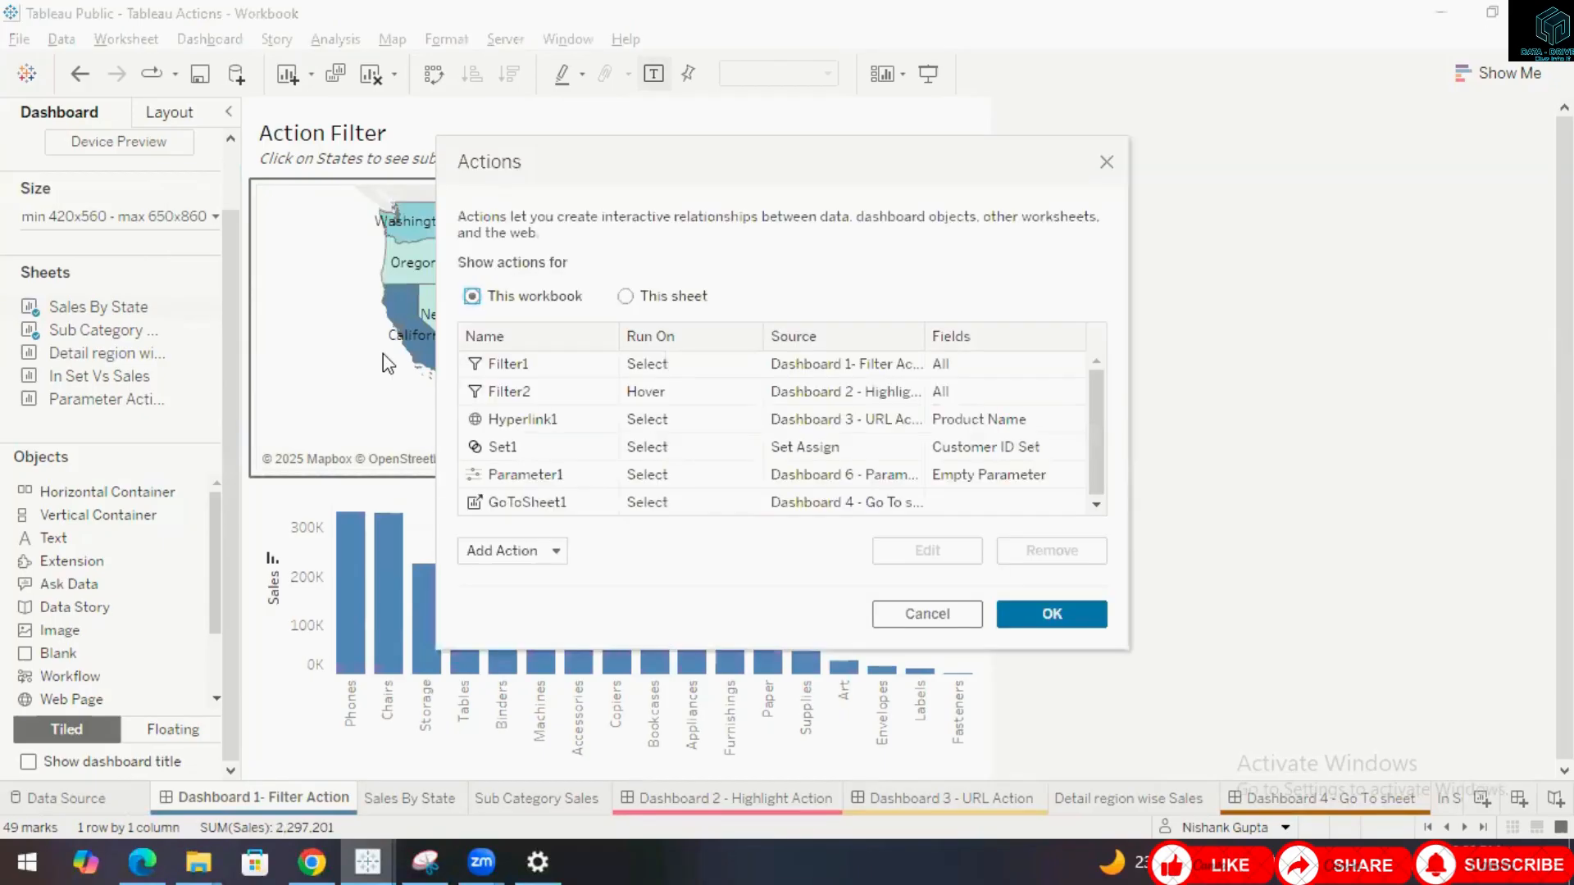
left_click(552, 551)
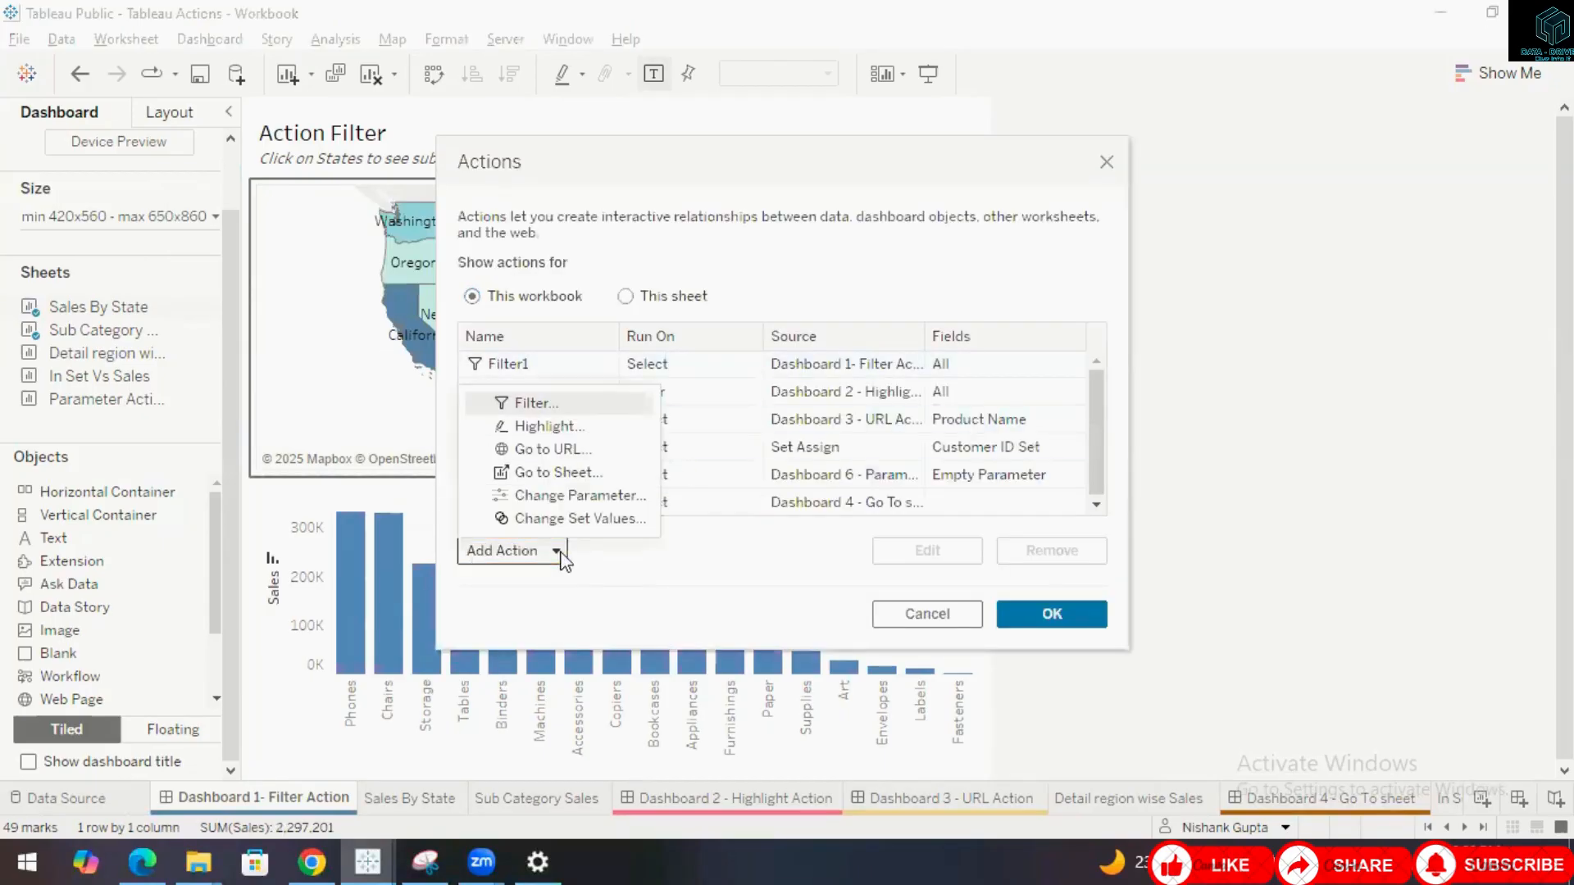
left_click(558, 403)
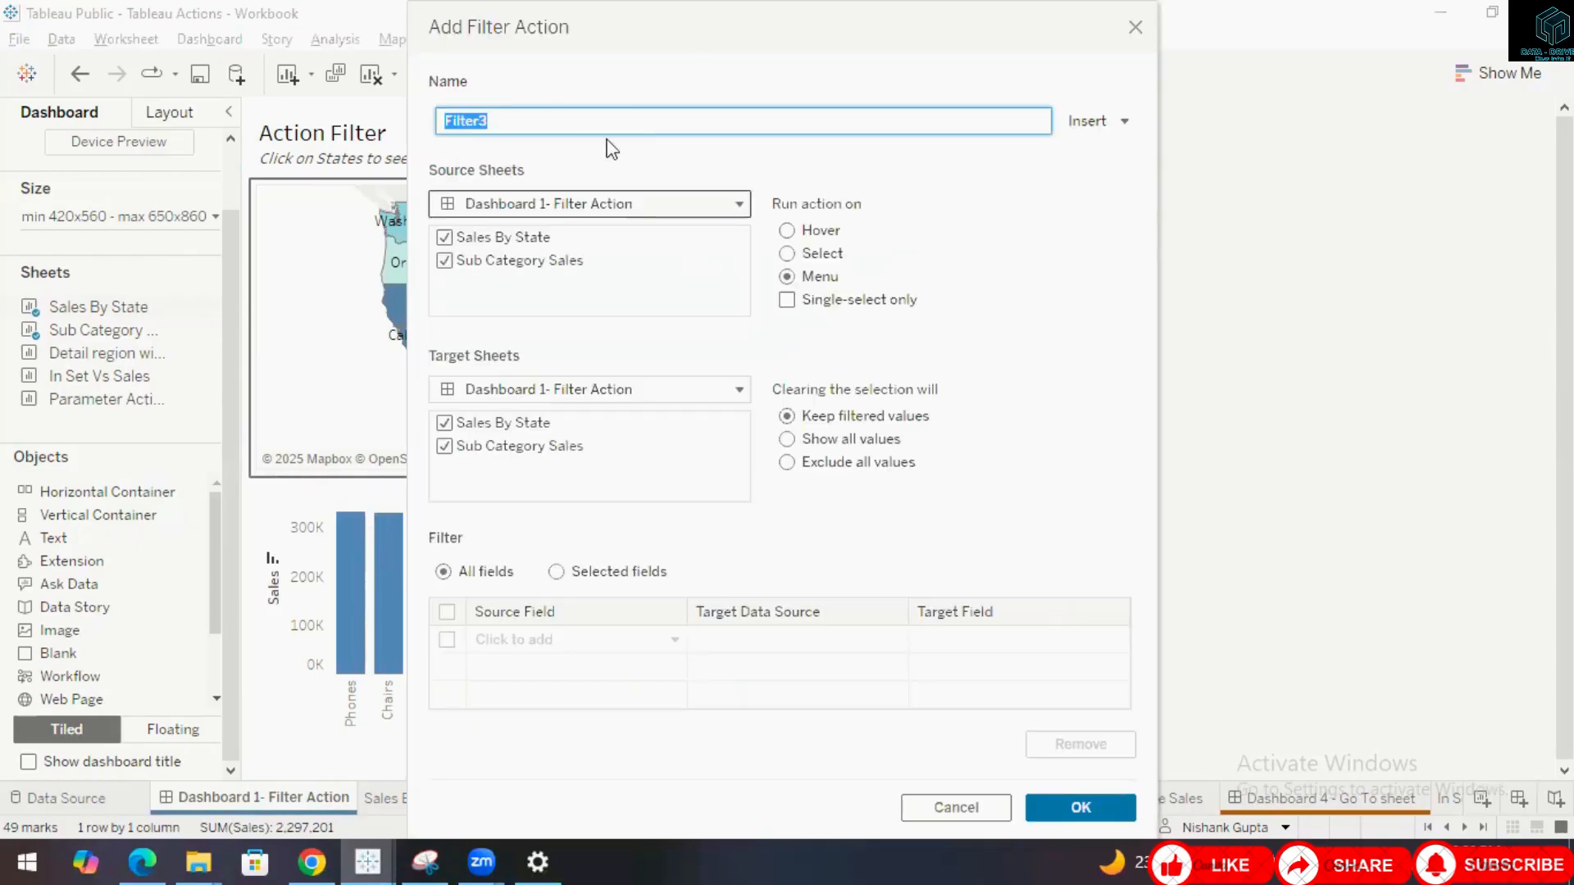
left_click(641, 209)
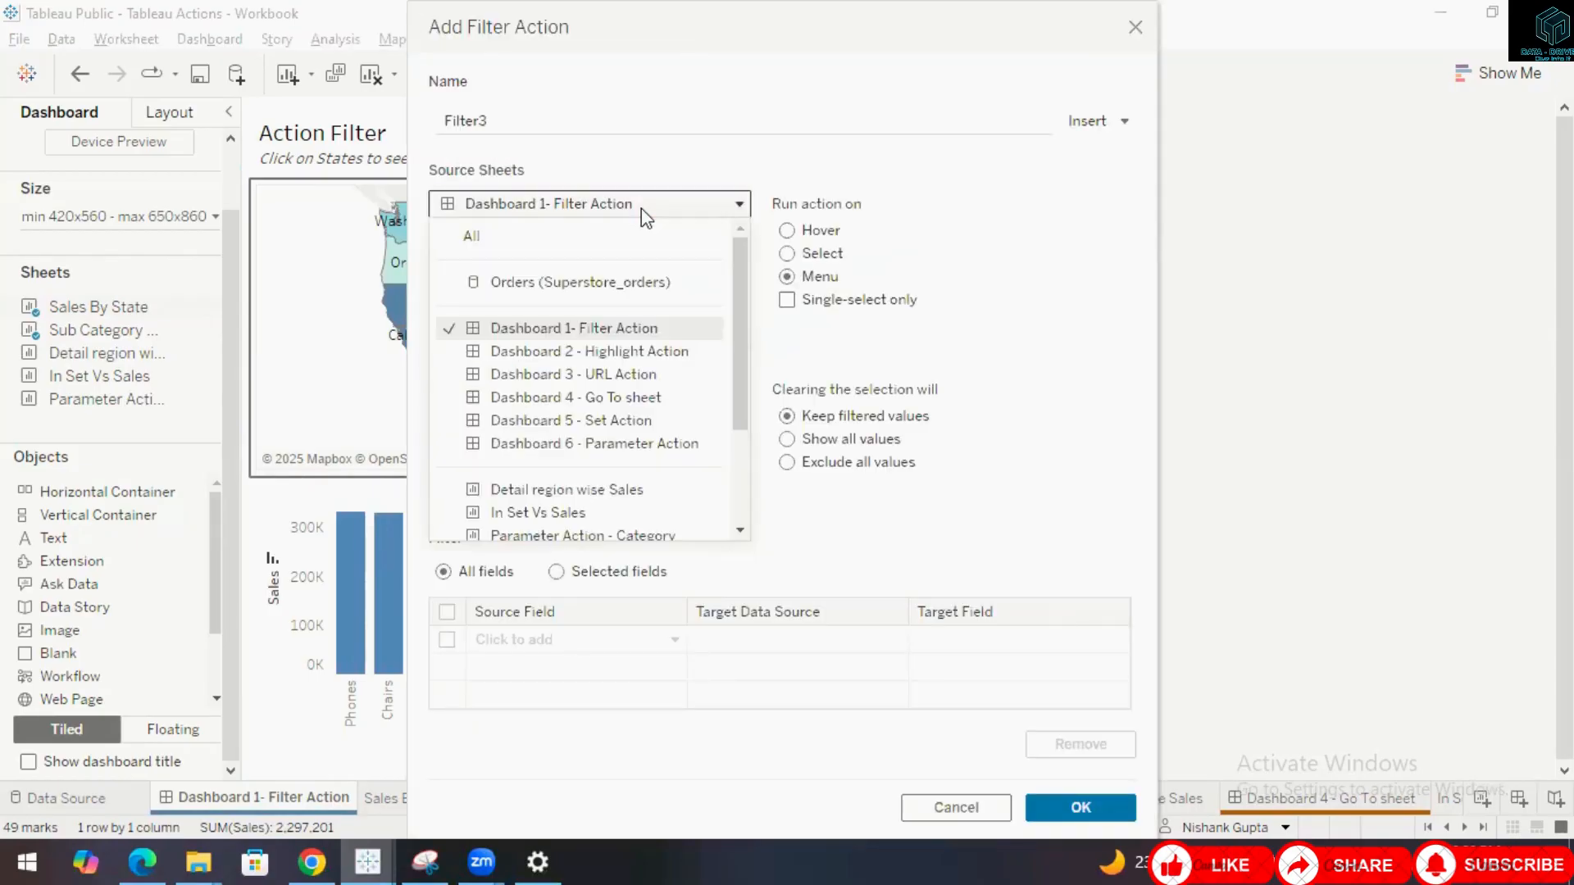
left_click(641, 209)
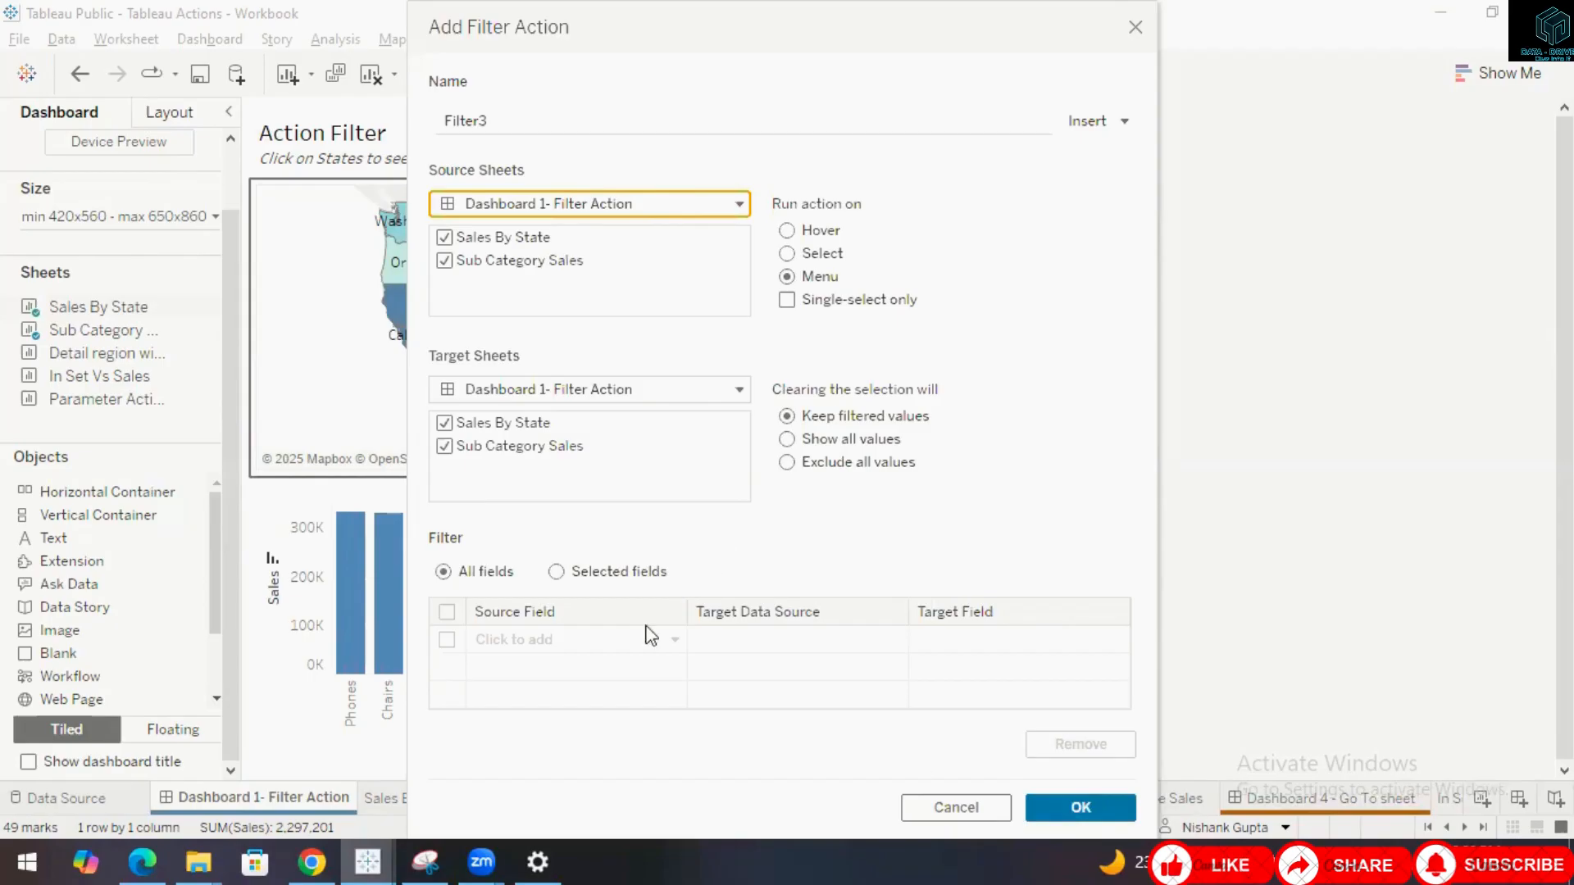
left_click(953, 805)
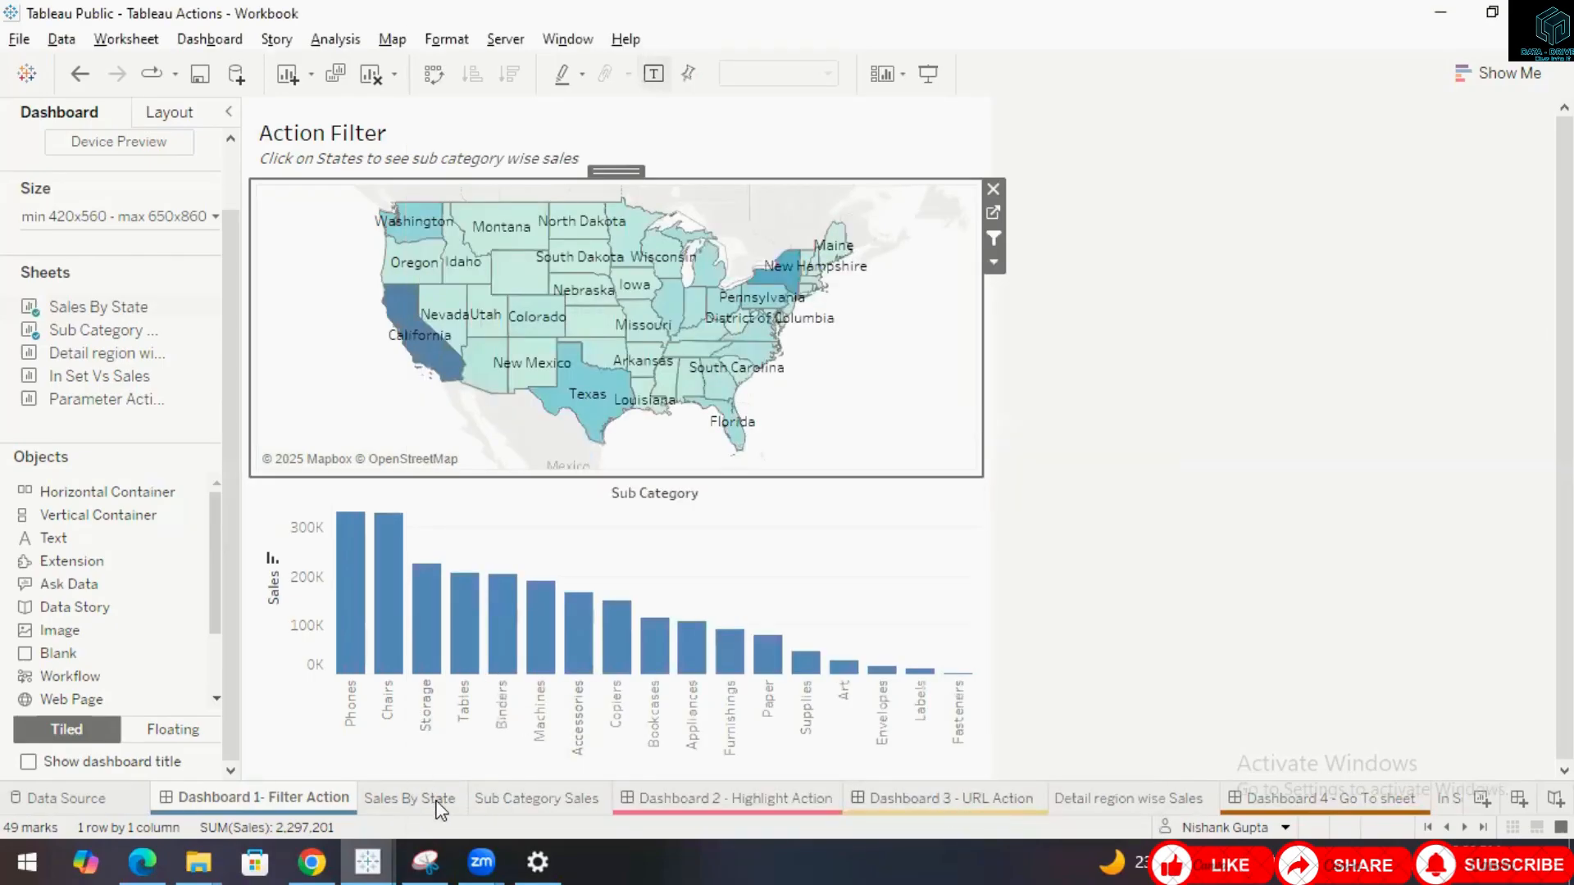
Switch to the Sales By State sheet and review its actions for this sheet versus the workbook, including a new filter action's source sheets, then cancel.
mouse_move(440, 809)
left_click(431, 800)
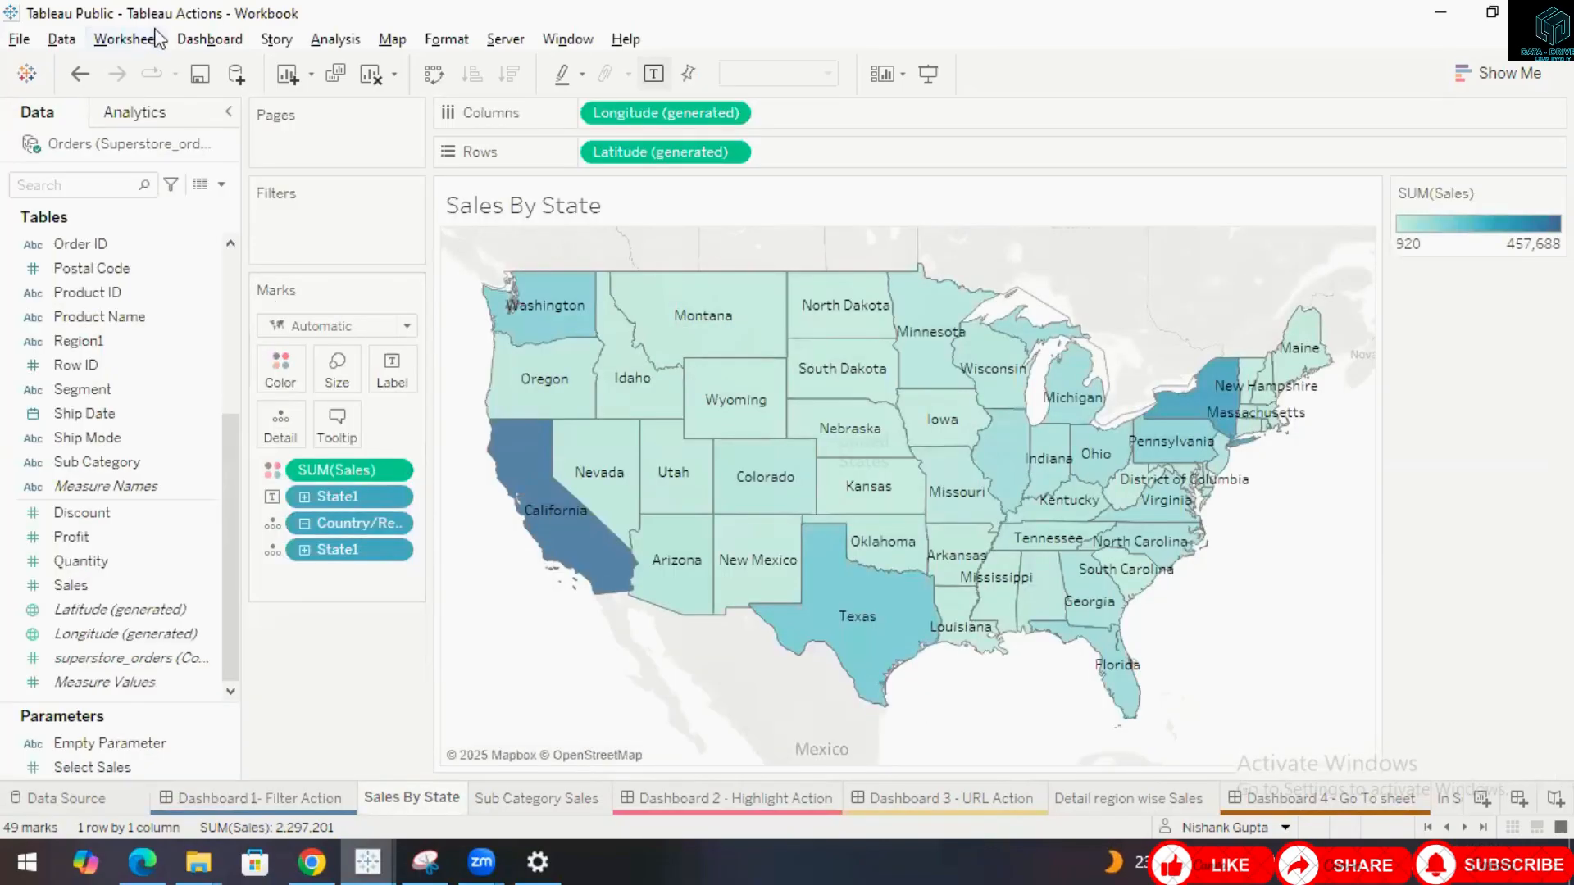
left_click(119, 45)
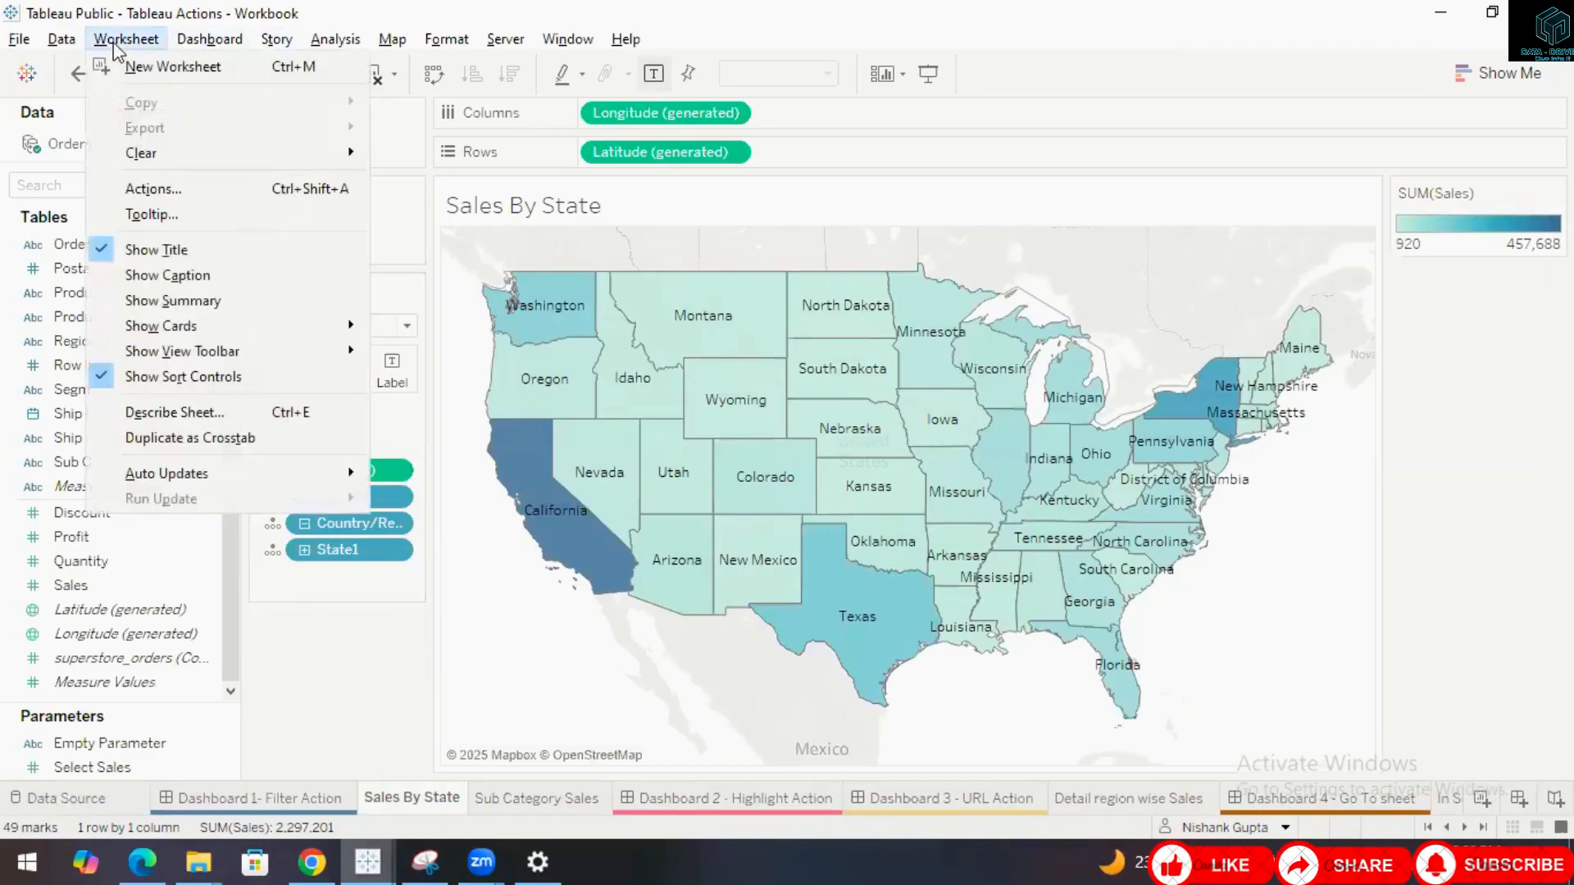
left_click(153, 189)
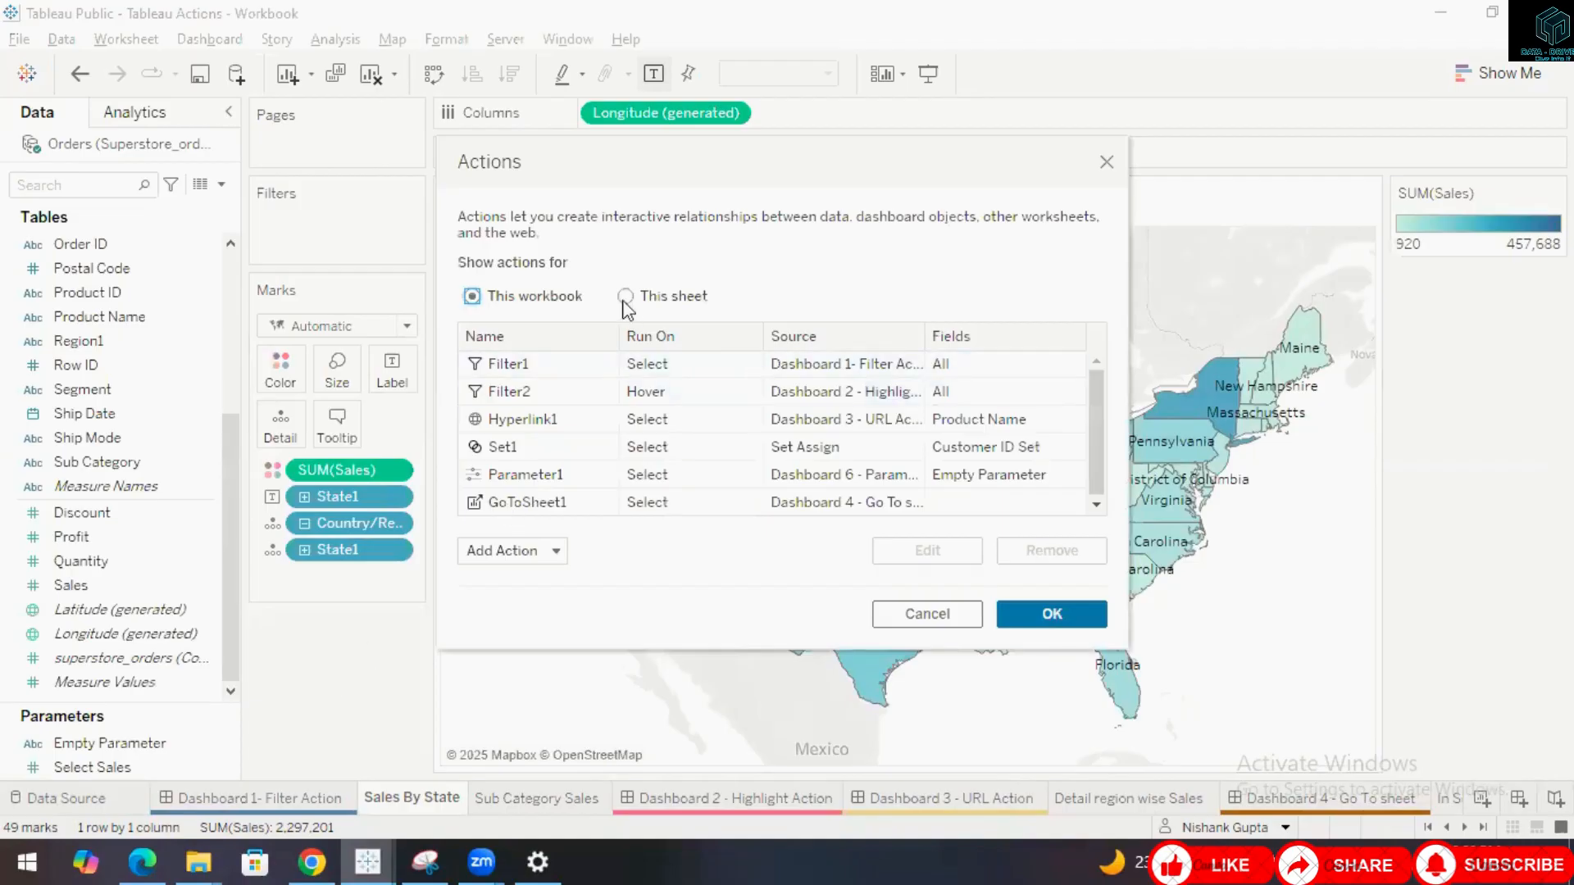
left_click(625, 297)
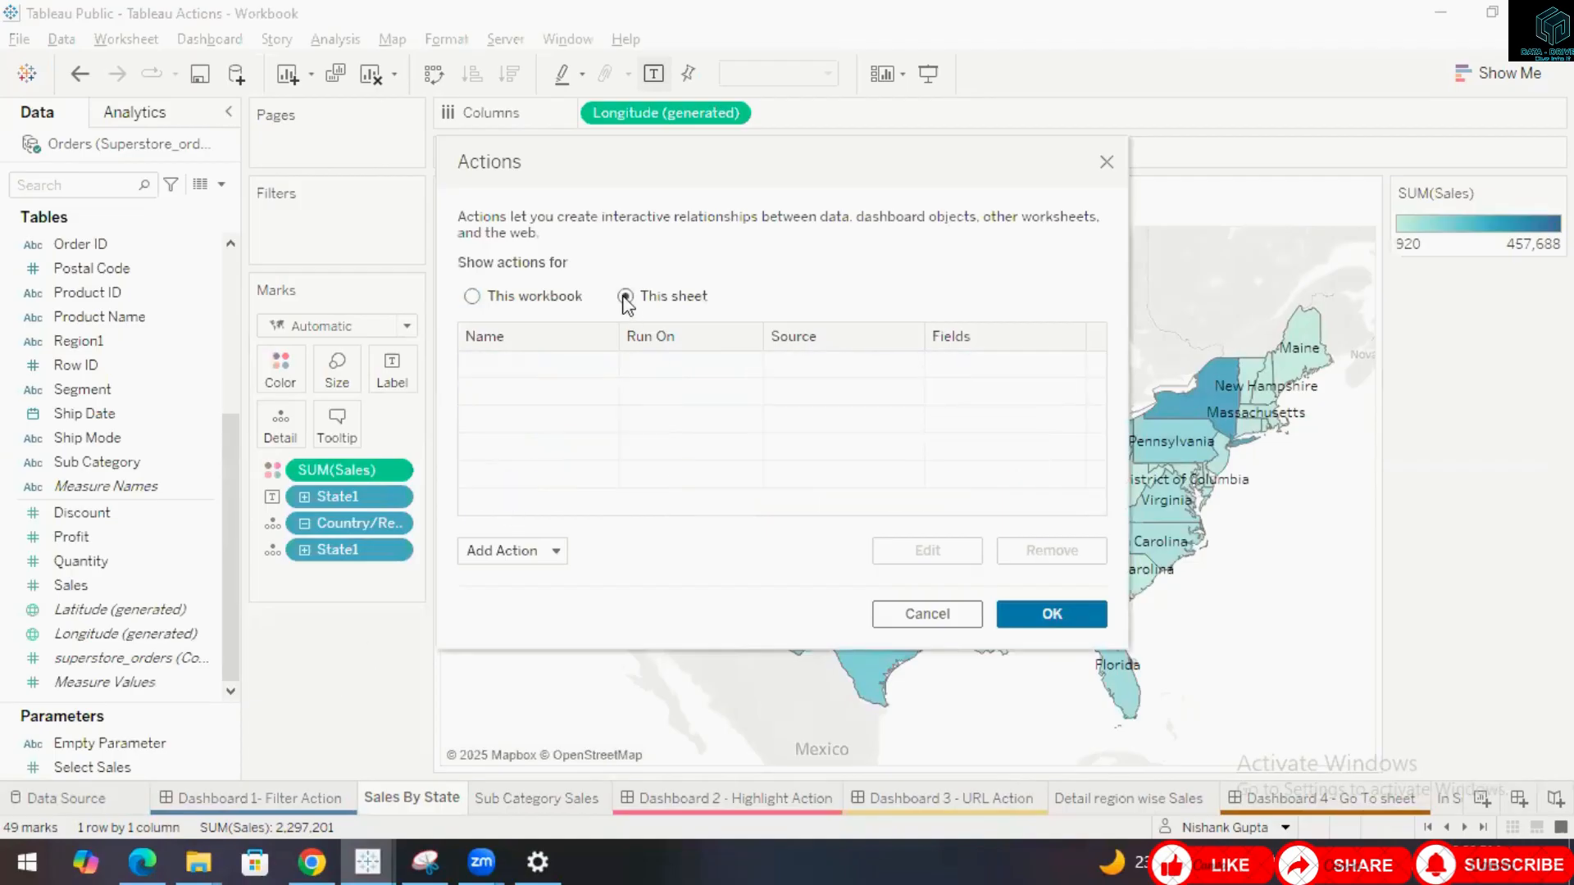
left_click(472, 297)
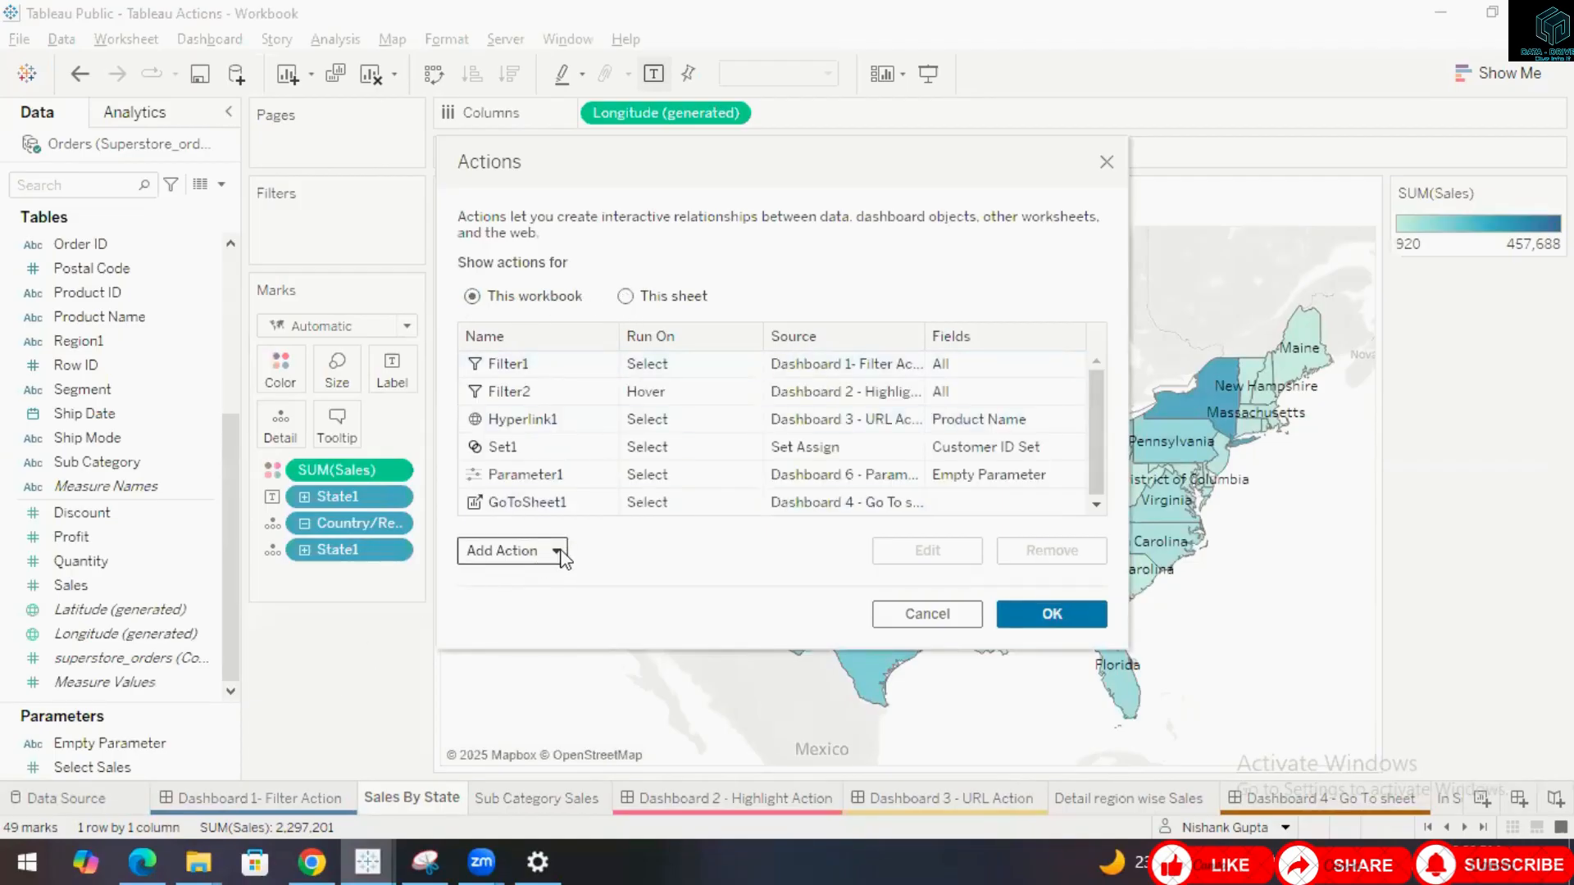
left_click(556, 550)
left_click(556, 403)
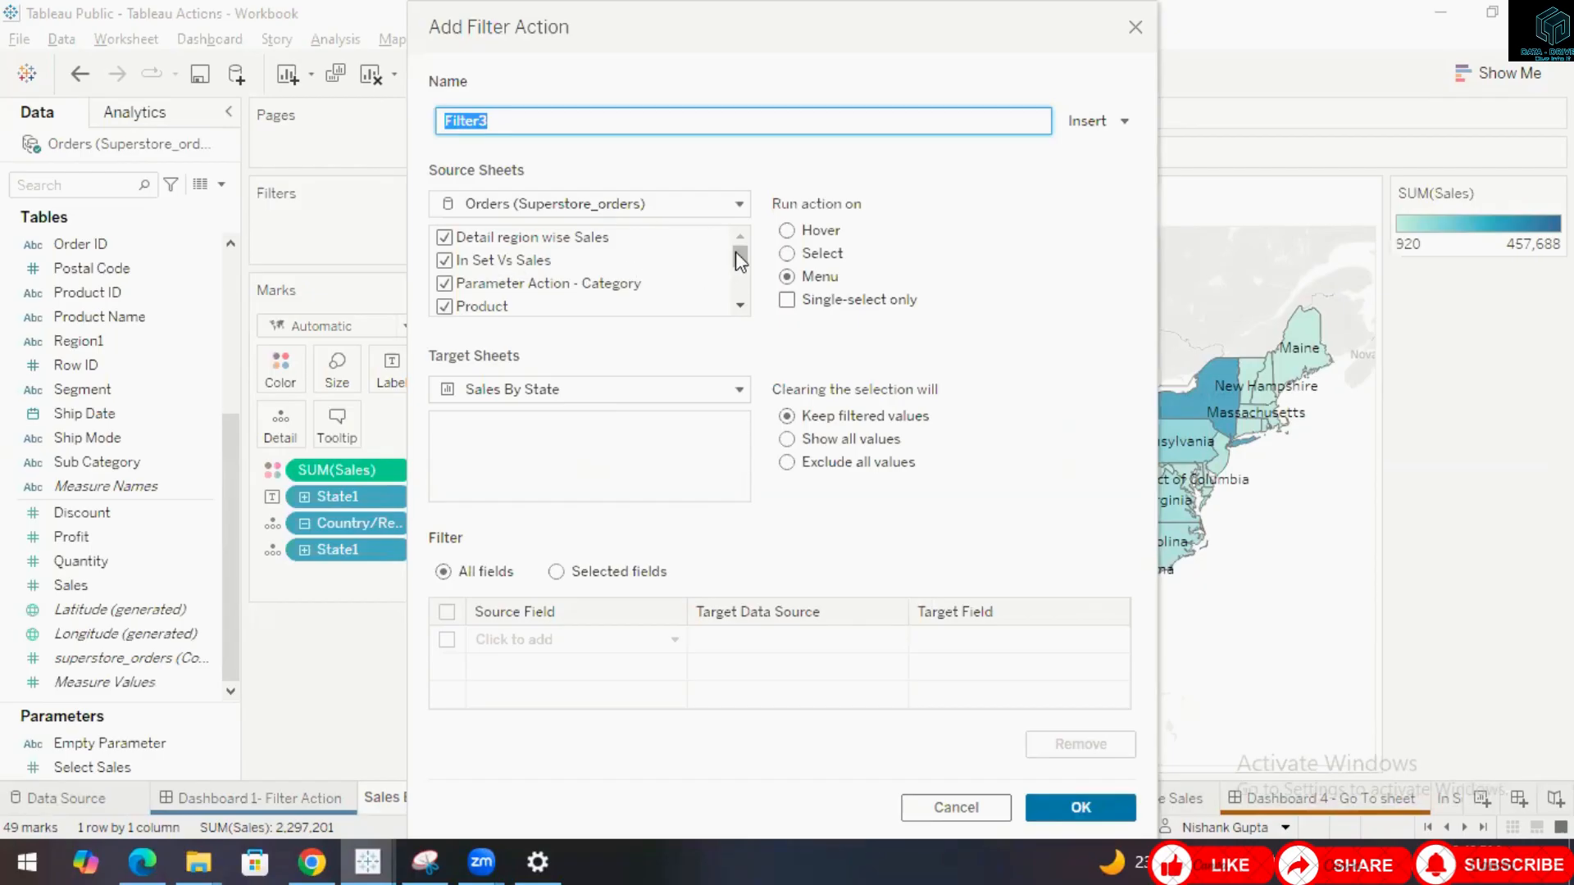
left_click_drag(736, 254, 741, 210)
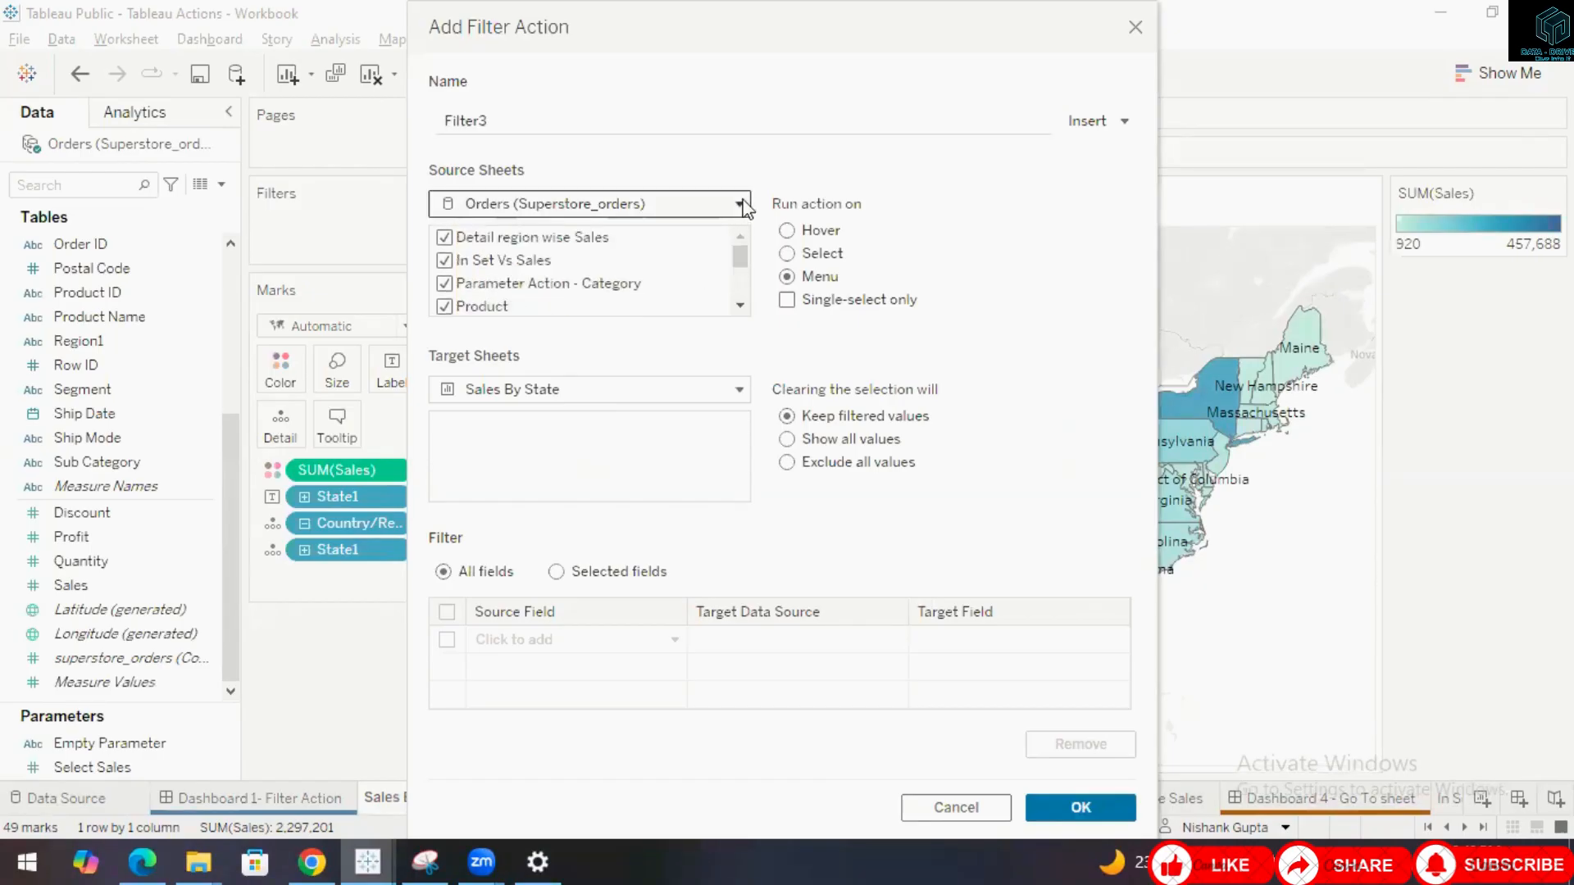
left_click(926, 807)
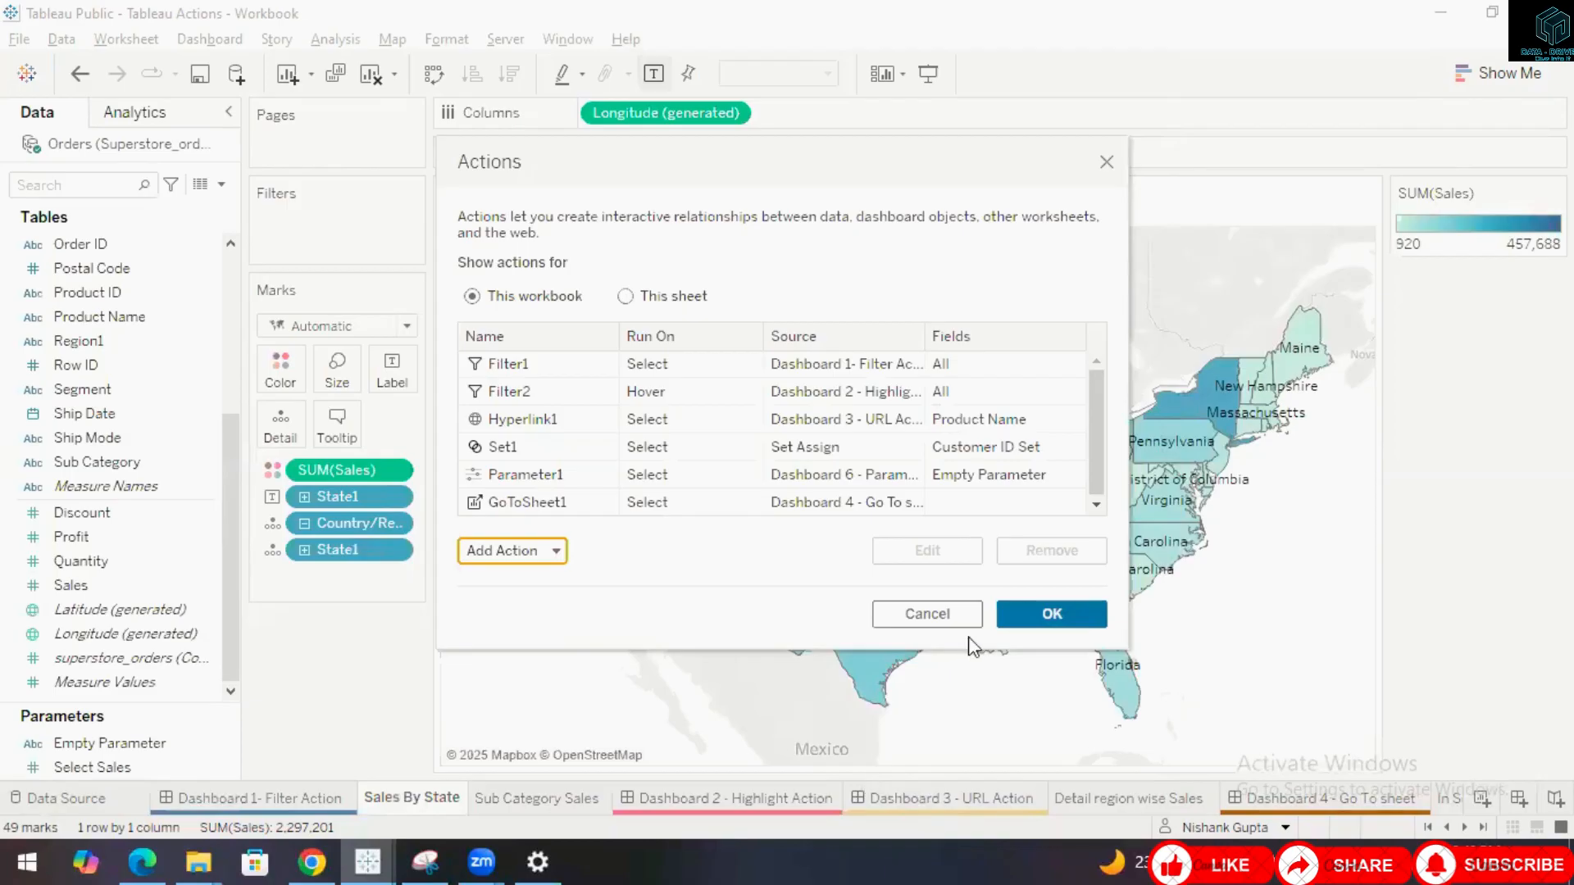
left_click(964, 615)
Return to Dashboard 1- Filter Action, open the Filter1 action's edit settings beside the Actions list, then close both dialogs.
left_click(256, 797)
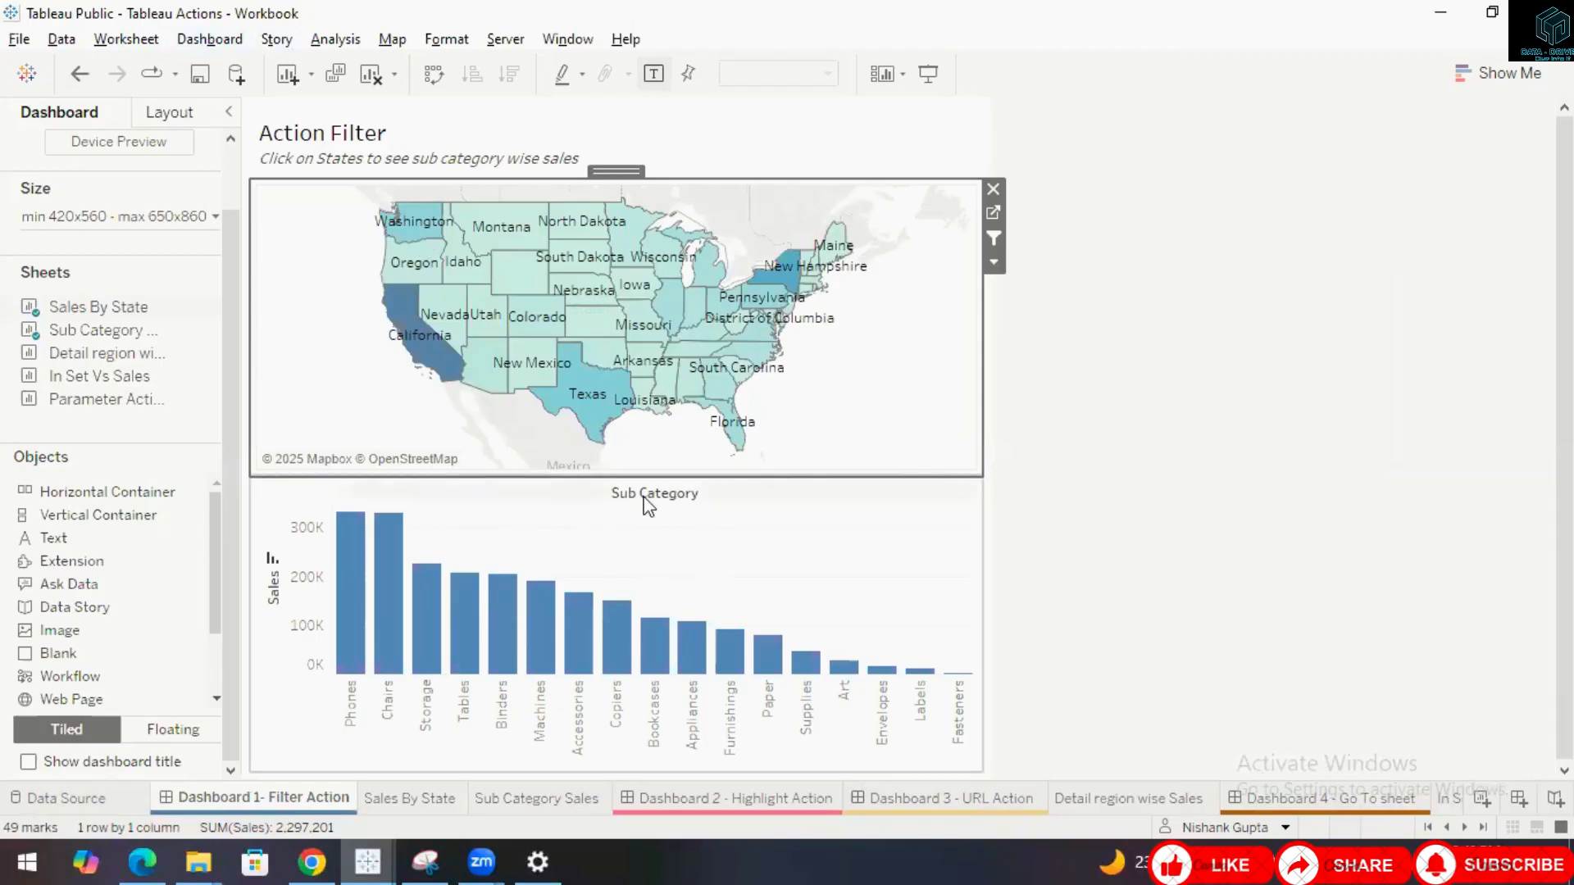
mouse_move(303, 811)
left_click(187, 43)
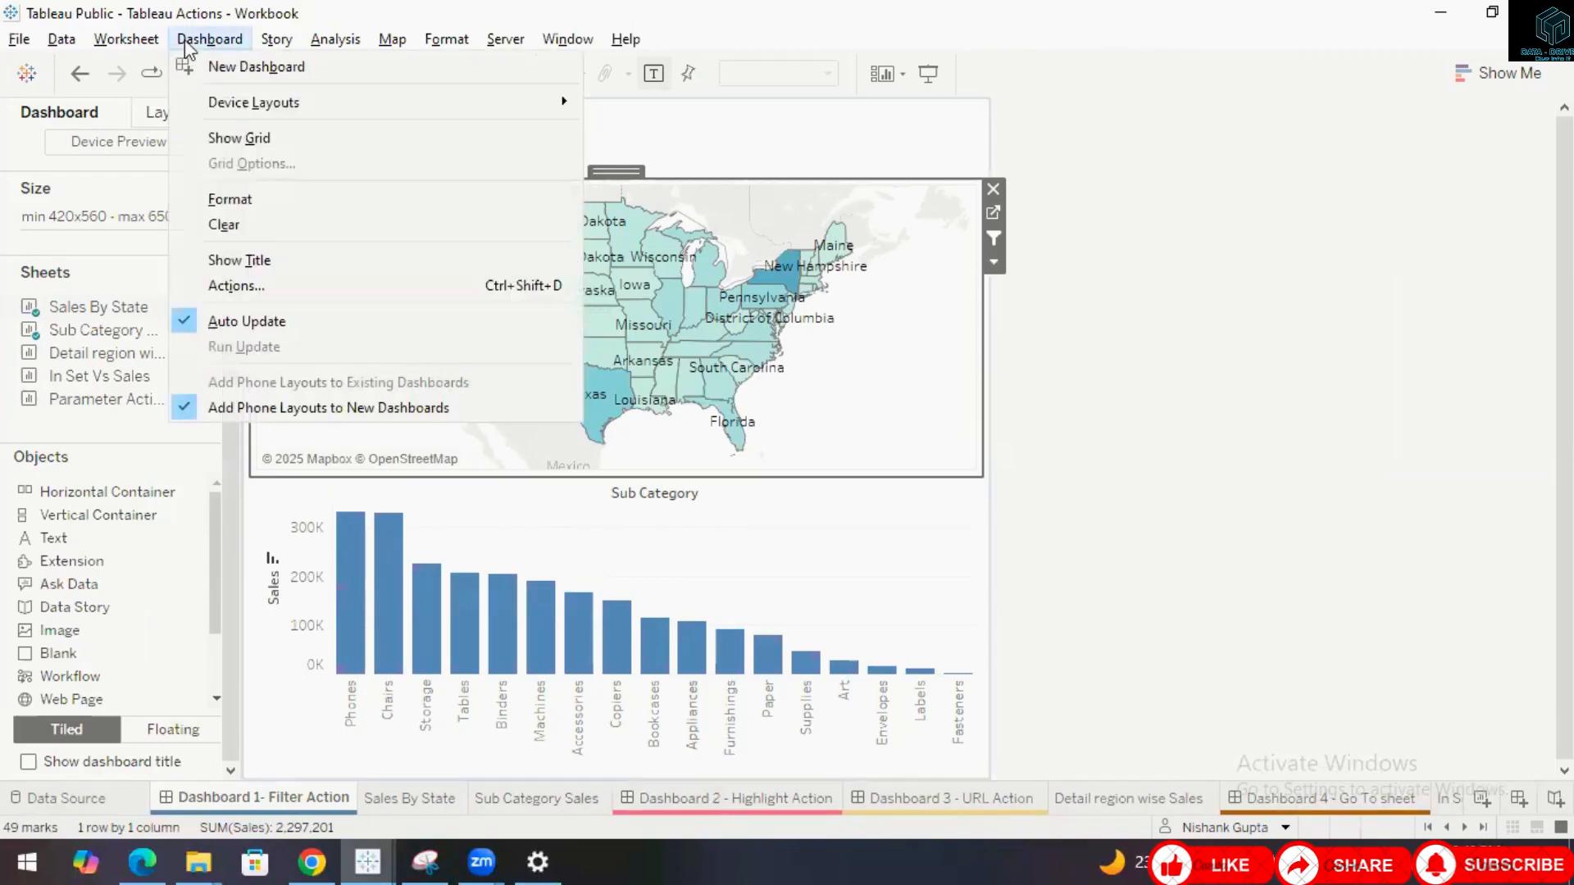
left_click(236, 294)
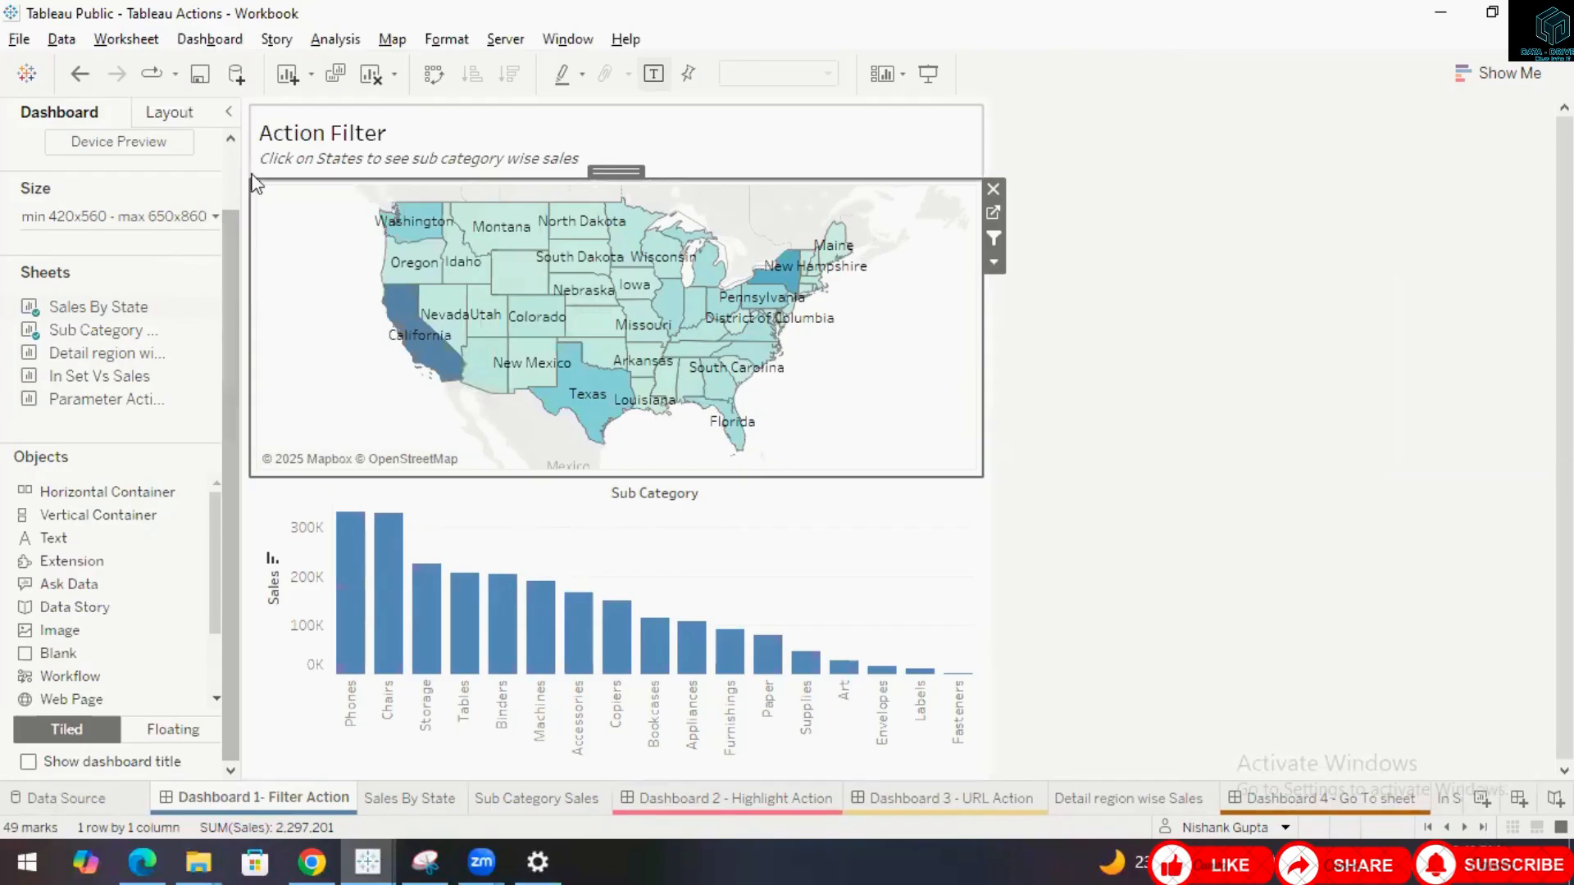
left_click(509, 363)
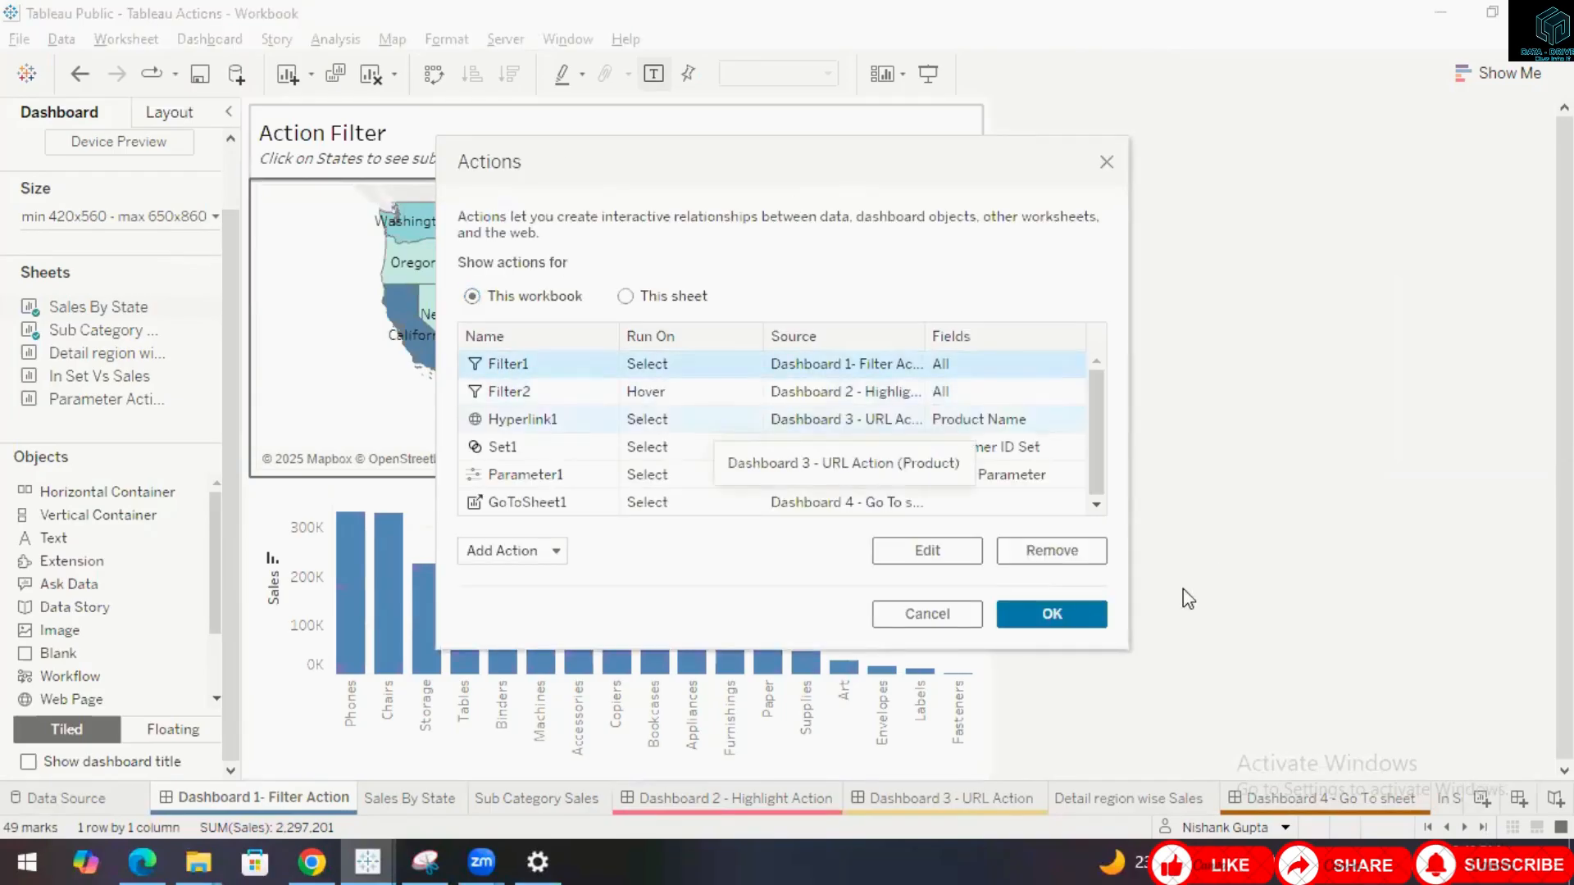
left_click(927, 551)
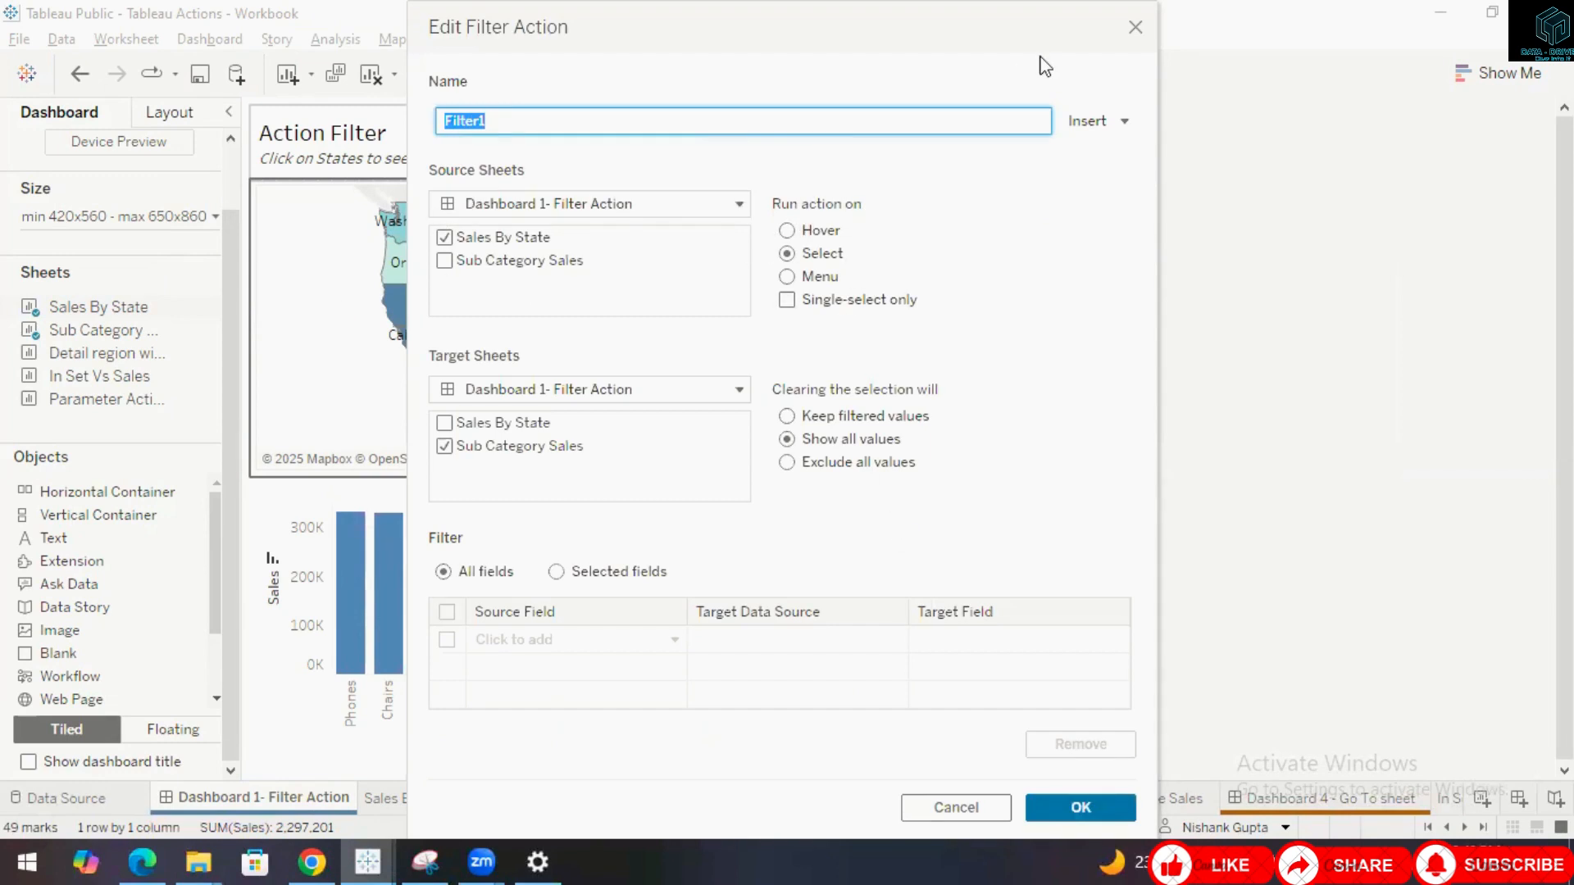
left_click_drag(987, 37, 1260, 123)
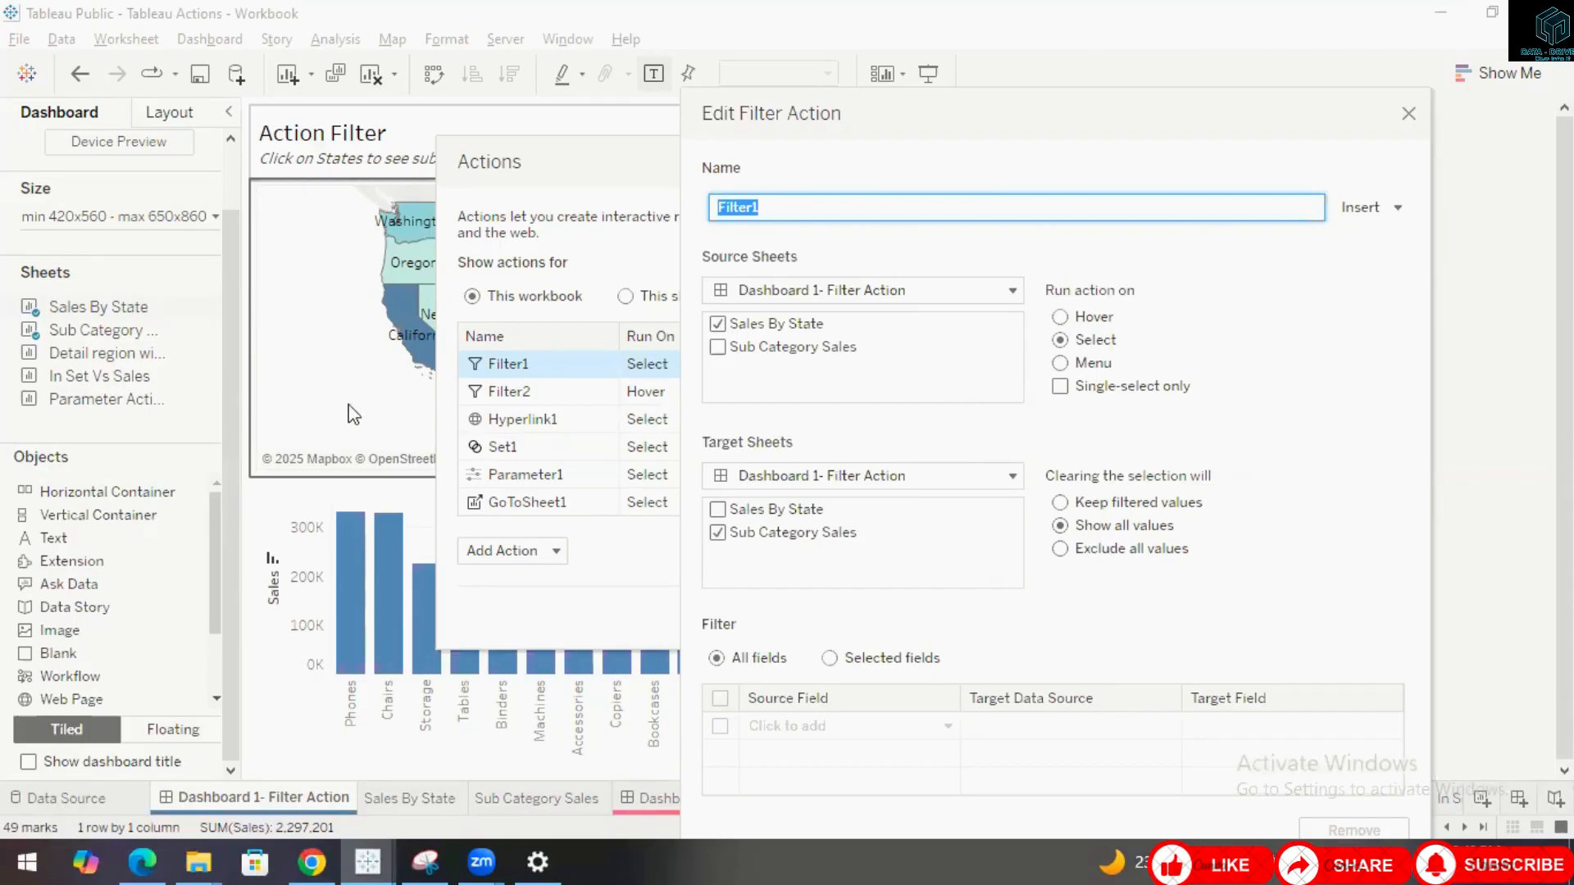
left_click(1407, 116)
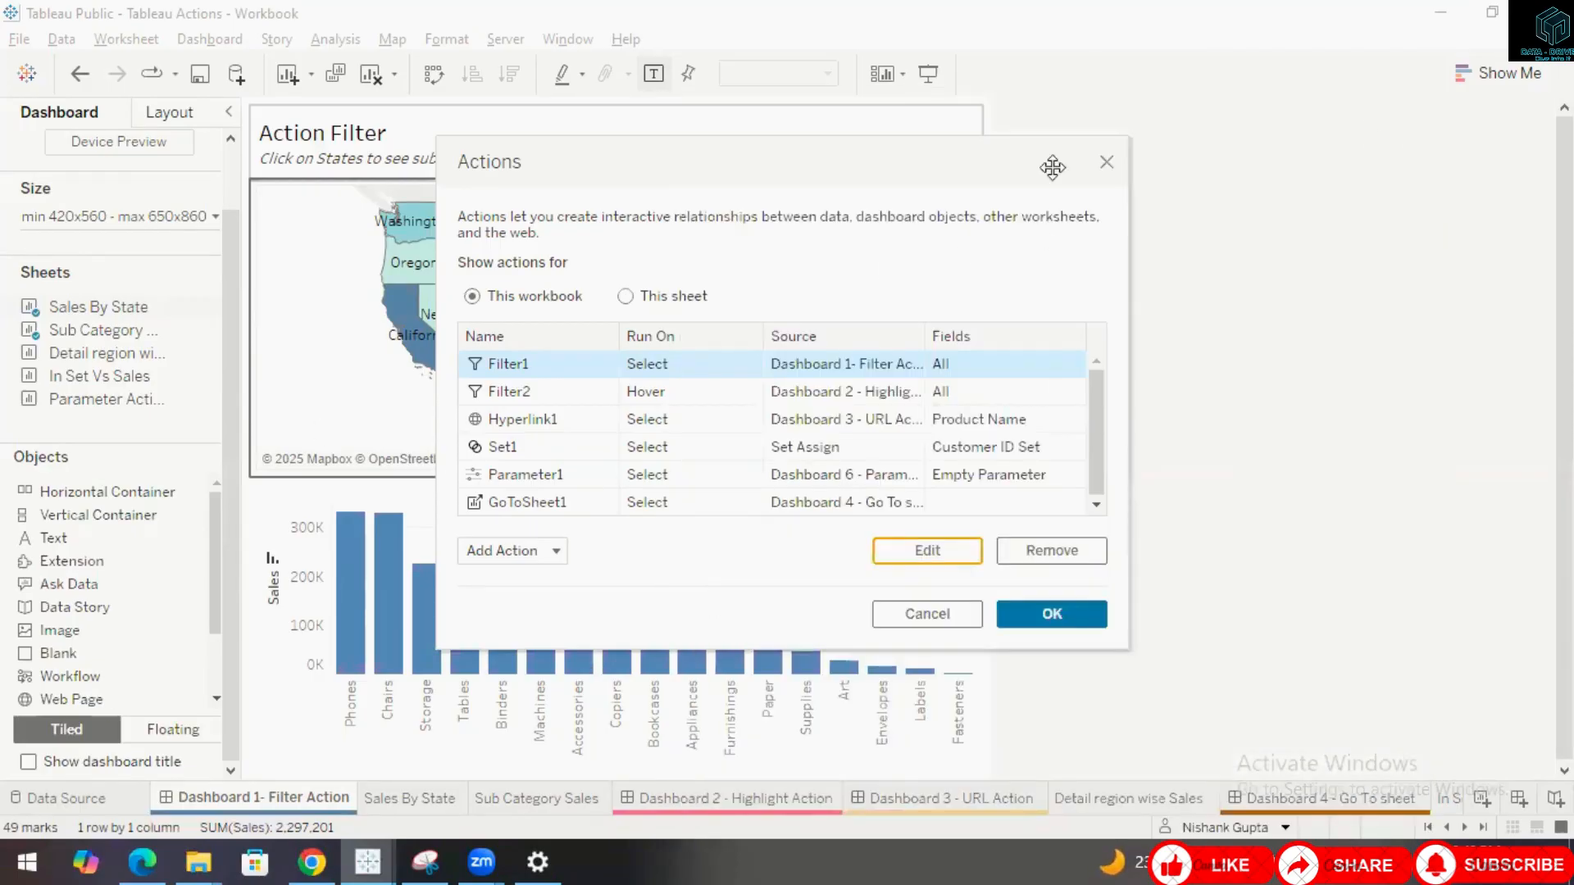
left_click(1107, 161)
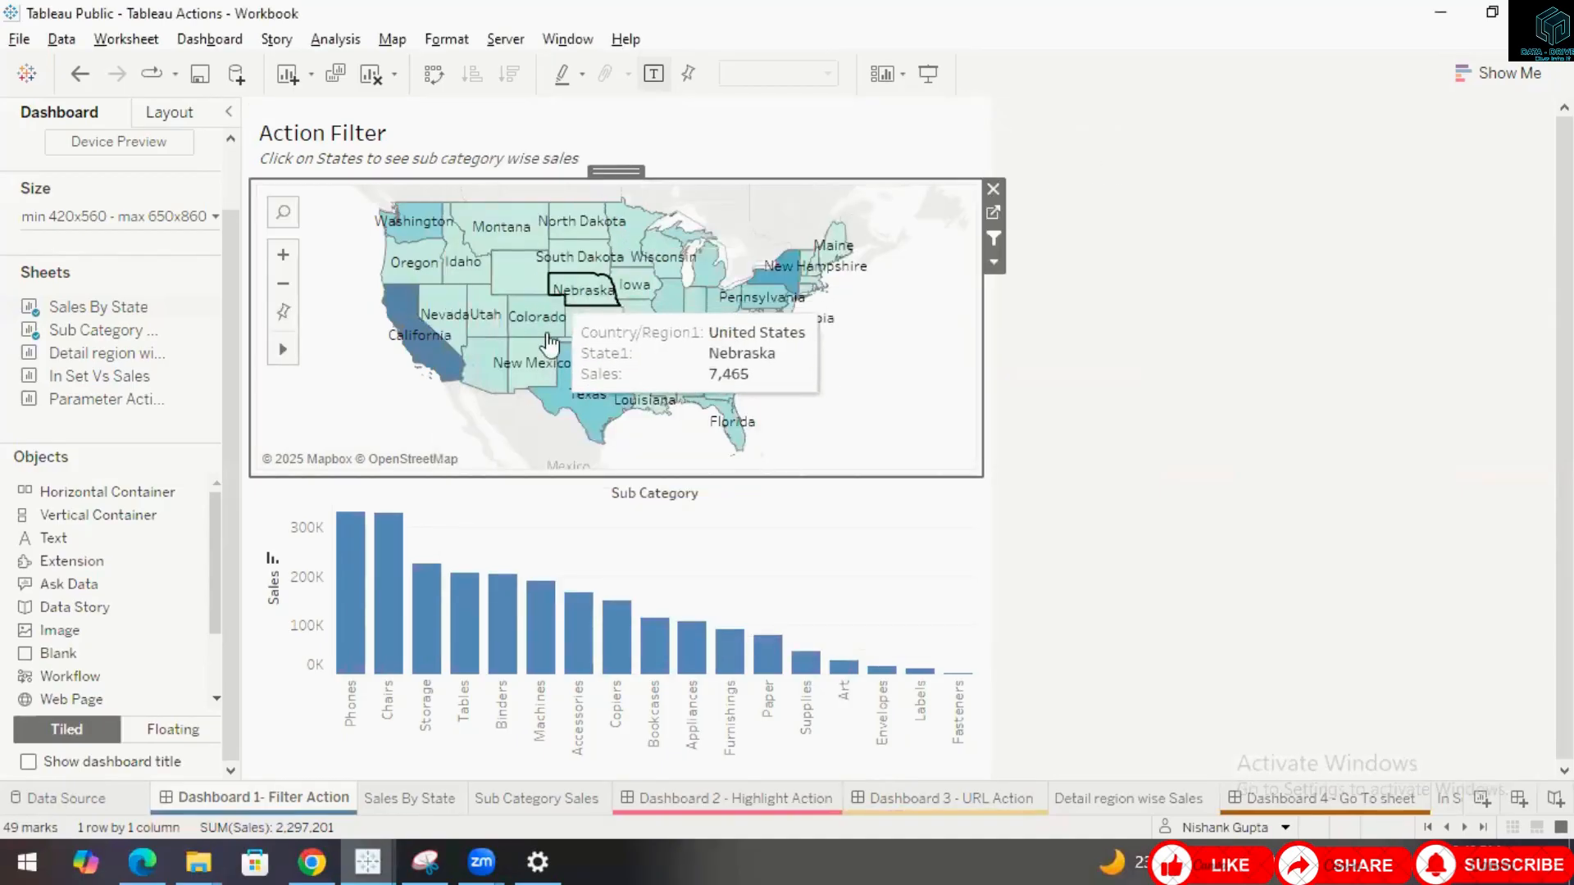
Select New Mexico on the map and clear the selection to check the filtered Sub Category bars.
left_click(541, 382)
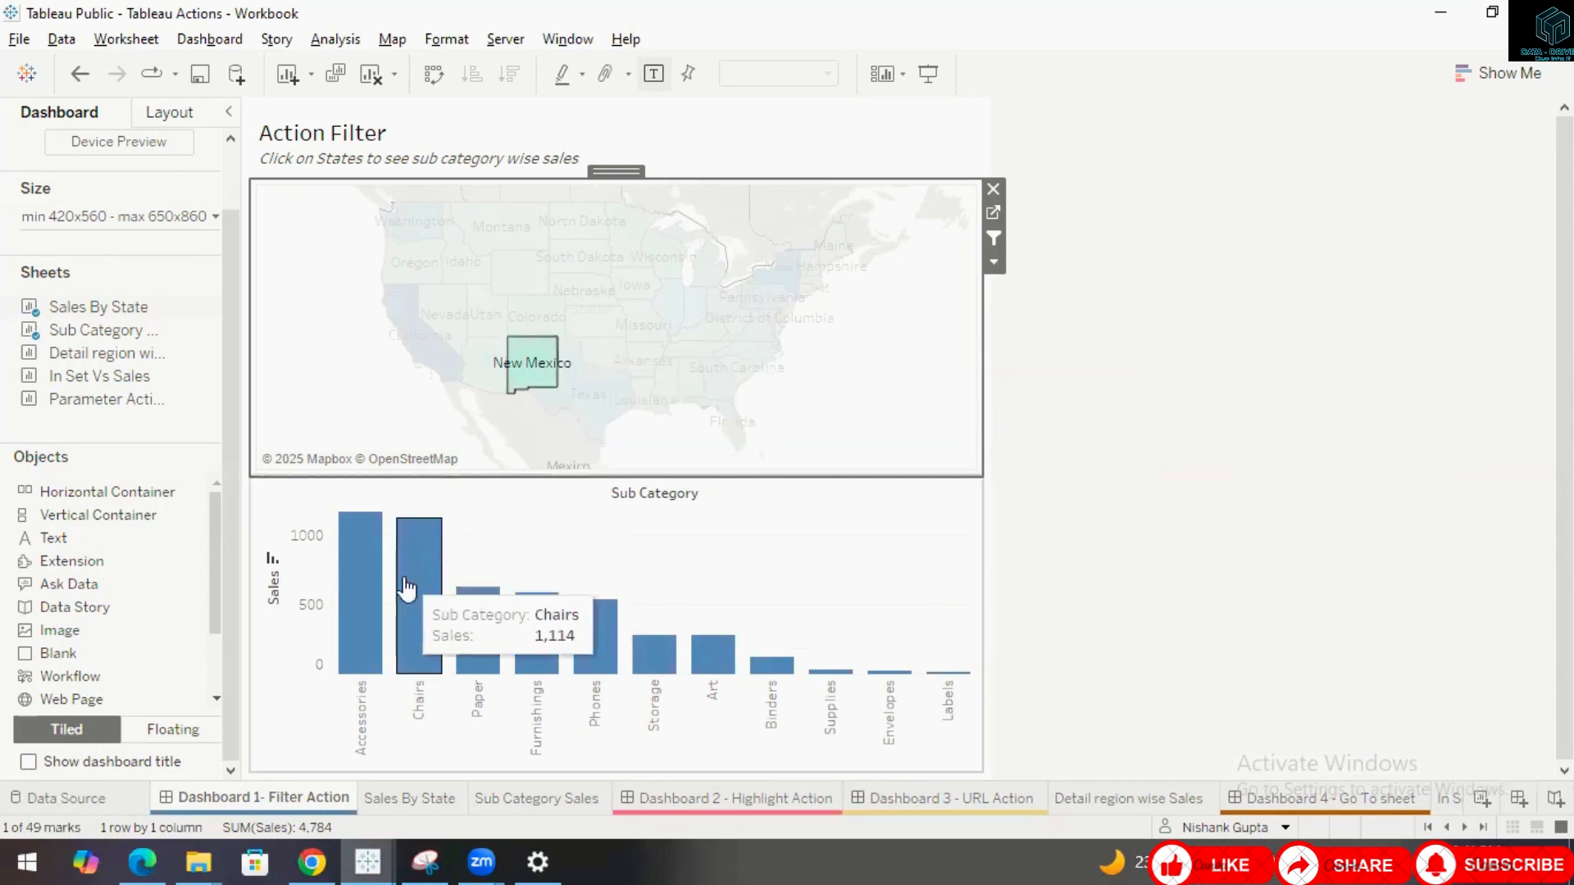
left_click(911, 412)
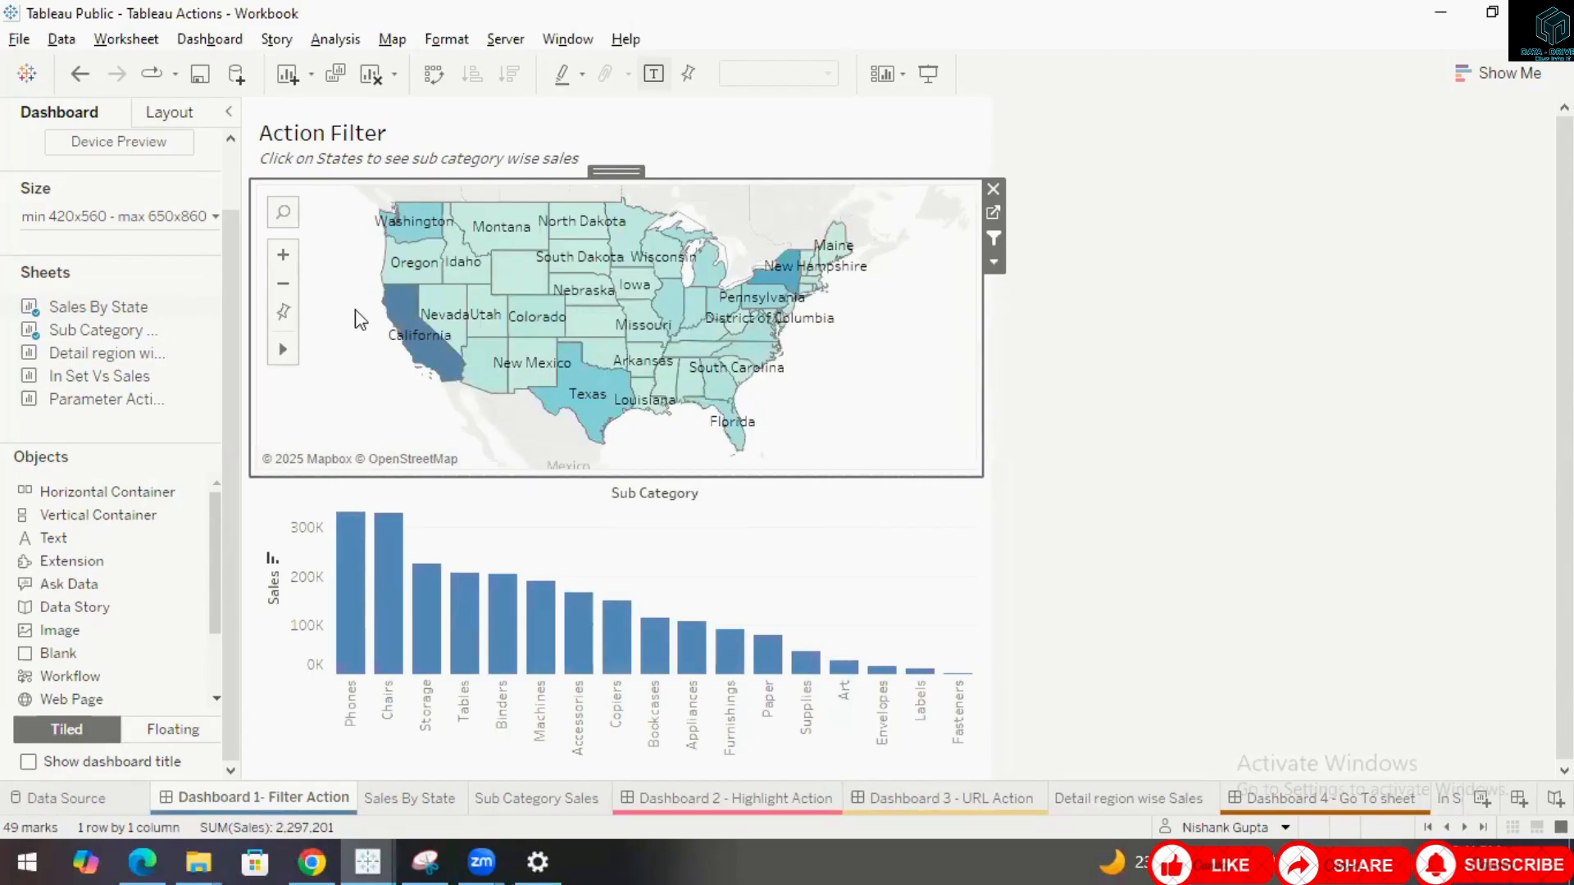
Change the Filter1 dashboard action to run on Hover and close the Actions dialog.
left_click(209, 39)
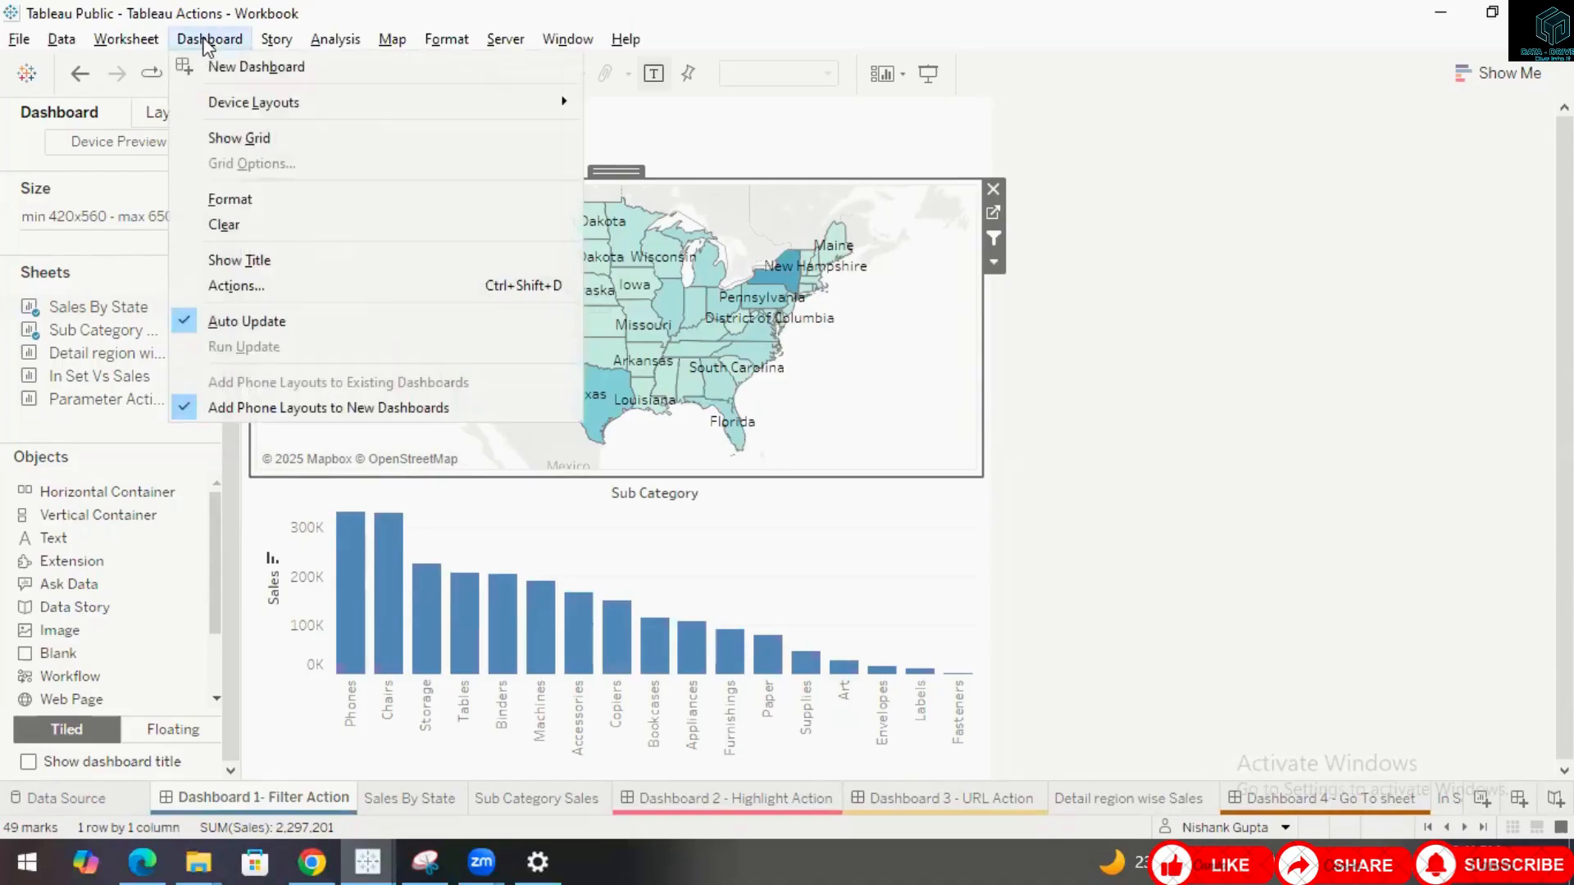
left_click(243, 291)
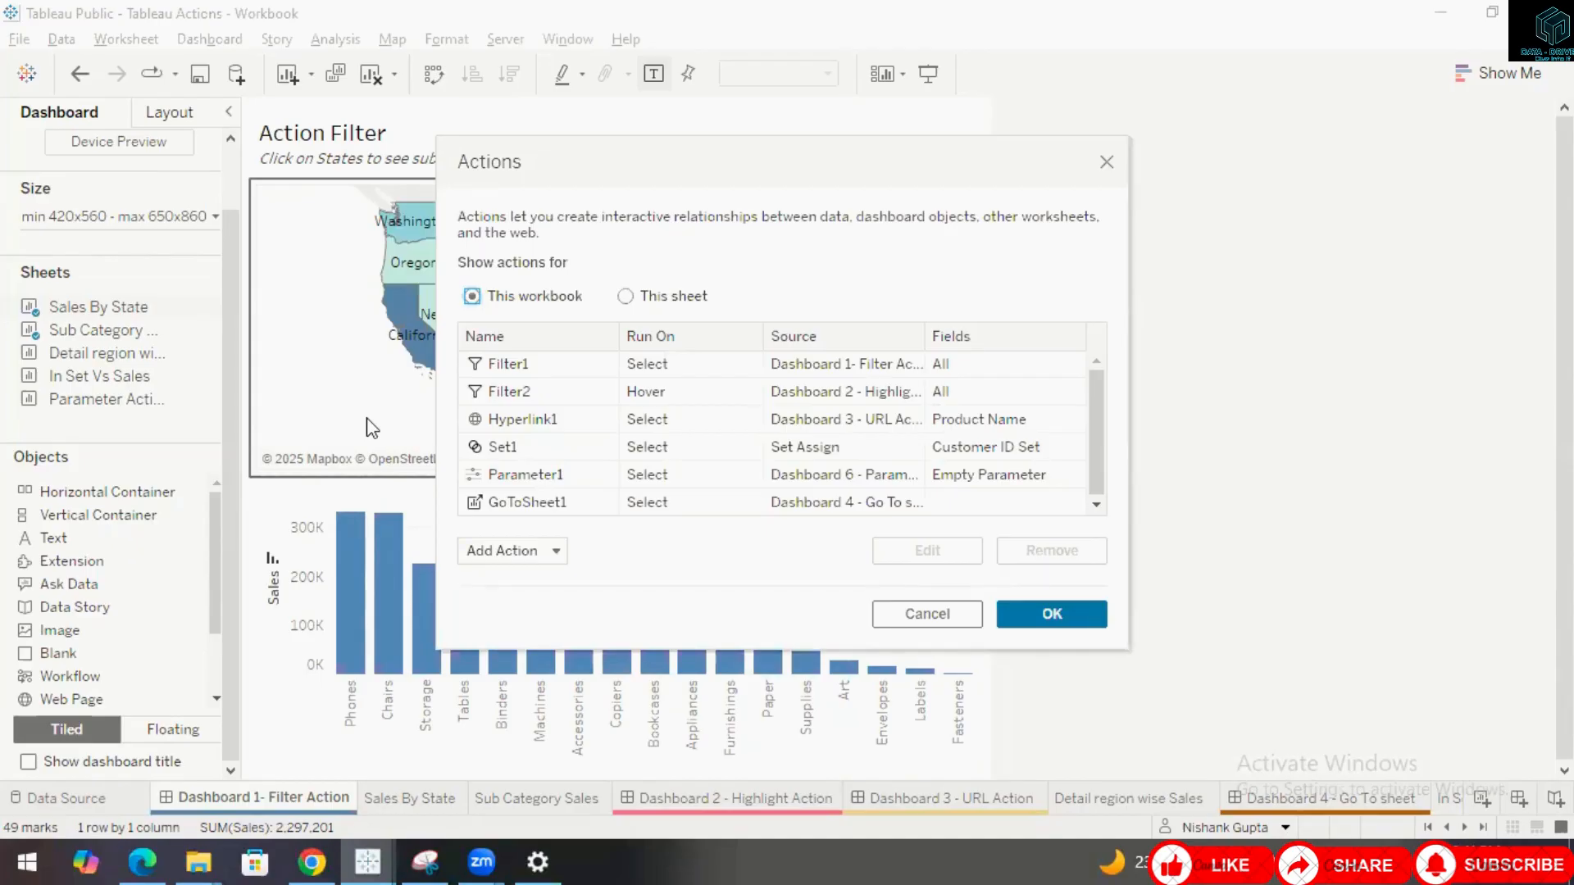
left_click(554, 363)
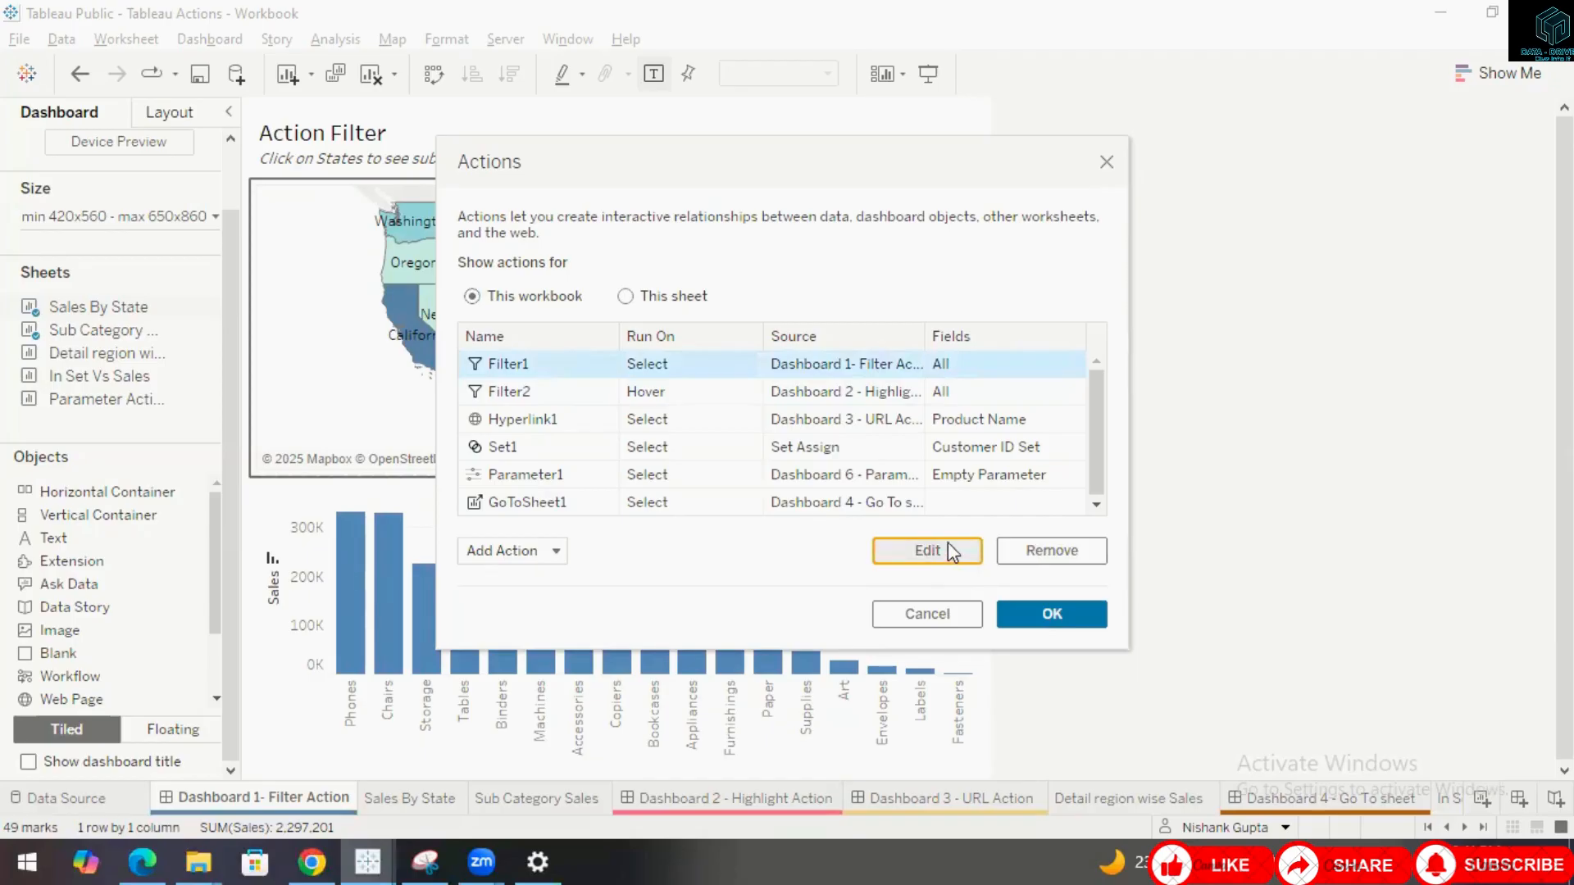
left_click(949, 550)
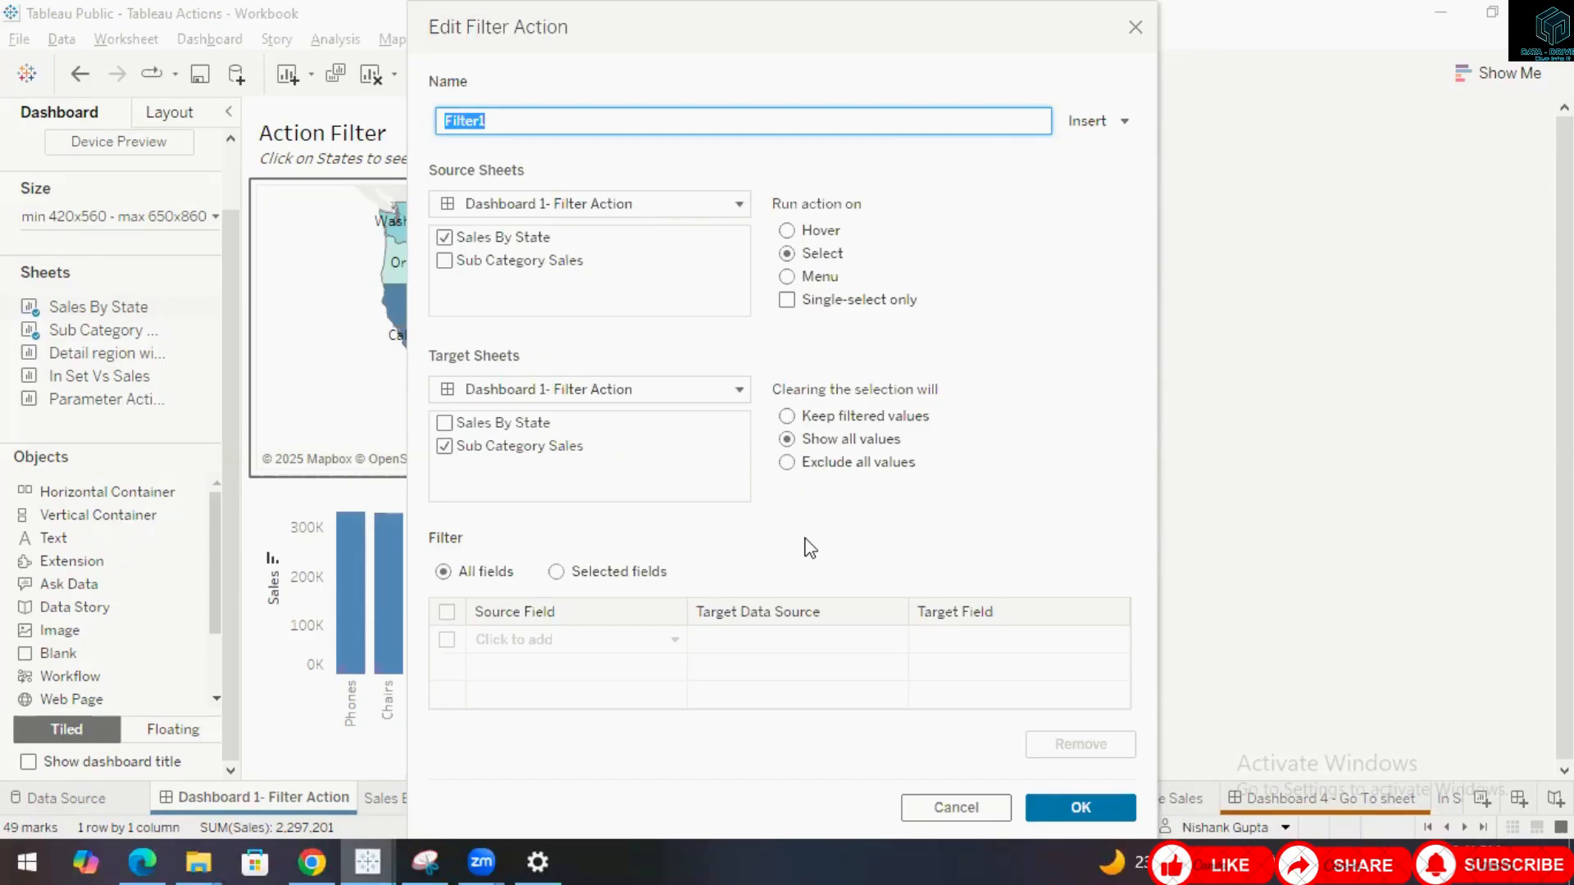
left_click(788, 232)
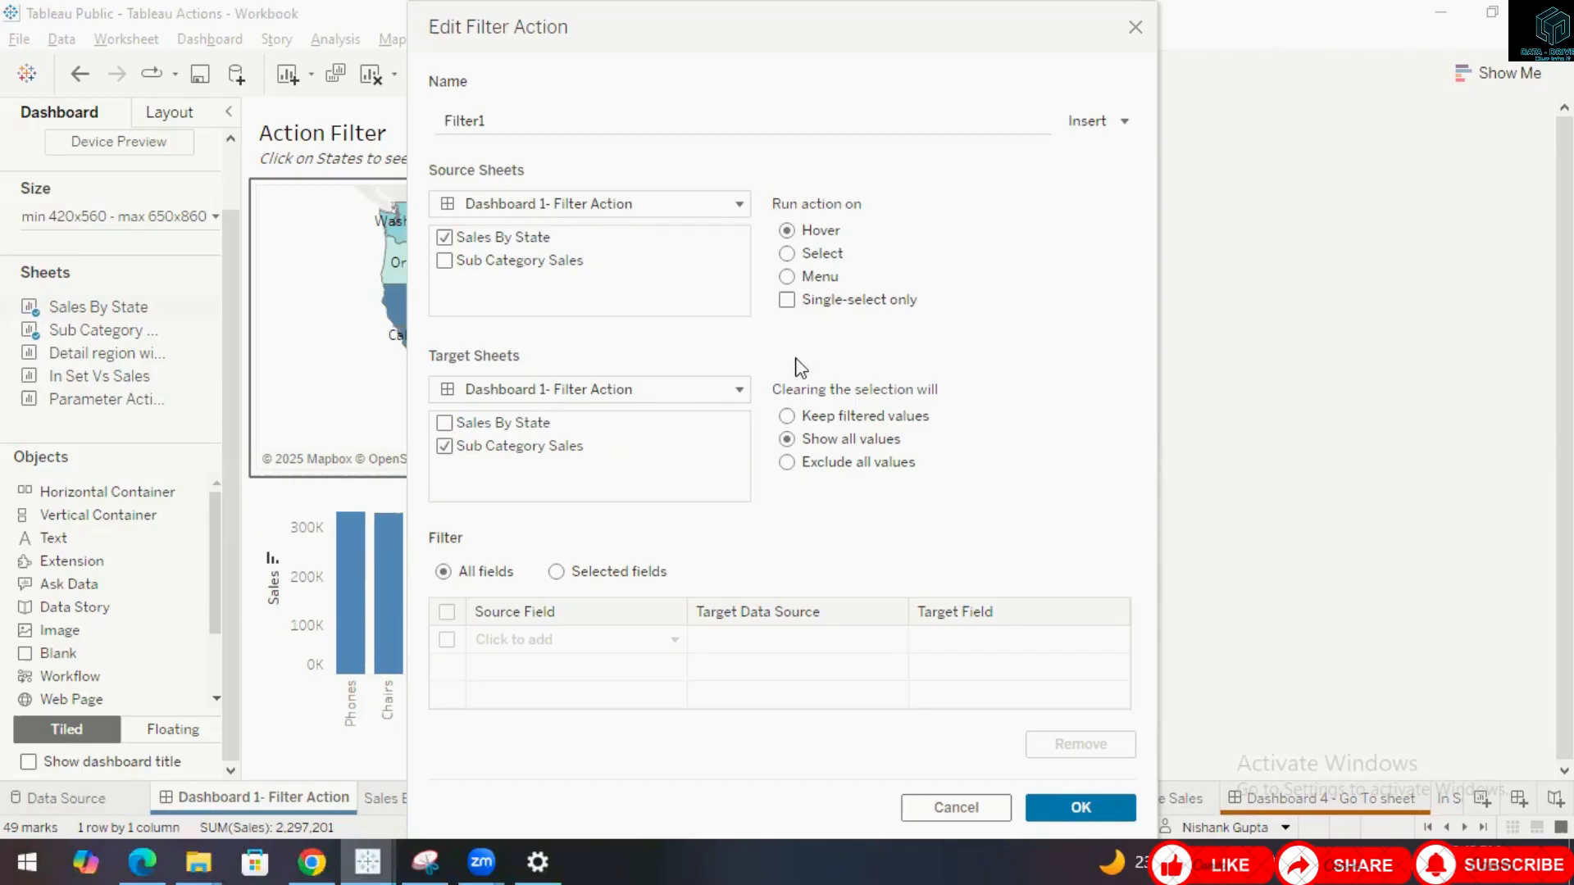
left_click(1067, 806)
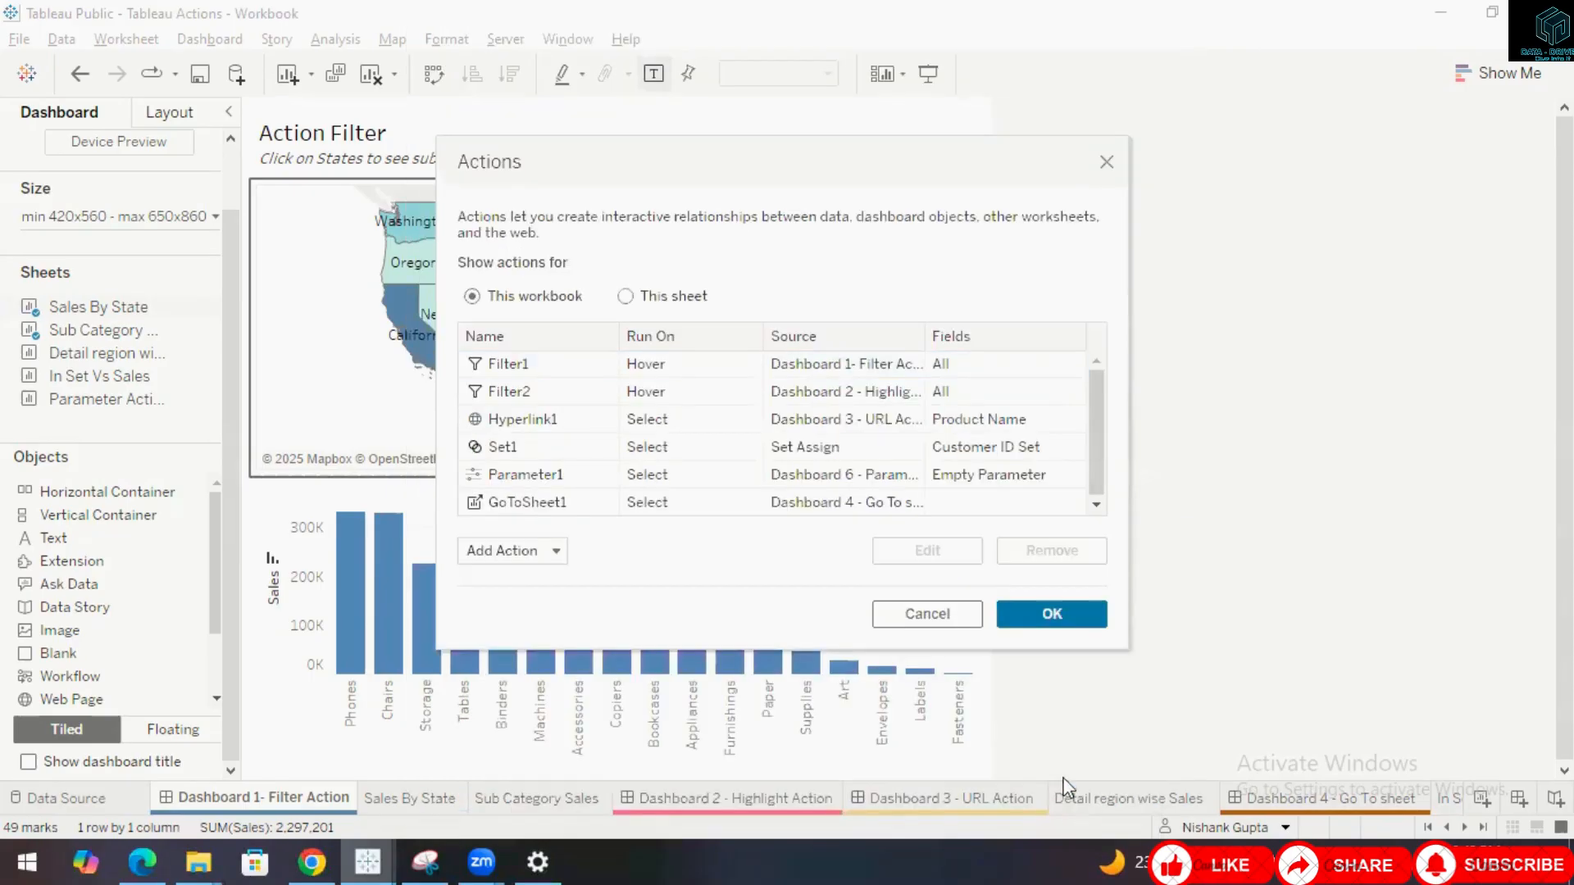
left_click(590, 370)
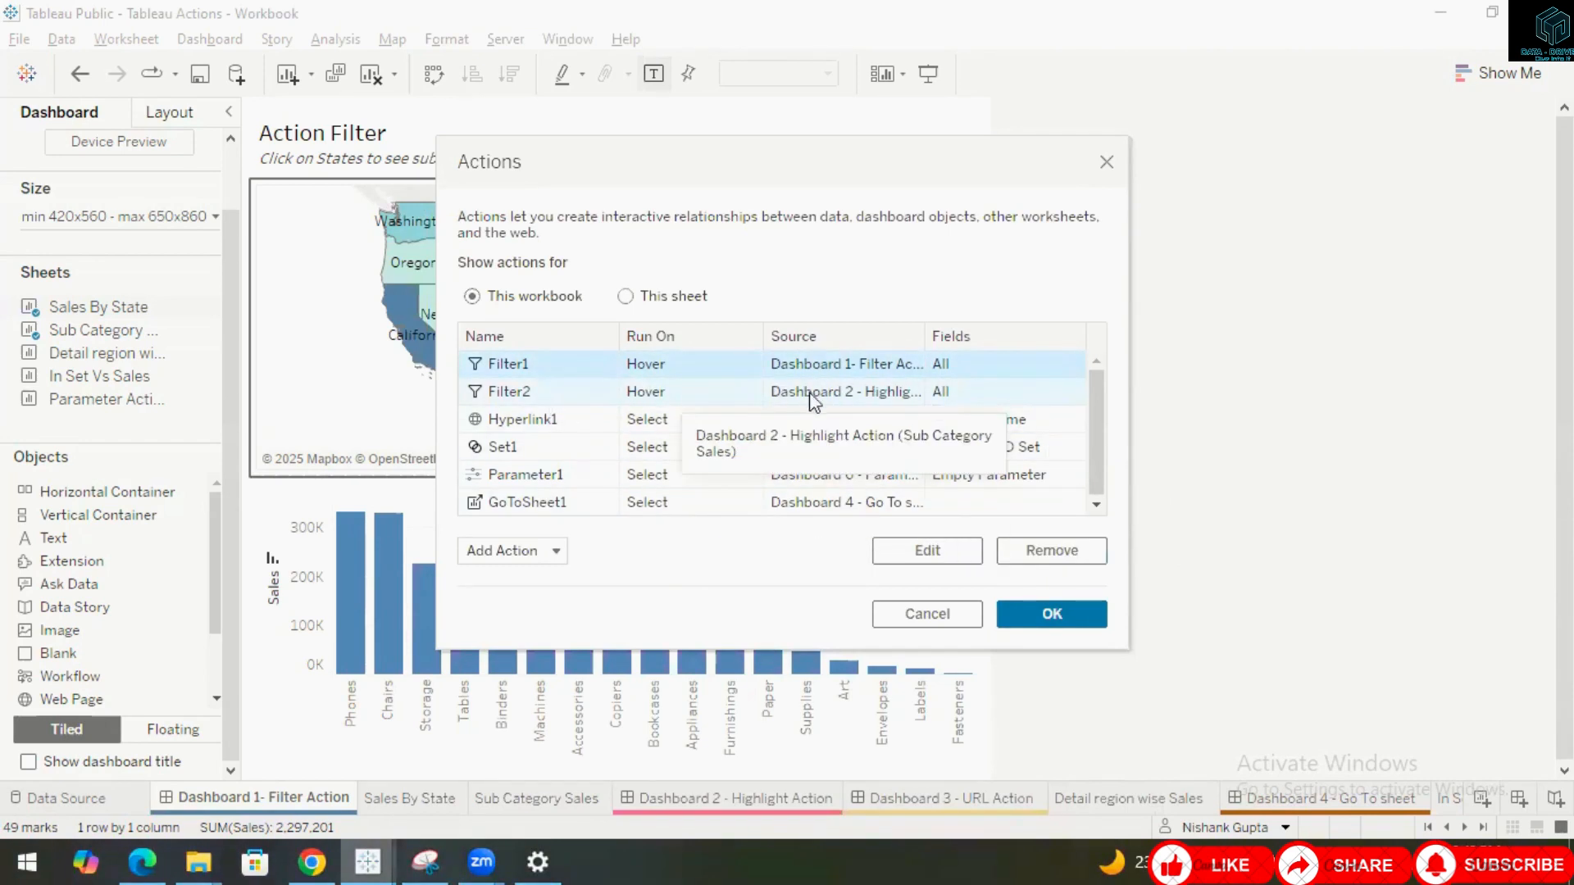
left_click(1011, 614)
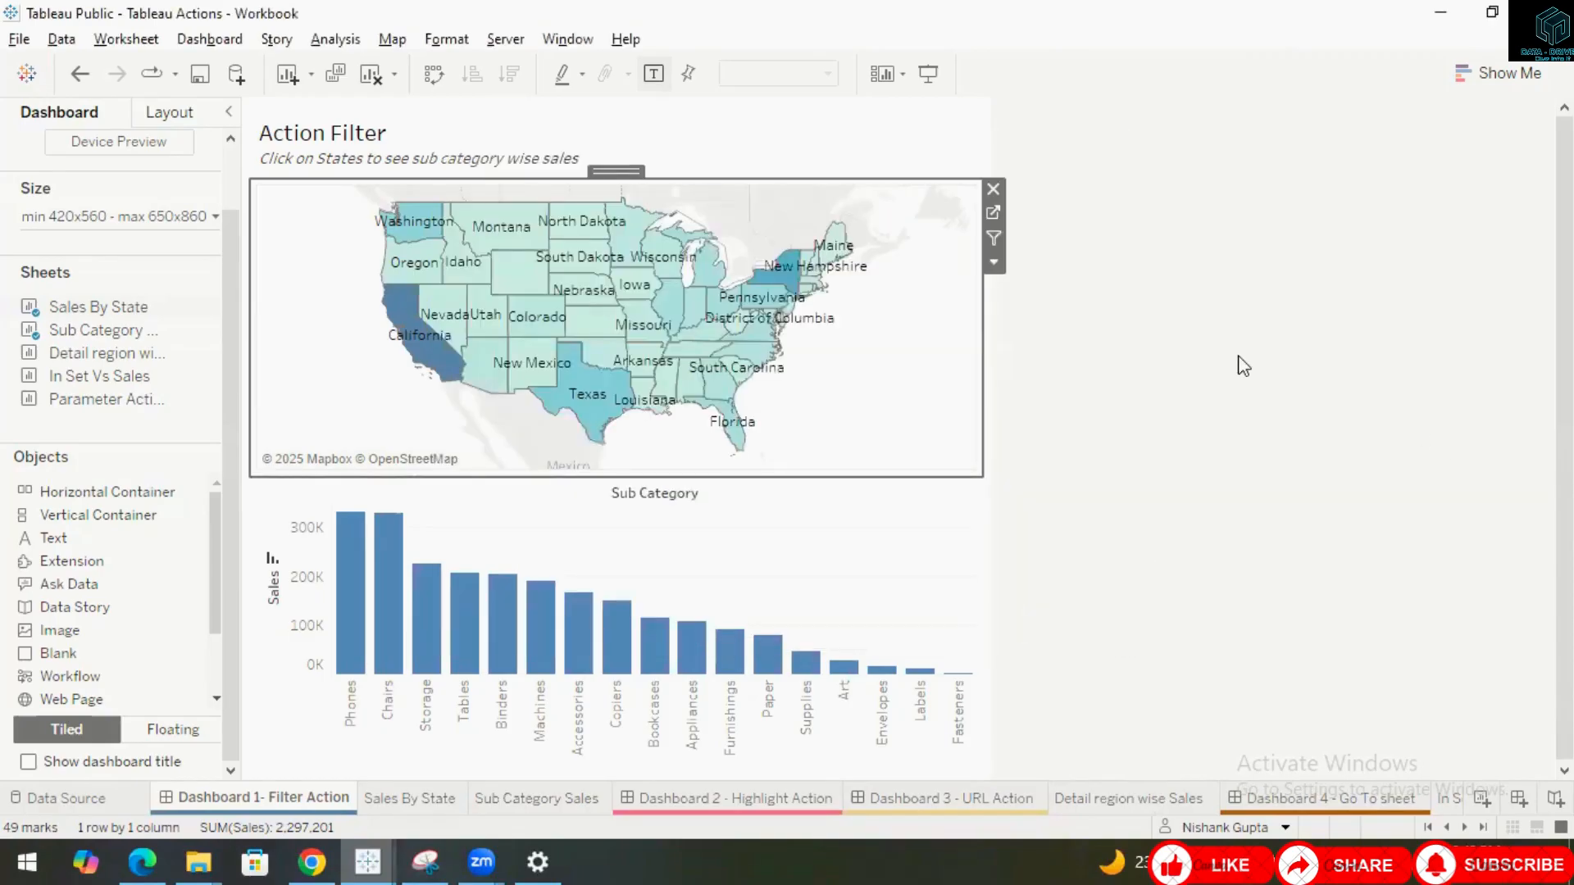
Point at several states across the map to test the hover filter on the Sub Category chart.
left_click(537, 375)
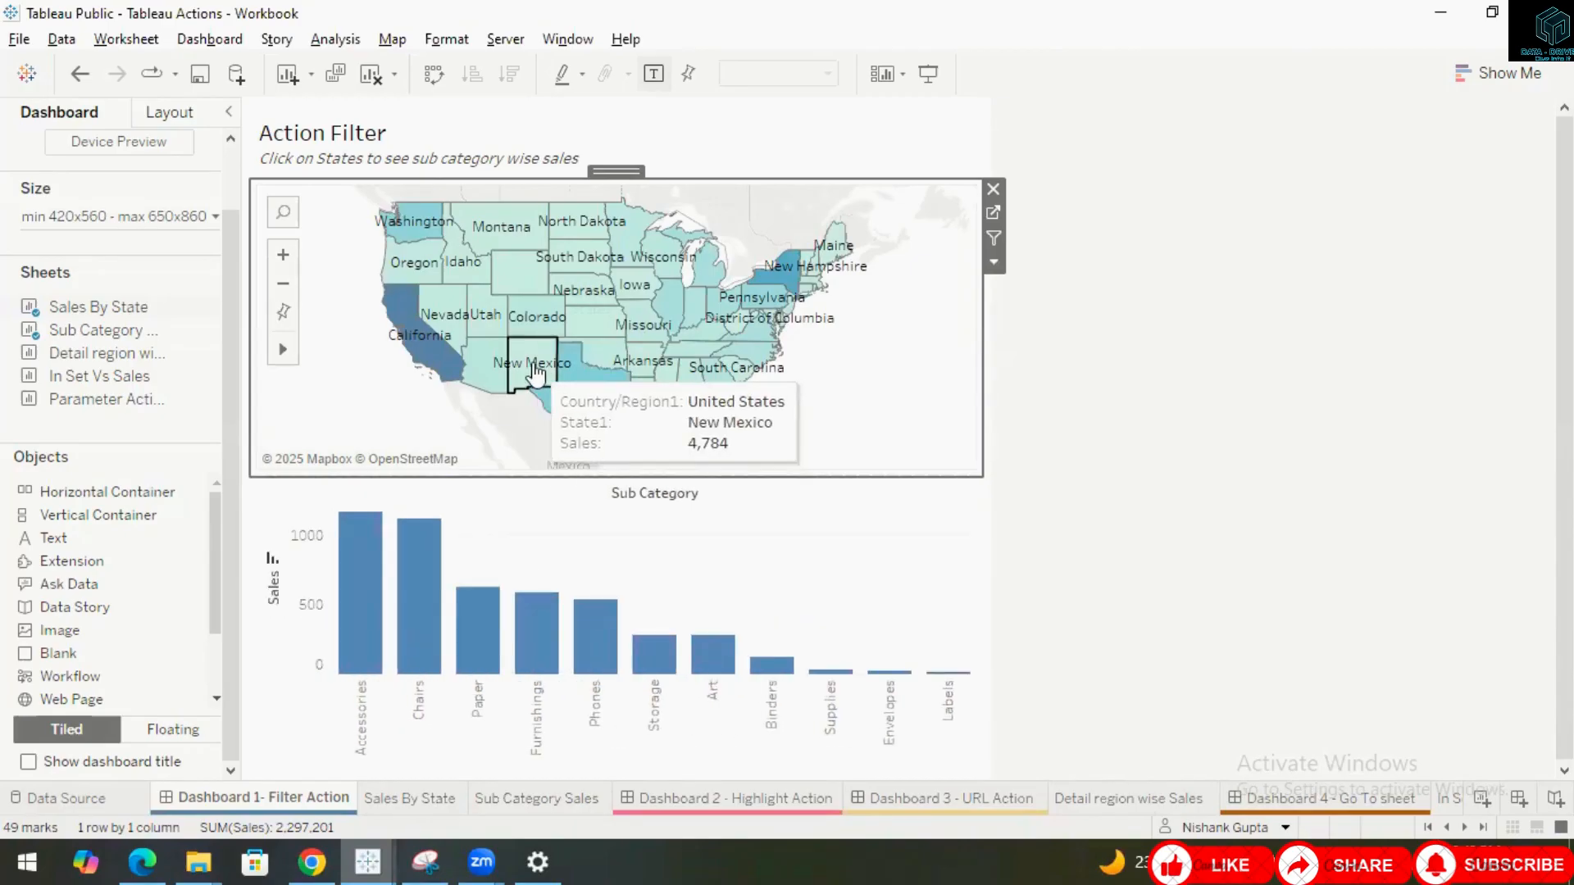
left_click(483, 373)
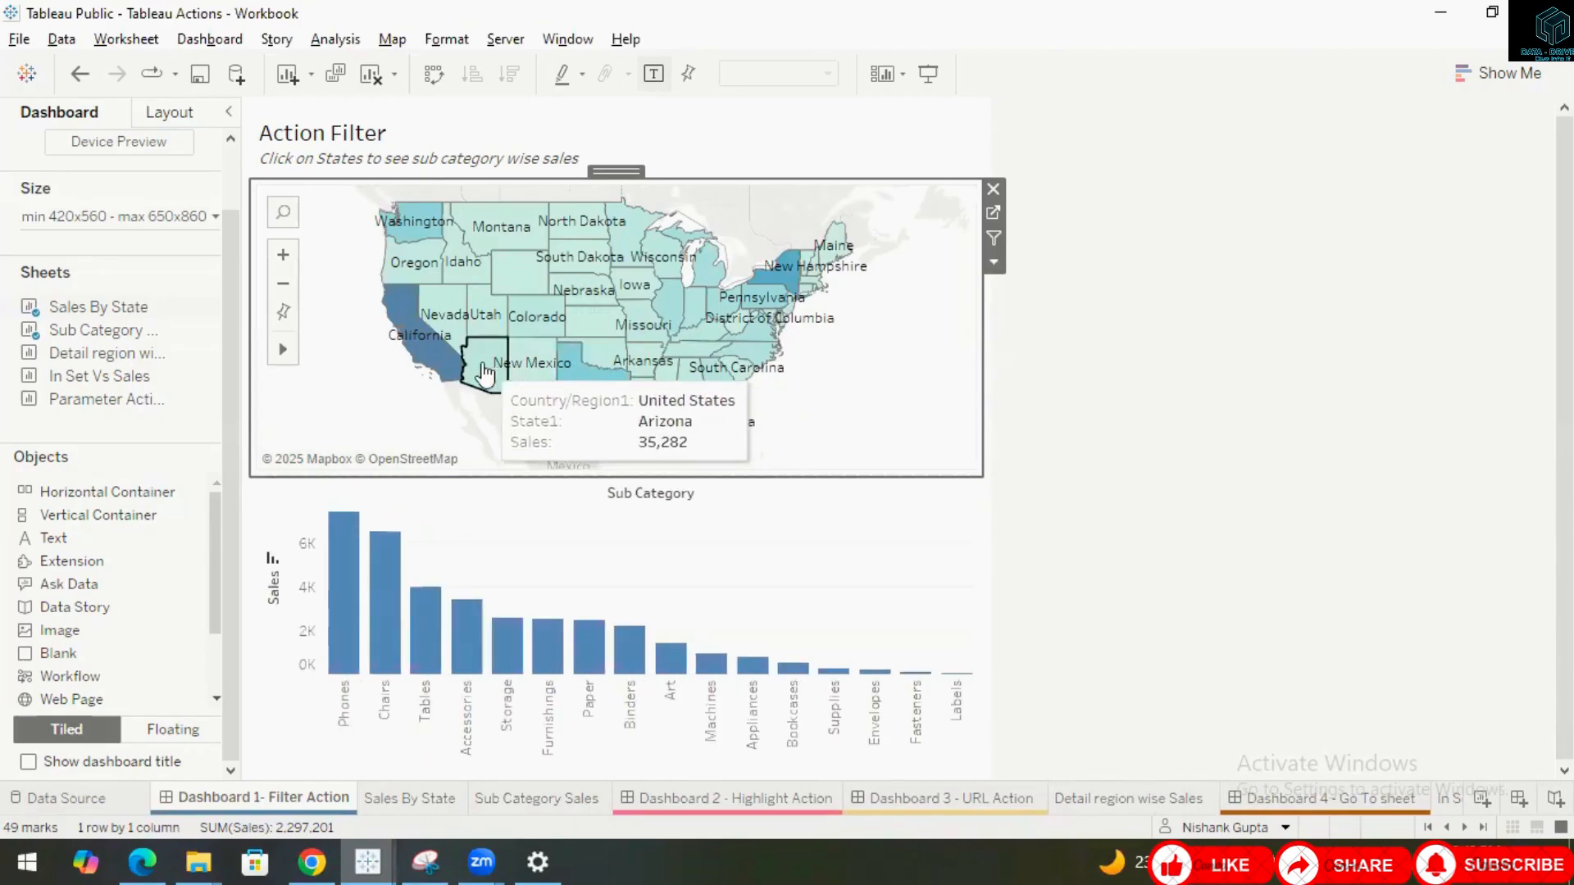
left_click(426, 358)
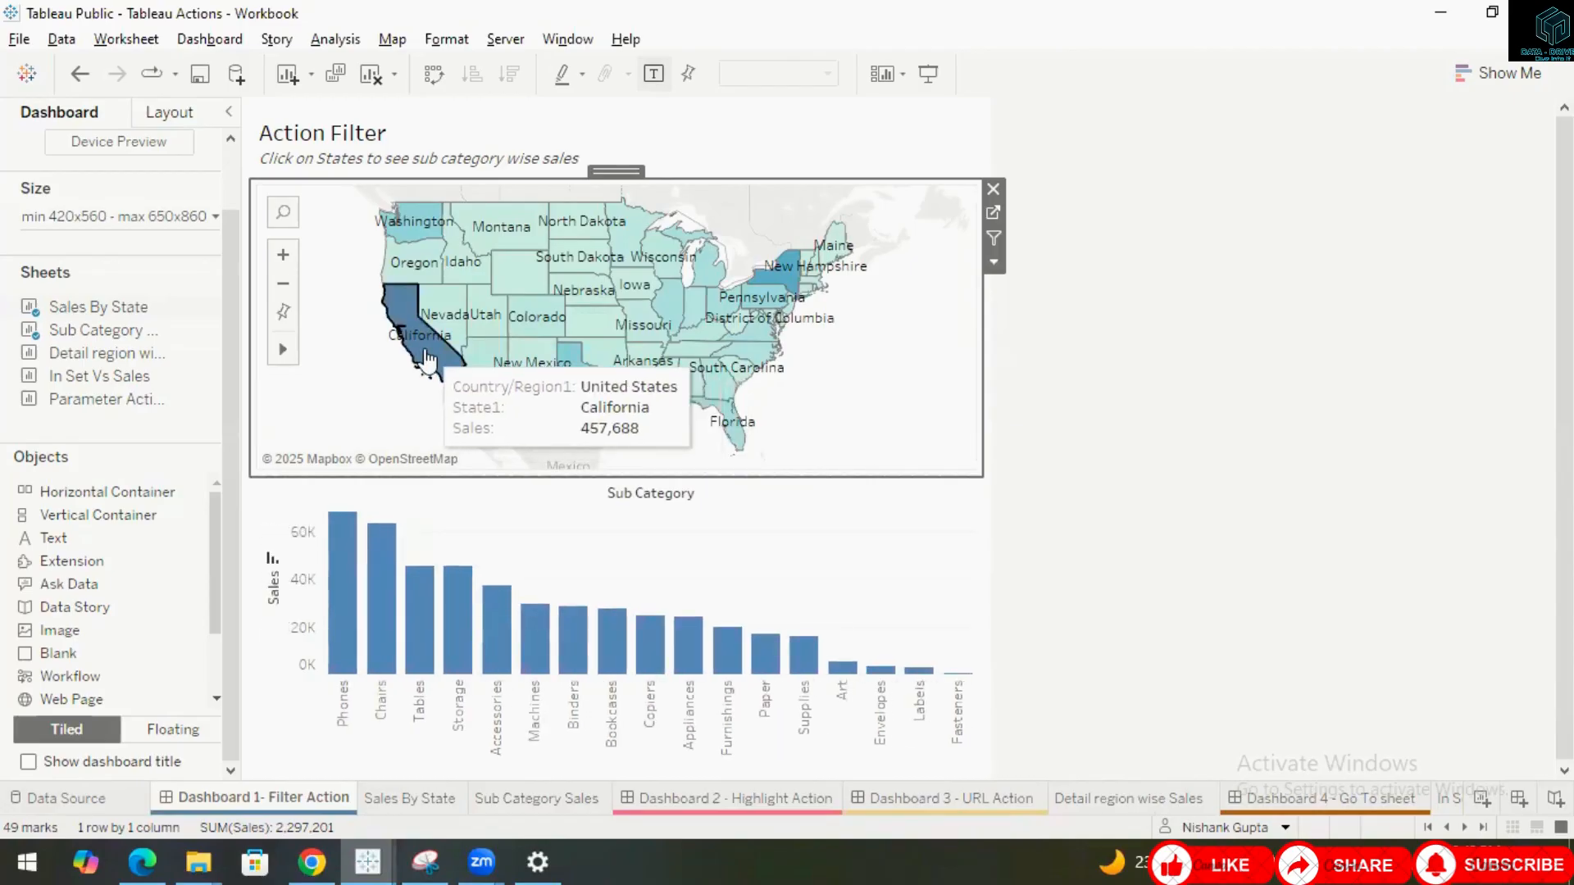
left_click(463, 261)
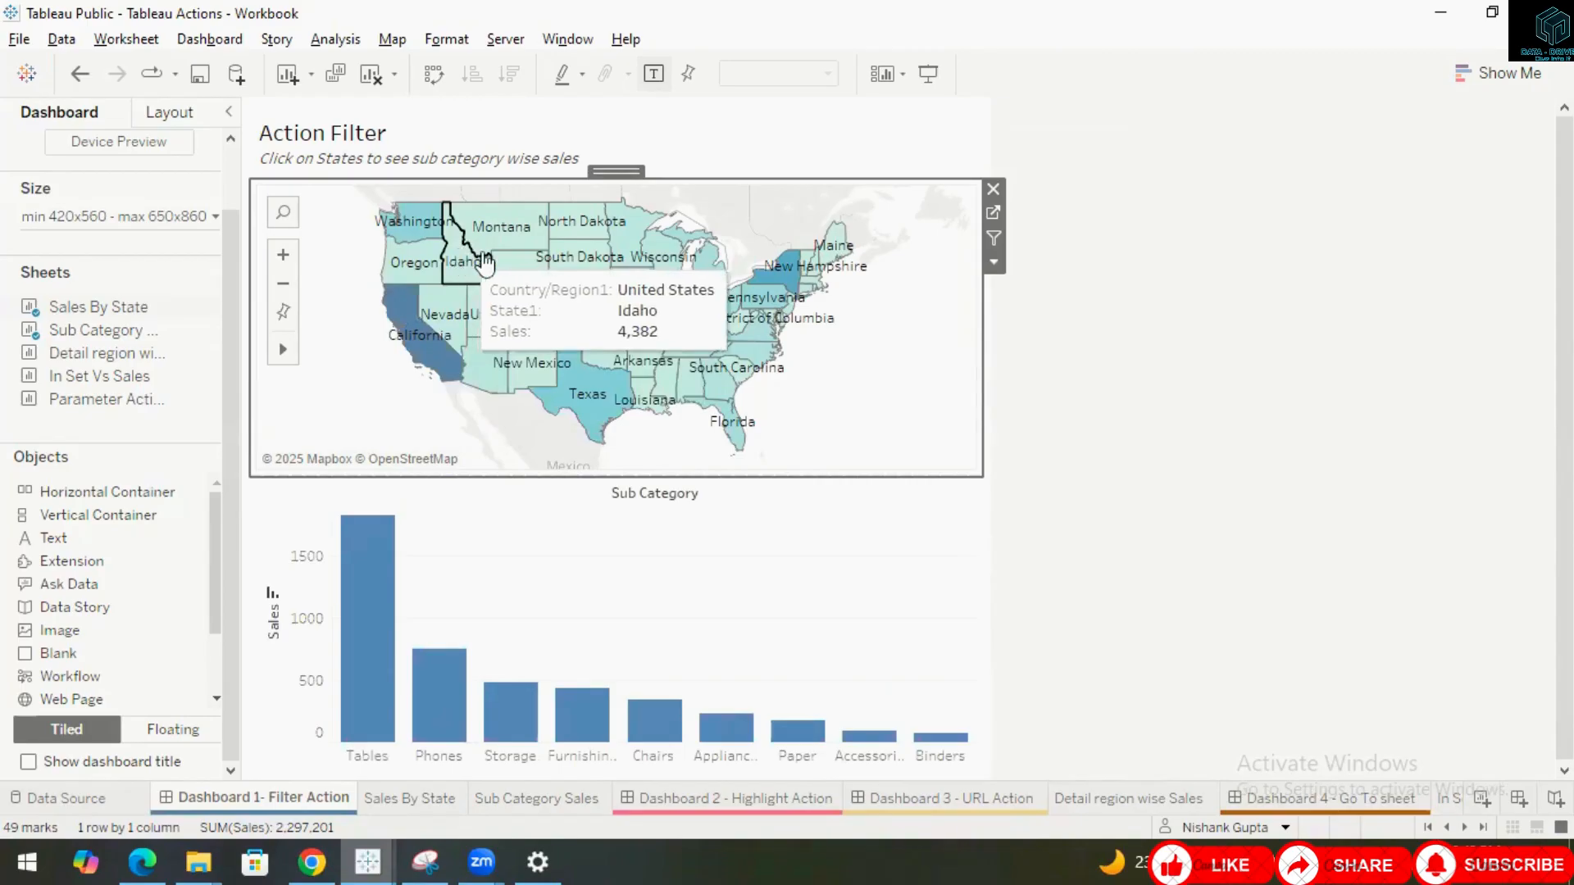
left_click(506, 237)
left_click(525, 276)
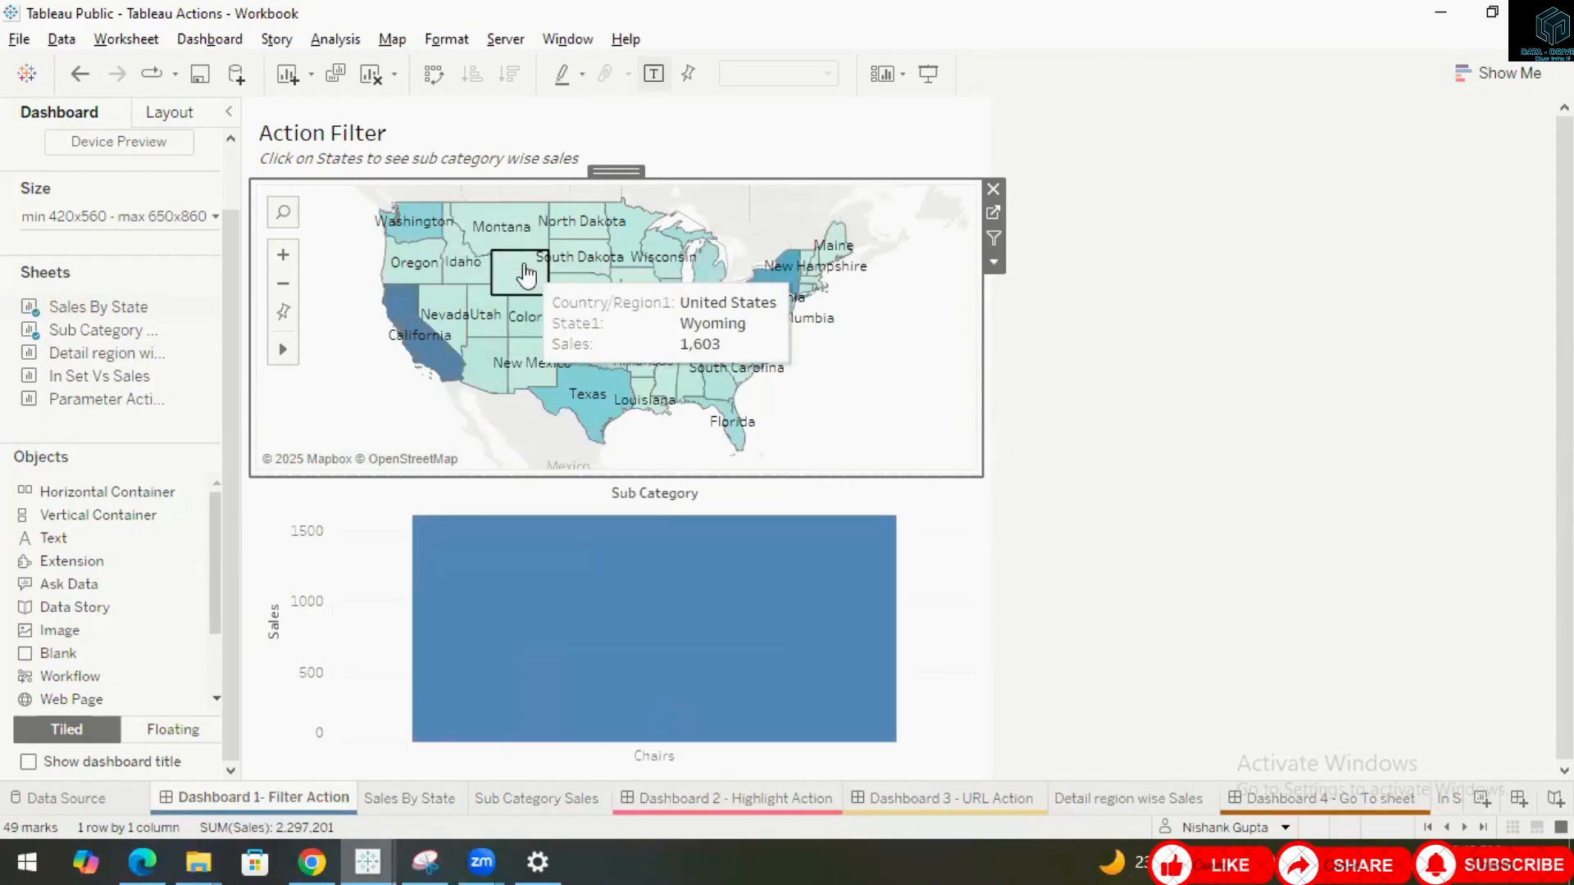
left_click(572, 264)
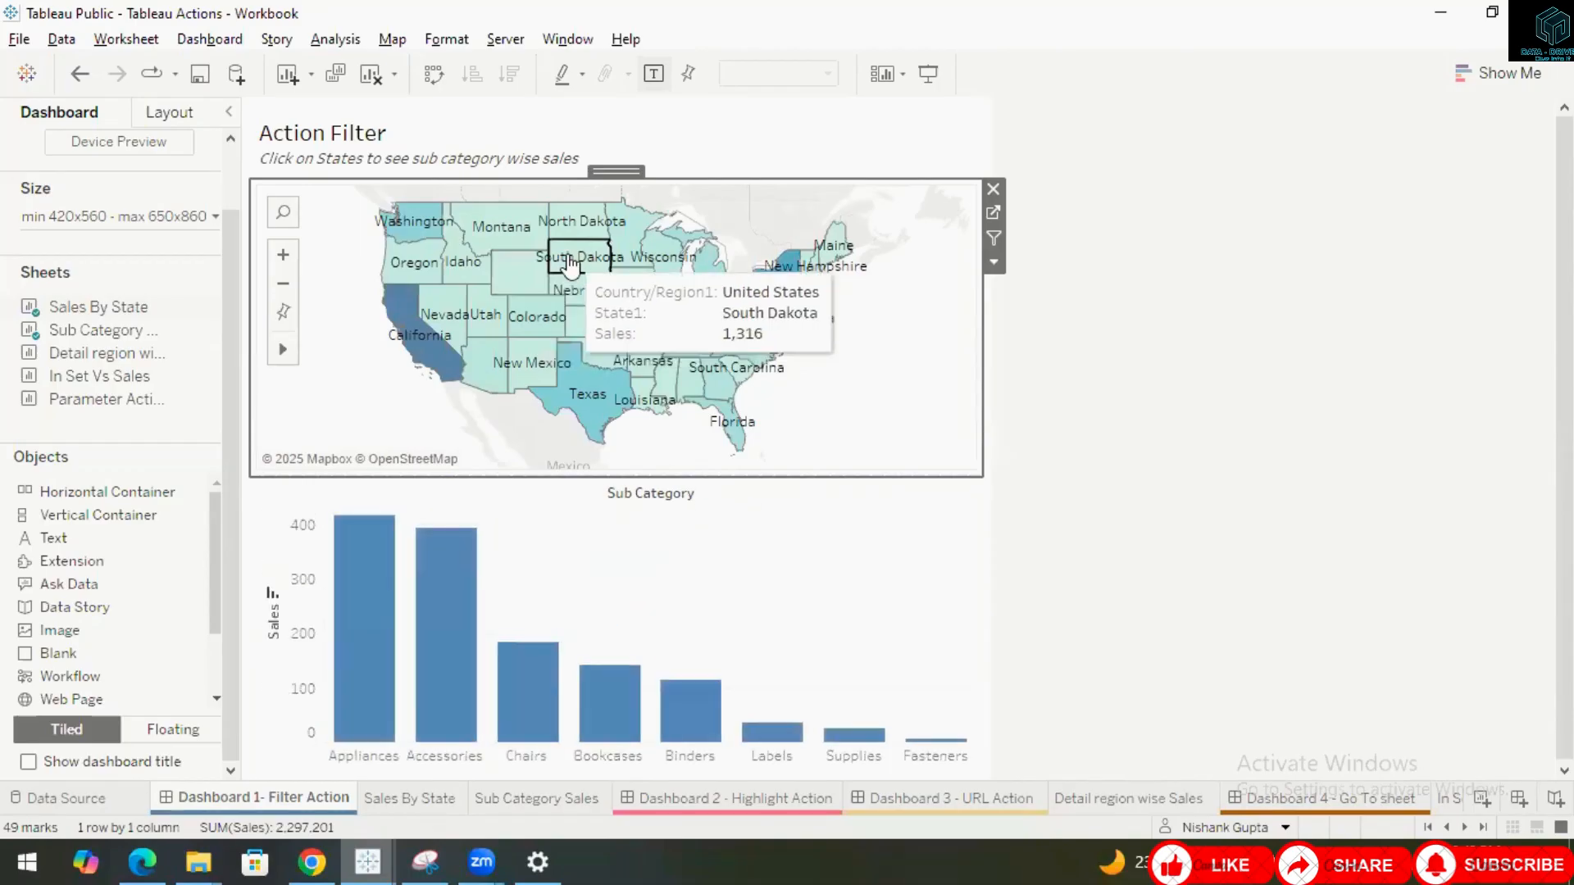
left_click(656, 330)
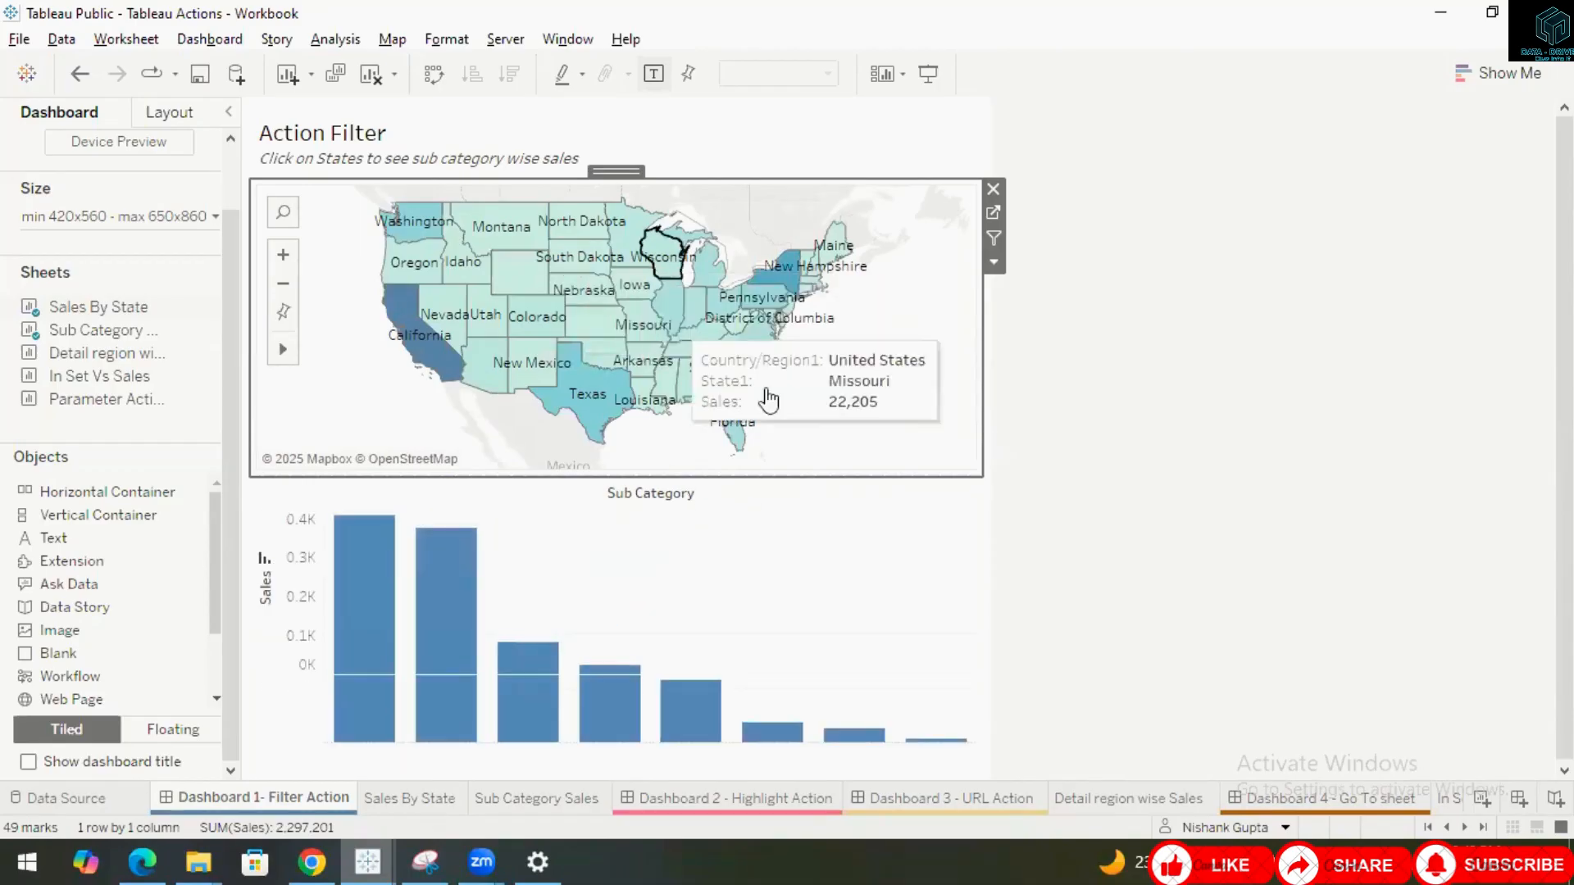
Change the Filter1 action to run on Menu and close the Actions dialog.
left_click(208, 38)
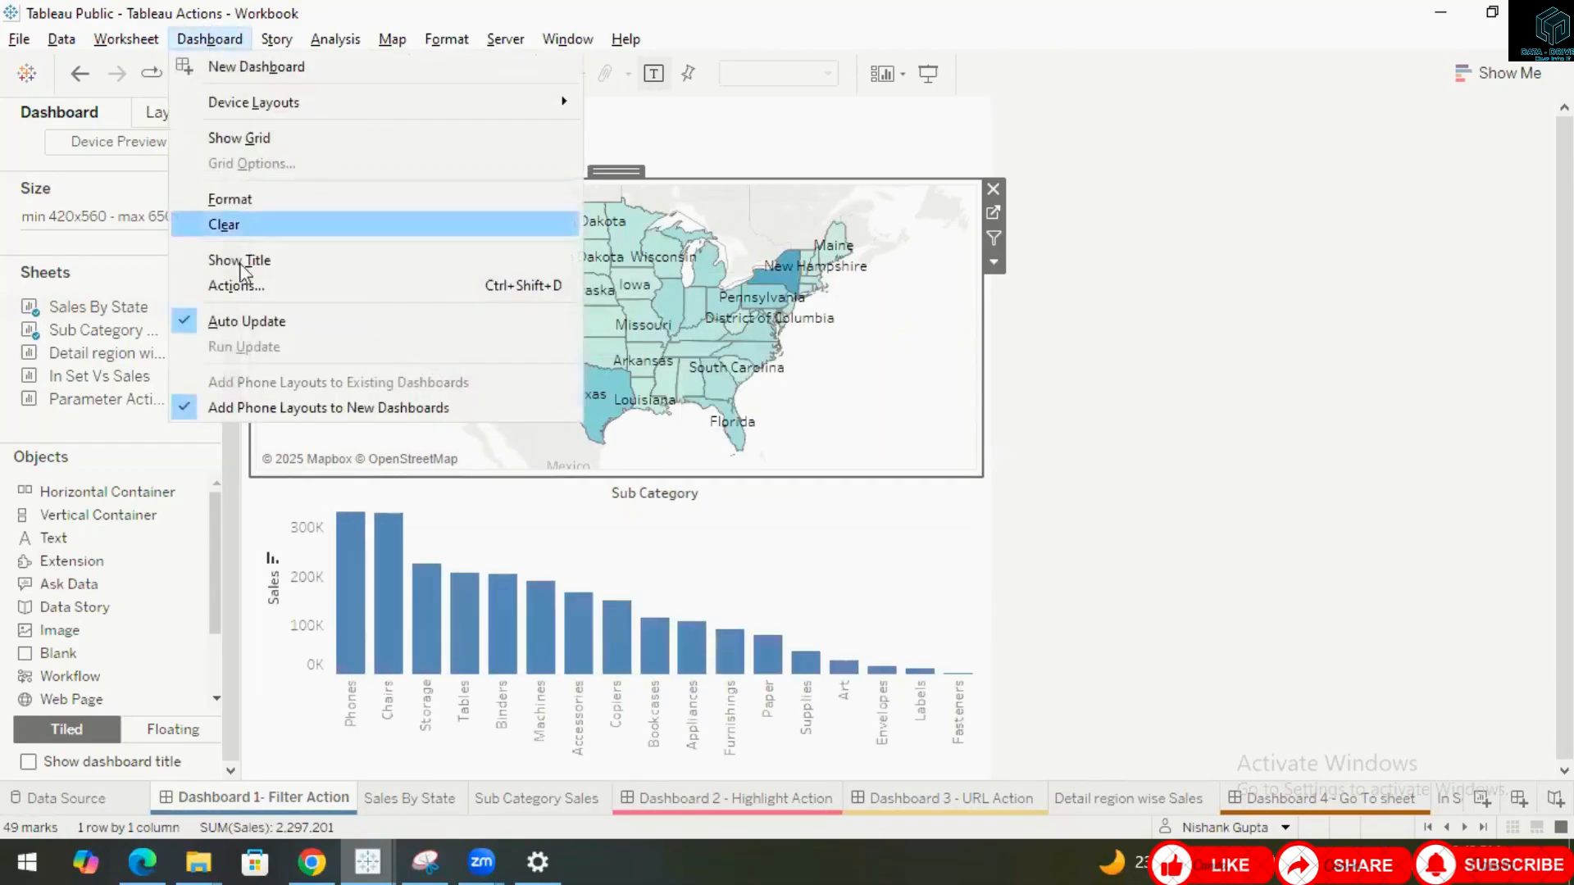
key("Escape")
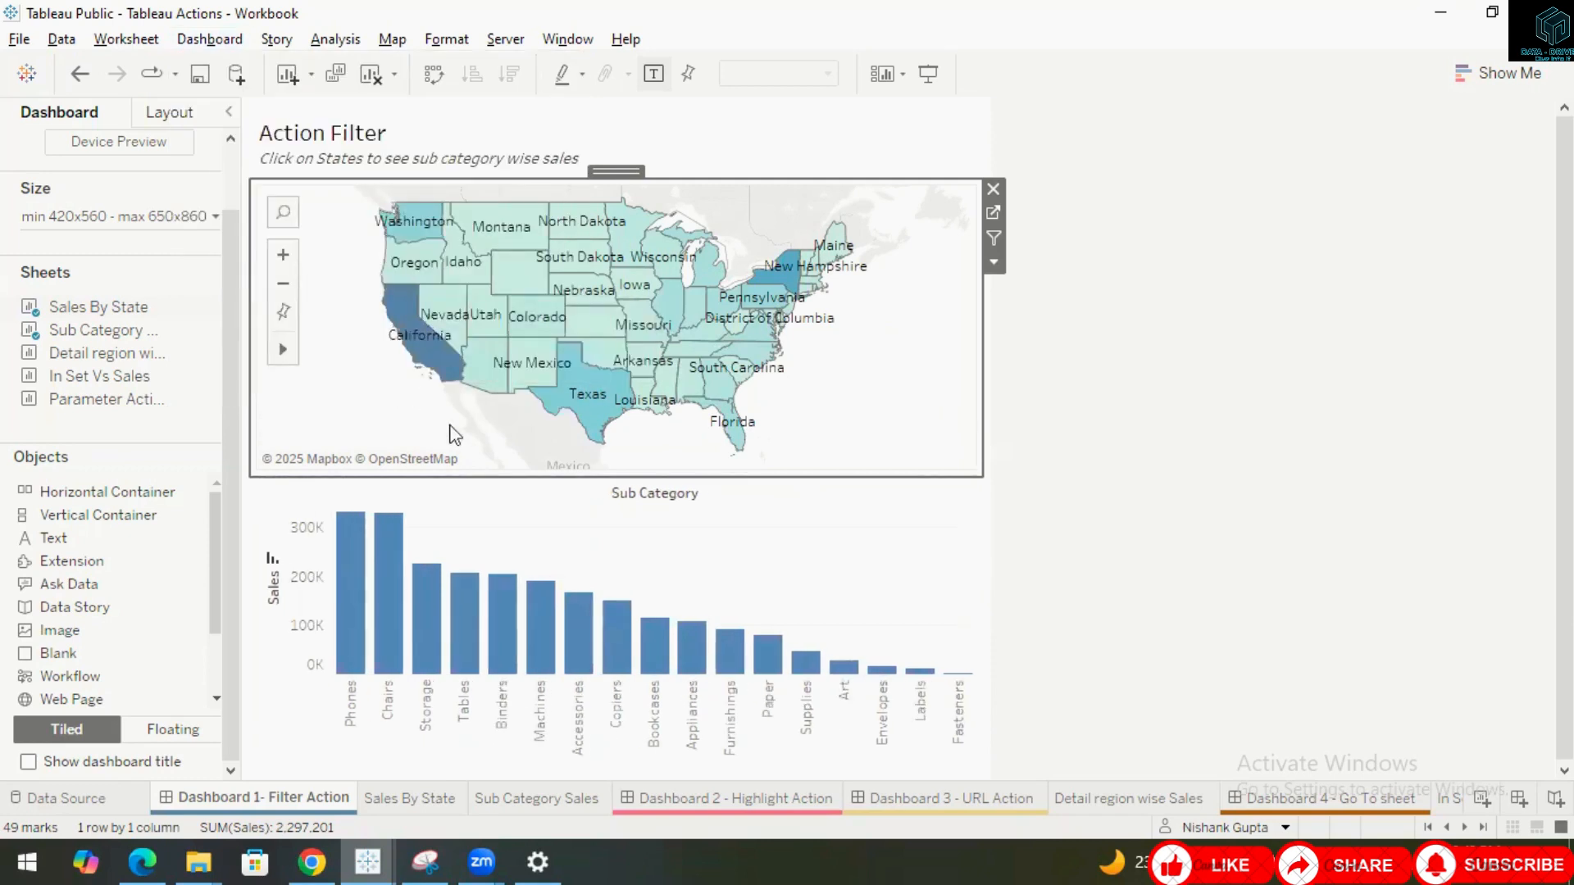
key("ctrl+shift+d")
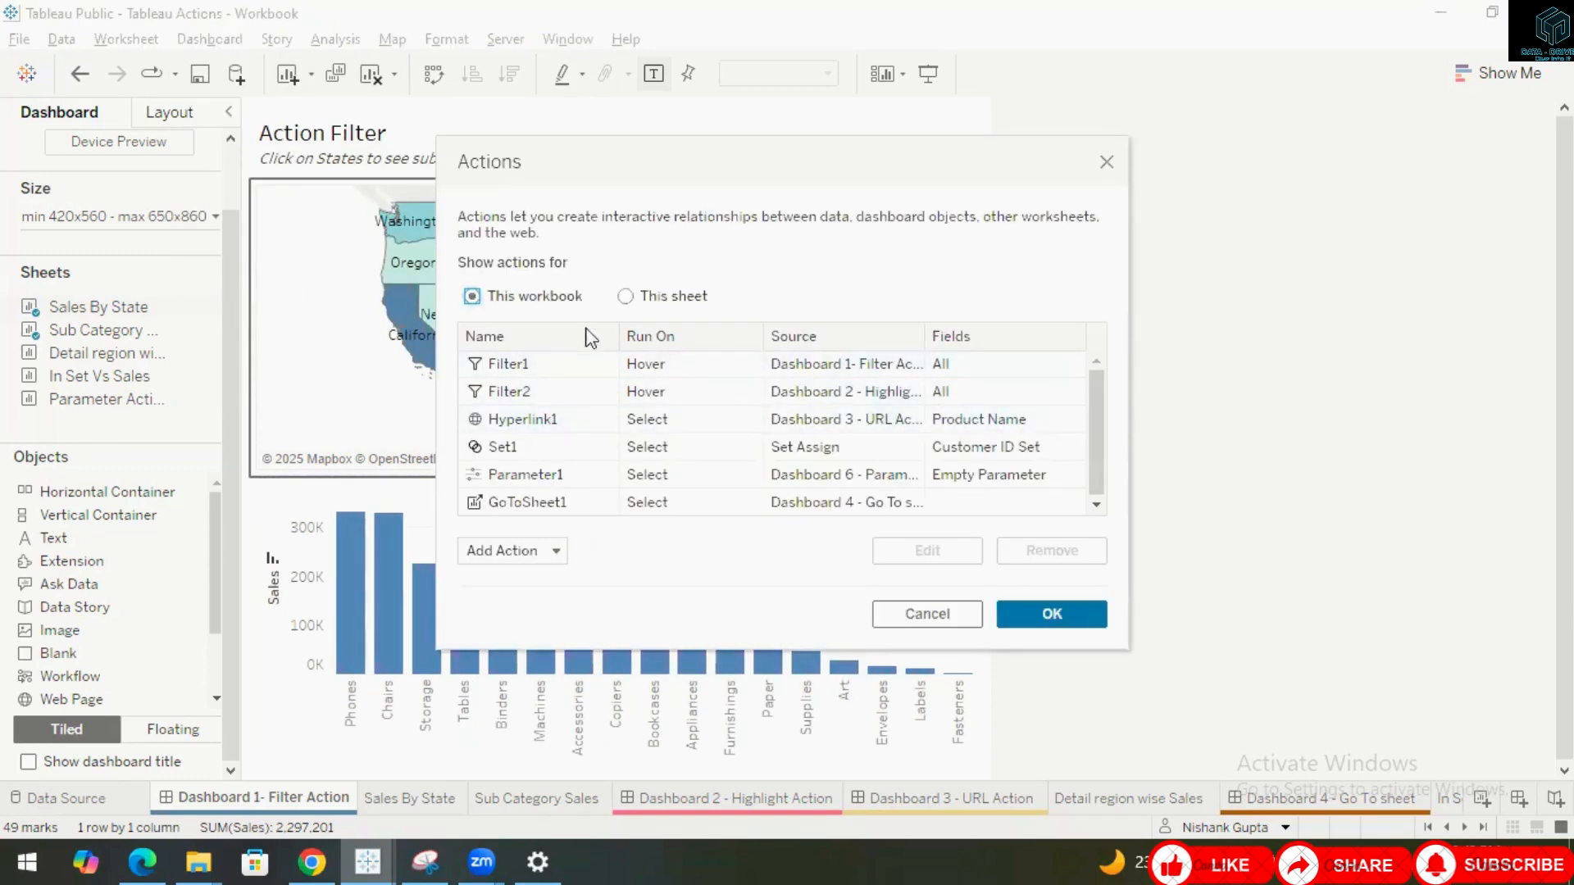
left_click(705, 371)
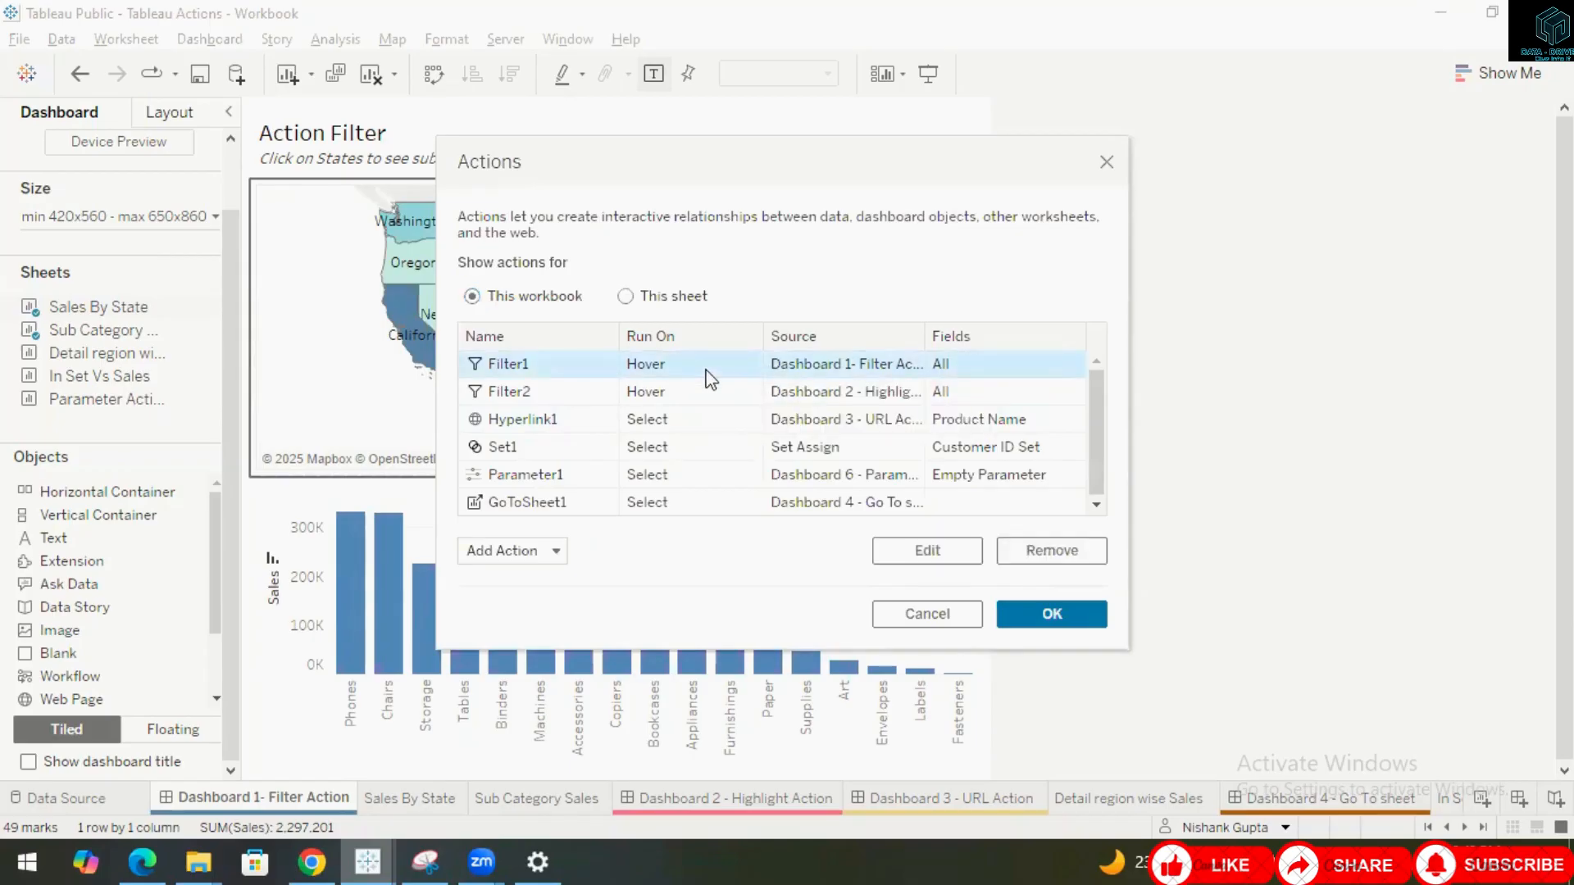
left_click(928, 551)
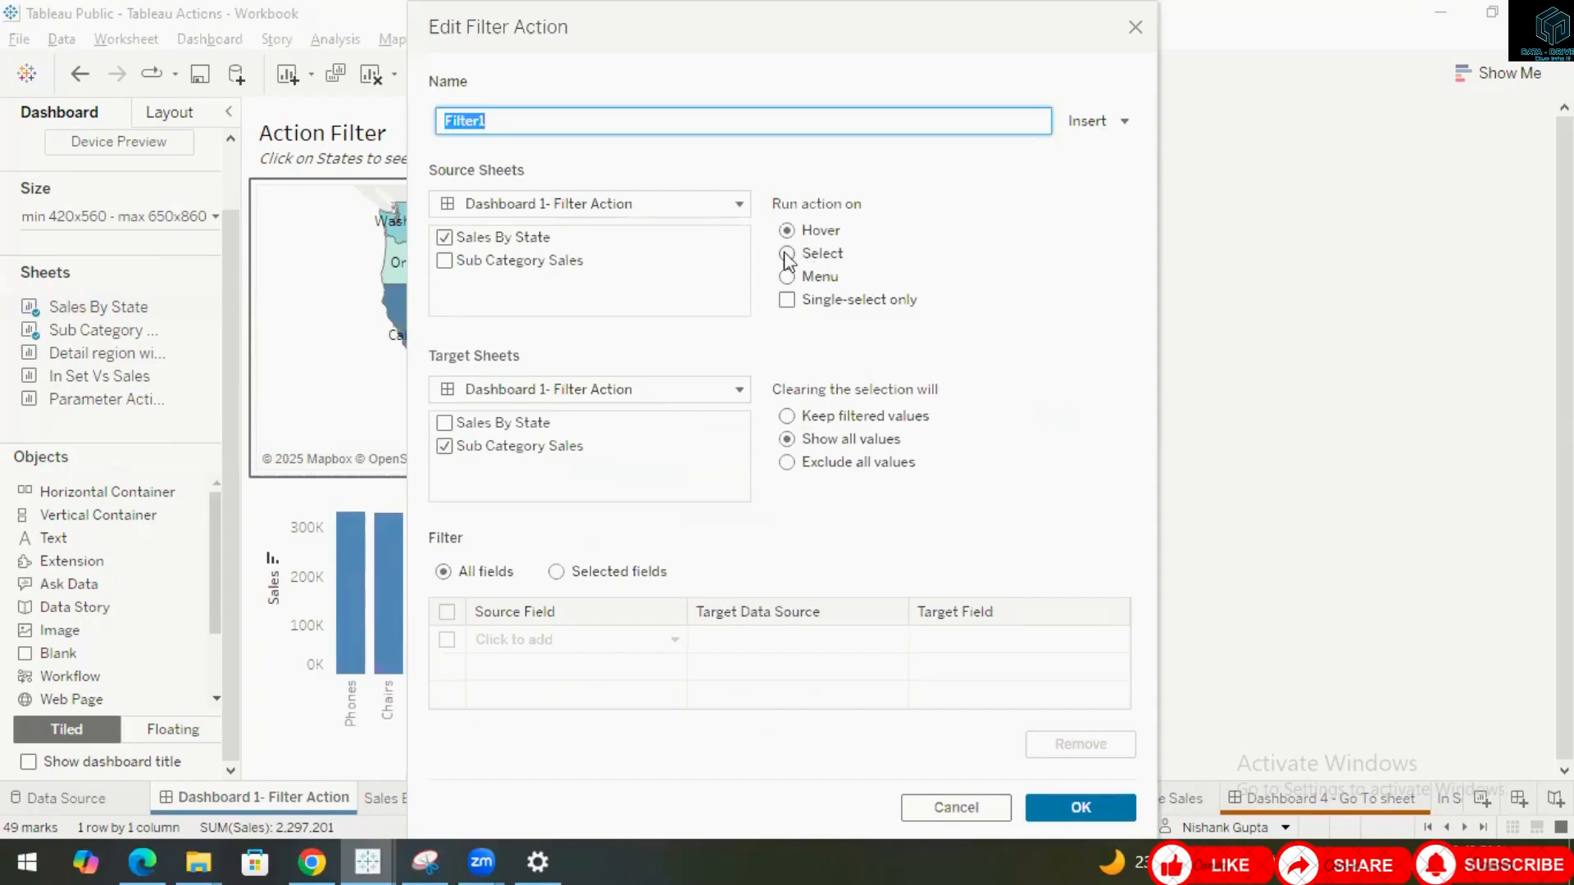
left_click(787, 253)
left_click(787, 277)
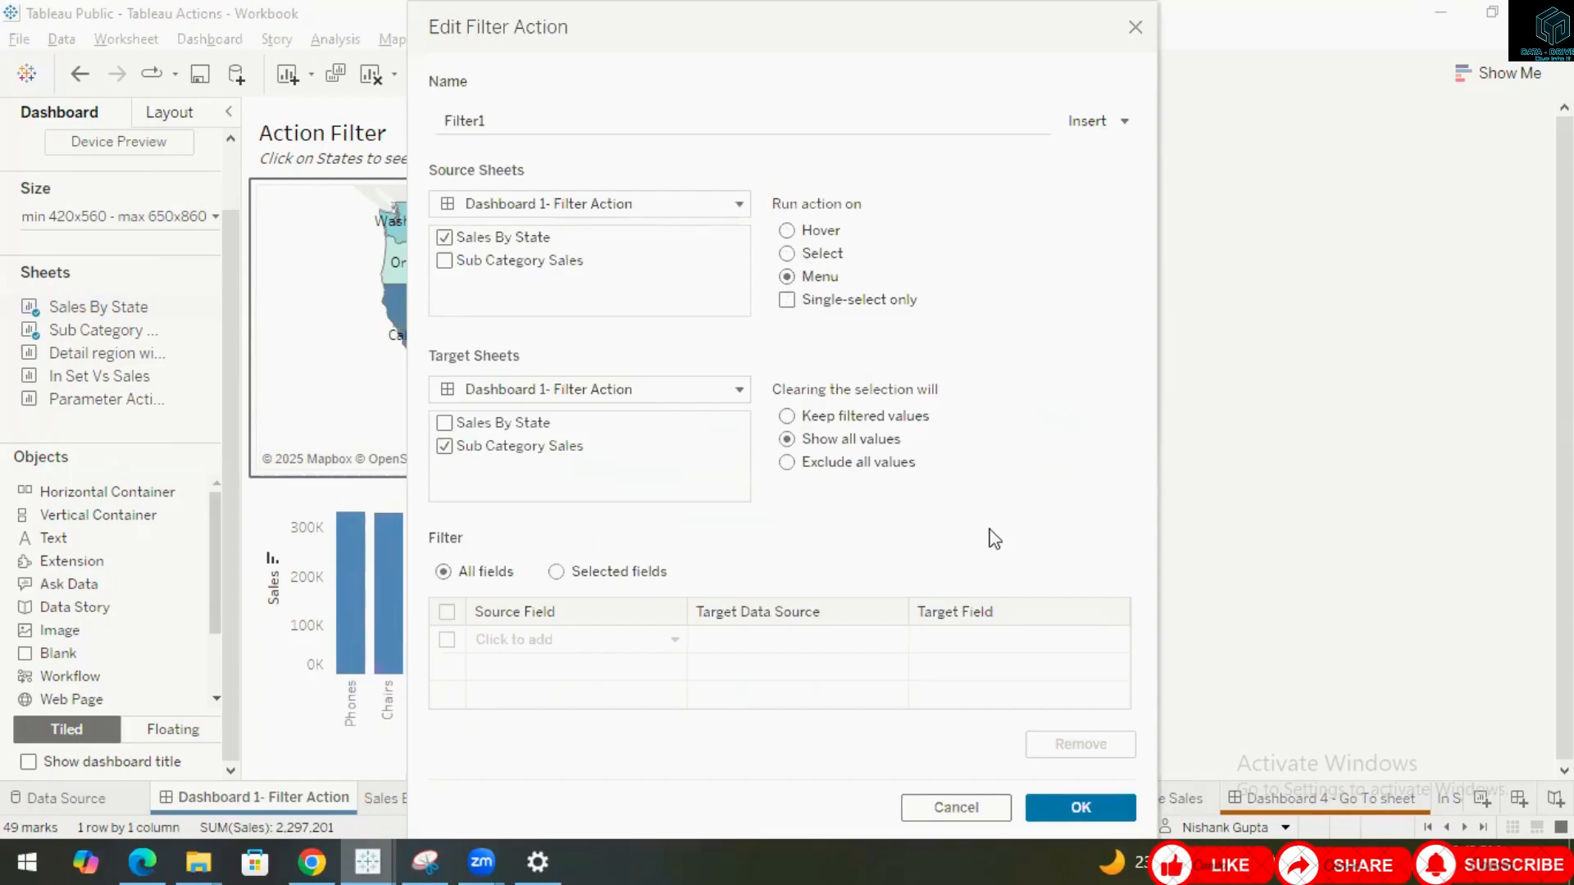
left_click(1082, 808)
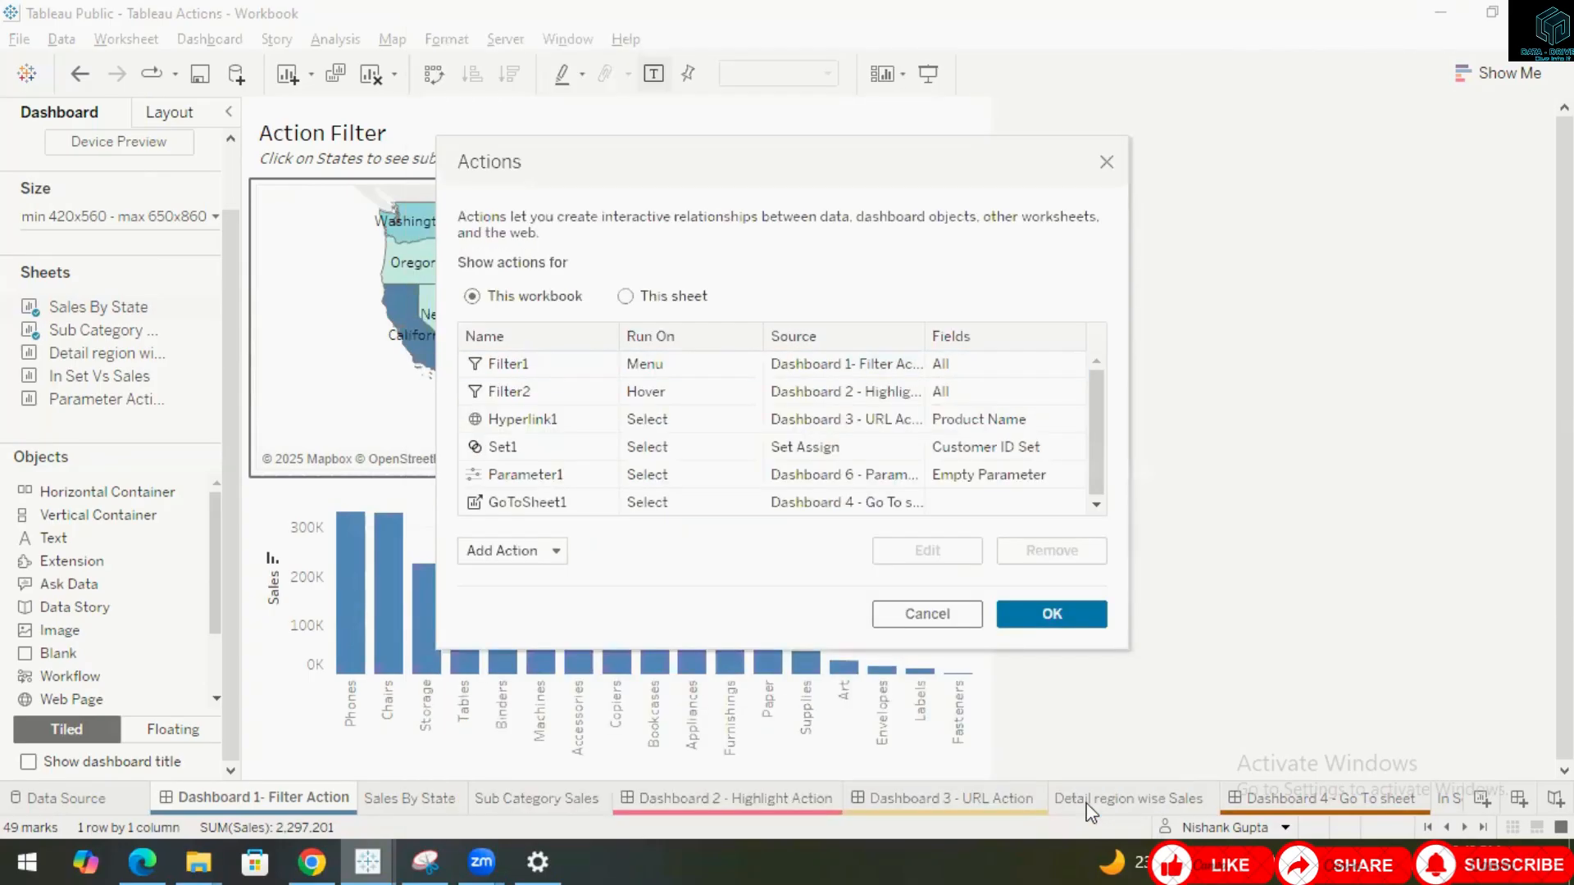
left_click(1052, 614)
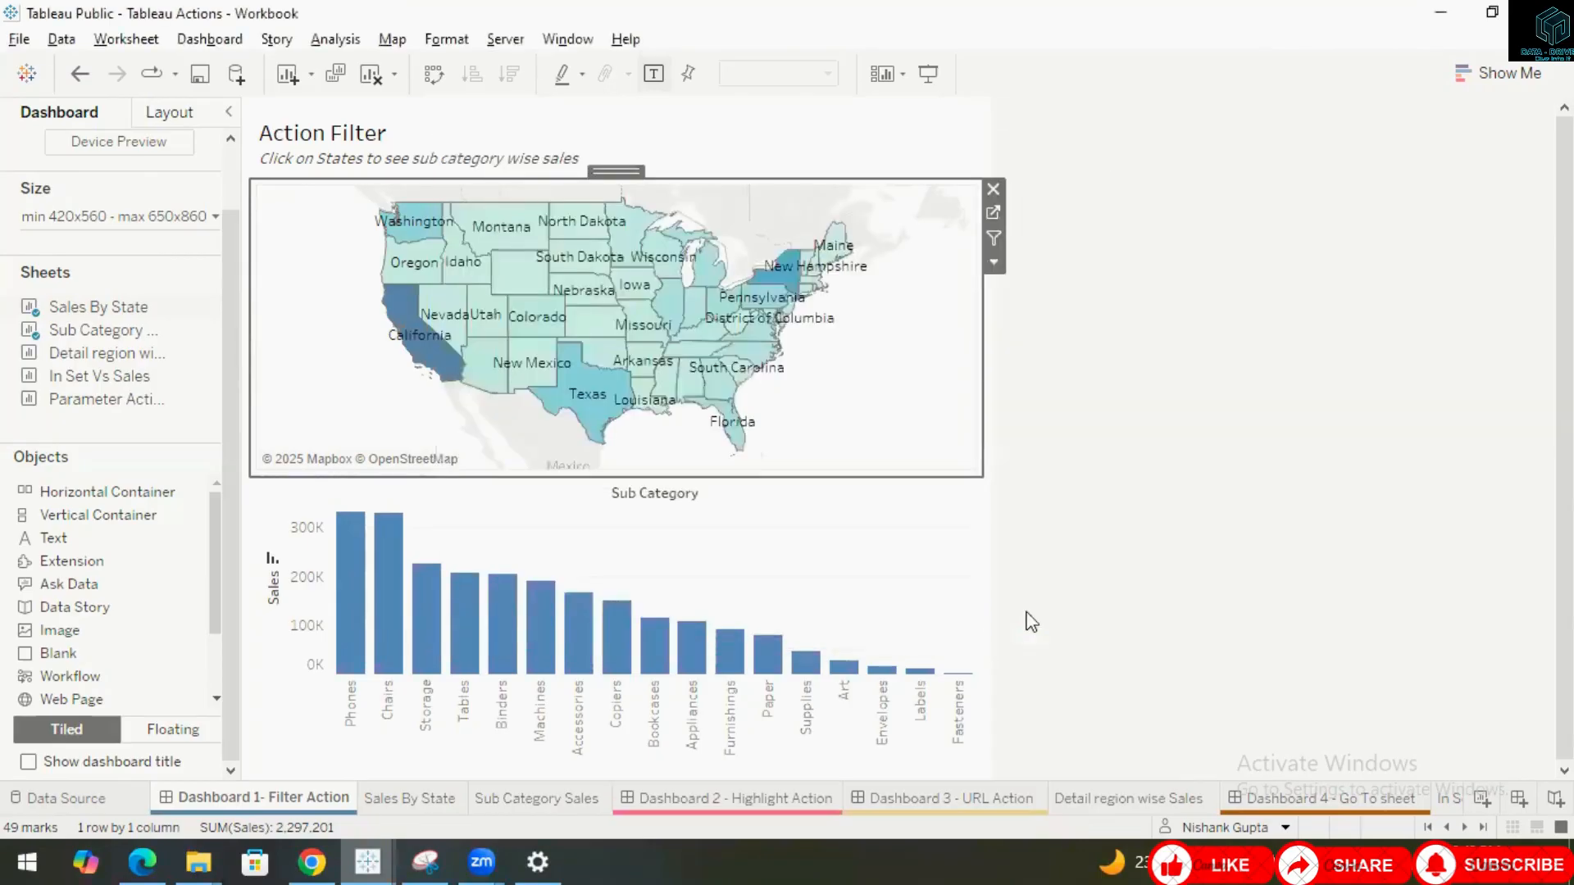
Select Oklahoma on the map, run Filter1 from its tooltip menu, then clear the selection.
left_click(607, 361)
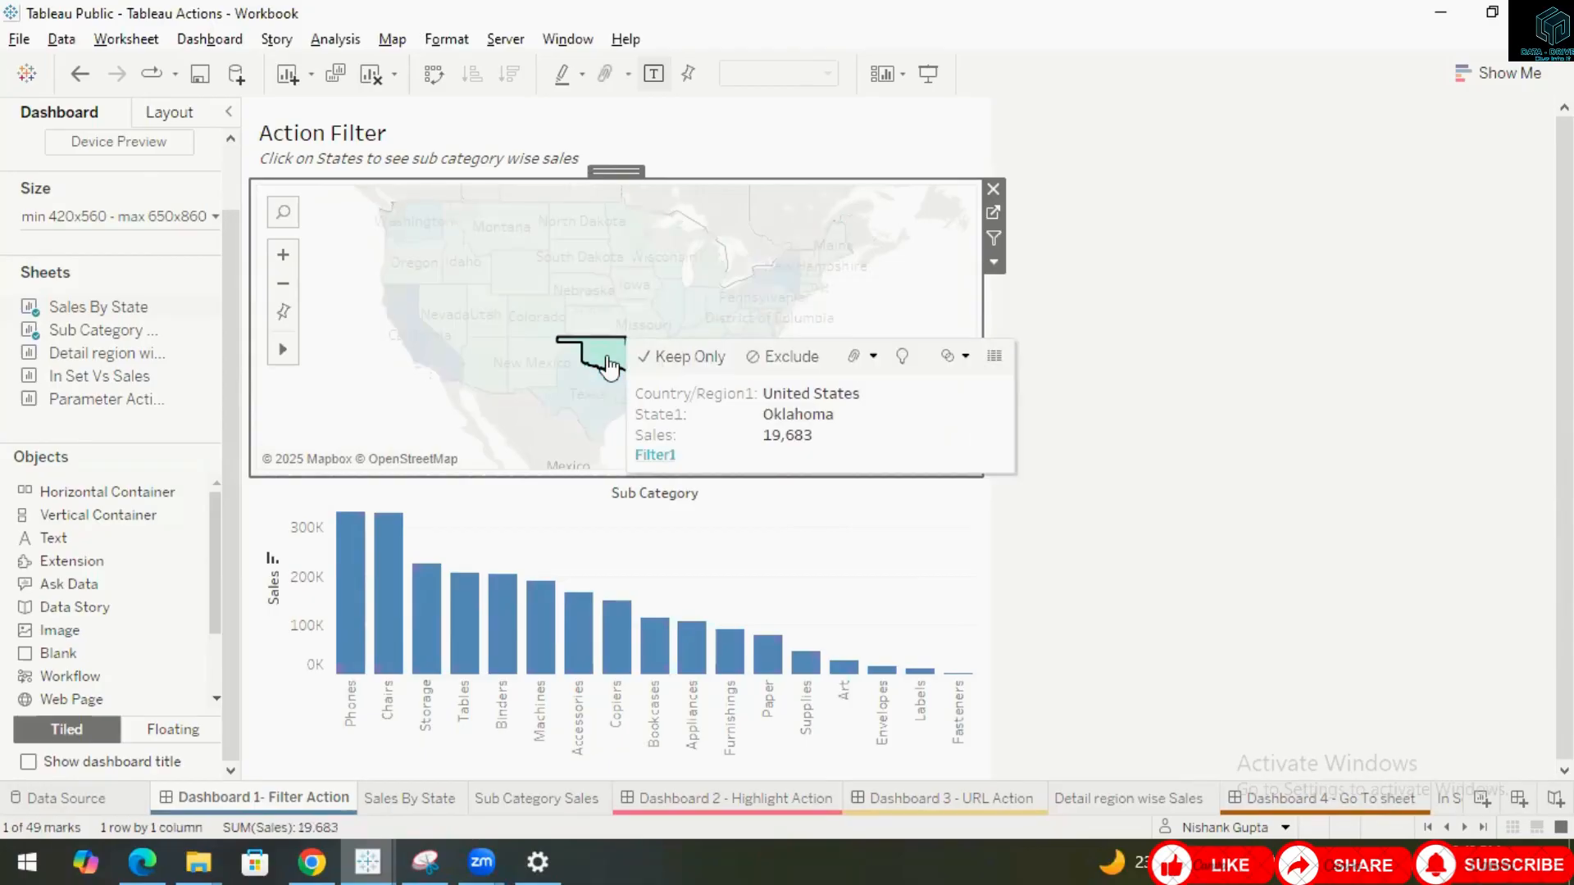
left_click(662, 457)
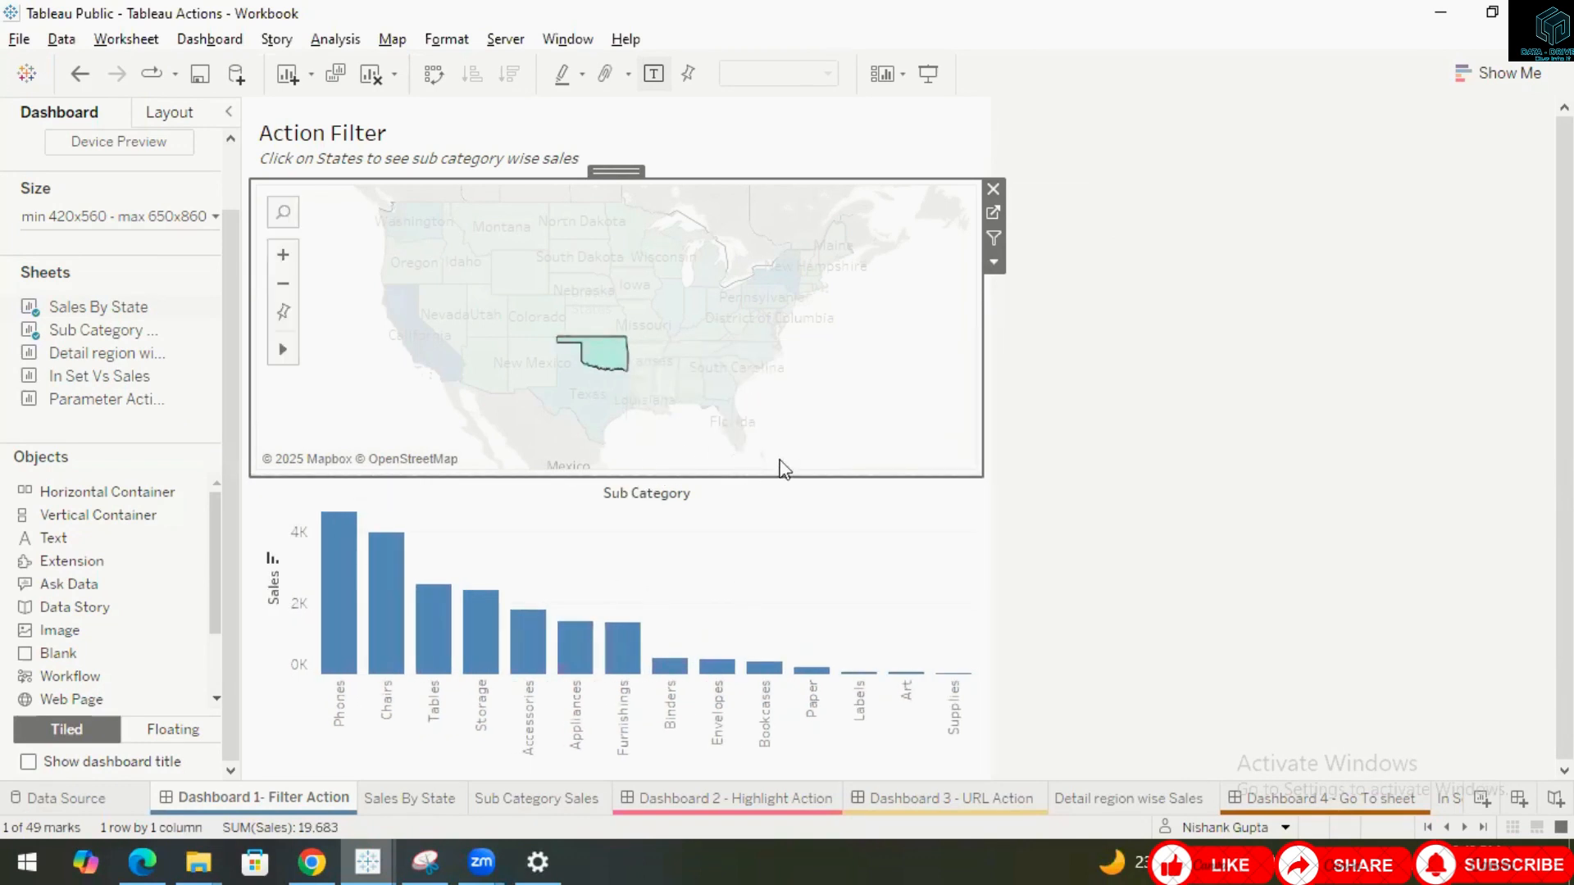
left_click(874, 413)
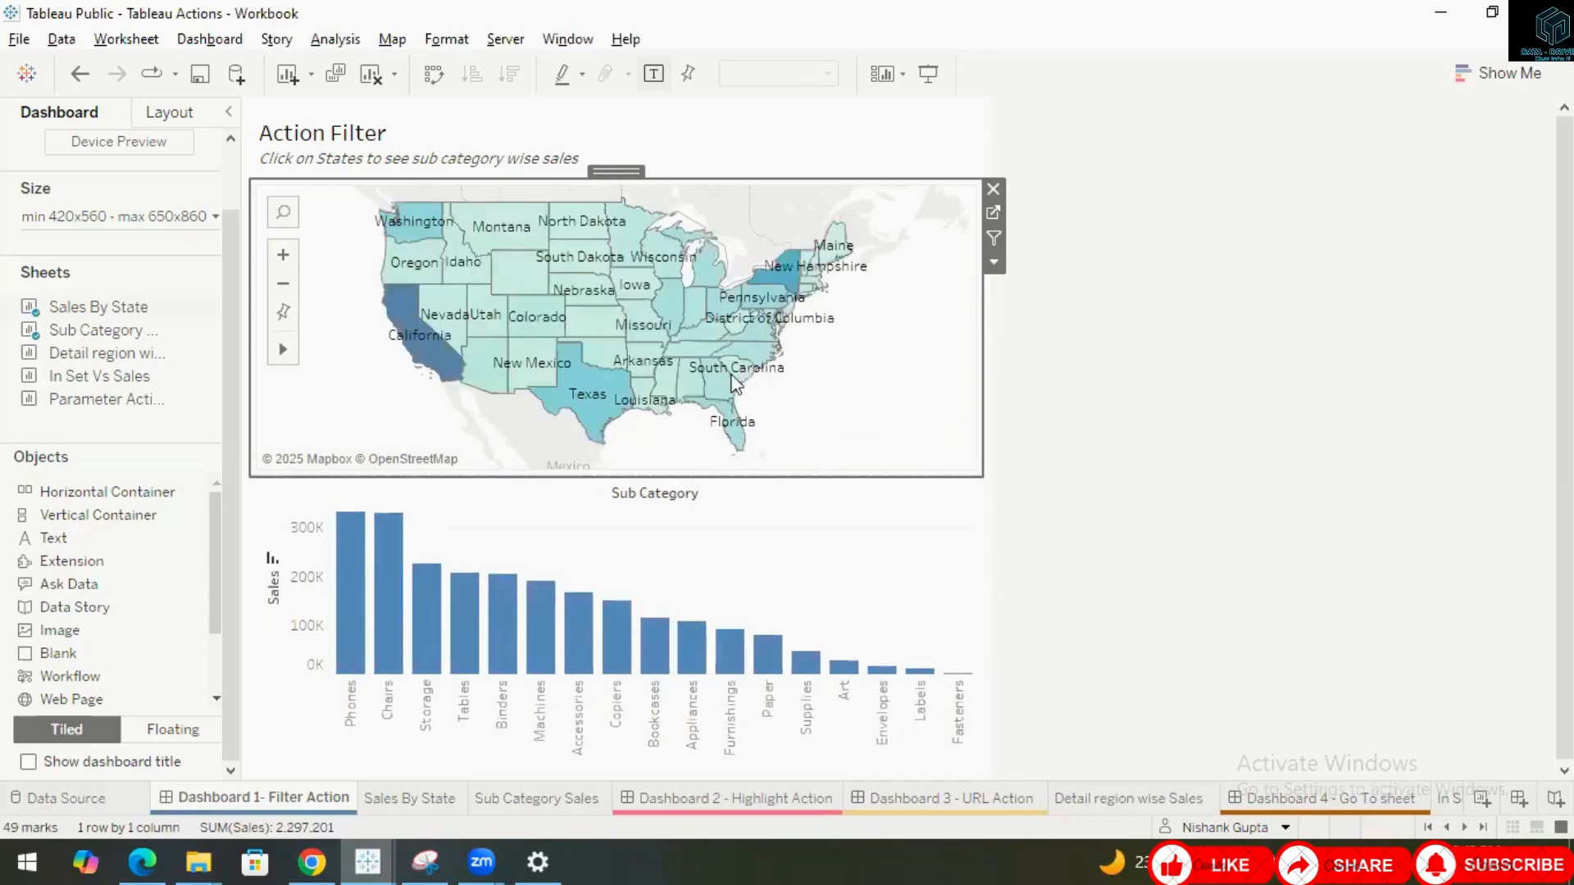
Set the Filter1 action back to run on Select and close the Actions dialog.
left_click(210, 38)
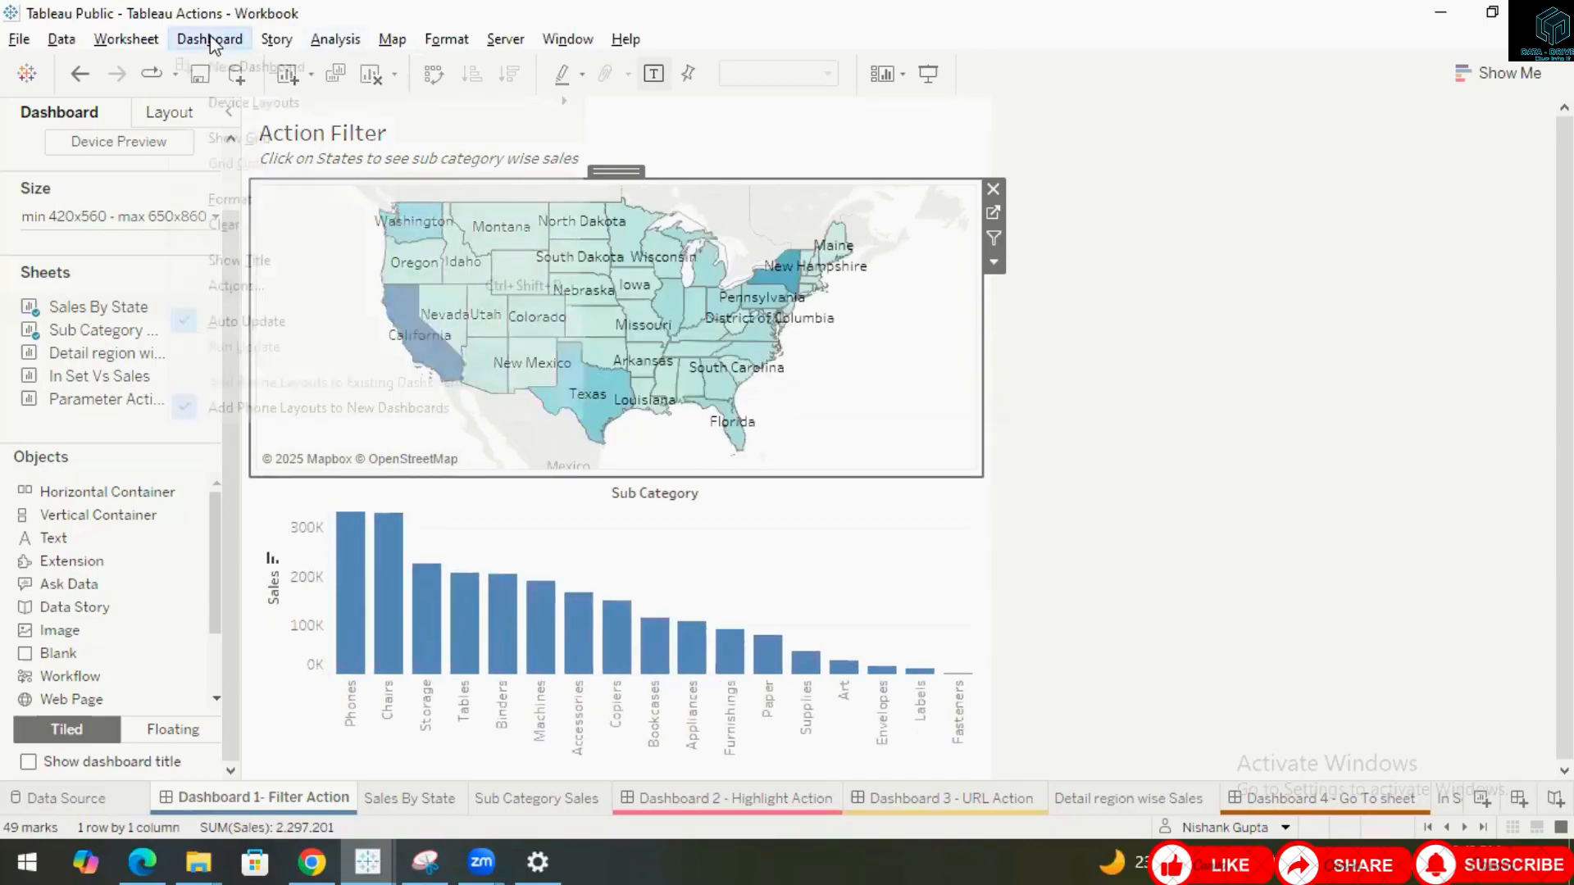
left_click(246, 284)
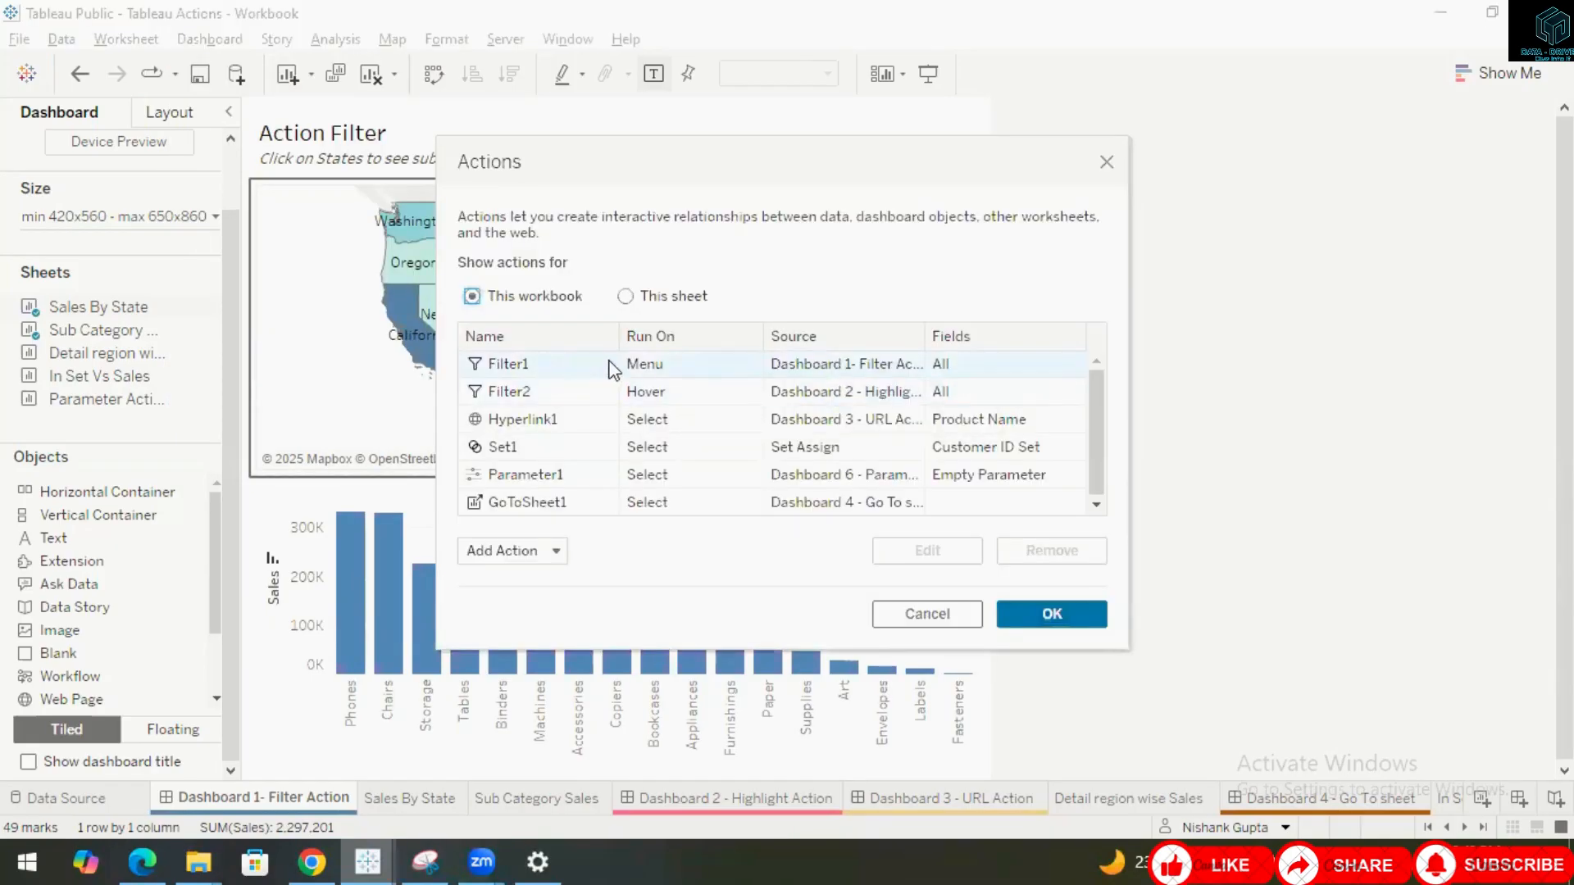
left_click(611, 365)
left_click(943, 555)
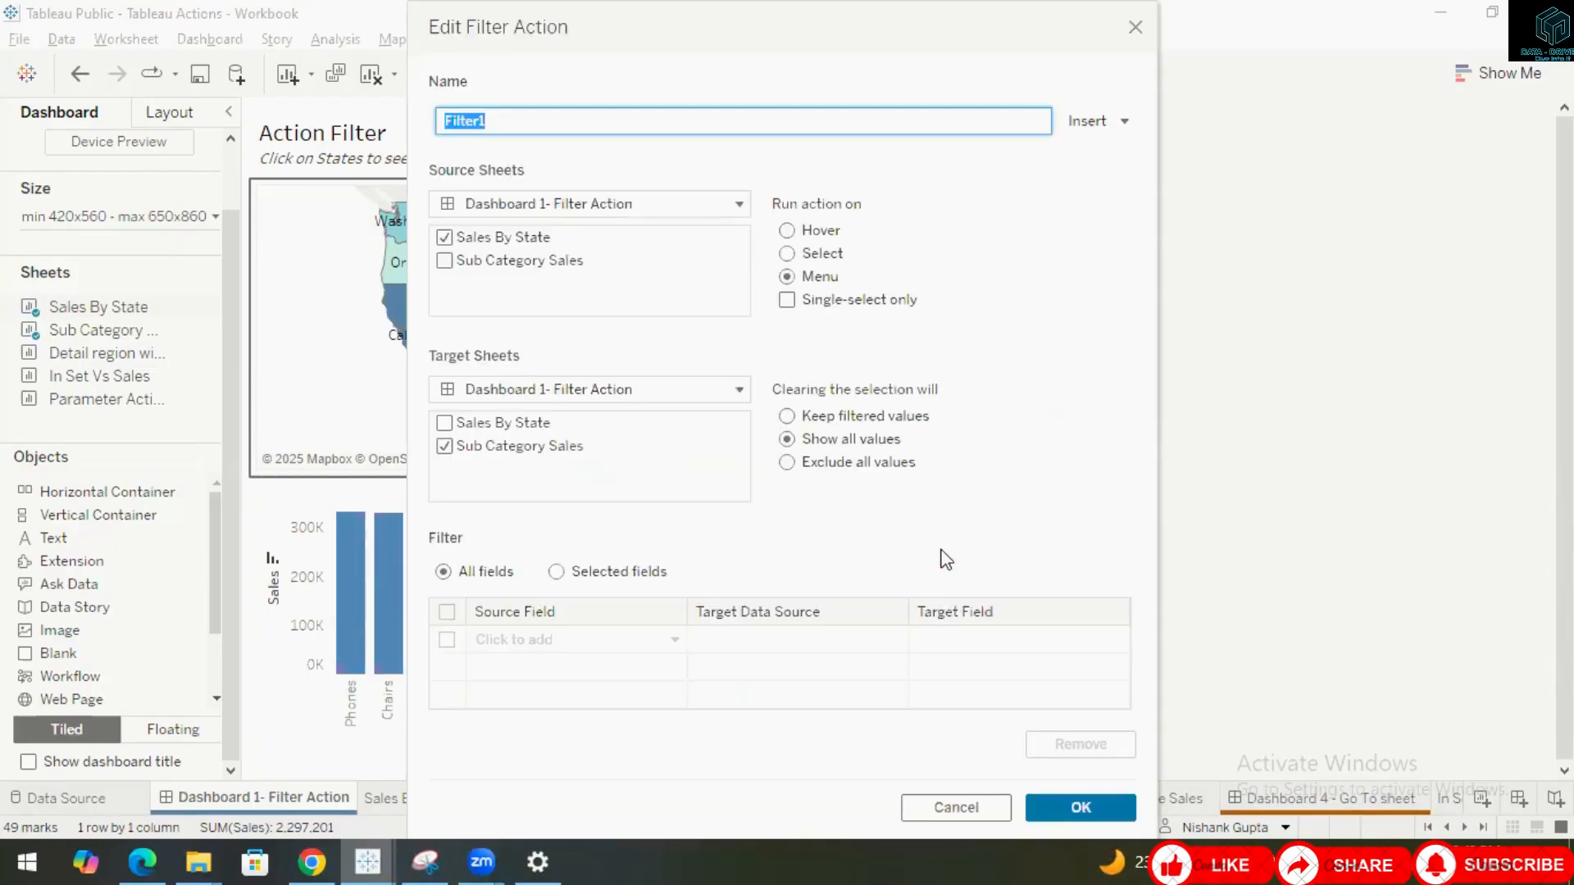
left_click(787, 253)
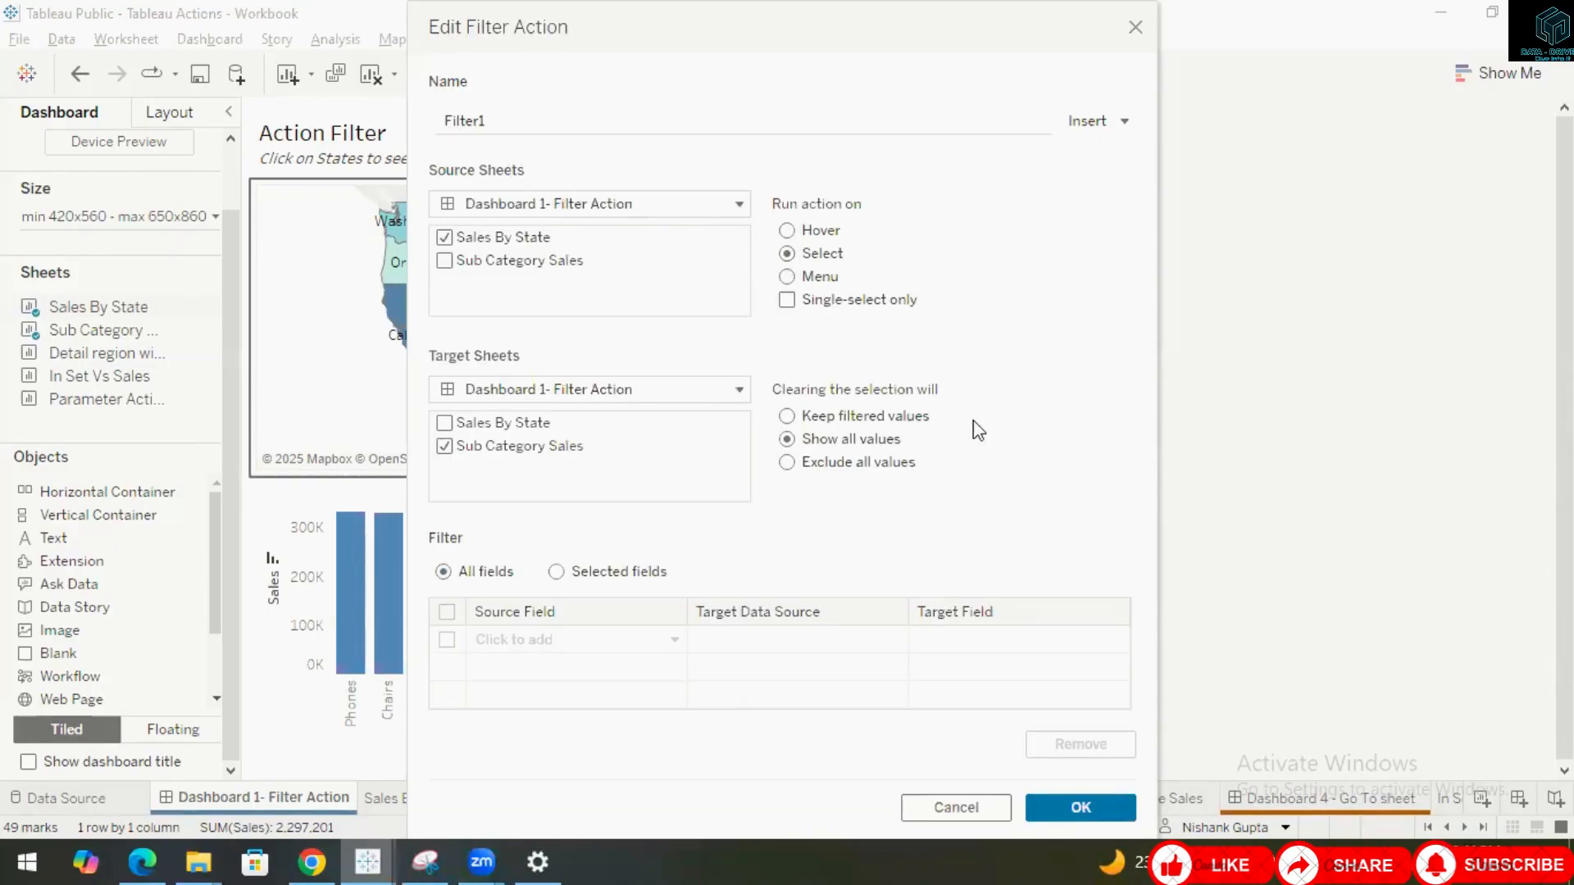
left_click(1079, 808)
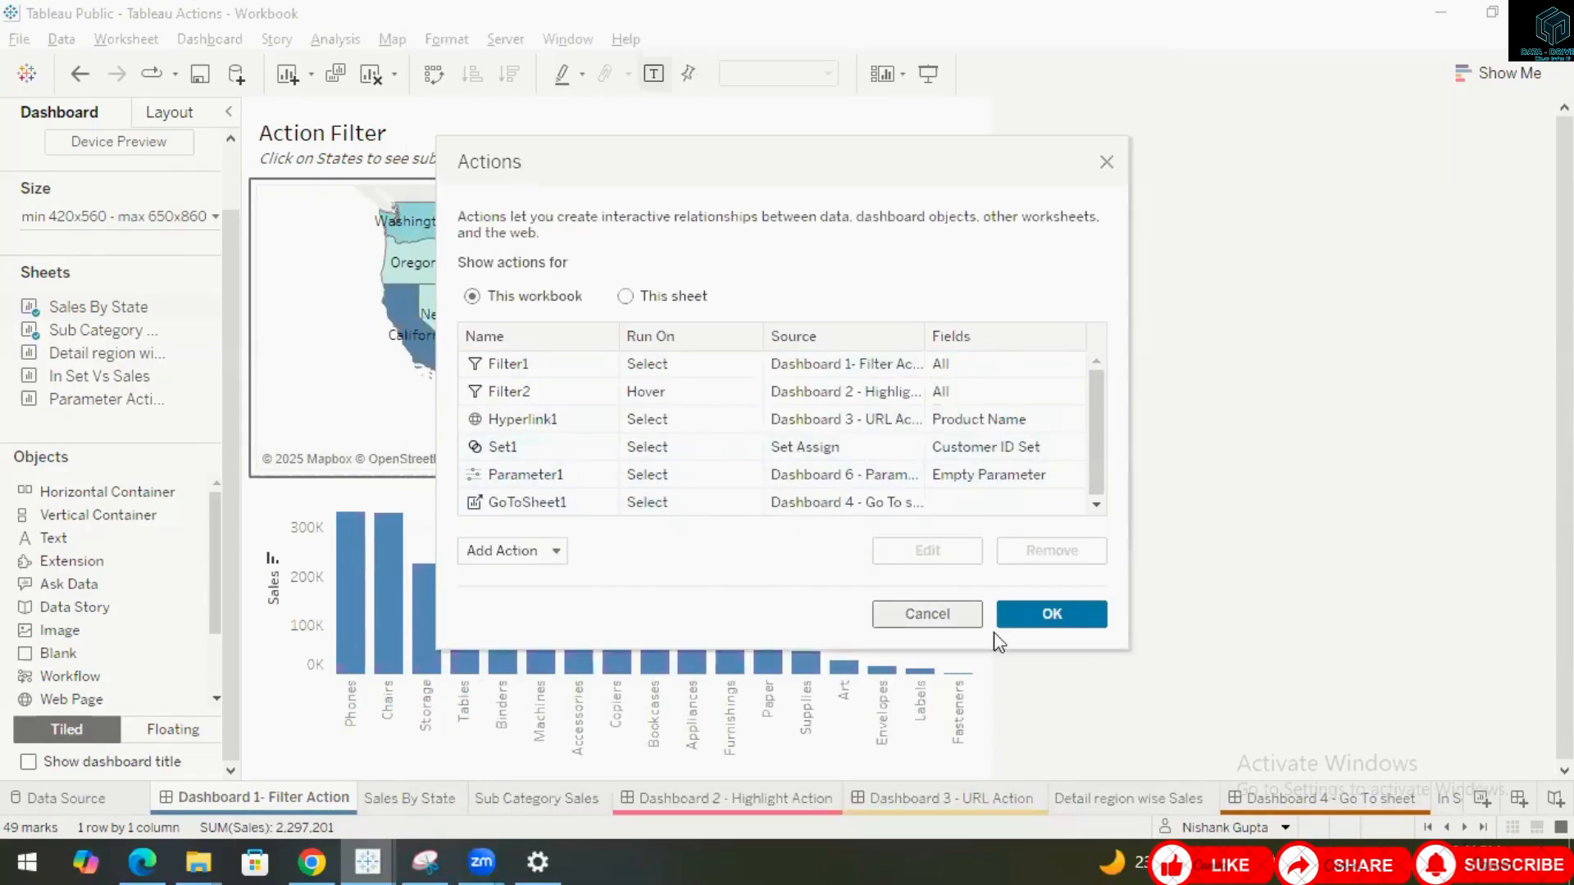
left_click(1056, 621)
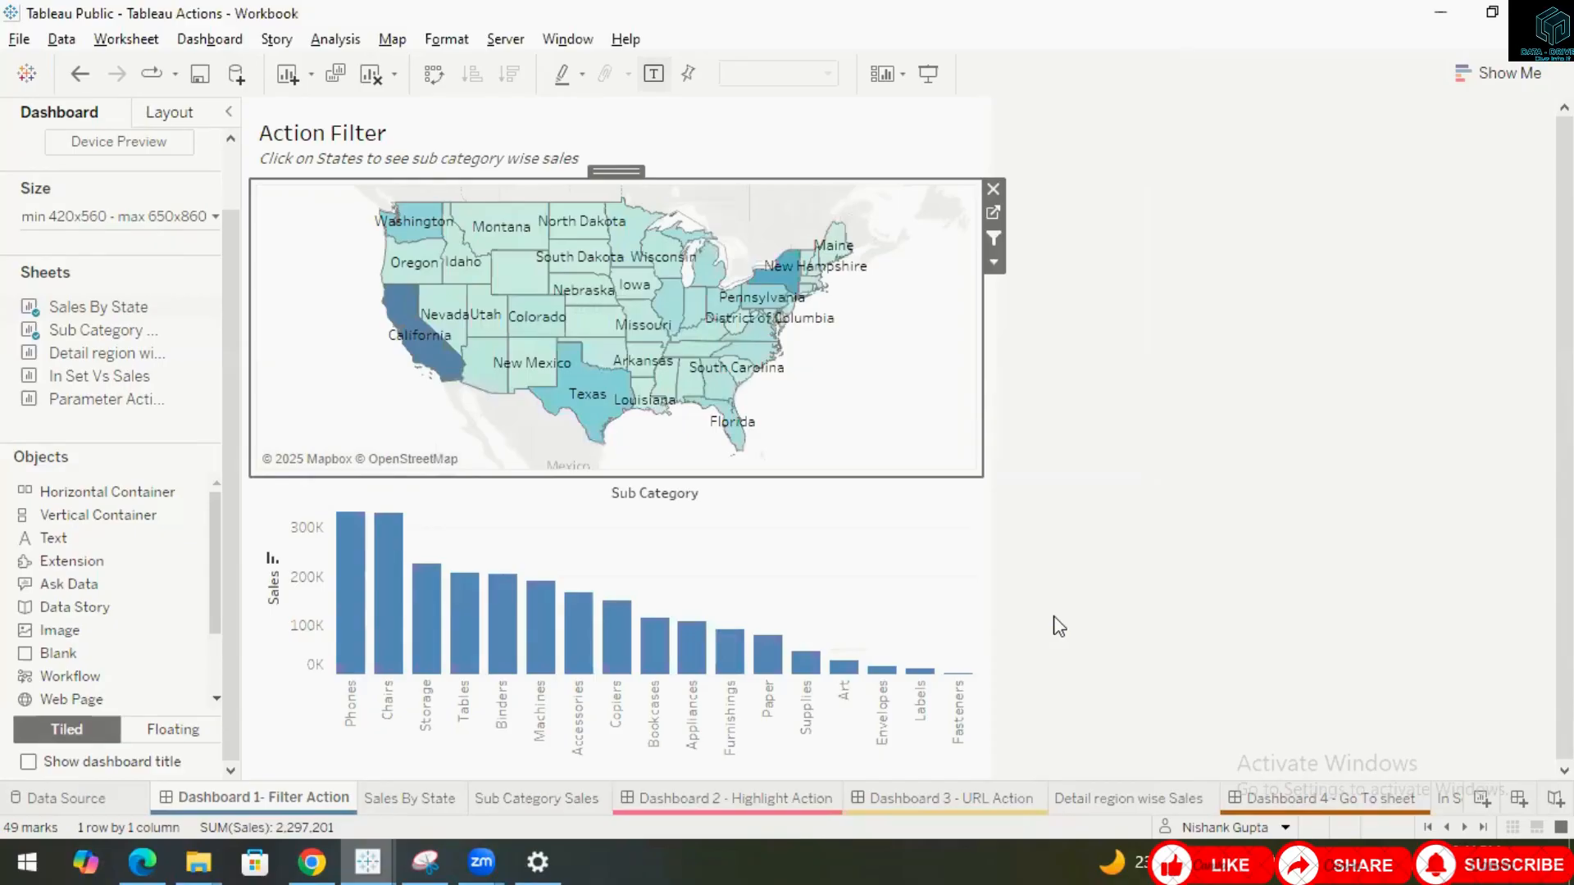
Switch to the Dashboard 2 - Highlight Action sheet.
left_click(717, 798)
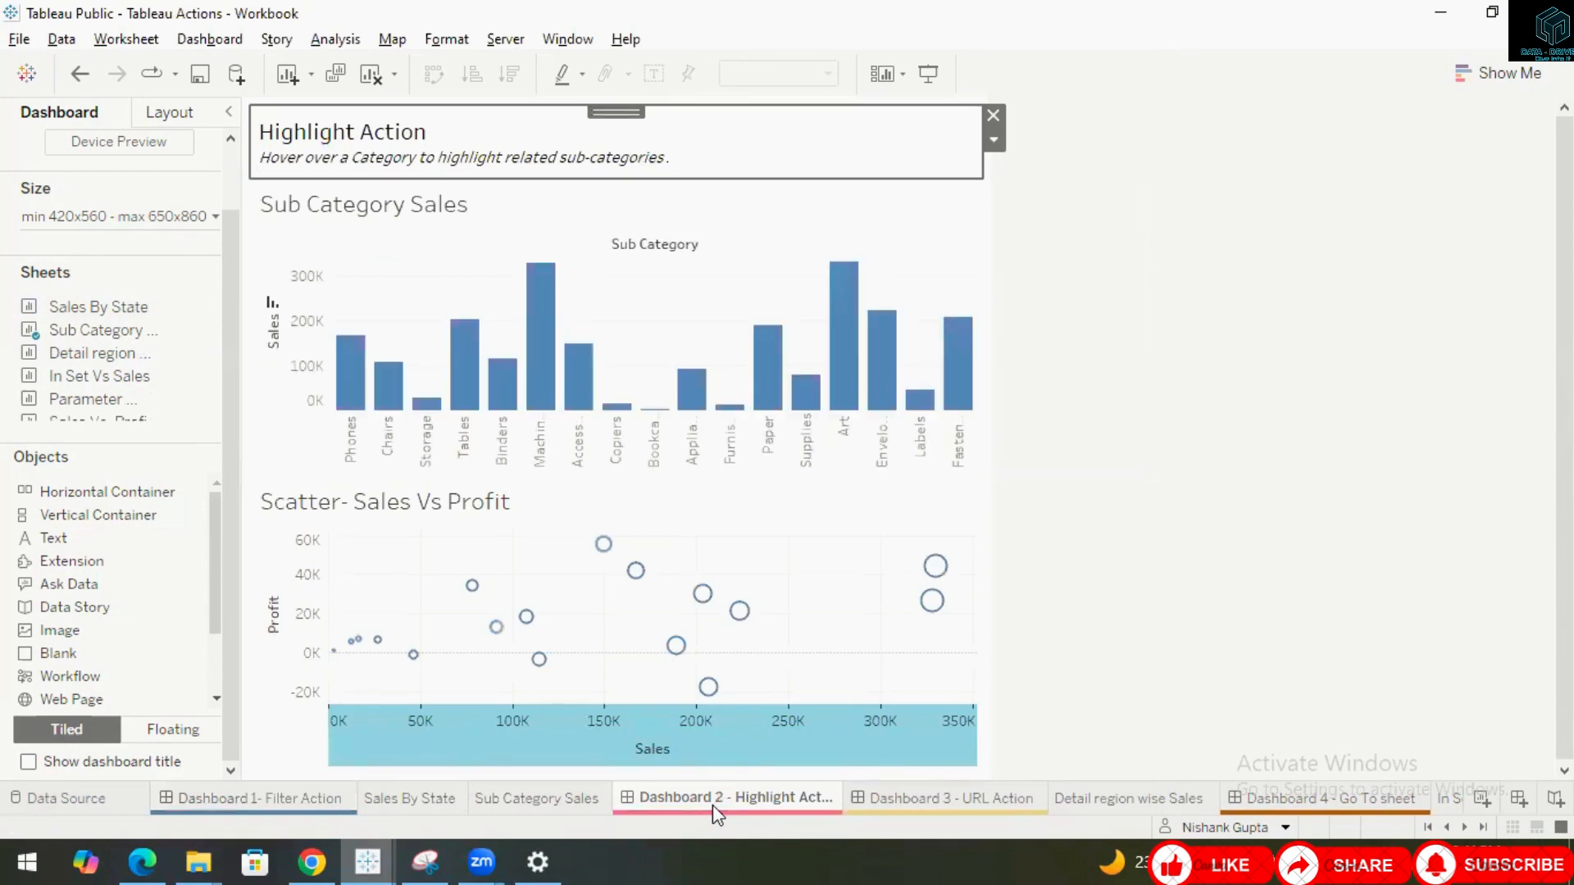
Unhide all sheets used by the Dashboard 2 - Highlight Action dashboard.
right_click(716, 798)
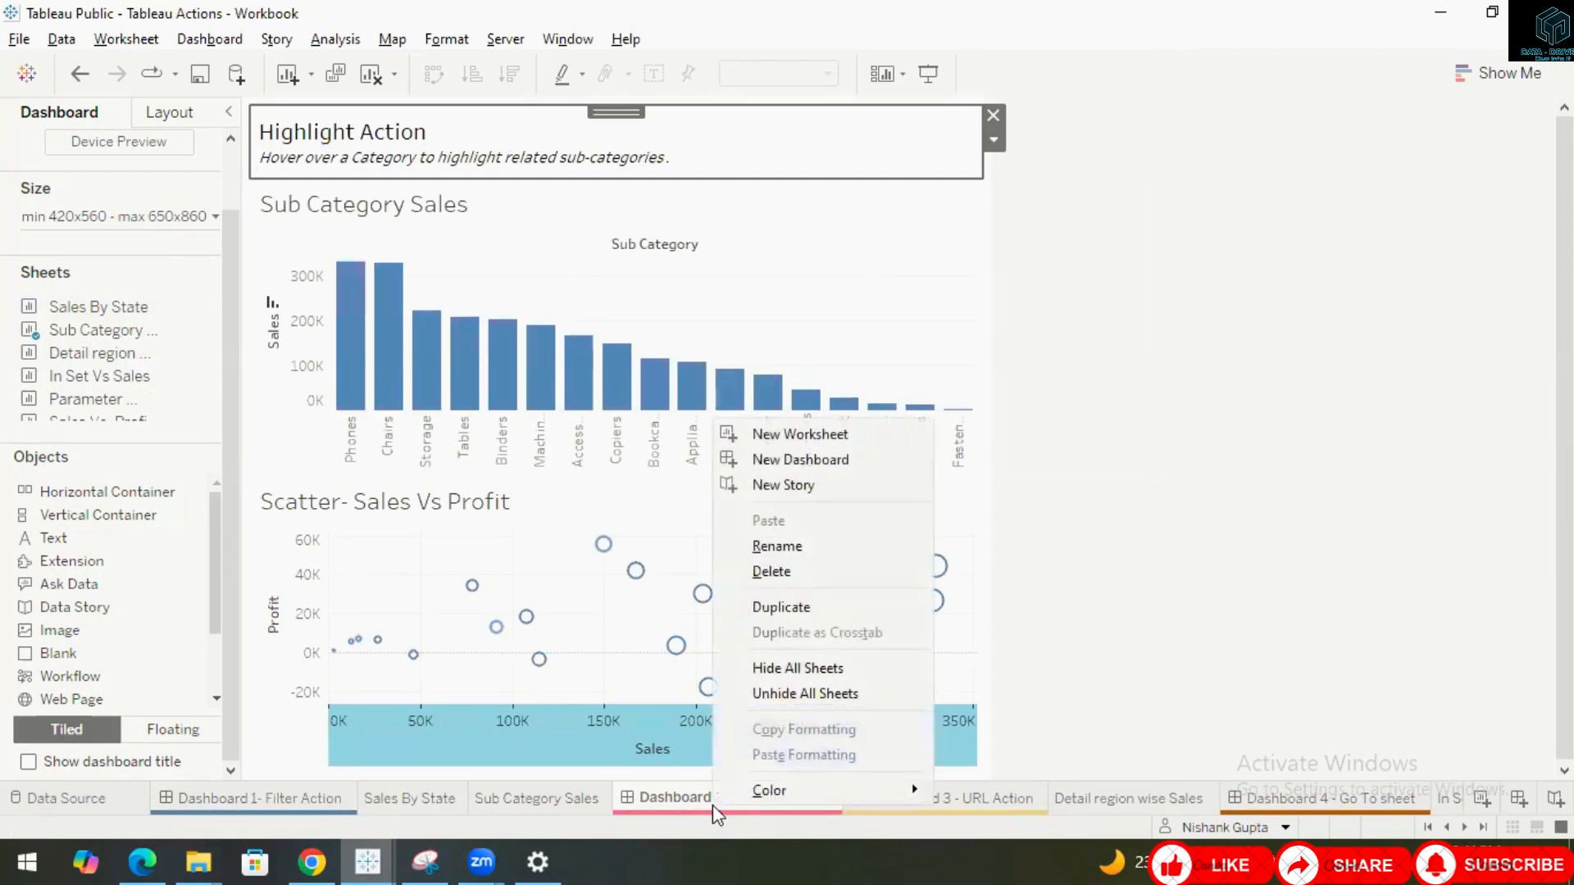
left_click(777, 696)
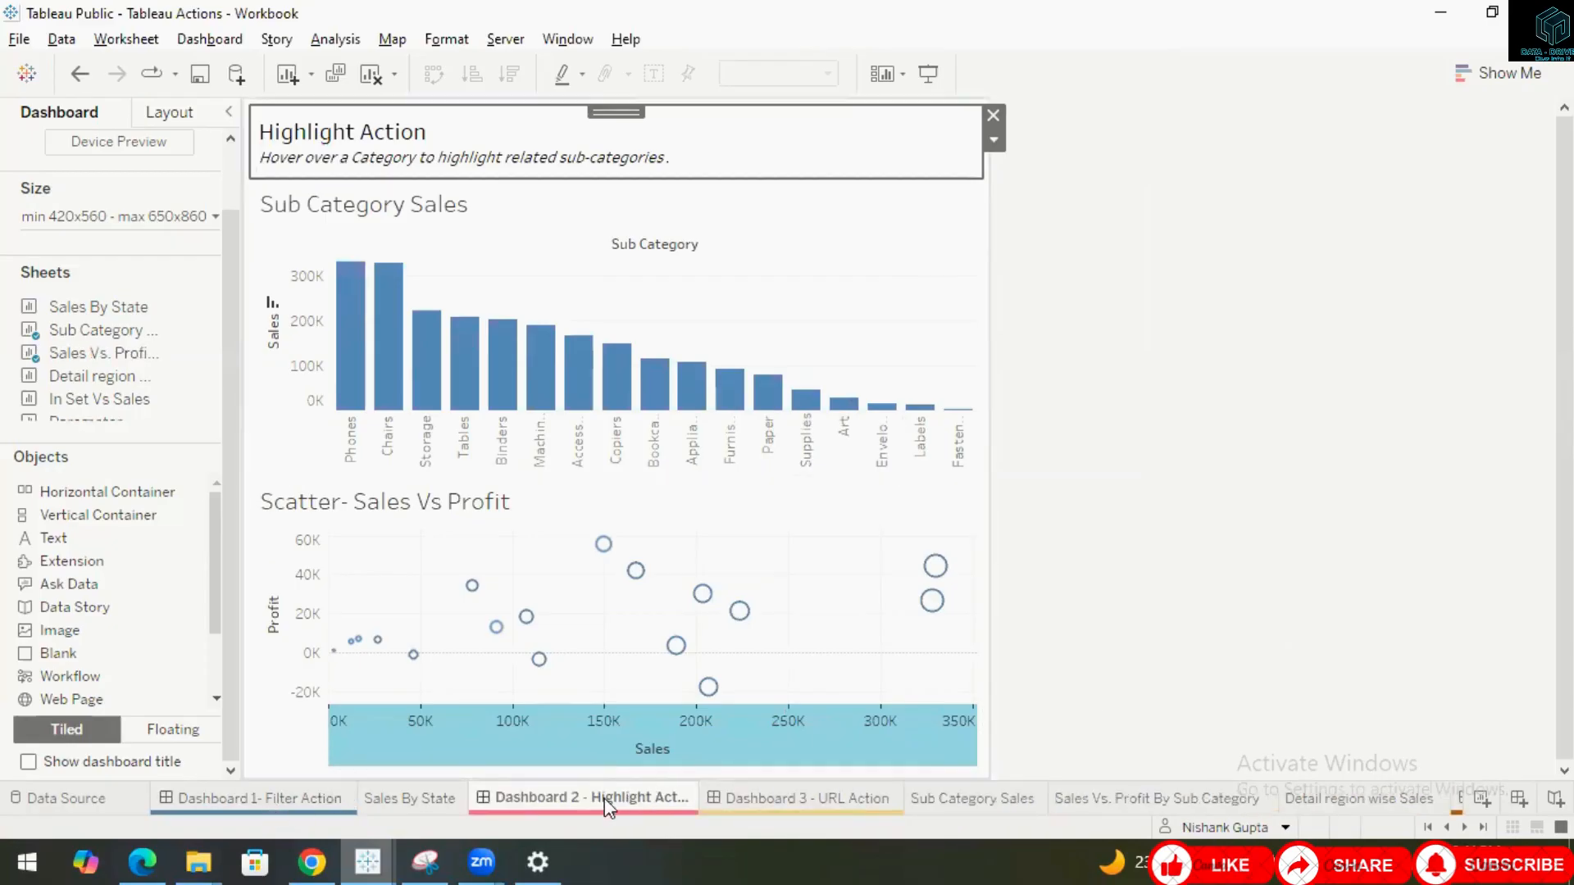
Open the Sub Category Sales worksheet from its dashboard zone and return to Dashboard 2 - Highlight Action.
mouse_move(603, 798)
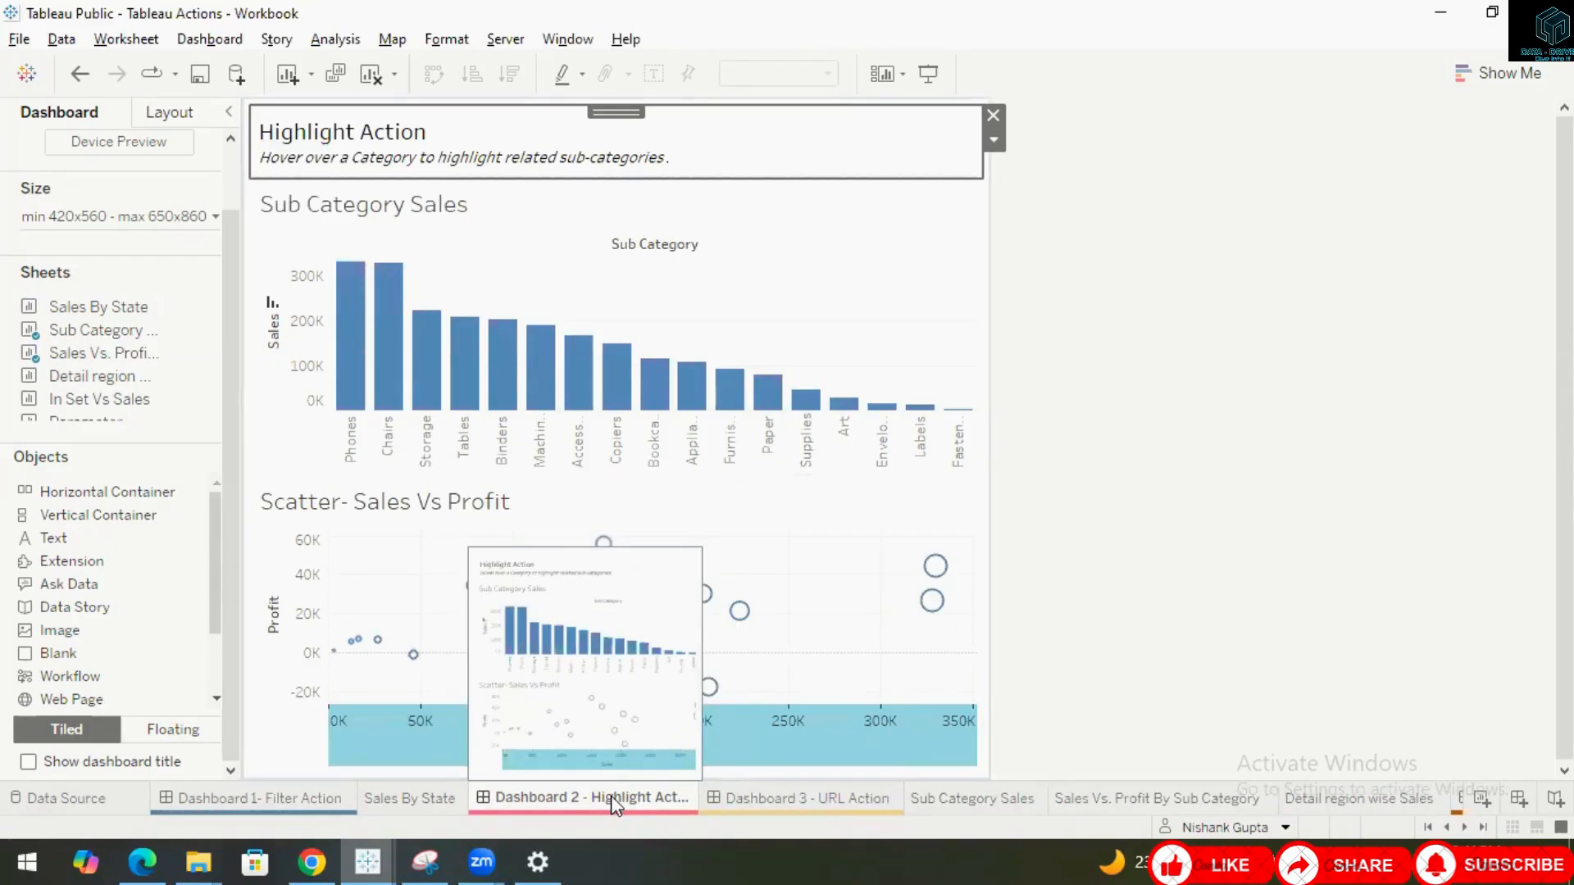
left_click(818, 256)
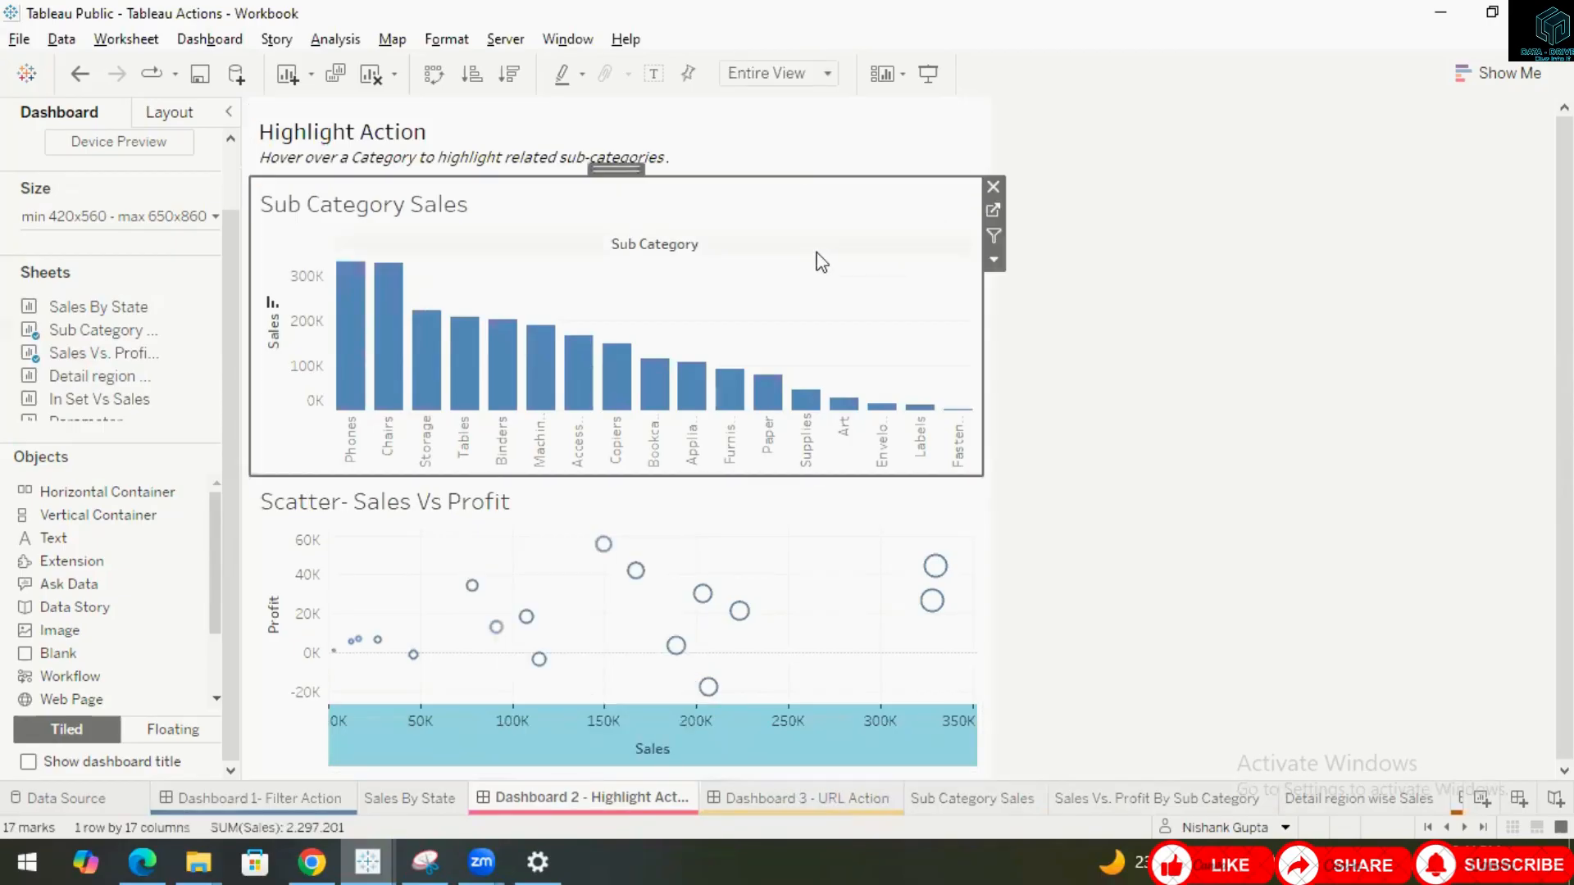
right_click(632, 797)
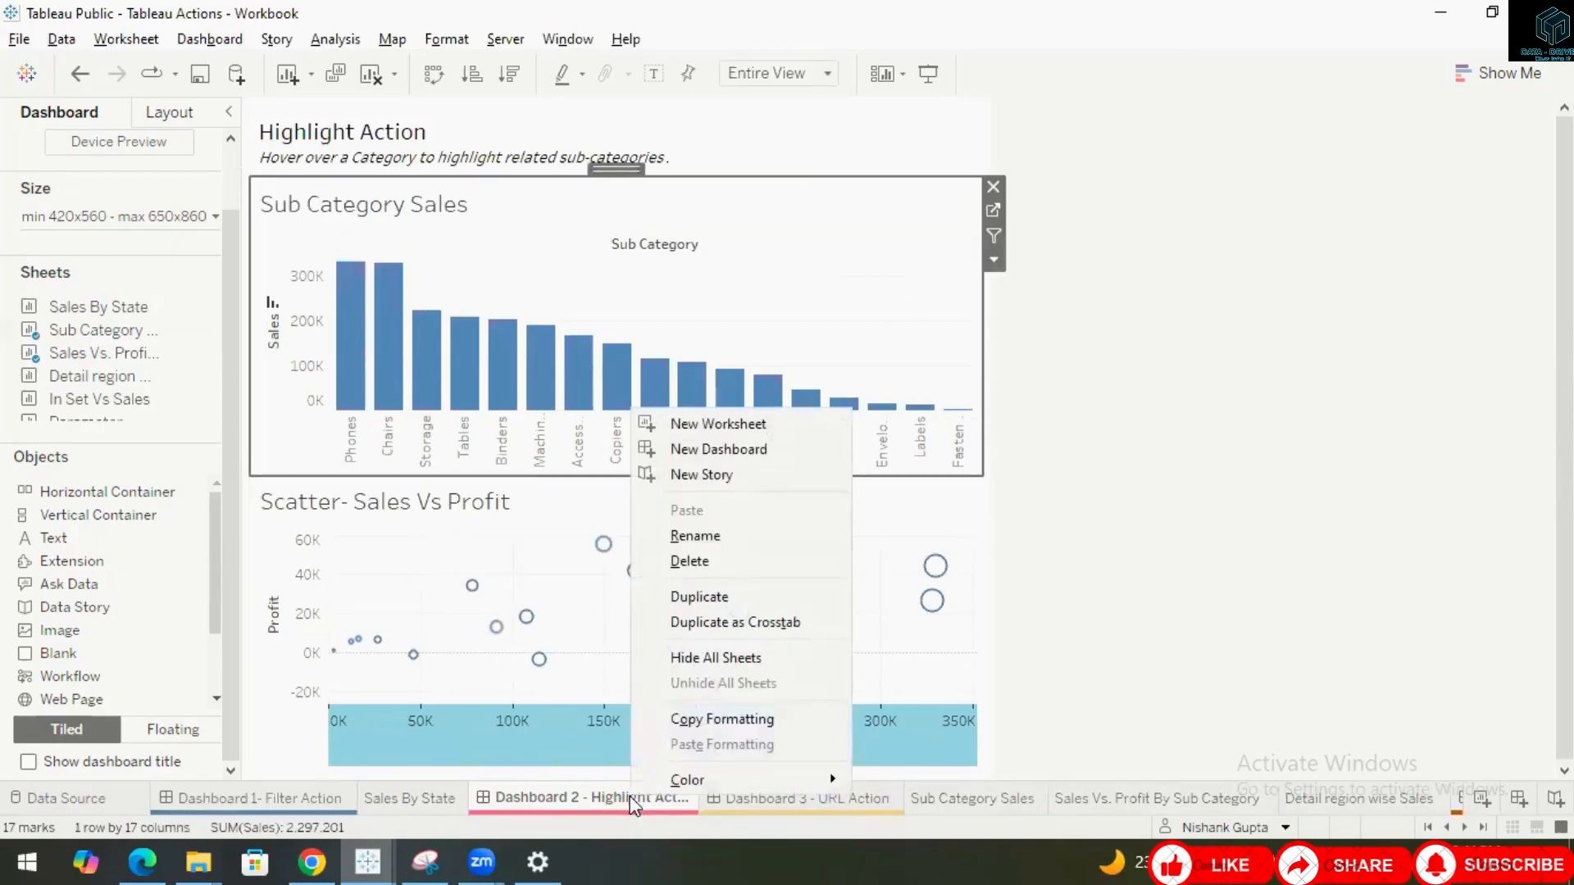
left_click(1135, 587)
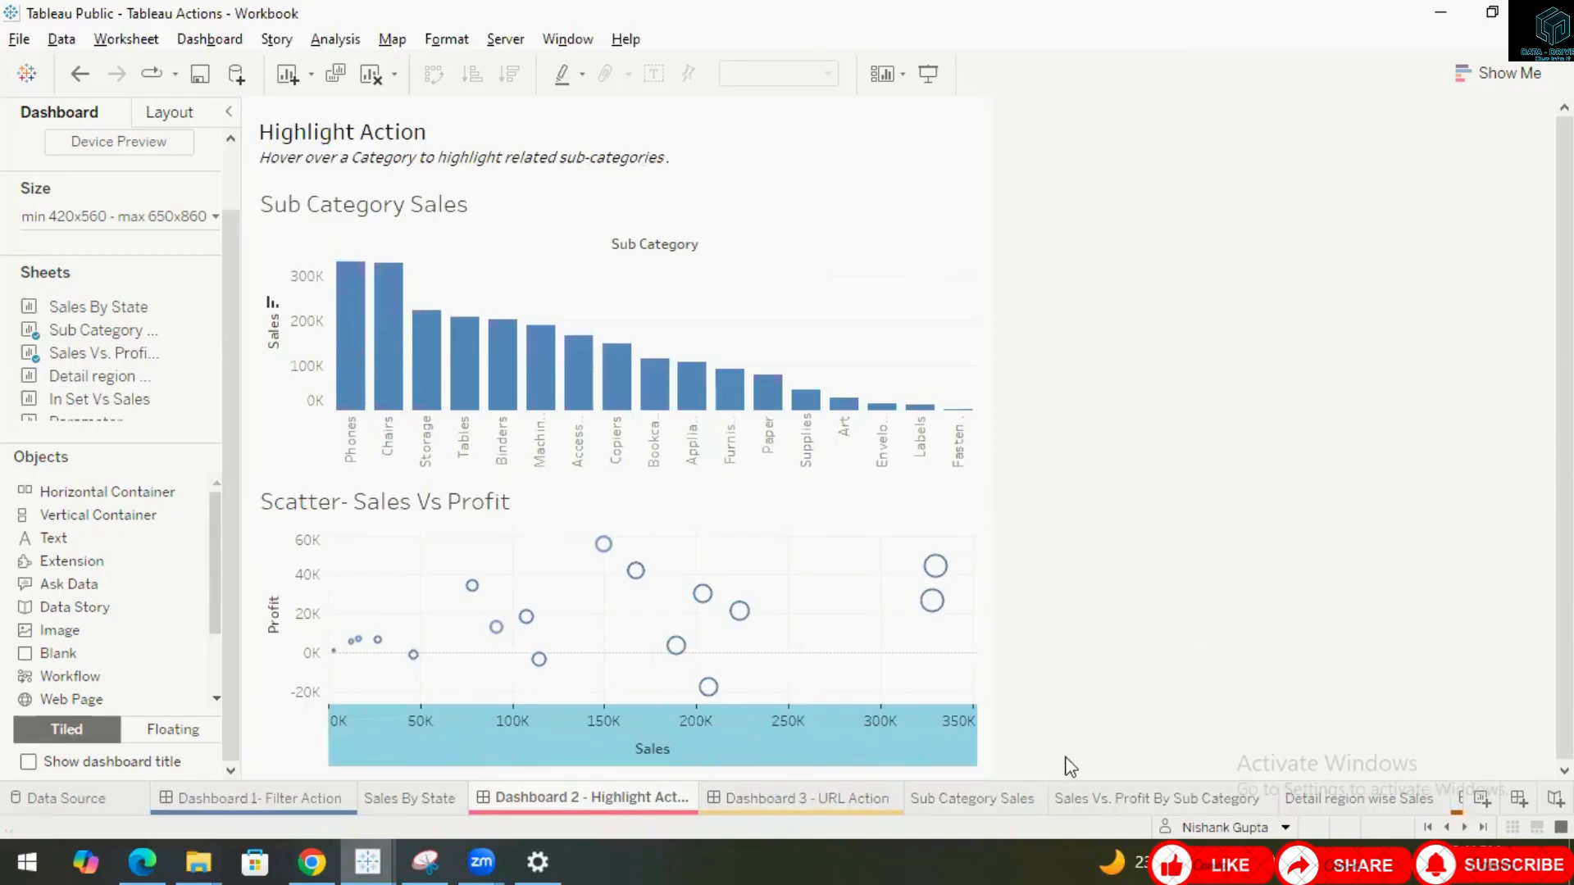
left_click(892, 223)
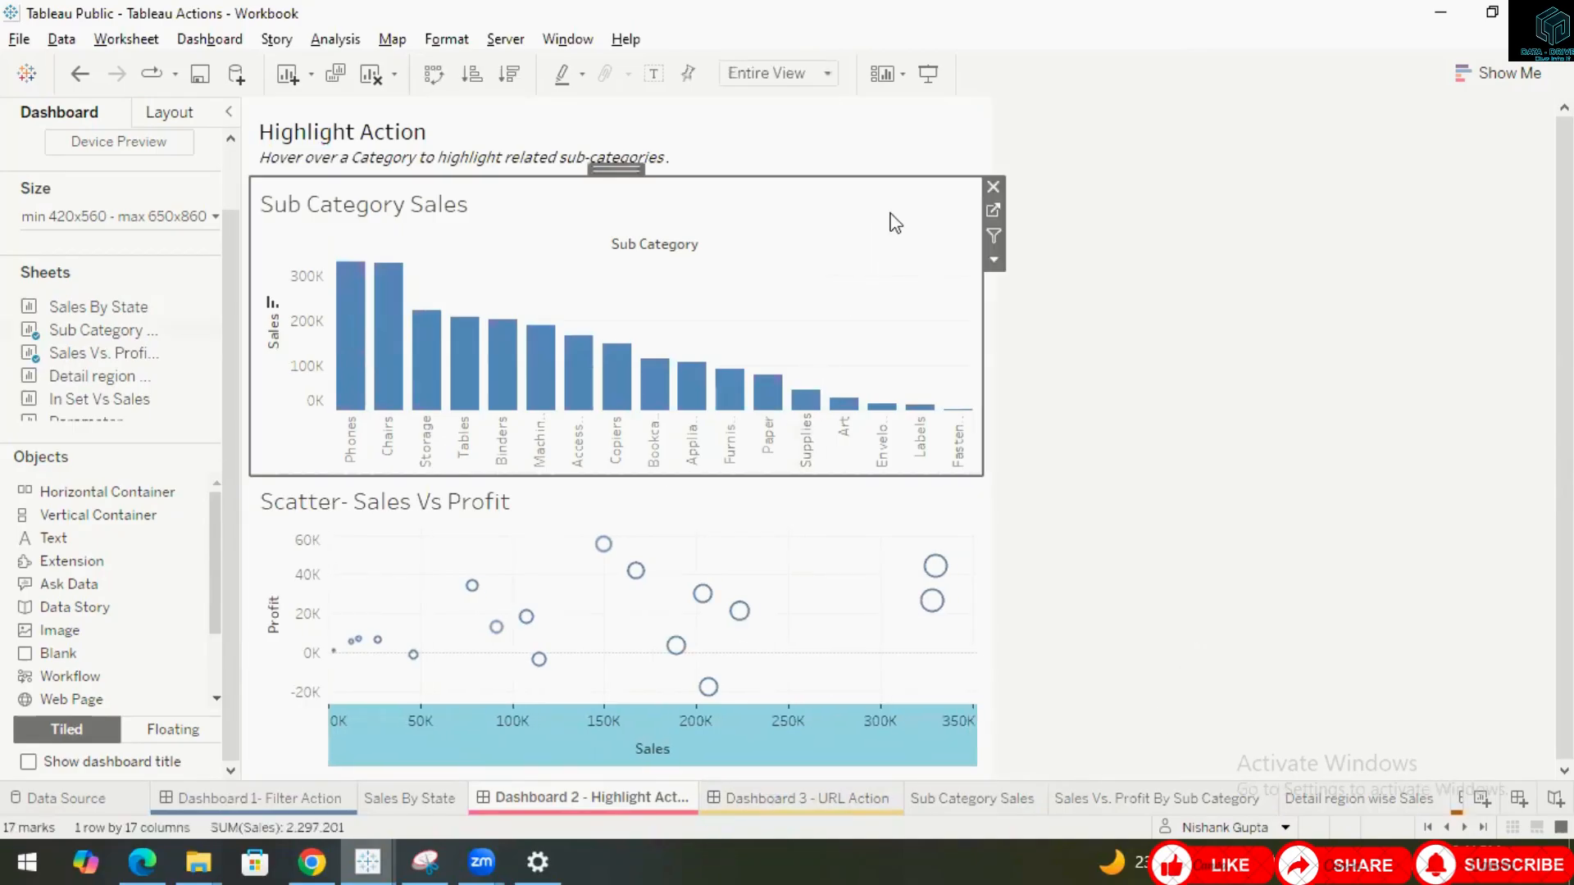
left_click(994, 210)
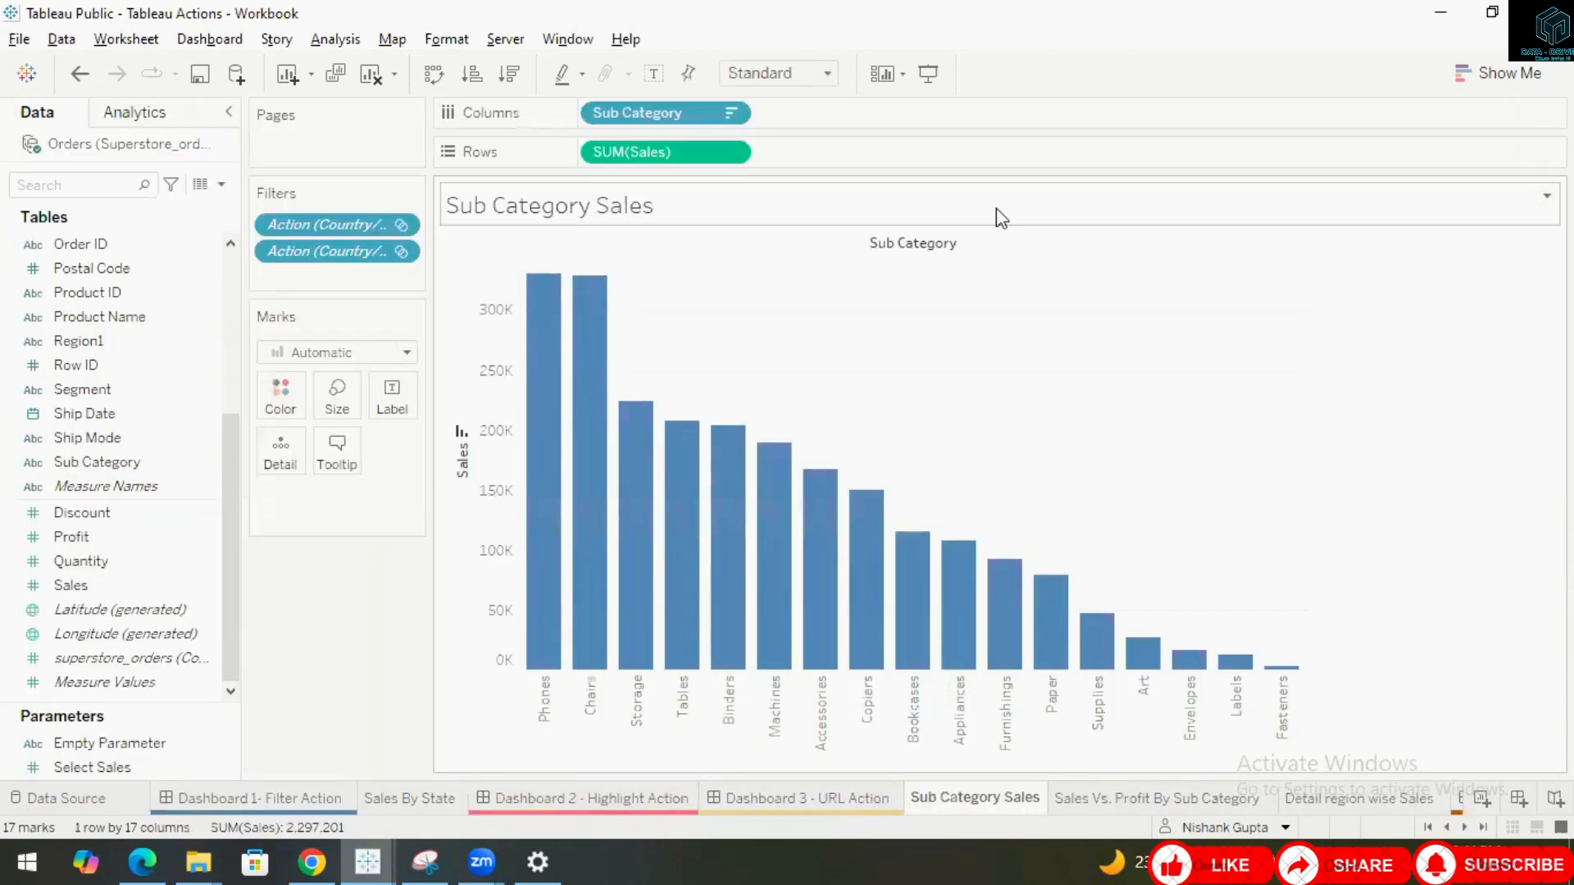
left_click(579, 790)
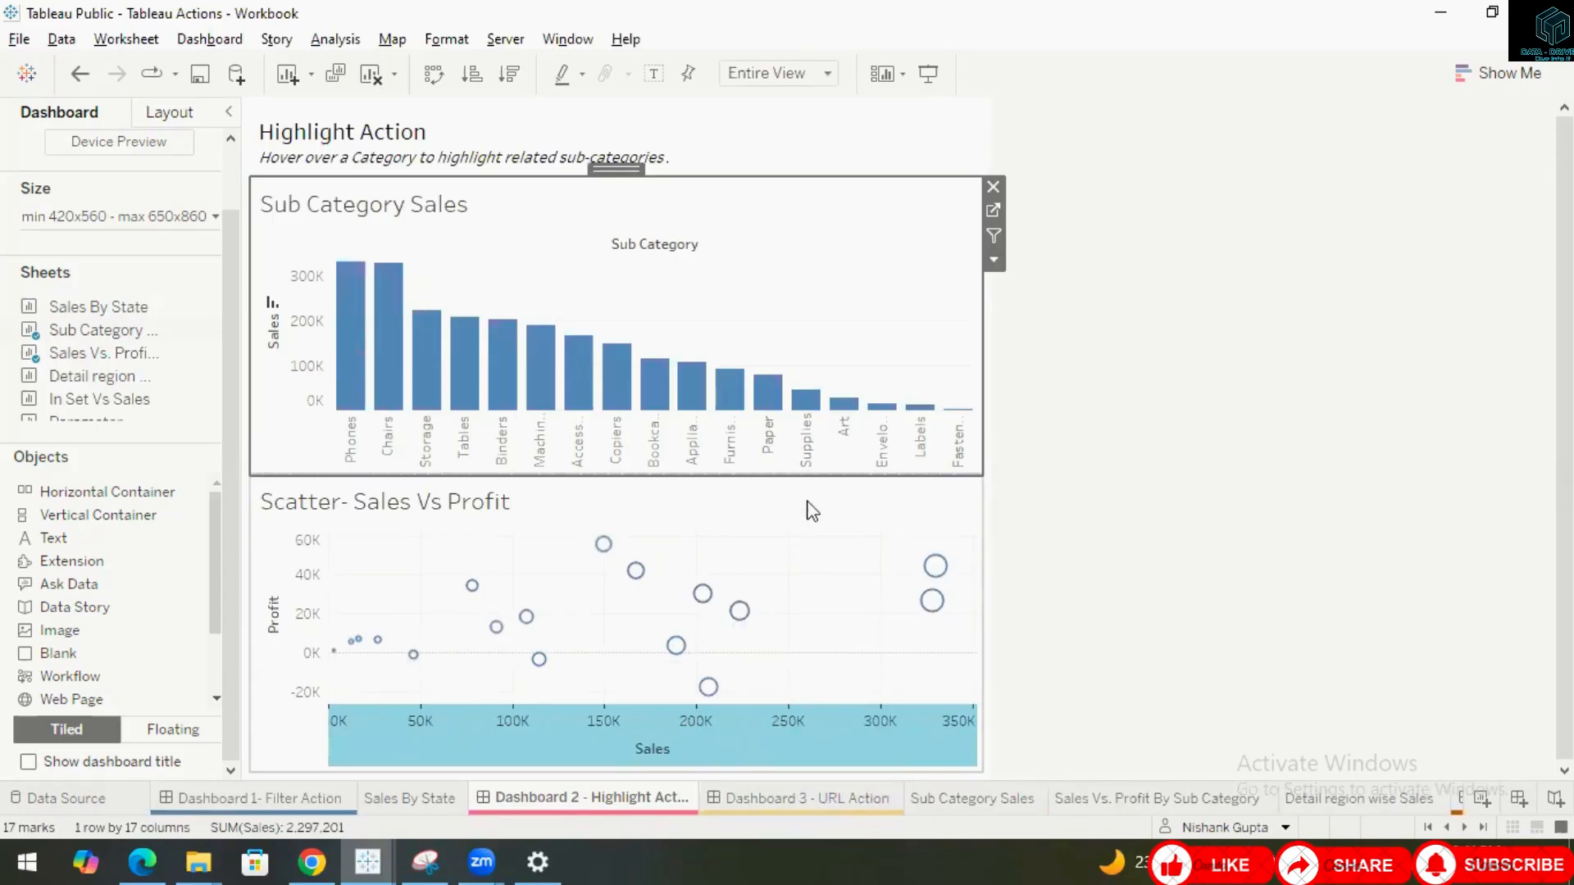
Review the Filter2 hover action's settings and test it by hovering over sub-category bars.
mouse_move(352, 316)
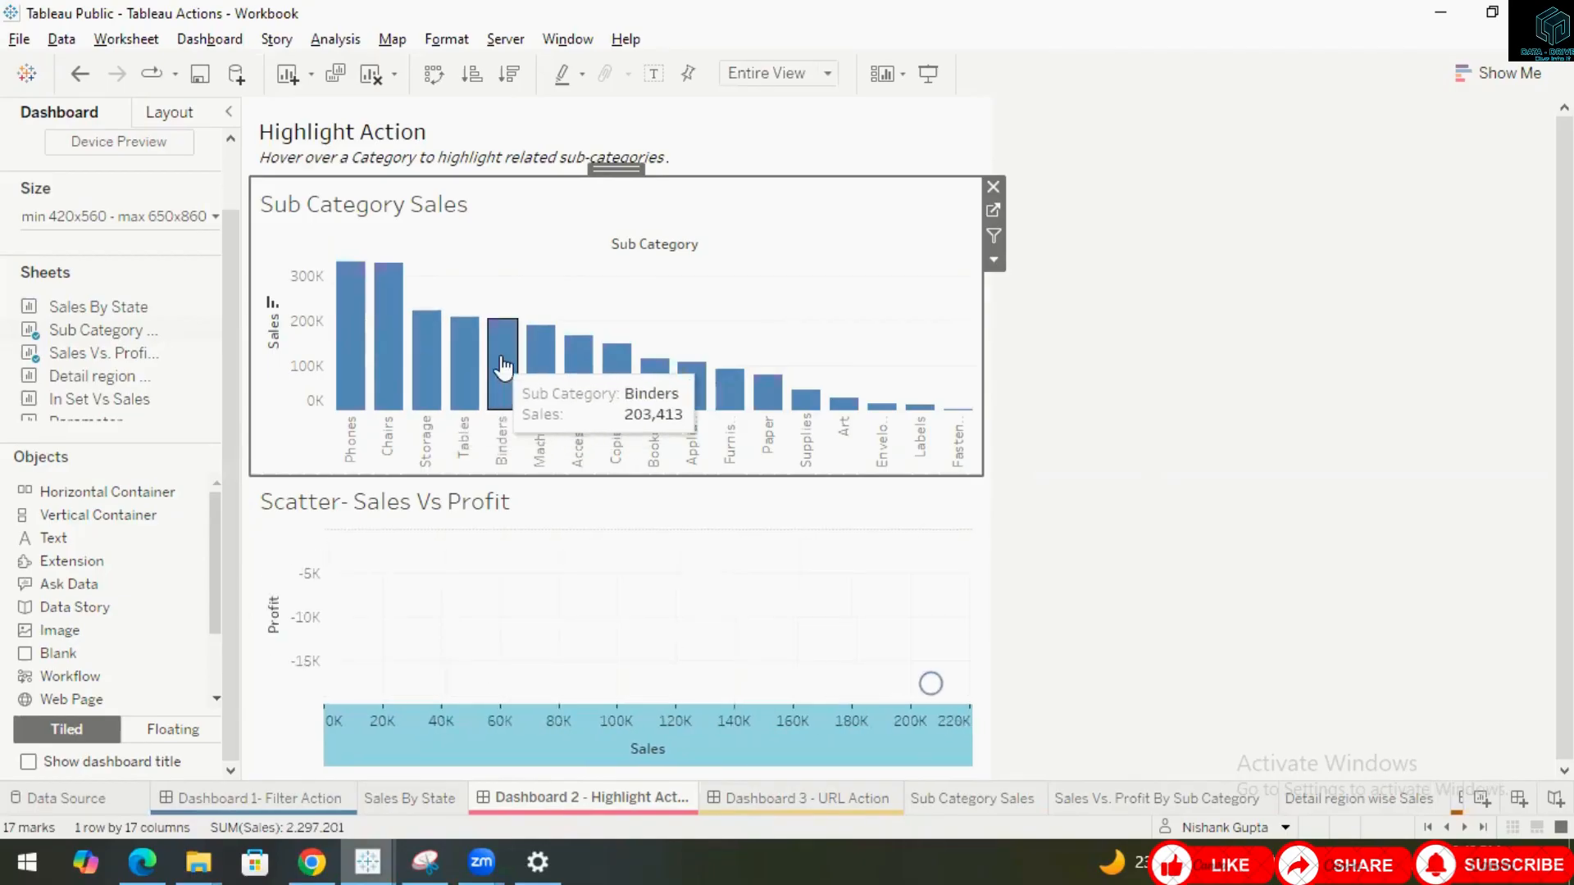
left_click(203, 41)
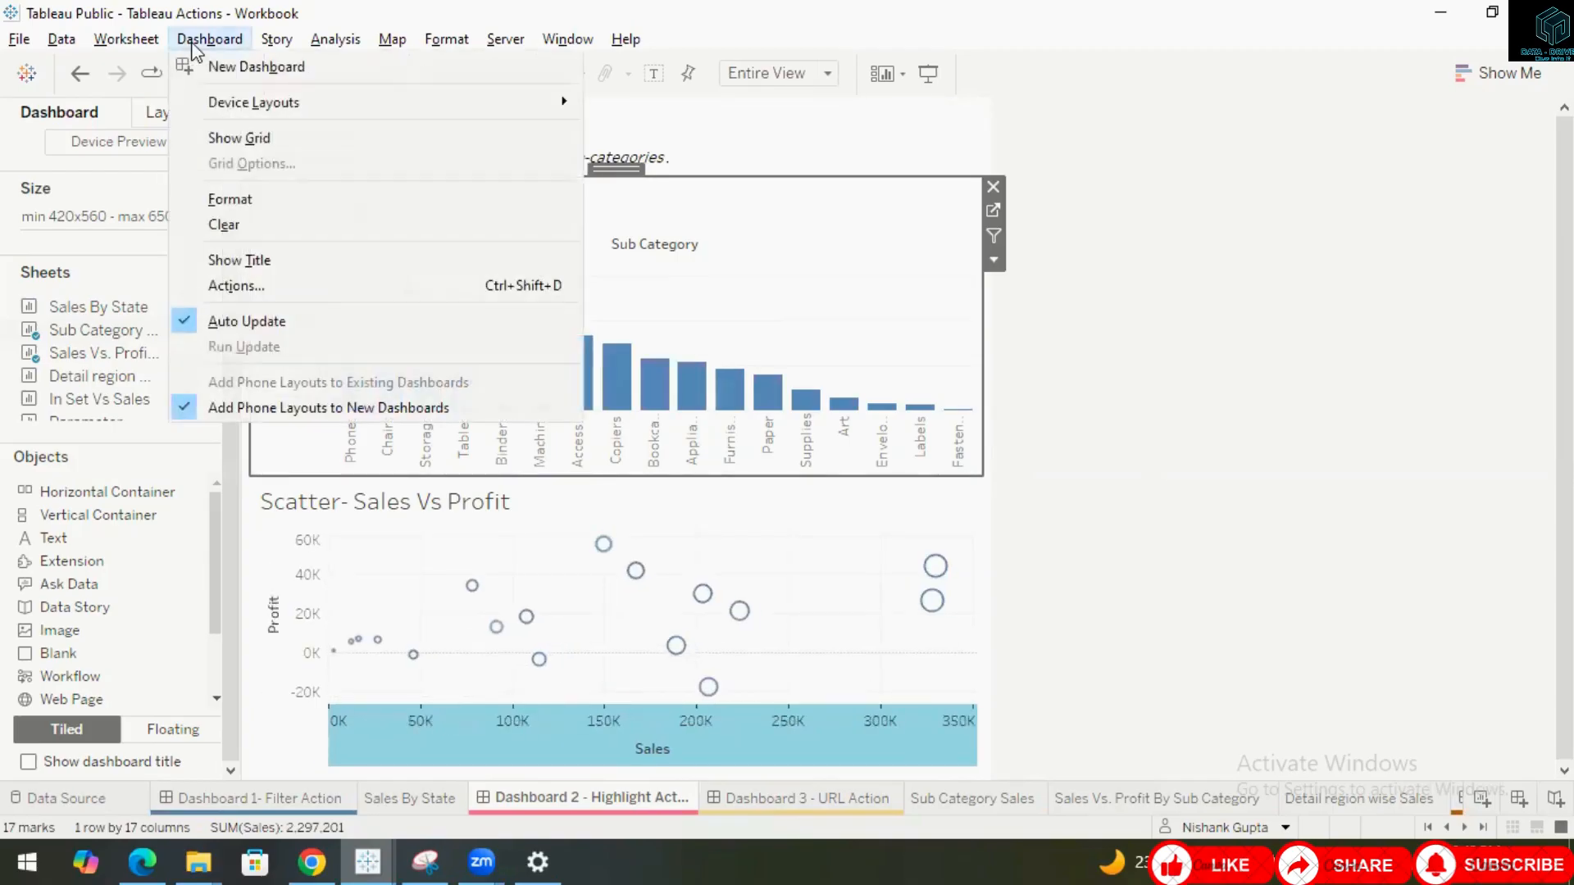
left_click(241, 292)
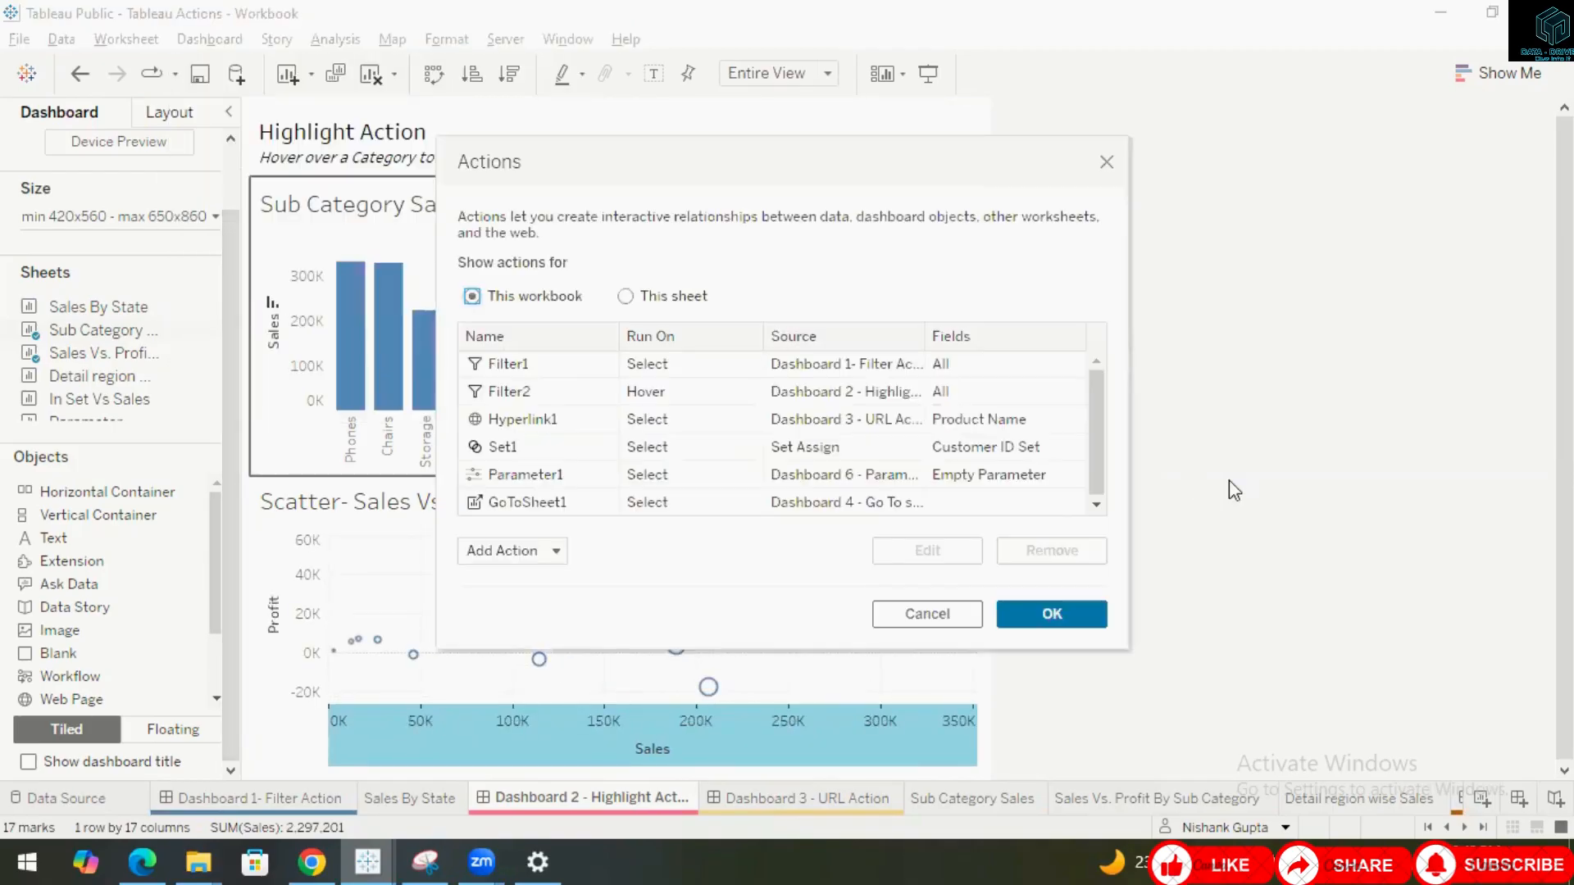
left_click(534, 392)
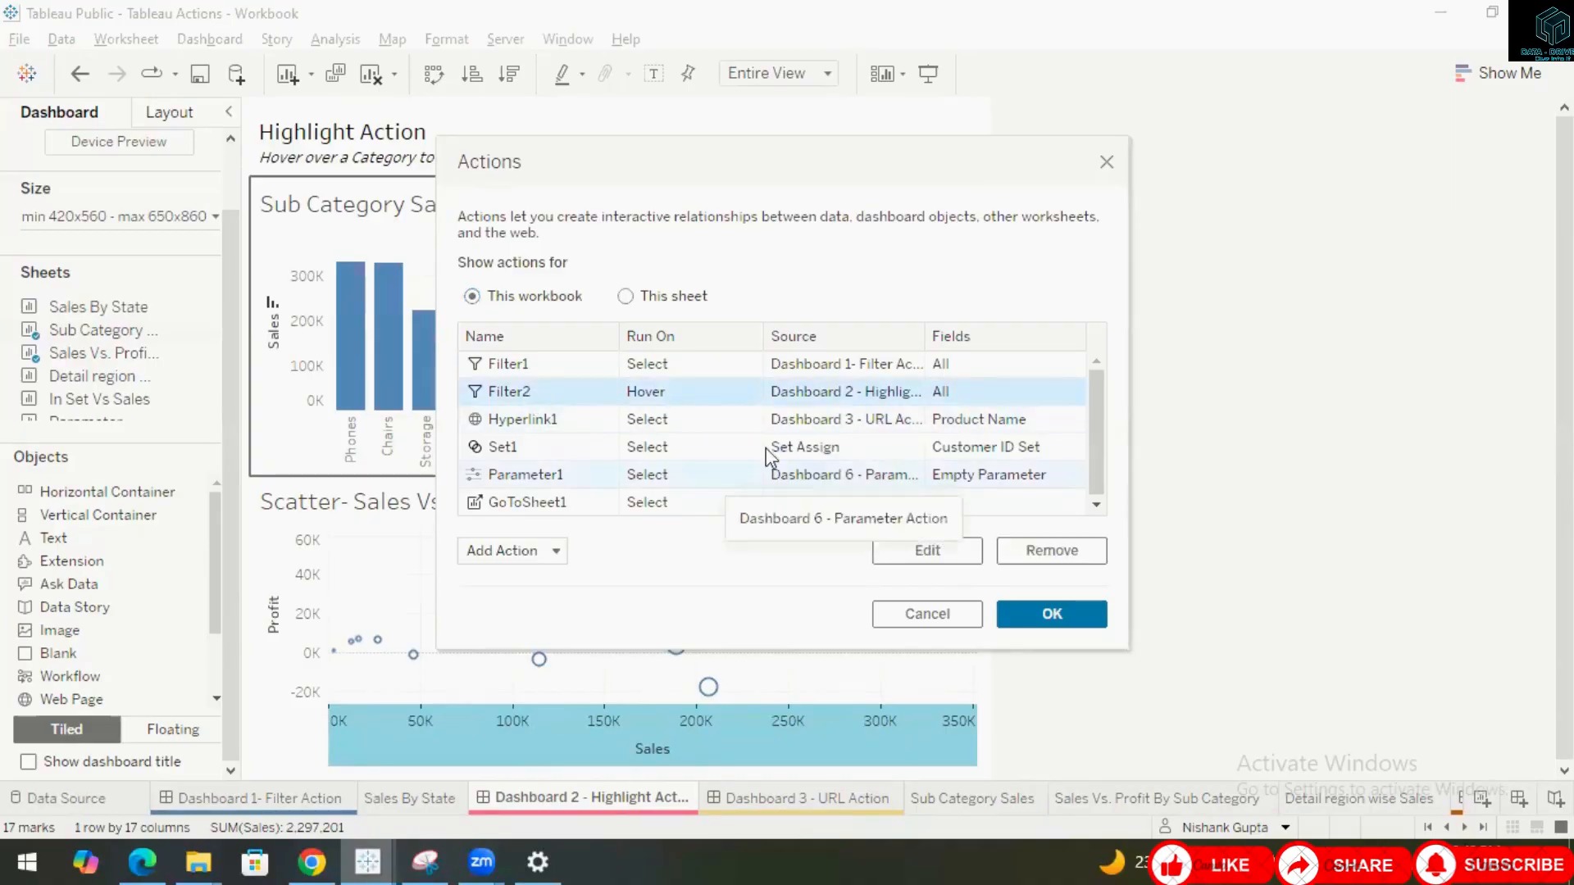
left_click(937, 560)
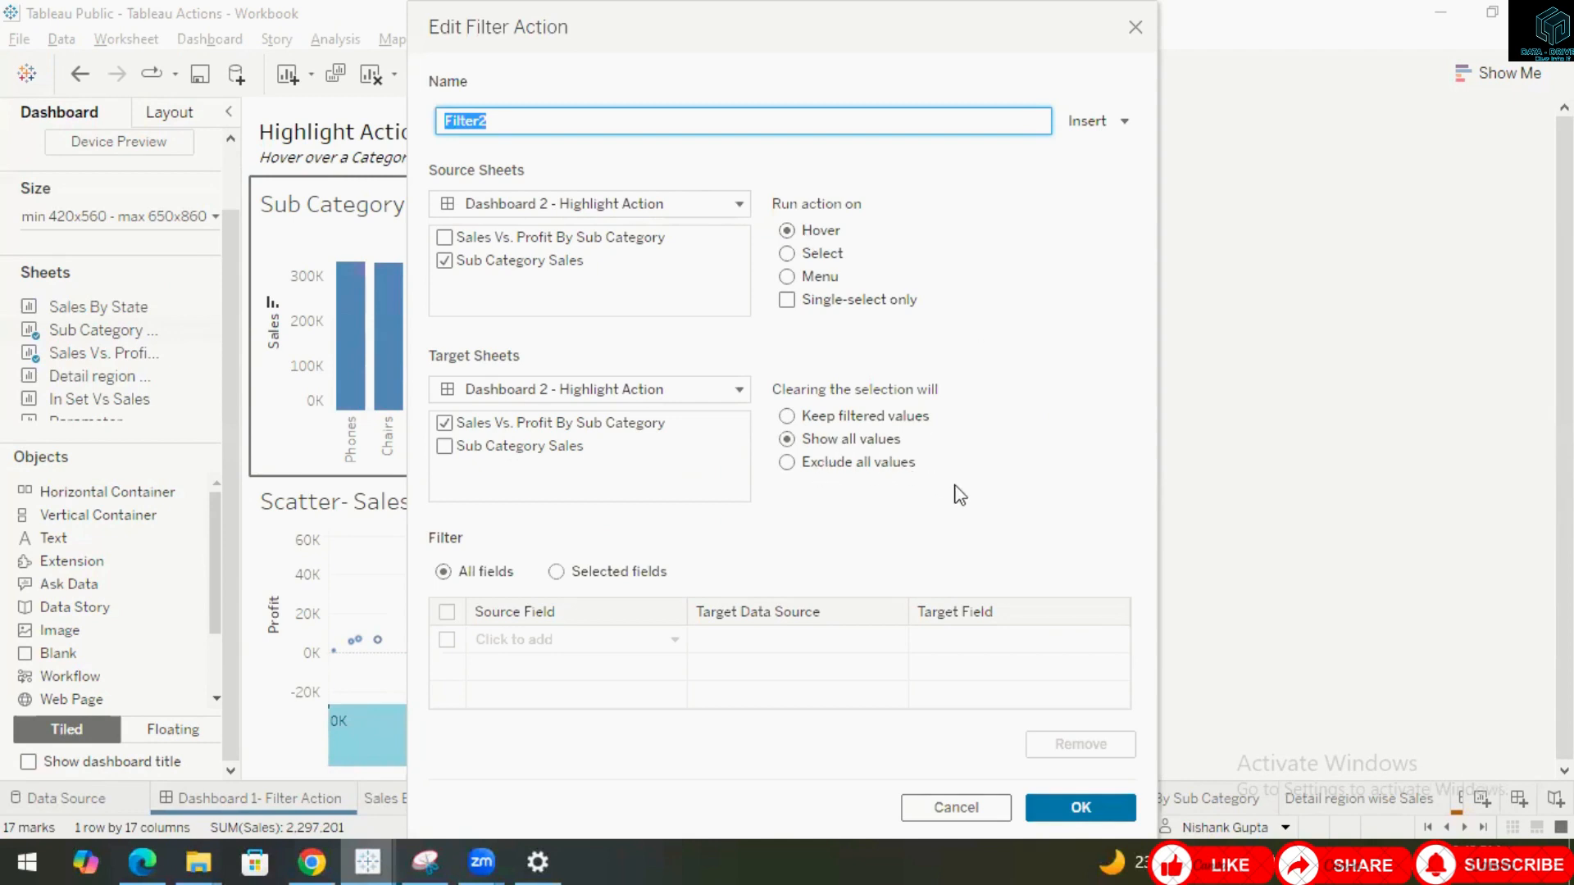
left_click(1081, 809)
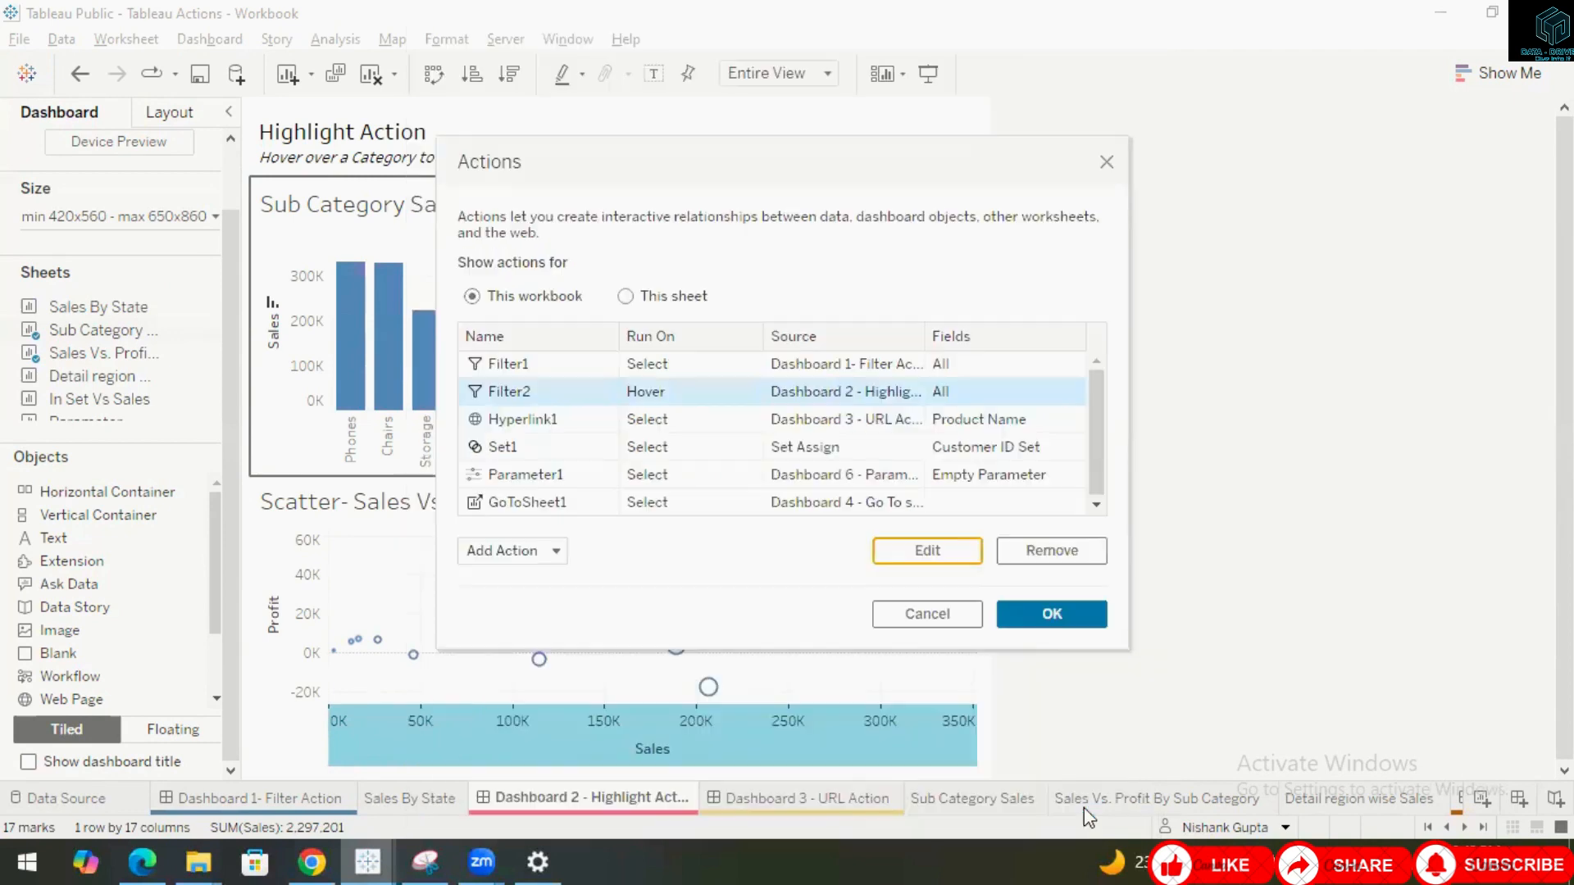
left_click(1035, 614)
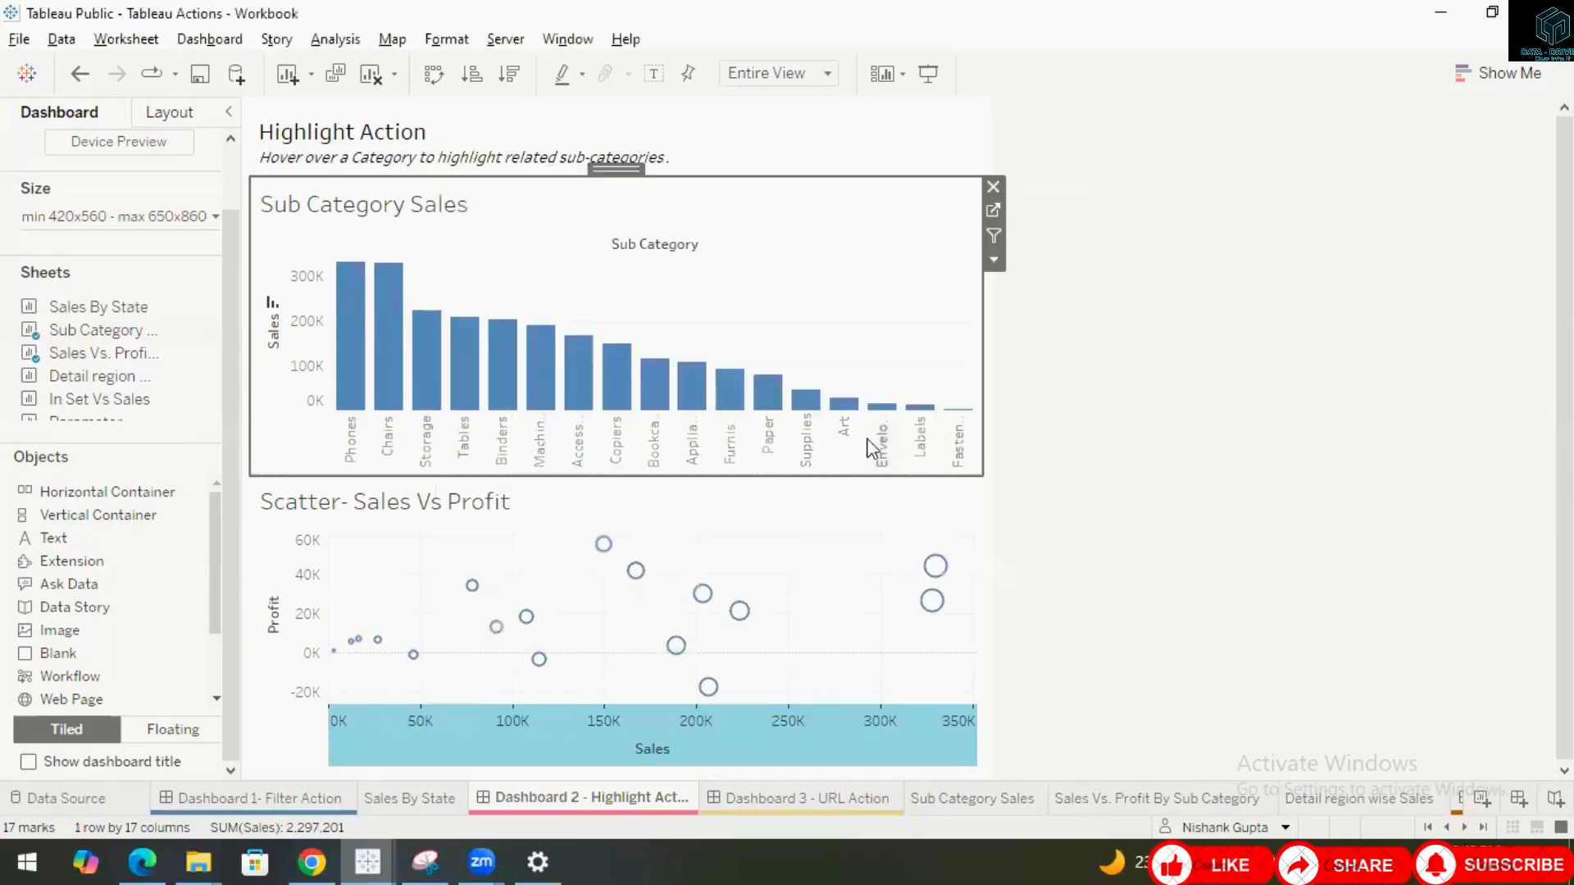
mouse_move(845, 414)
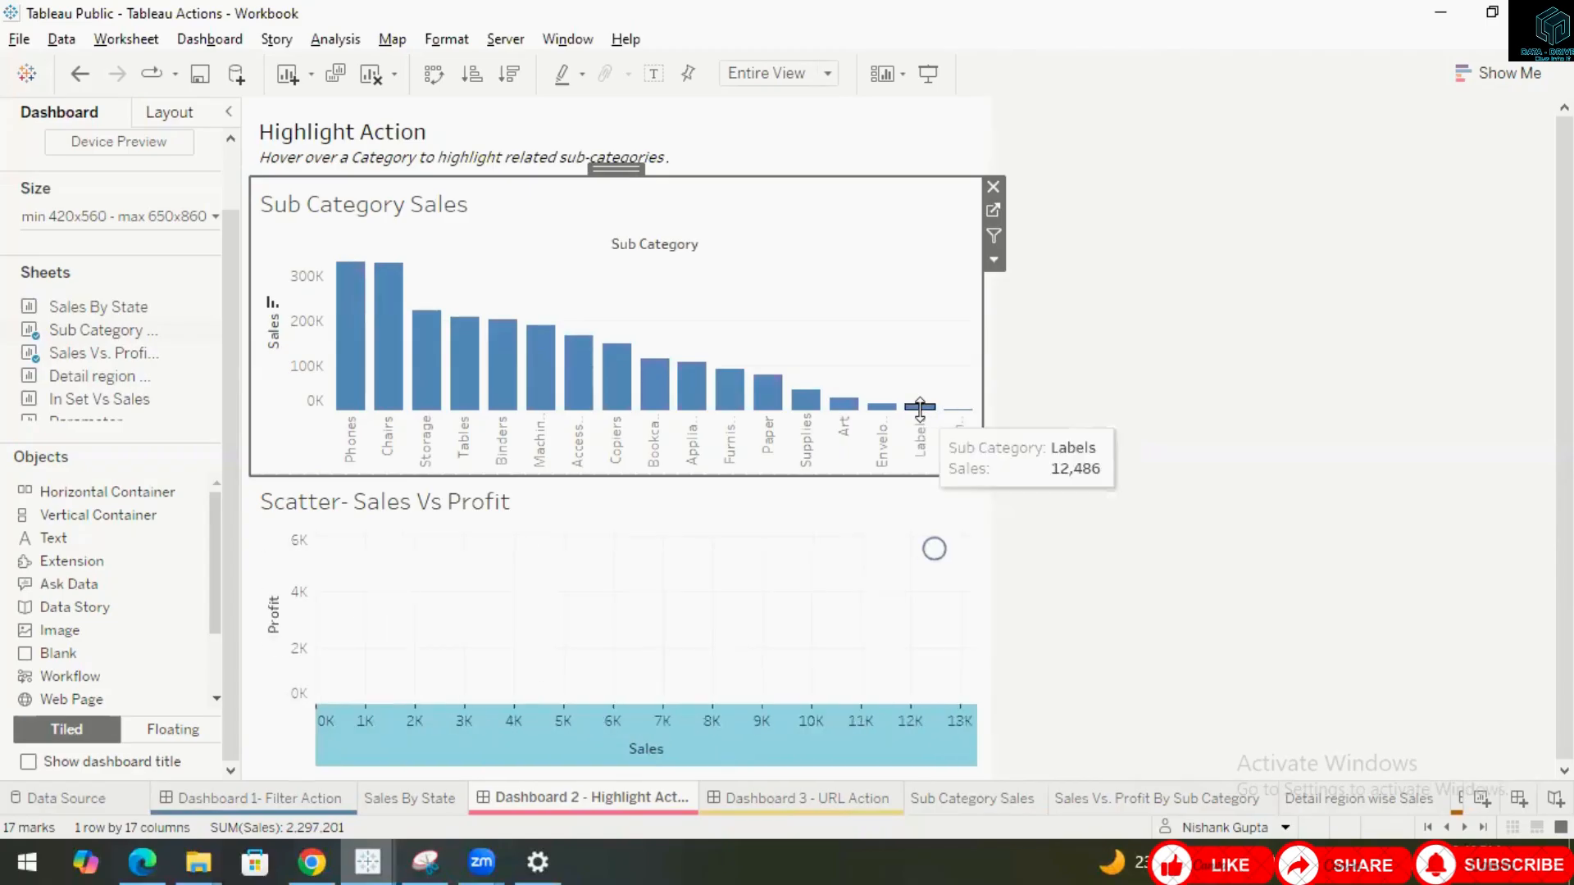
mouse_move(592, 396)
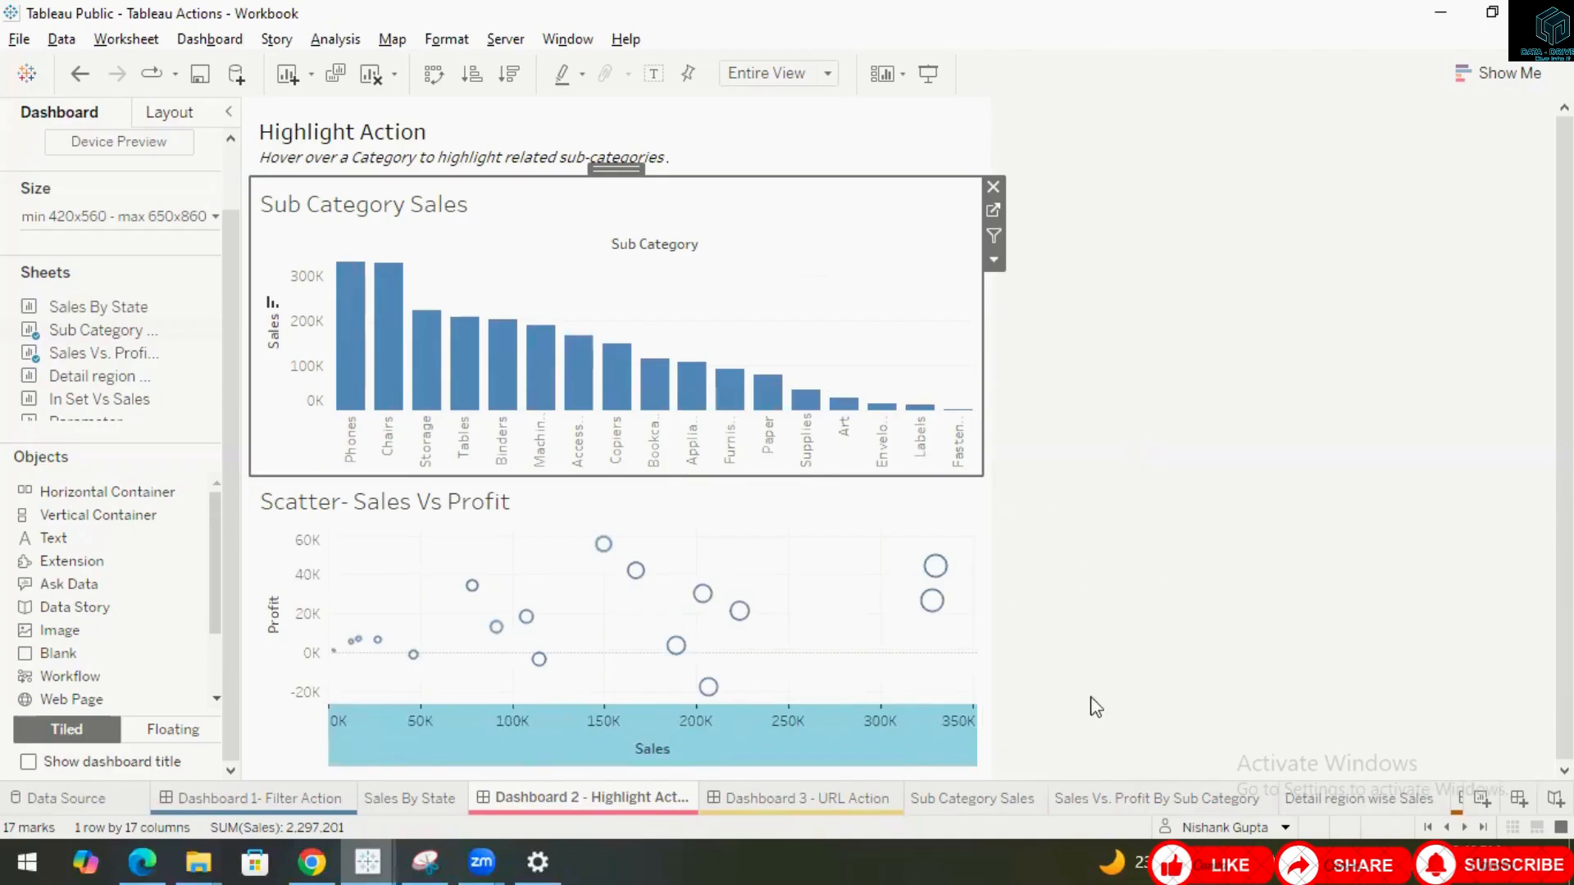
Switch to Dashboard 3 - URL Action and unhide all of its sheets.
mouse_move(784, 803)
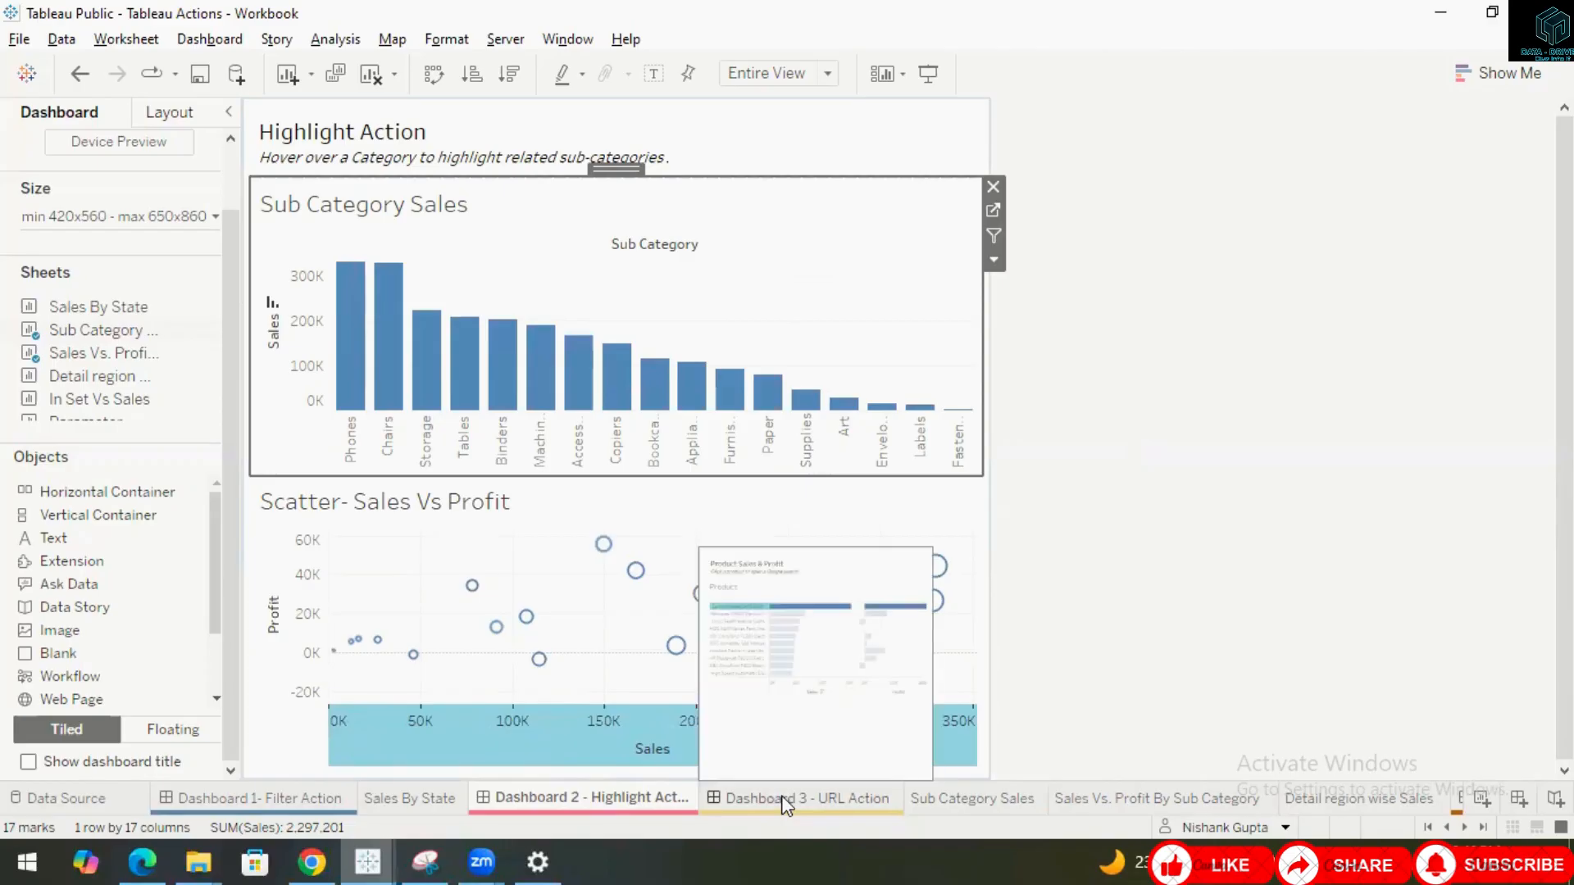
left_click(784, 801)
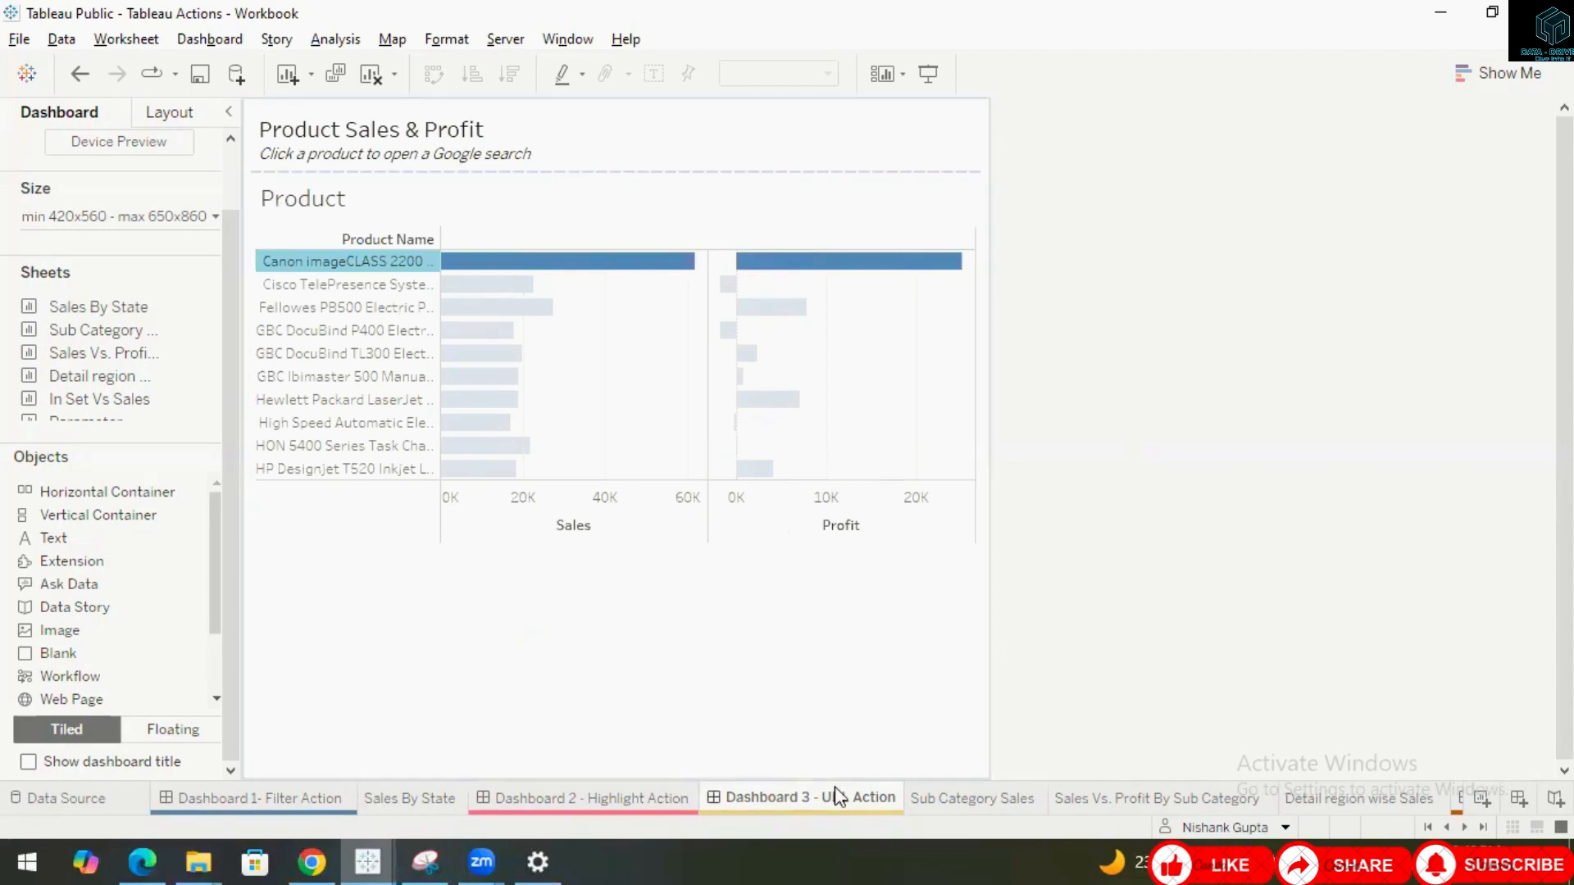
left_click(787, 655)
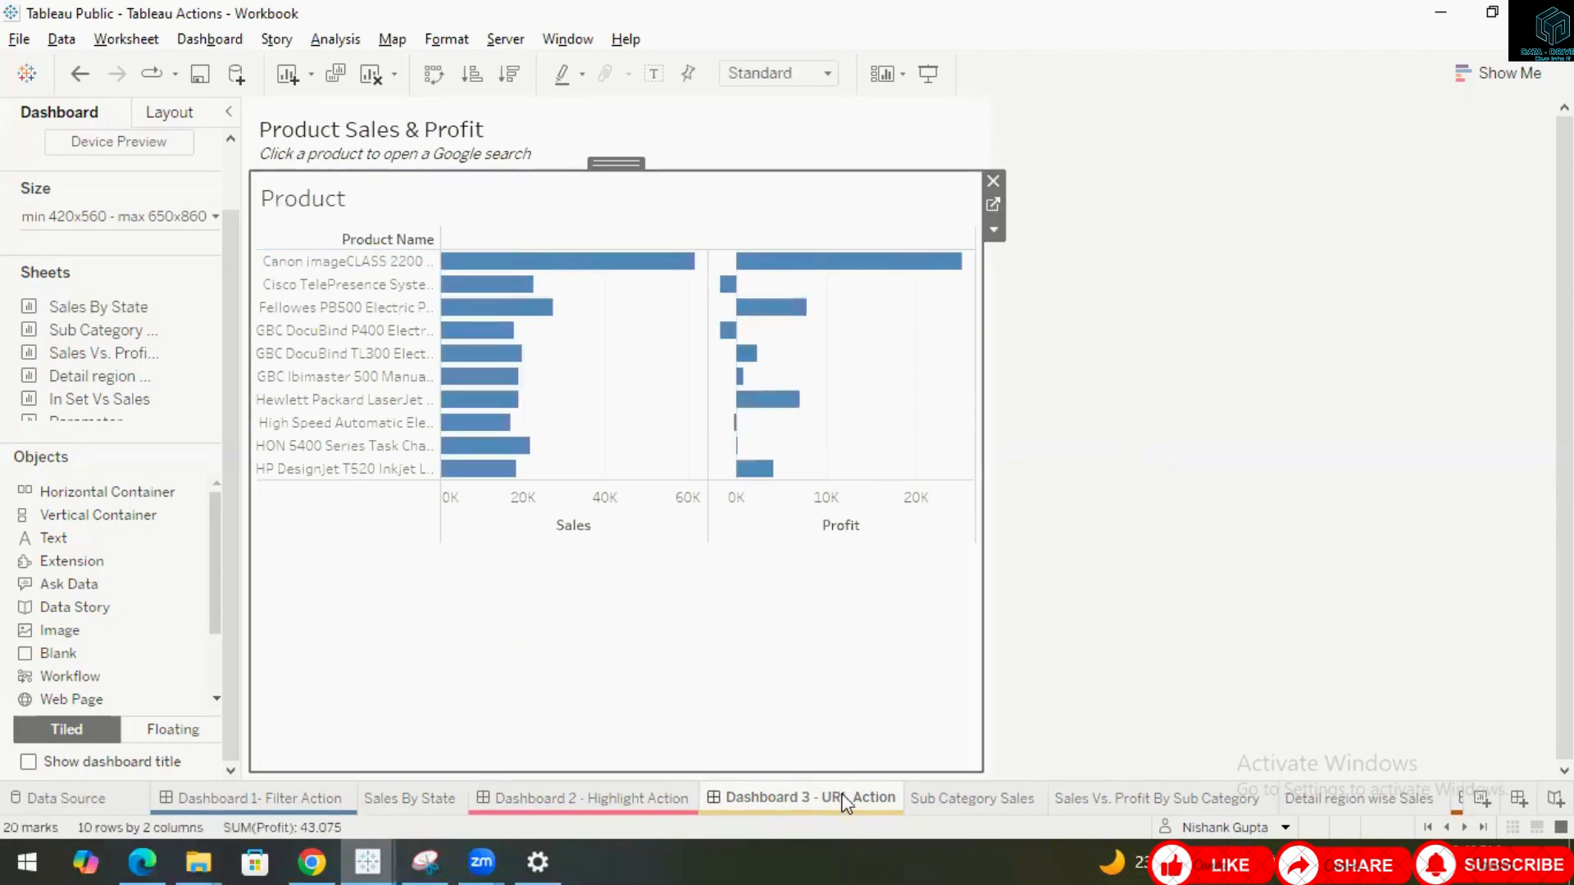
right_click(846, 802)
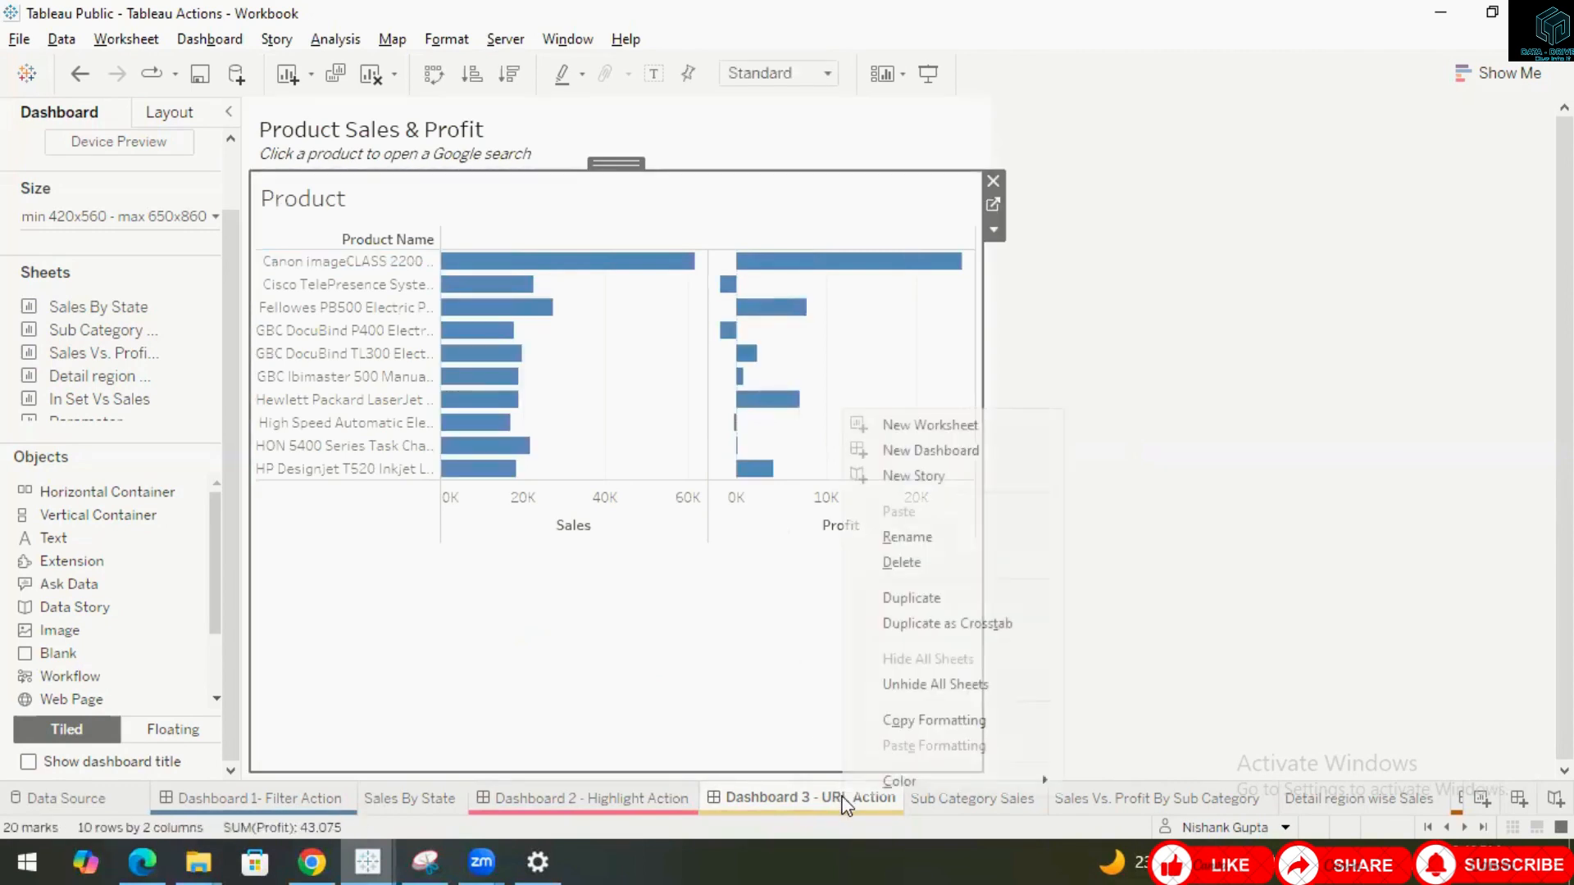
left_click(887, 687)
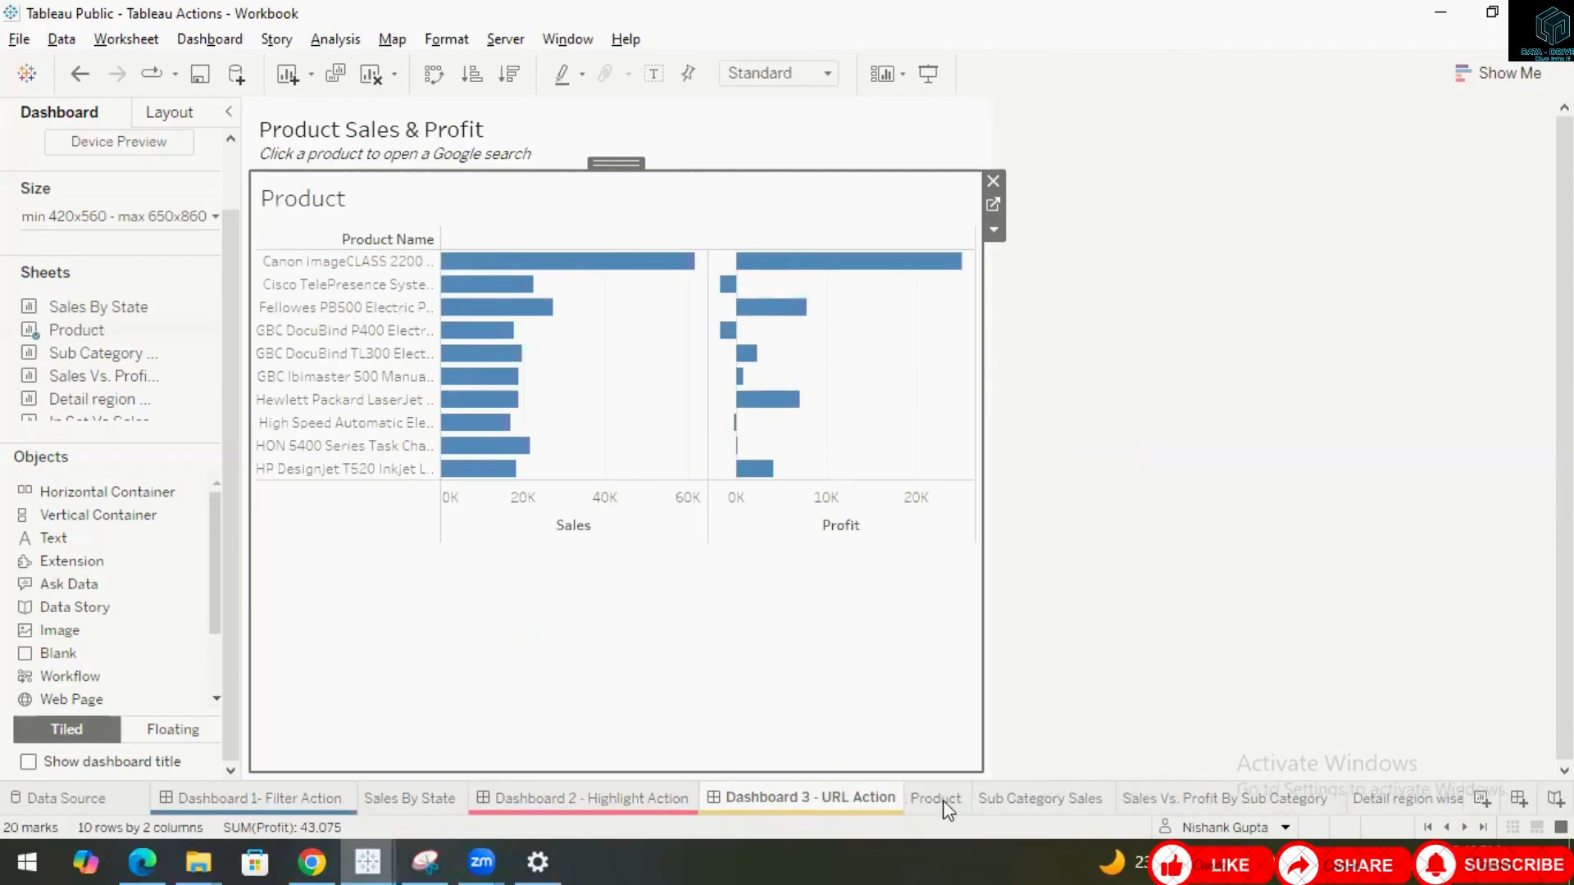
Open the Product worksheet and color the SUM(Profit) bars by Profit.
left_click(935, 799)
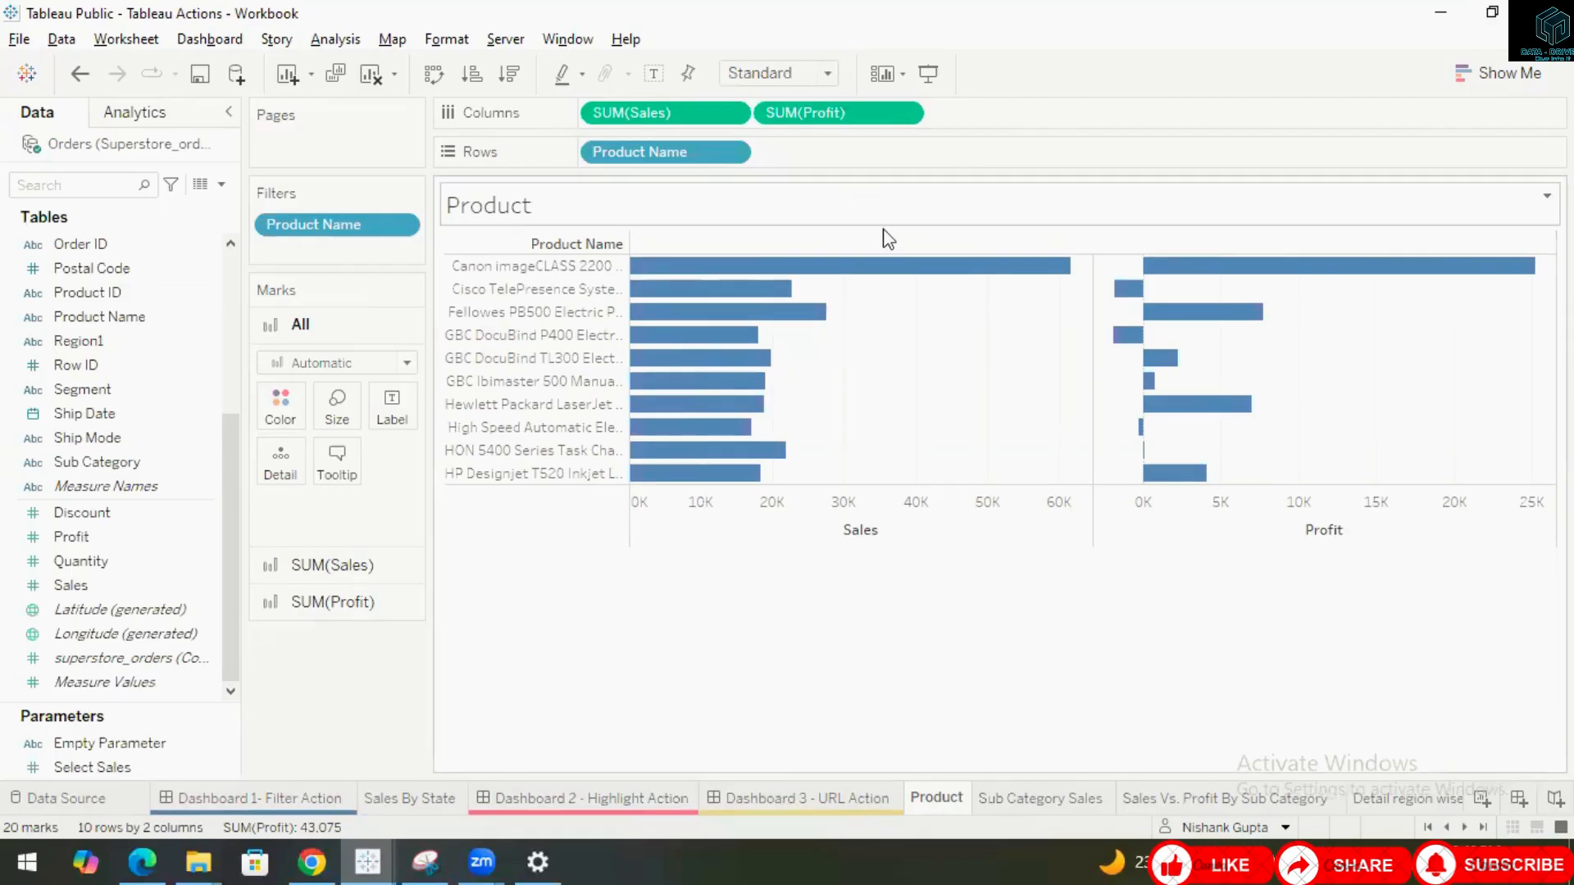
mouse_move(1188, 278)
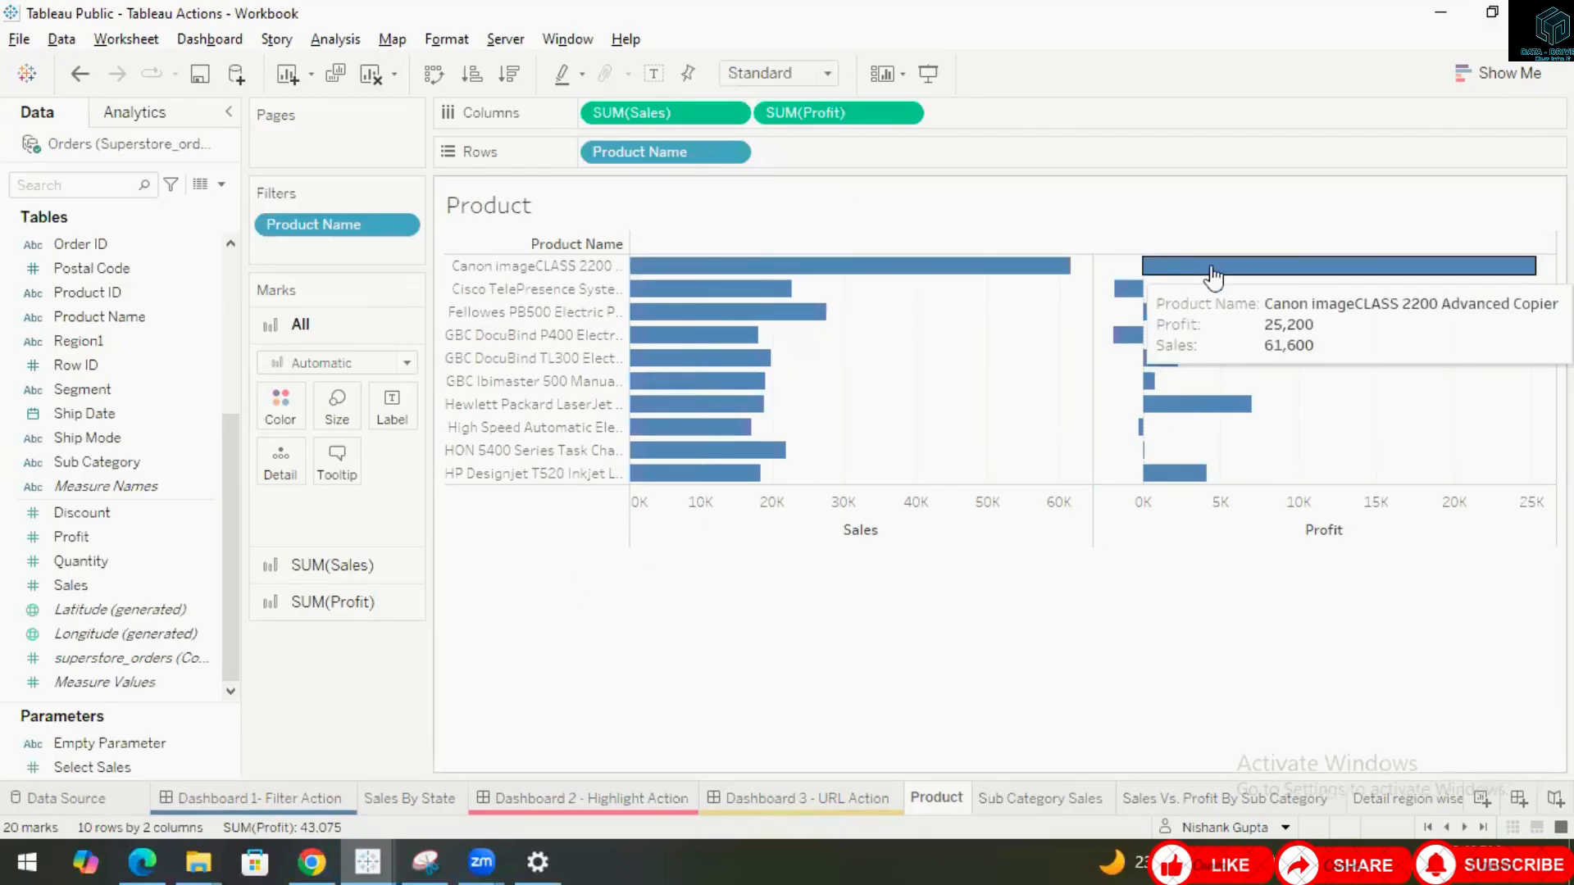
mouse_move(1121, 300)
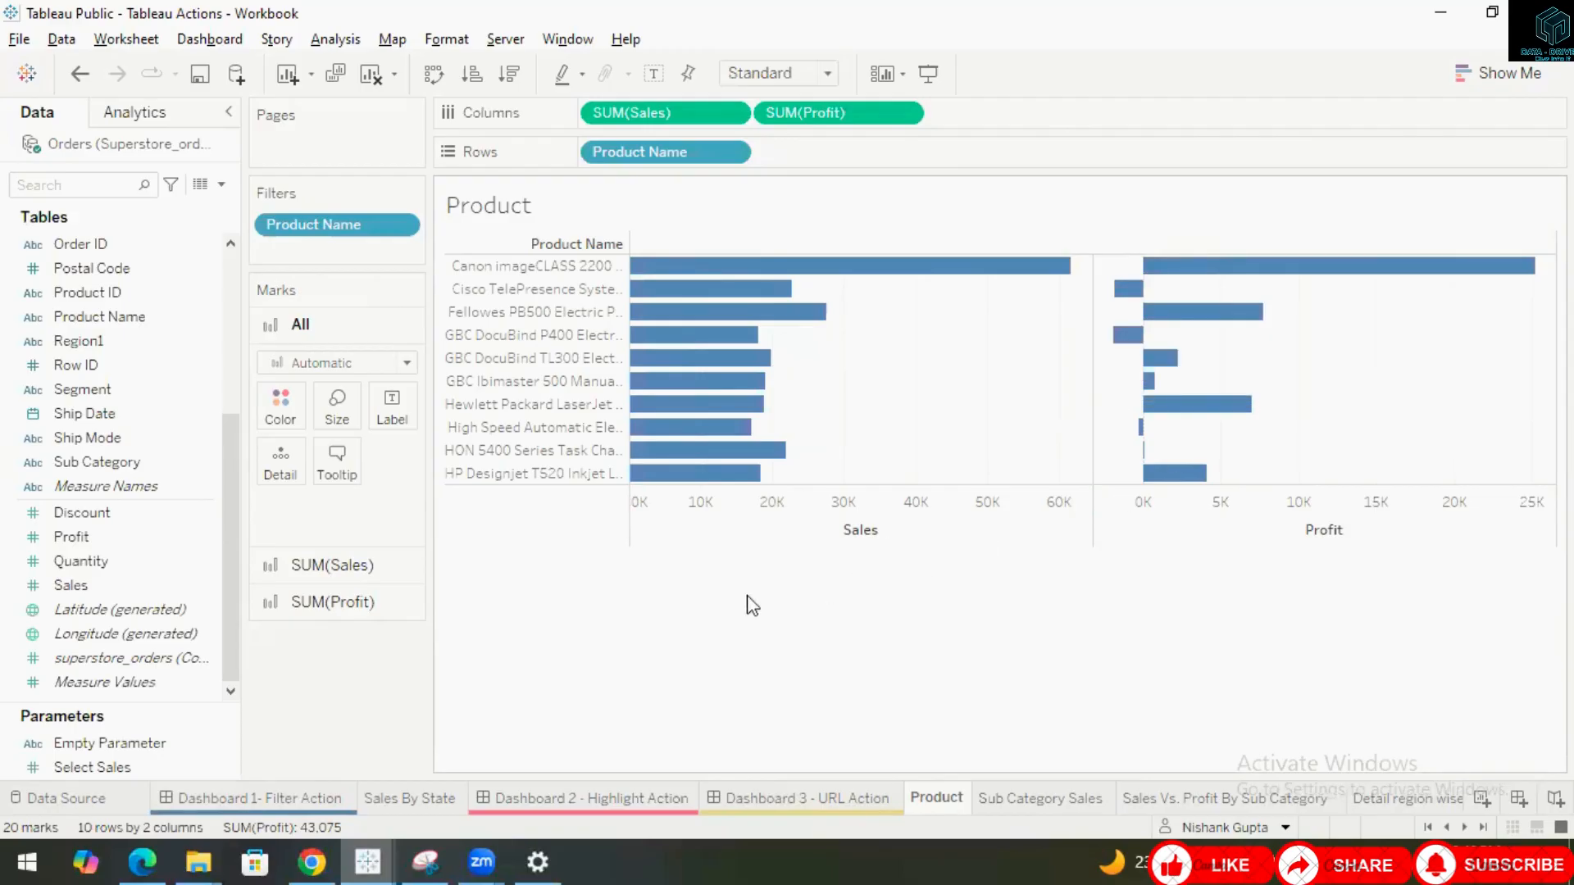
left_click(332, 604)
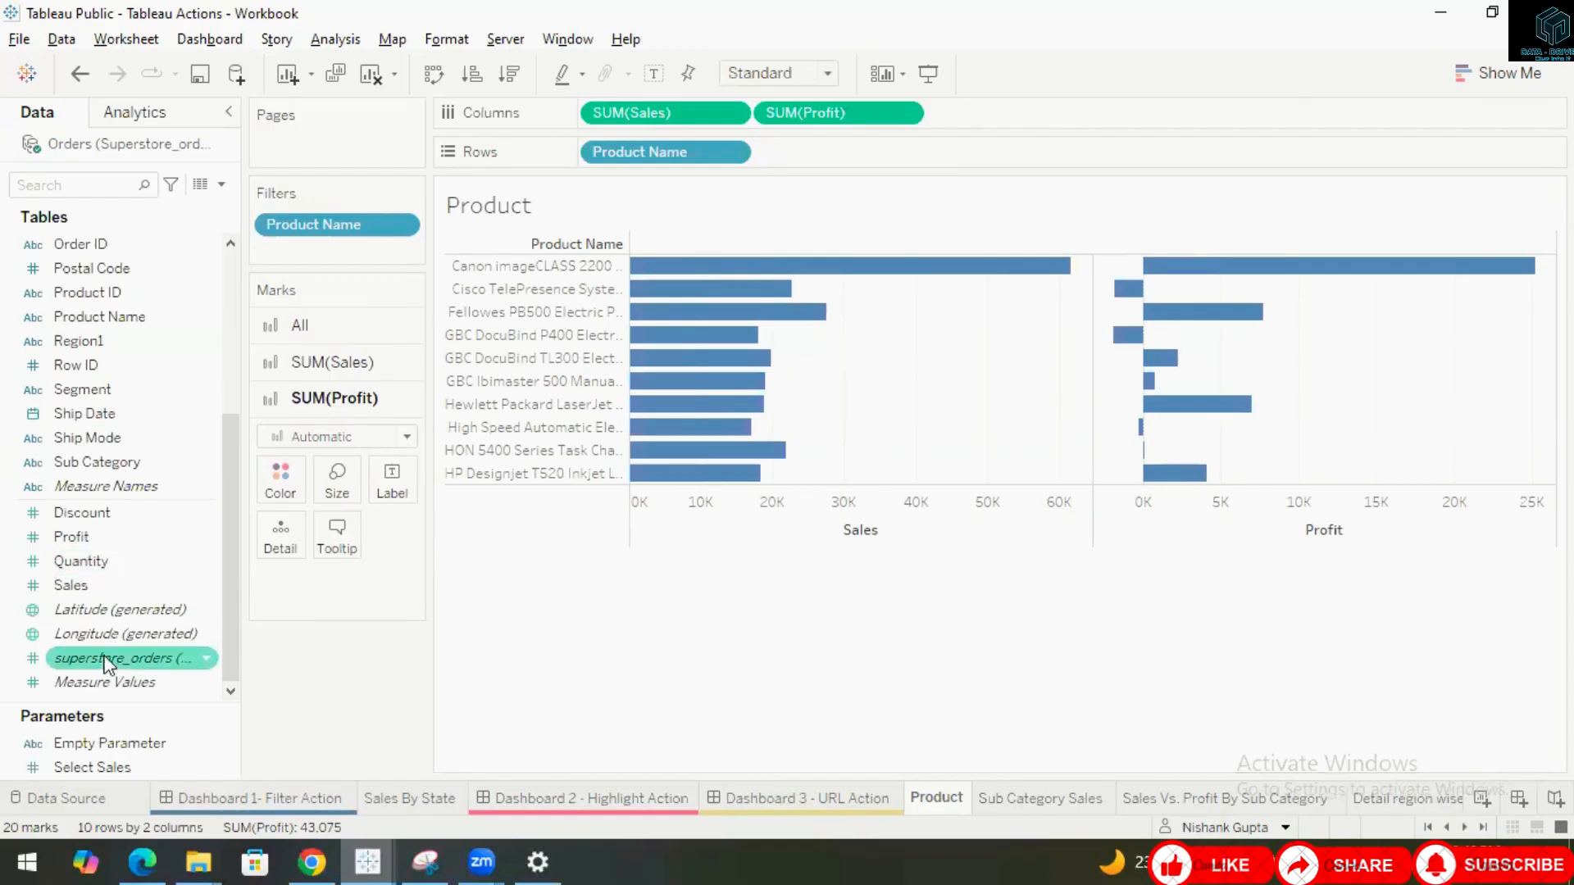
left_click_drag(61, 536, 267, 496)
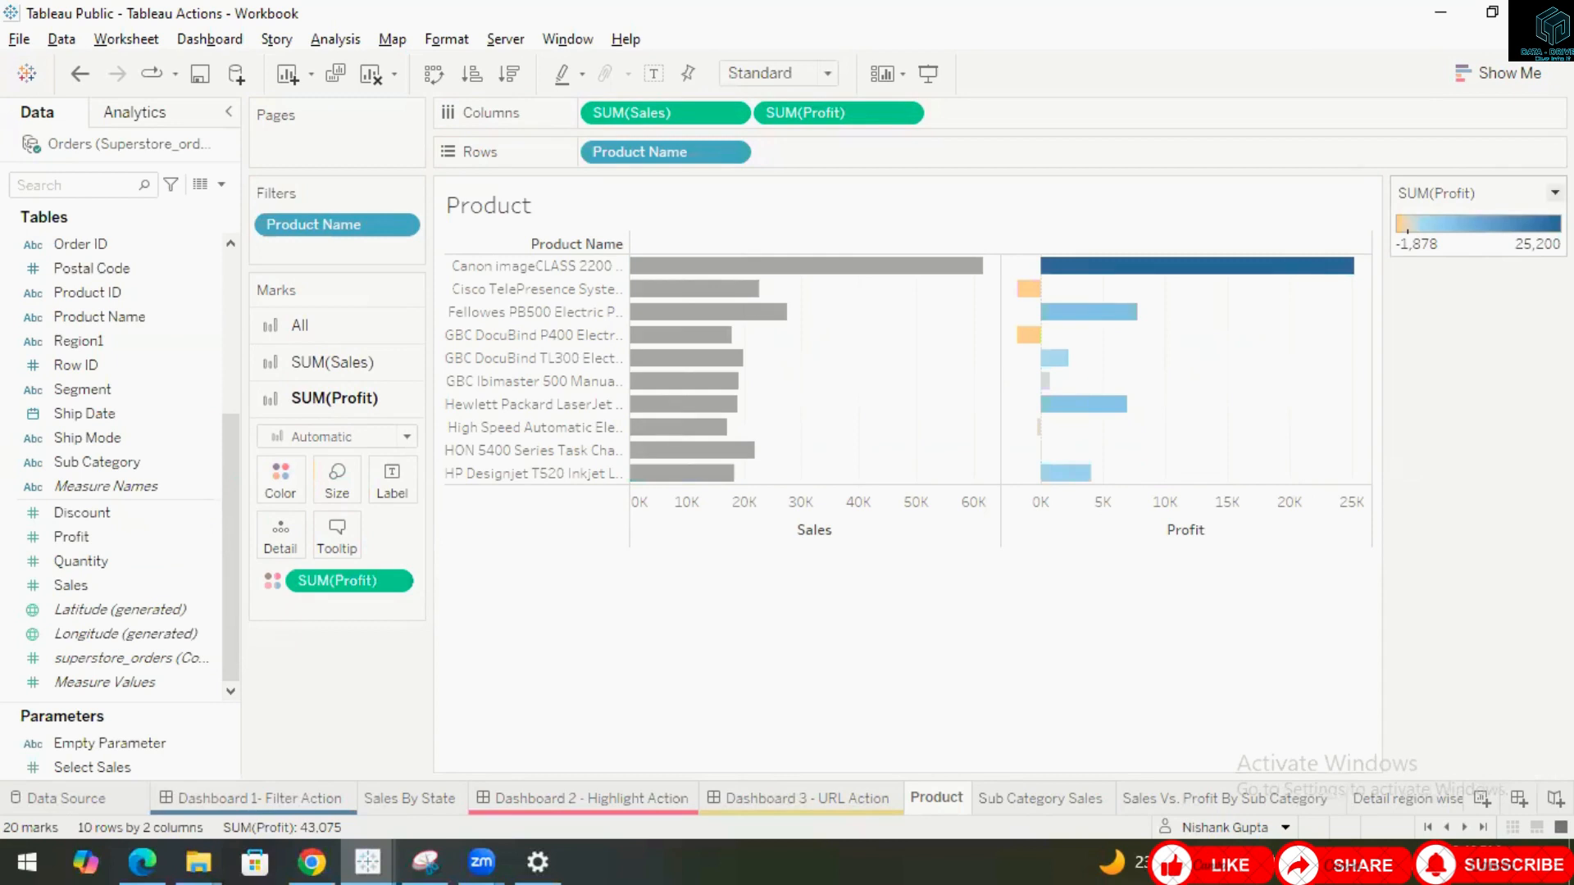
Set the Profit color legend's palette to Red-Green Diverging.
left_click(1554, 192)
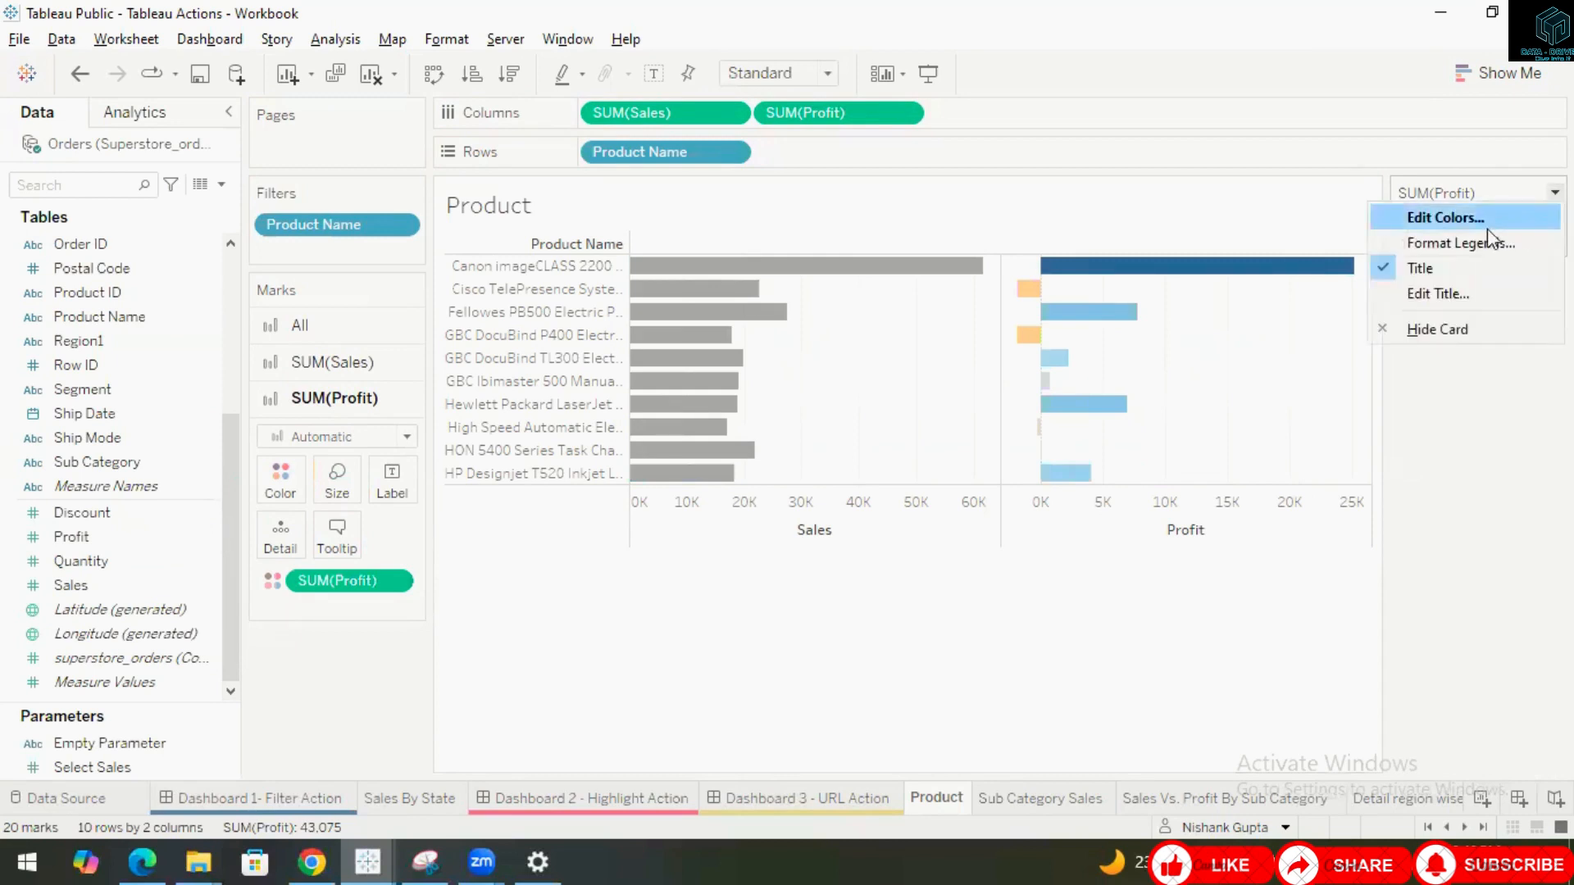
left_click(1467, 218)
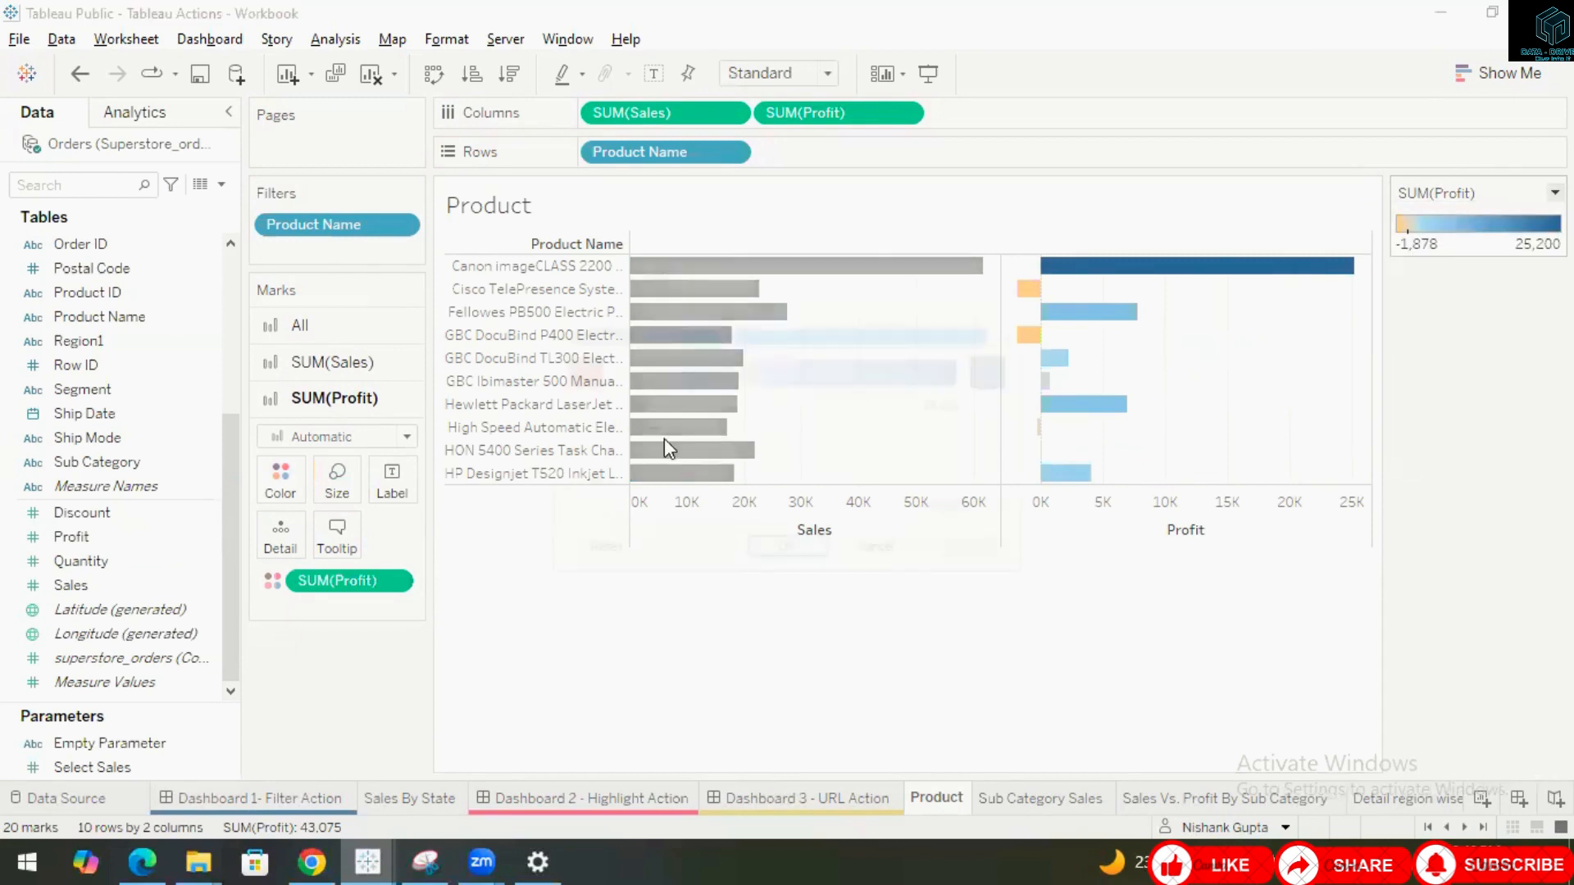
left_click(1007, 333)
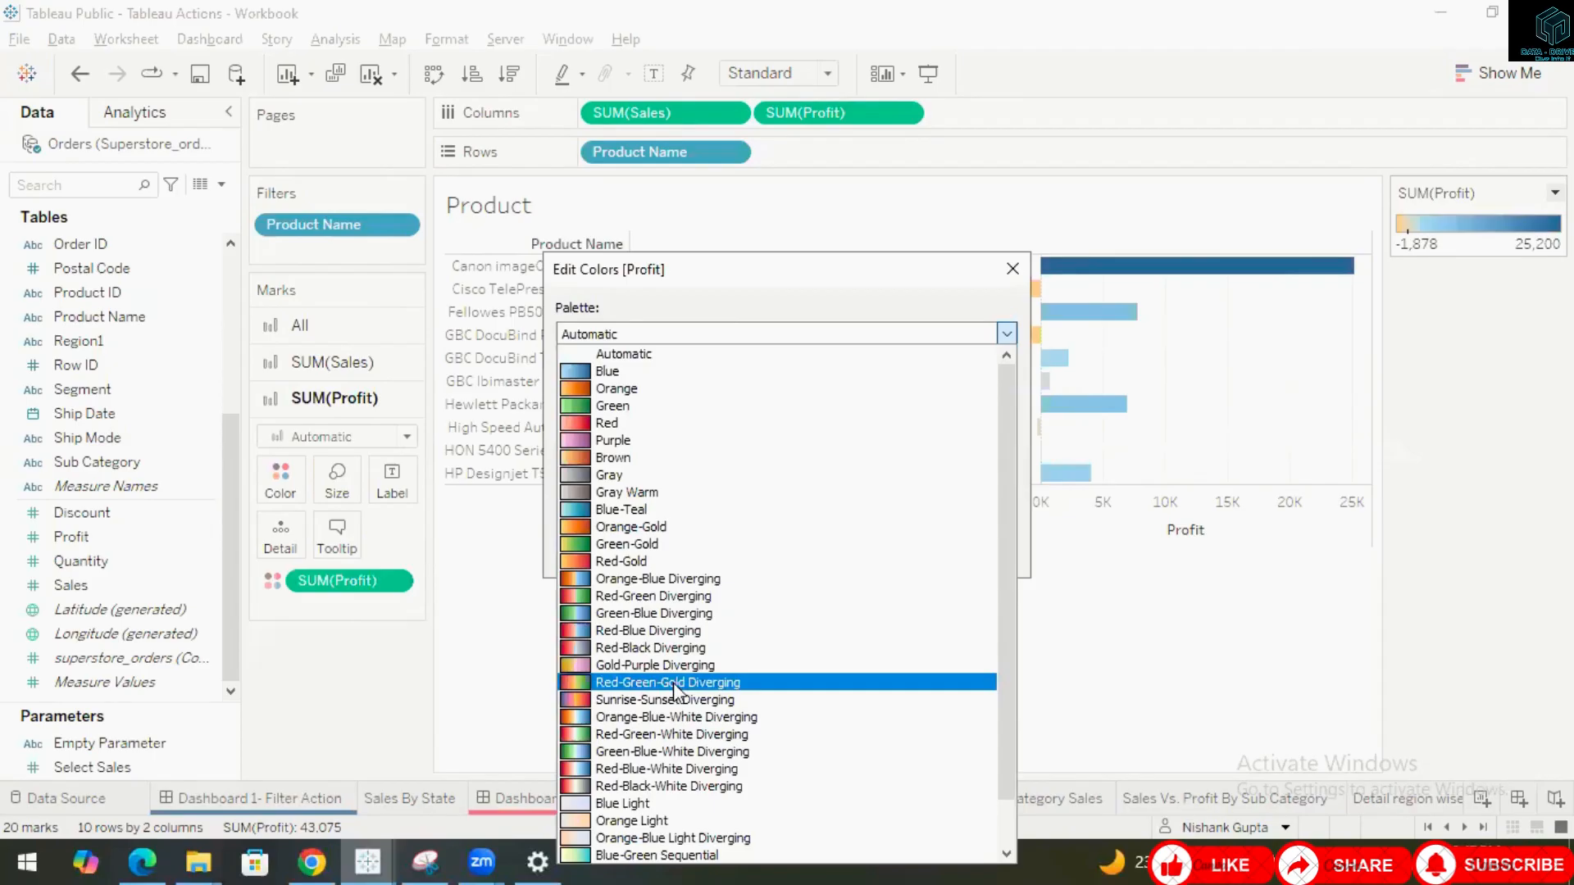
left_click(638, 595)
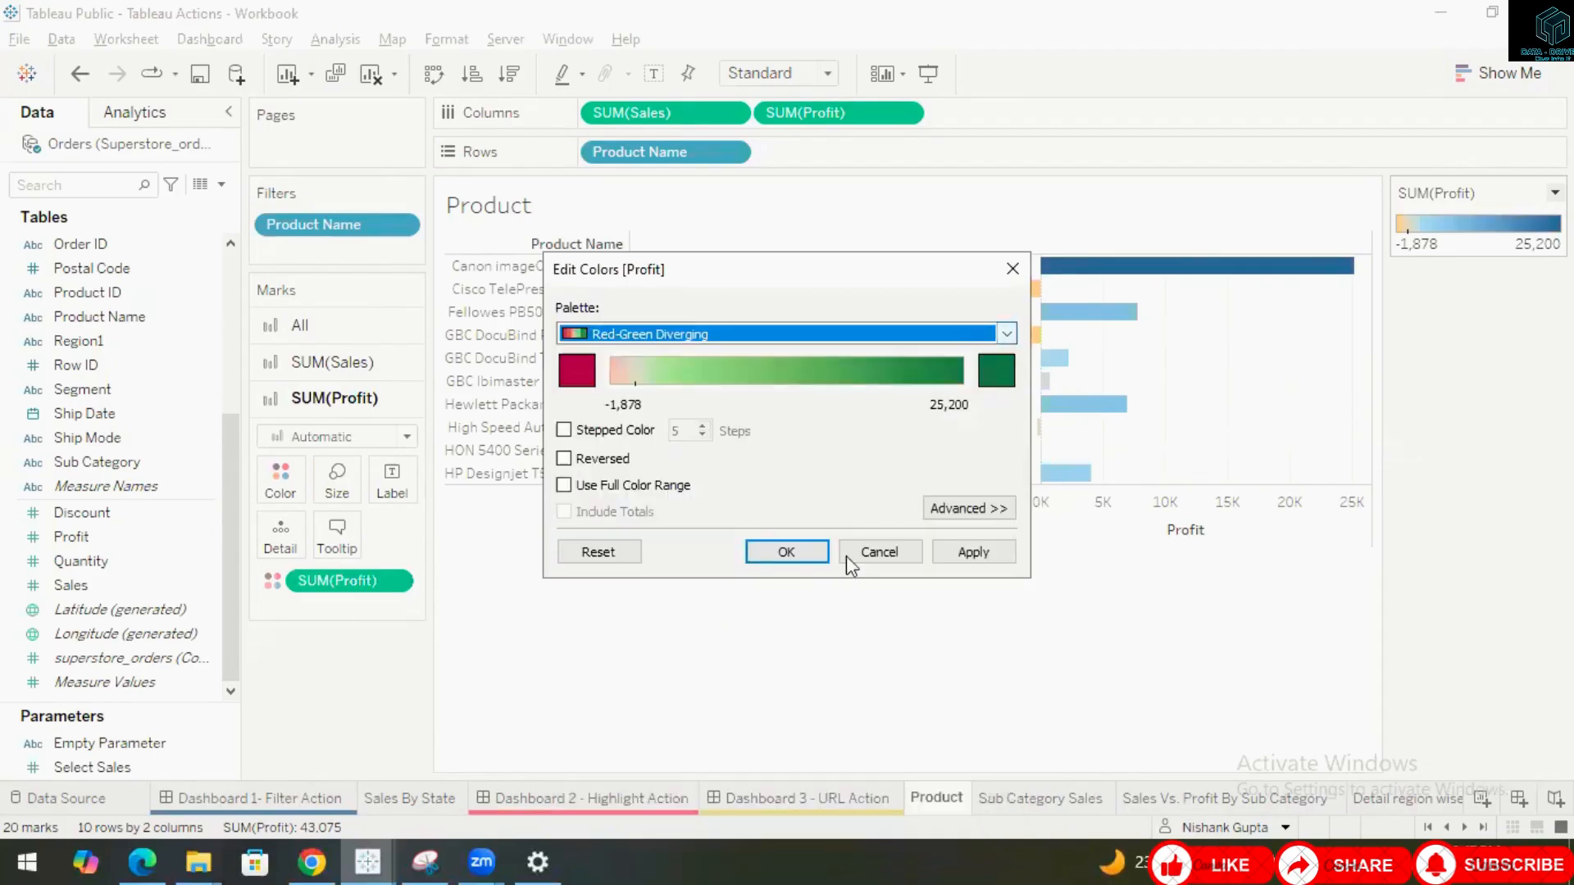
left_click(786, 553)
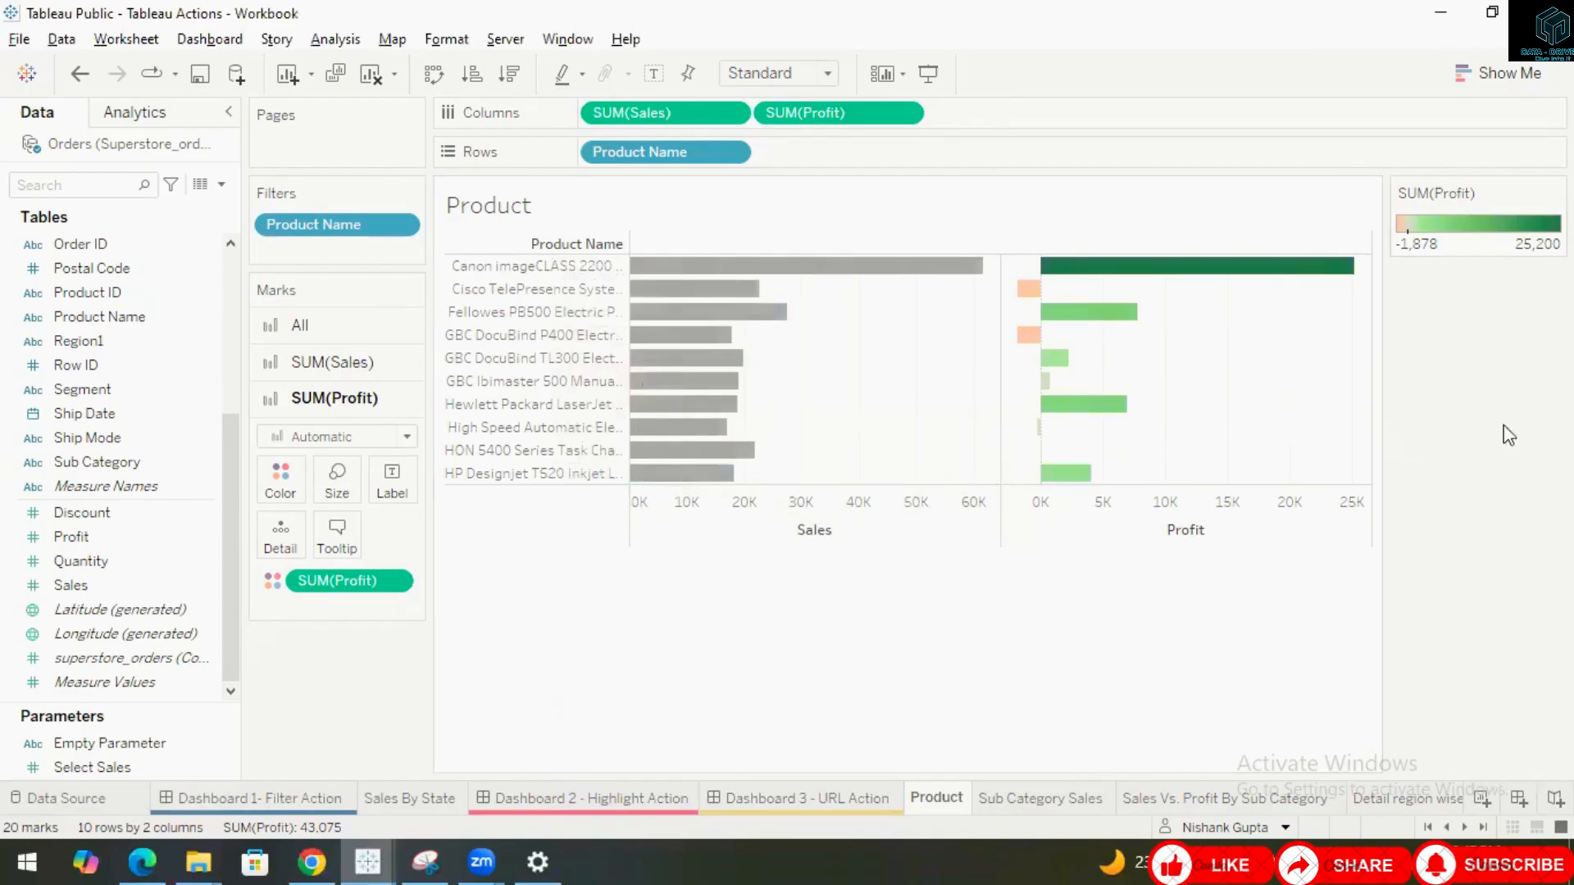
Switch to the Sub Category Sales worksheet.
mouse_move(697, 279)
mouse_move(838, 799)
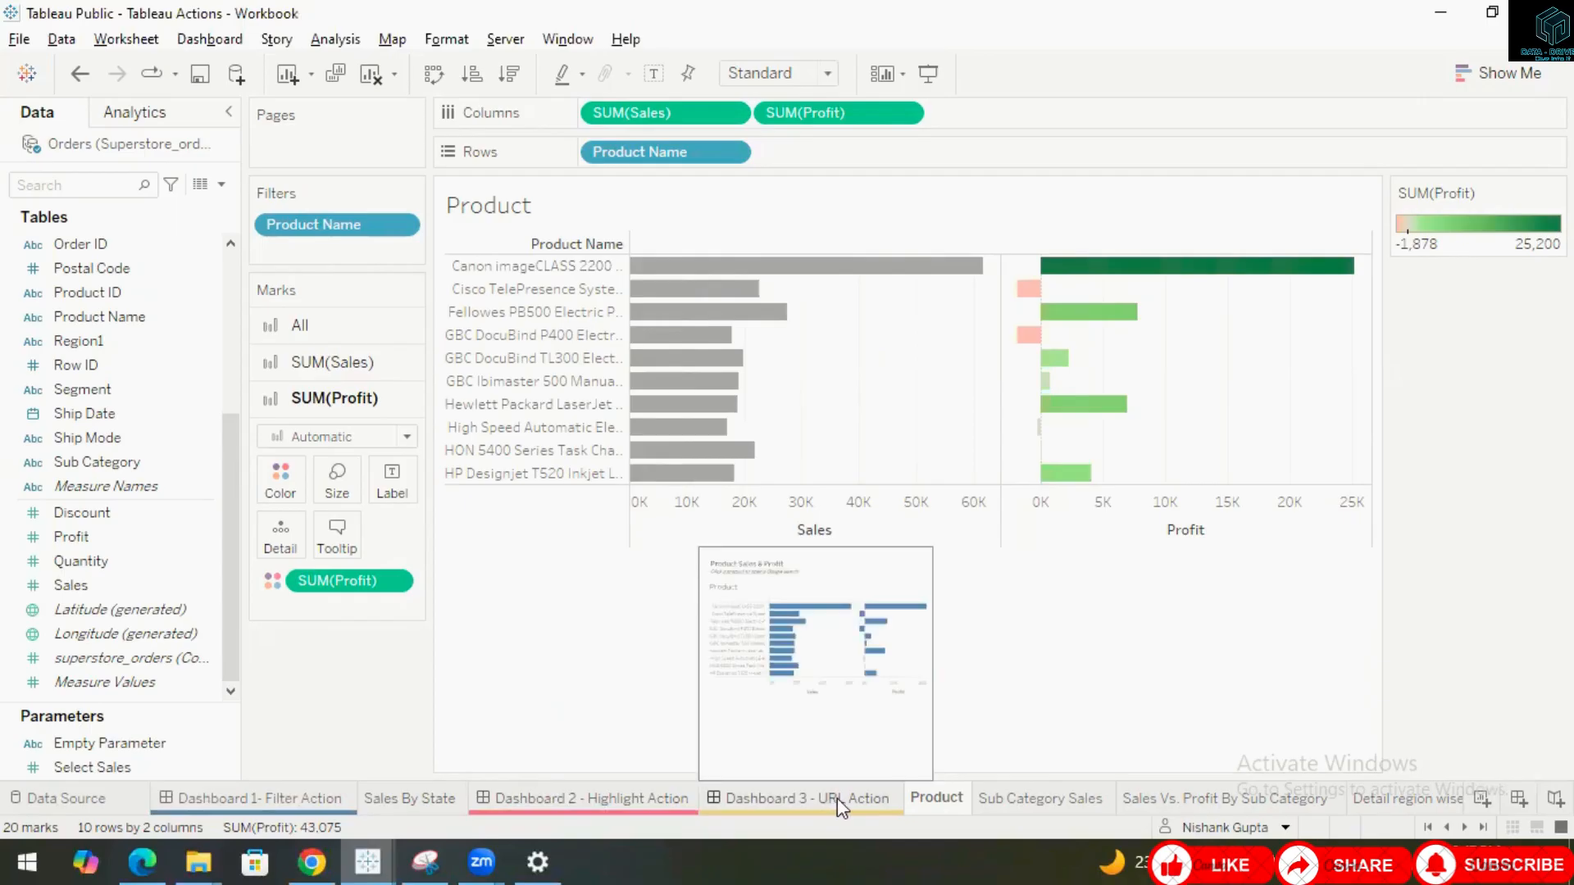
left_click(1024, 801)
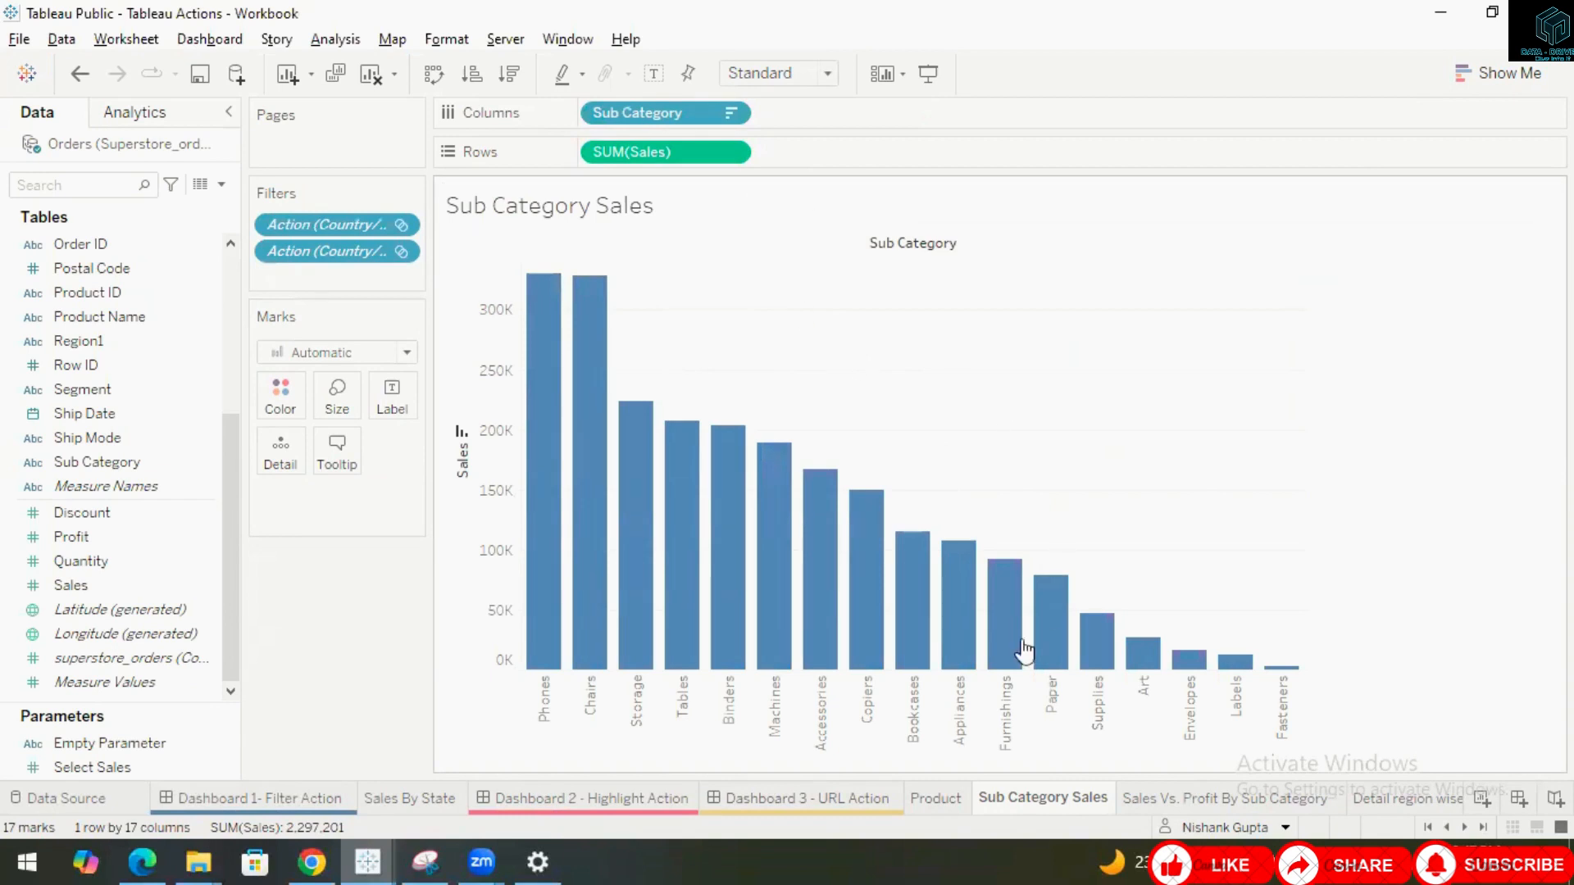
Switch to Dashboard 3 - URL Action and return to the workbook from the browser.
left_click(823, 803)
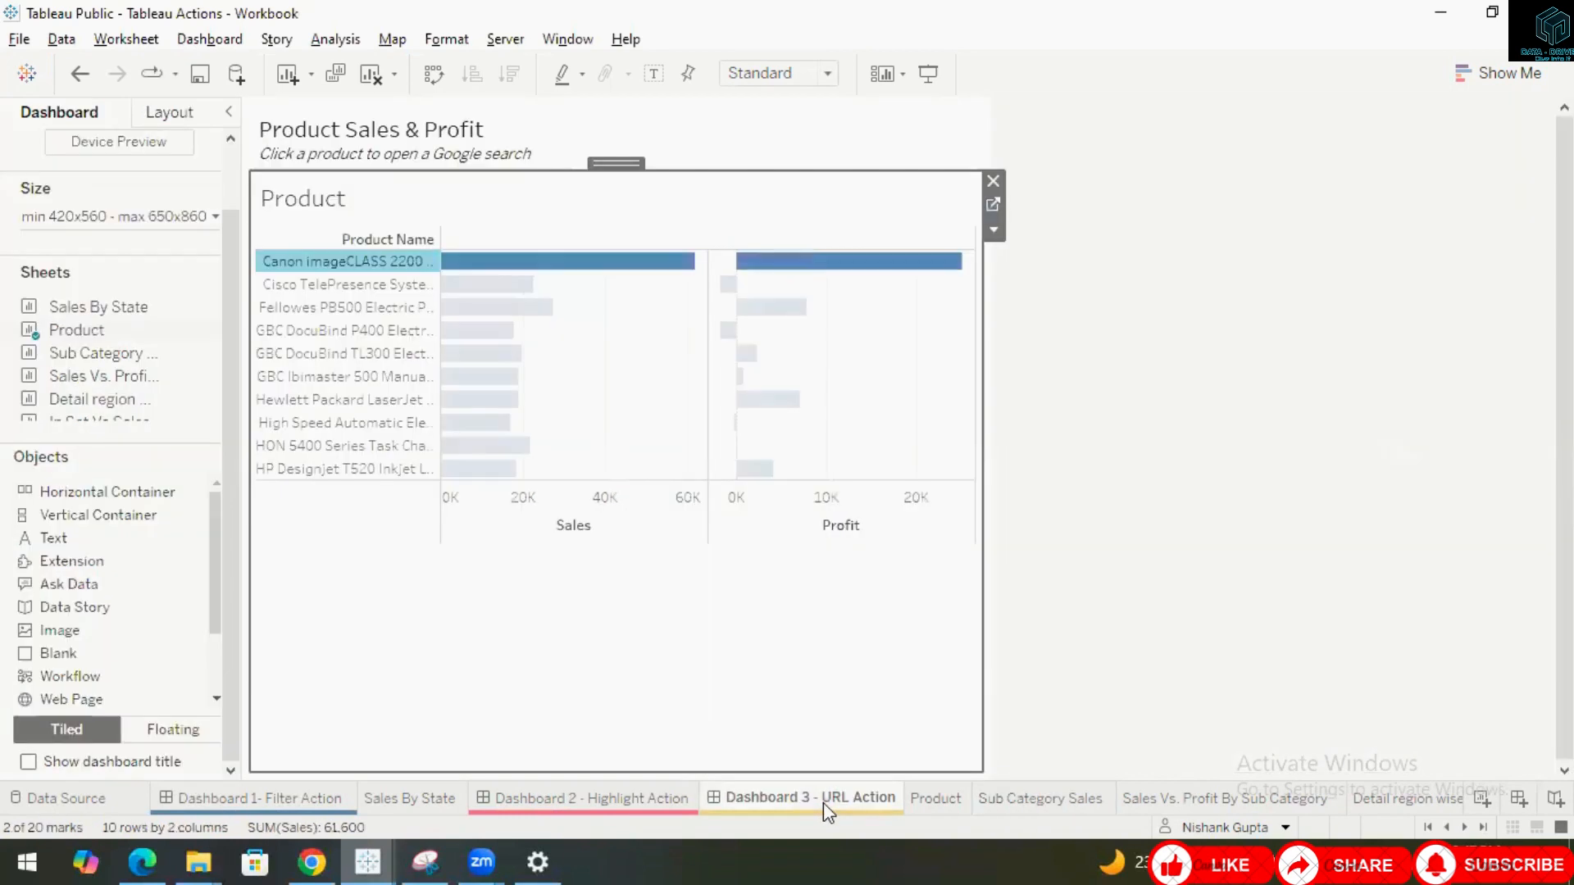
mouse_move(1030, 809)
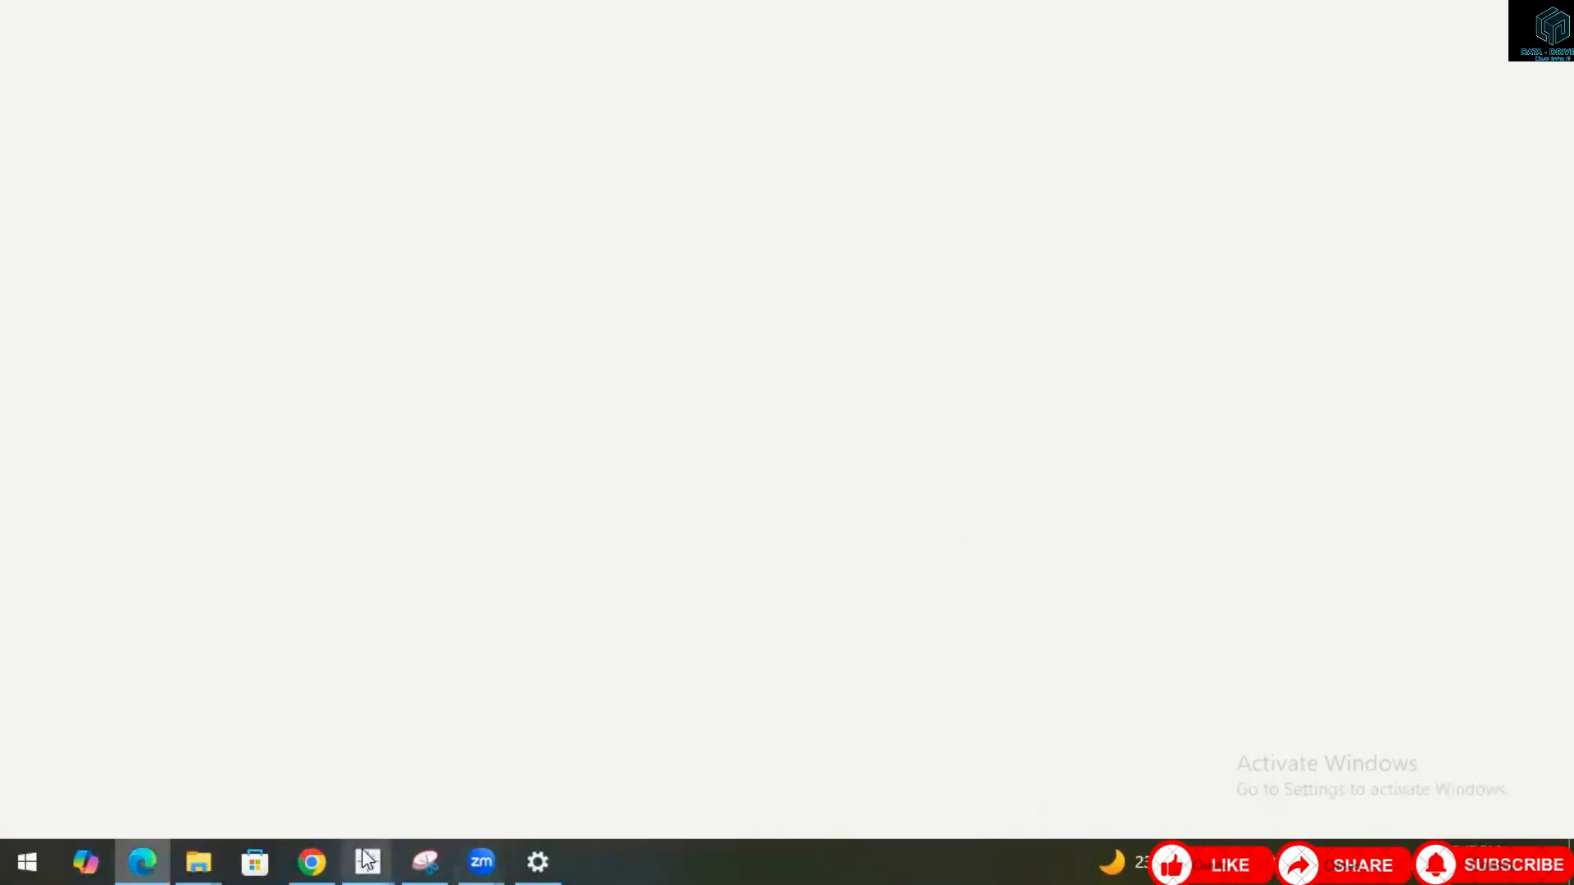
mouse_move(367, 860)
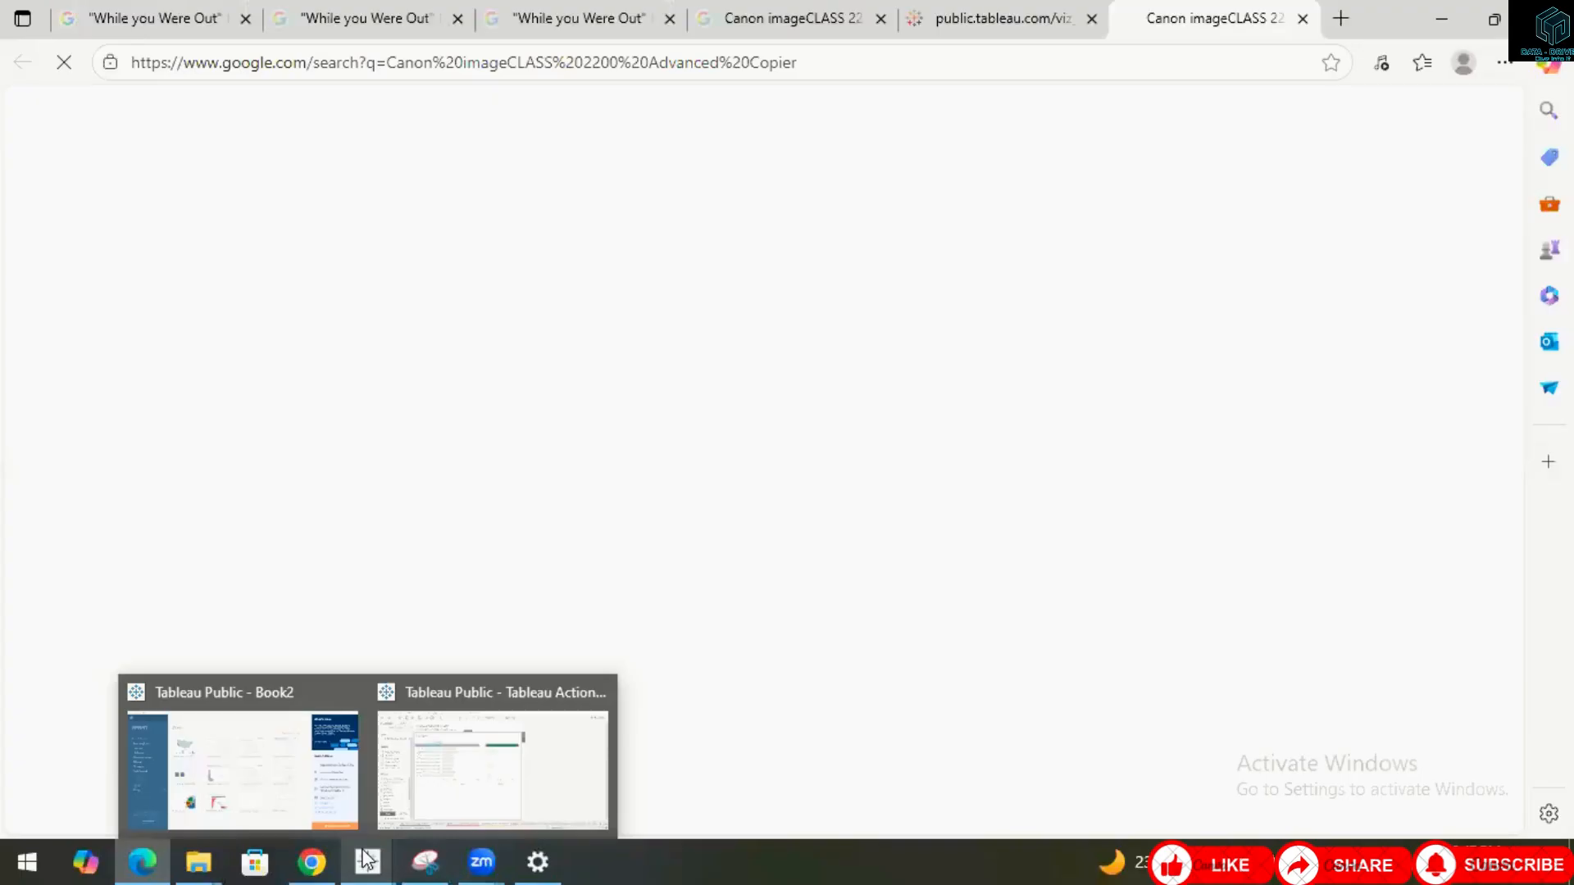
left_click(482, 747)
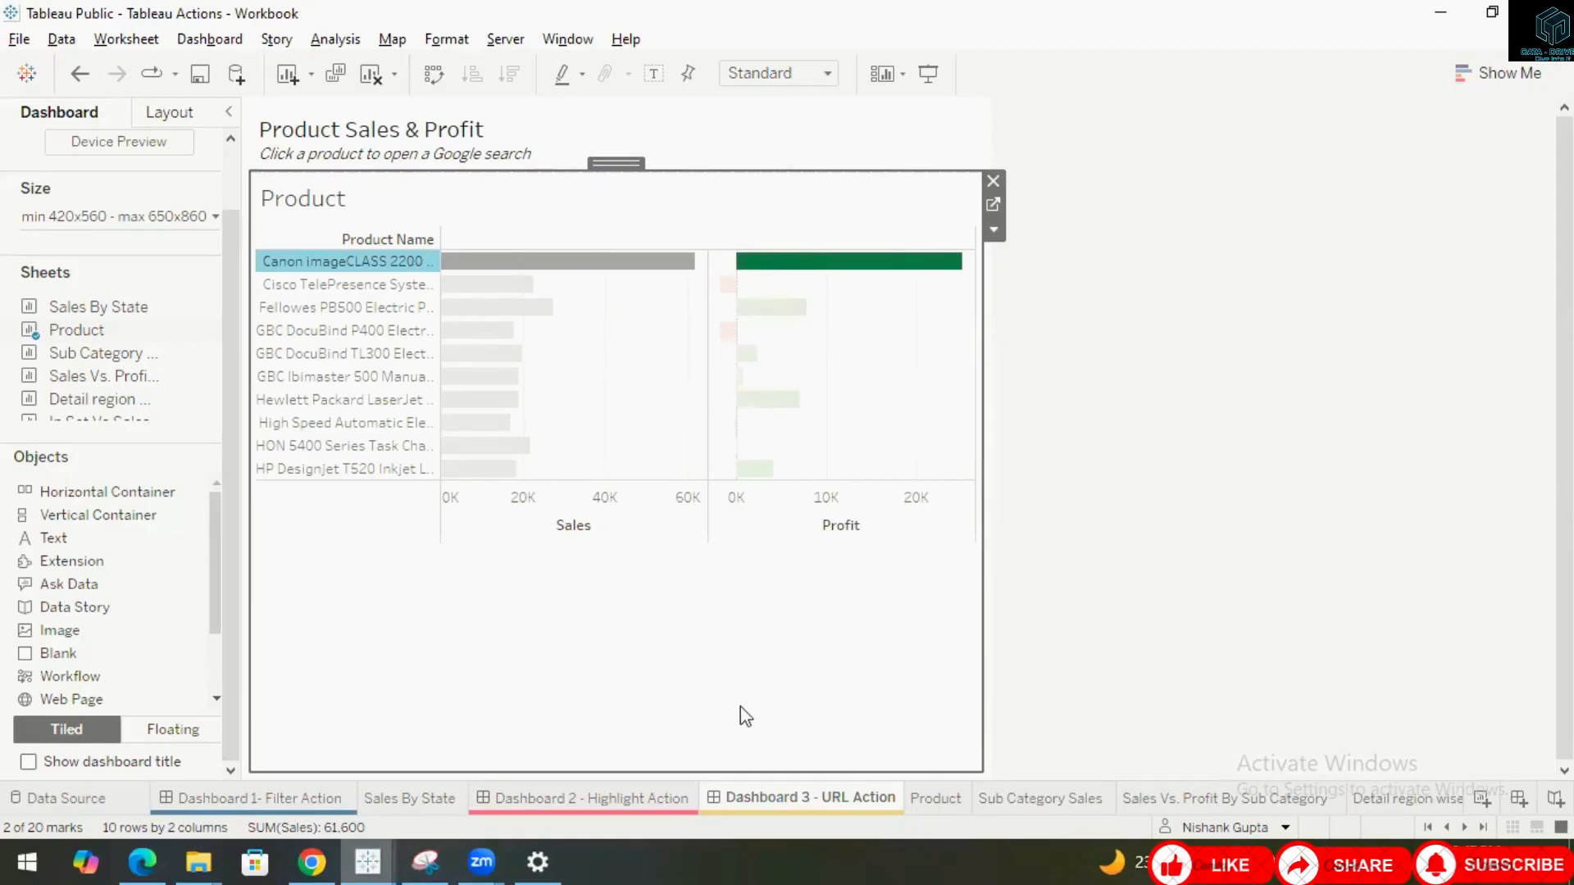
Select the Fellowes PB500 product to open its Google search, then return to the dashboard and clear the selection.
left_click(352, 309)
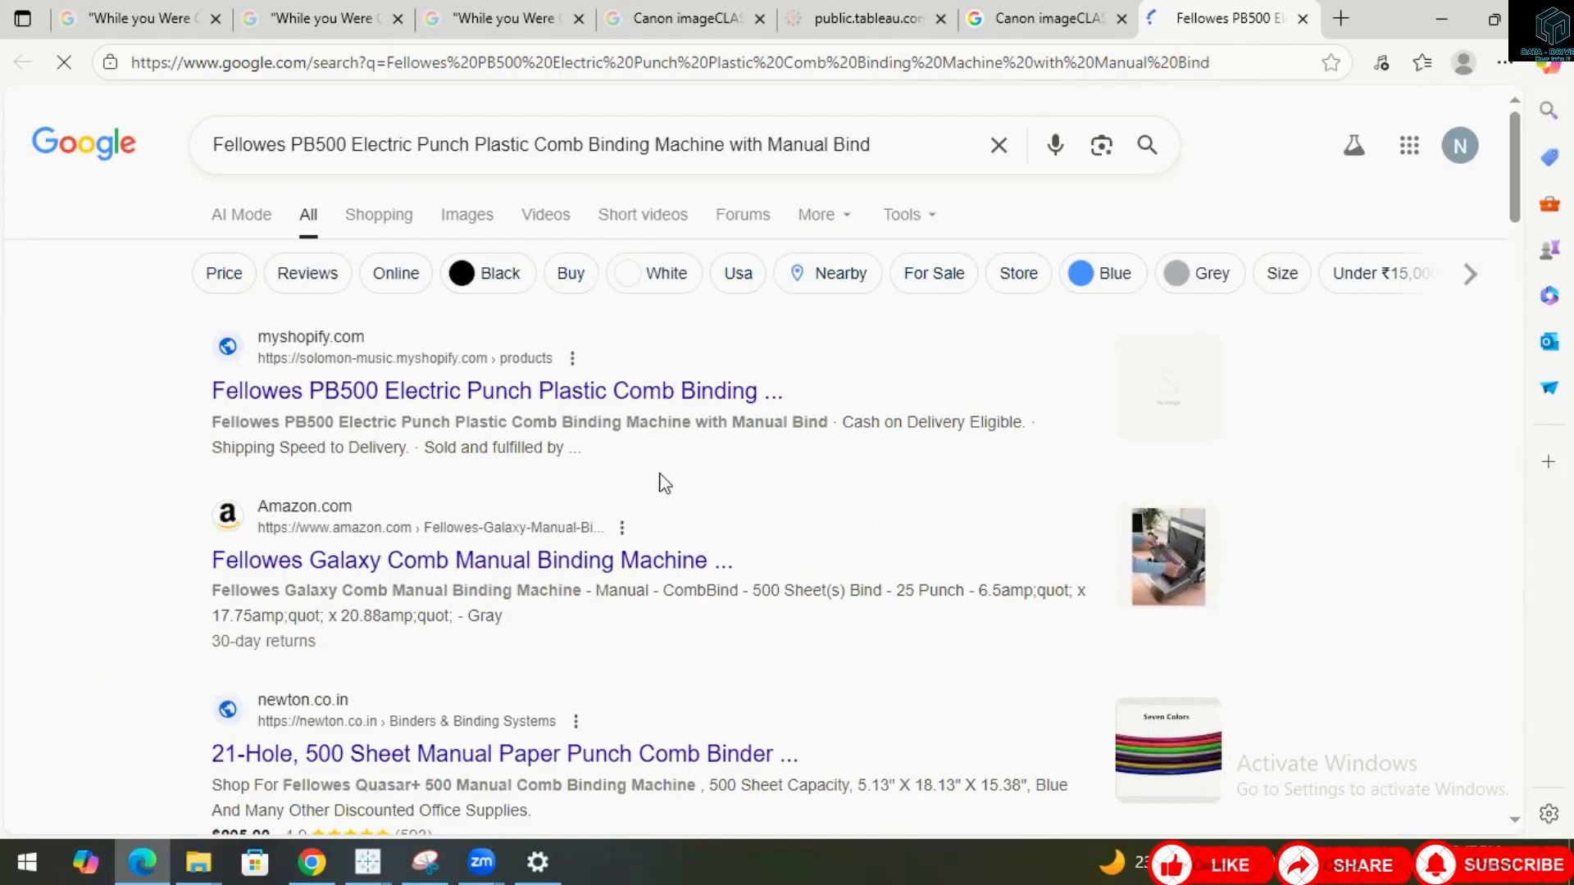
left_click(1443, 20)
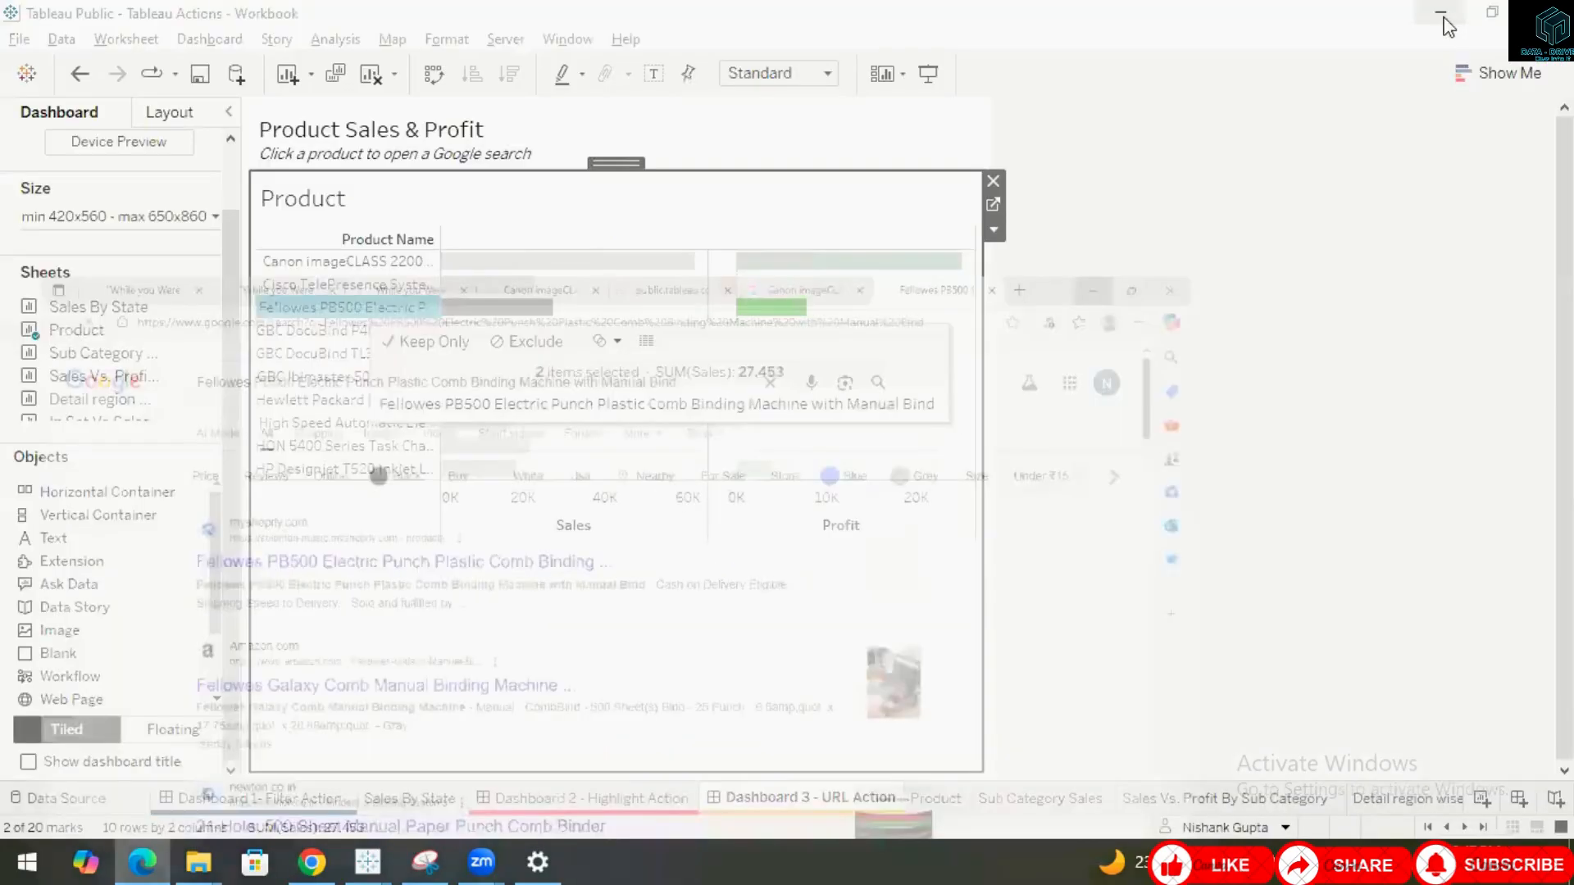
left_click(861, 672)
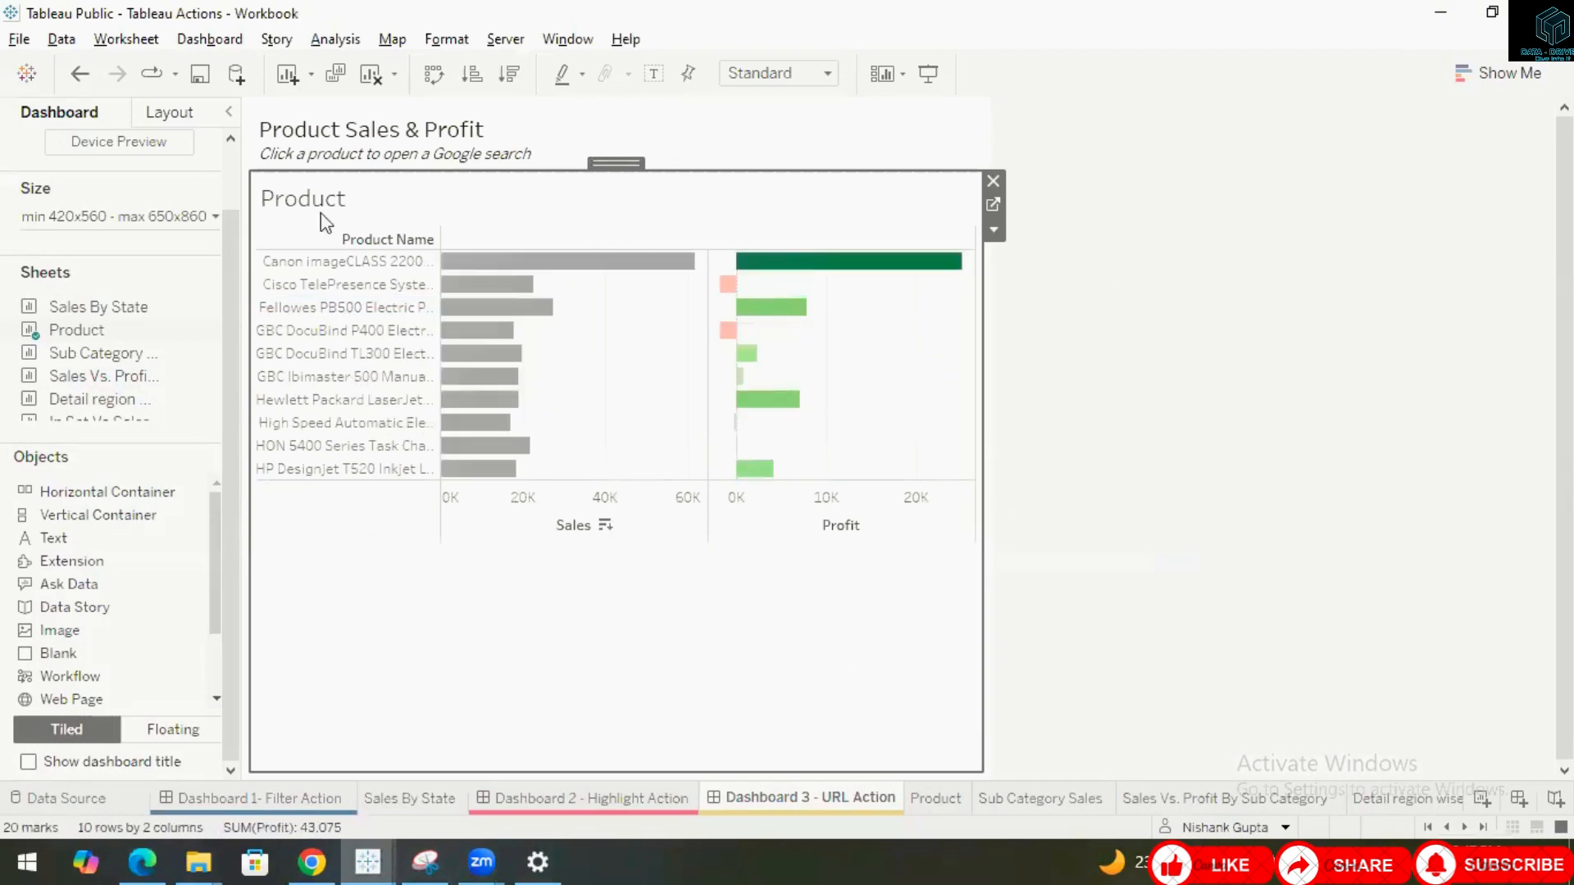
Open the dashboard actions and edit the Hyperlink1 URL action.
left_click(210, 39)
left_click(243, 284)
left_click(576, 422)
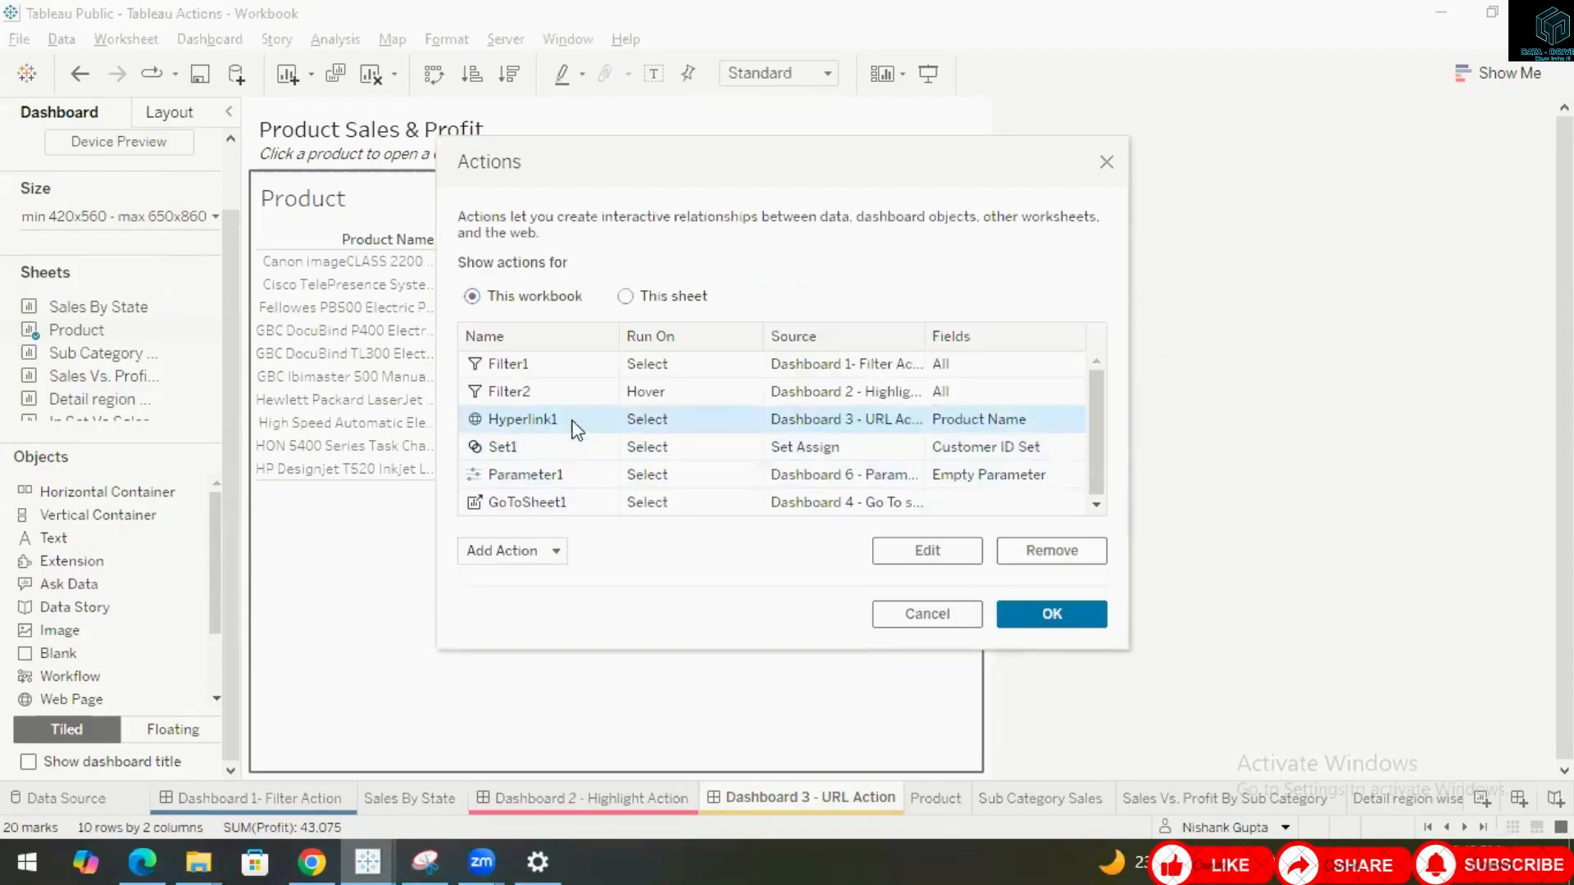
left_click(556, 552)
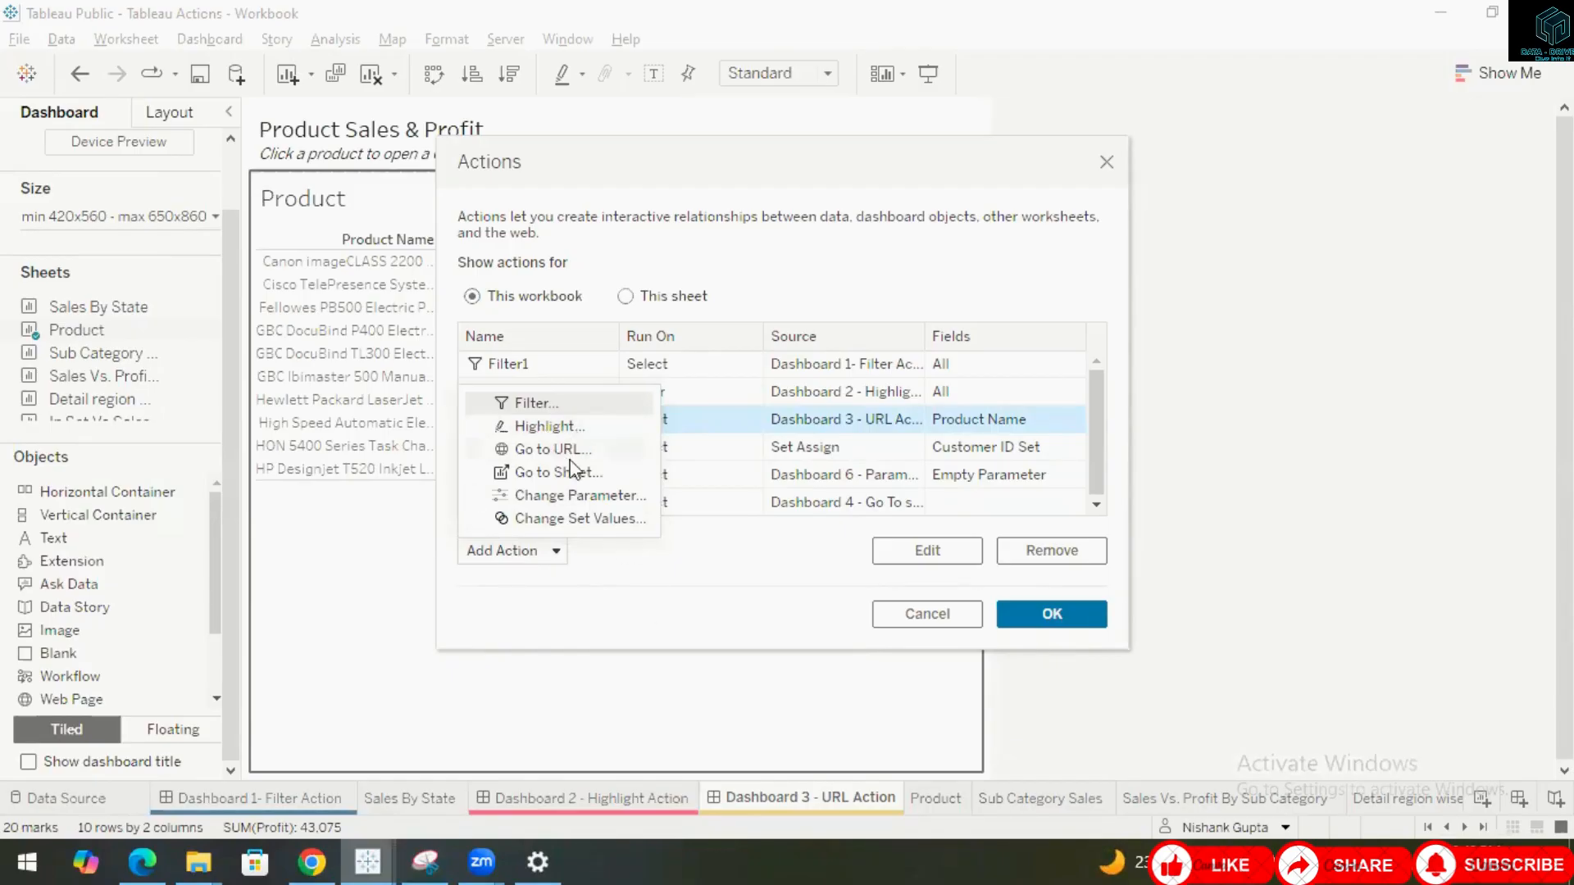
left_click(672, 605)
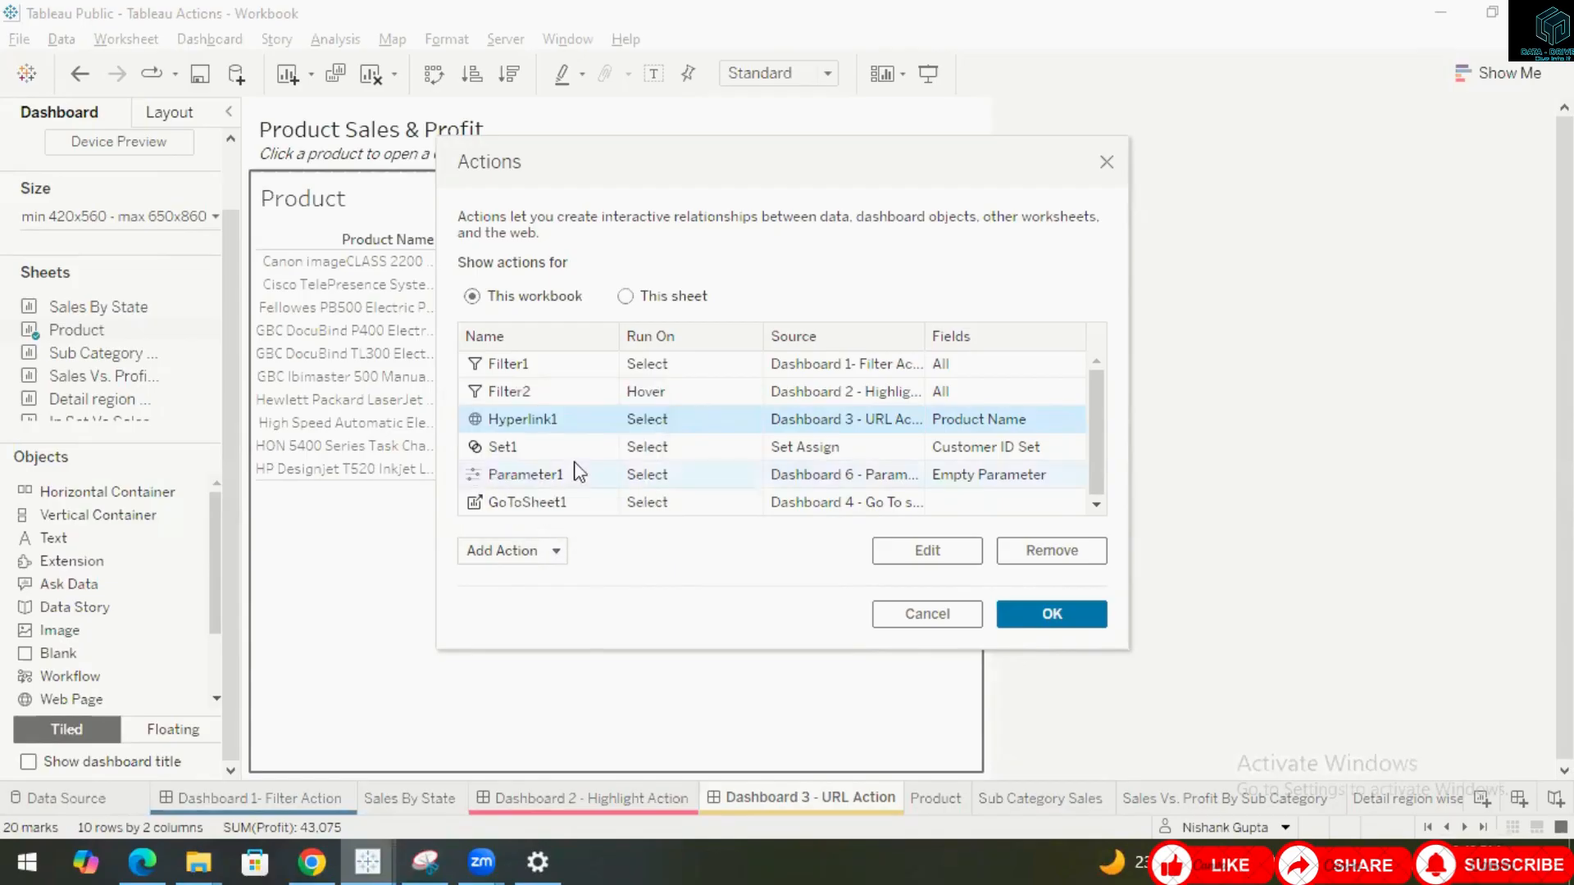
left_click(918, 551)
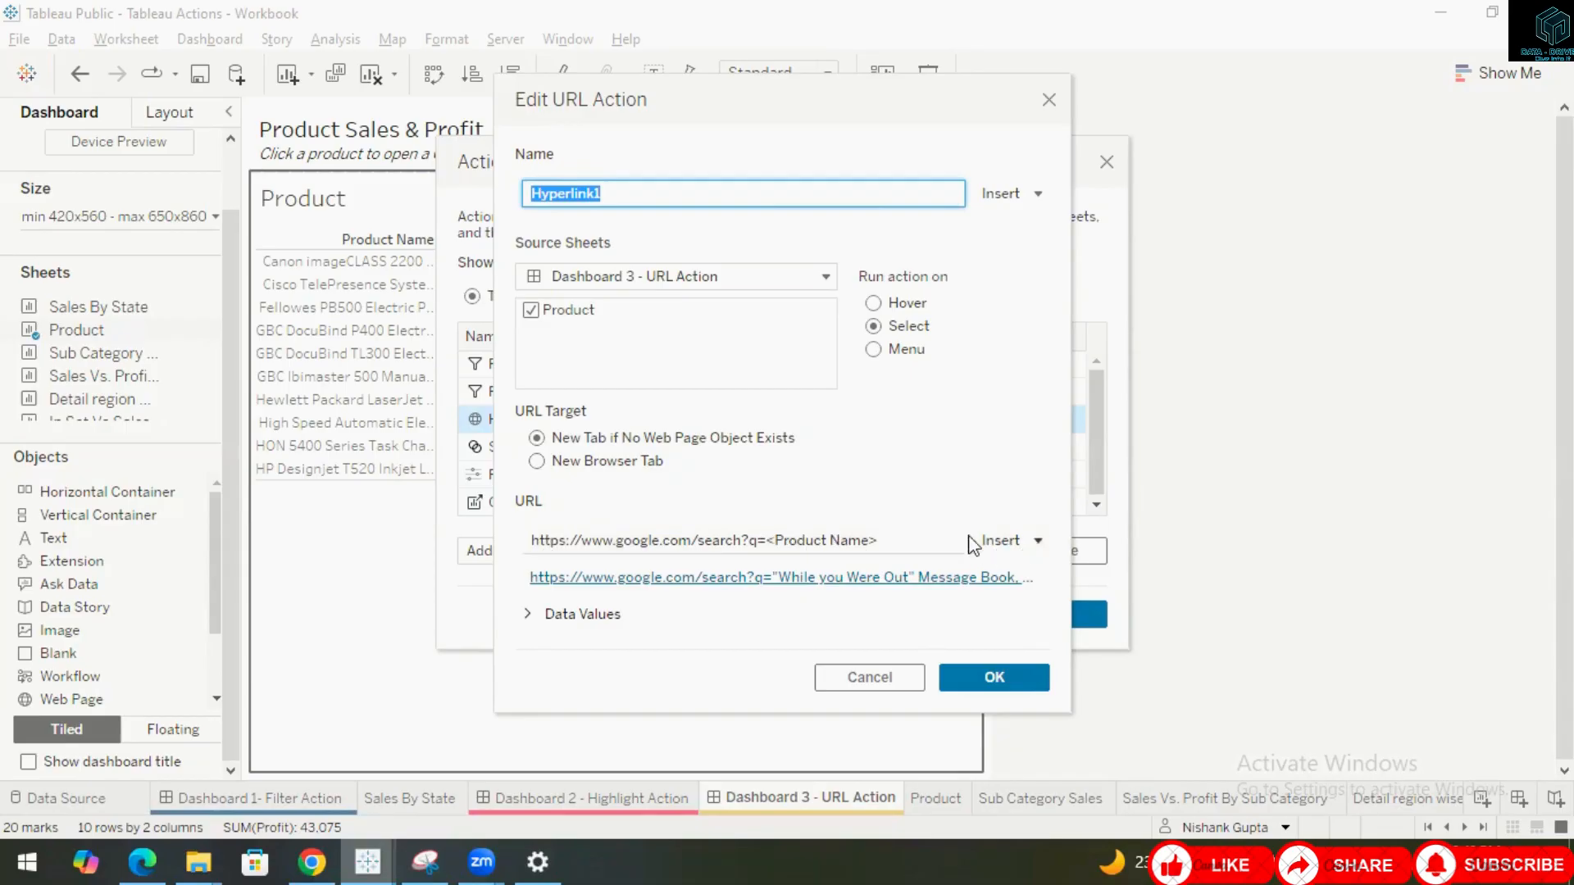
Review the URL's insertable fields and the Data Values options, then close both action dialogs.
left_click(1039, 541)
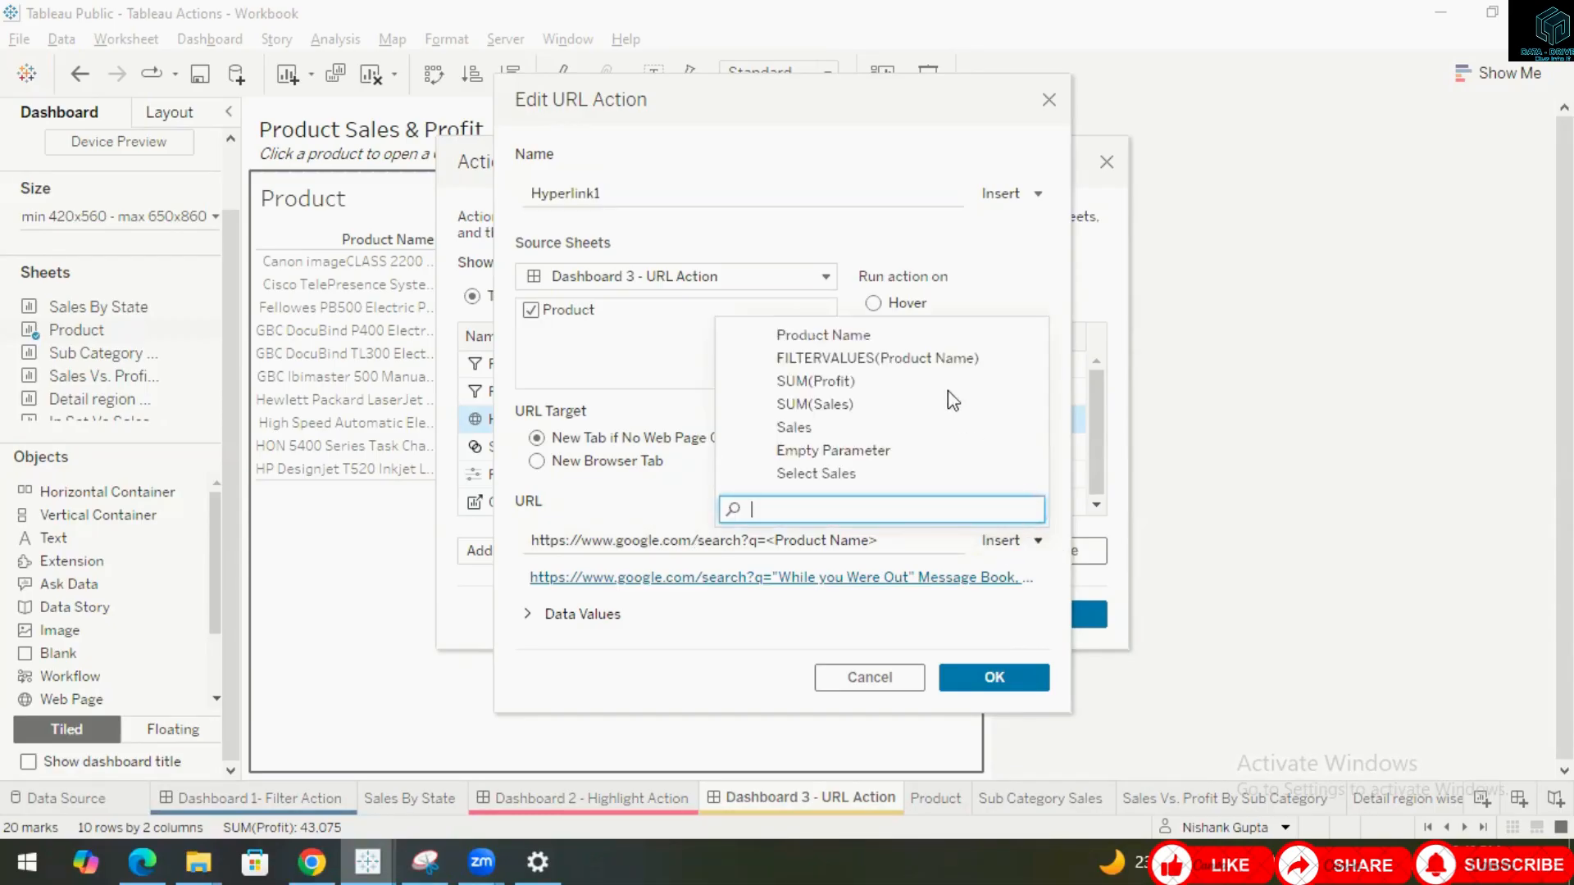
left_click(710, 640)
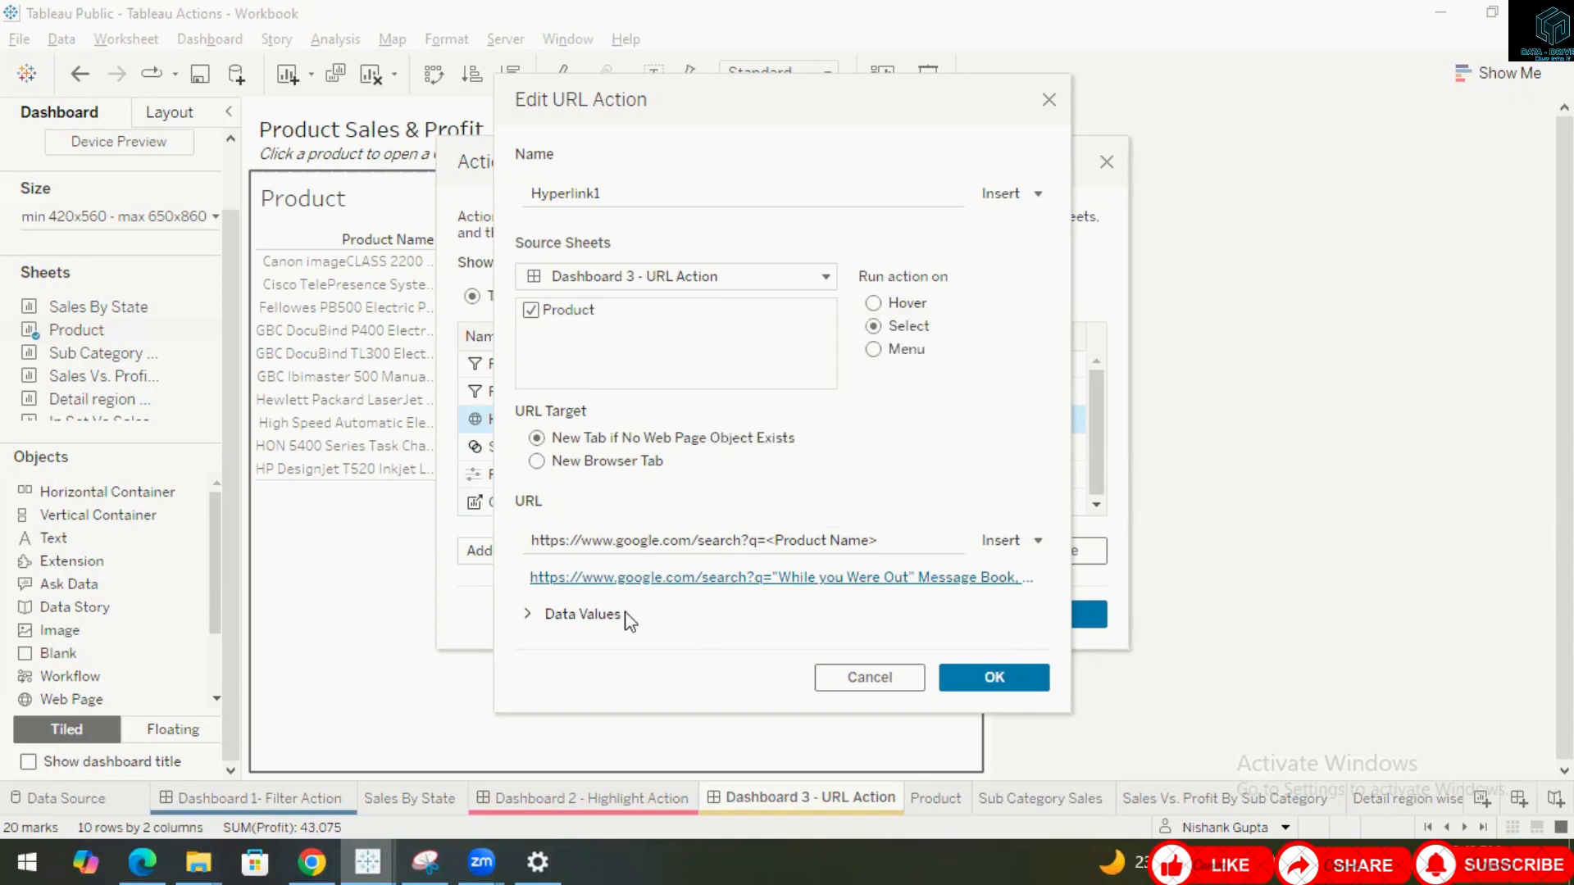
left_click(531, 615)
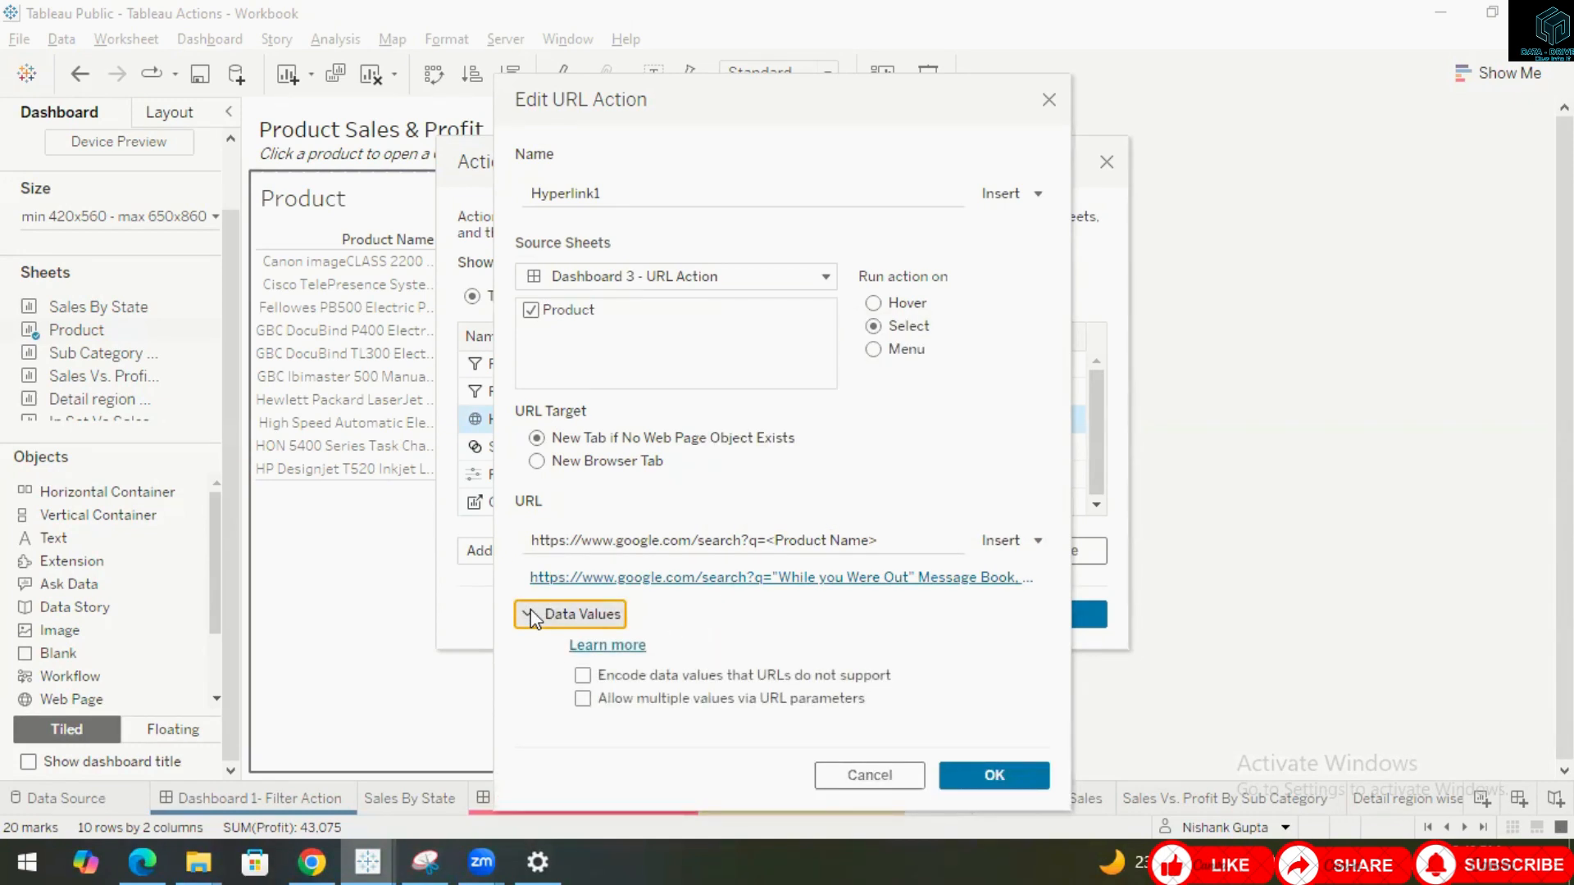
left_click(531, 616)
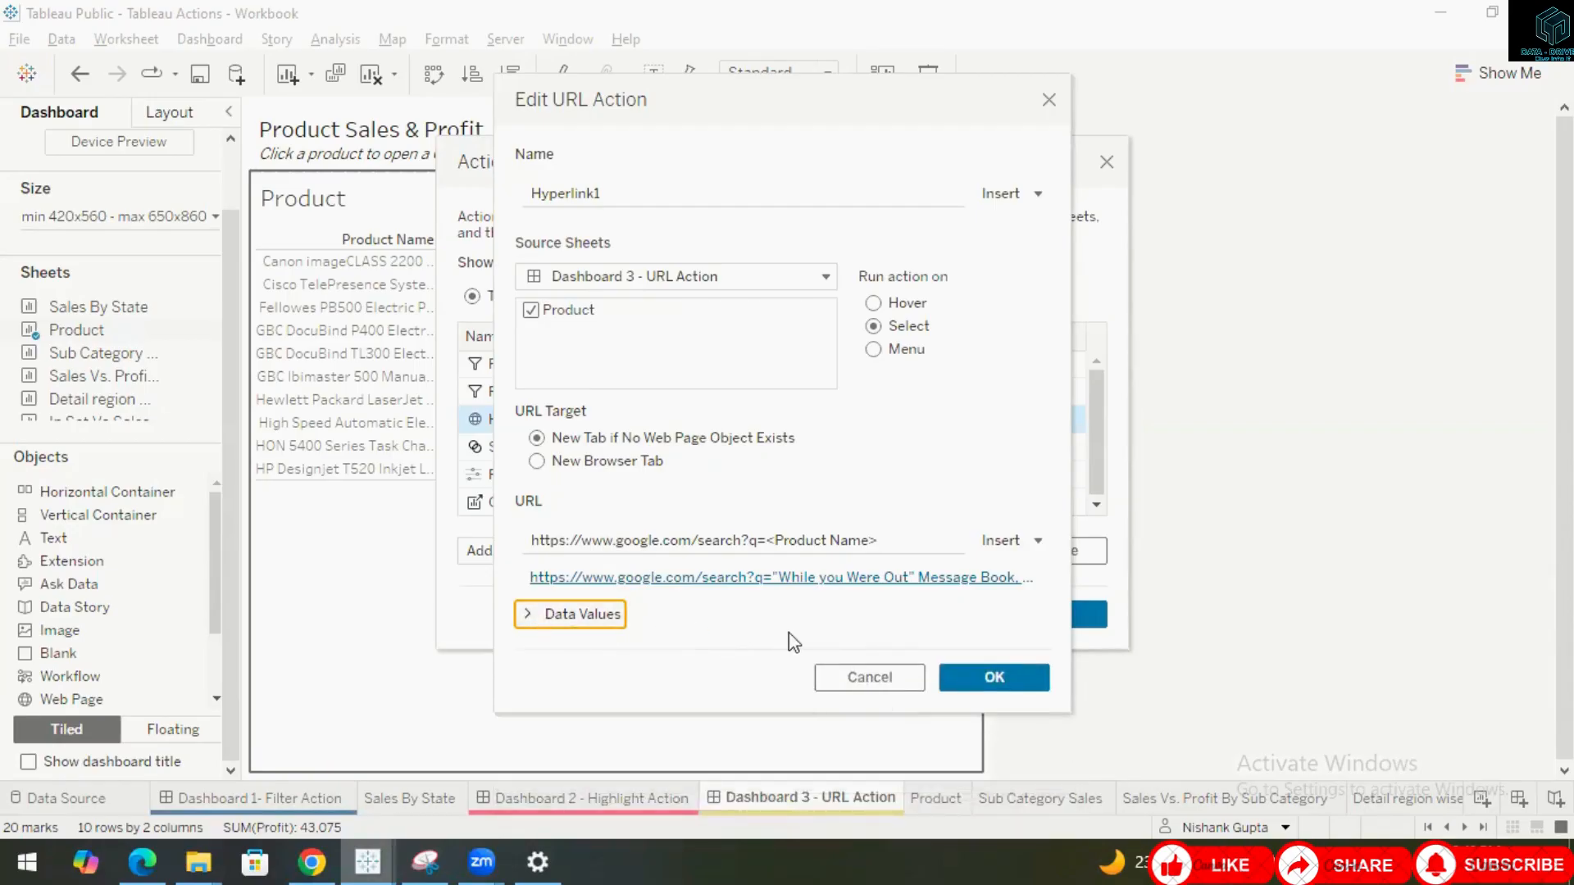
left_click(994, 678)
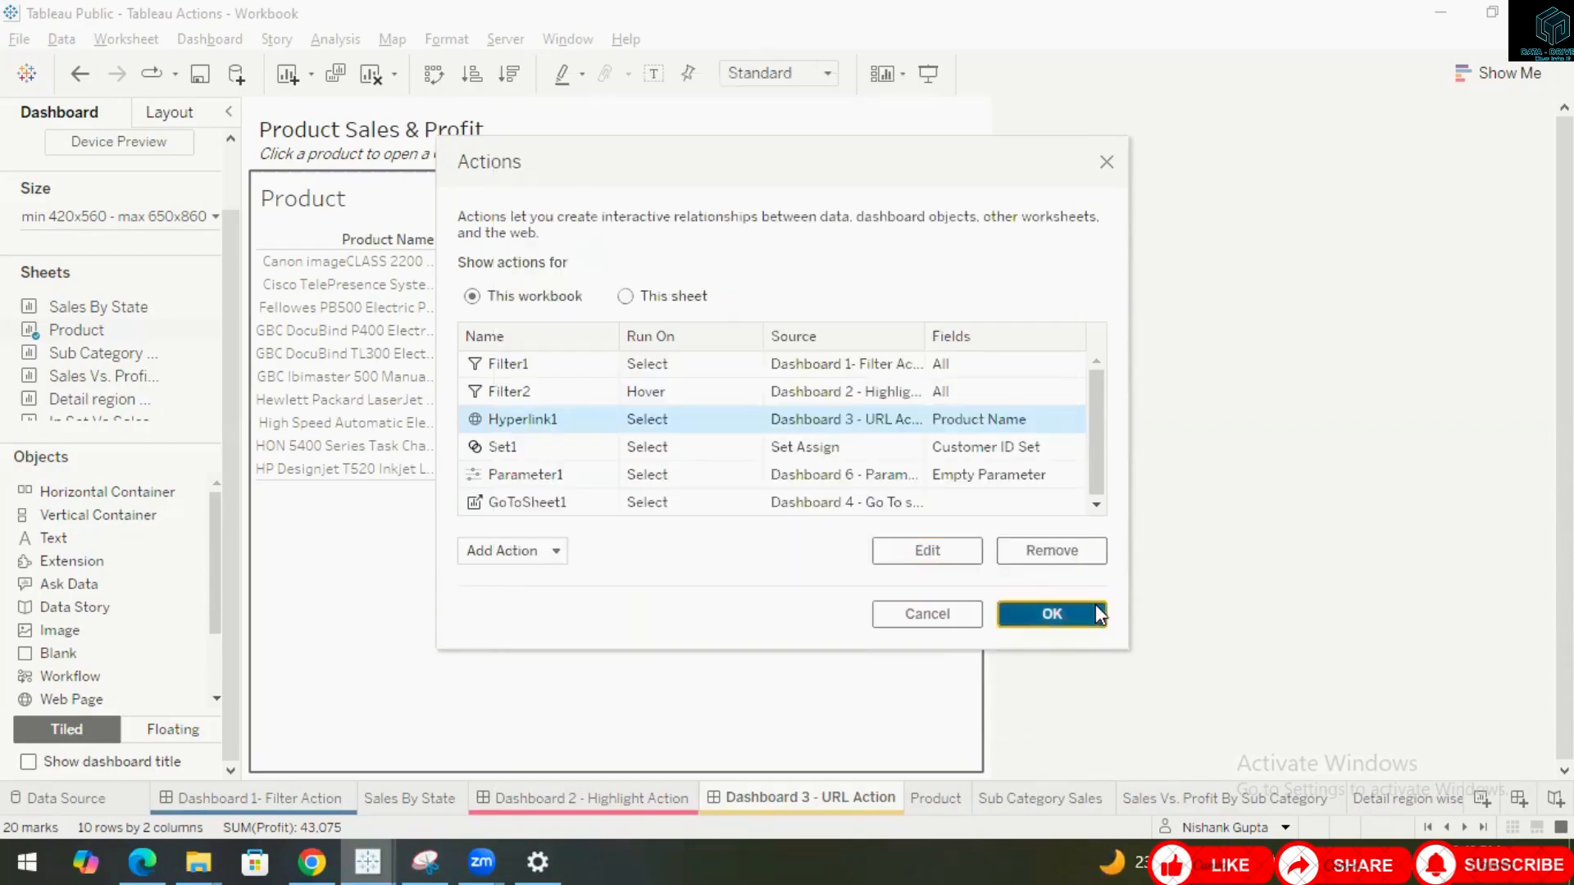
left_click(1095, 605)
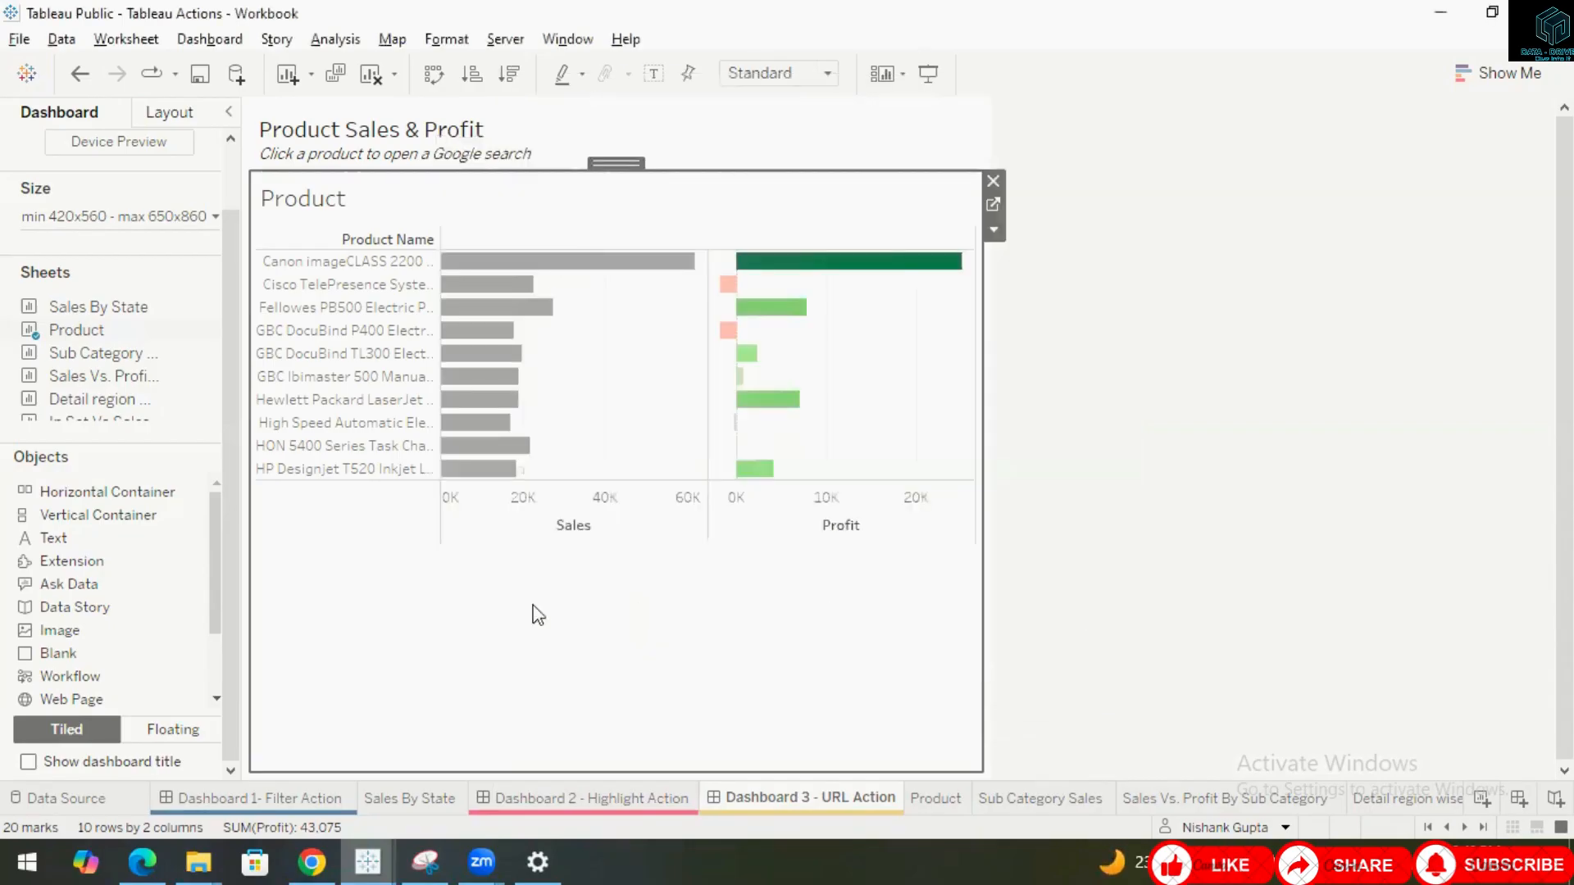
Select the Hewlett Packard LaserJet 3310 Copier product to open its Google search, then return to the workbook.
left_click(342, 407)
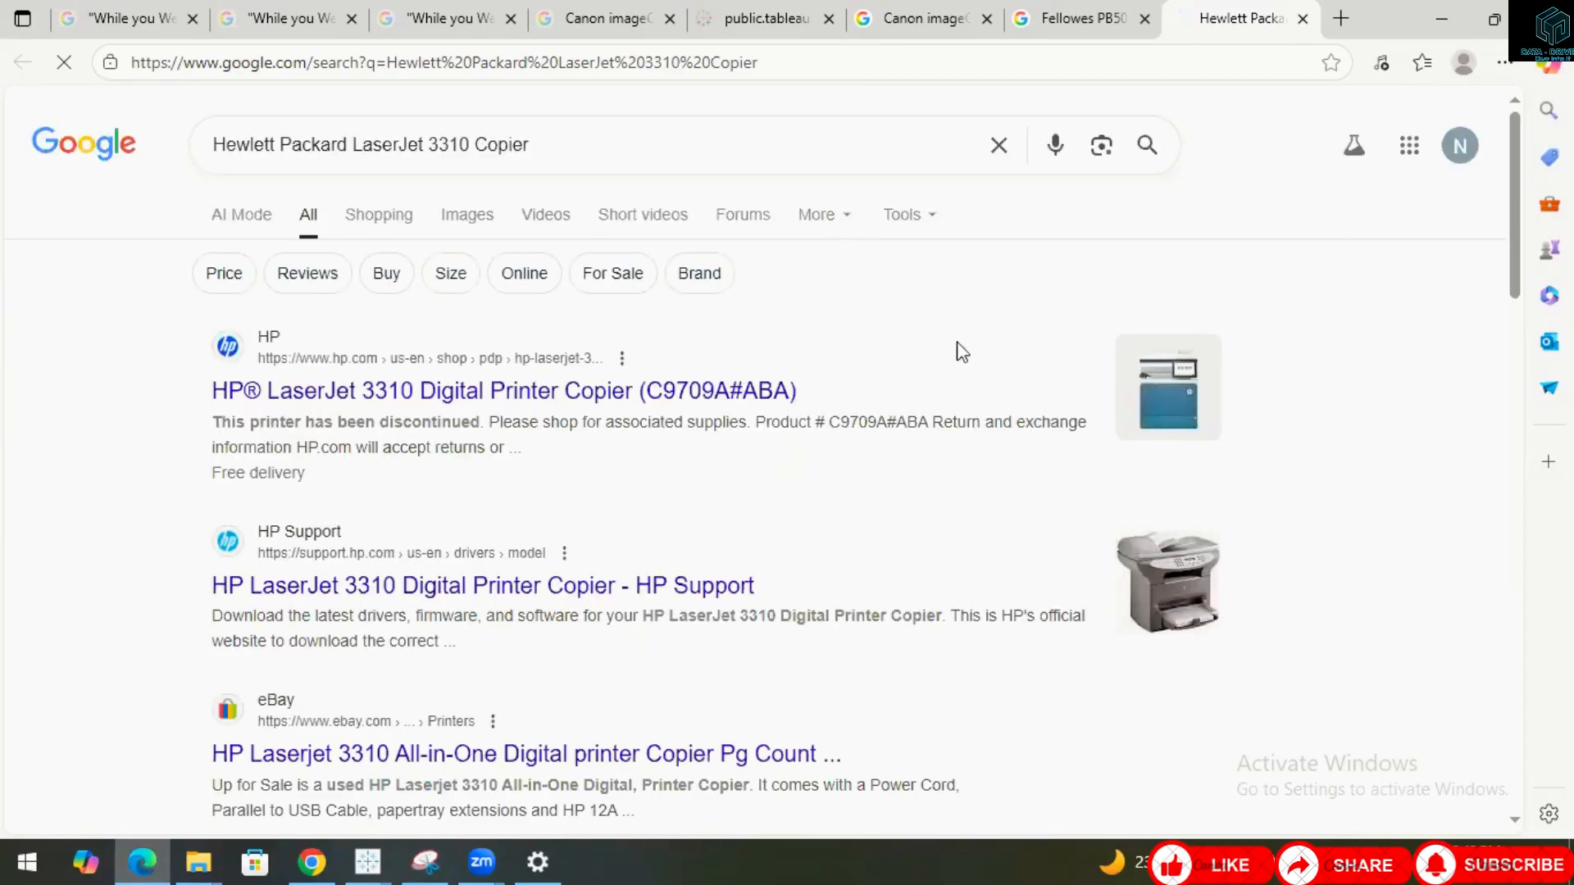
left_click(1442, 18)
left_click(785, 658)
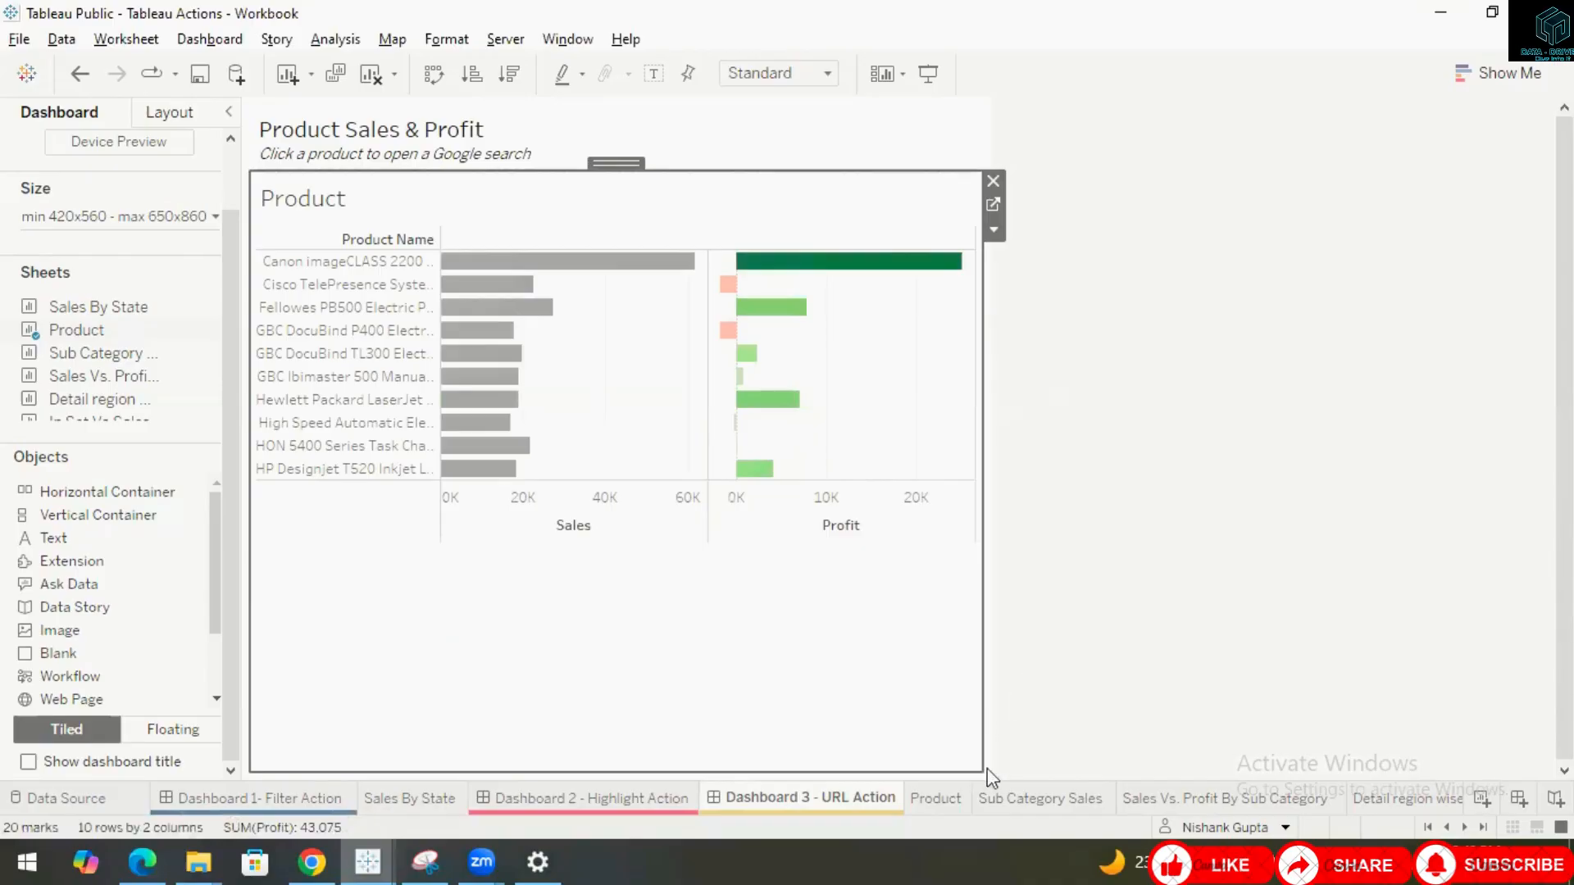
Switch to Dashboard 4 - Go To sheet and unhide all of its sheets.
left_click(1464, 827)
left_click(1463, 826)
left_click(1464, 827)
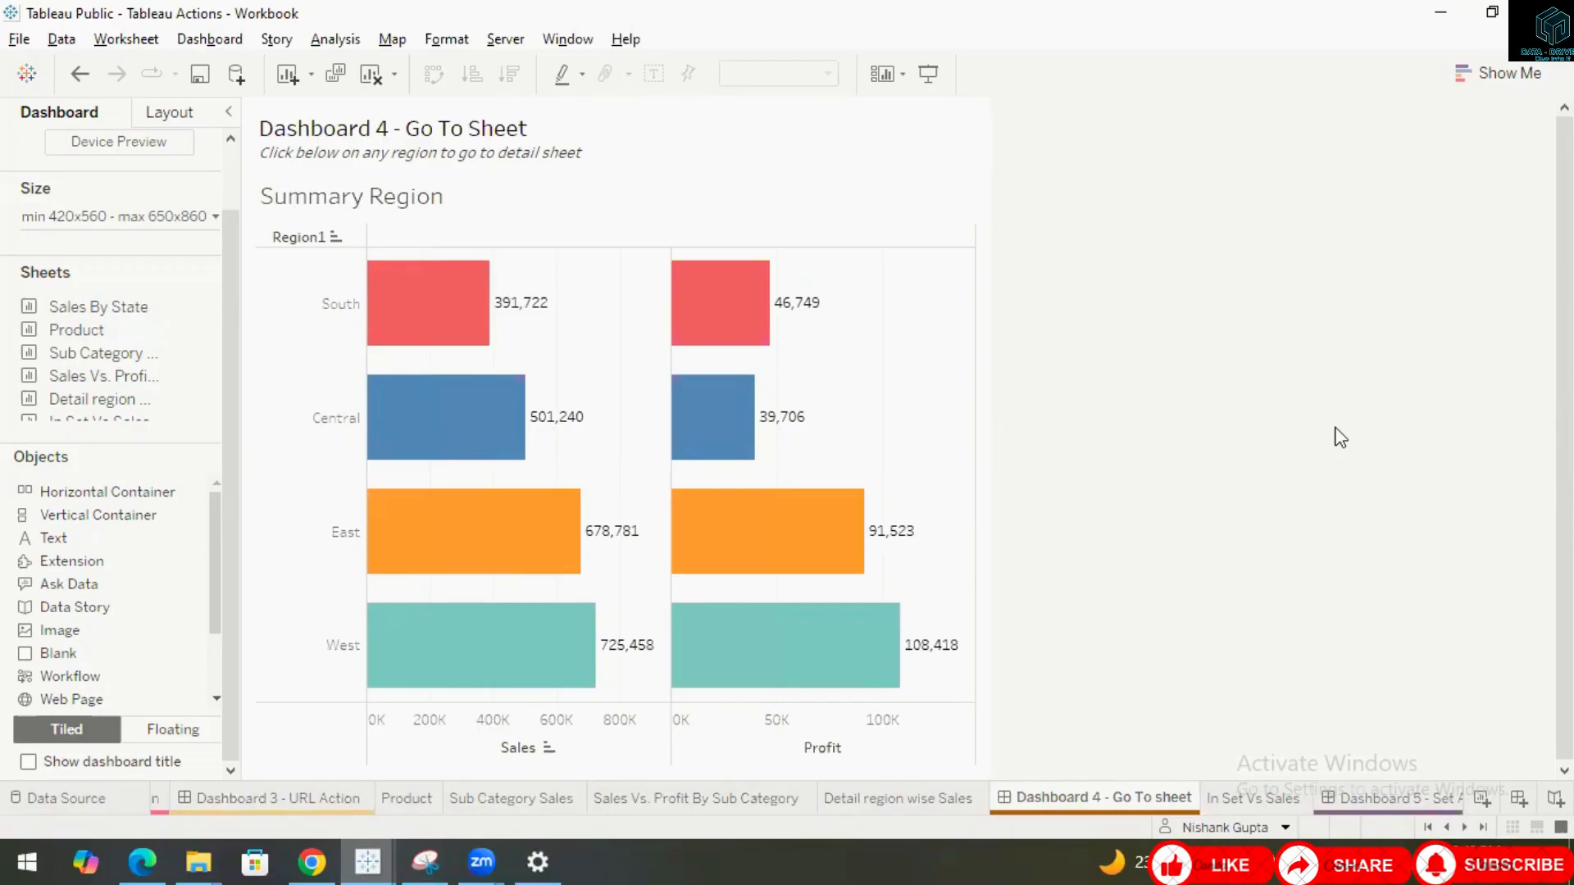
right_click(1095, 795)
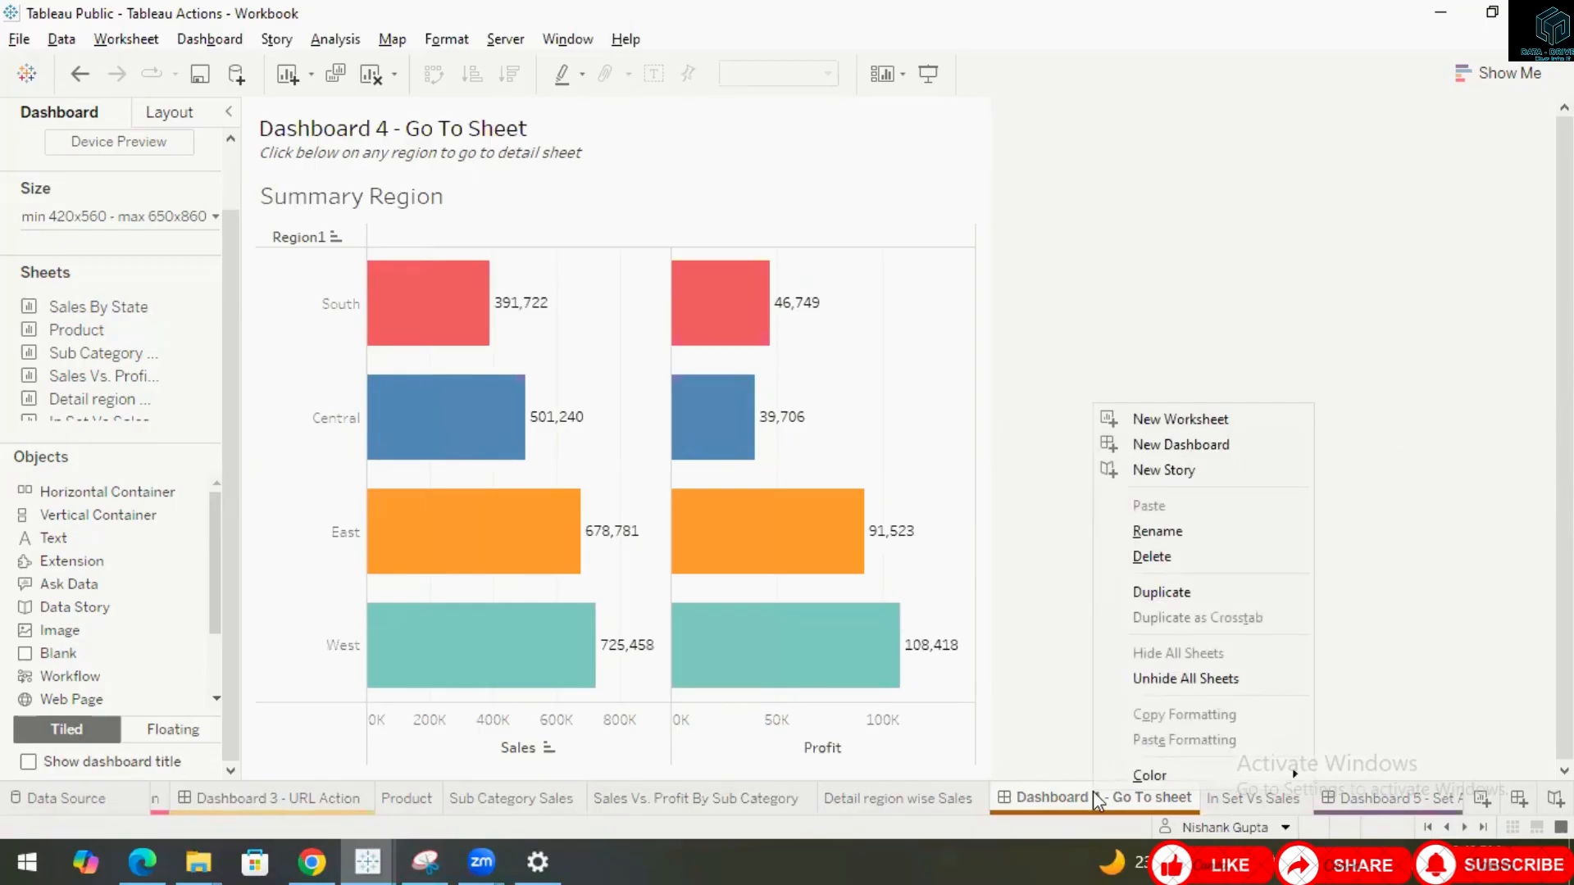
left_click(1167, 679)
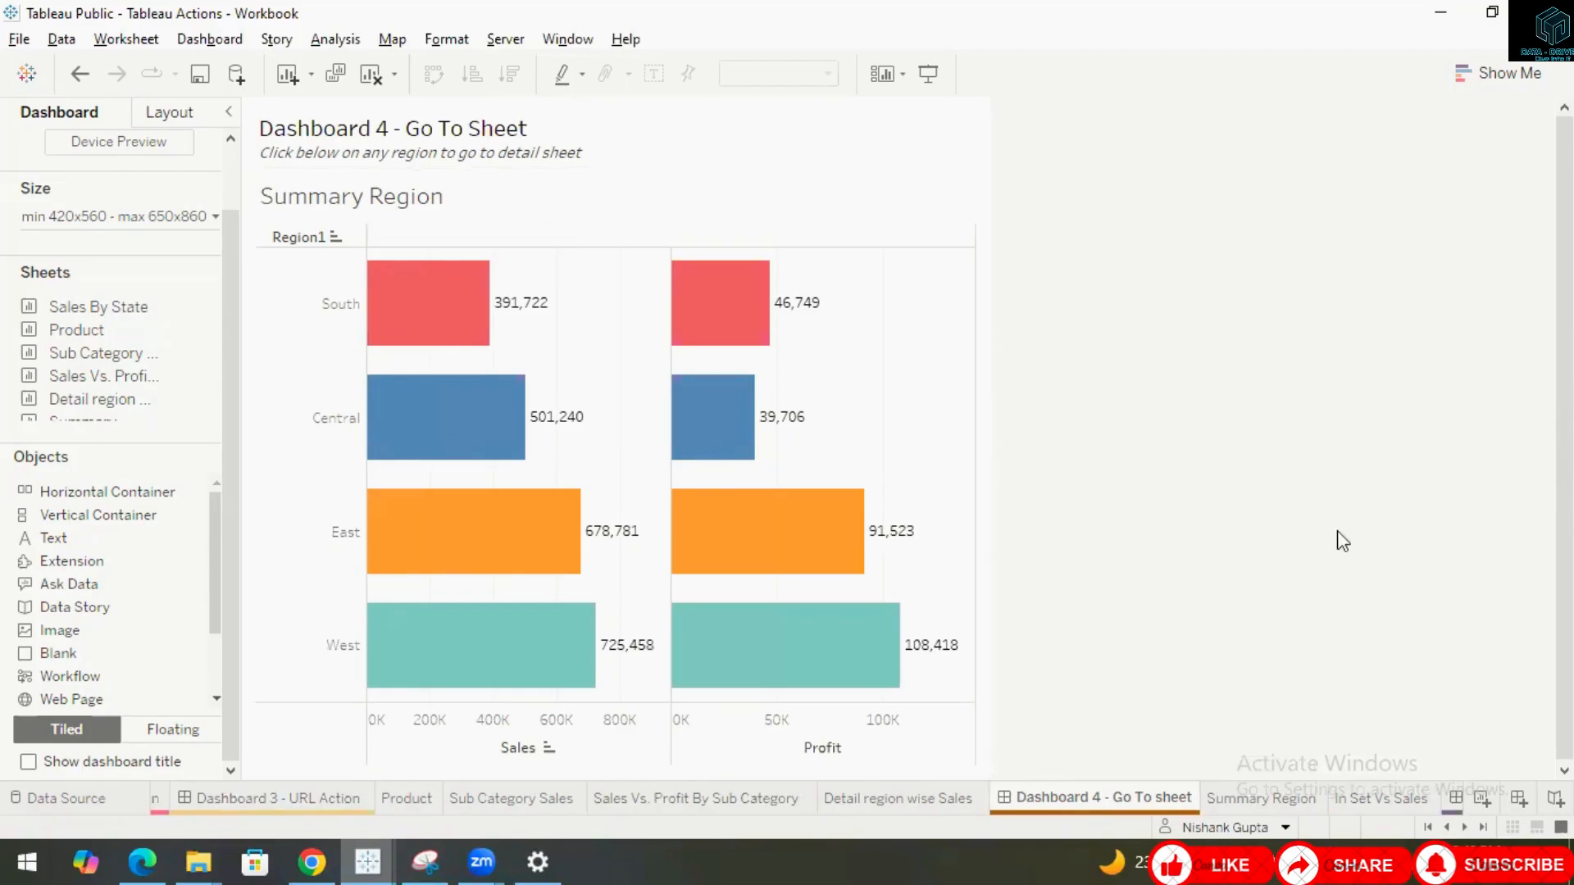
Examine the Summary Region and Detail region wise Sales worksheets.
left_click(1281, 799)
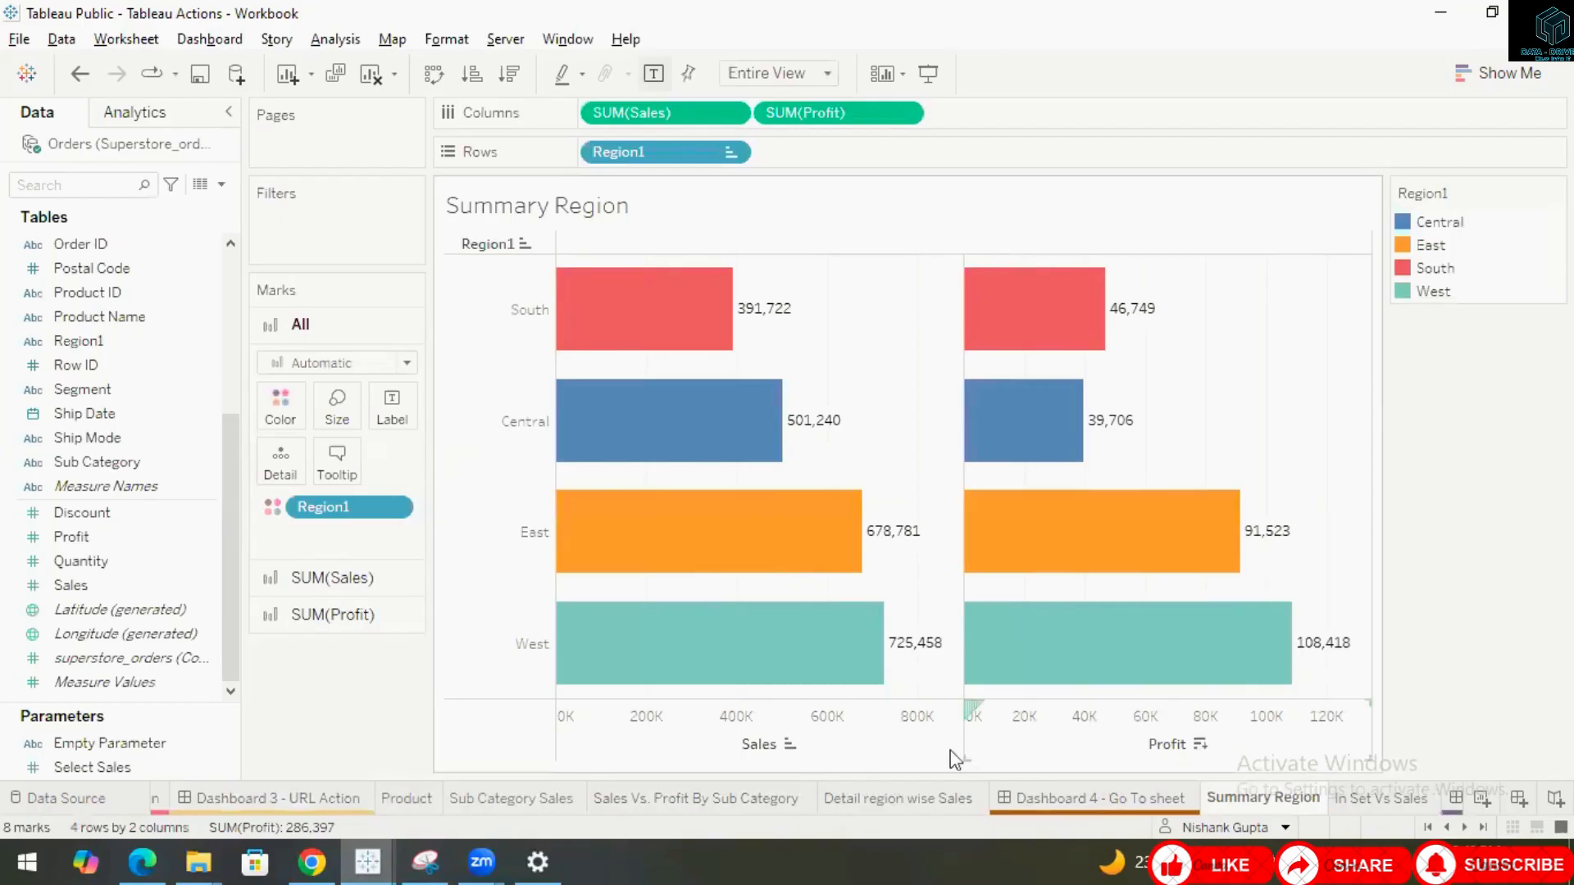
left_click_drag(936, 800, 1333, 807)
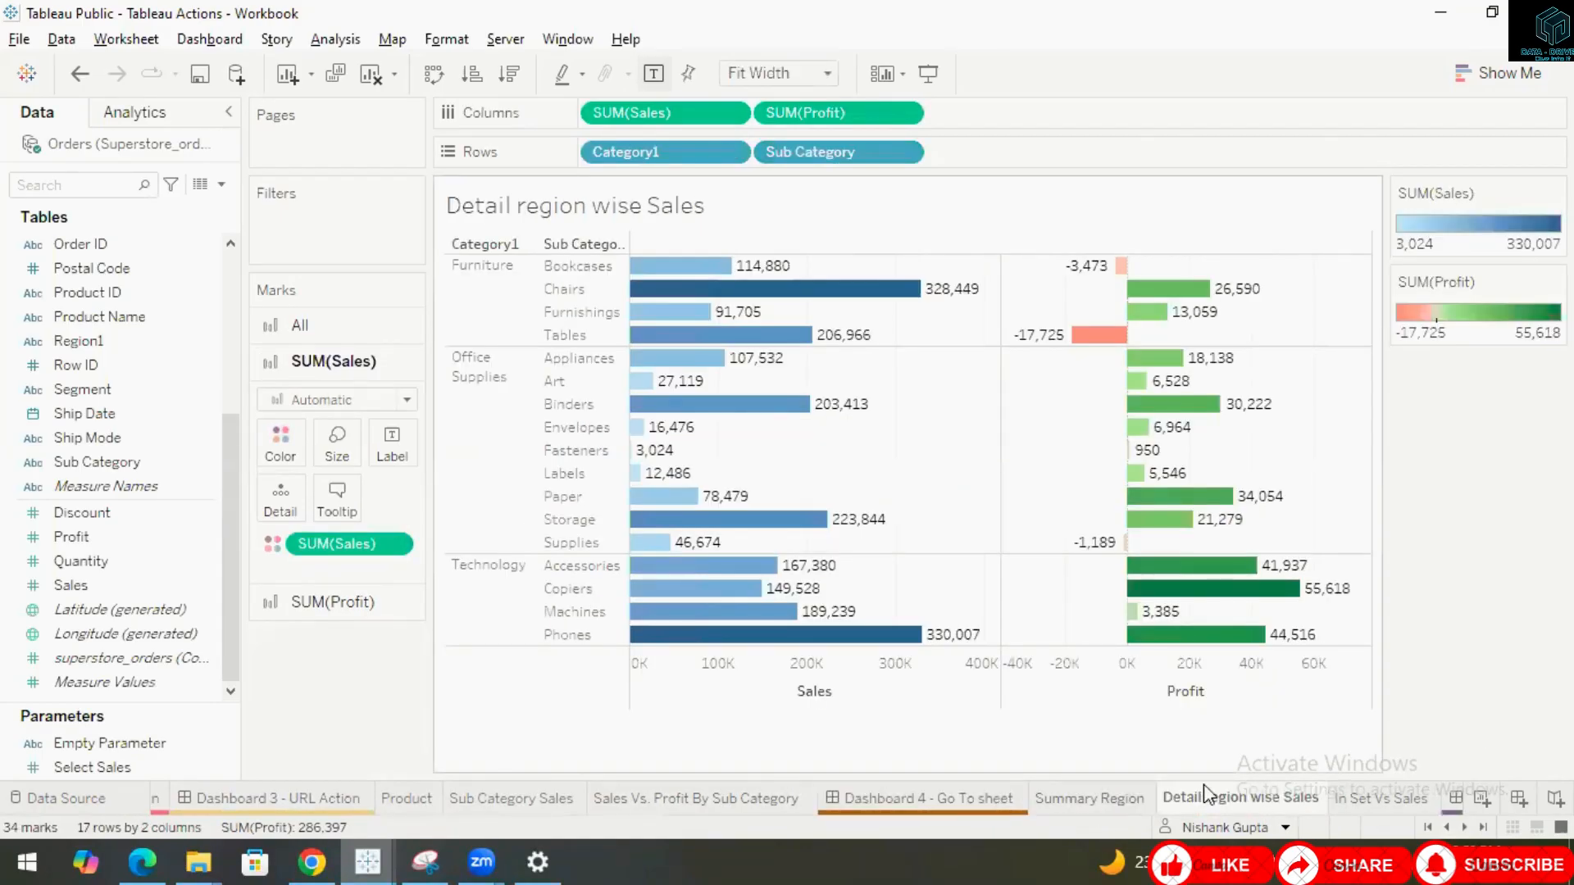
mouse_move(1231, 801)
Return to Dashboard 4 and select the South region to jump to the detail sheet.
left_click(980, 799)
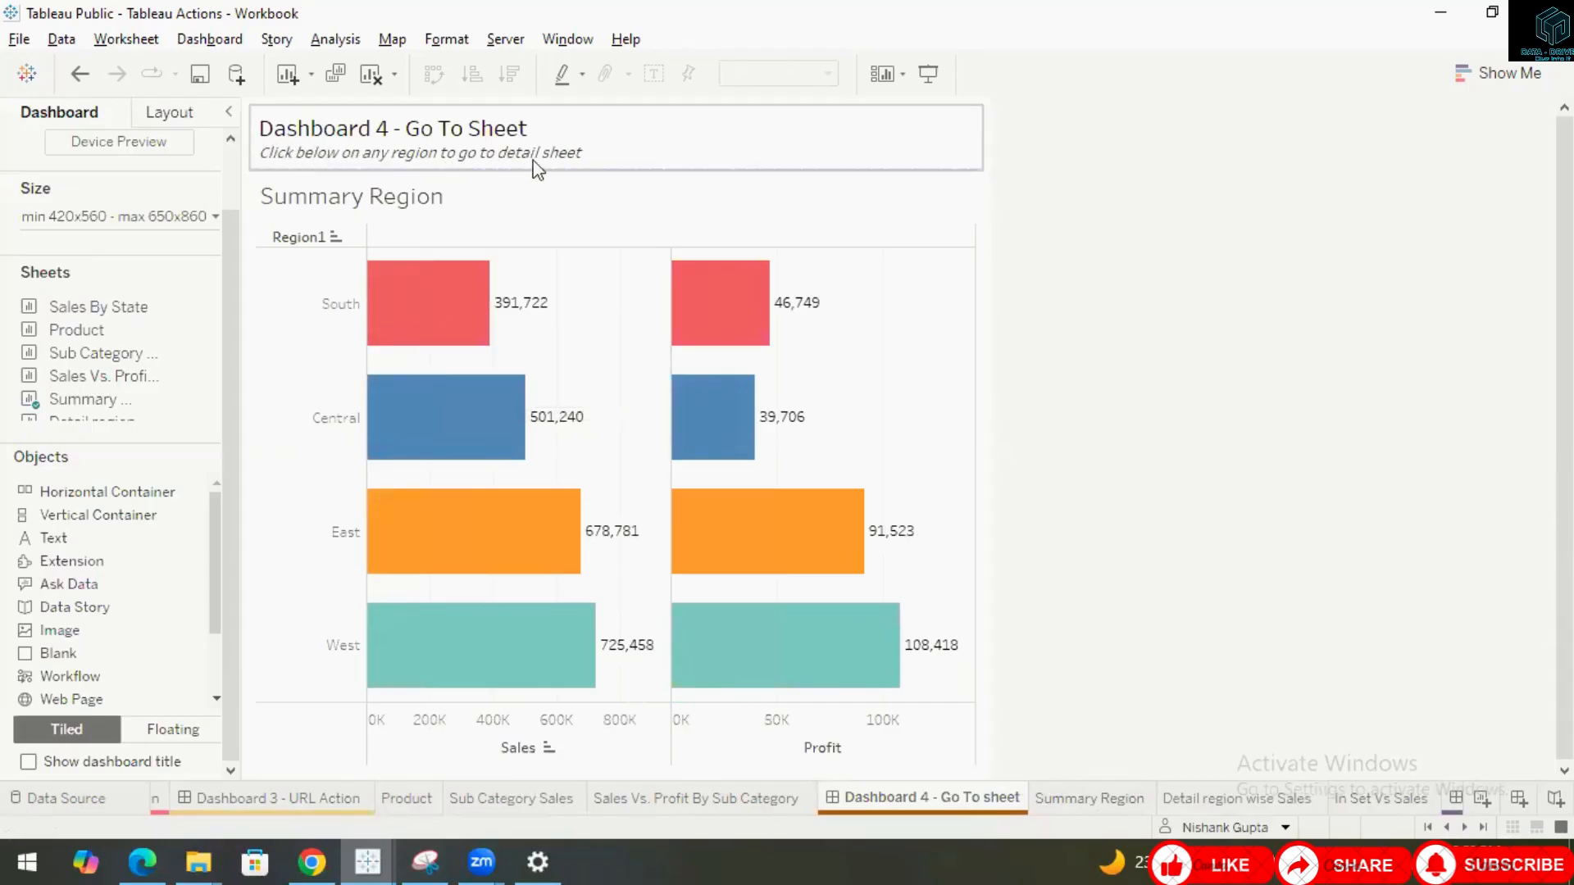
left_click(443, 328)
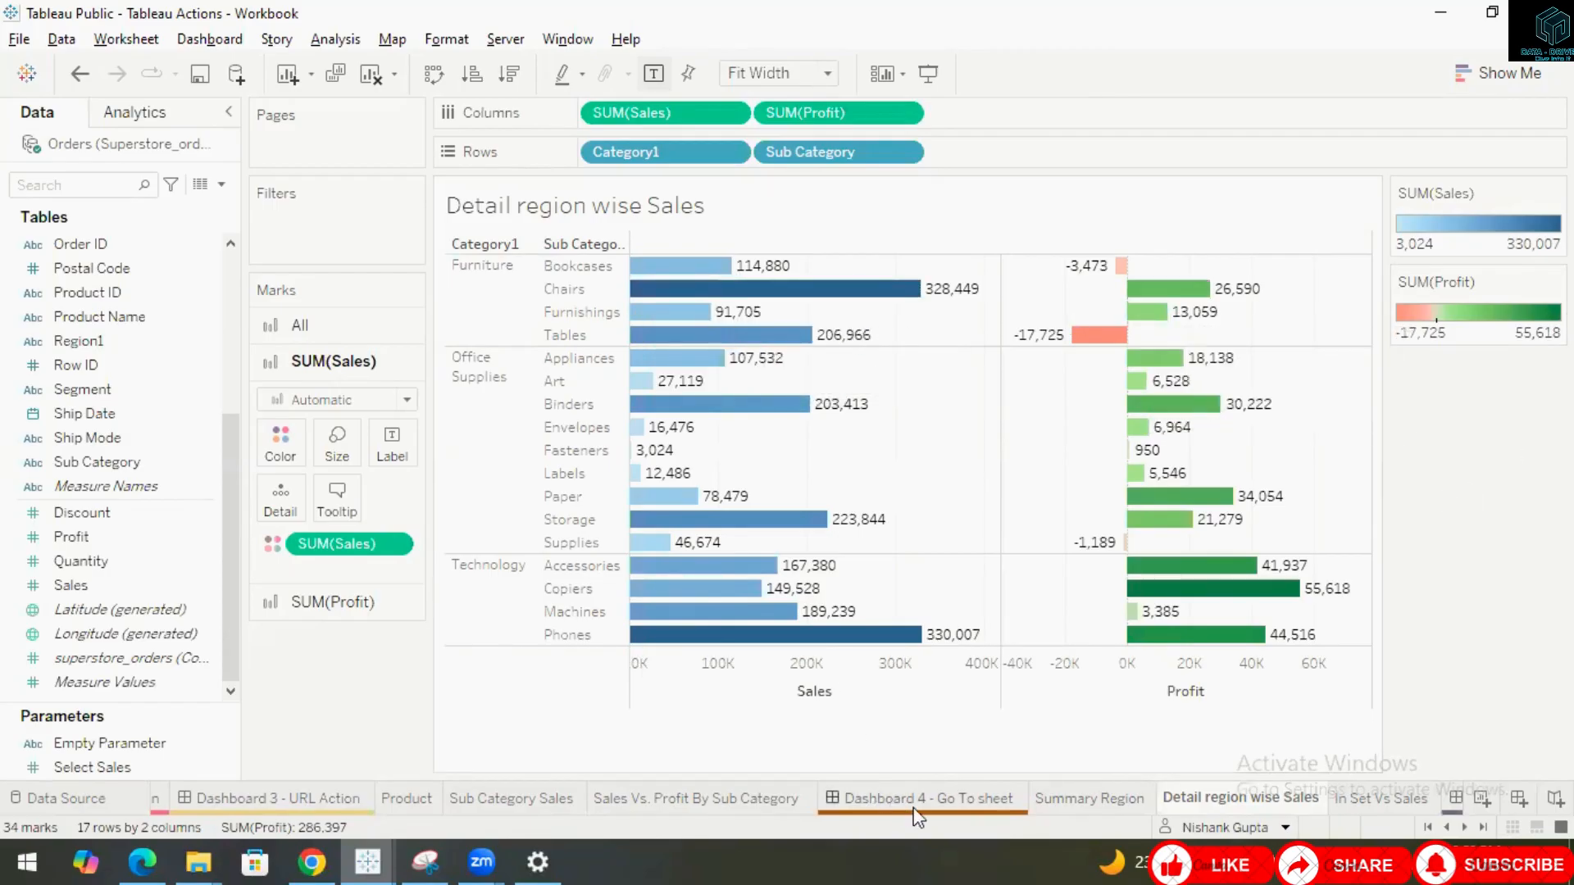
mouse_move(916, 817)
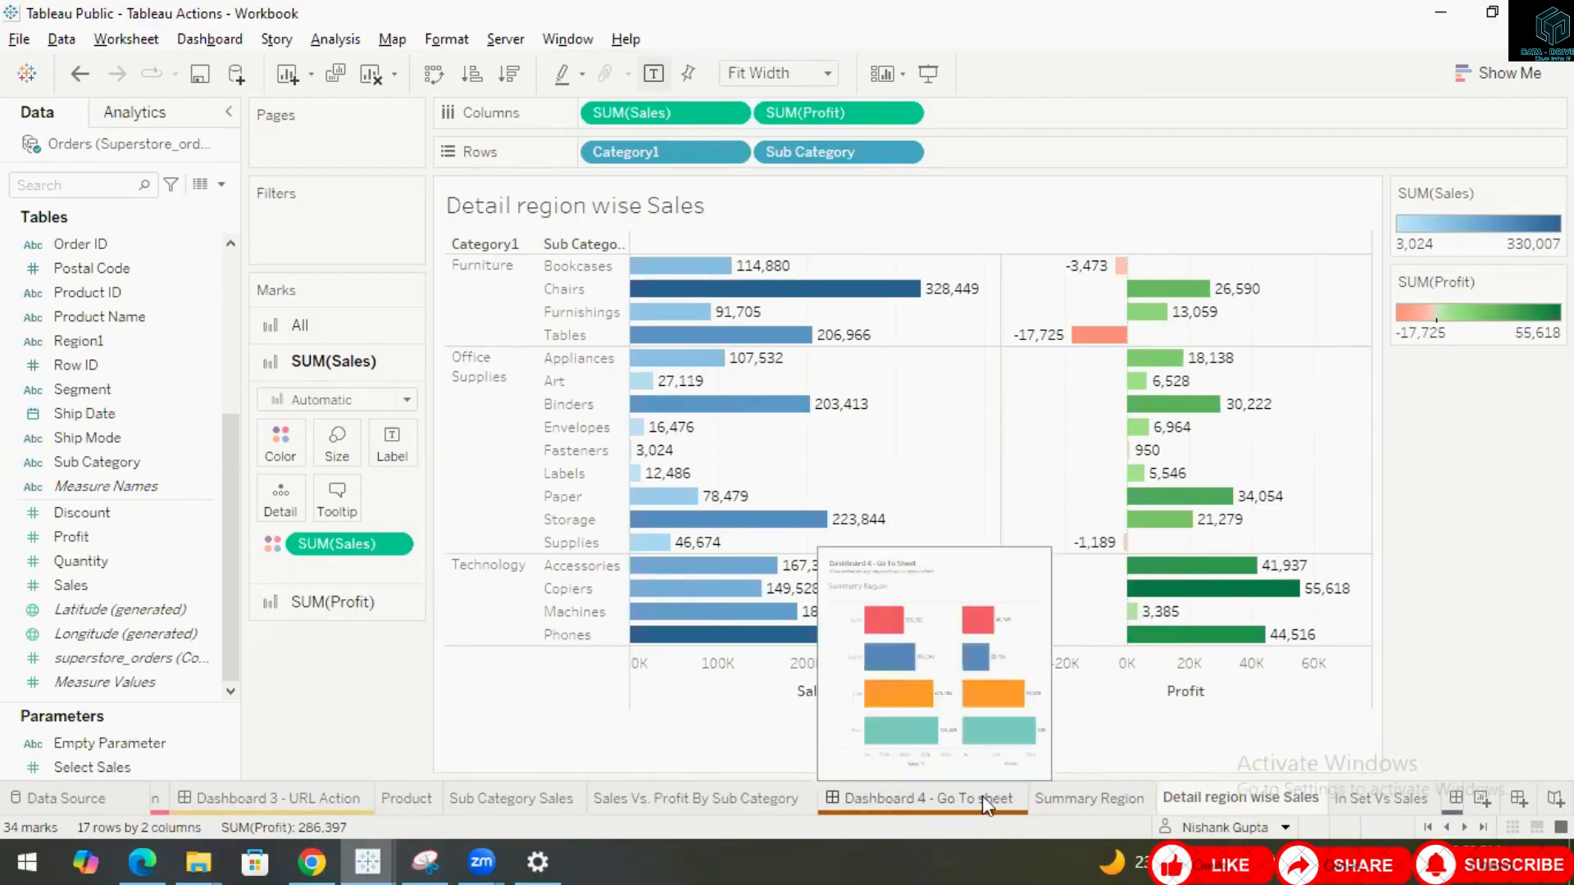
Compare the Summary Region and Detail region wise Sales worksheets, then go back to Dashboard 4.
left_click(1070, 798)
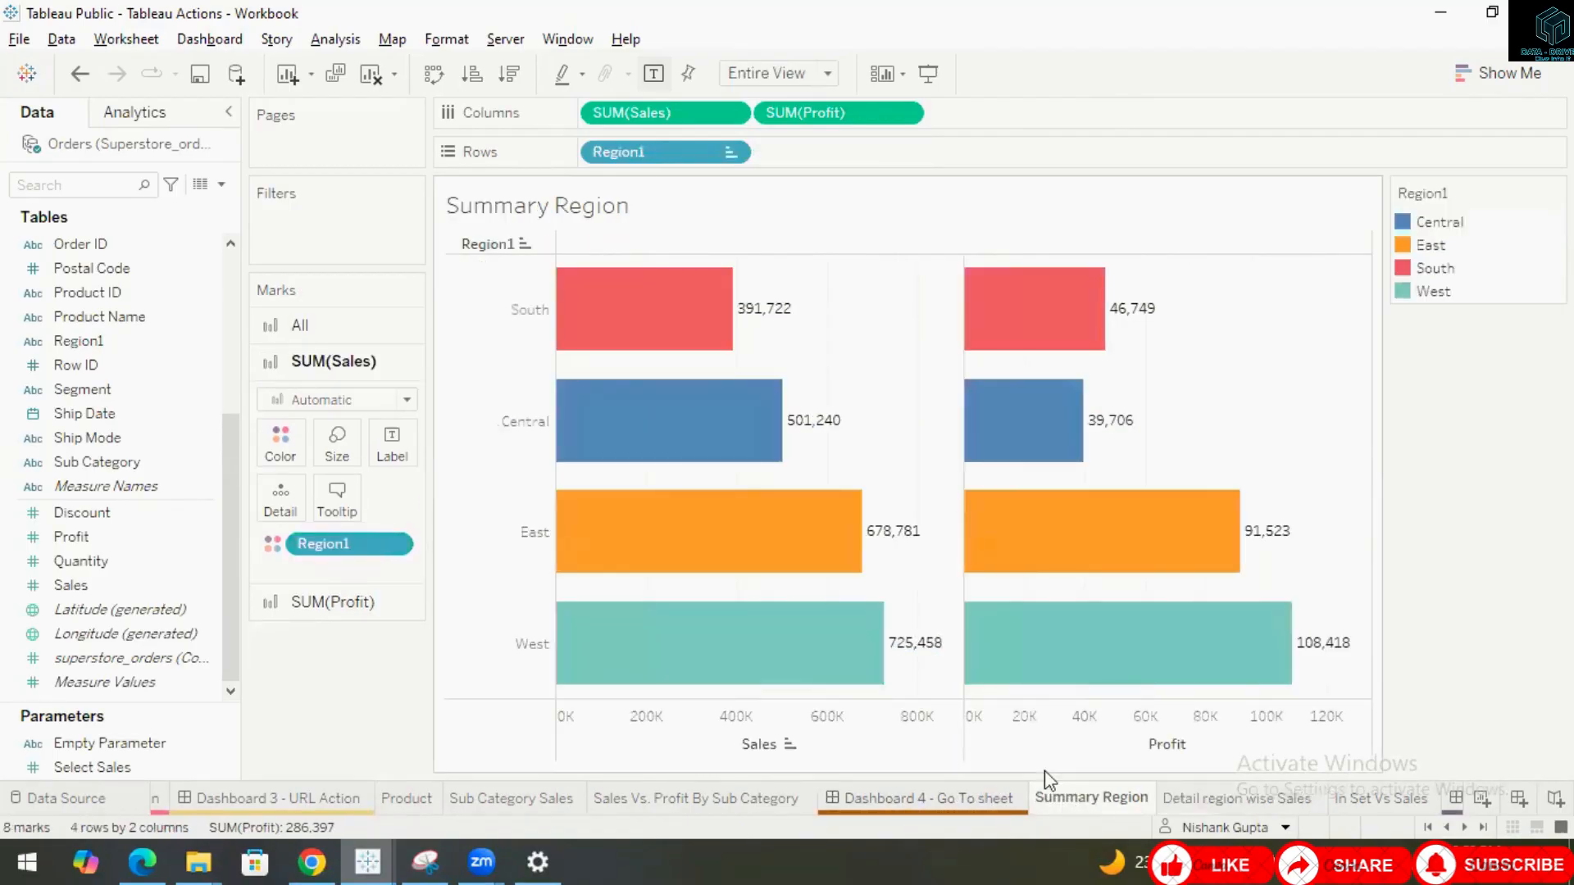
left_click(1203, 800)
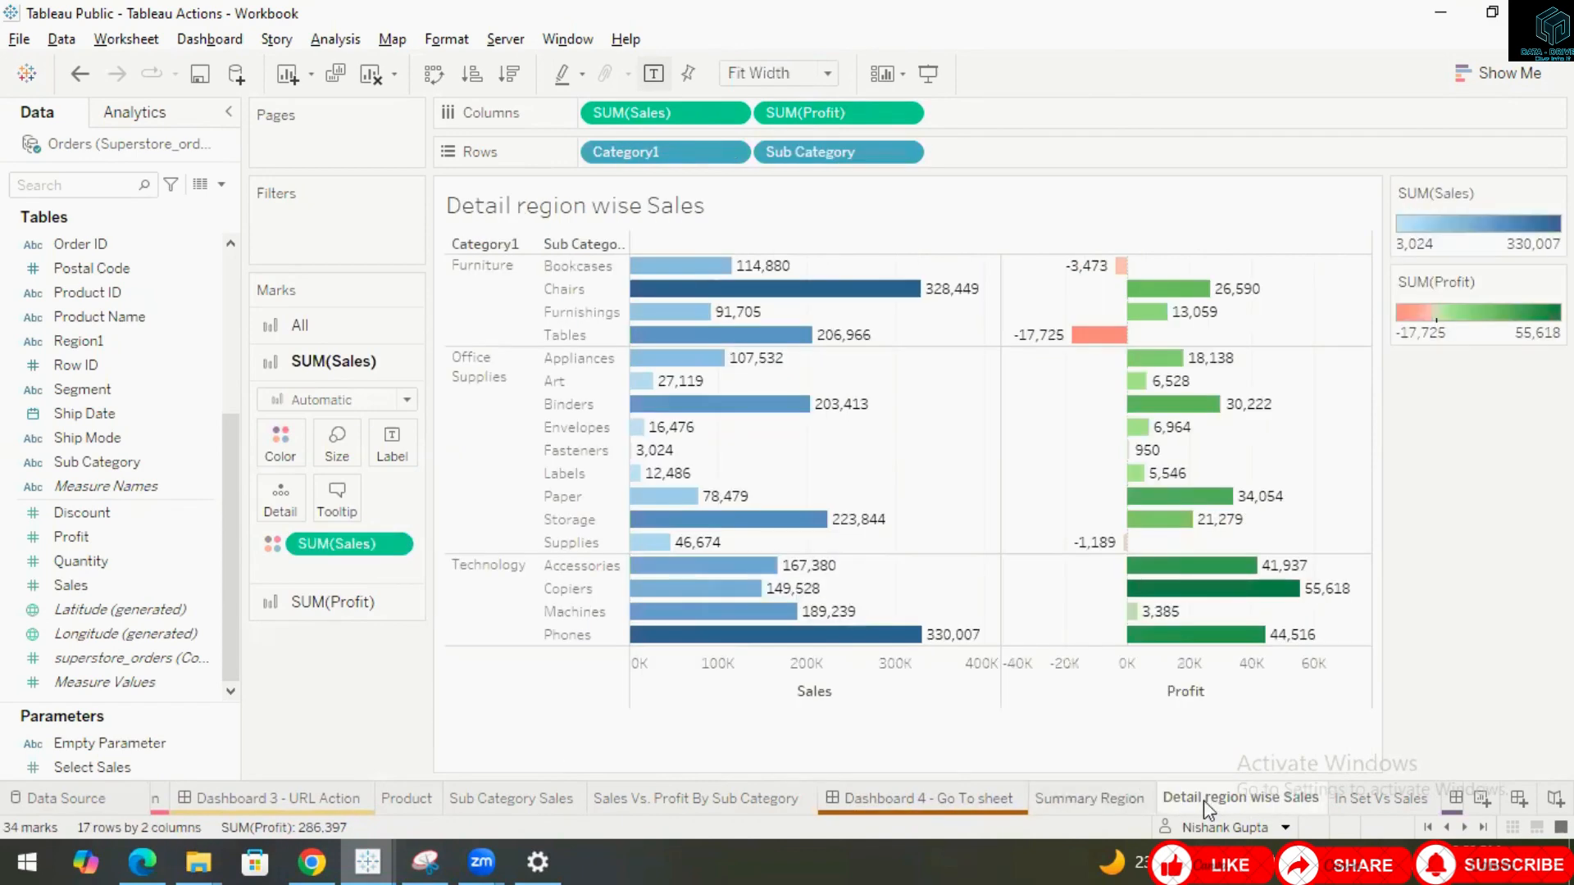
left_click(933, 798)
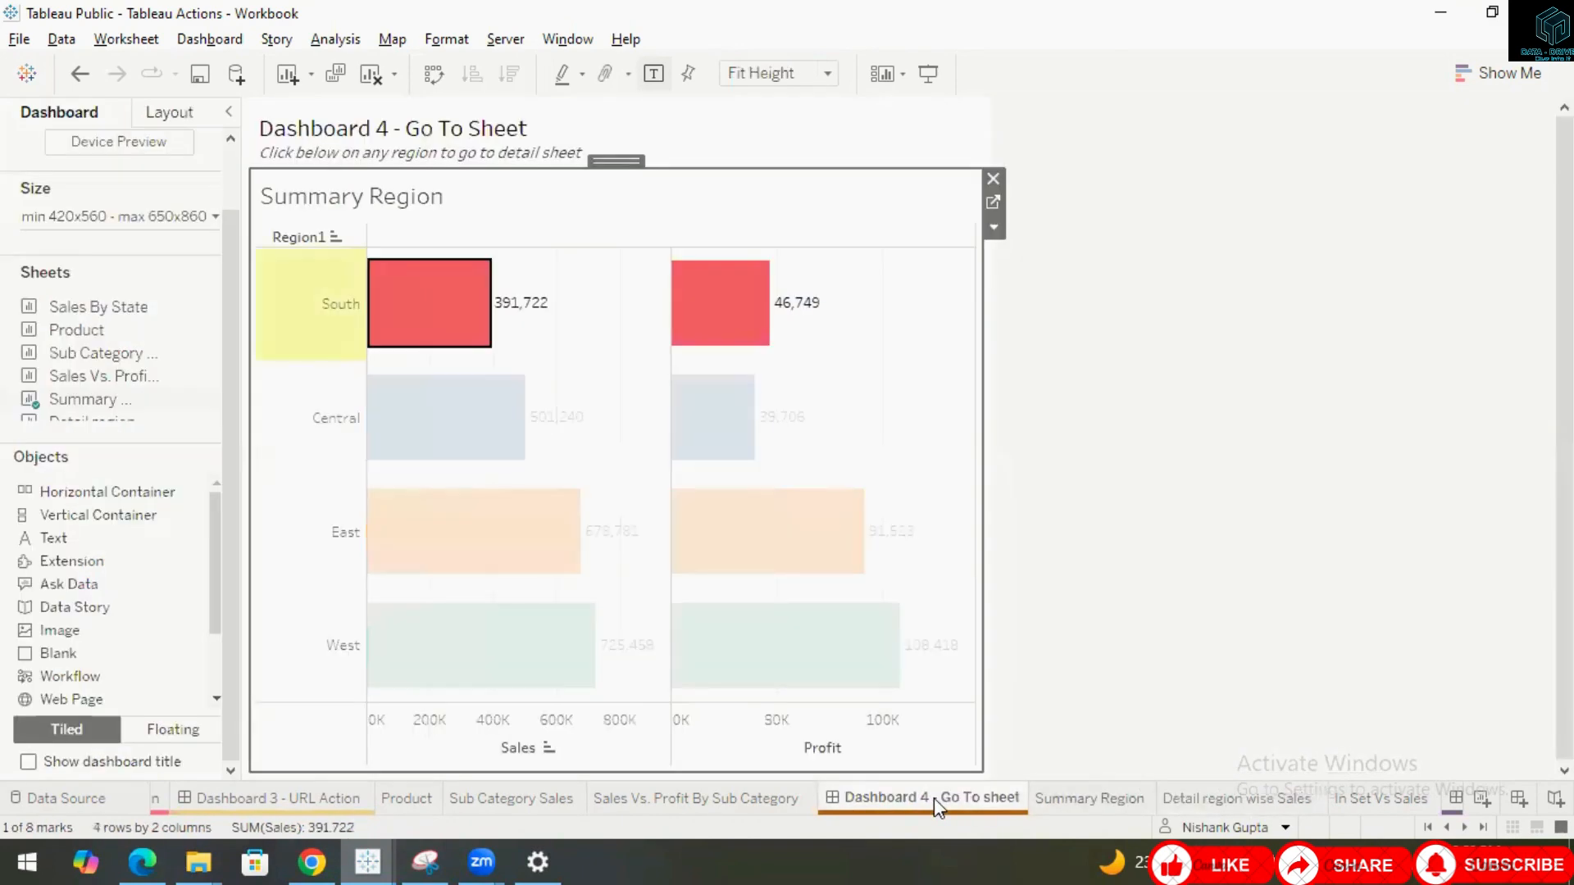
Clear the selection and select the South region's Profit bar to jump to the detail sheet.
left_click(1102, 408)
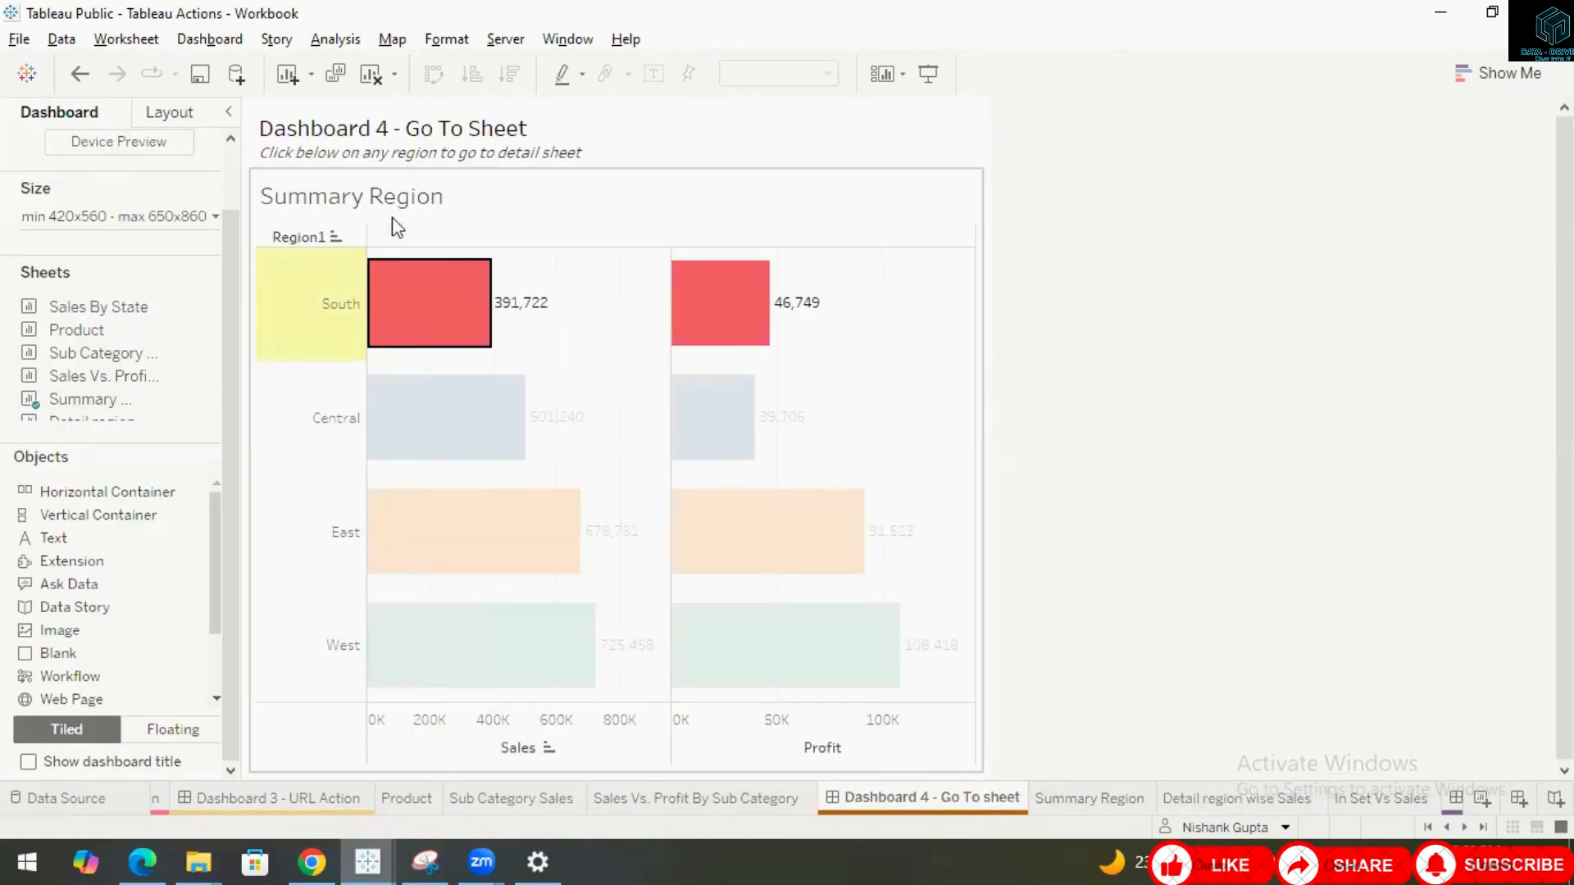
left_click(598, 312)
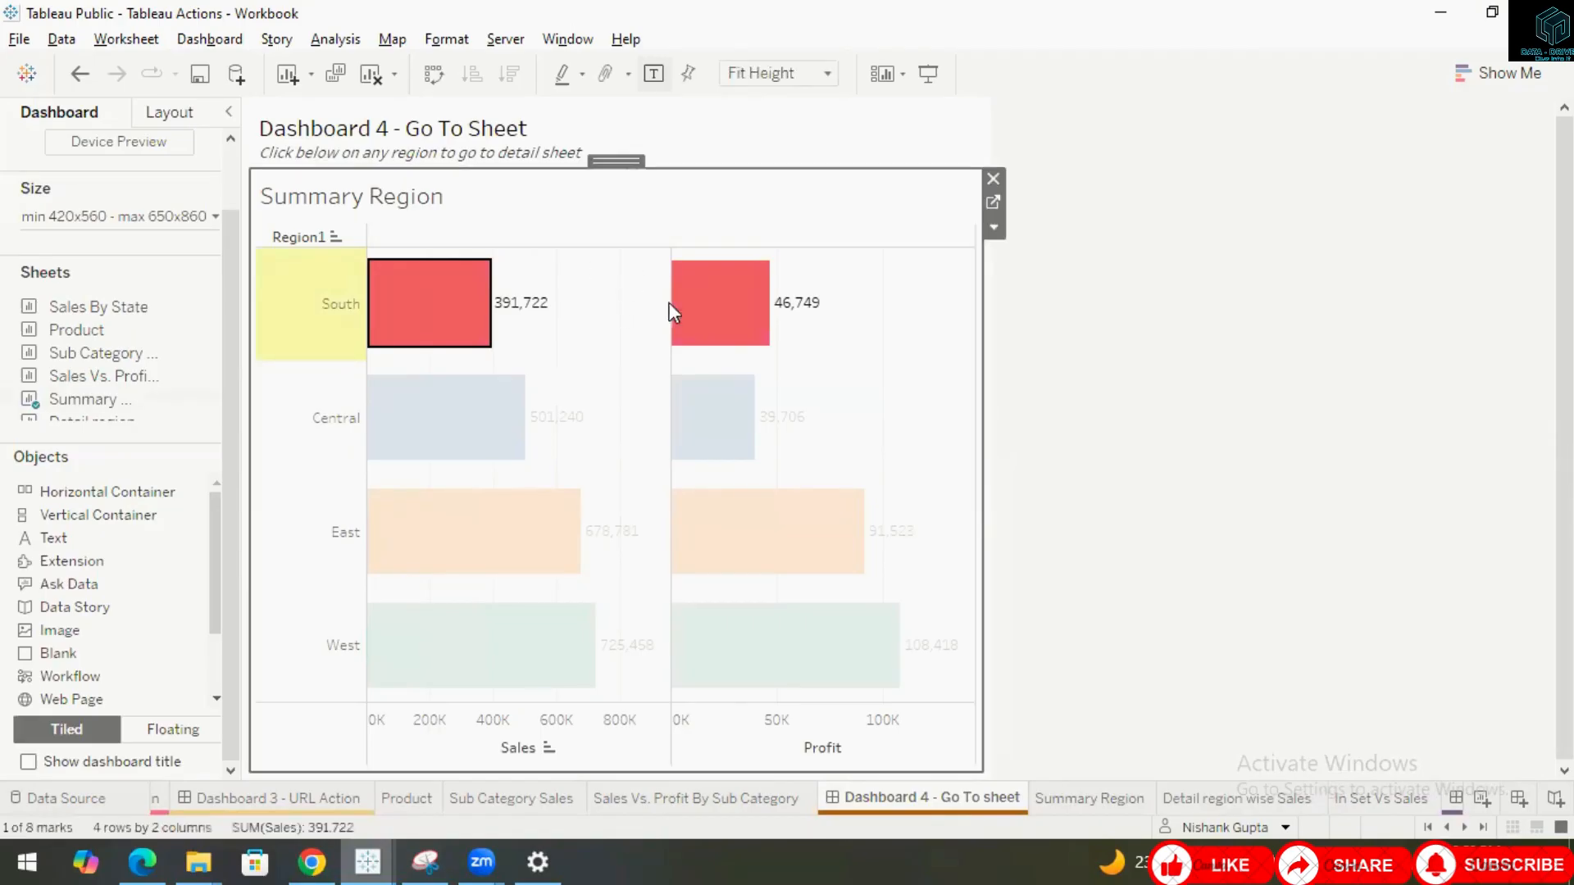
left_click(716, 305)
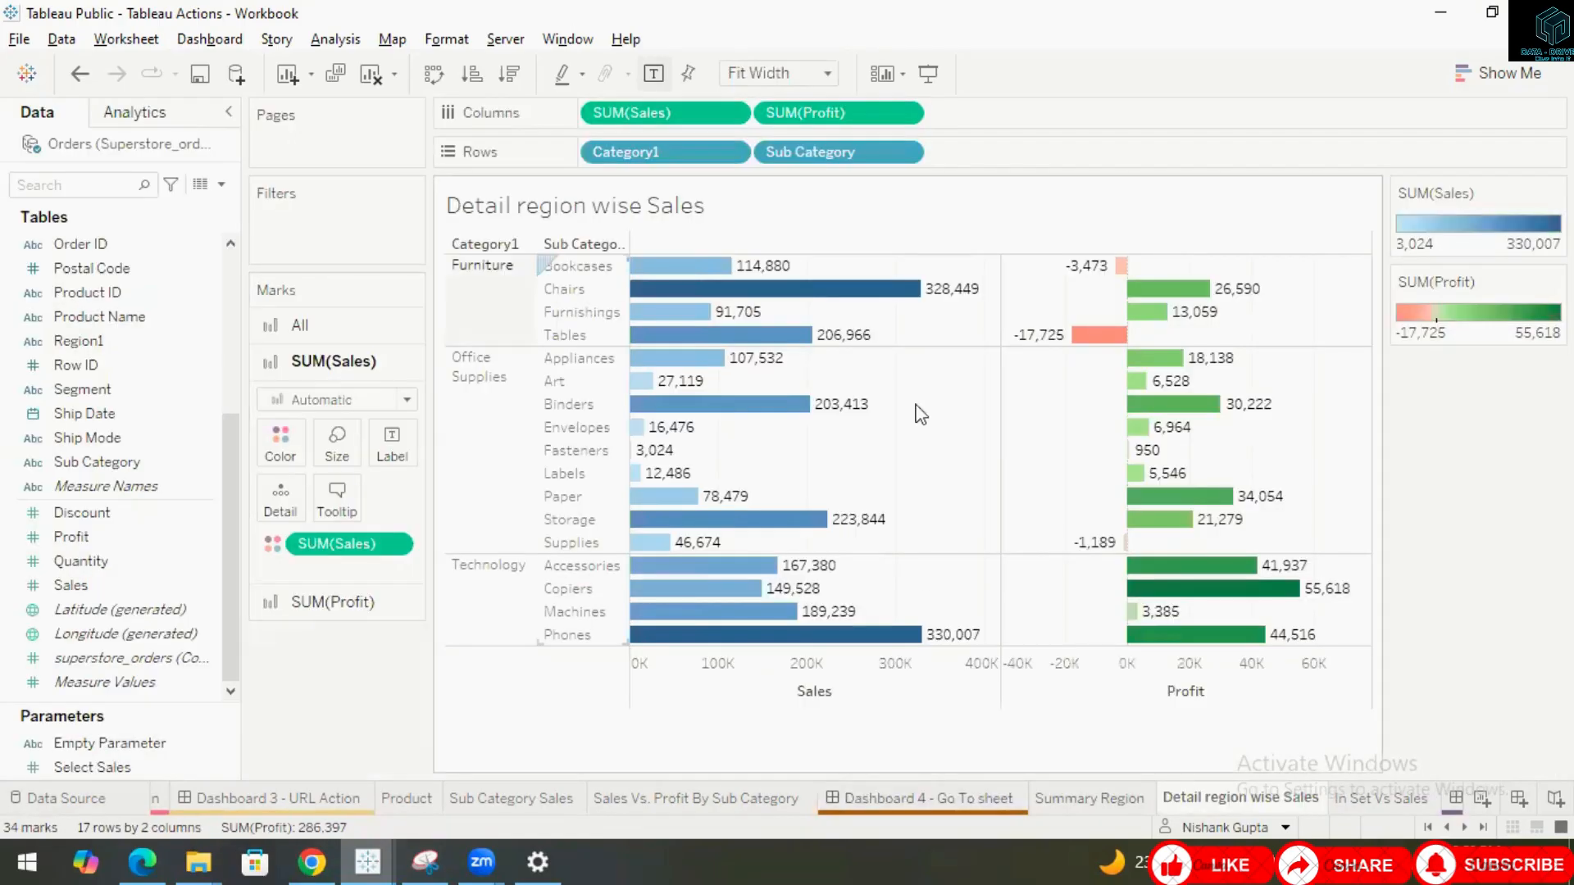
Return to Dashboard 4 and review the GoToSheet1 action's source and target sheet settings without changing them.
left_click(918, 799)
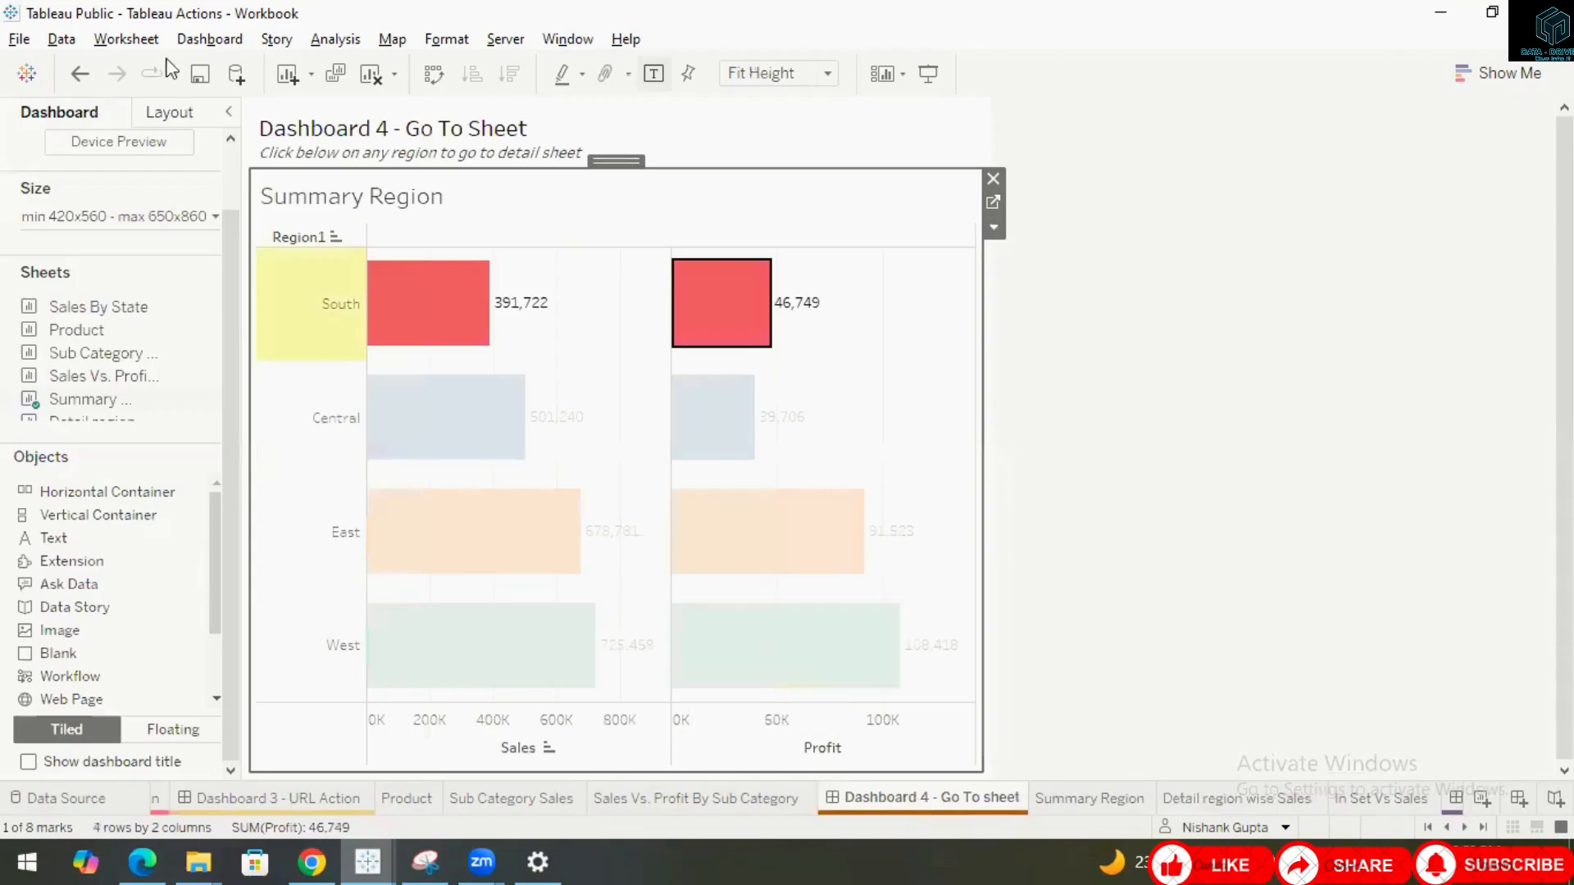
left_click(211, 39)
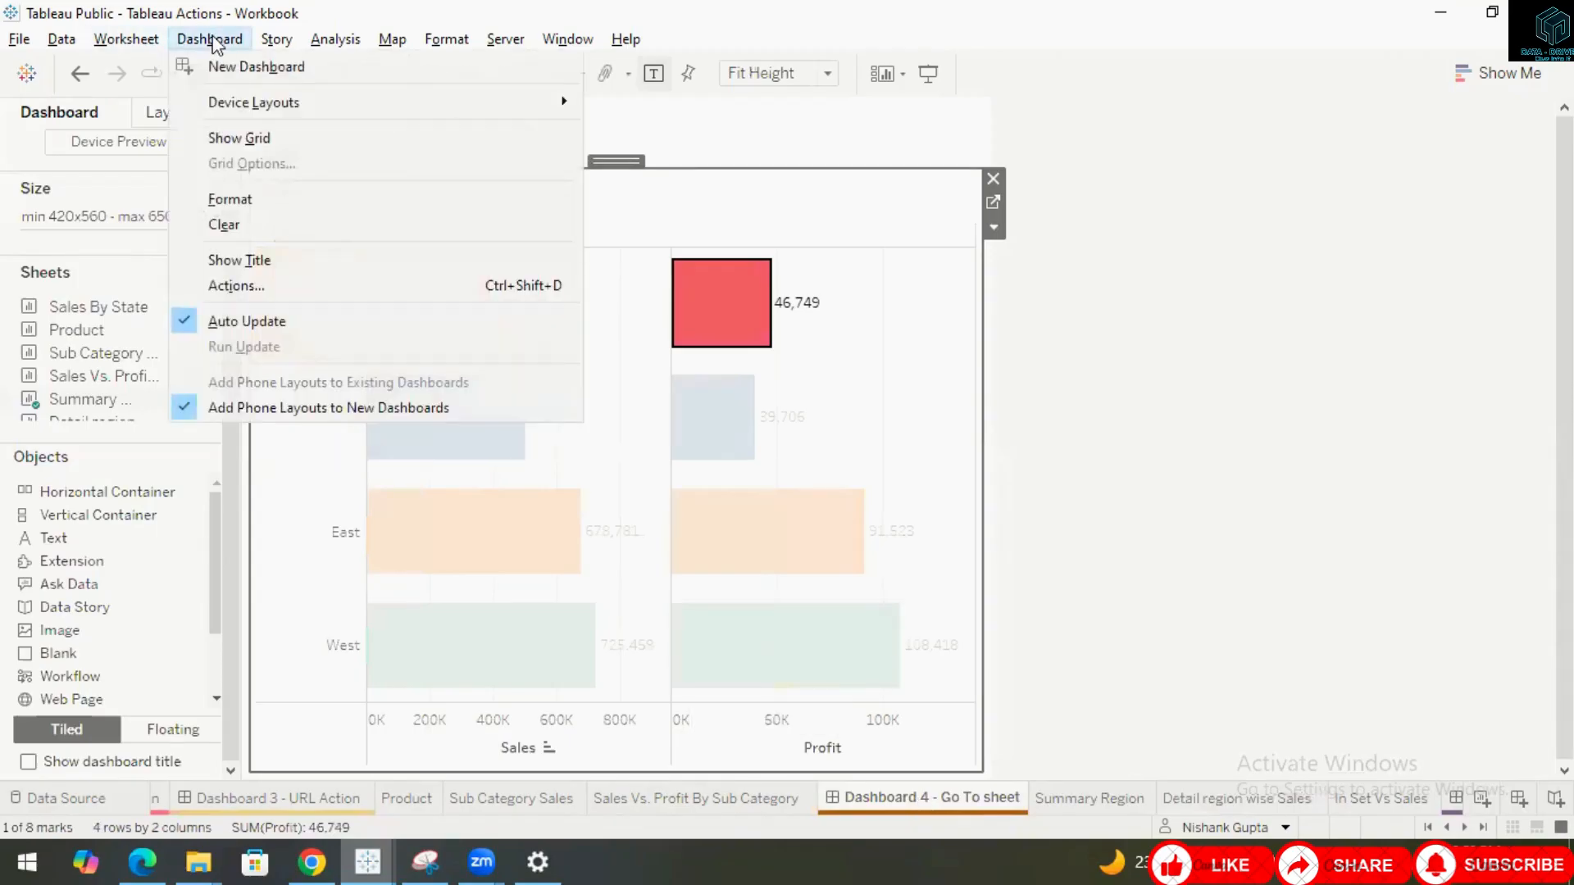
left_click(238, 285)
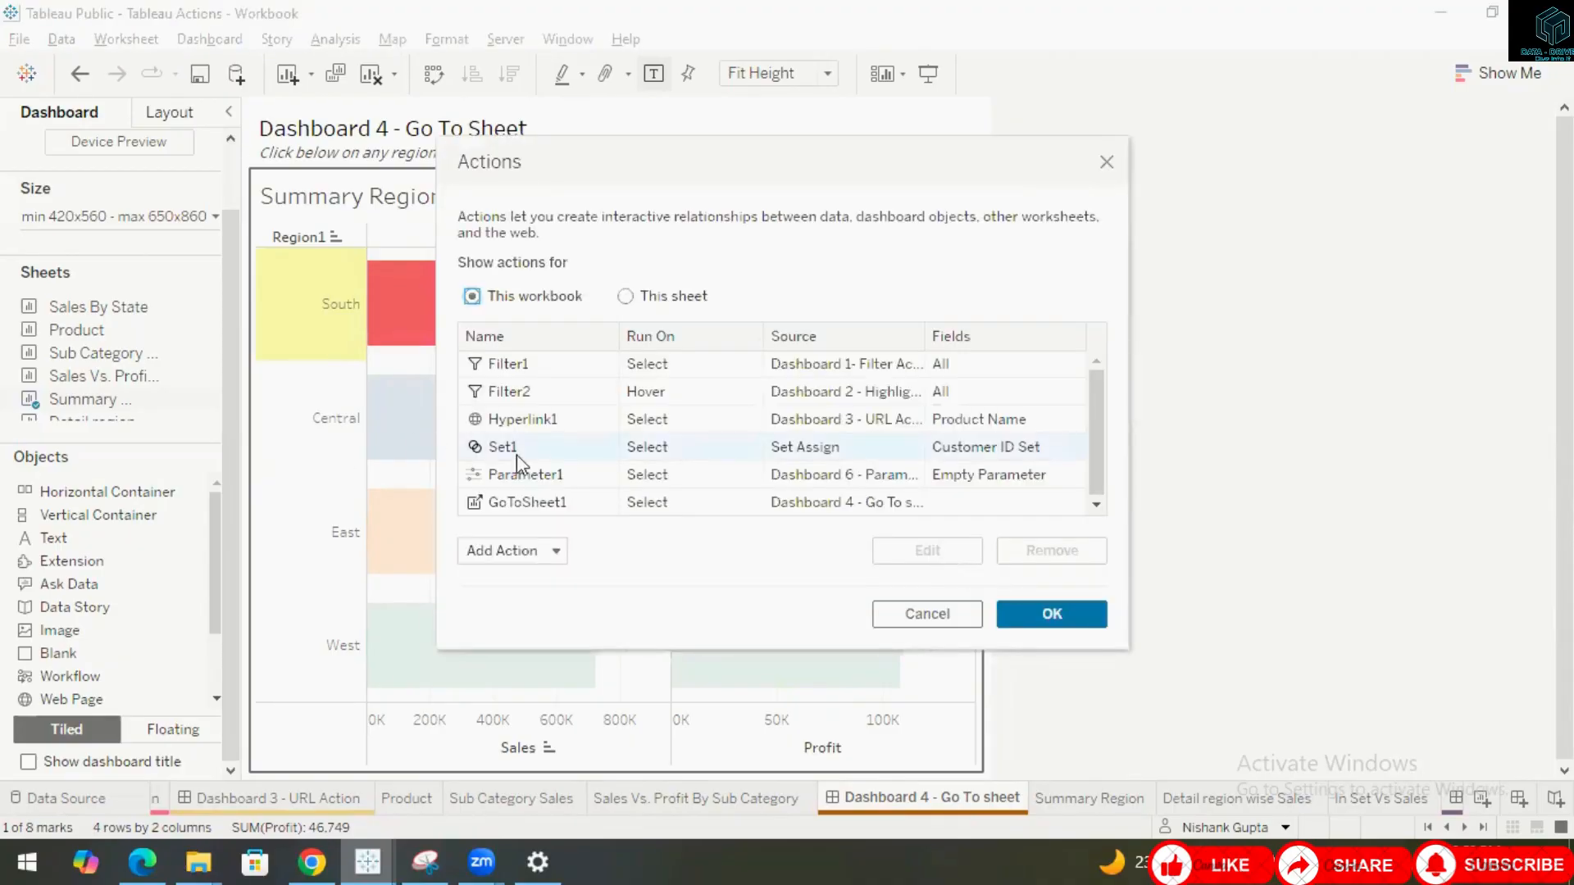
left_click(543, 508)
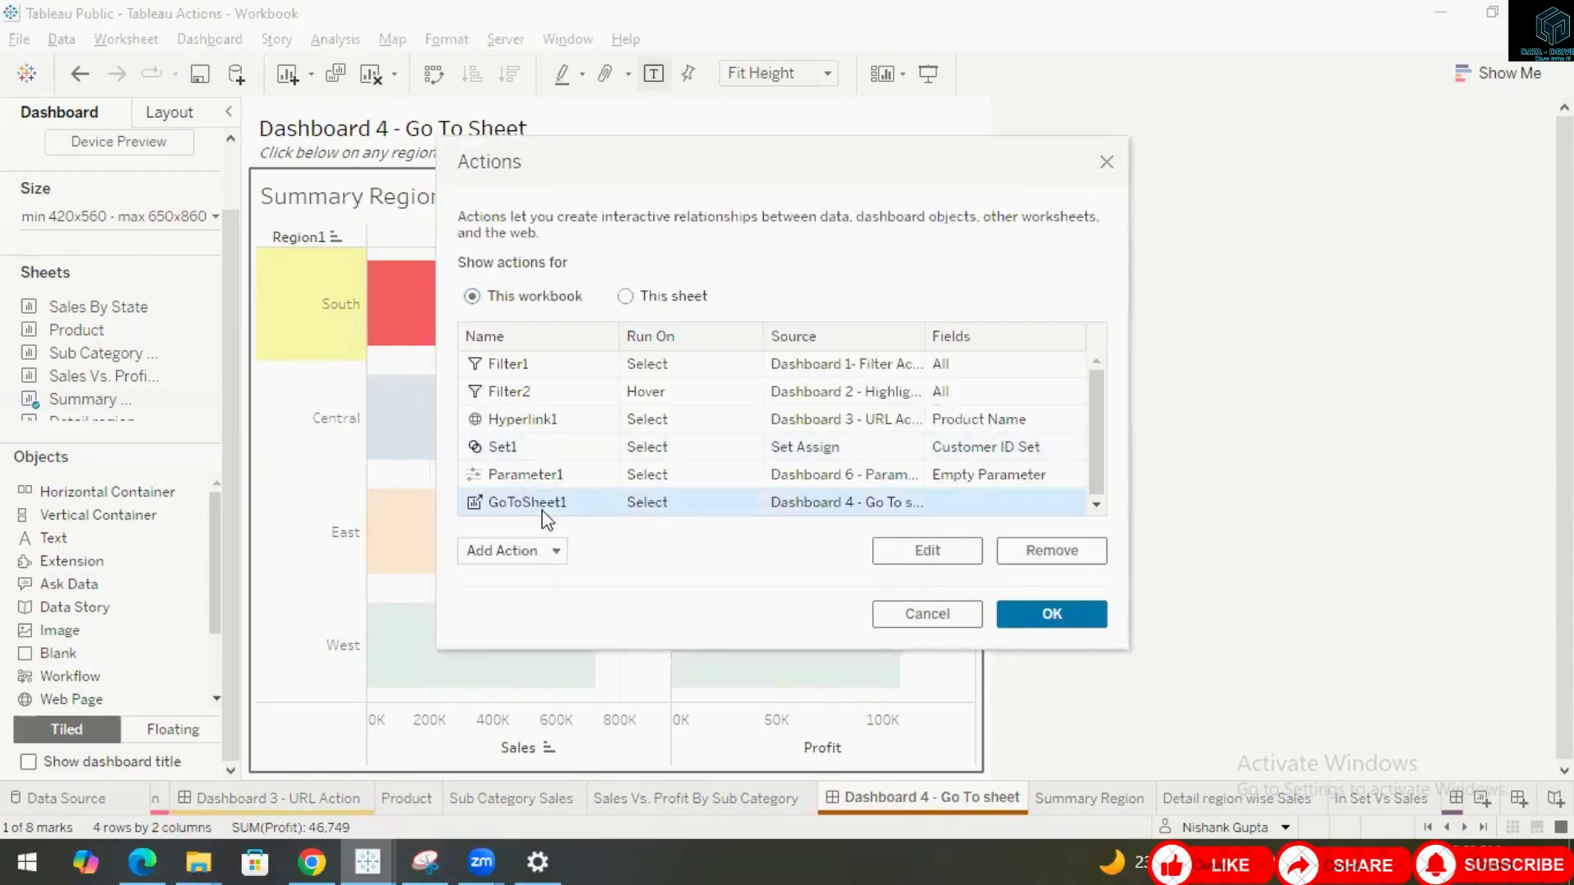
left_click(922, 552)
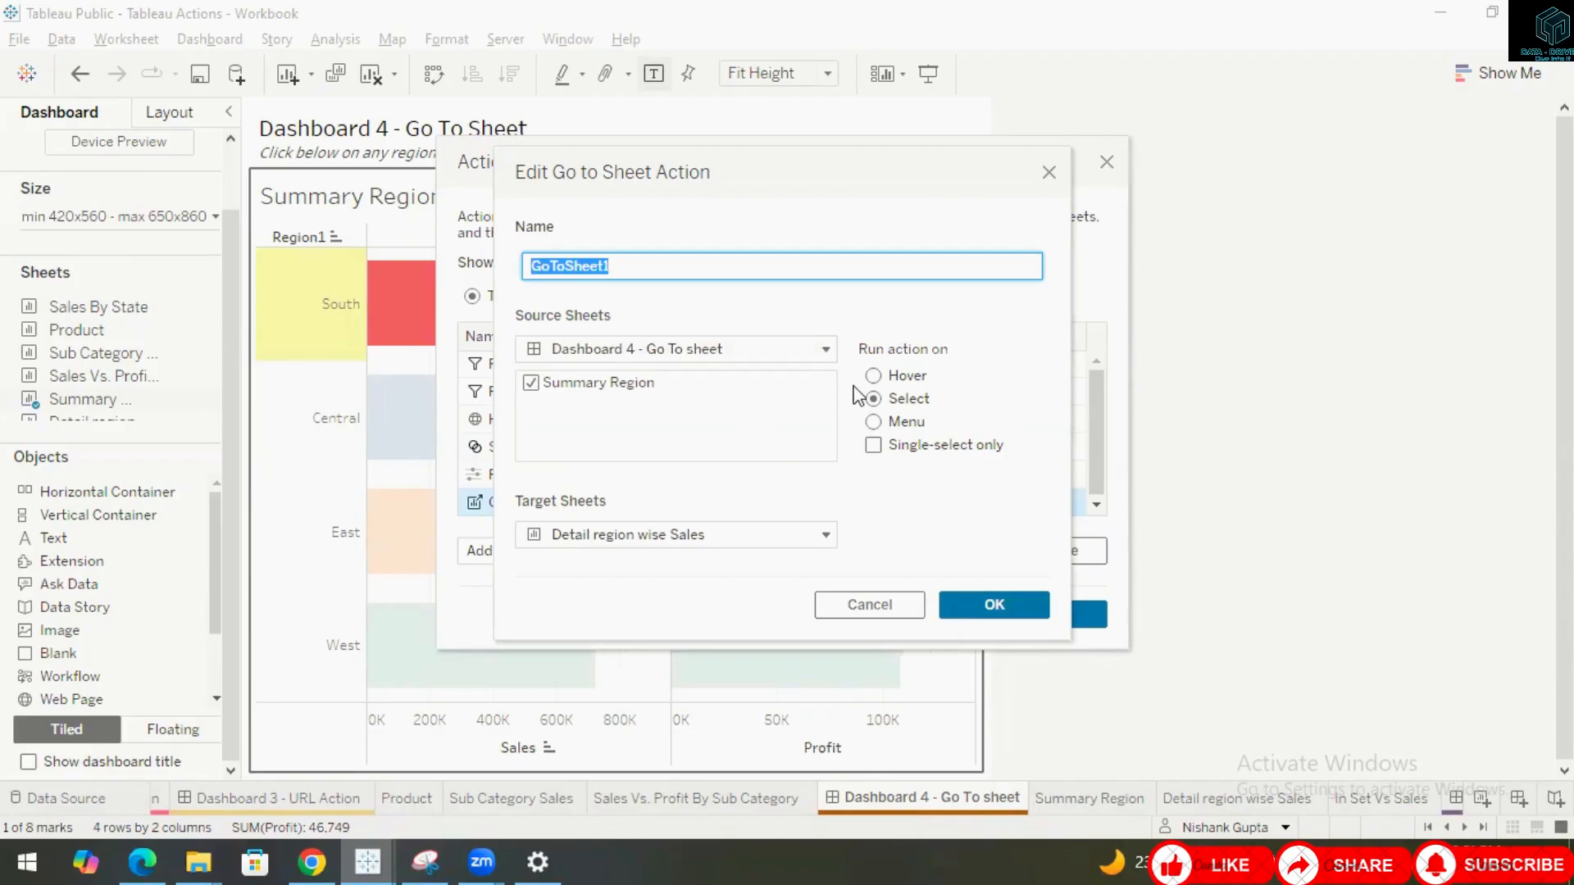
left_click(825, 350)
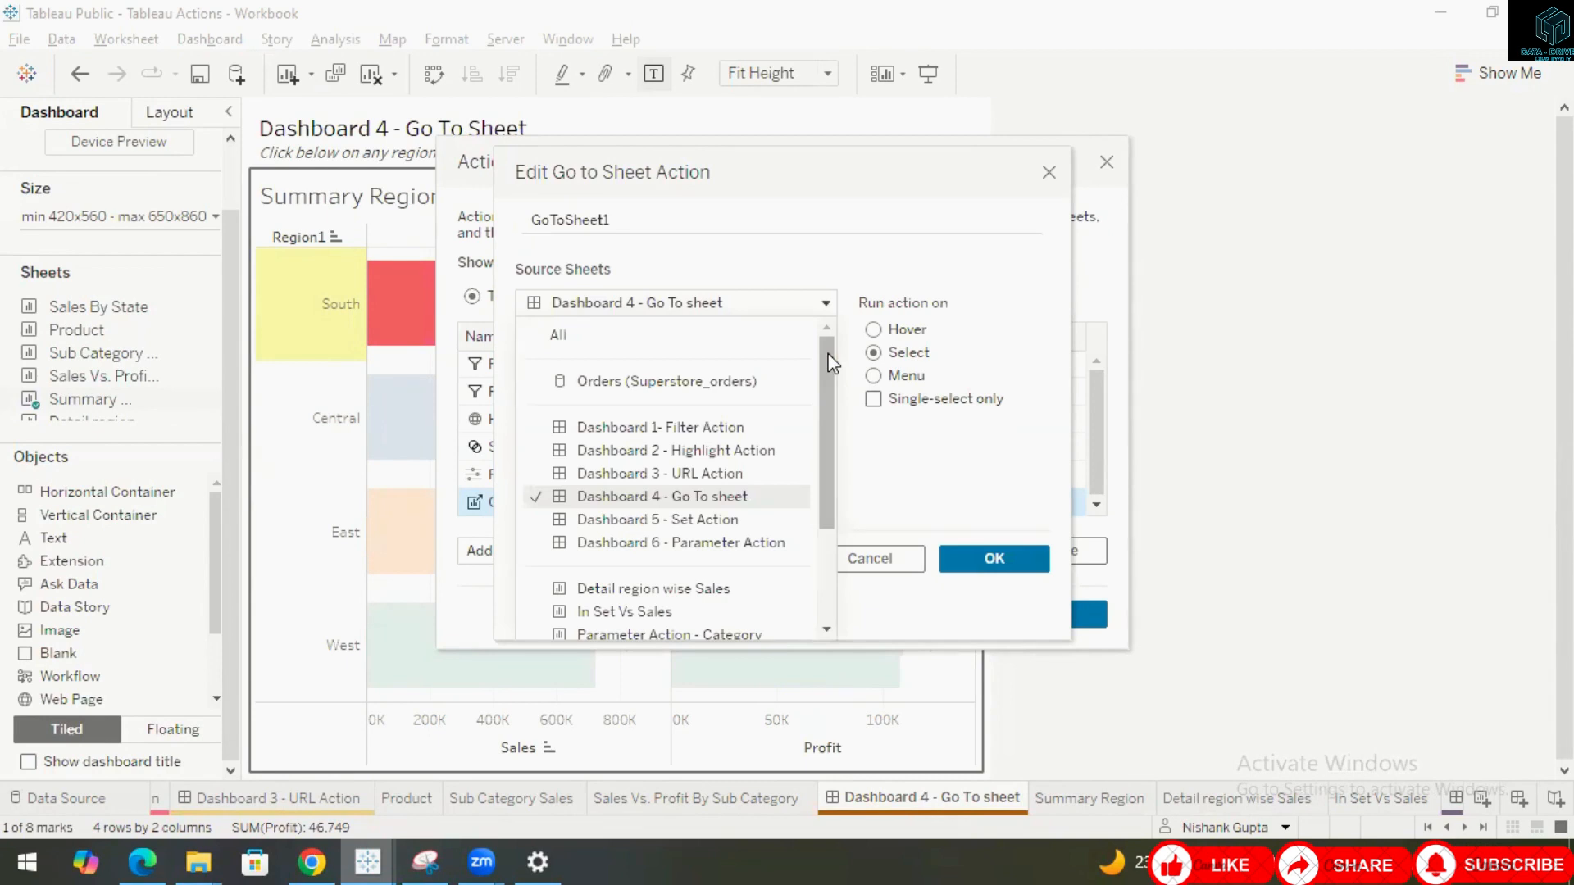
left_click(1005, 467)
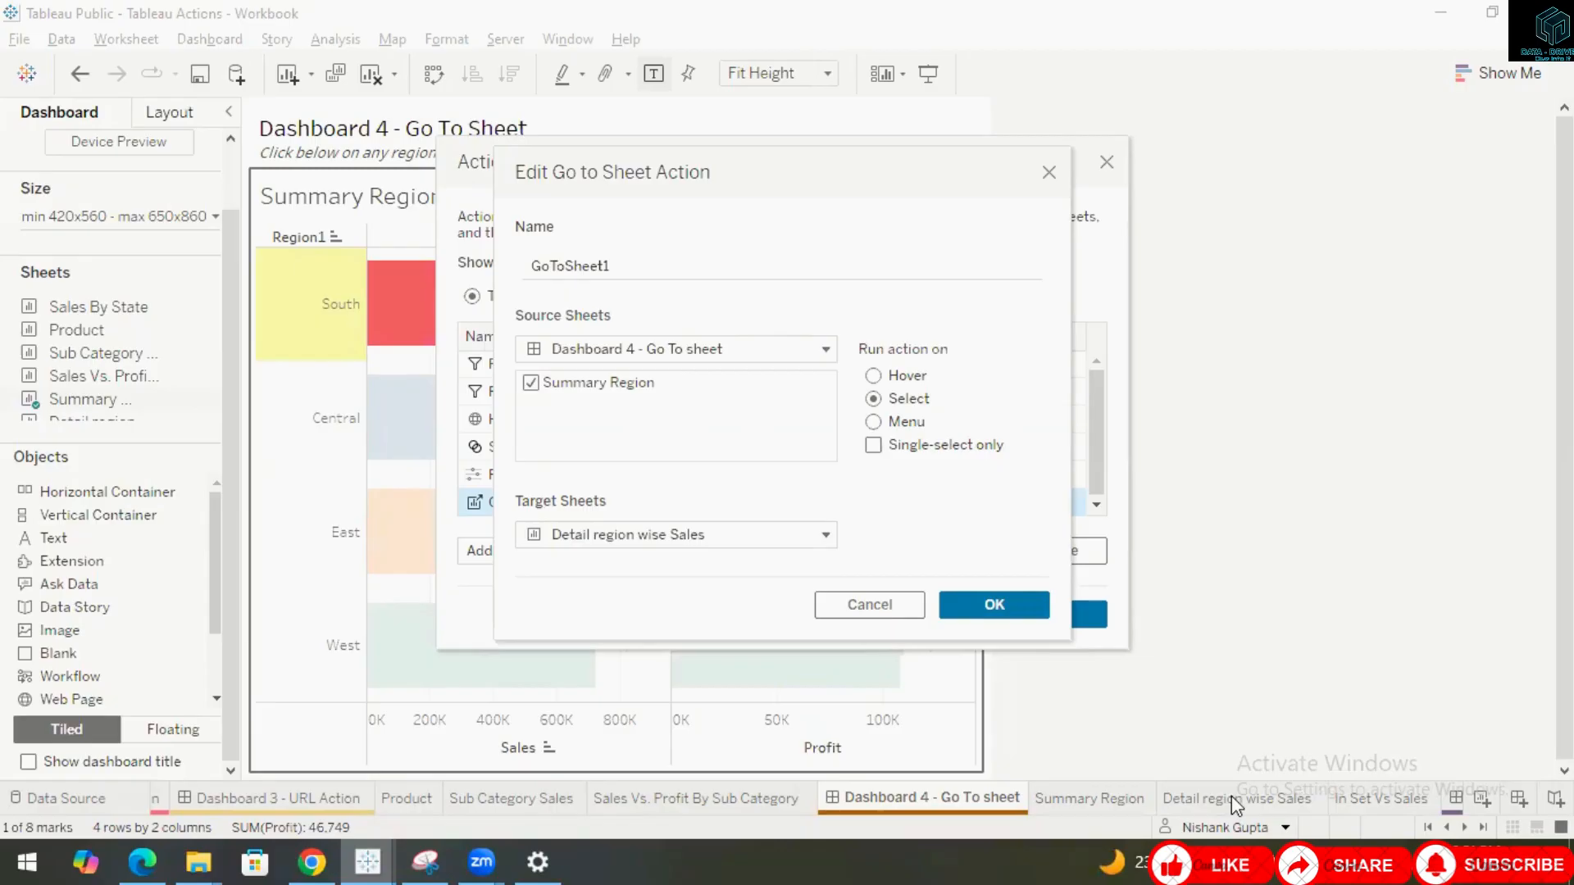
left_click(828, 537)
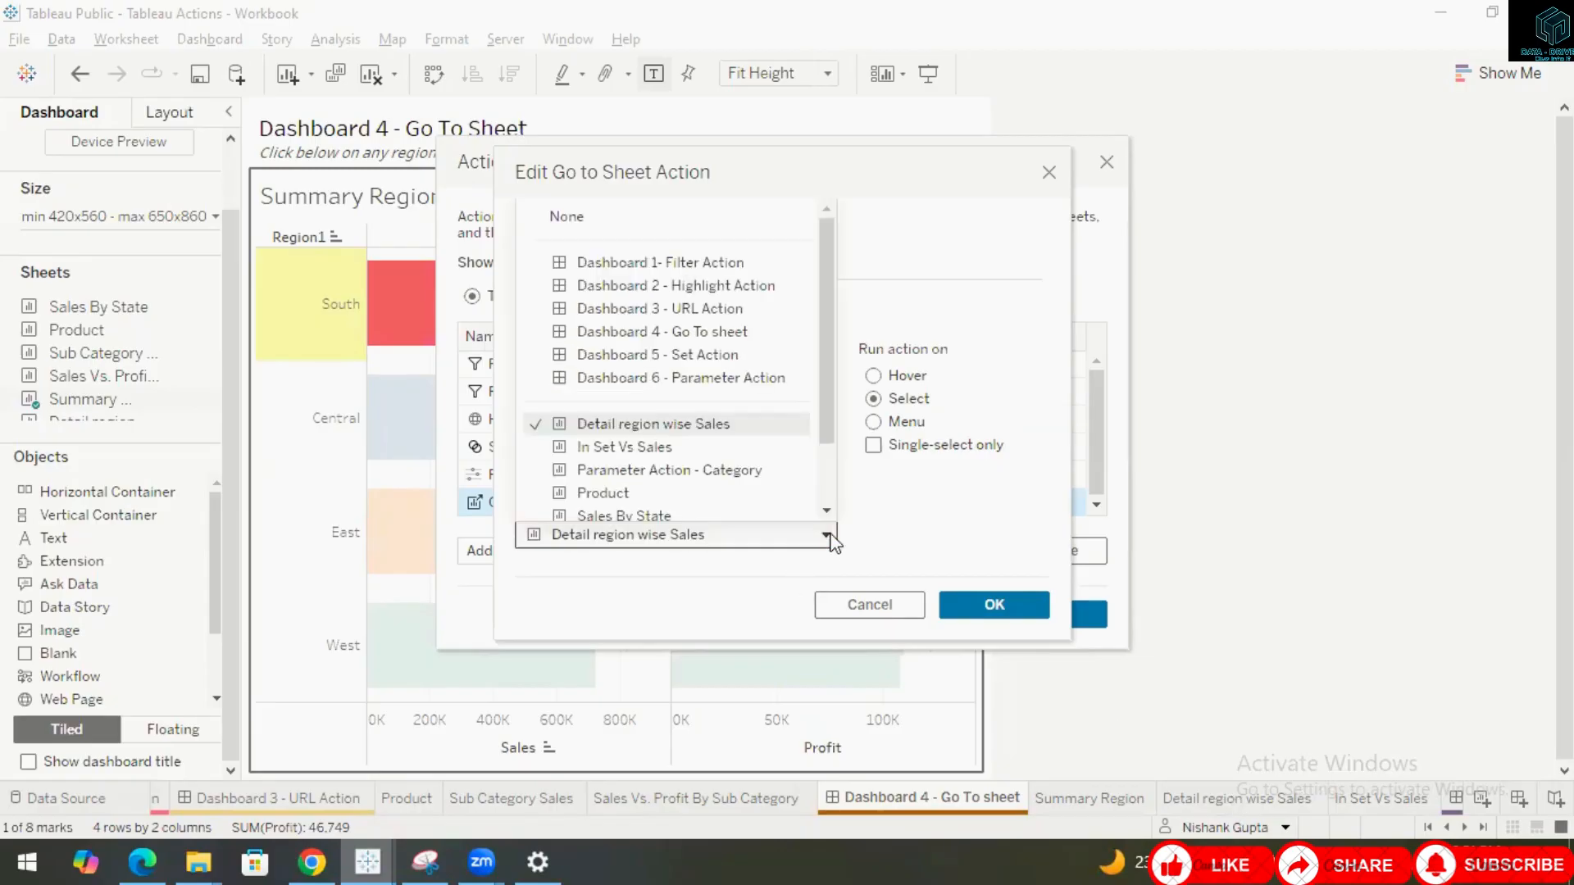
left_click(917, 521)
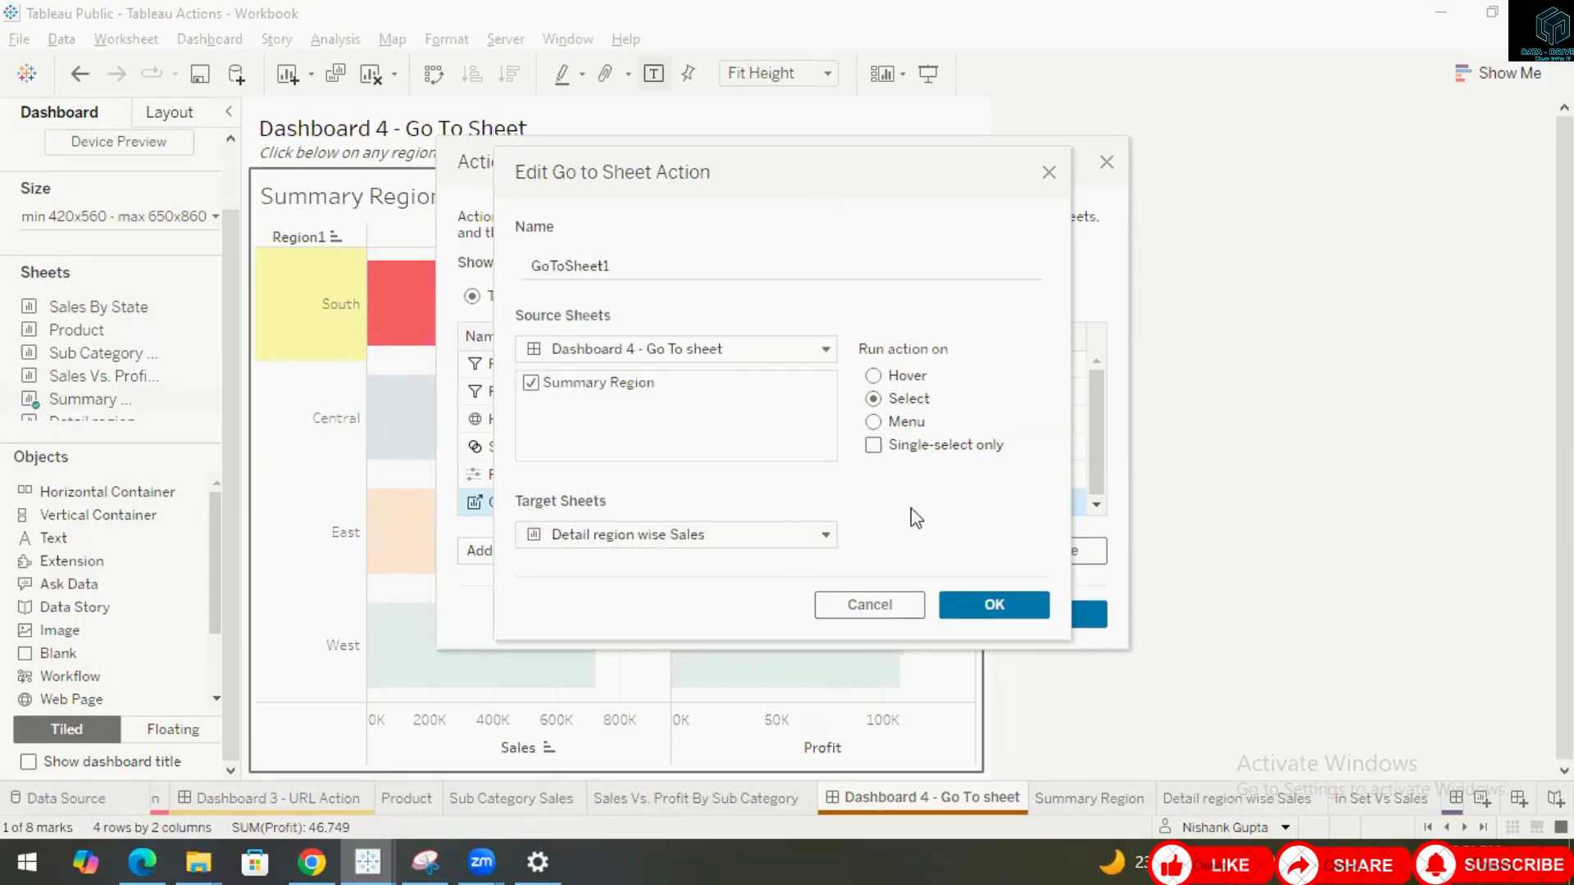
left_click(991, 607)
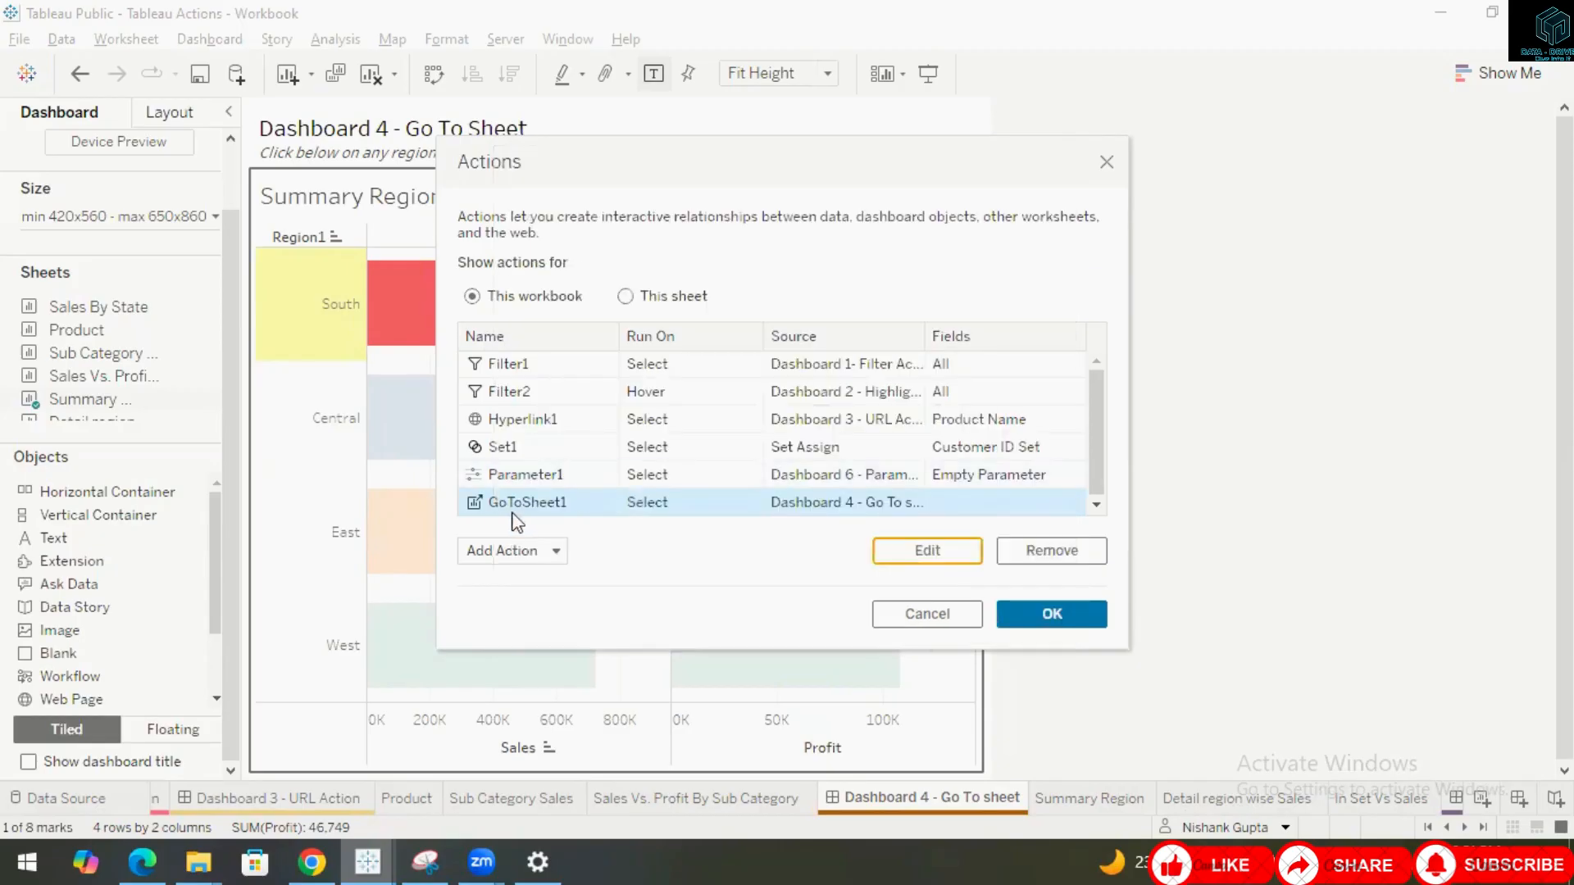
left_click(1052, 615)
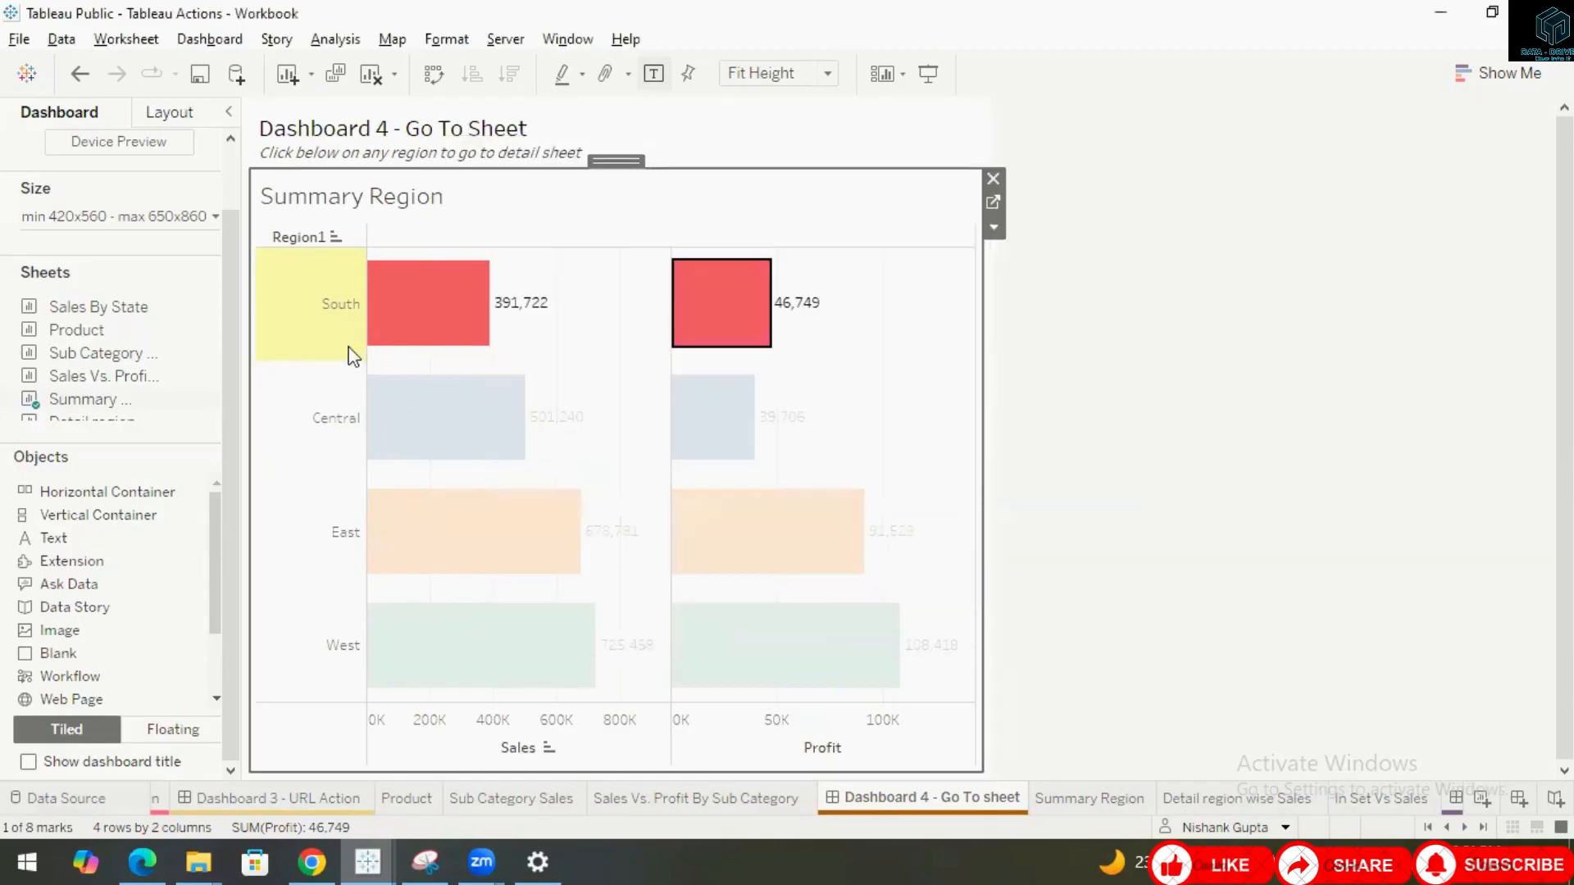
Select the Central region on Dashboard 4 to jump to the detail sheet, then go back to Dashboard 4.
left_click(413, 413)
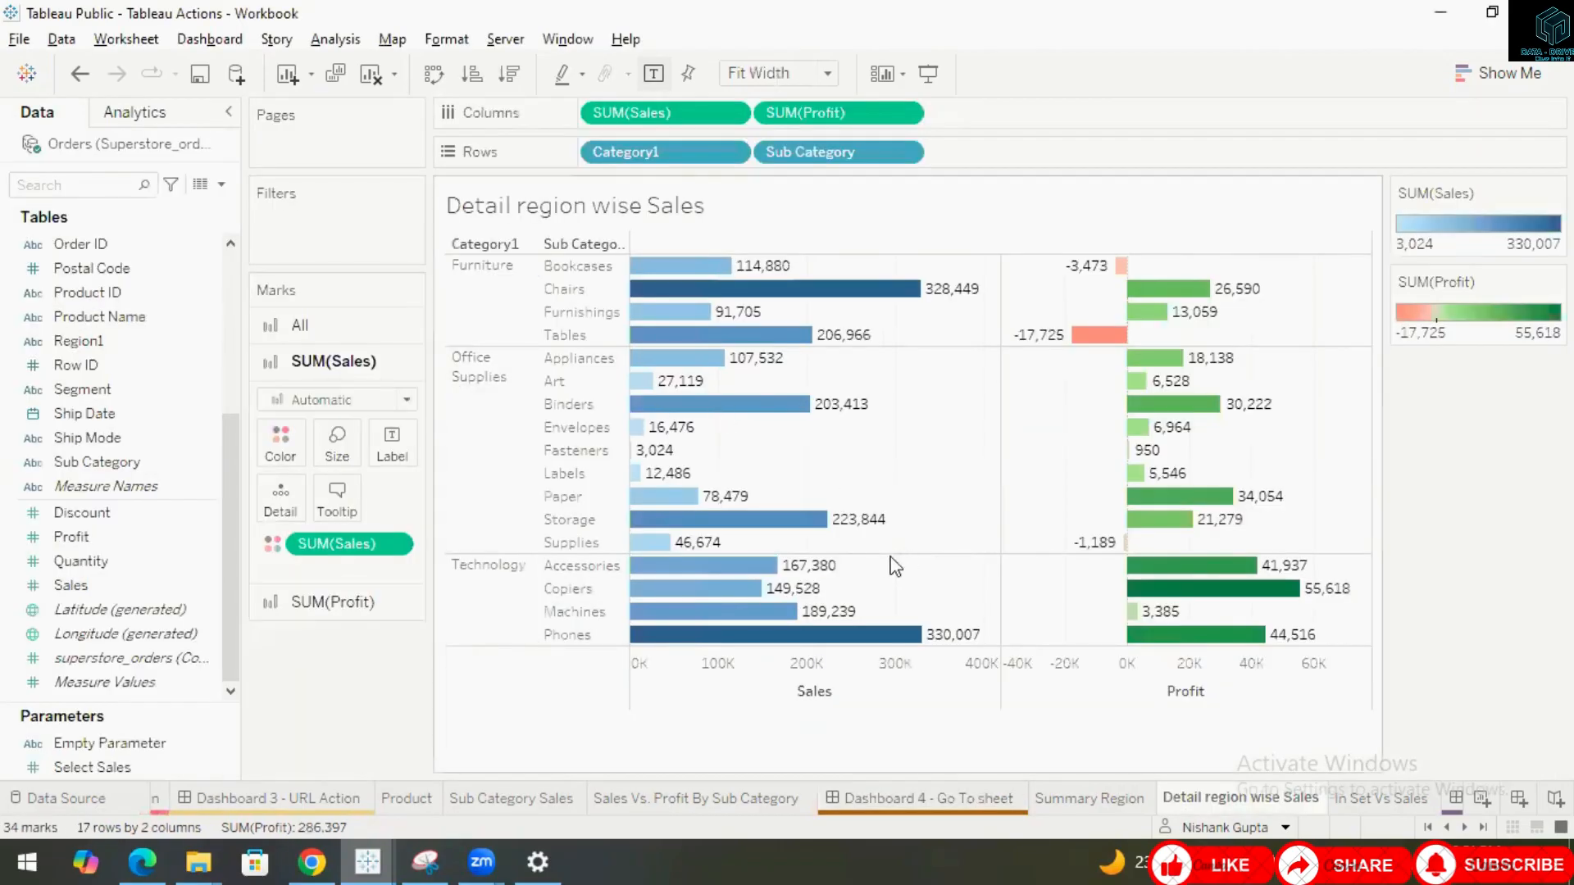
left_click(967, 807)
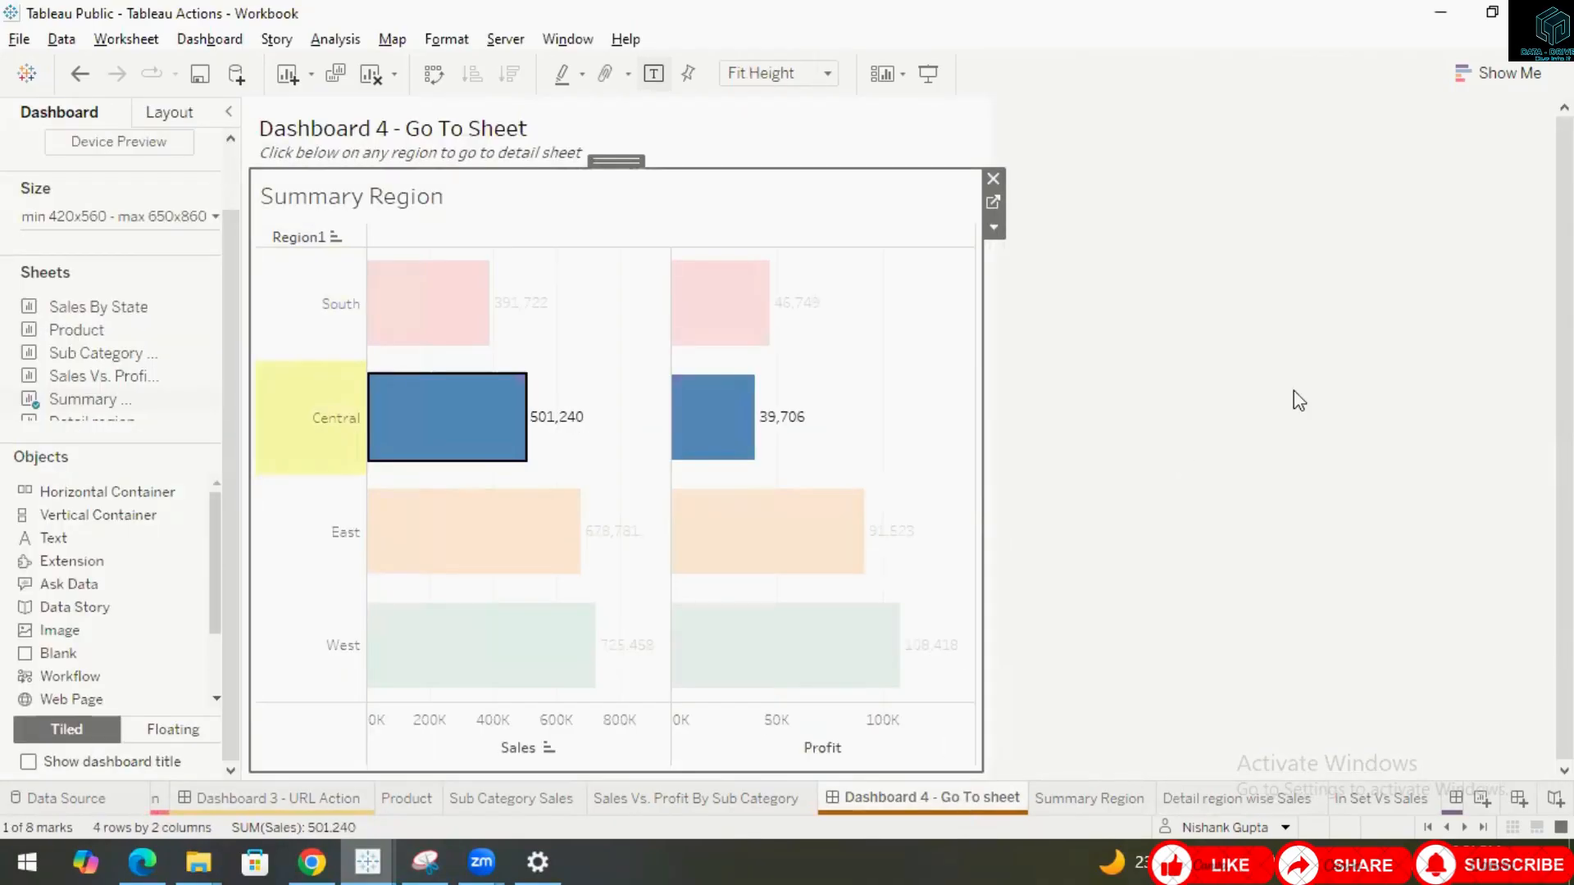
left_click(1186, 478)
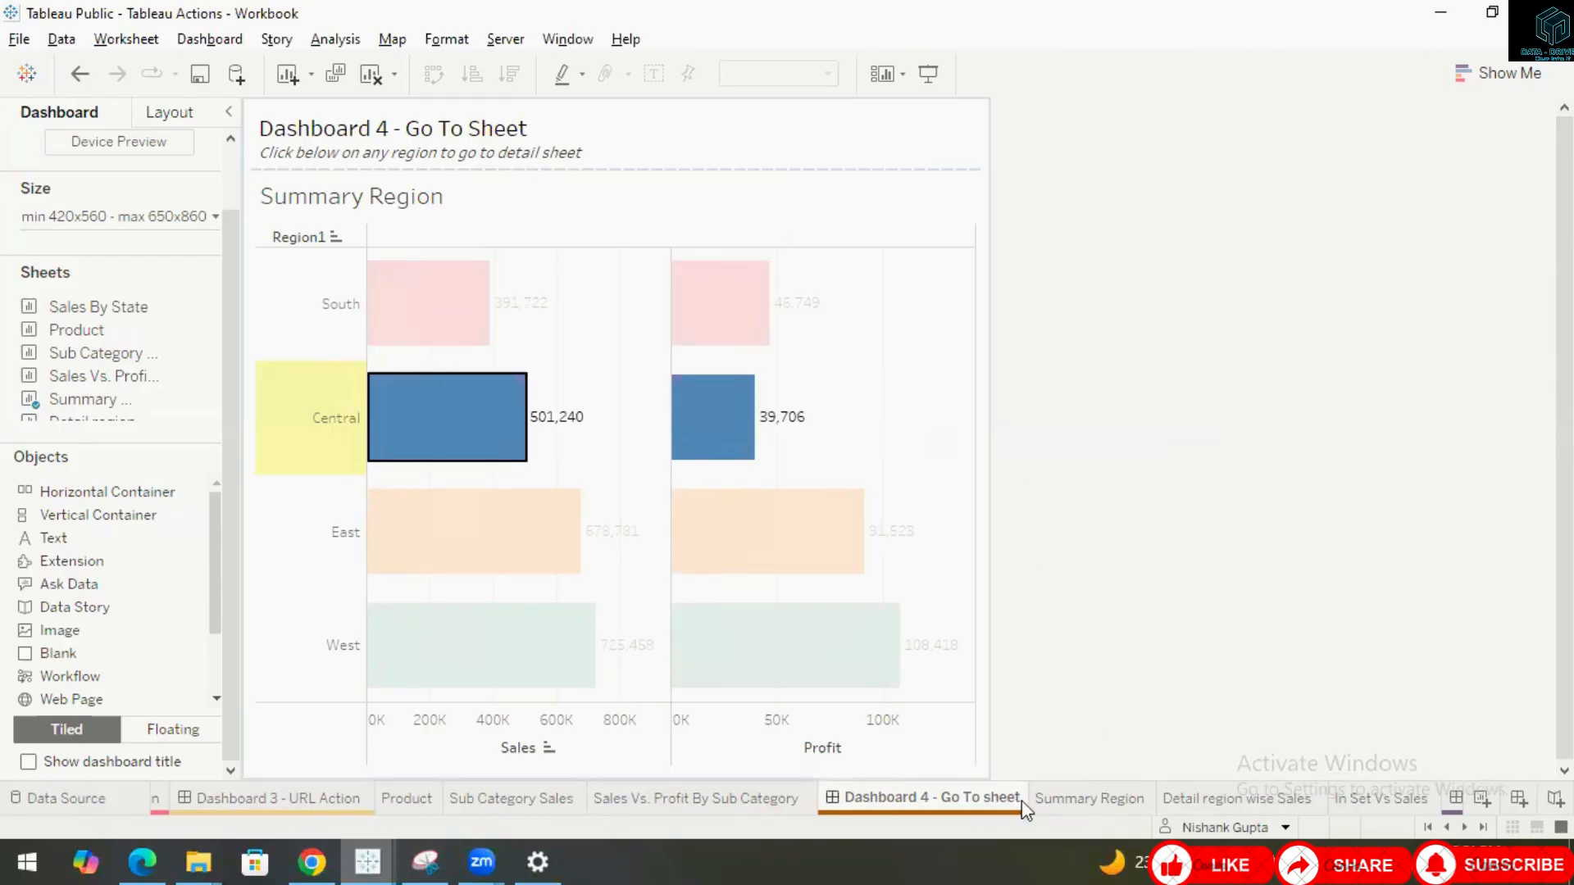
Open Dashboard 5 - Set Action and unhide all hidden sheets of the workbook.
left_click(1466, 828)
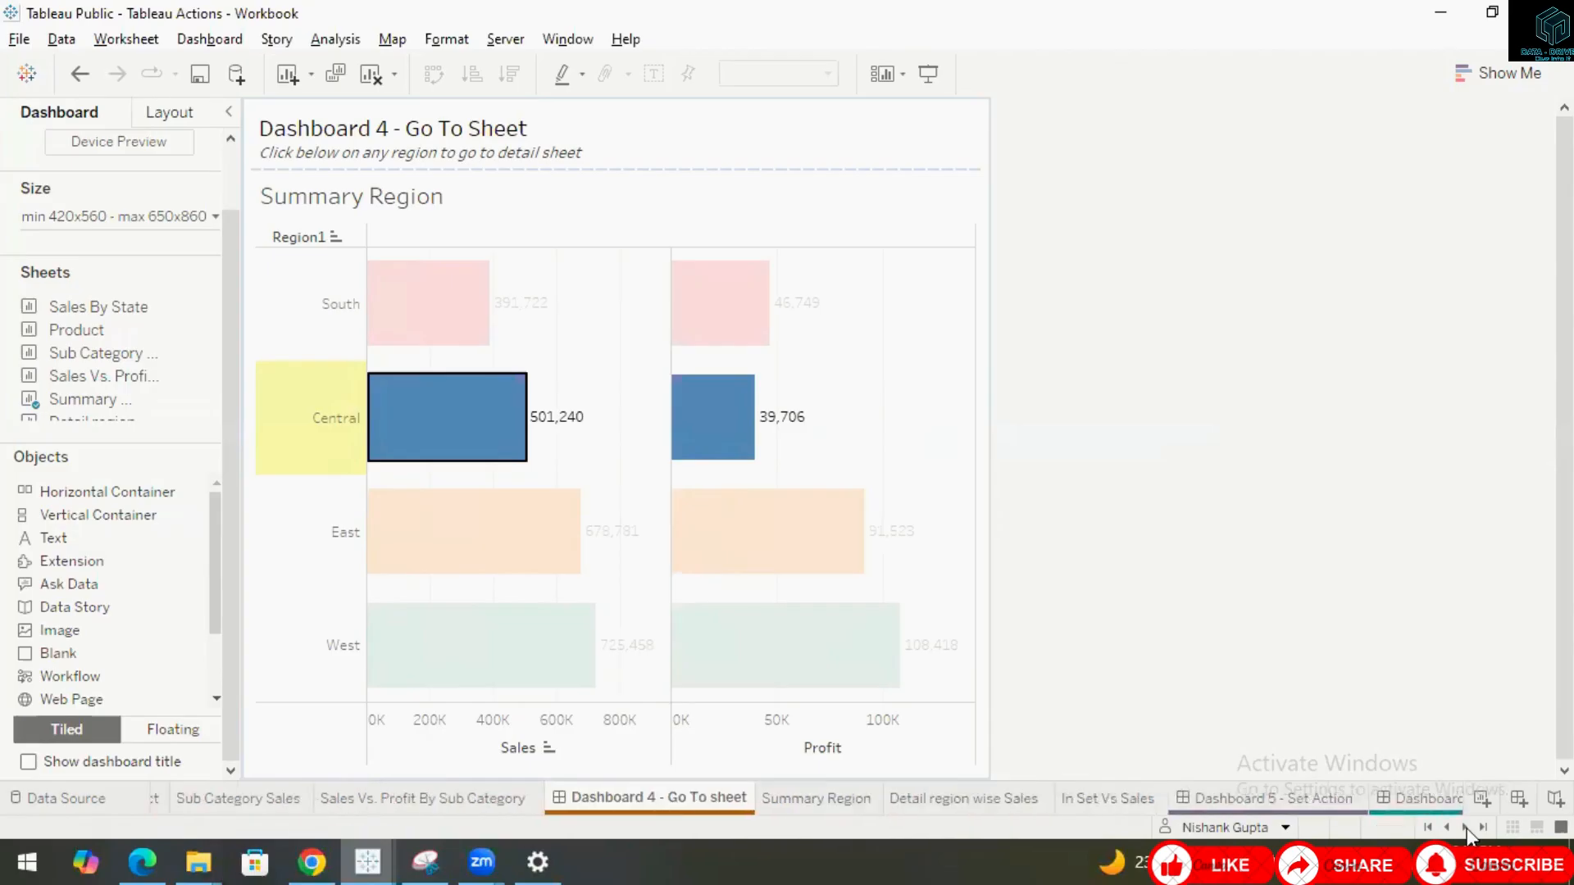
left_click(1466, 828)
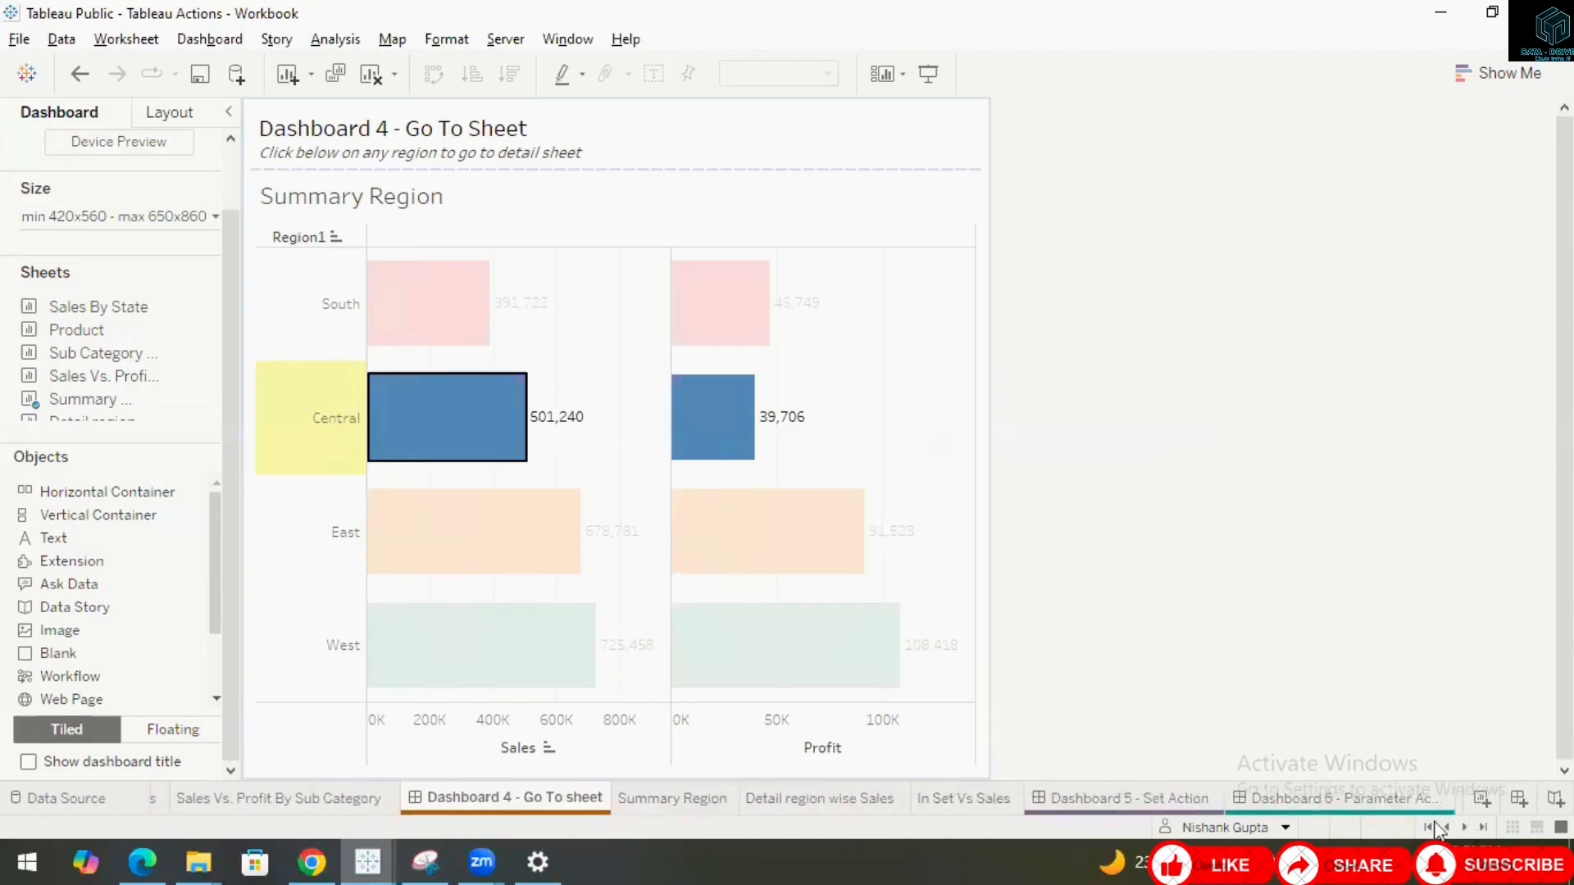
left_click(1076, 798)
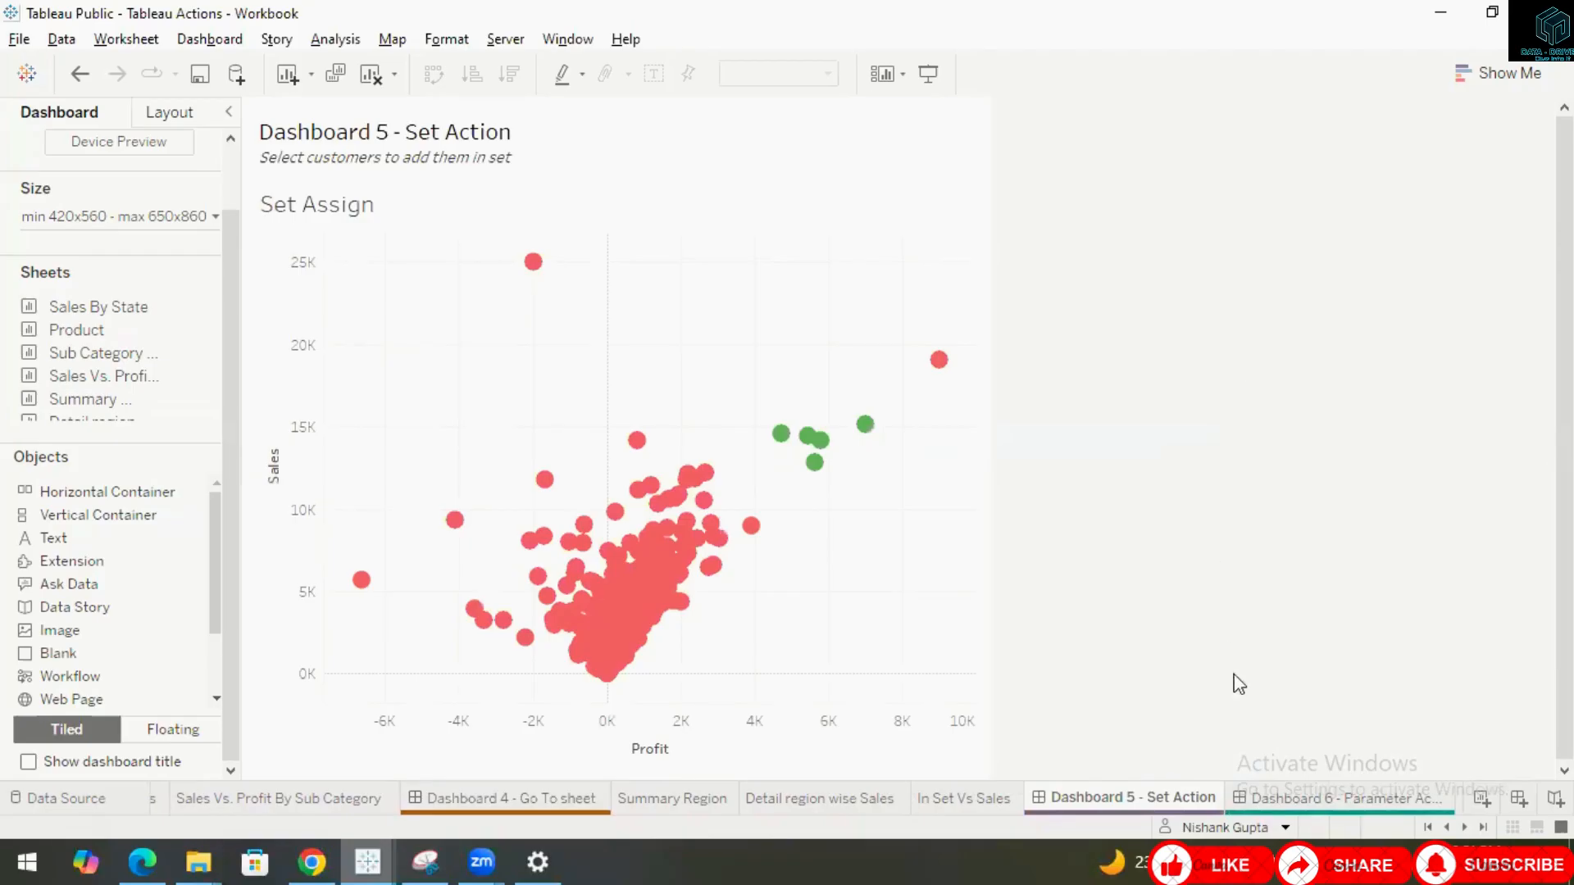
right_click(1104, 800)
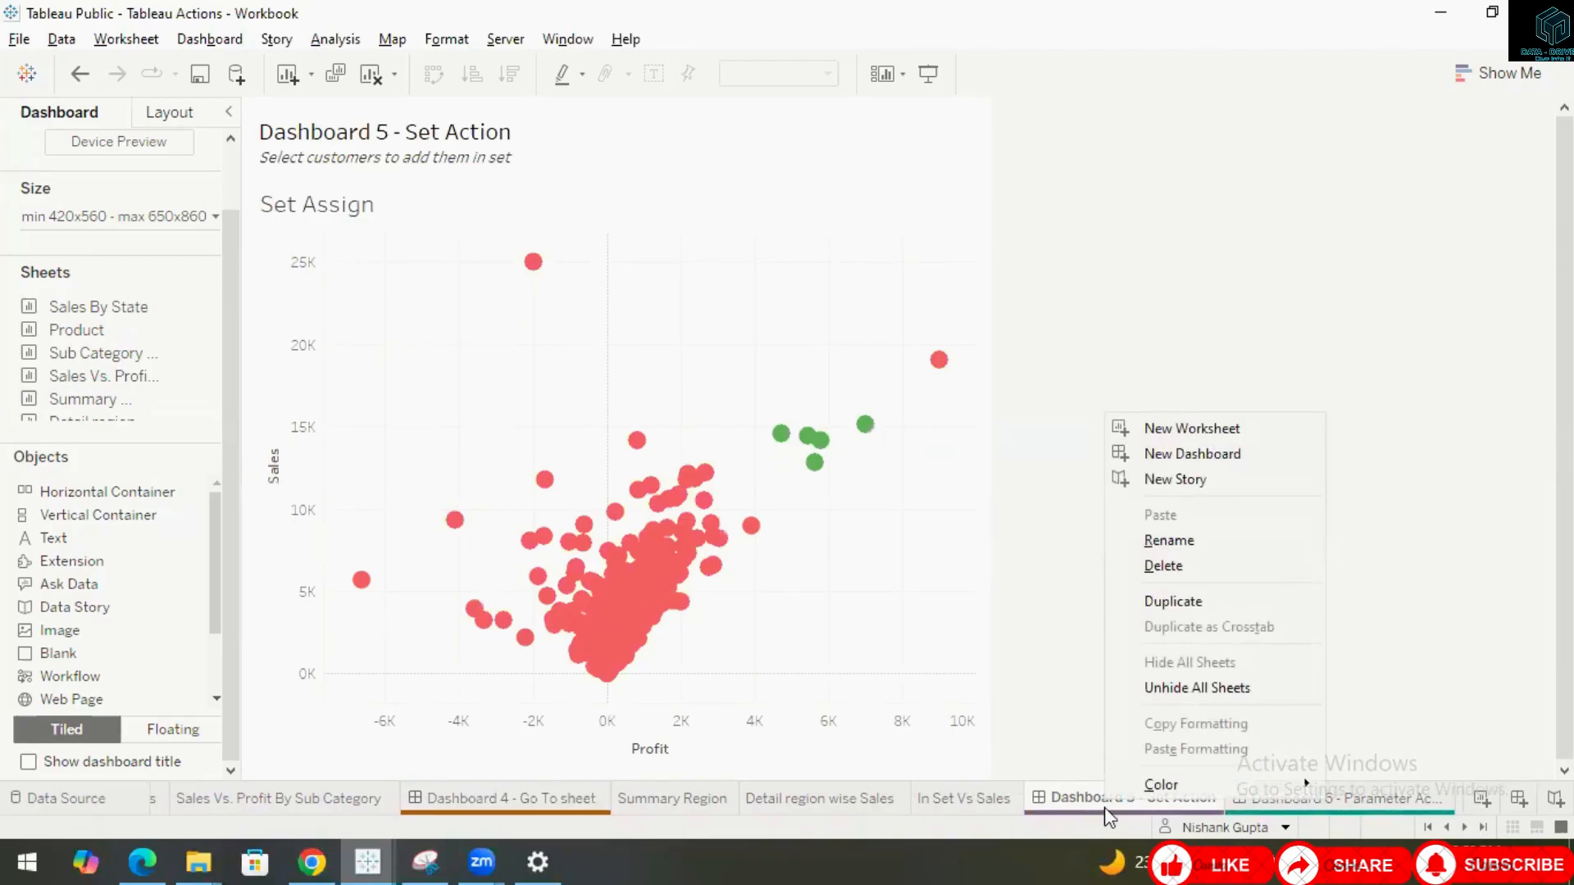
left_click(1179, 693)
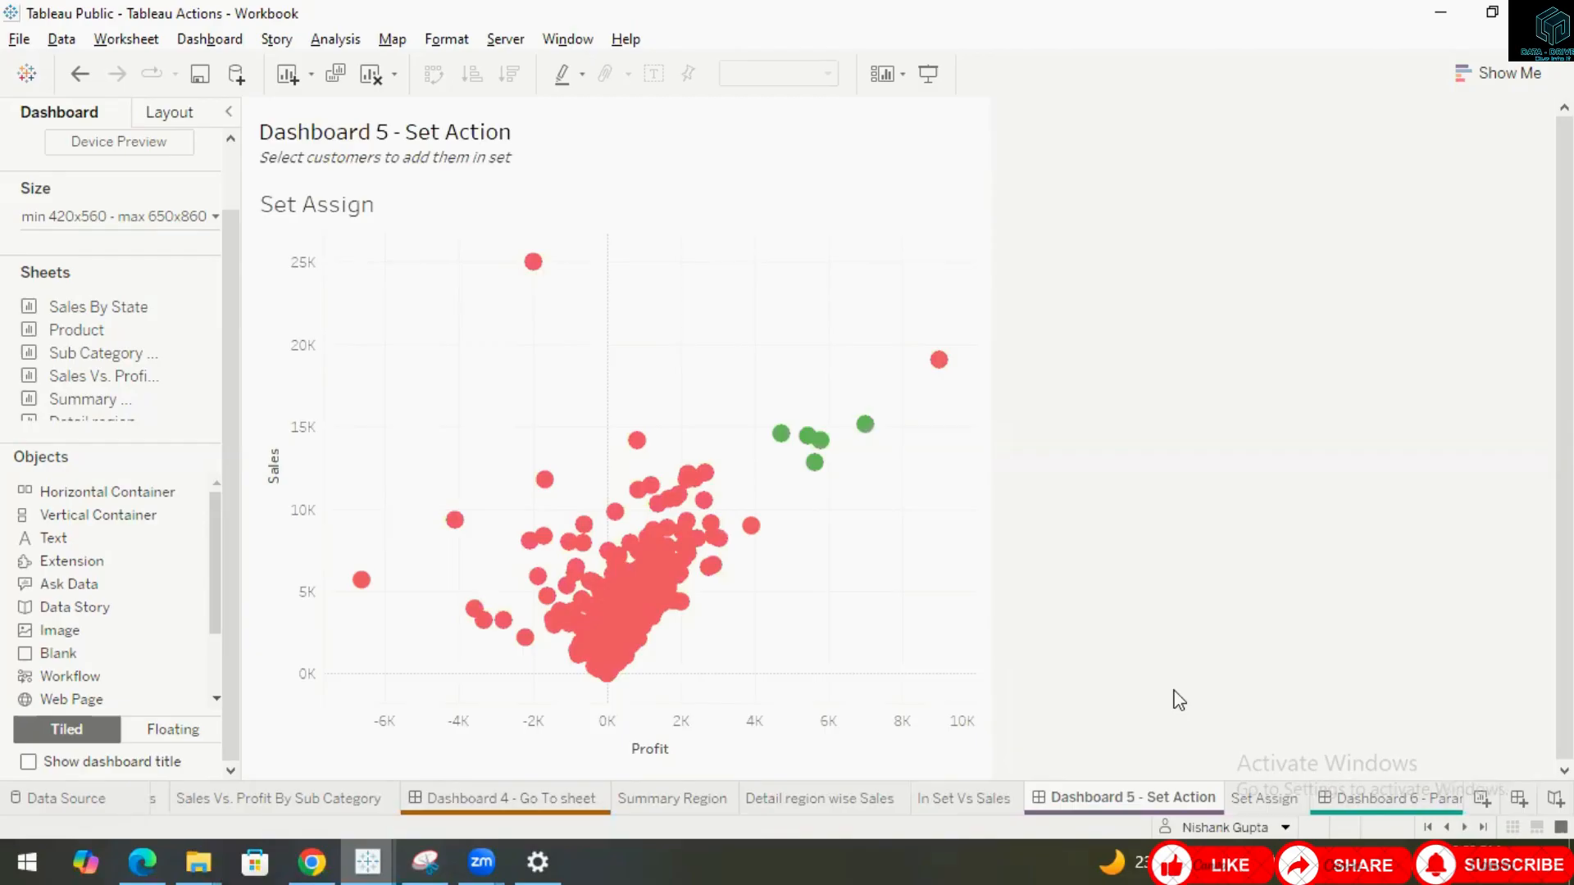
Examine the Set Assign worksheet, selecting the in-set customer points and then clearing the selection.
left_click(1265, 804)
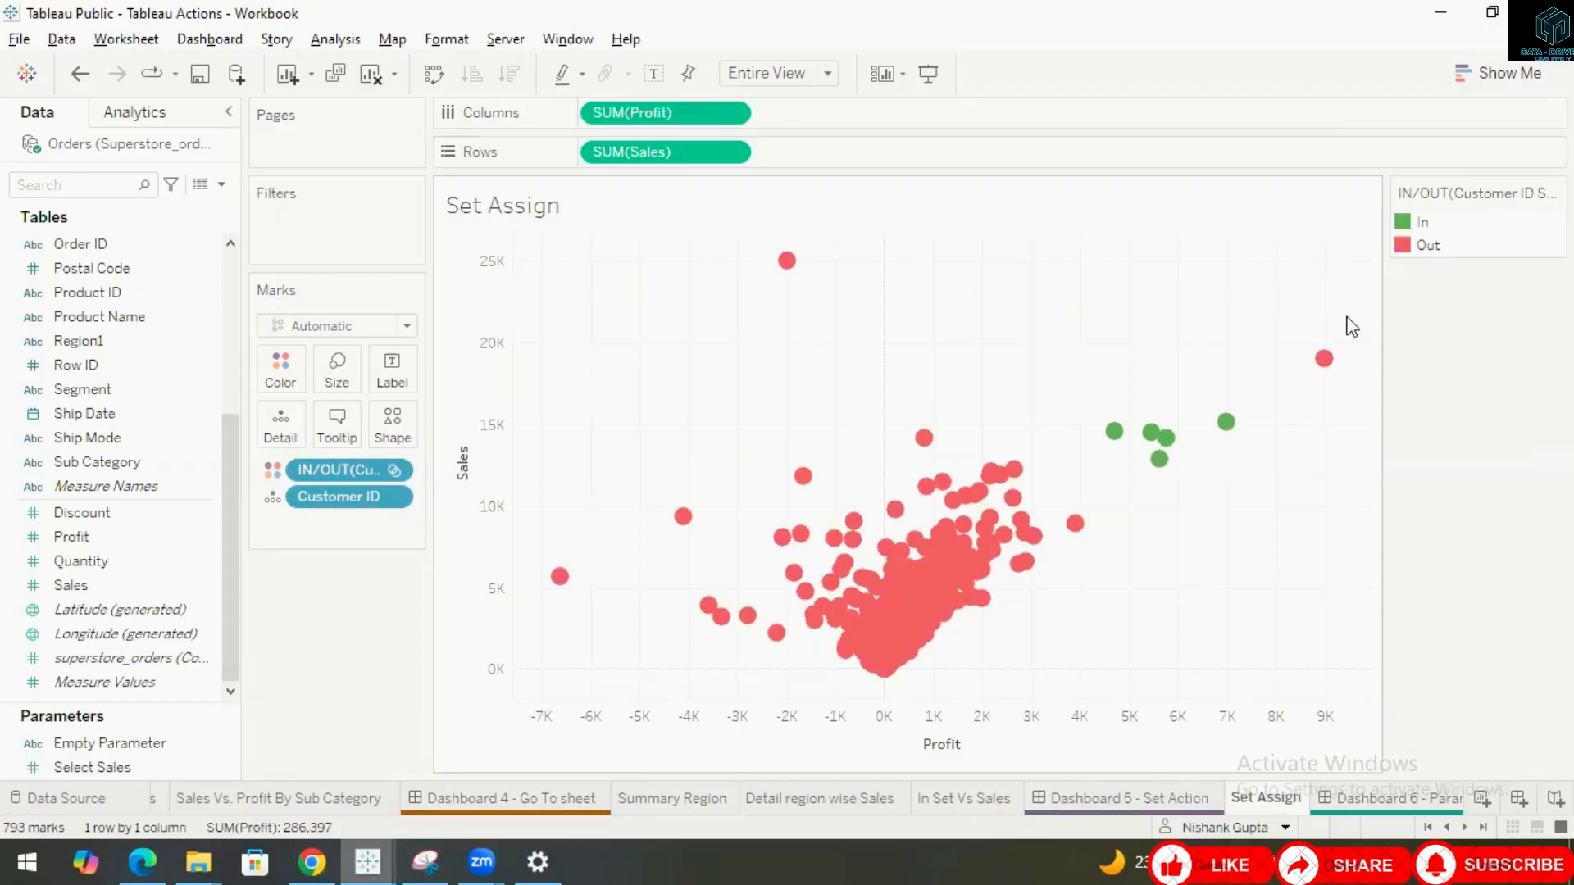
left_click_drag(1348, 316, 1096, 498)
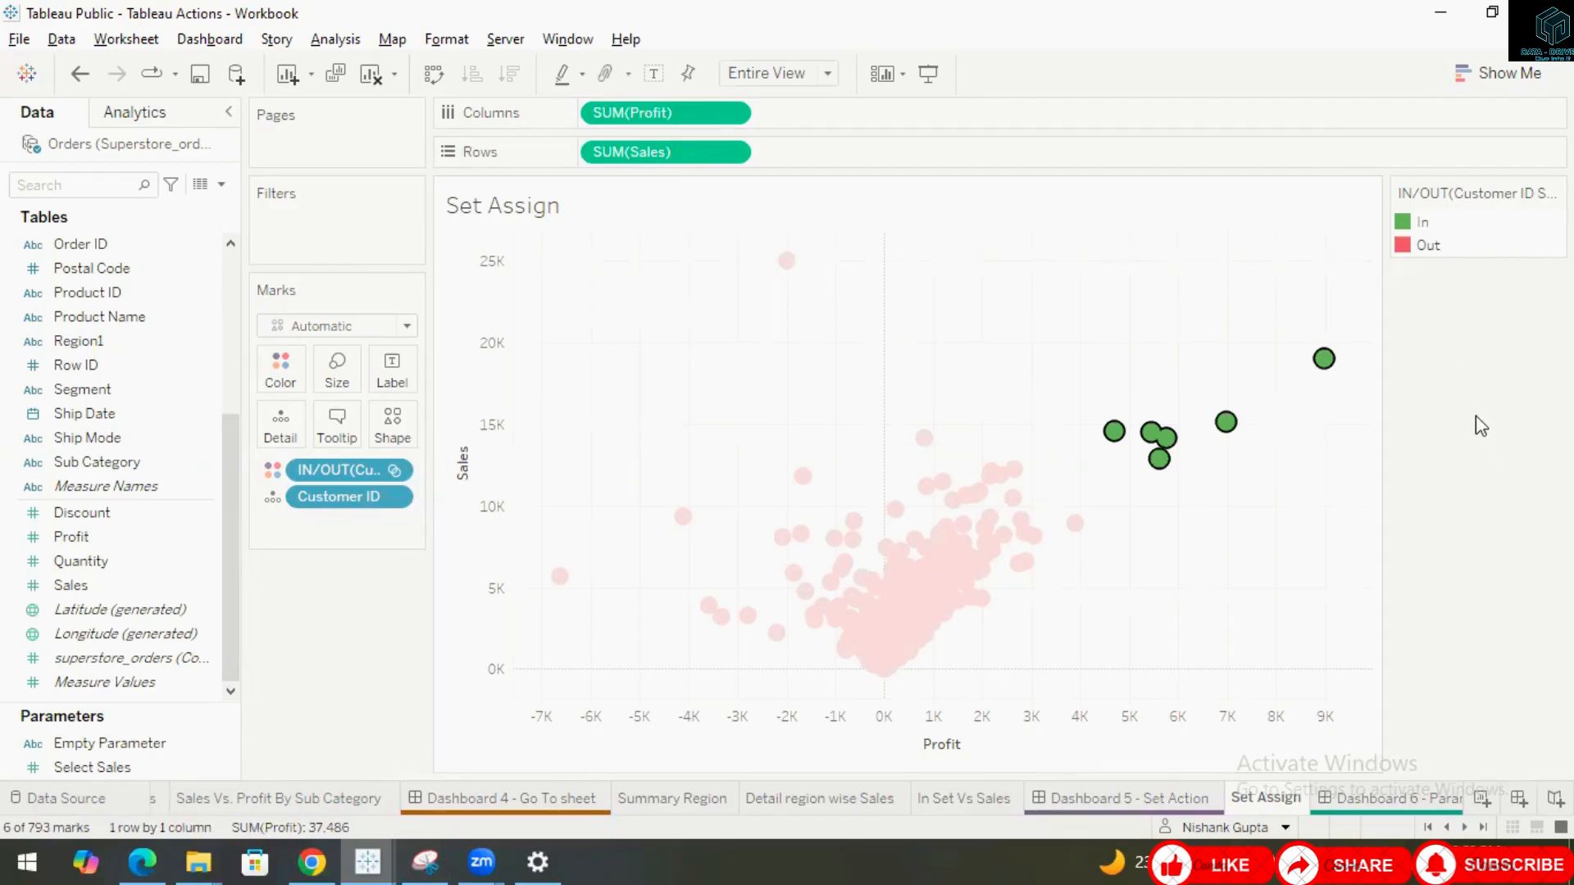
key("Escape")
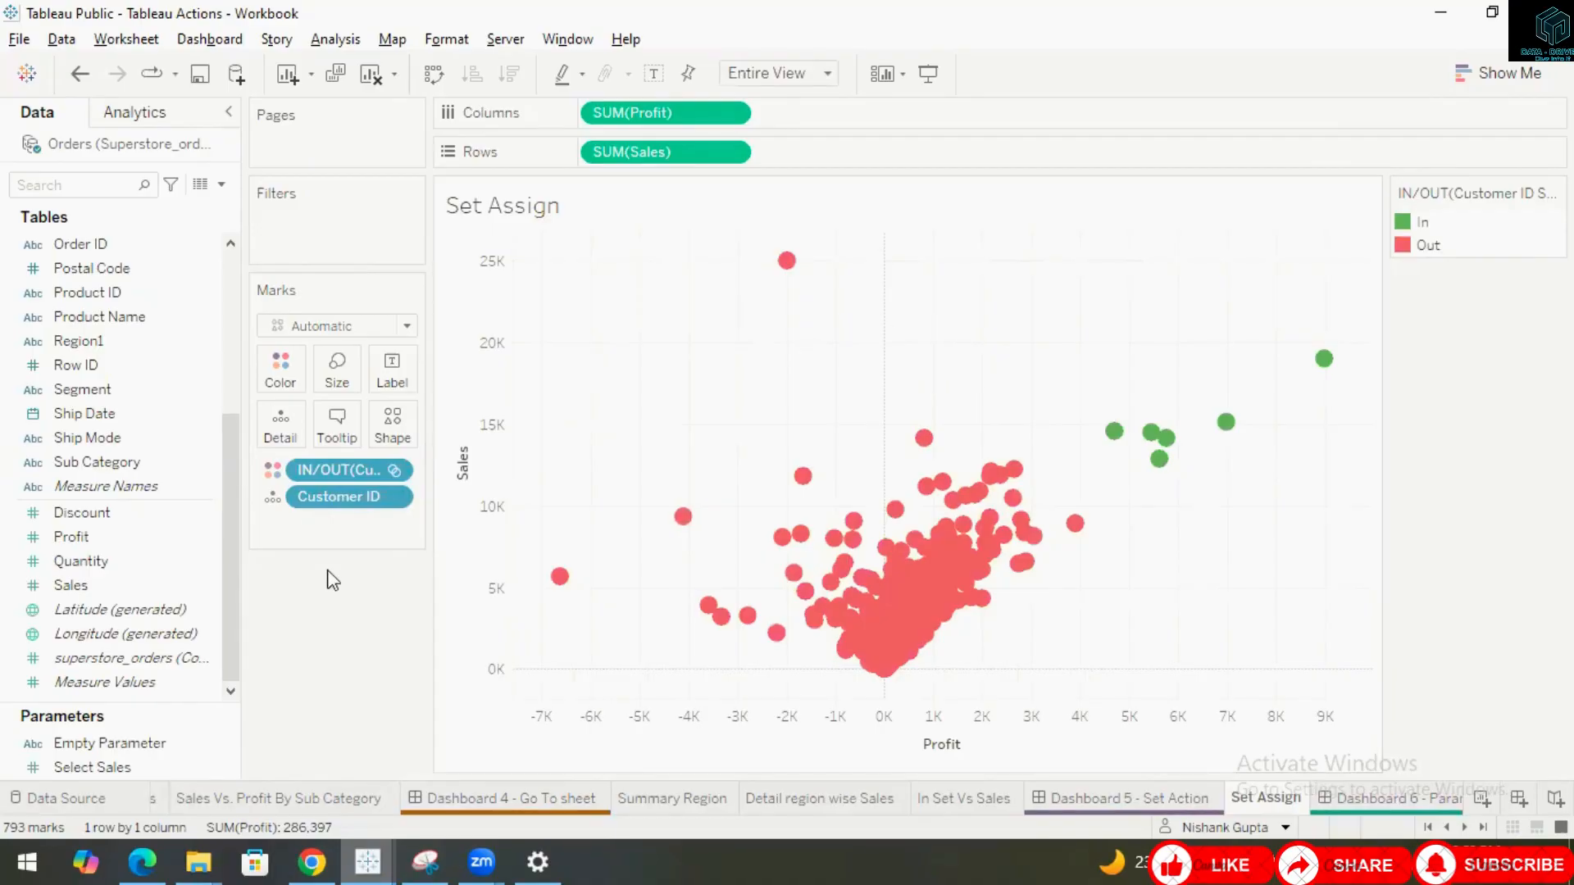
Switch between Dashboard 5 and the Set Assign worksheet to compare them, ending on Dashboard 5.
left_click(1128, 799)
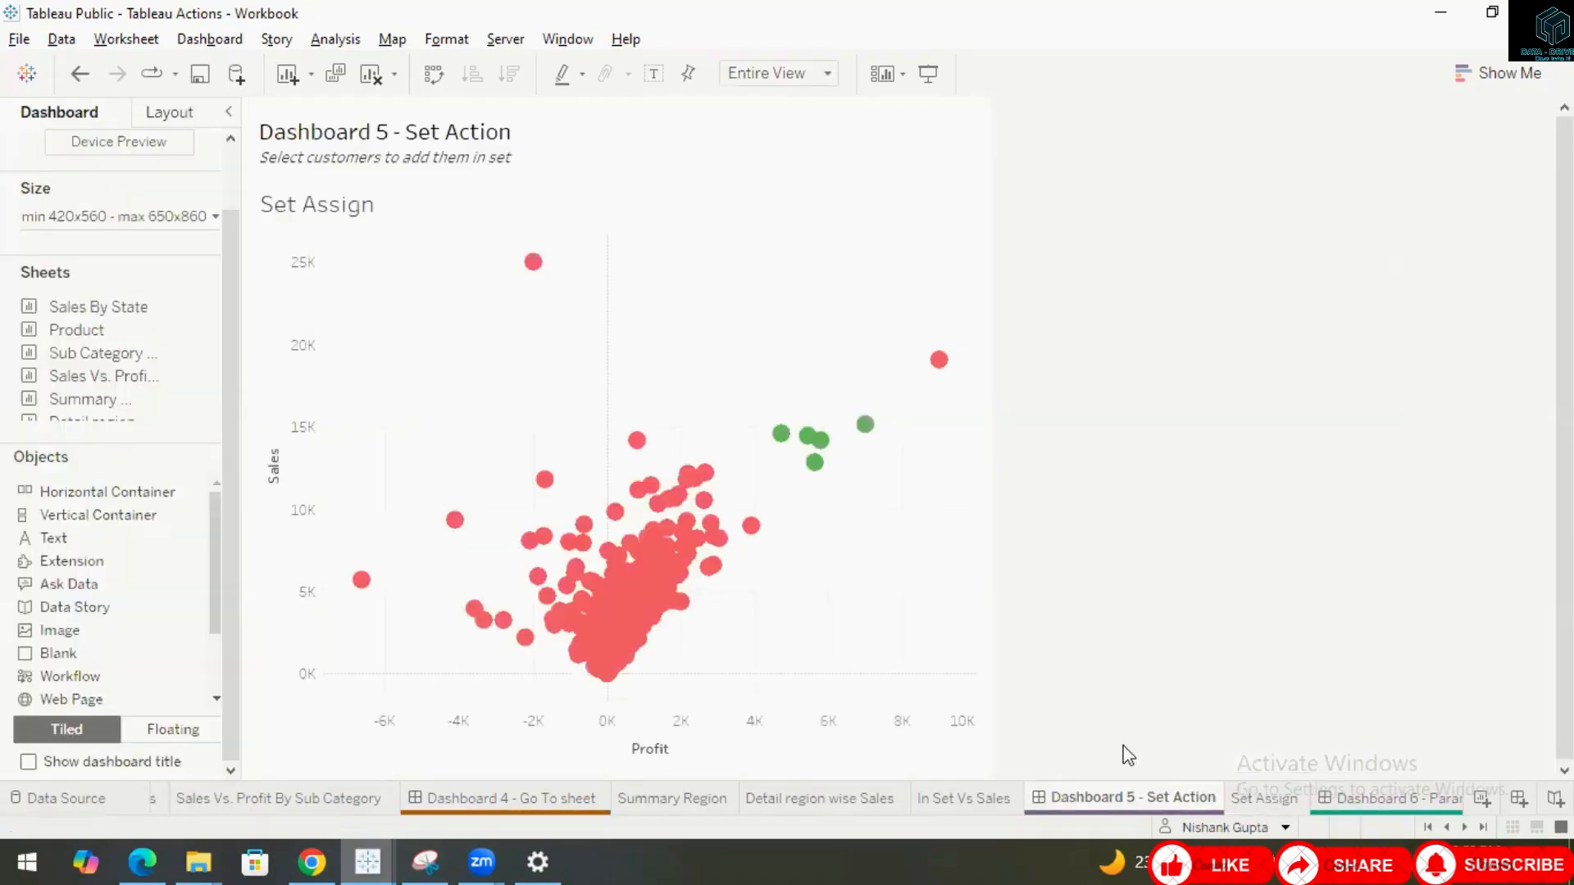
left_click(1257, 798)
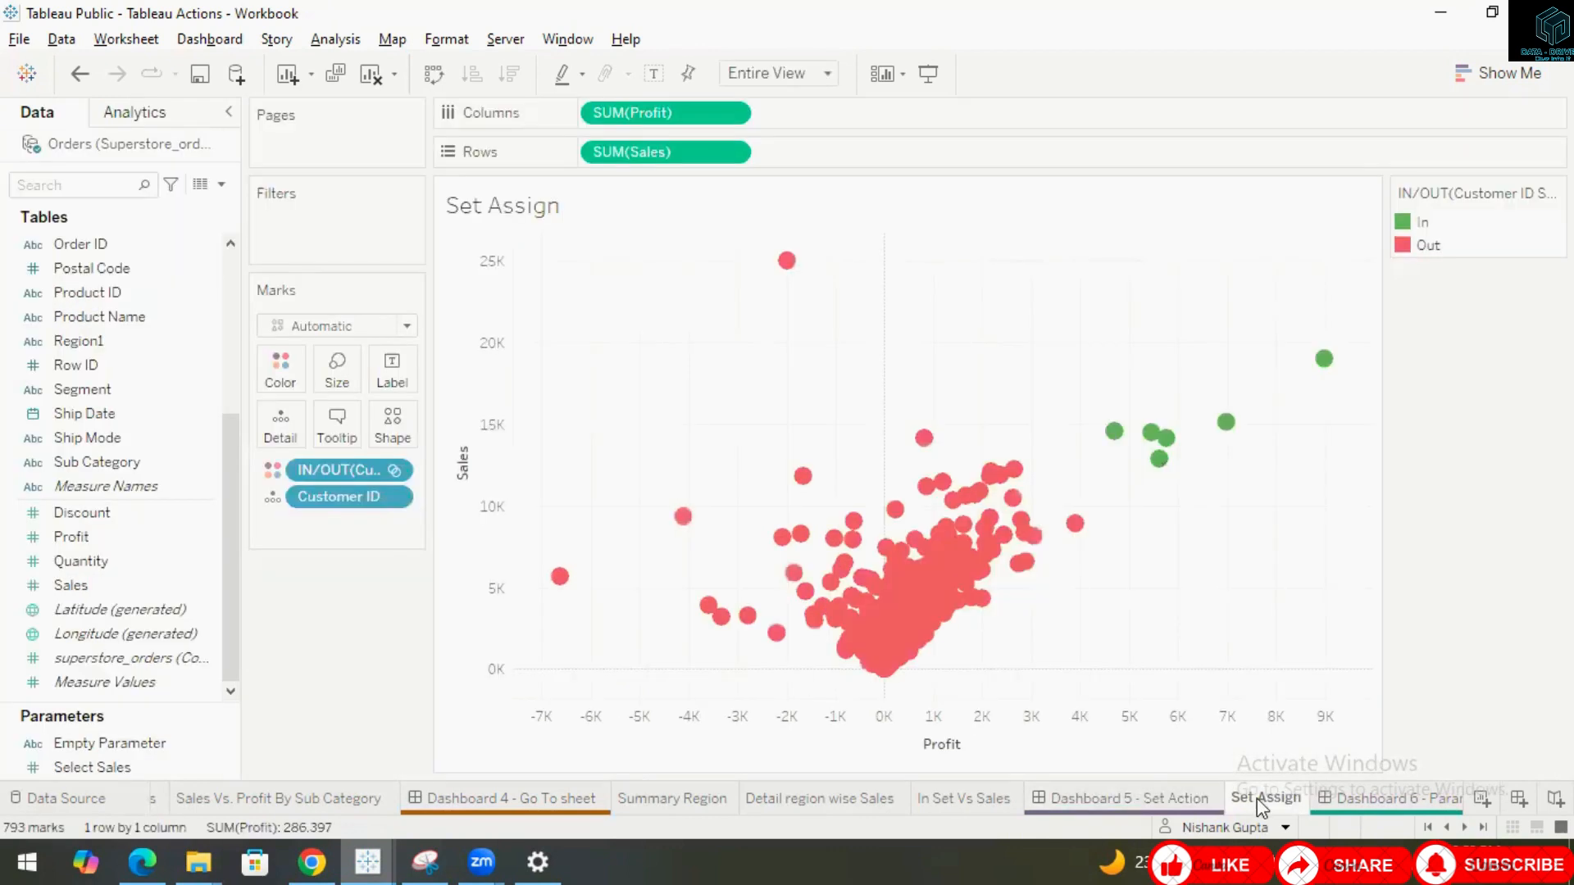
left_click(1167, 794)
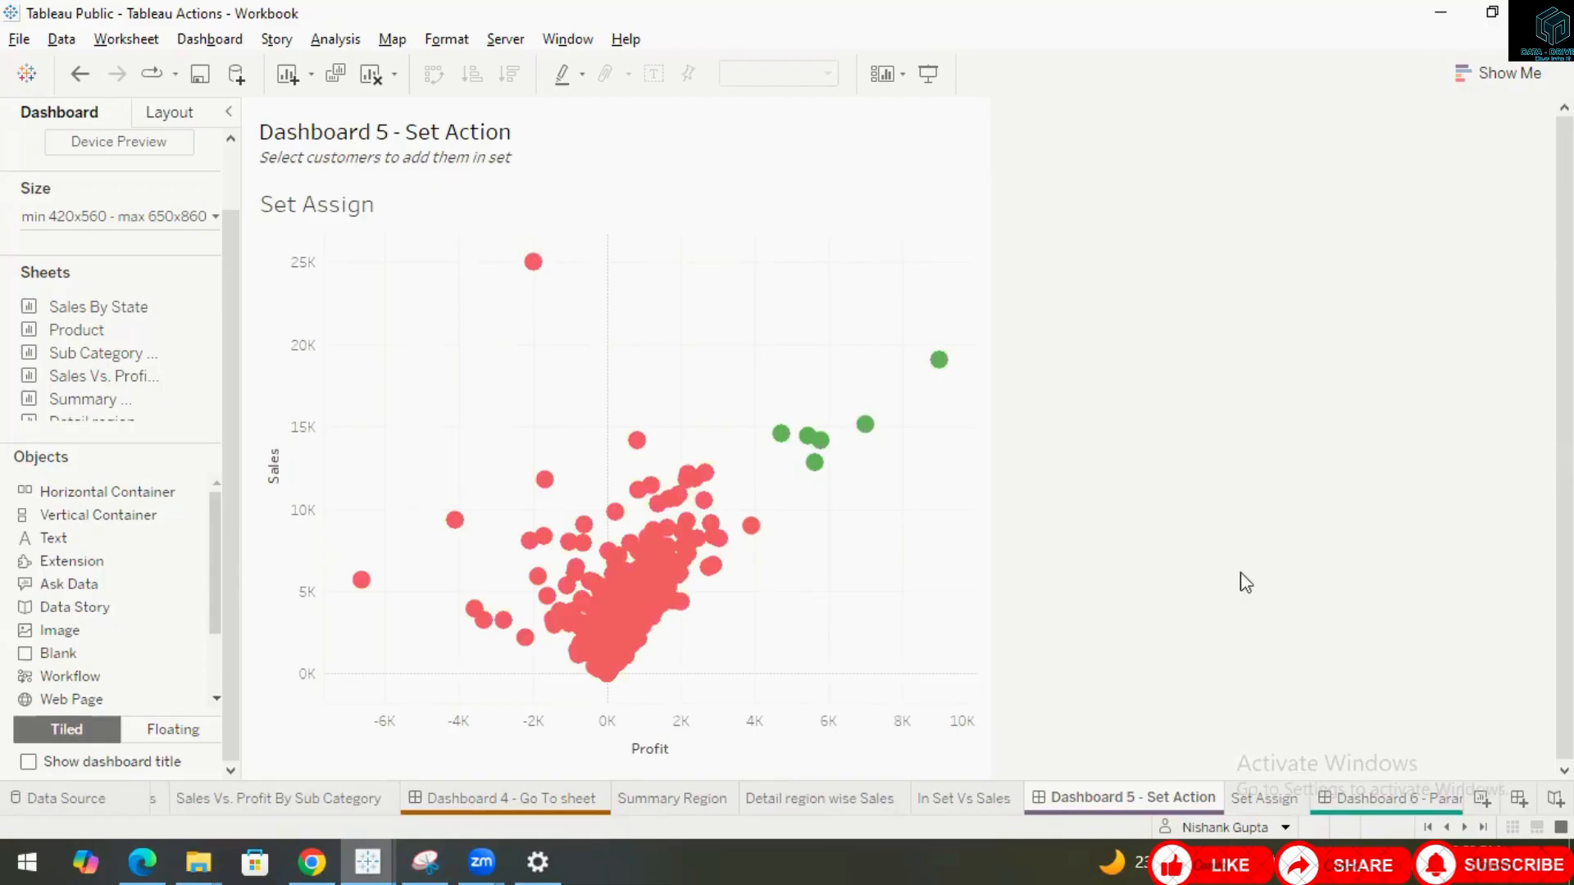
left_click(1273, 798)
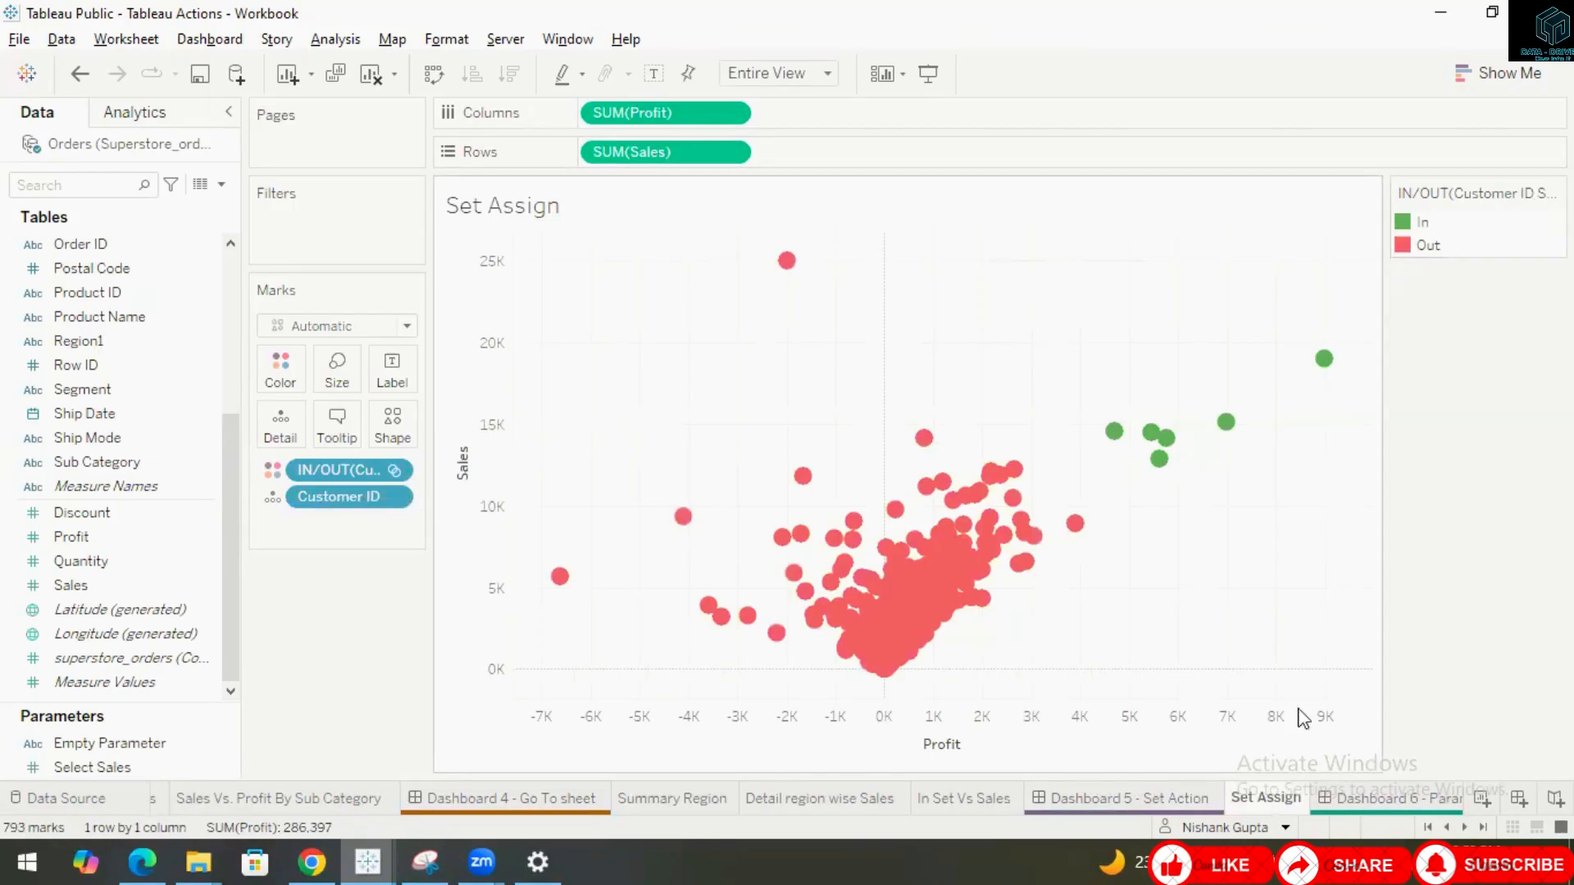
mouse_move(1162, 812)
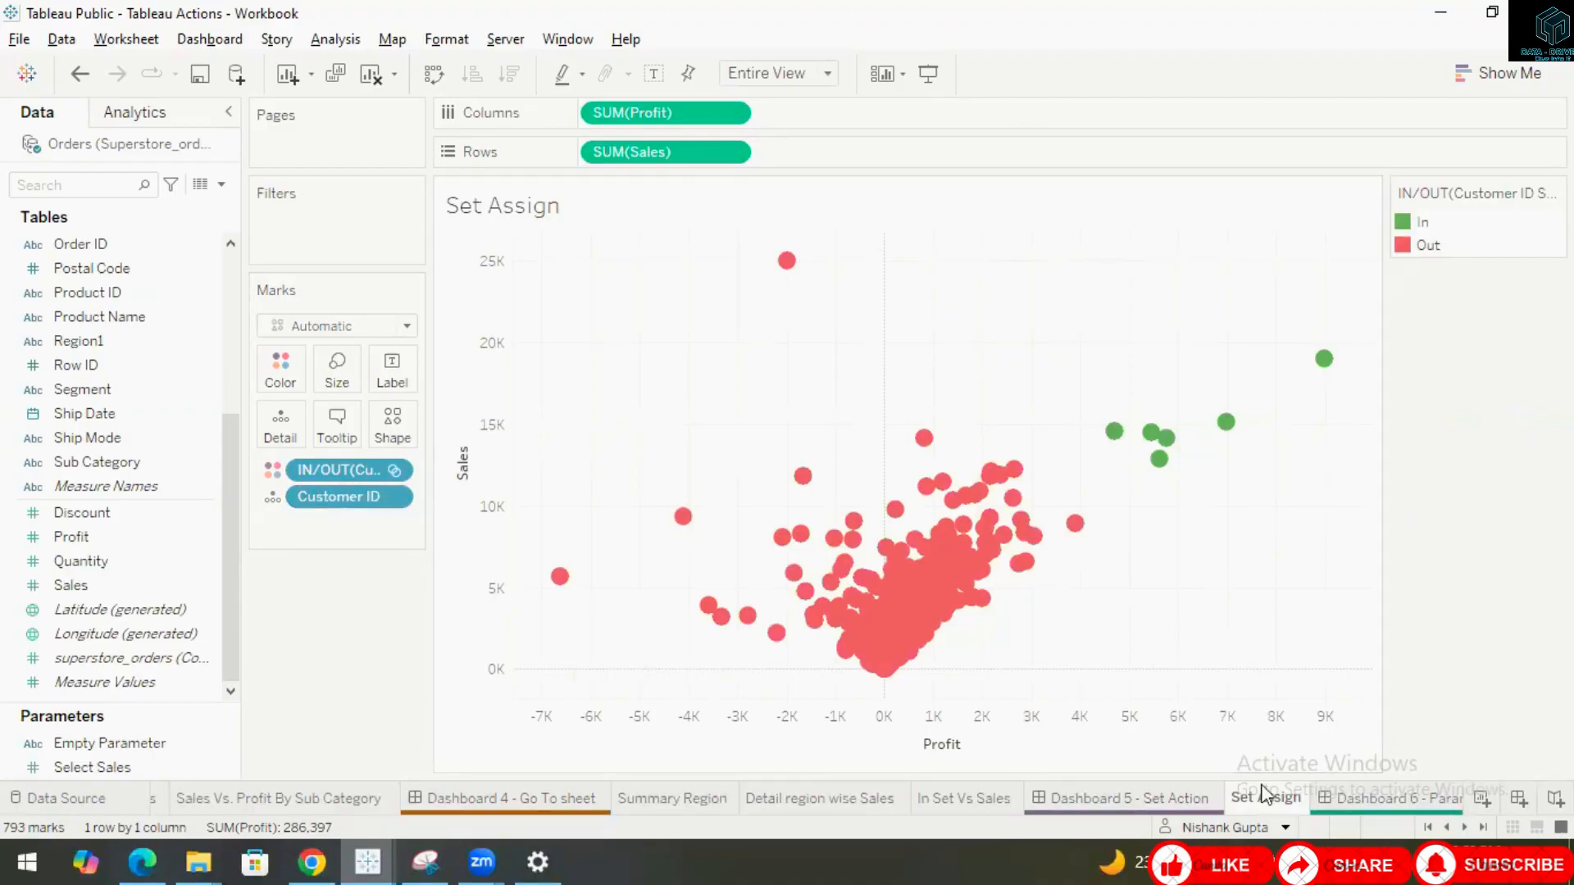
left_click(1129, 797)
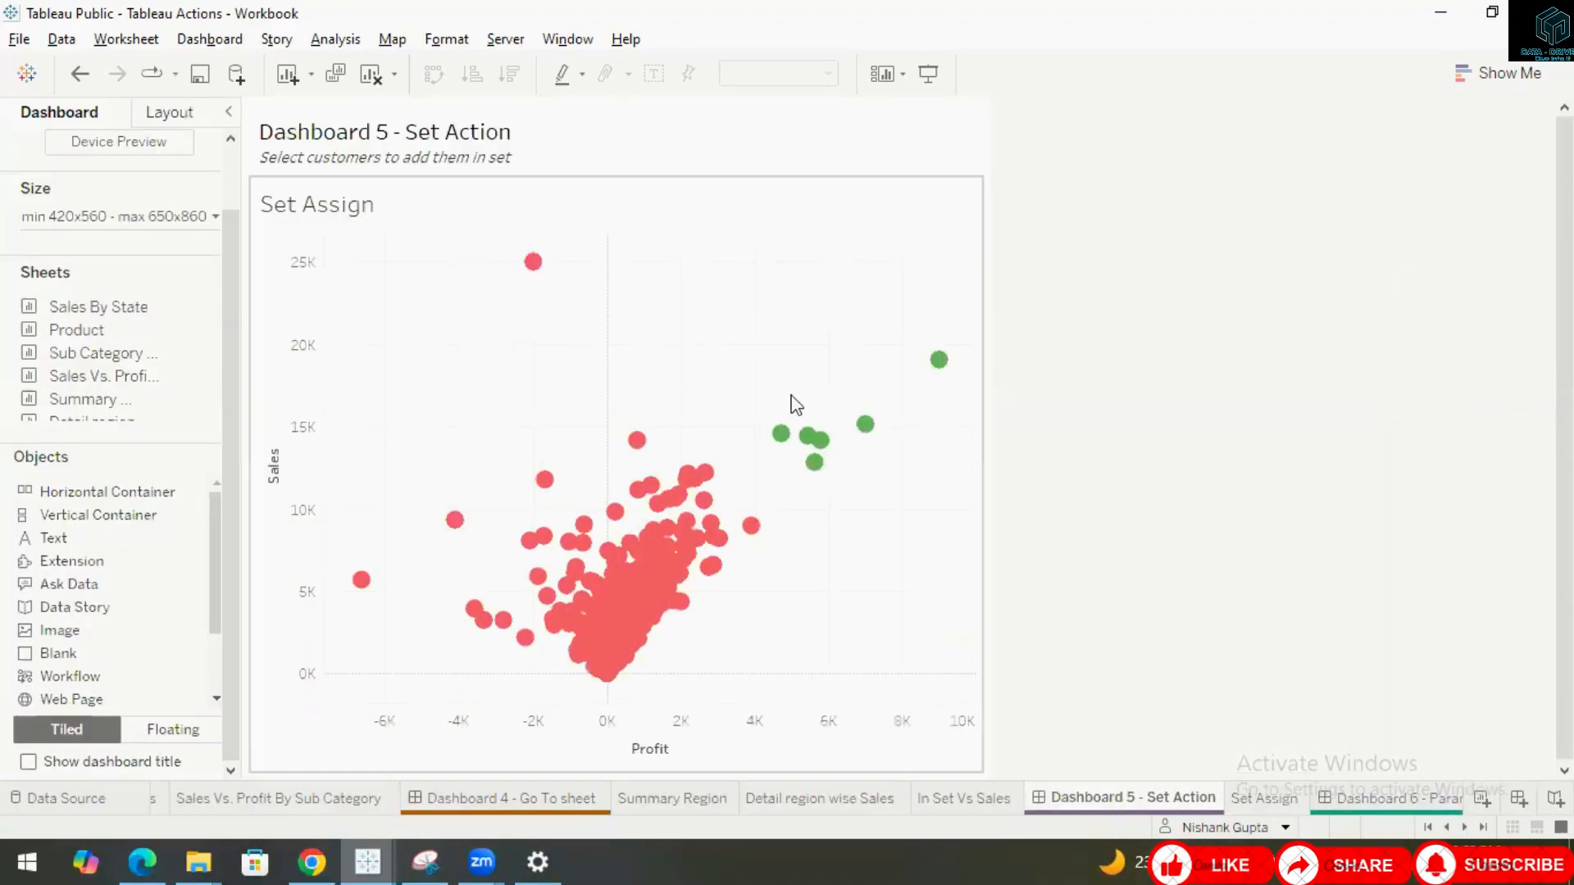
Show the In / Out of Customer ID Set legend for the Set Assign view on Dashboard 5.
left_click(913, 221)
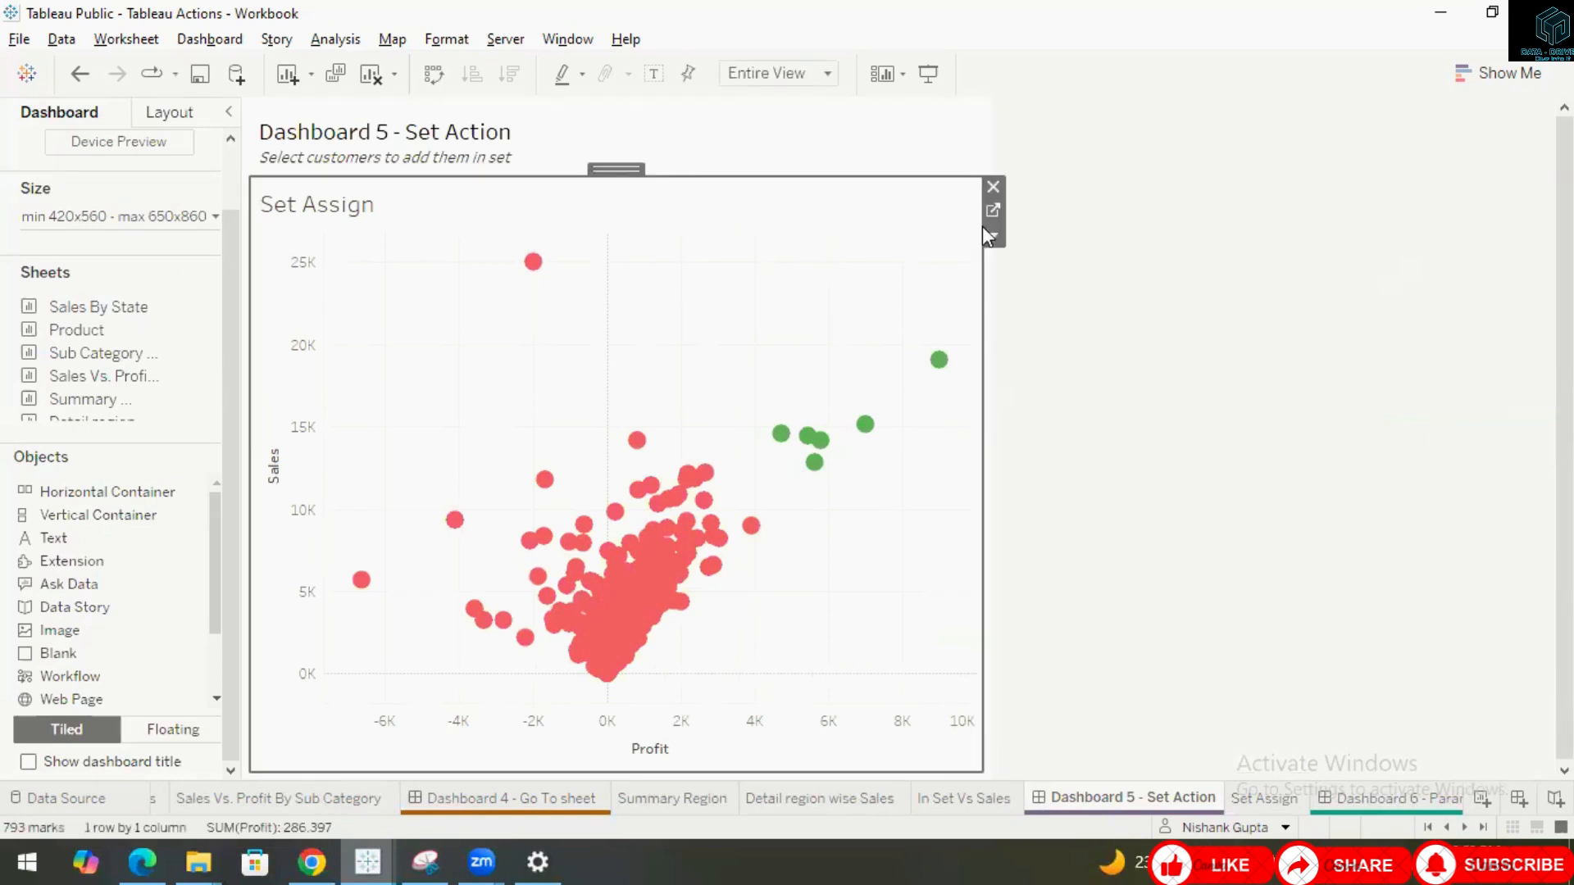
left_click(994, 236)
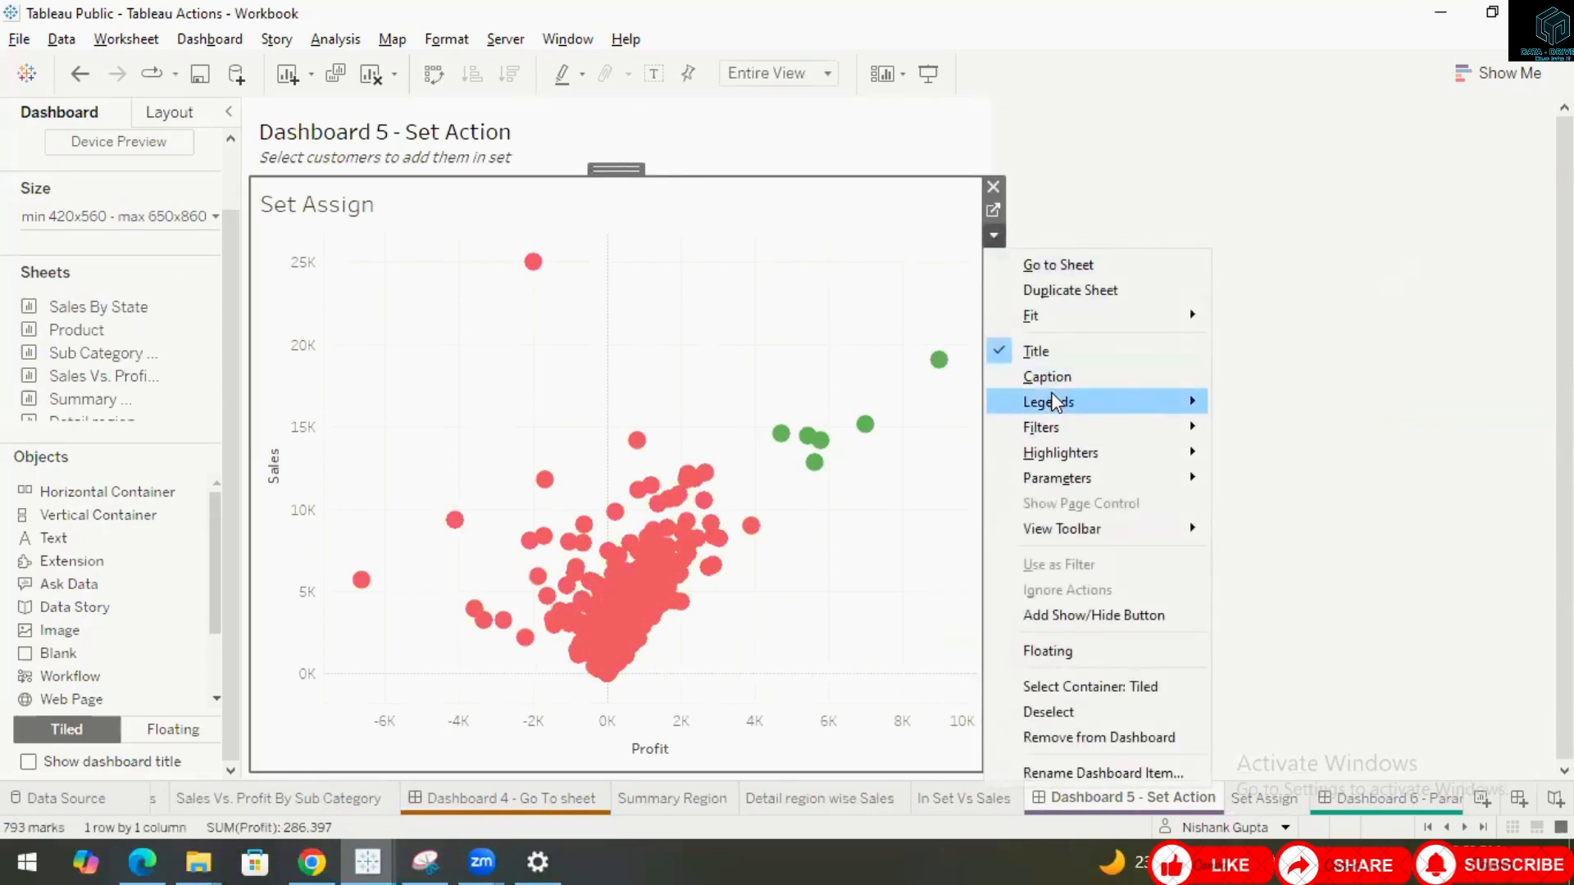
mouse_move(1129, 403)
left_click(1272, 401)
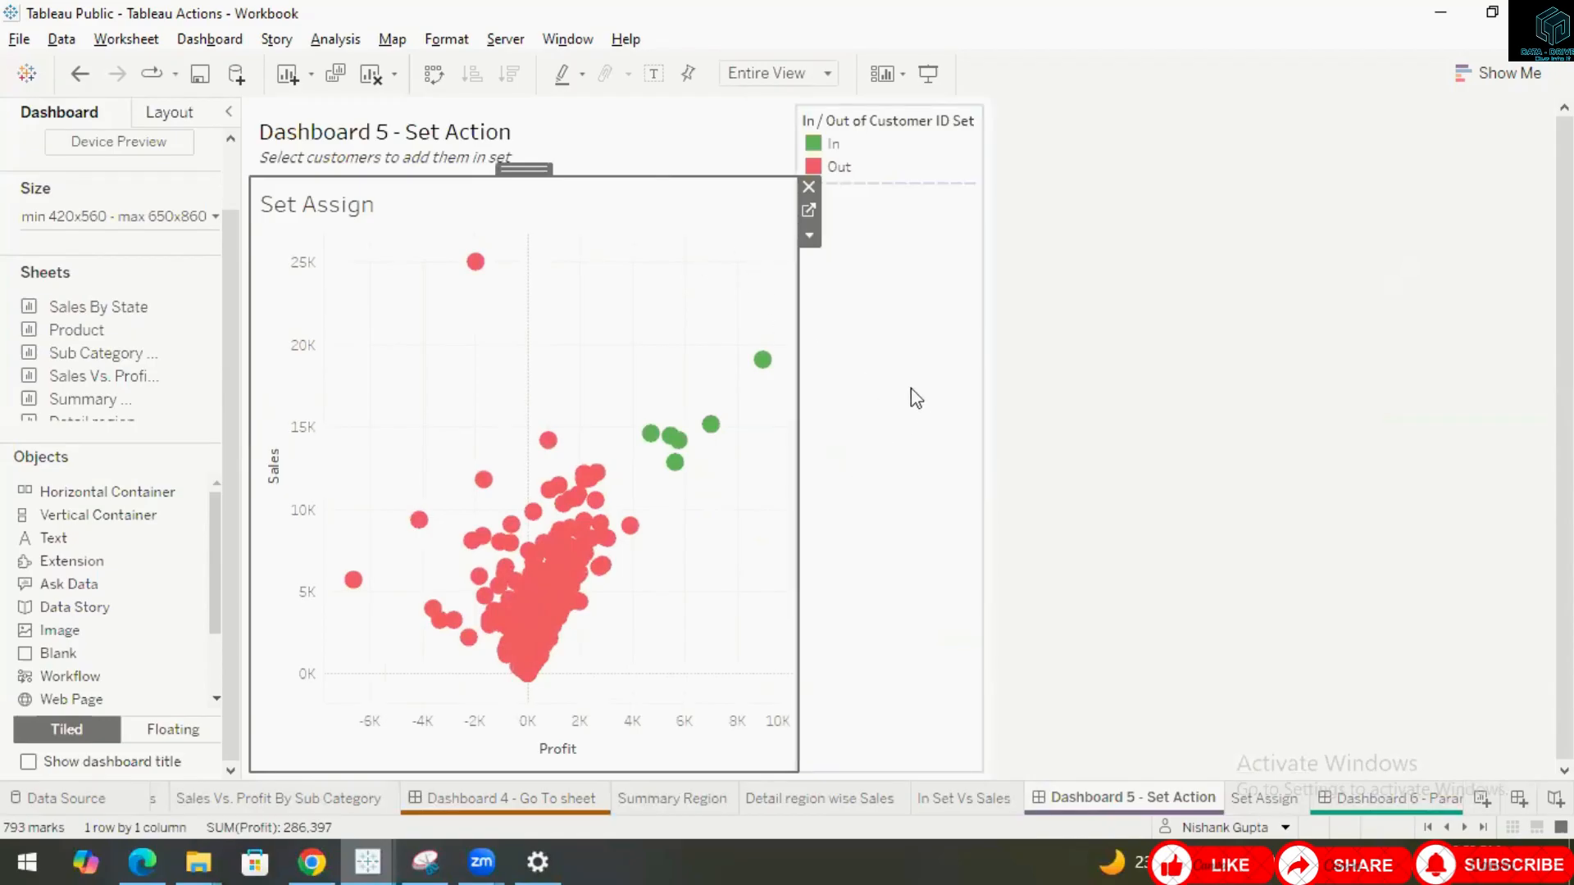
Make the set legend floating and move it over the chart next to the Set Assign title.
left_click(922, 159)
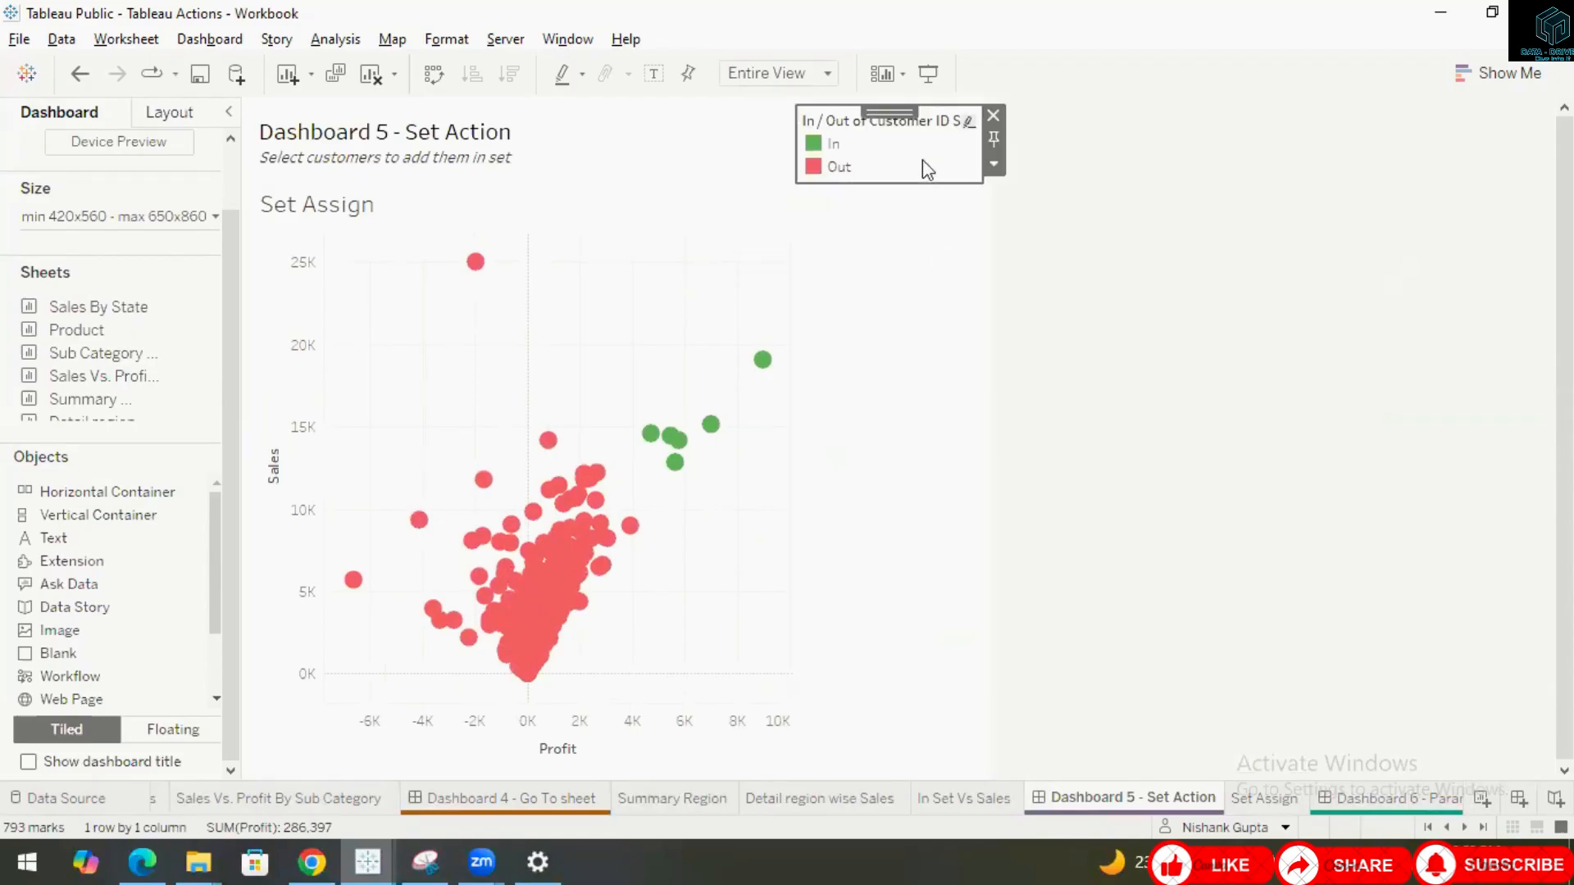
left_click(993, 163)
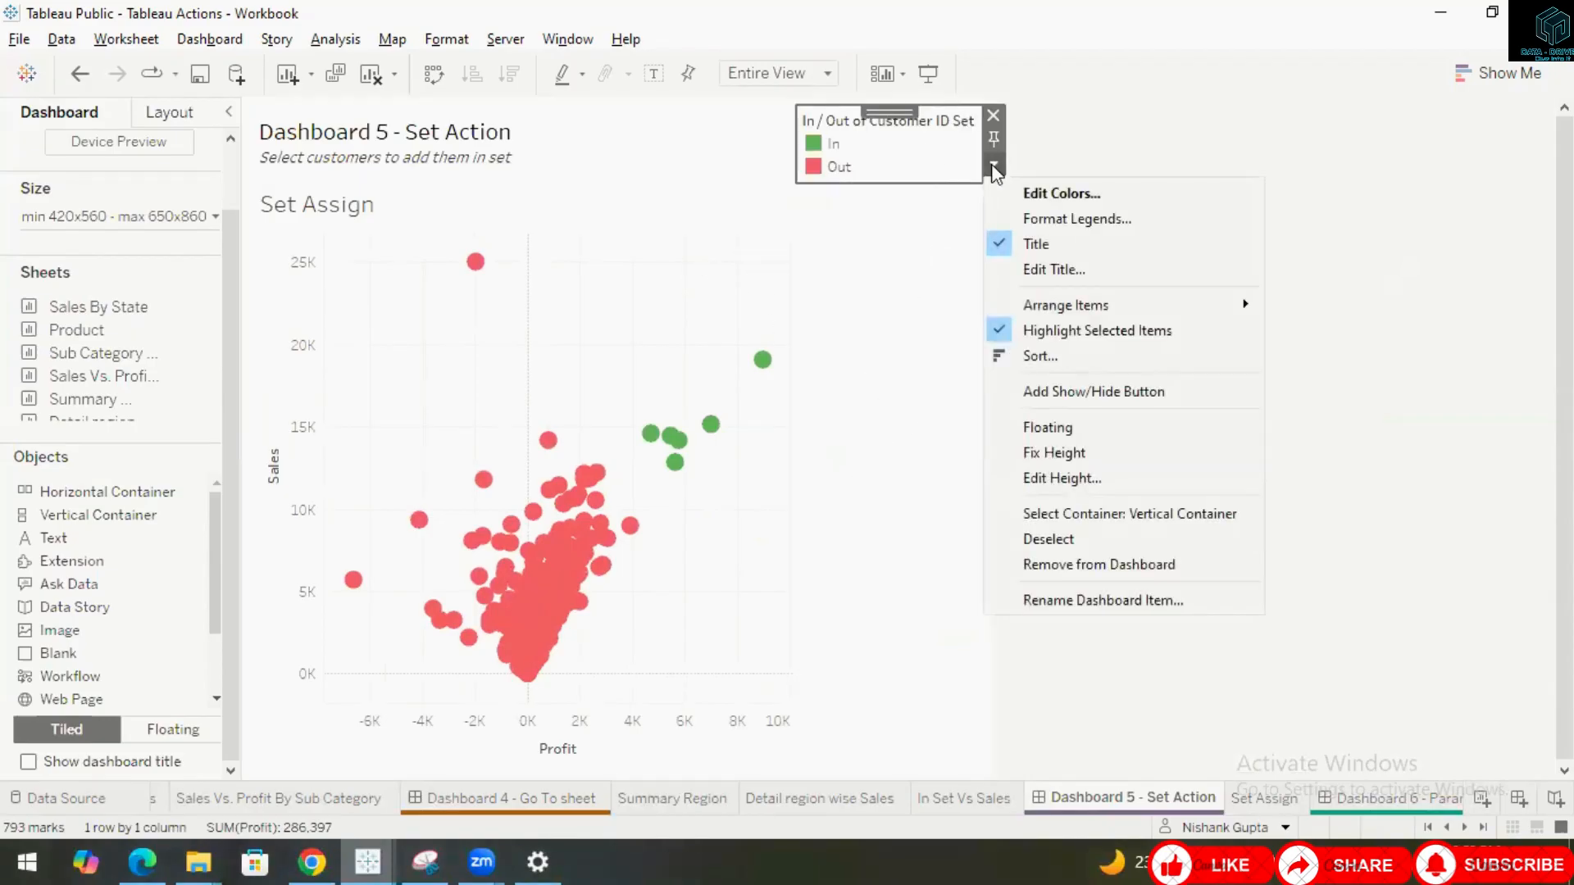
left_click(1095, 427)
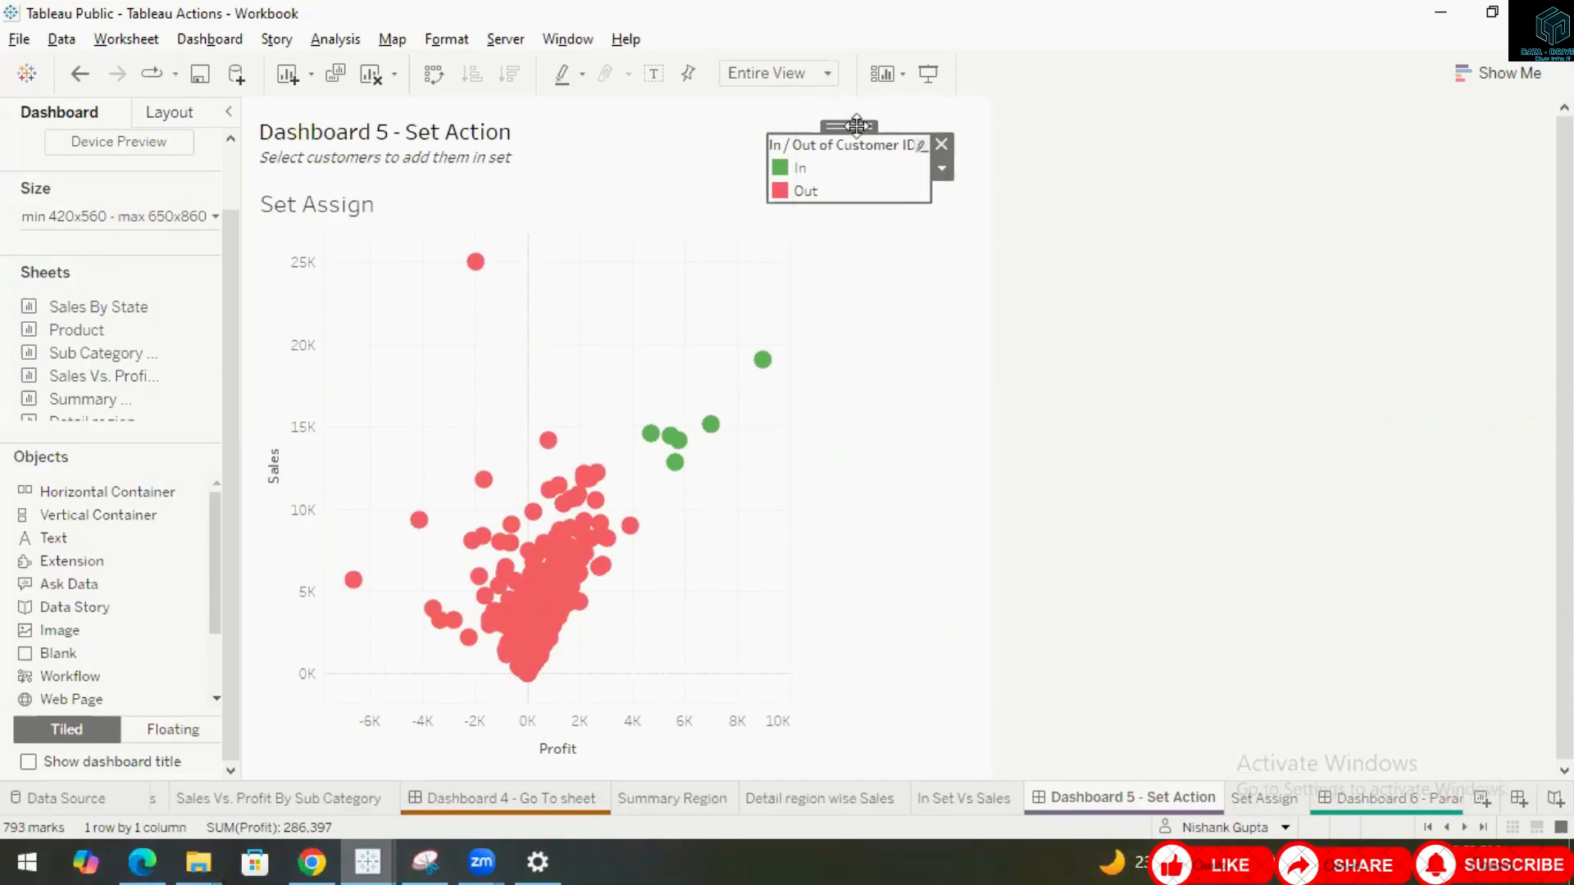
left_click_drag(875, 127, 662, 174)
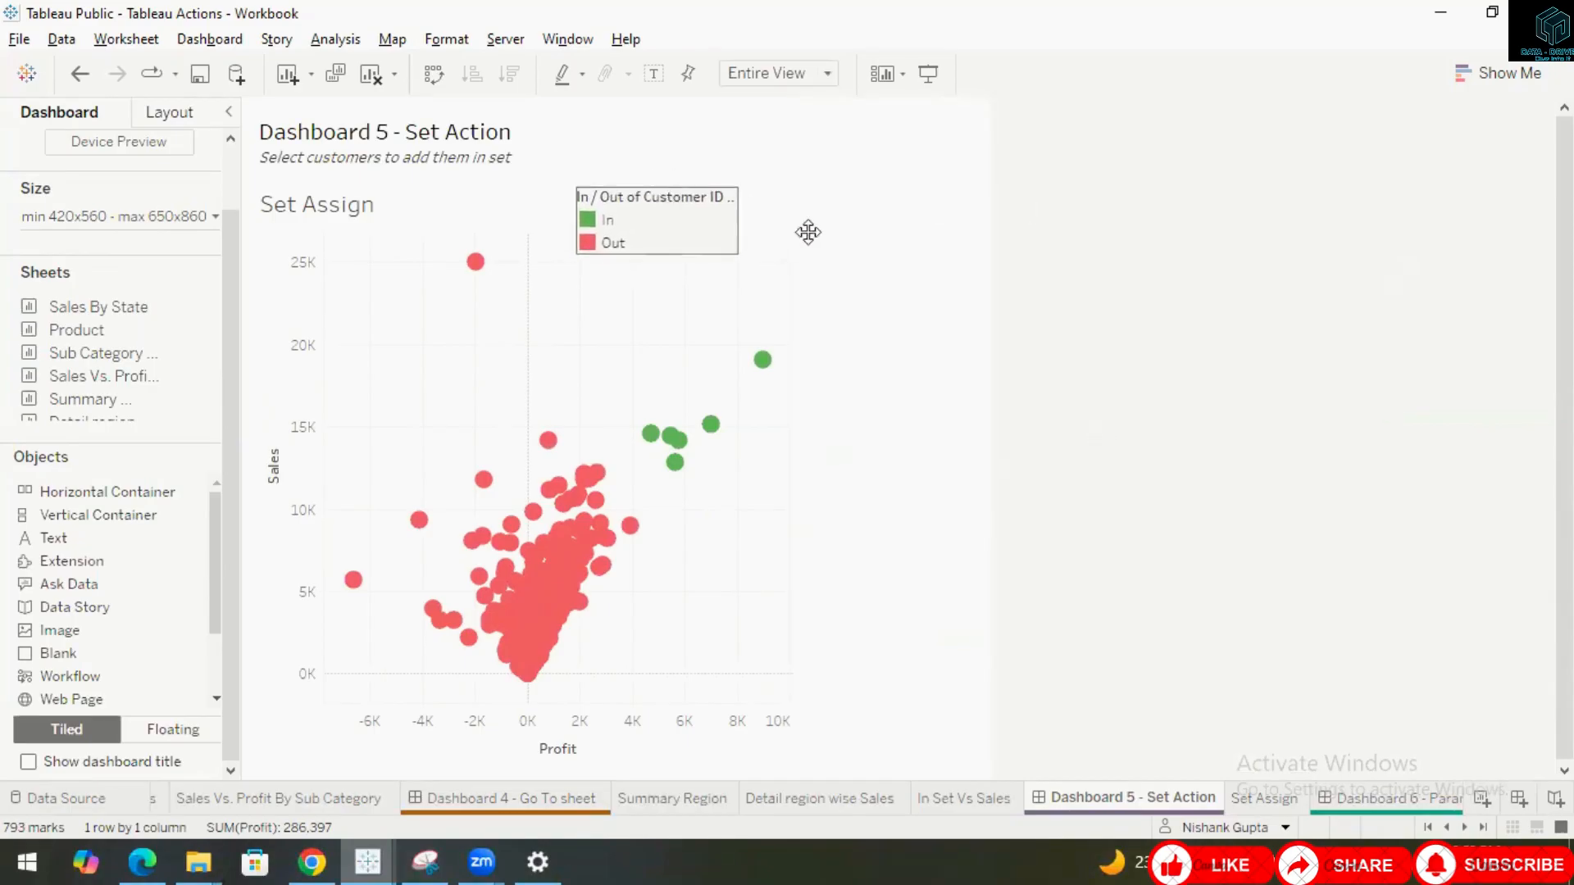
Move the floating set legend to the chart's upper-right corner.
left_click(908, 246)
left_click(994, 115)
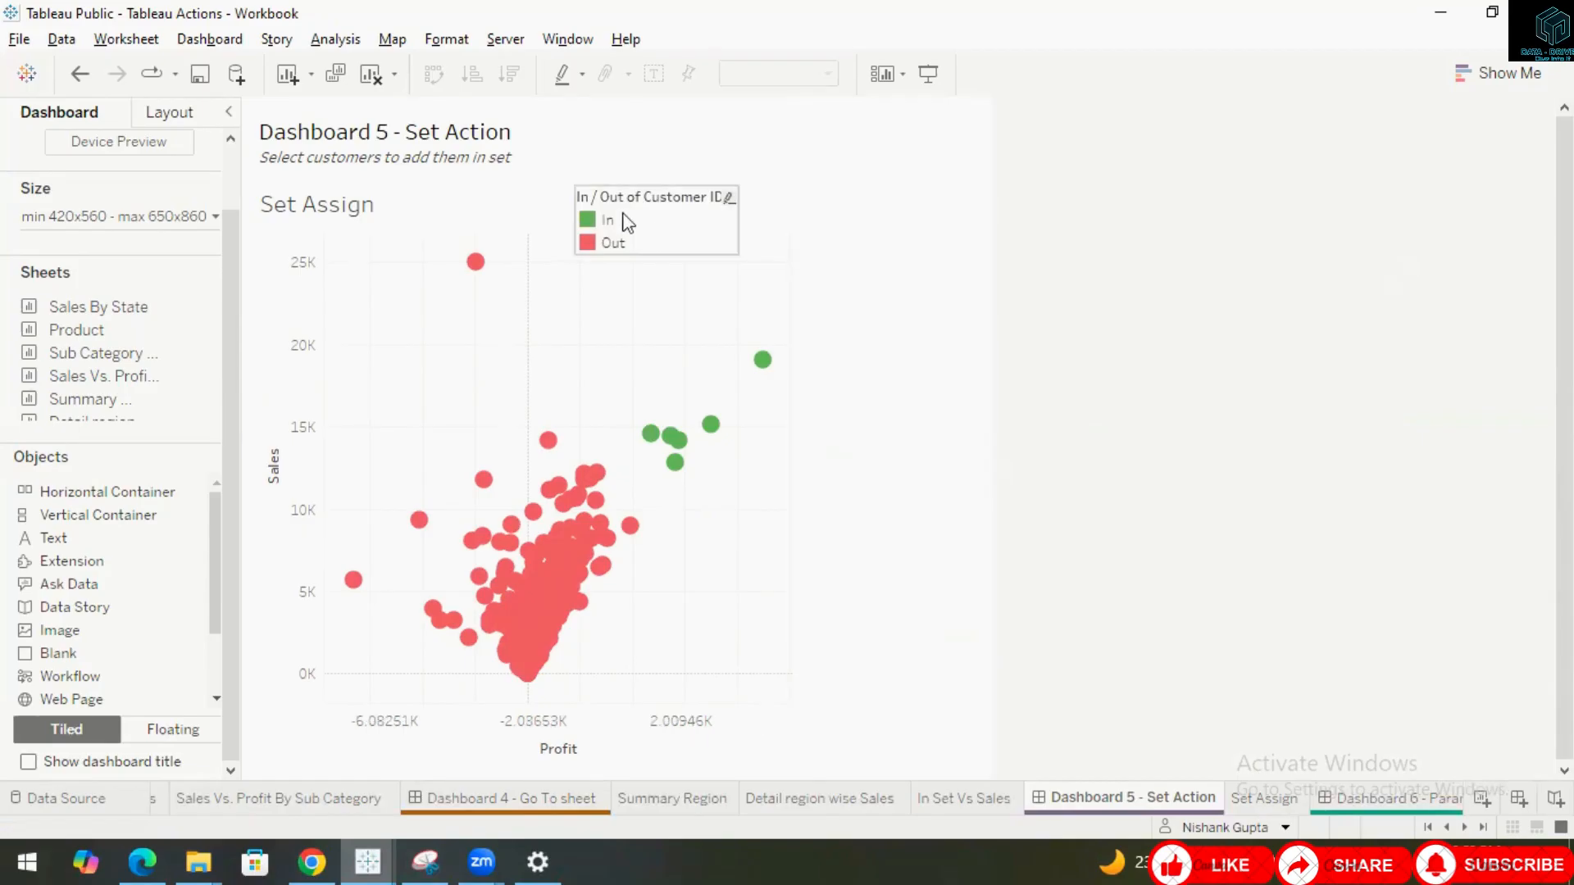
left_click(664, 205)
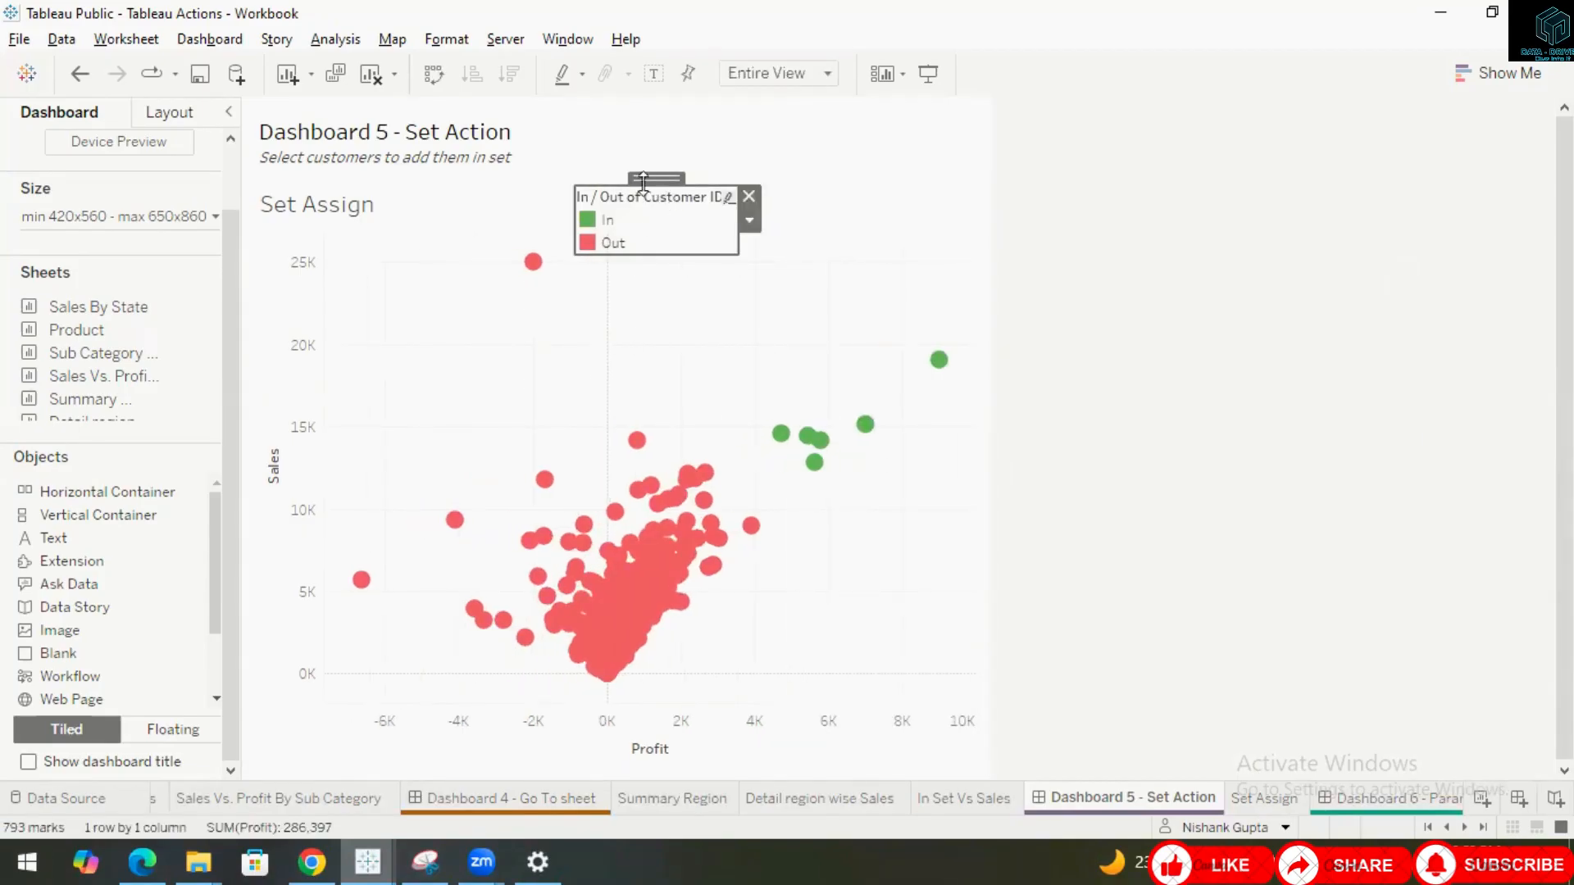
left_click_drag(656, 169, 862, 175)
left_click(1237, 277)
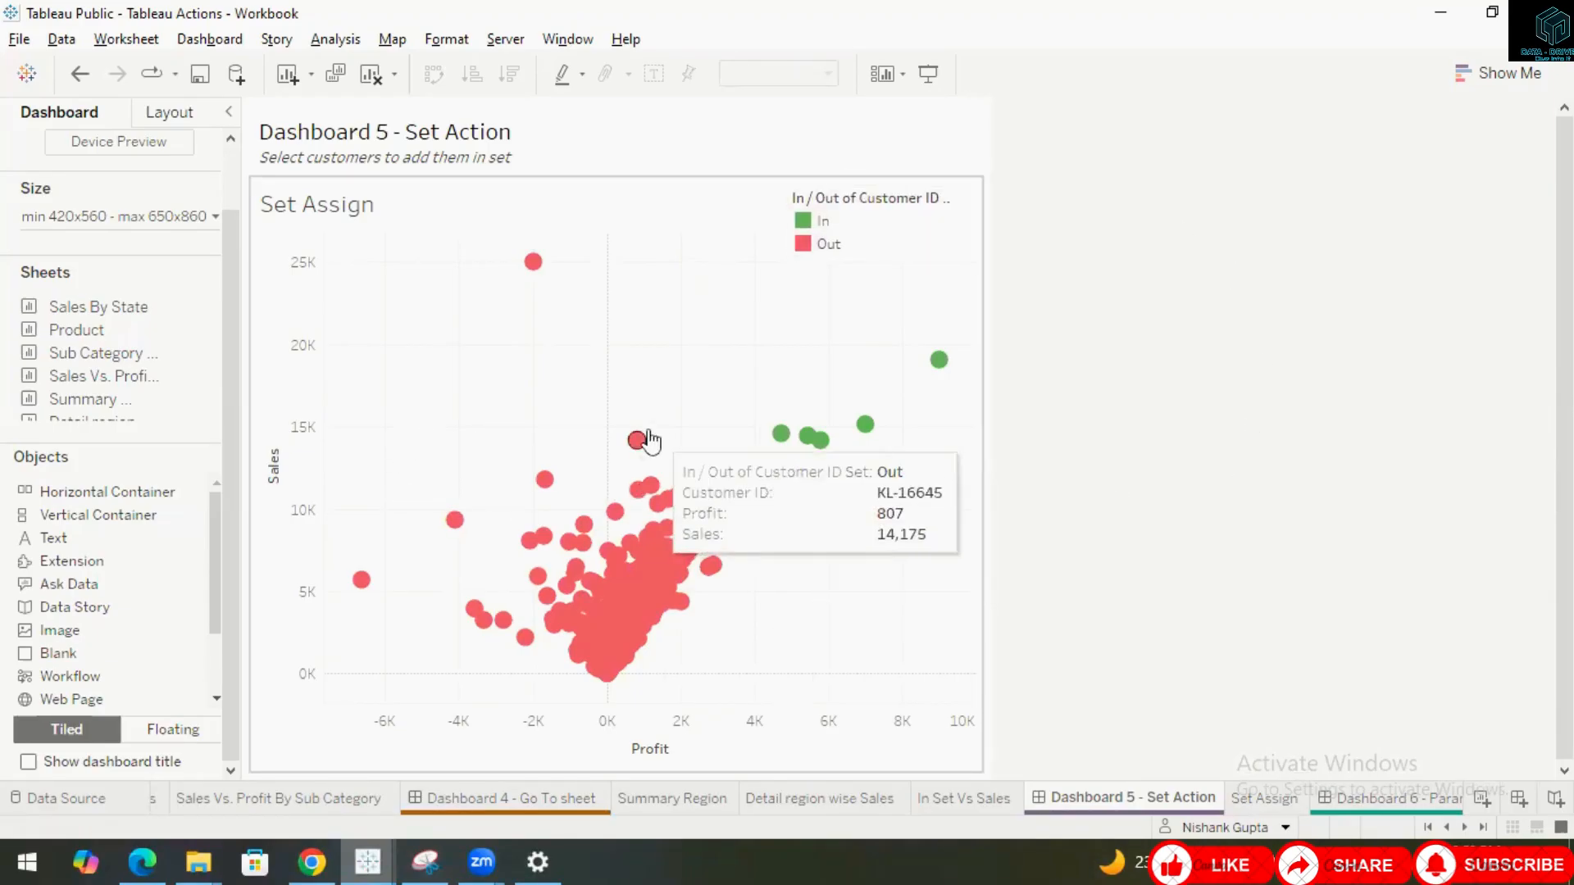
Try selecting different groups of customer marks on the Set Assign chart to check the set action.
mouse_move(631, 457)
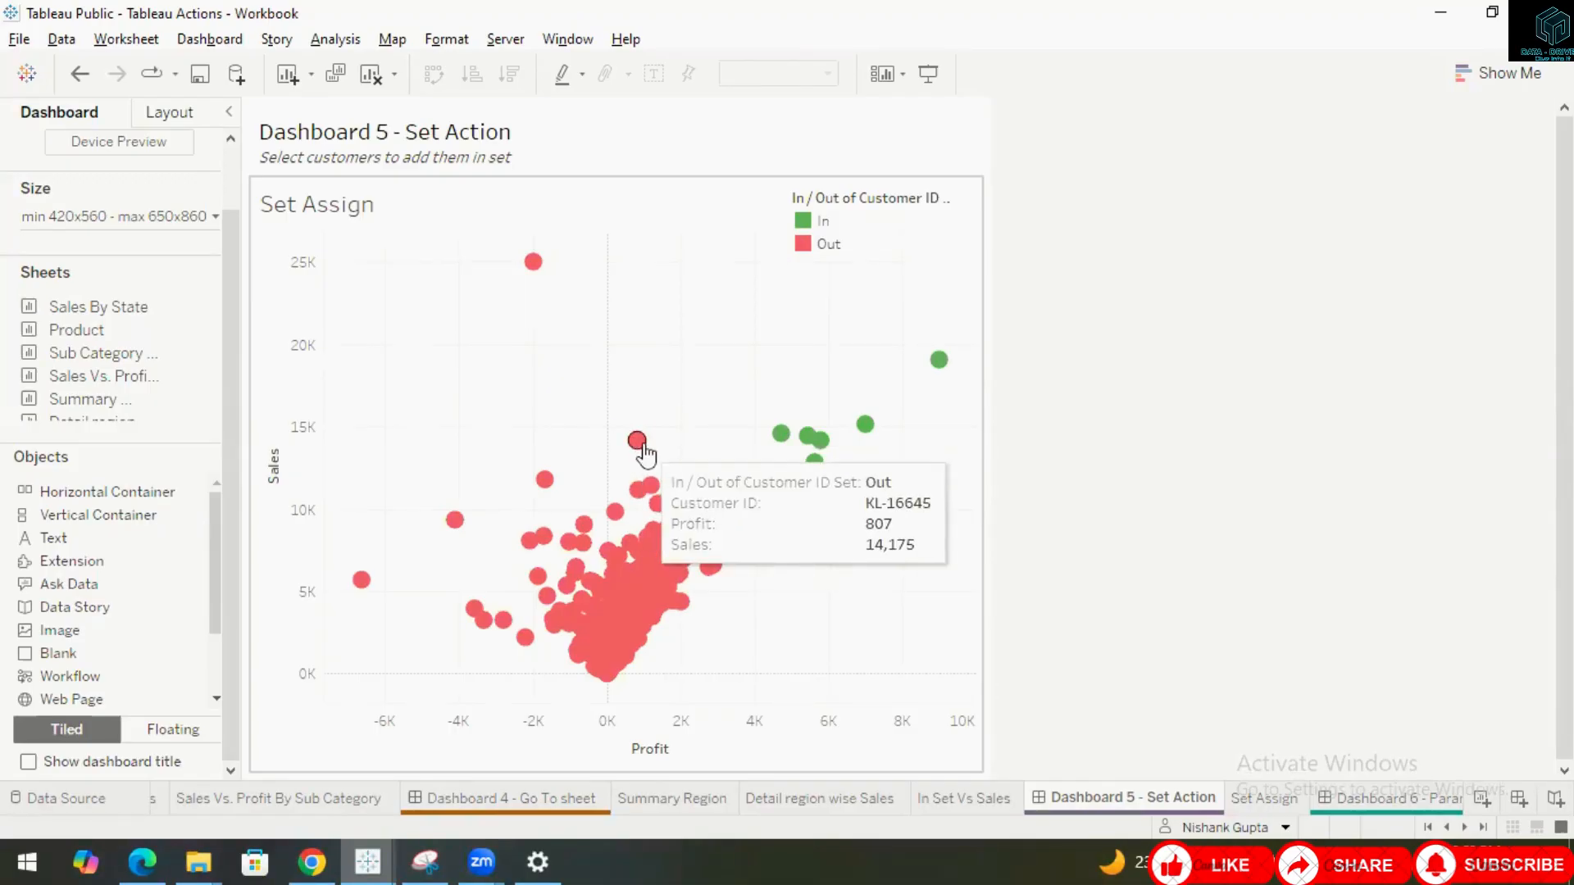
left_click_drag(609, 405, 914, 479)
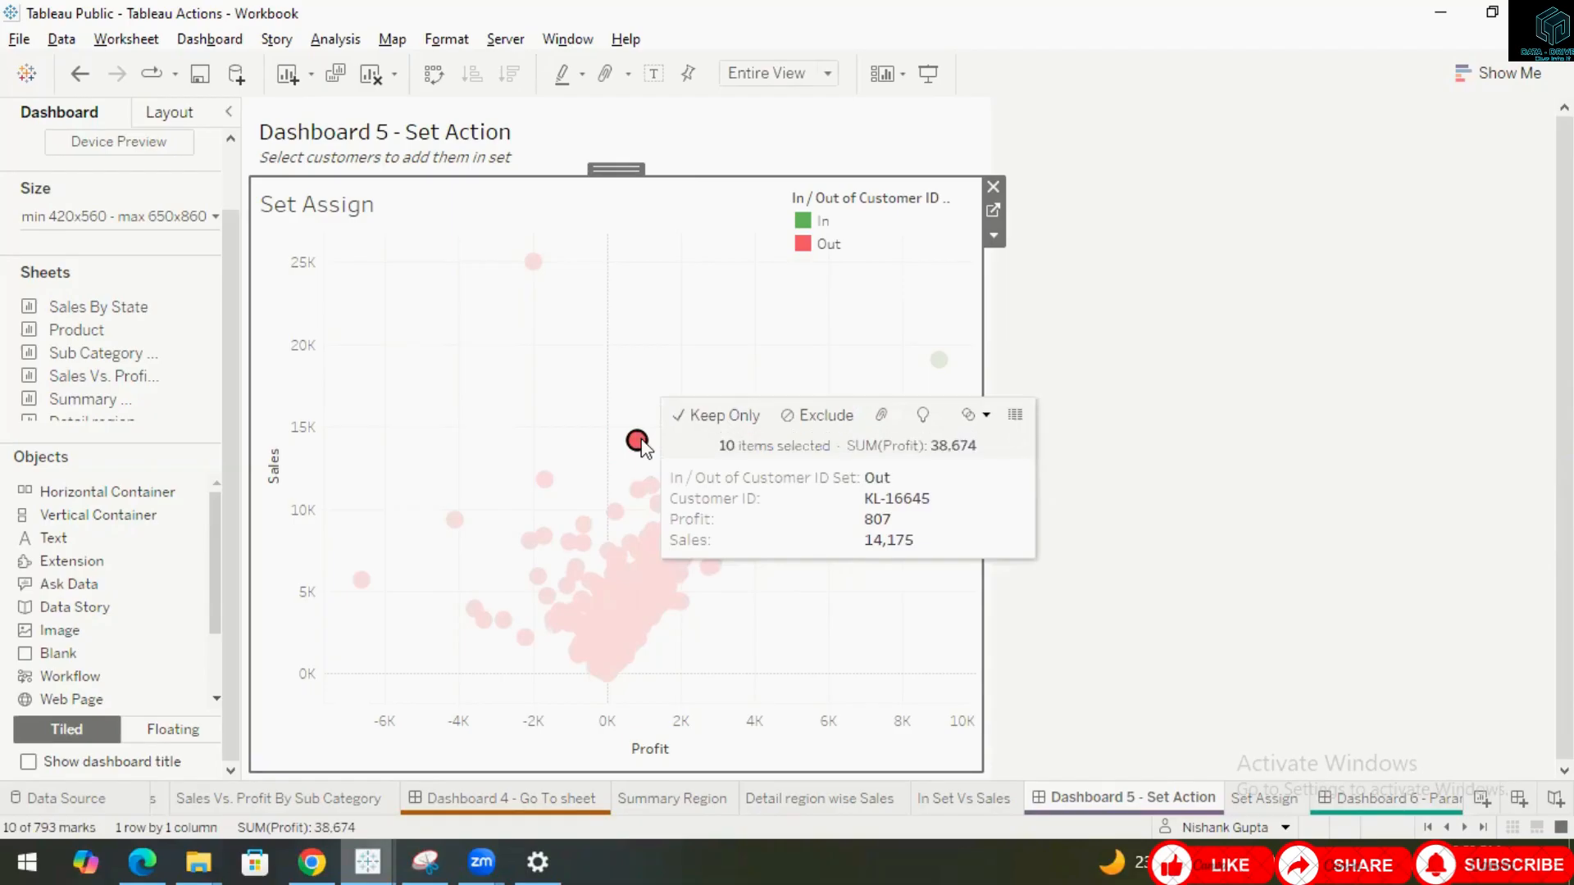
left_click(922, 498)
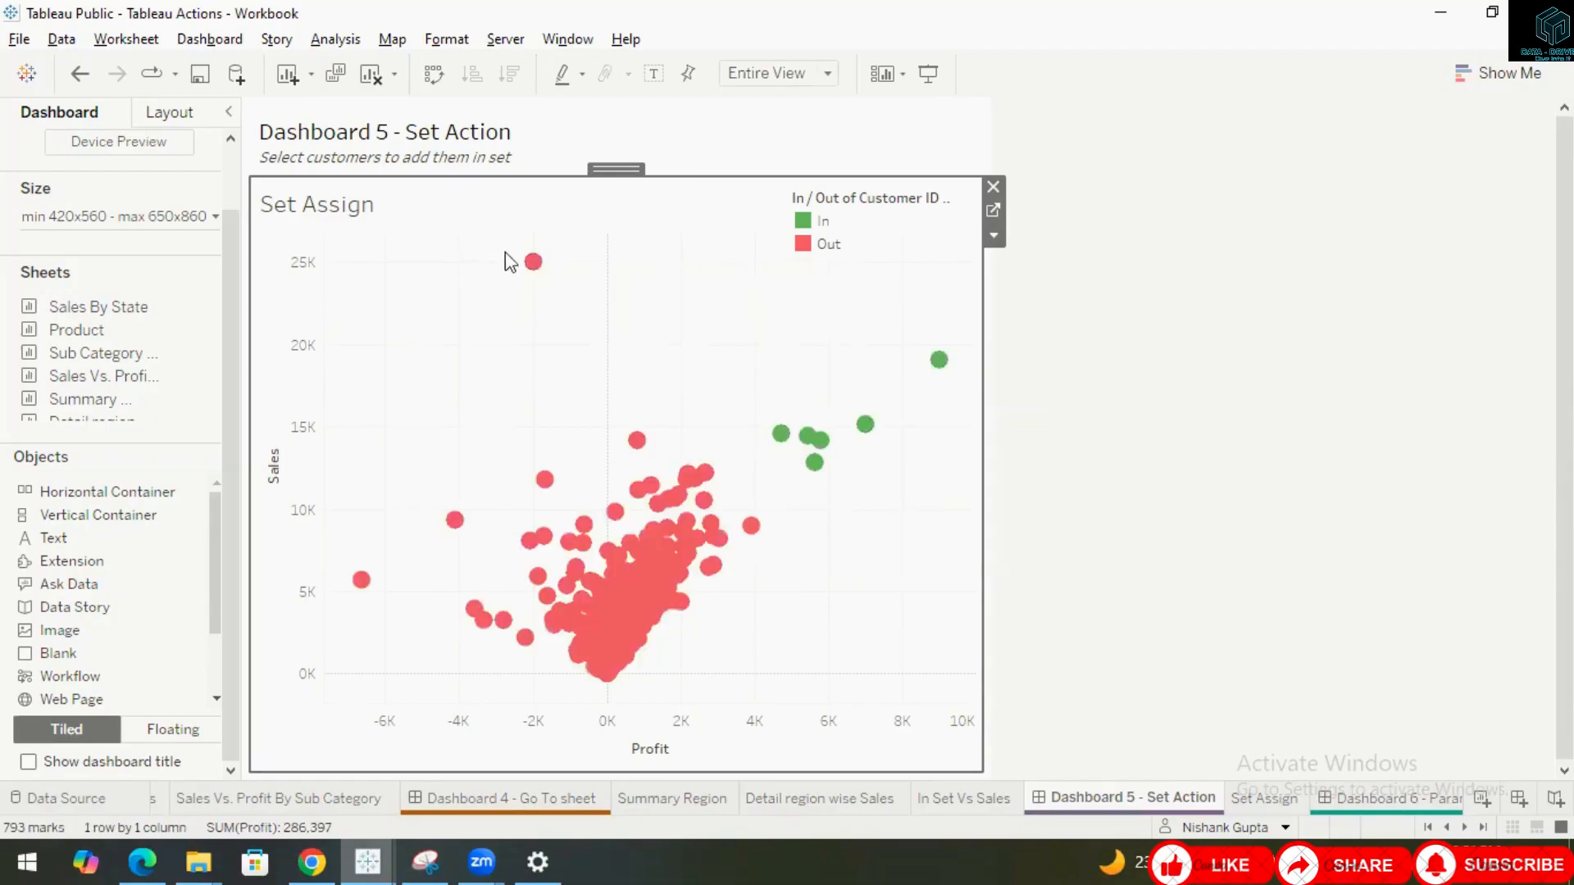
left_click_drag(505, 253, 577, 300)
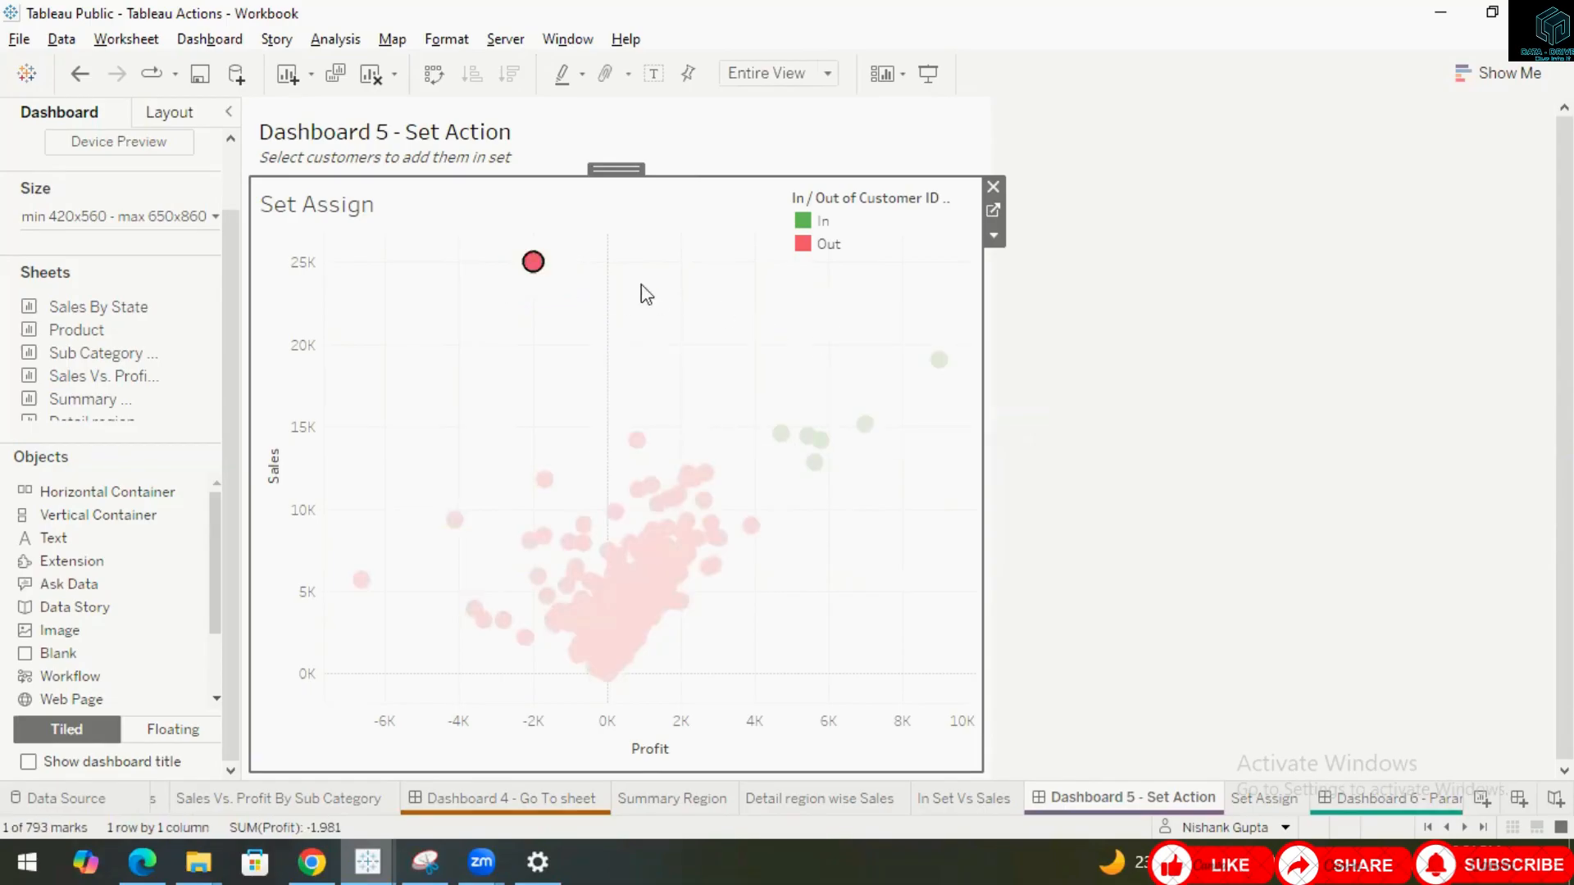
left_click(665, 291)
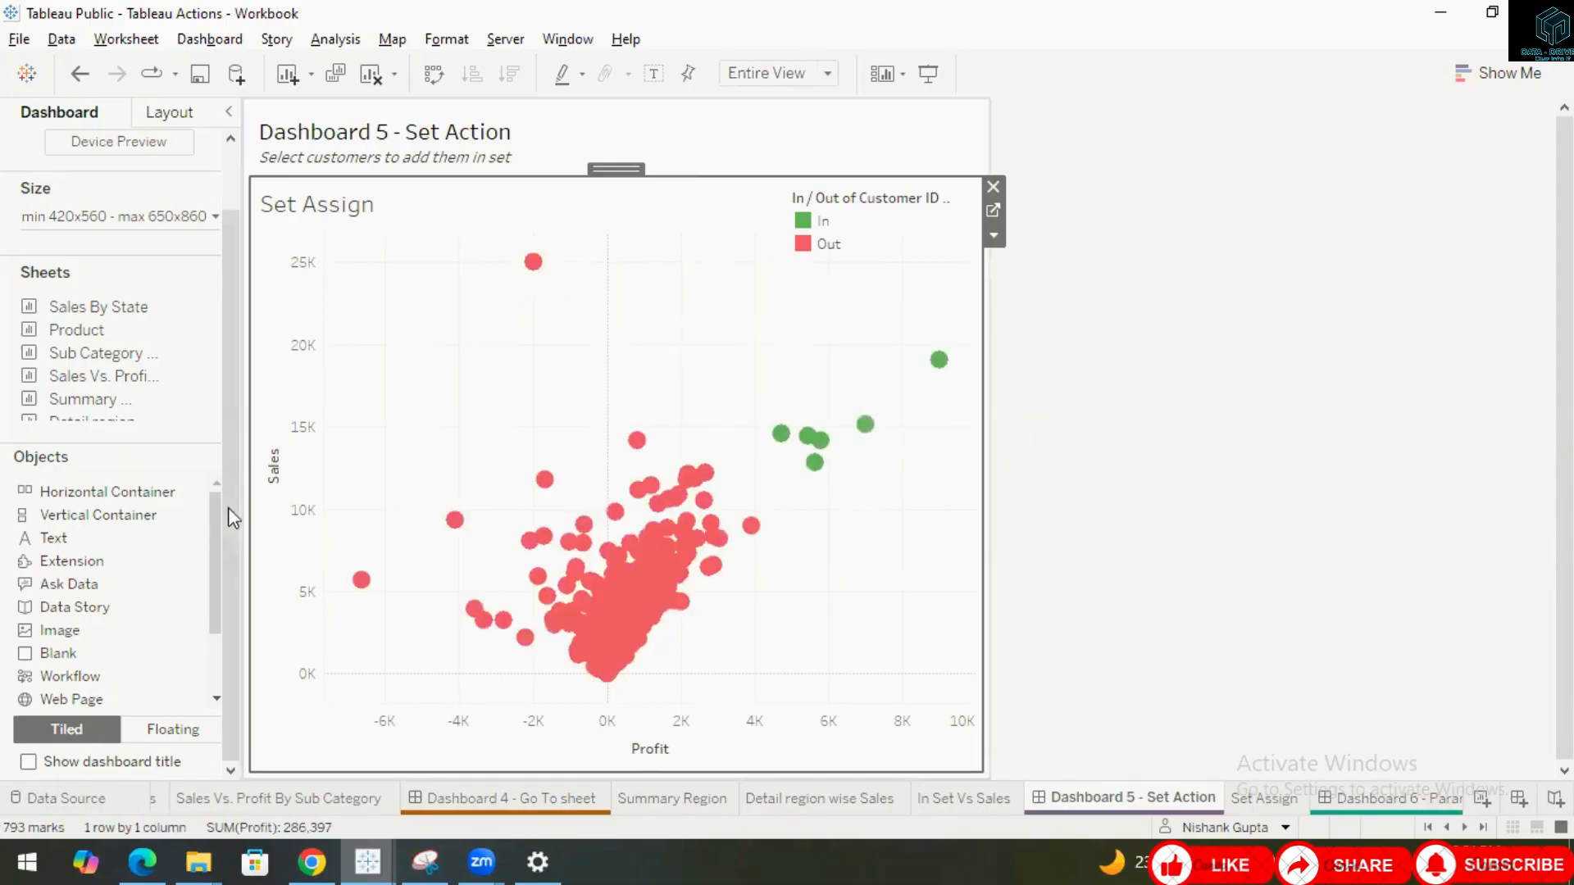
left_click_drag(390, 474, 632, 608)
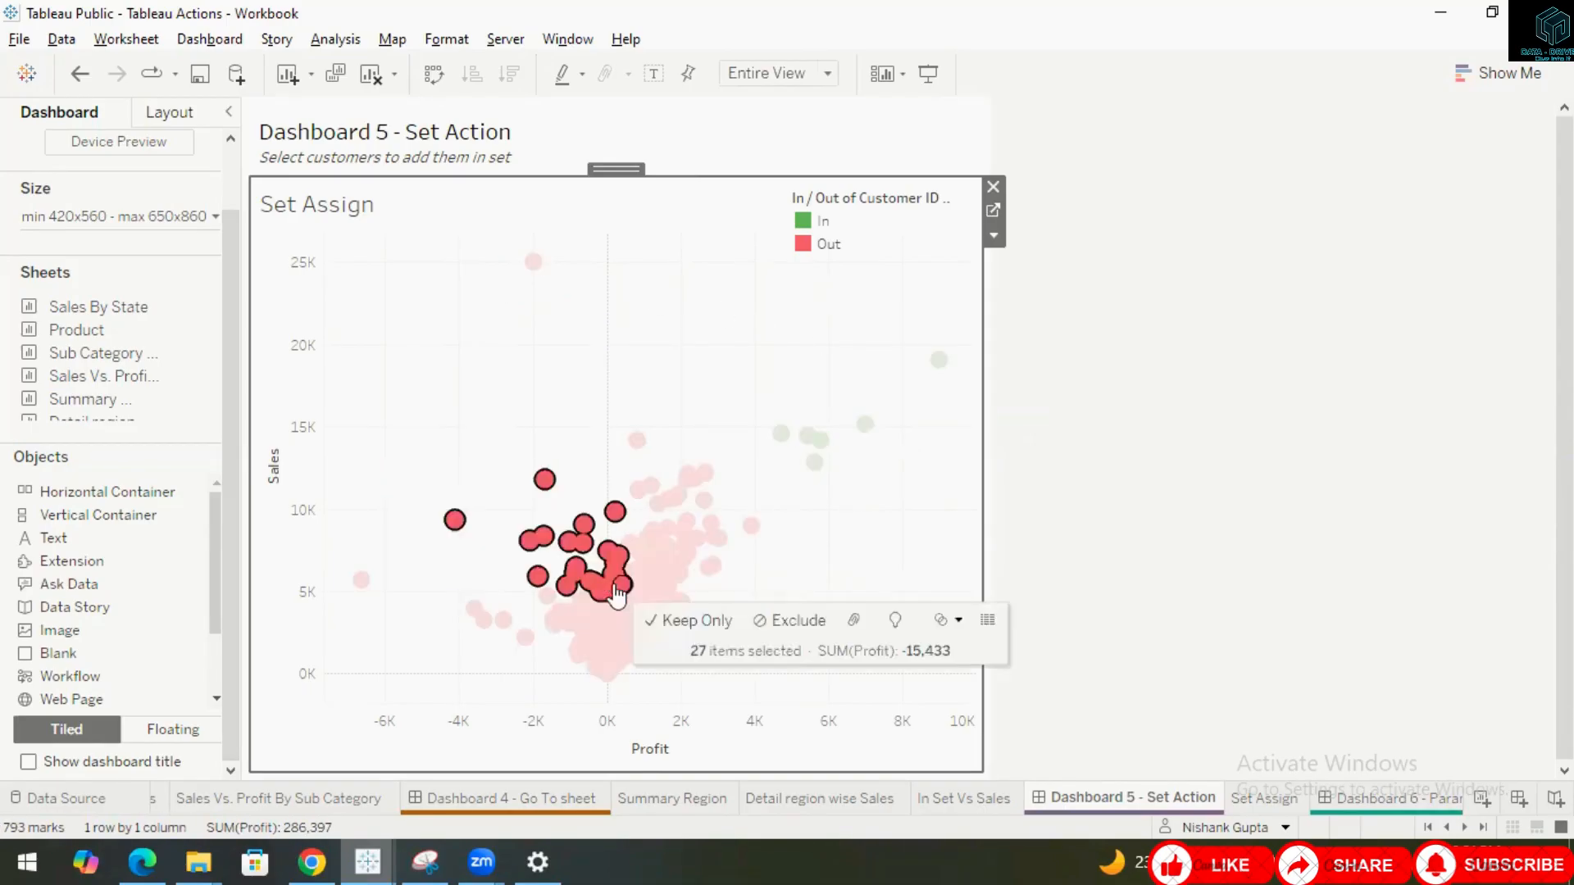
left_click(816, 576)
left_click_drag(946, 328, 859, 473)
left_click(865, 424)
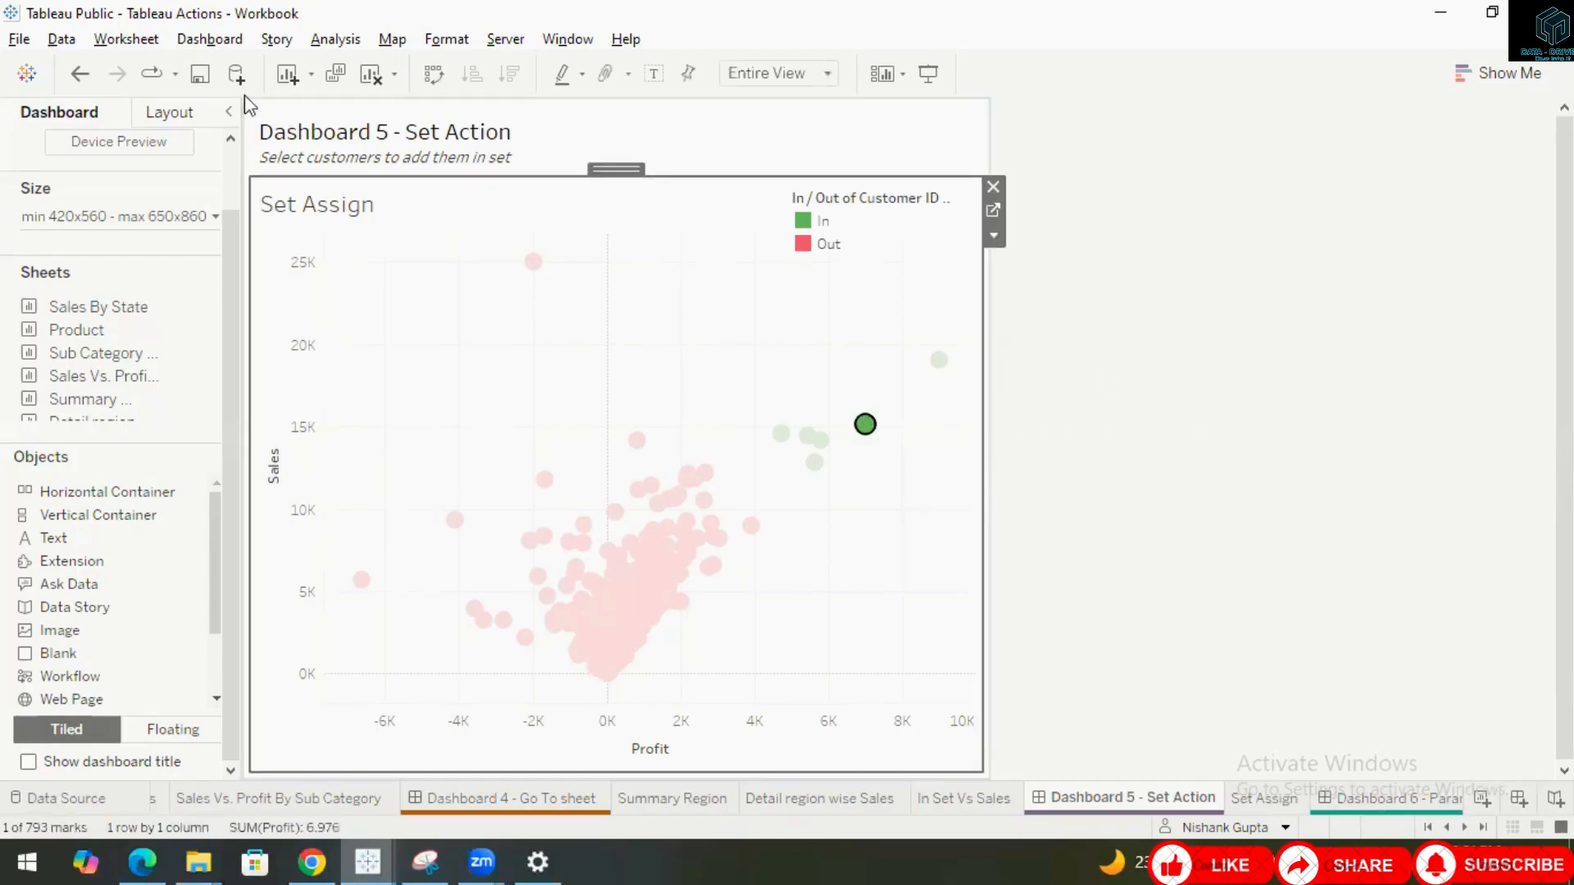
Edit the Set1 set action so its source sheet is Dashboard 5 - Set Action, targeting Customer ID Set.
left_click(210, 40)
left_click(365, 294)
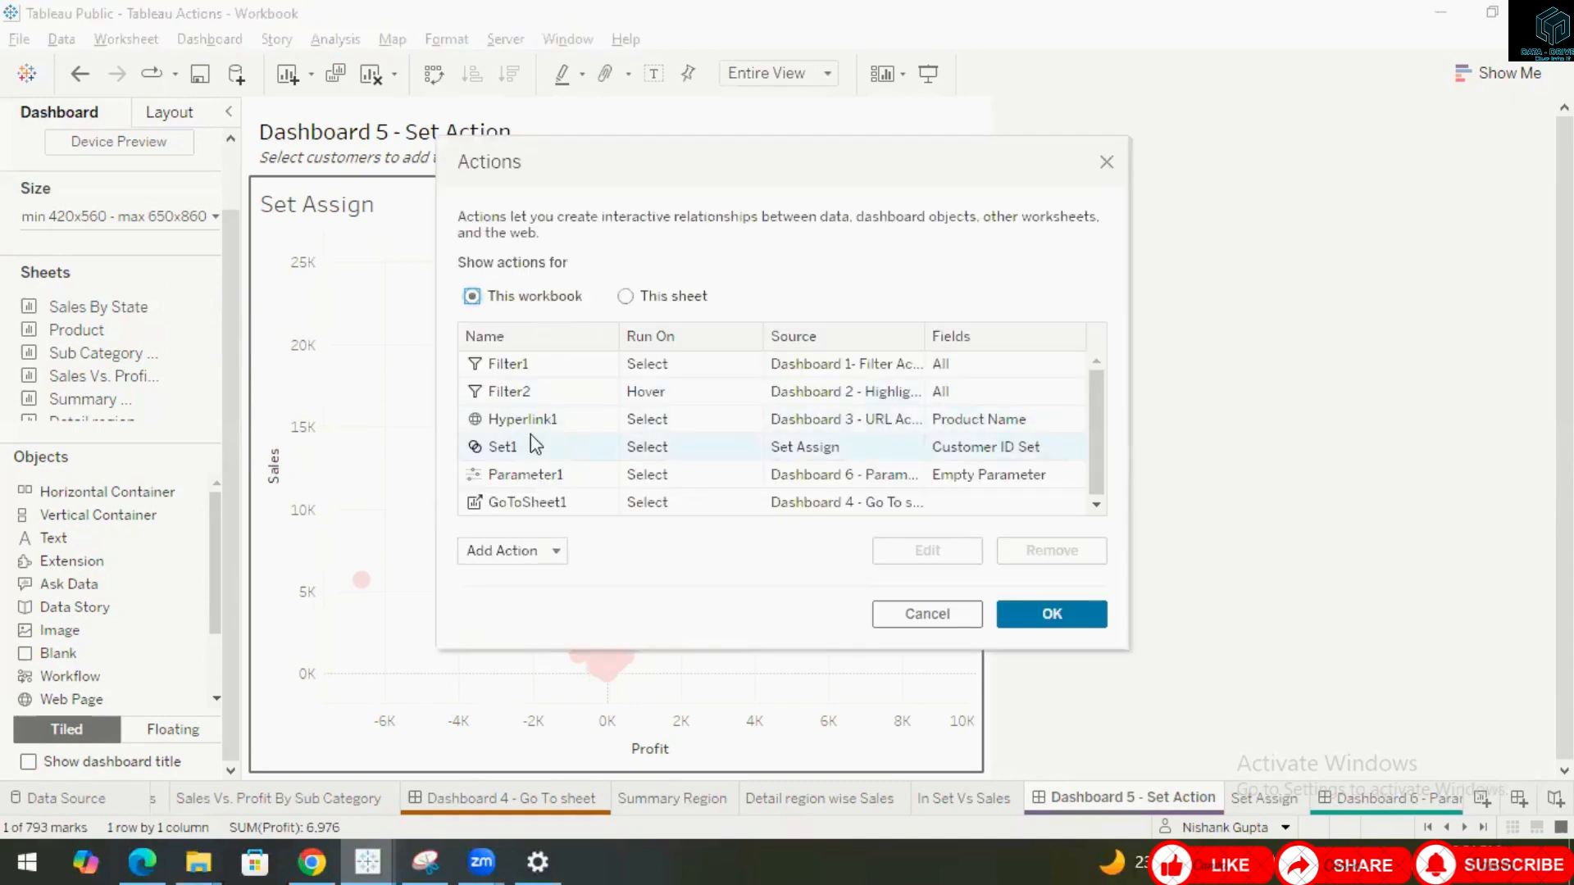
left_click(543, 448)
left_click(922, 550)
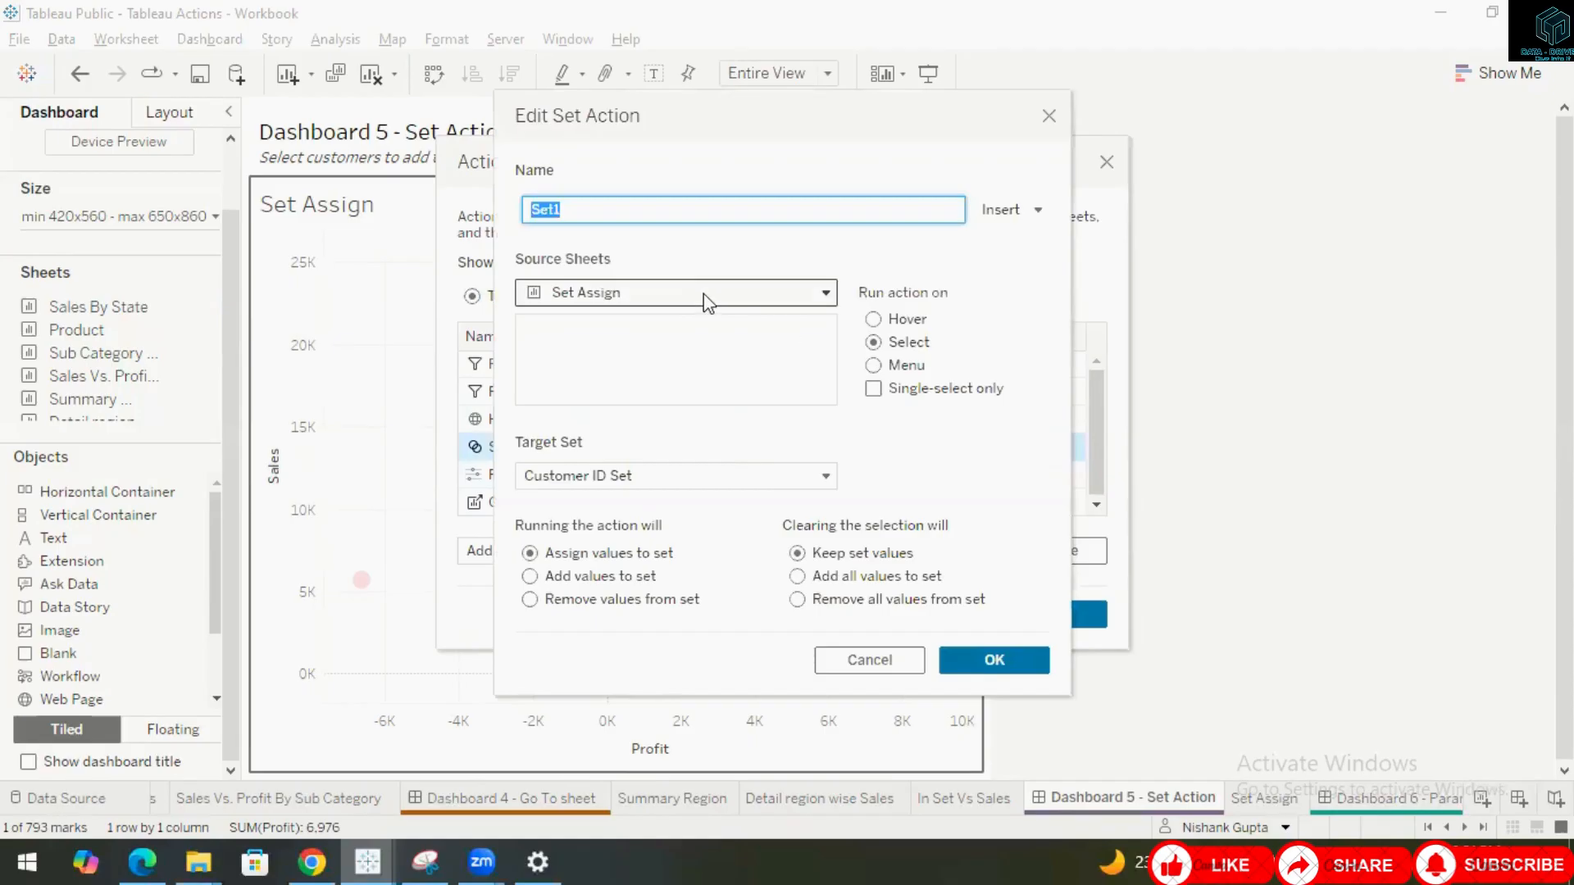
left_click(830, 293)
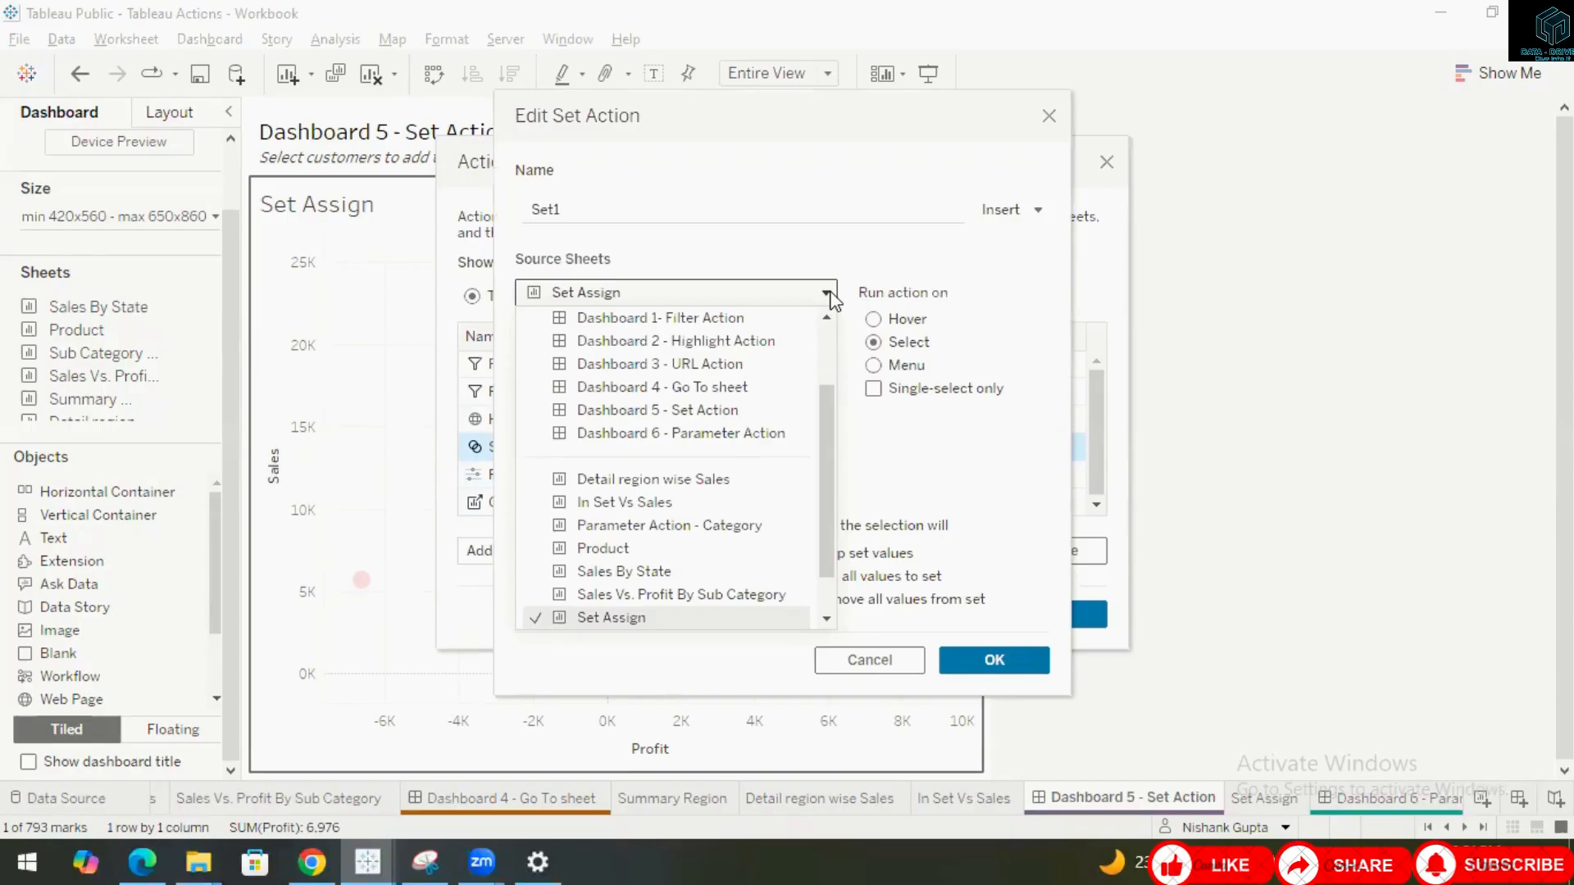
left_click(656, 410)
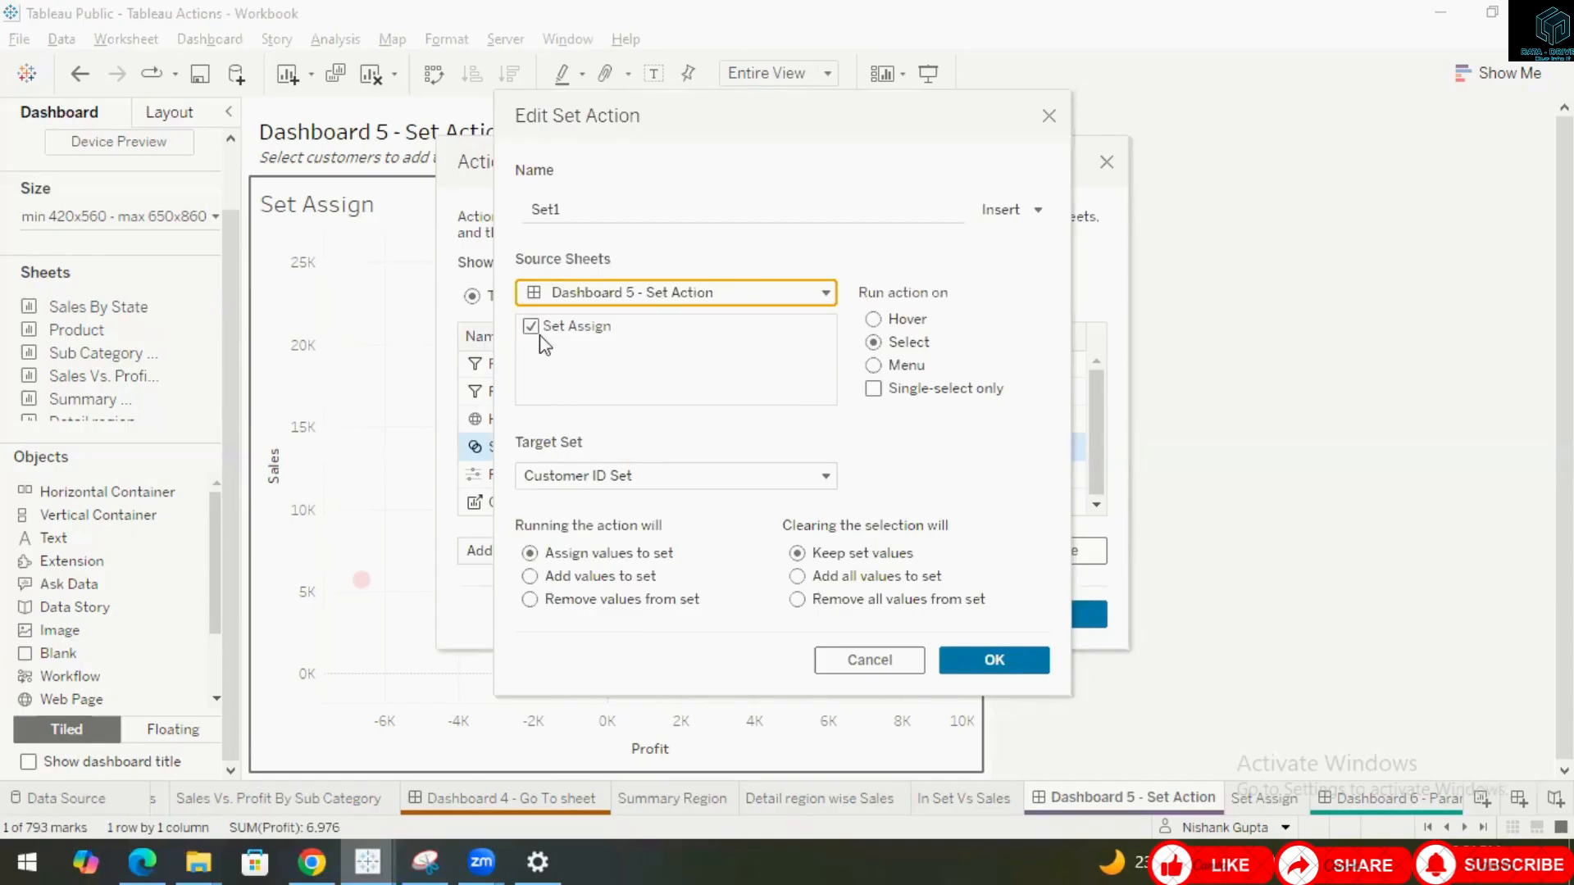
left_click(662, 490)
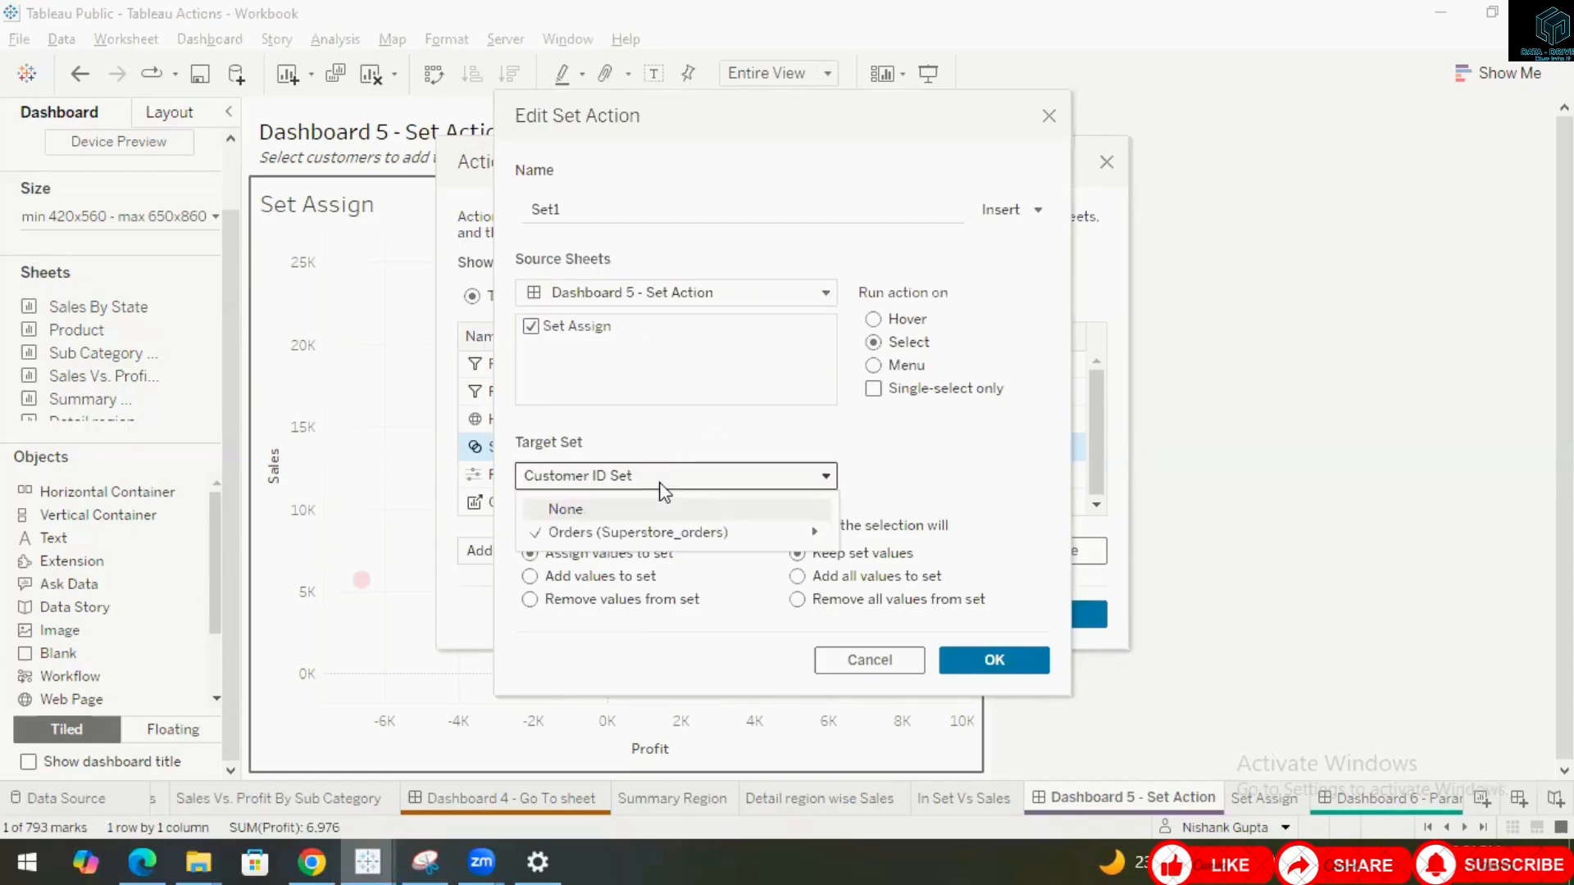
mouse_move(714, 533)
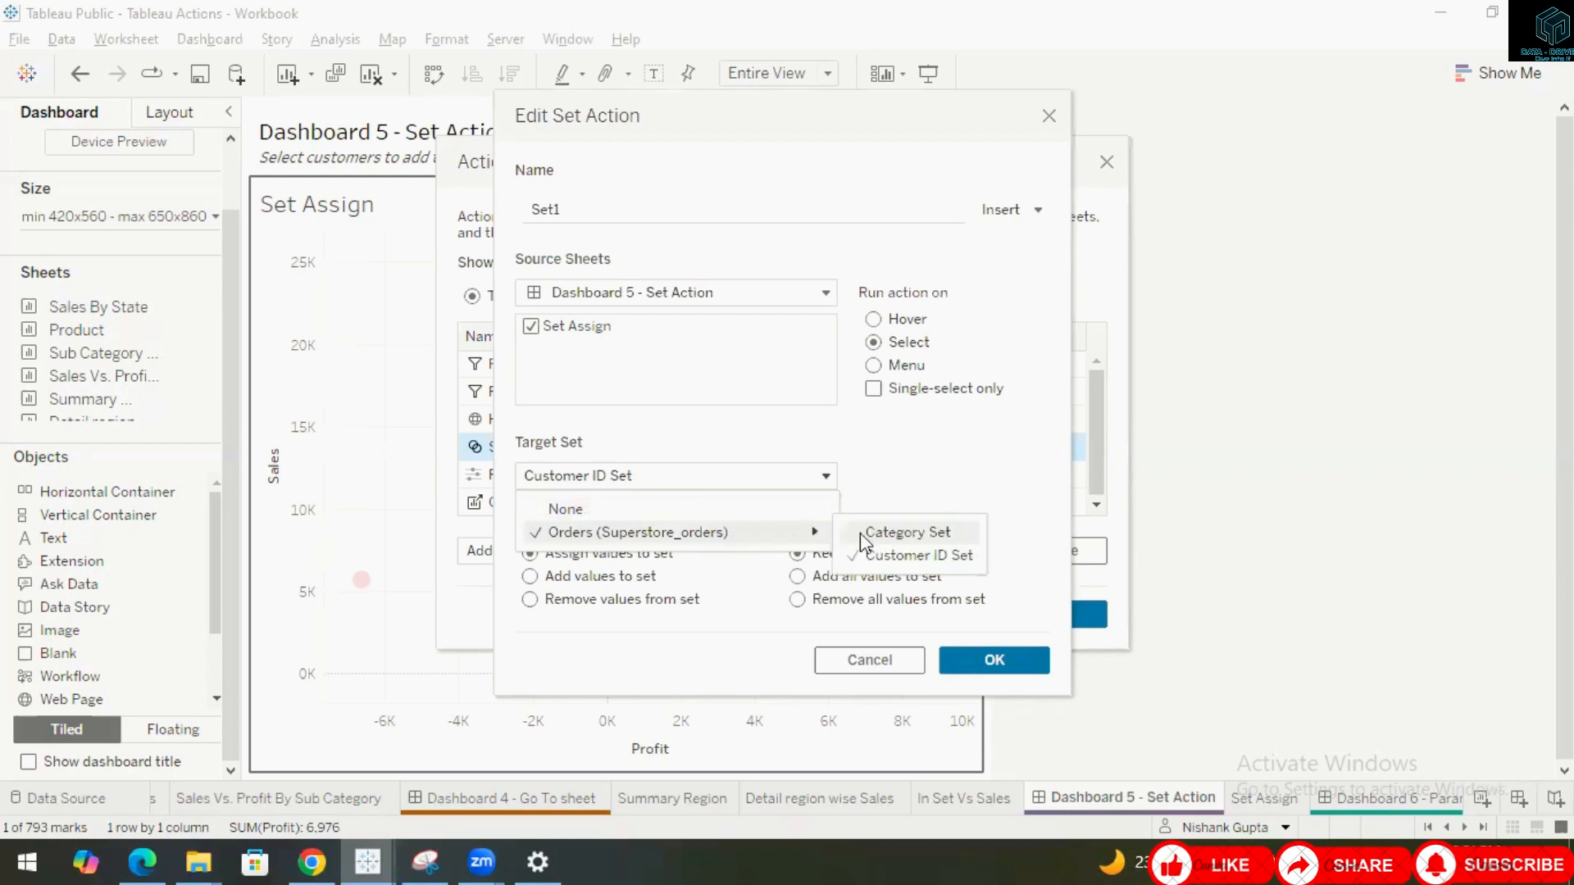
left_click(897, 554)
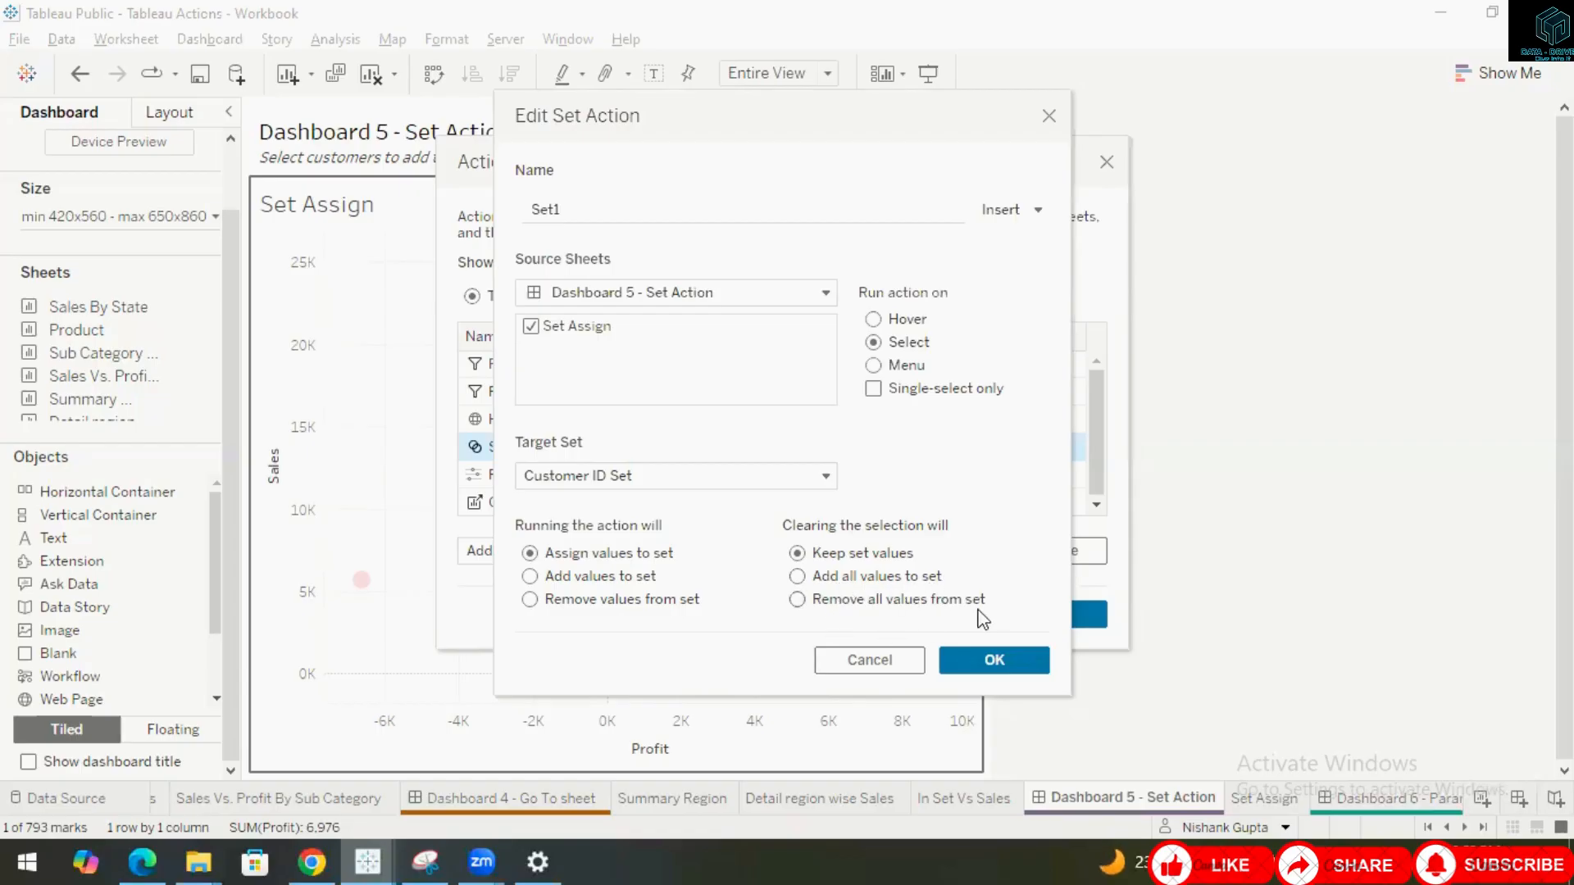
left_click(994, 661)
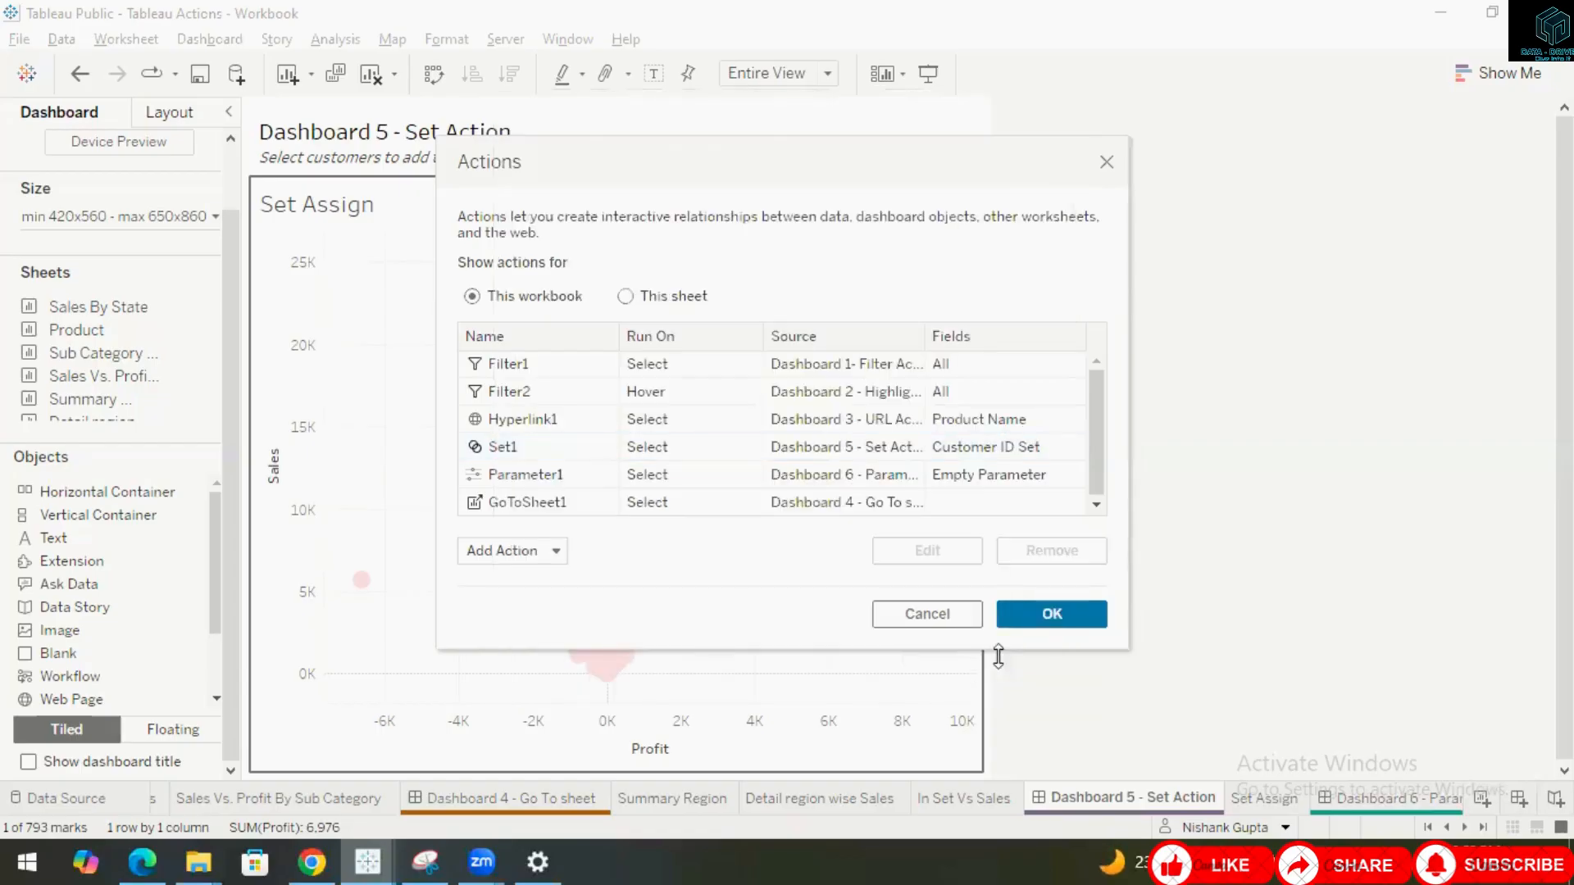
left_click(1051, 614)
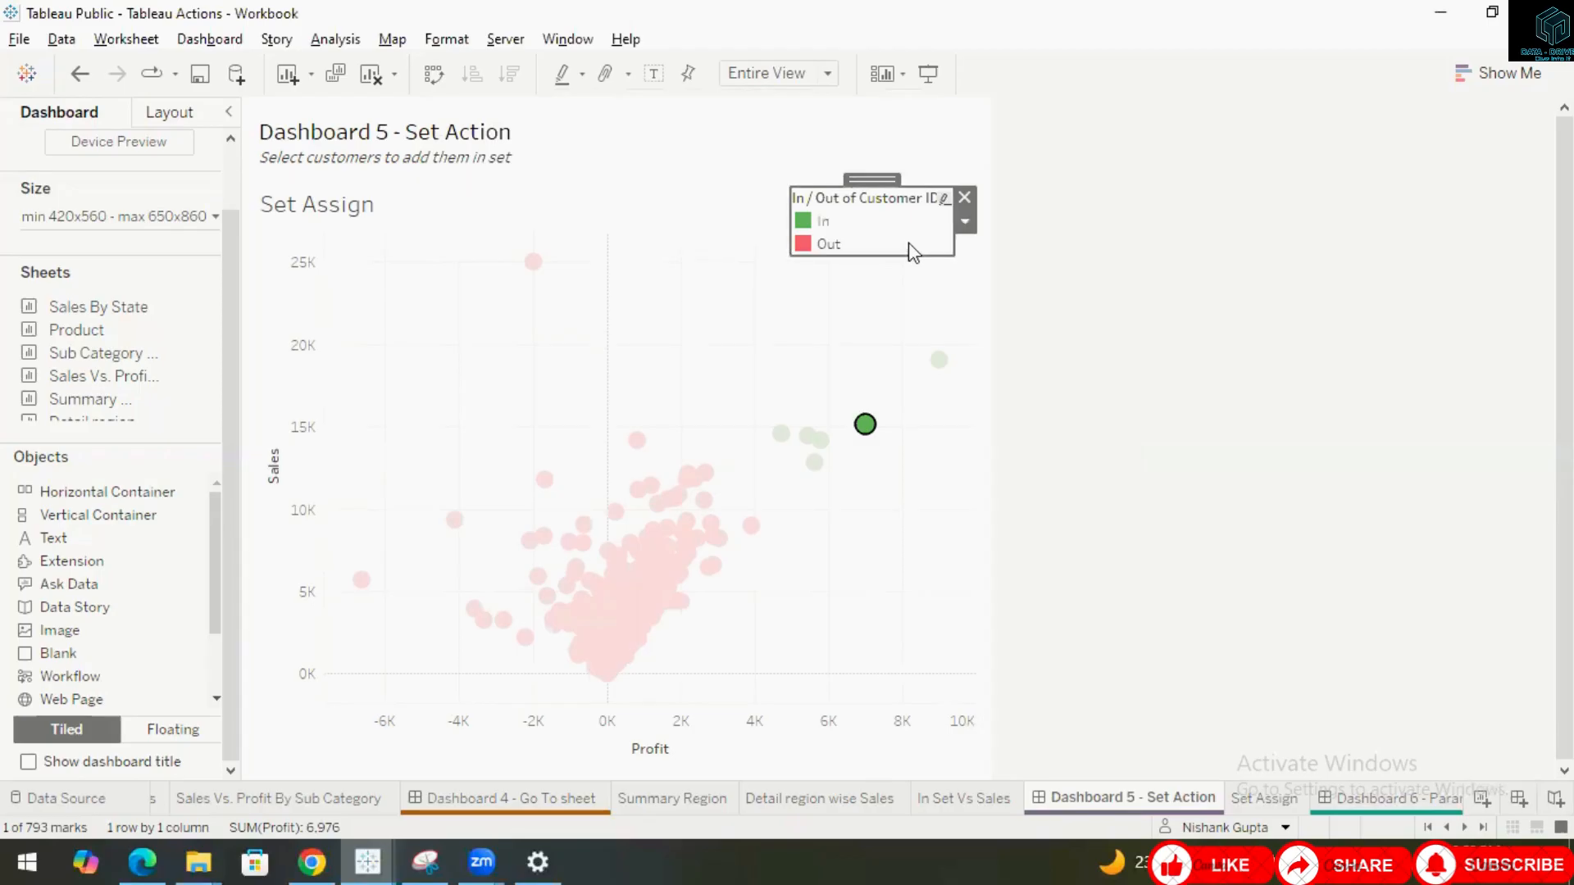
Test the set action by selecting a single customer, then the high-profit group, and clearing each selection.
left_click(889, 282)
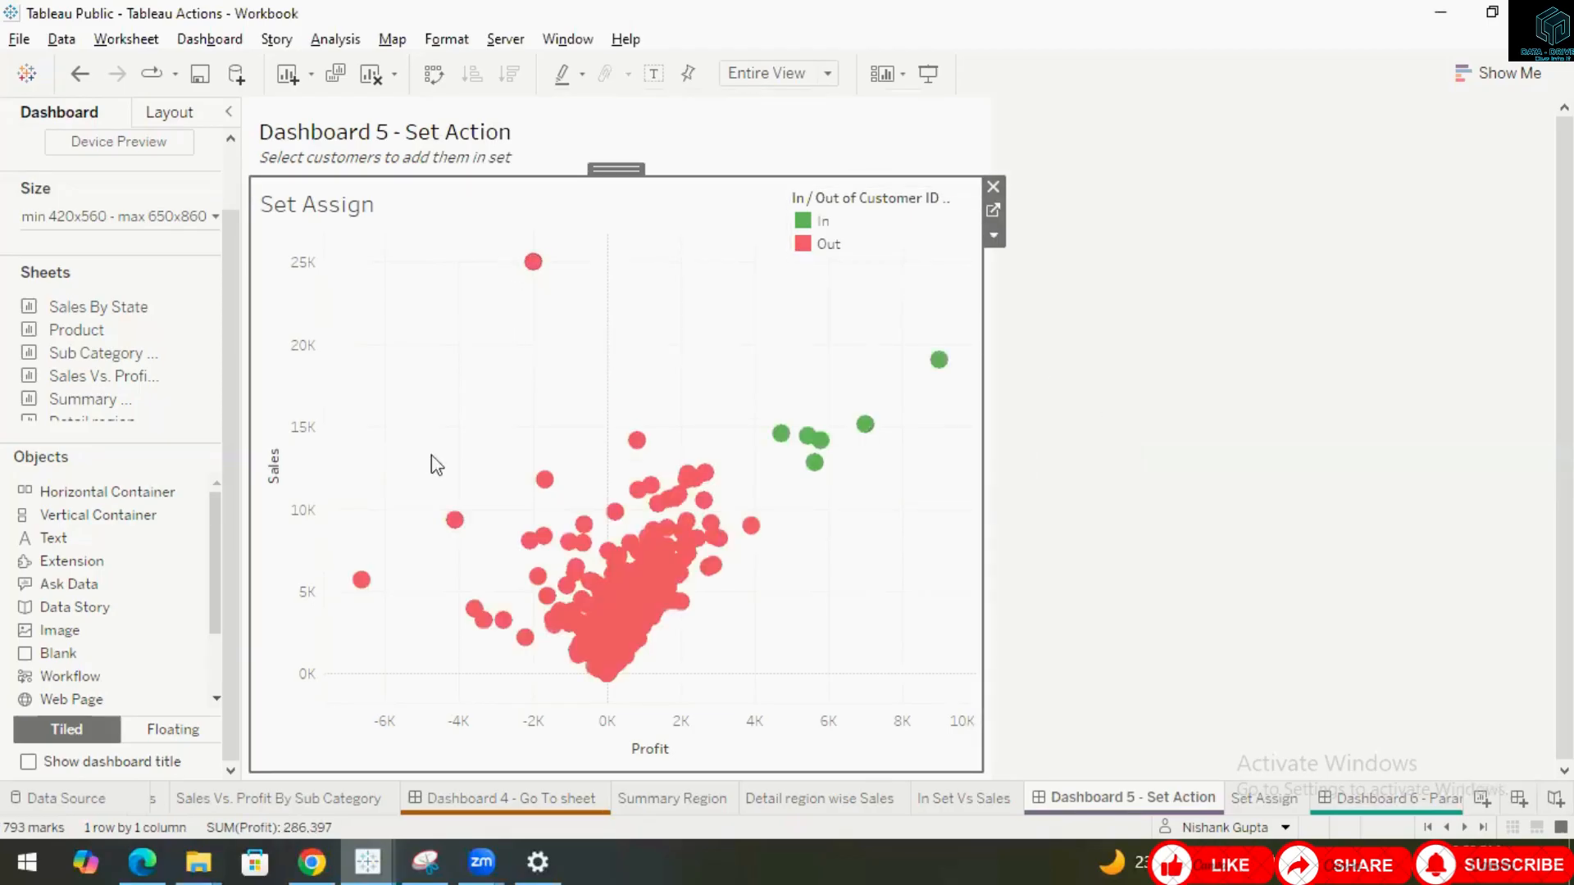
left_click_drag(527, 429, 572, 464)
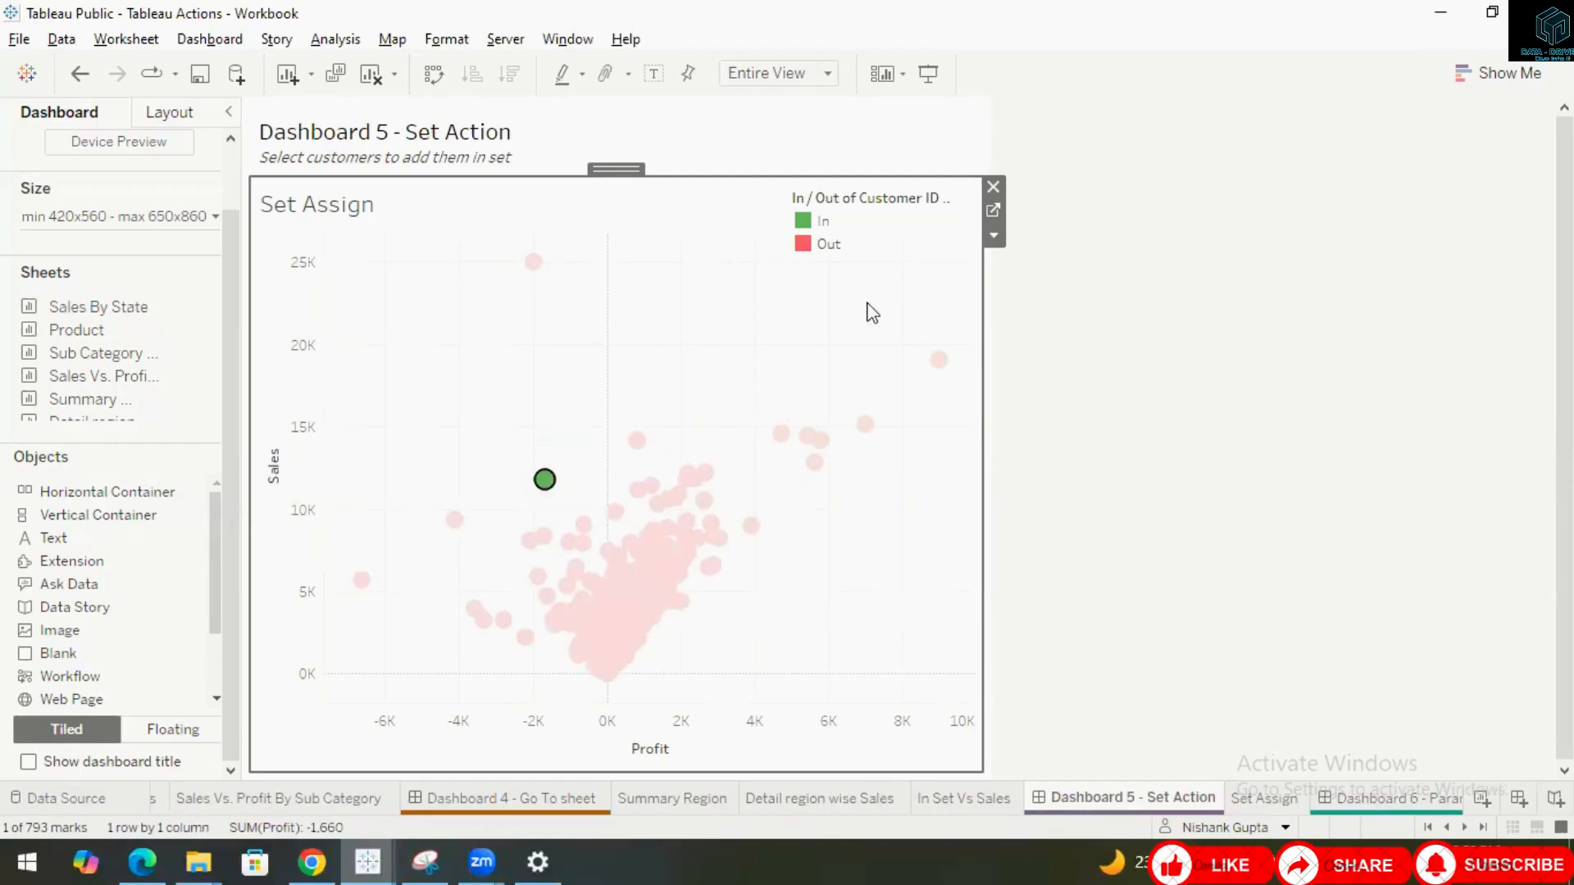
left_click(551, 383)
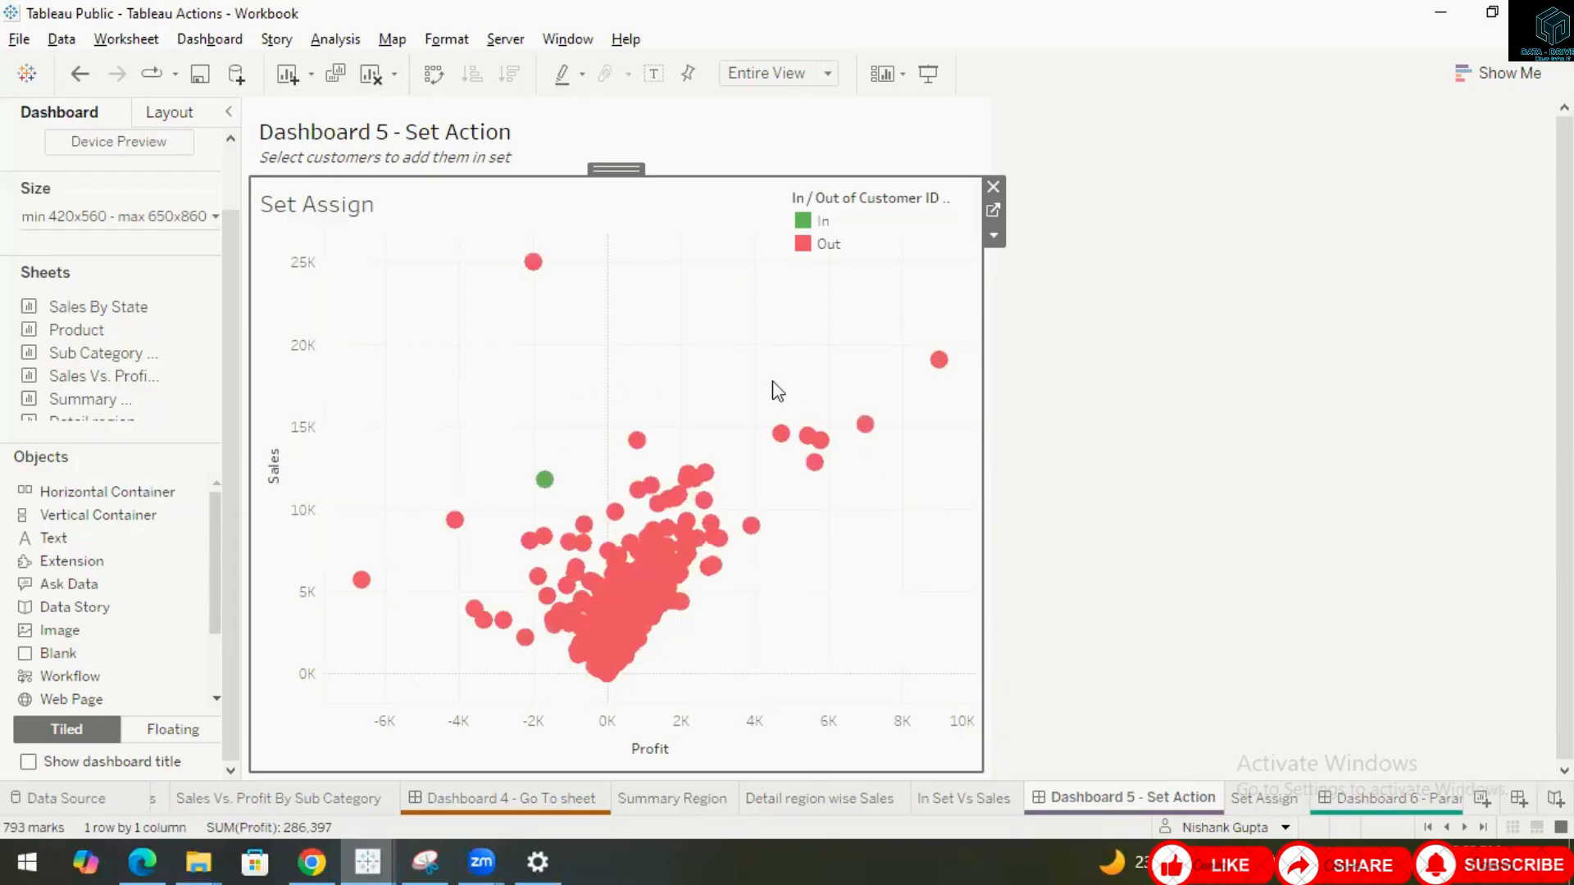
left_click_drag(748, 360, 904, 485)
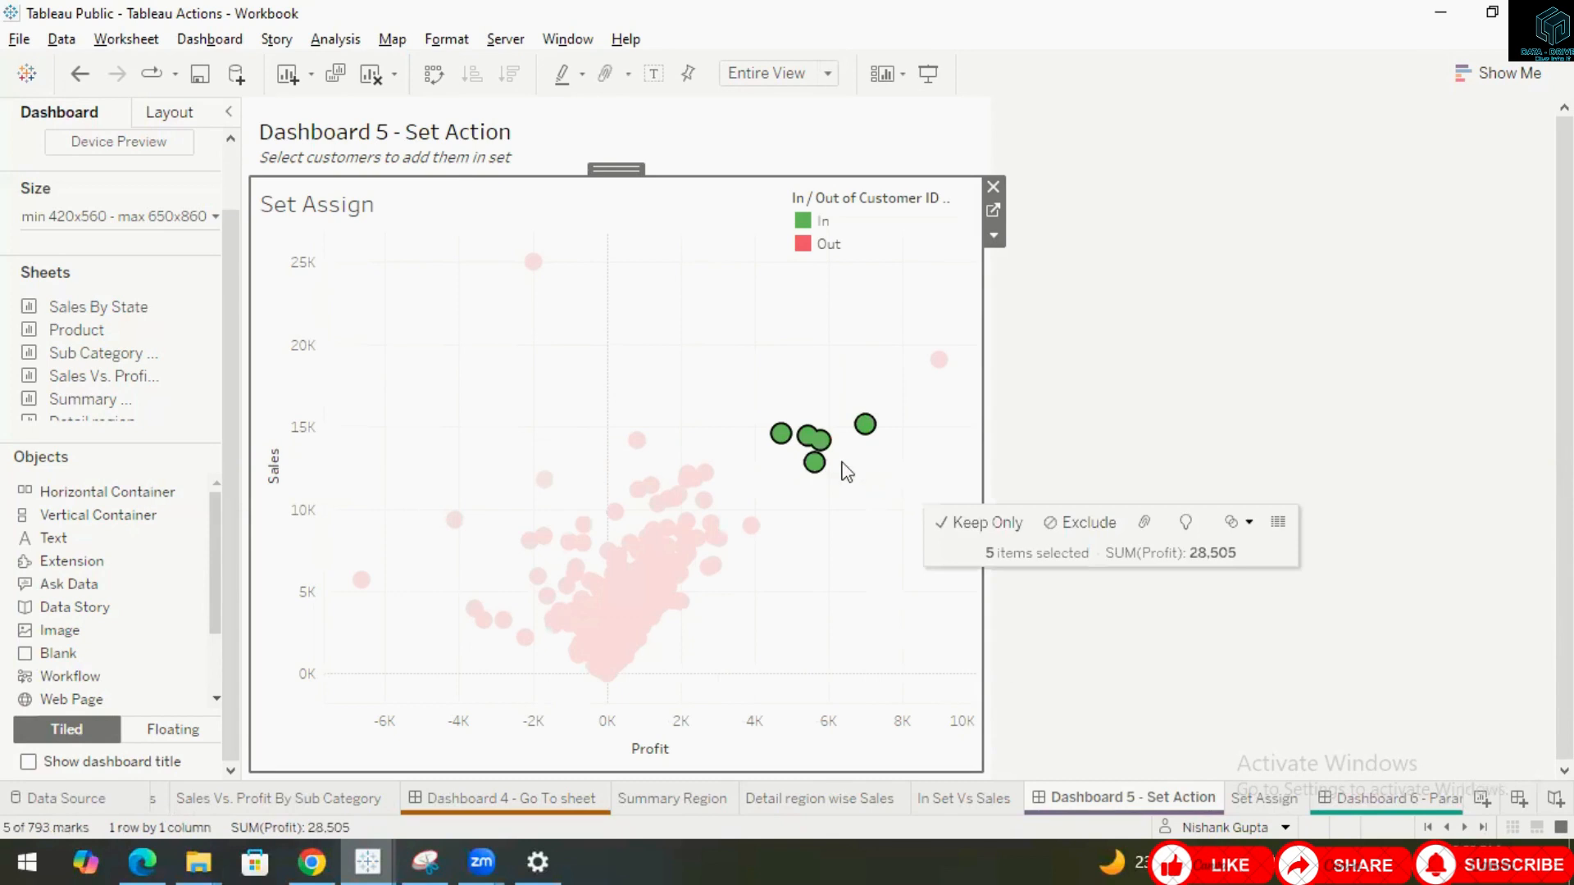
left_click(810, 324)
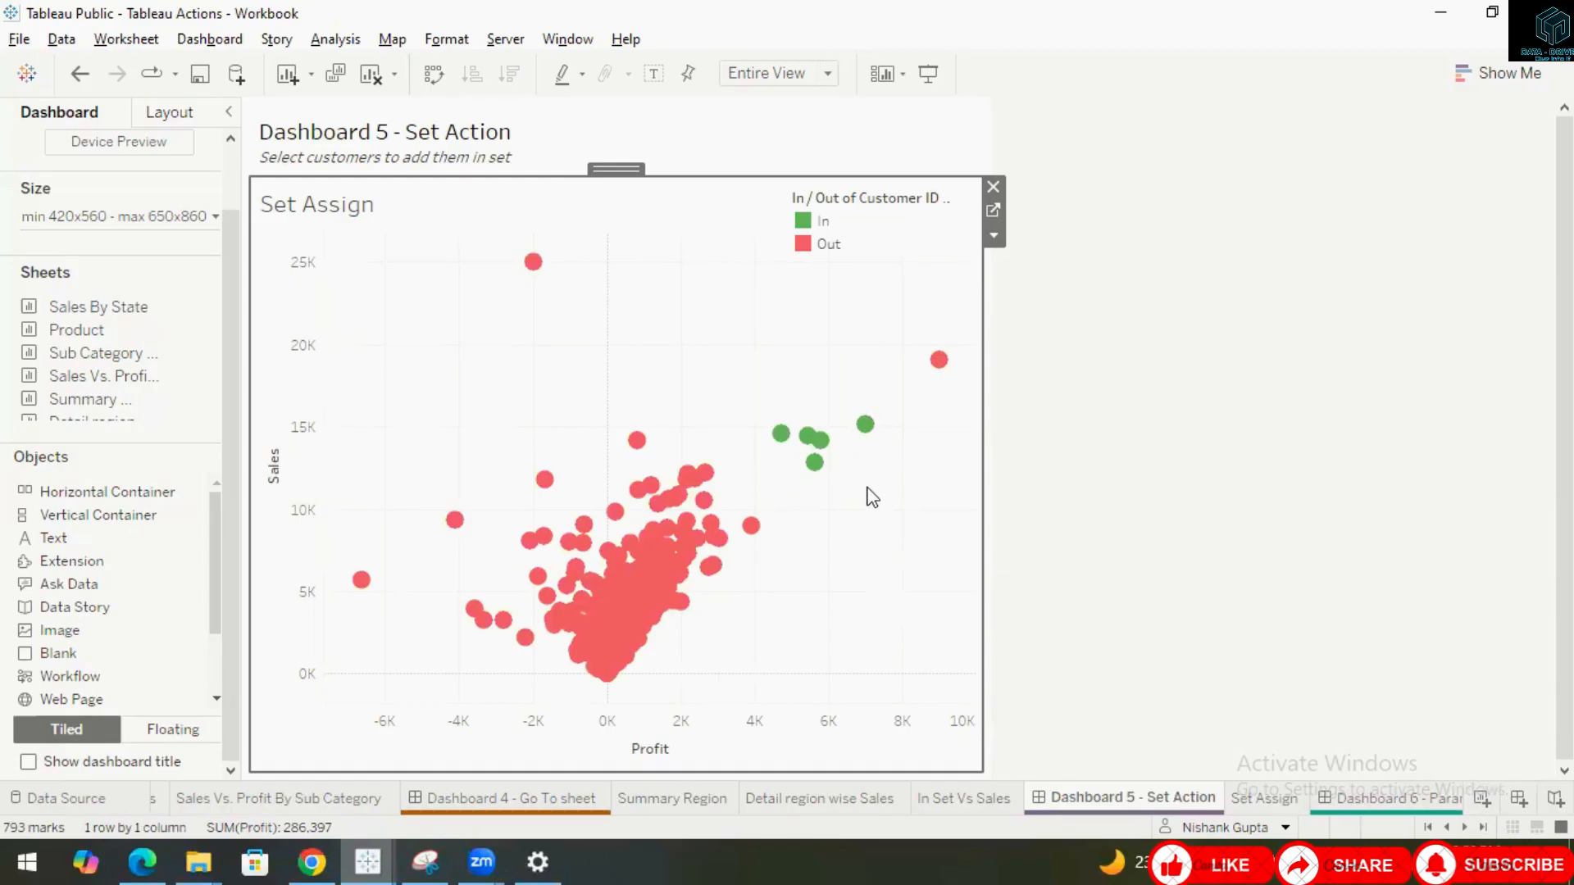
Review the Set1 set action's settings in the dashboard actions list.
left_click(201, 41)
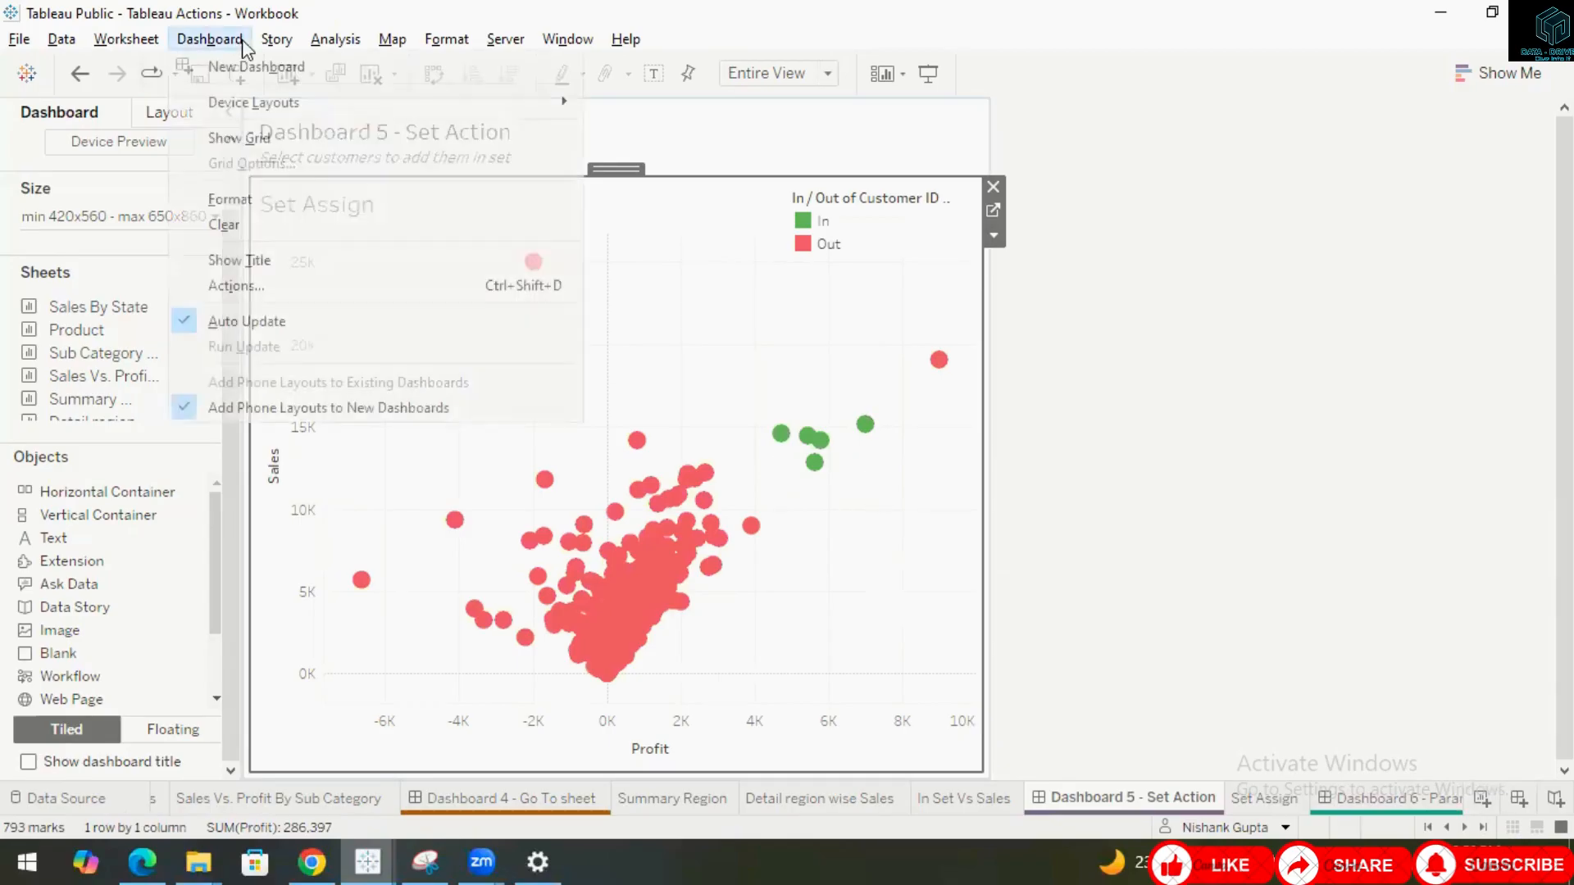
left_click(233, 259)
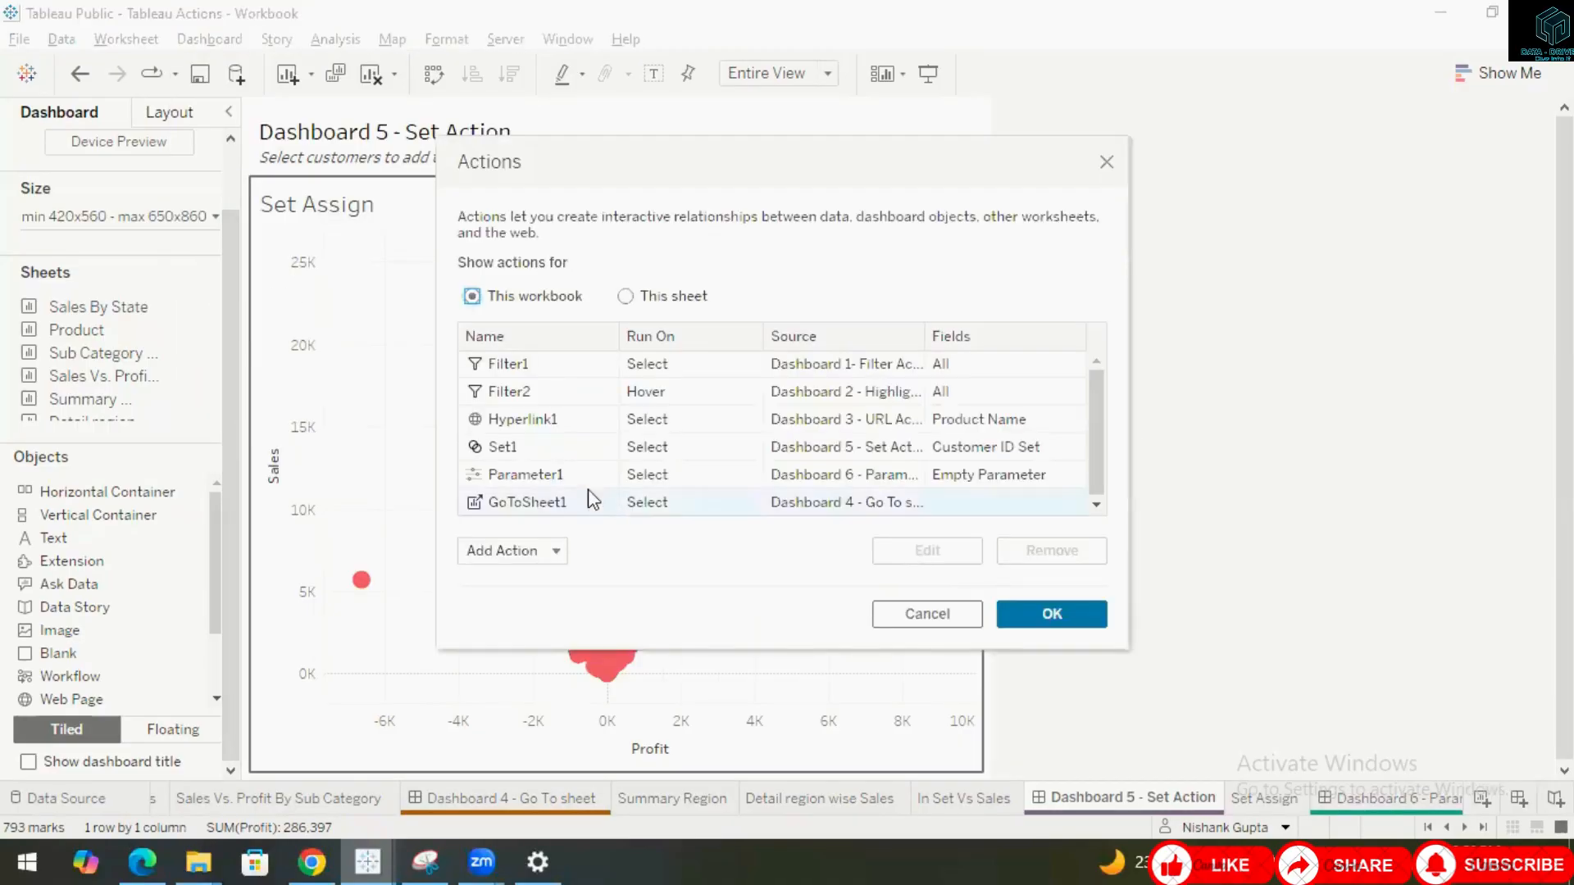
left_click(525, 448)
left_click(927, 544)
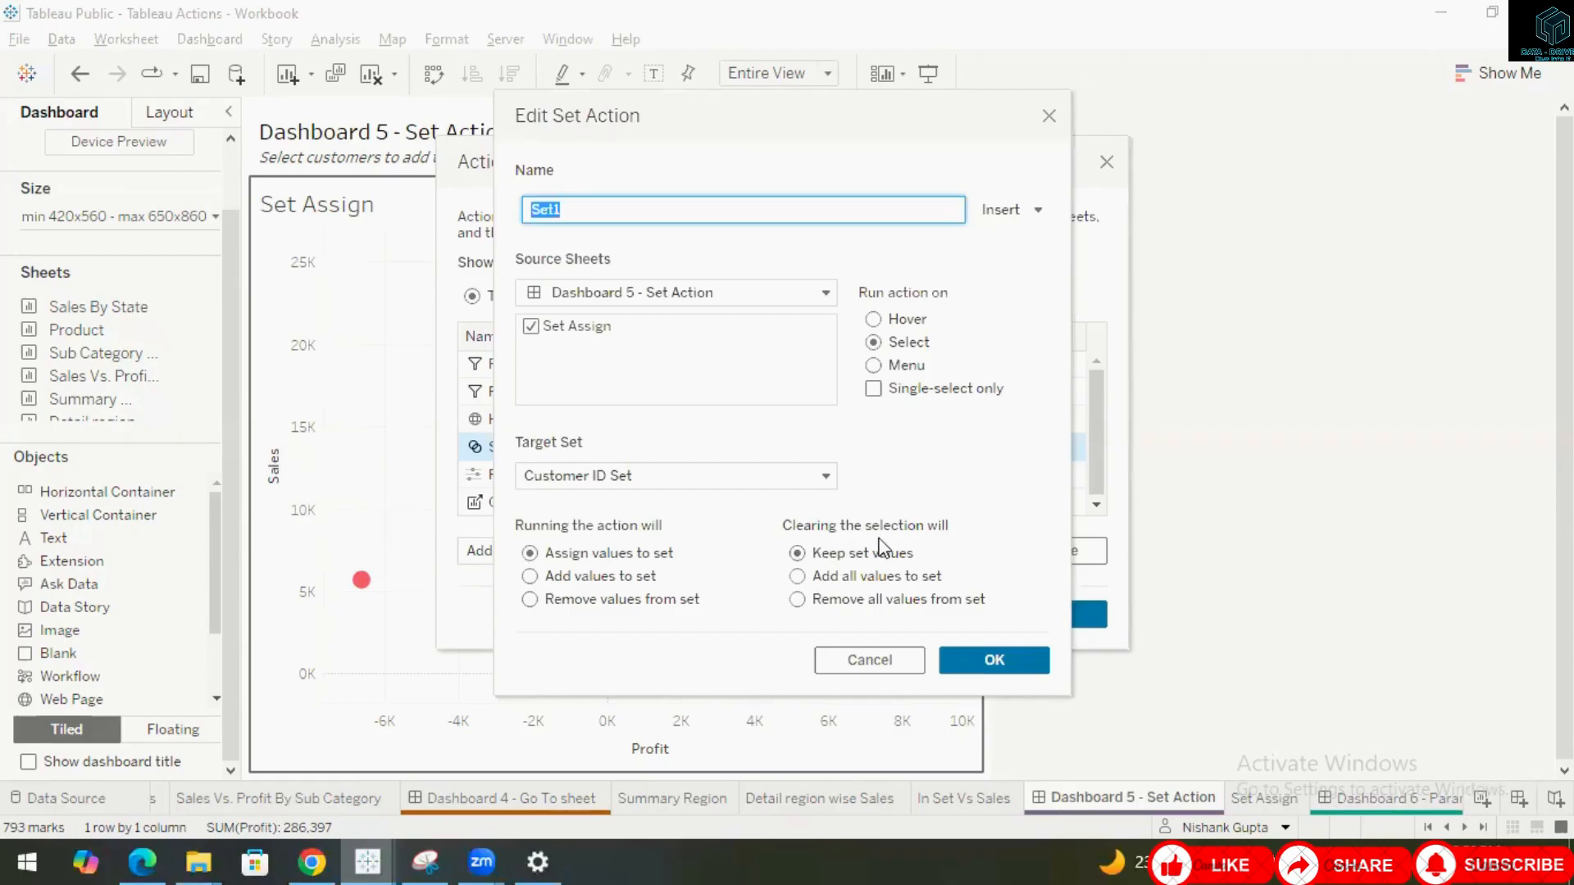
left_click(956, 661)
left_click(1043, 619)
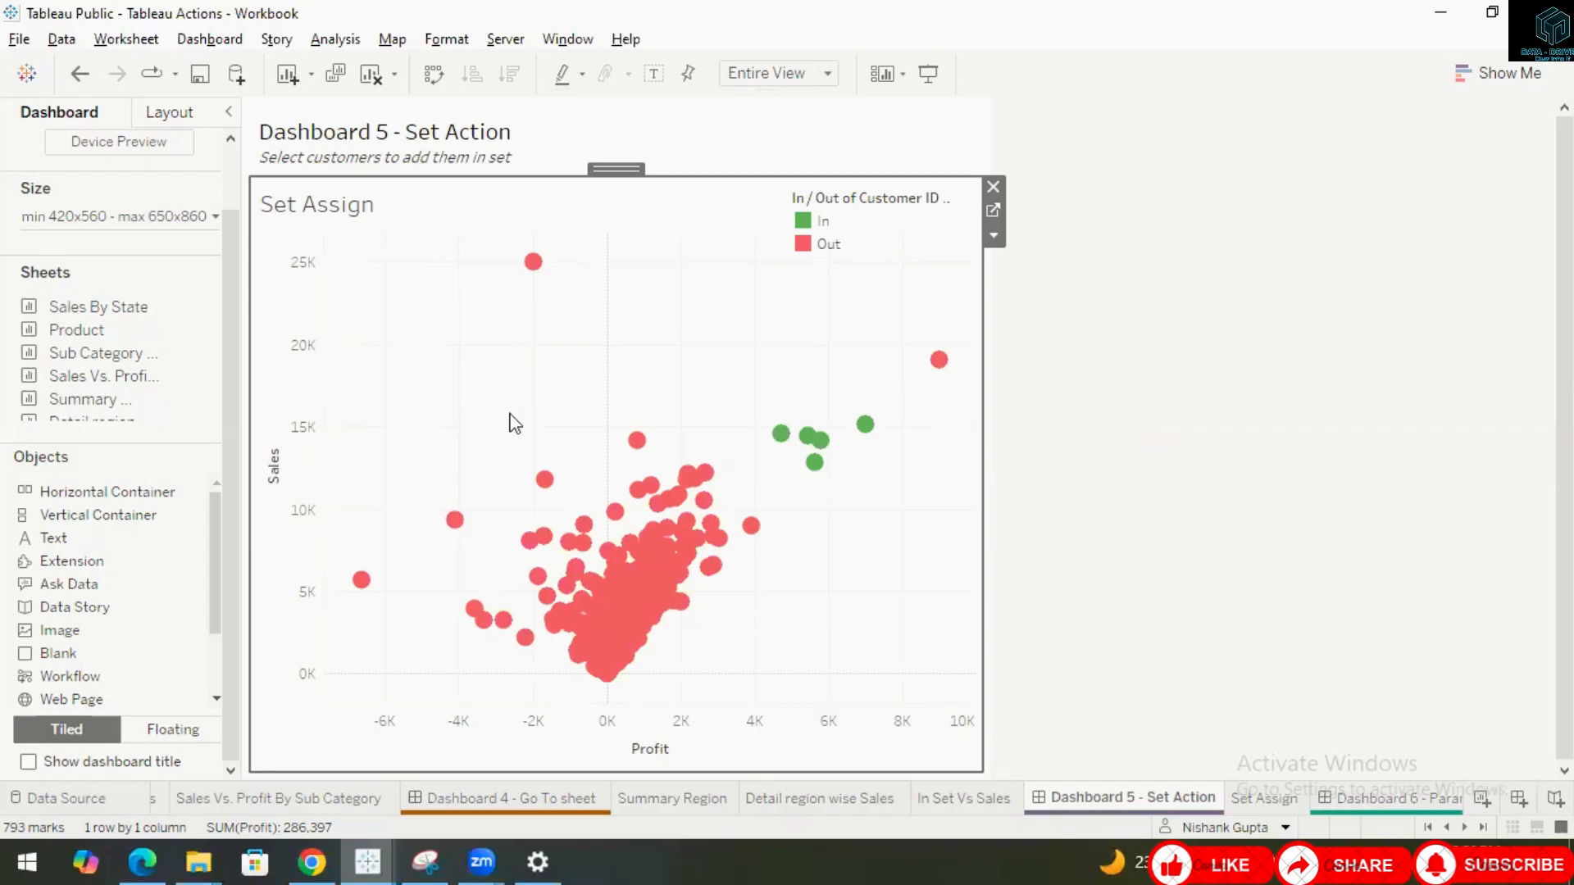
Select a cluster of mid-profit customers to assign them to the set, then clear the selection.
left_click_drag(509, 414, 667, 505)
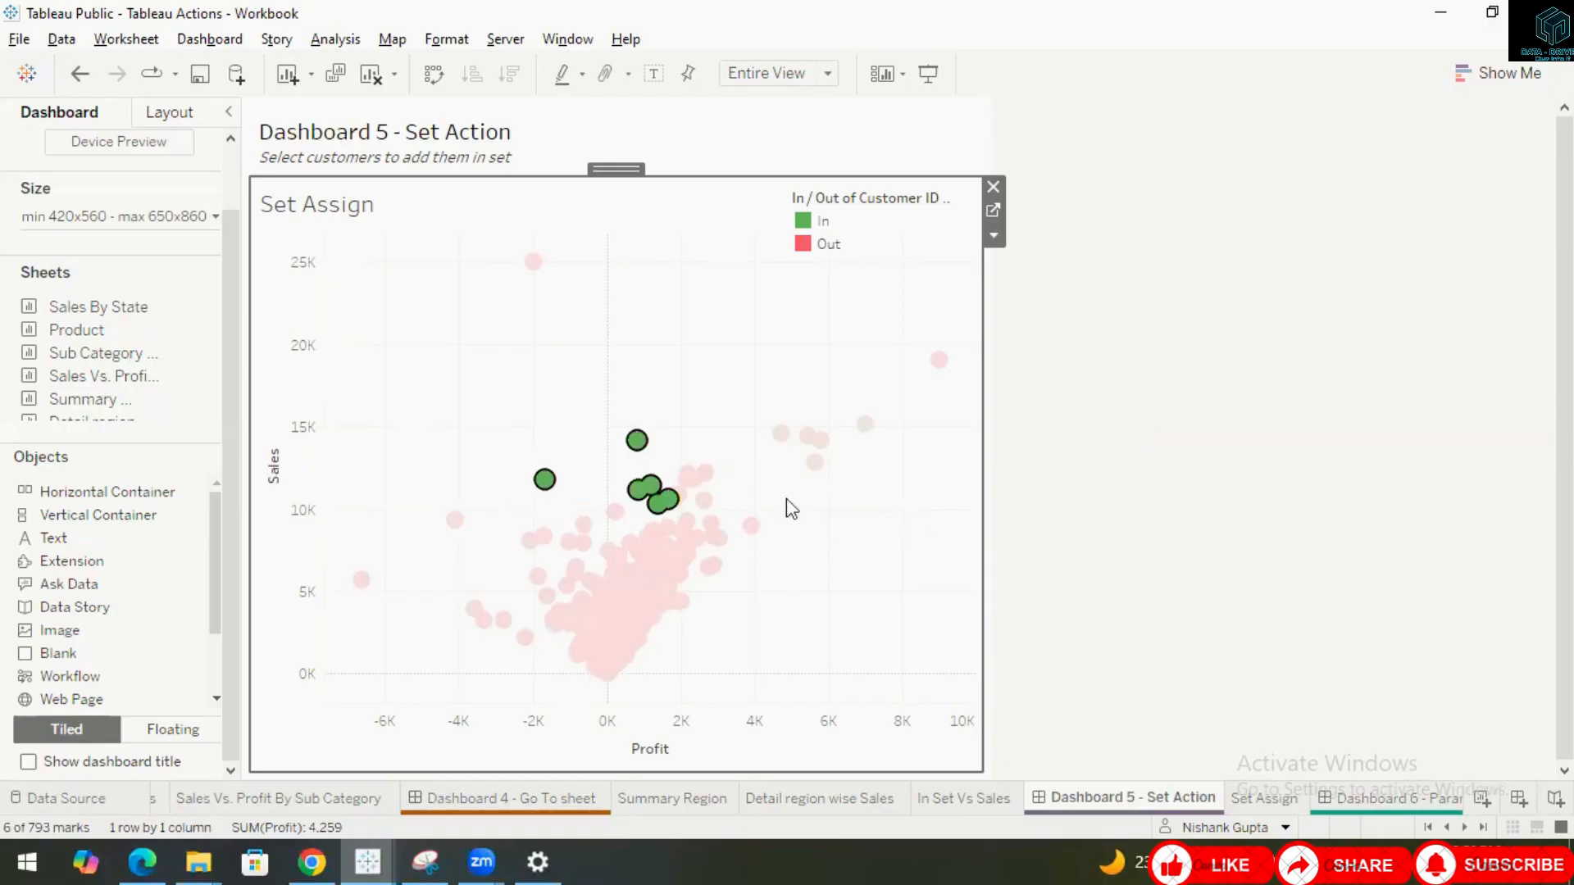
left_click(940, 469)
left_click(1220, 499)
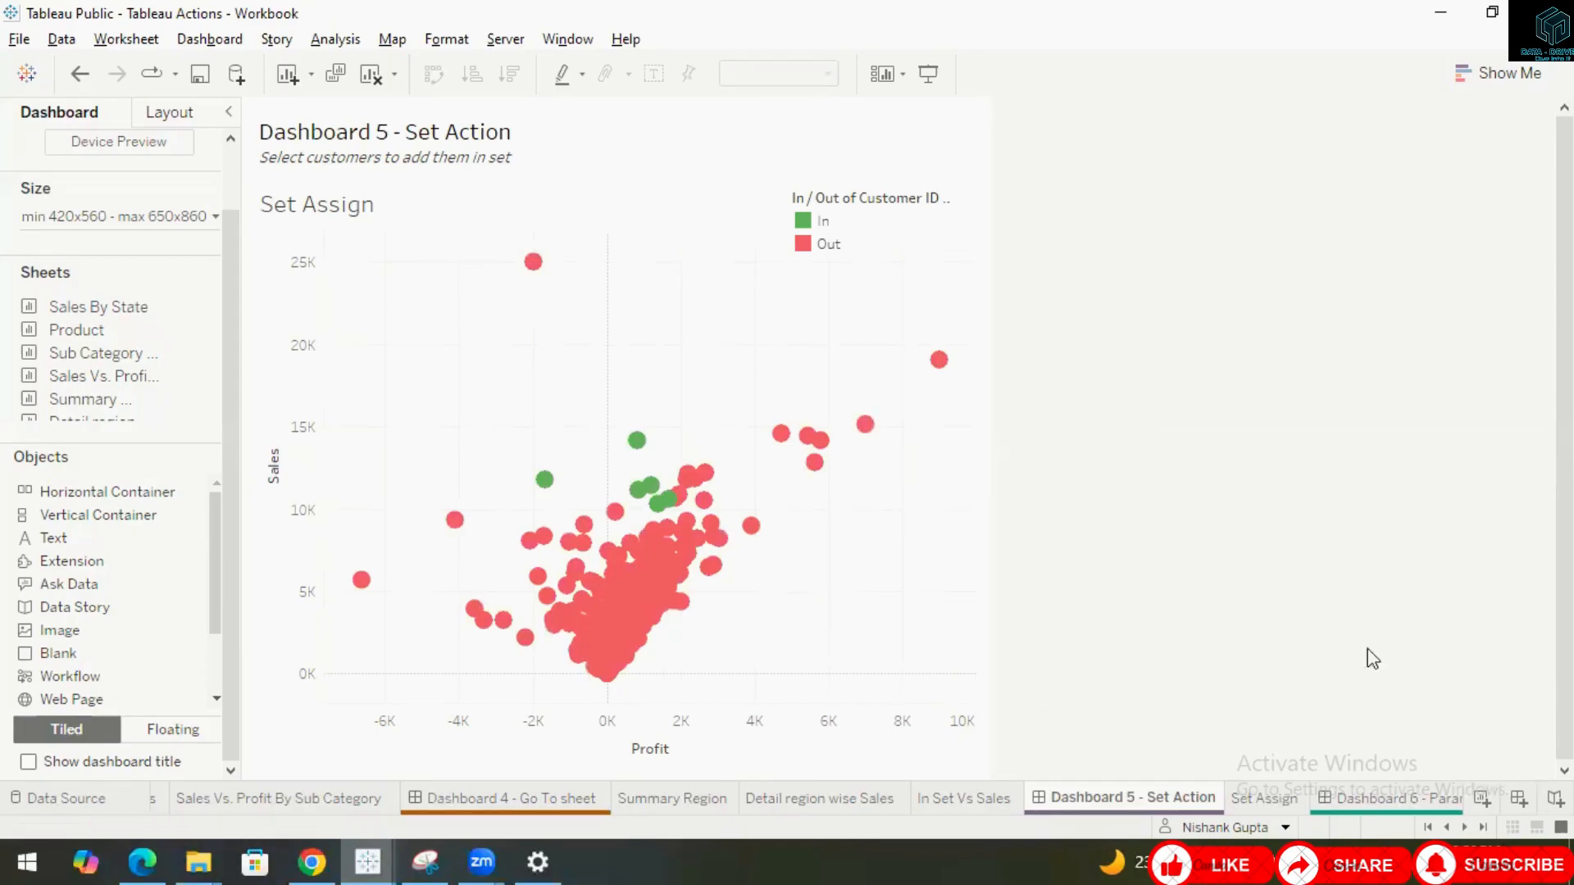
Switch to Dashboard 6, then open the Parameter Action - Category worksheet.
left_click(1467, 827)
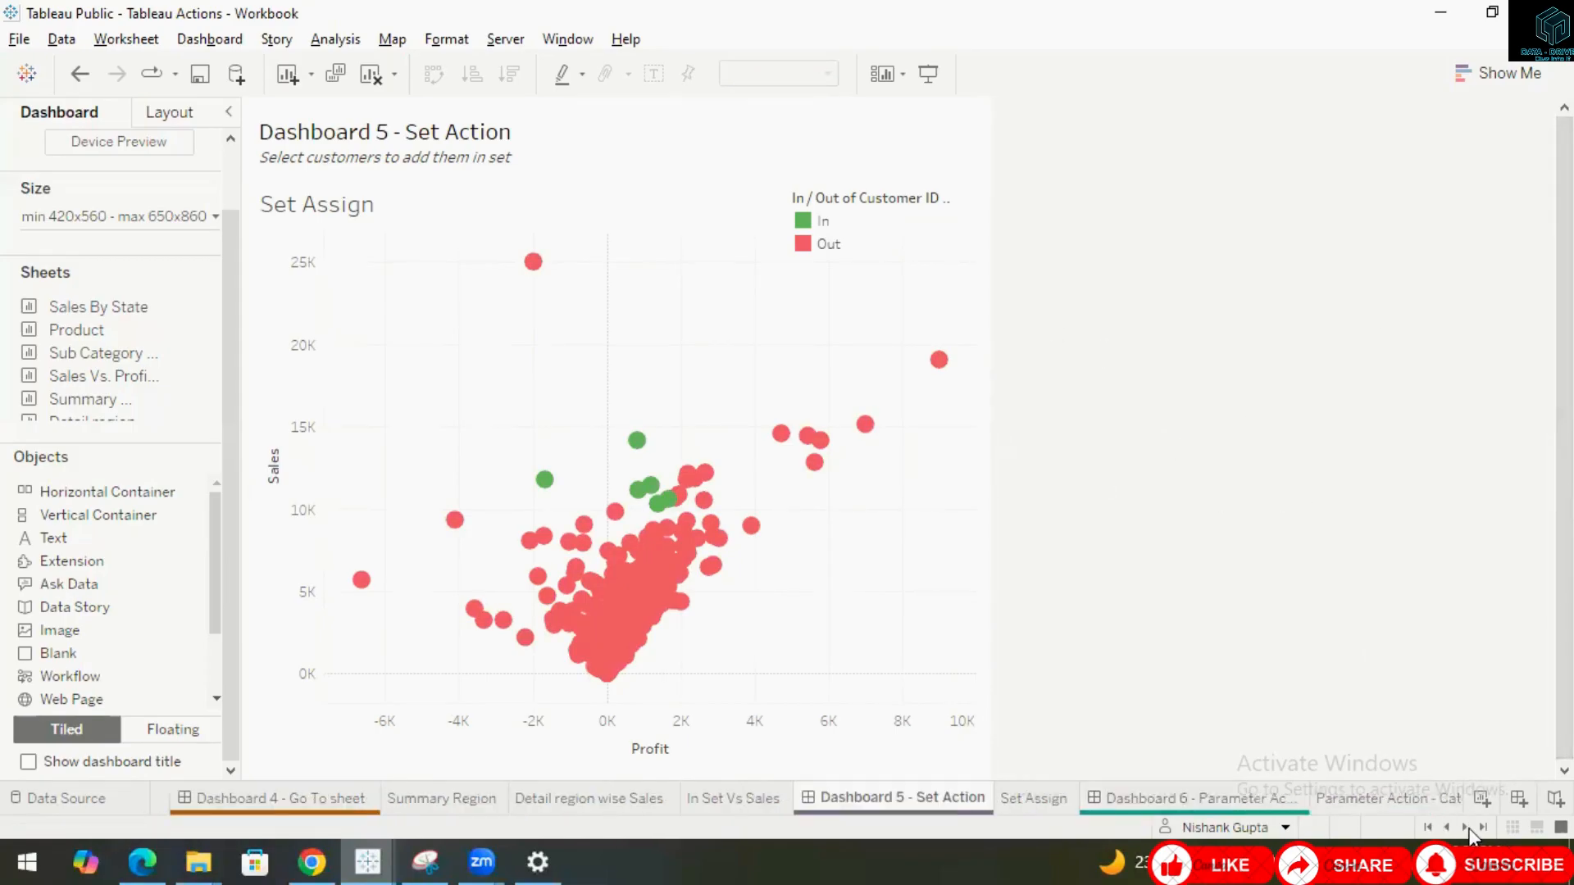
left_click(1168, 801)
right_click(1167, 799)
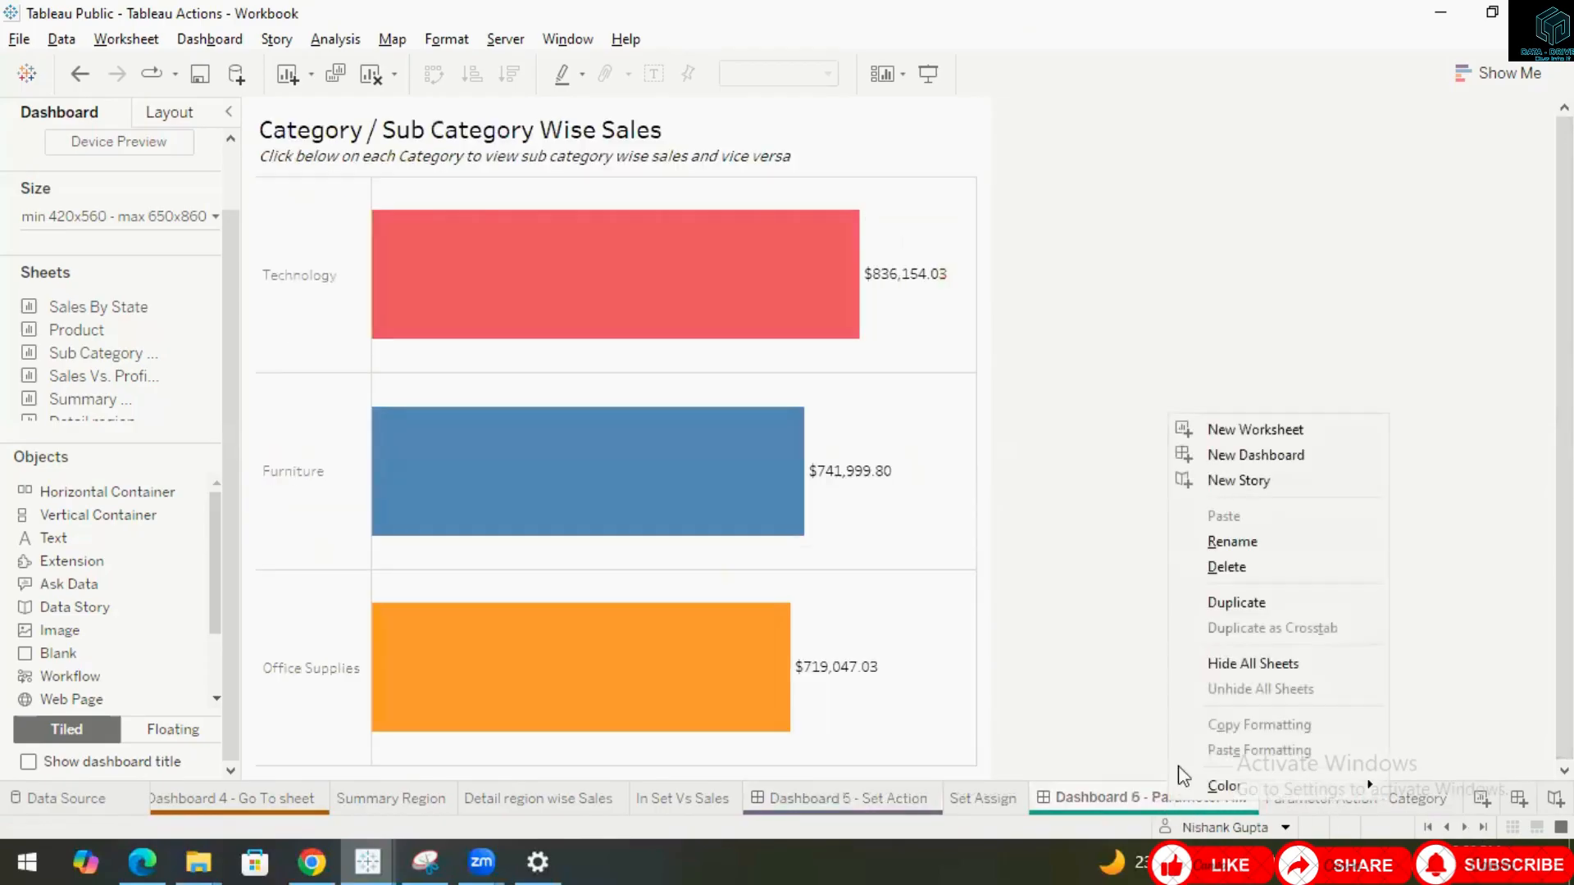
left_click(1114, 680)
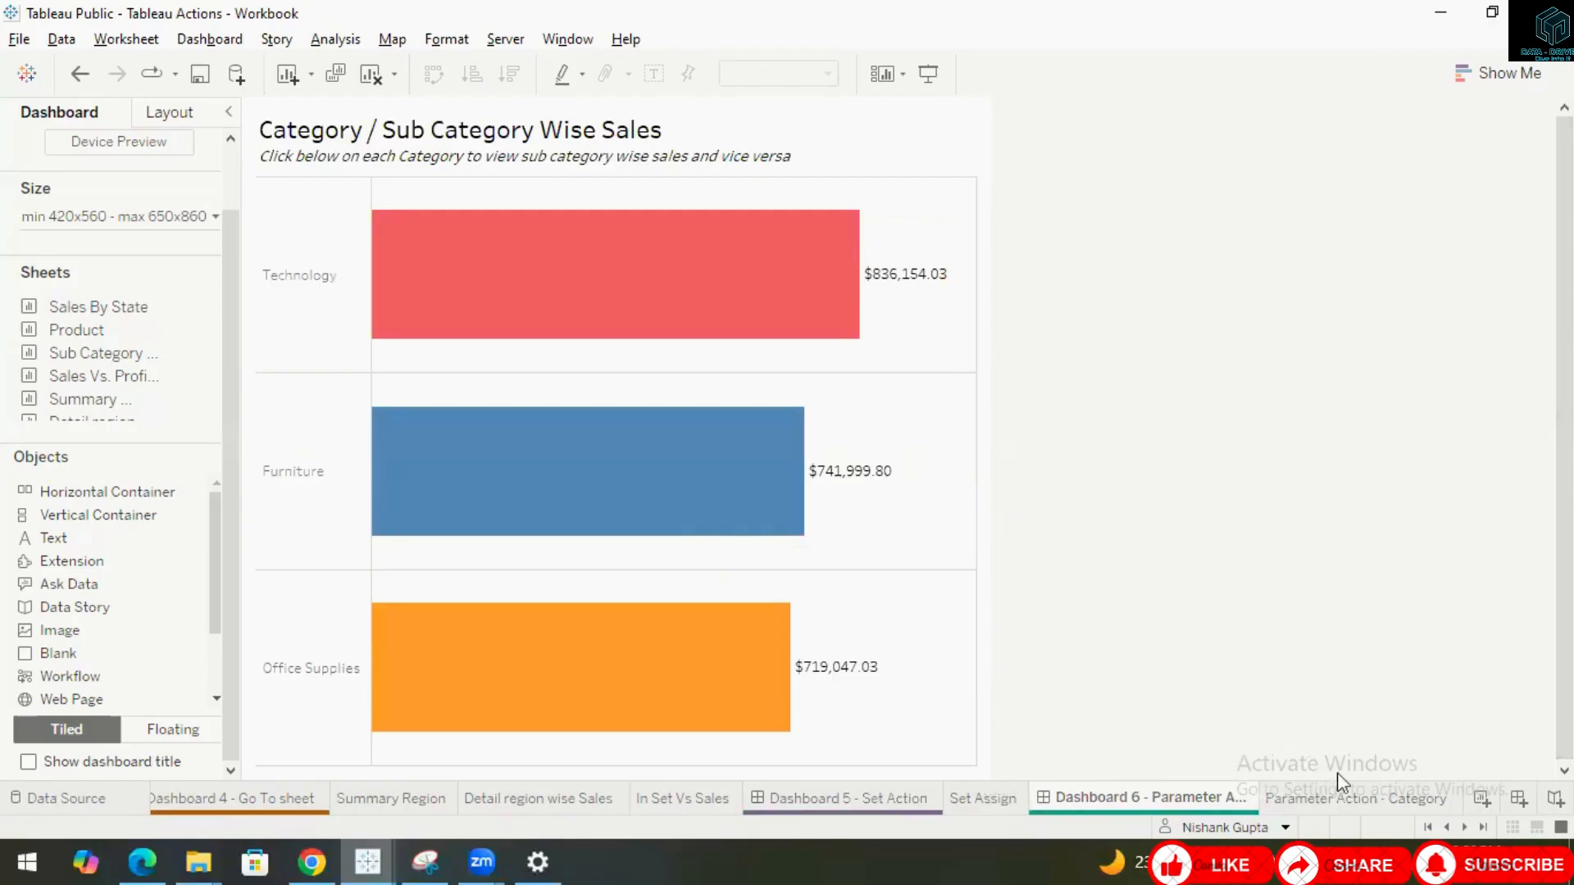
left_click(1347, 800)
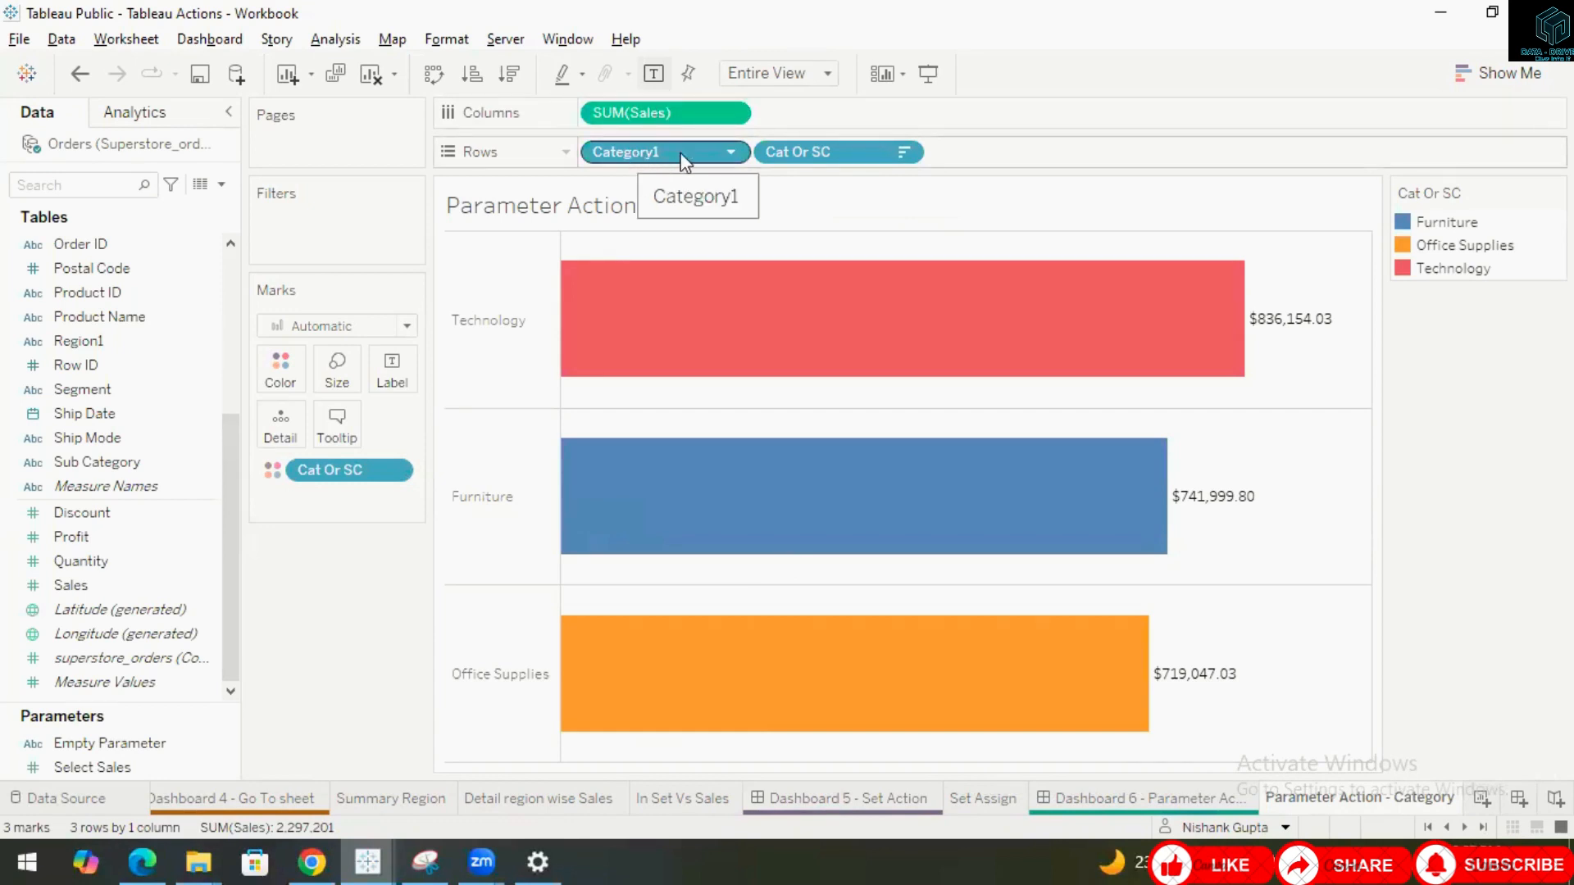
Open the Empty Parameter's settings to inspect them, then close the dialog without changes.
right_click(231, 752)
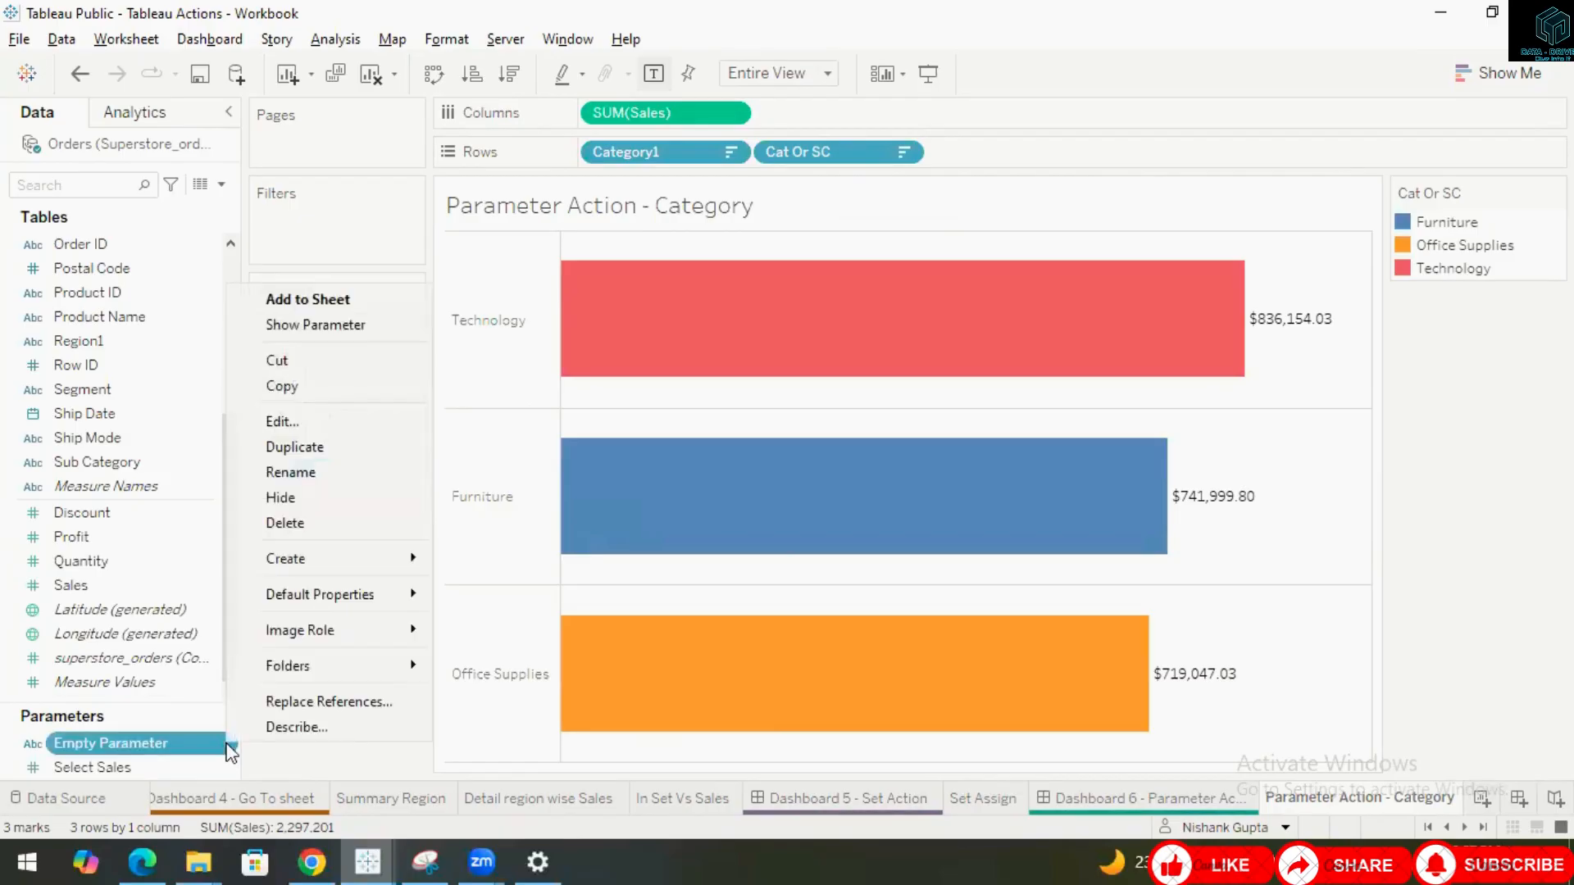
left_click(295, 425)
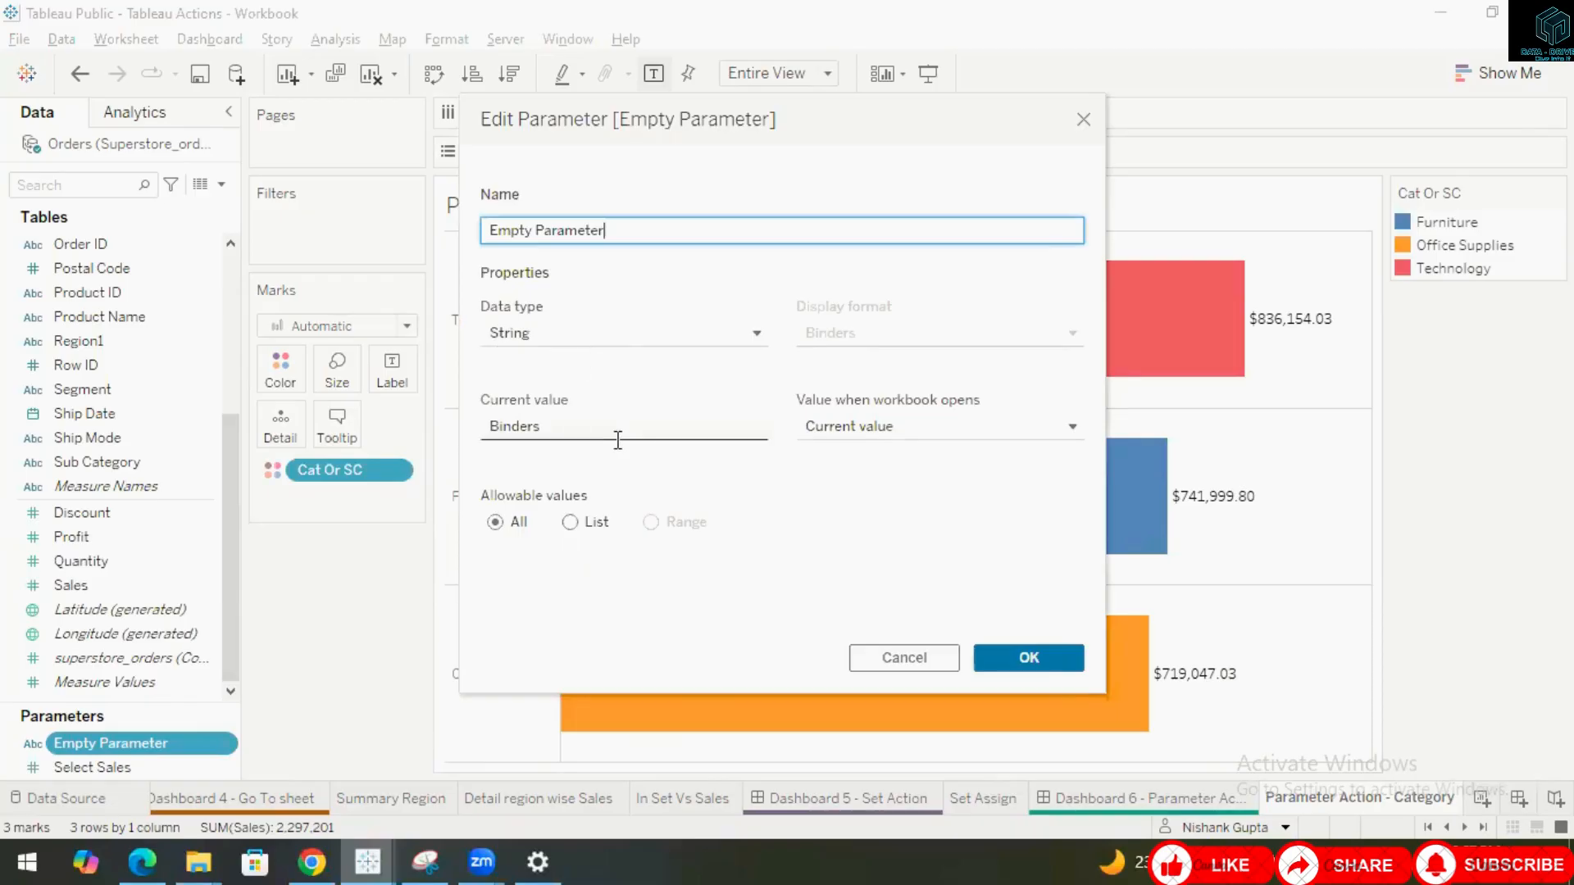
left_click(949, 660)
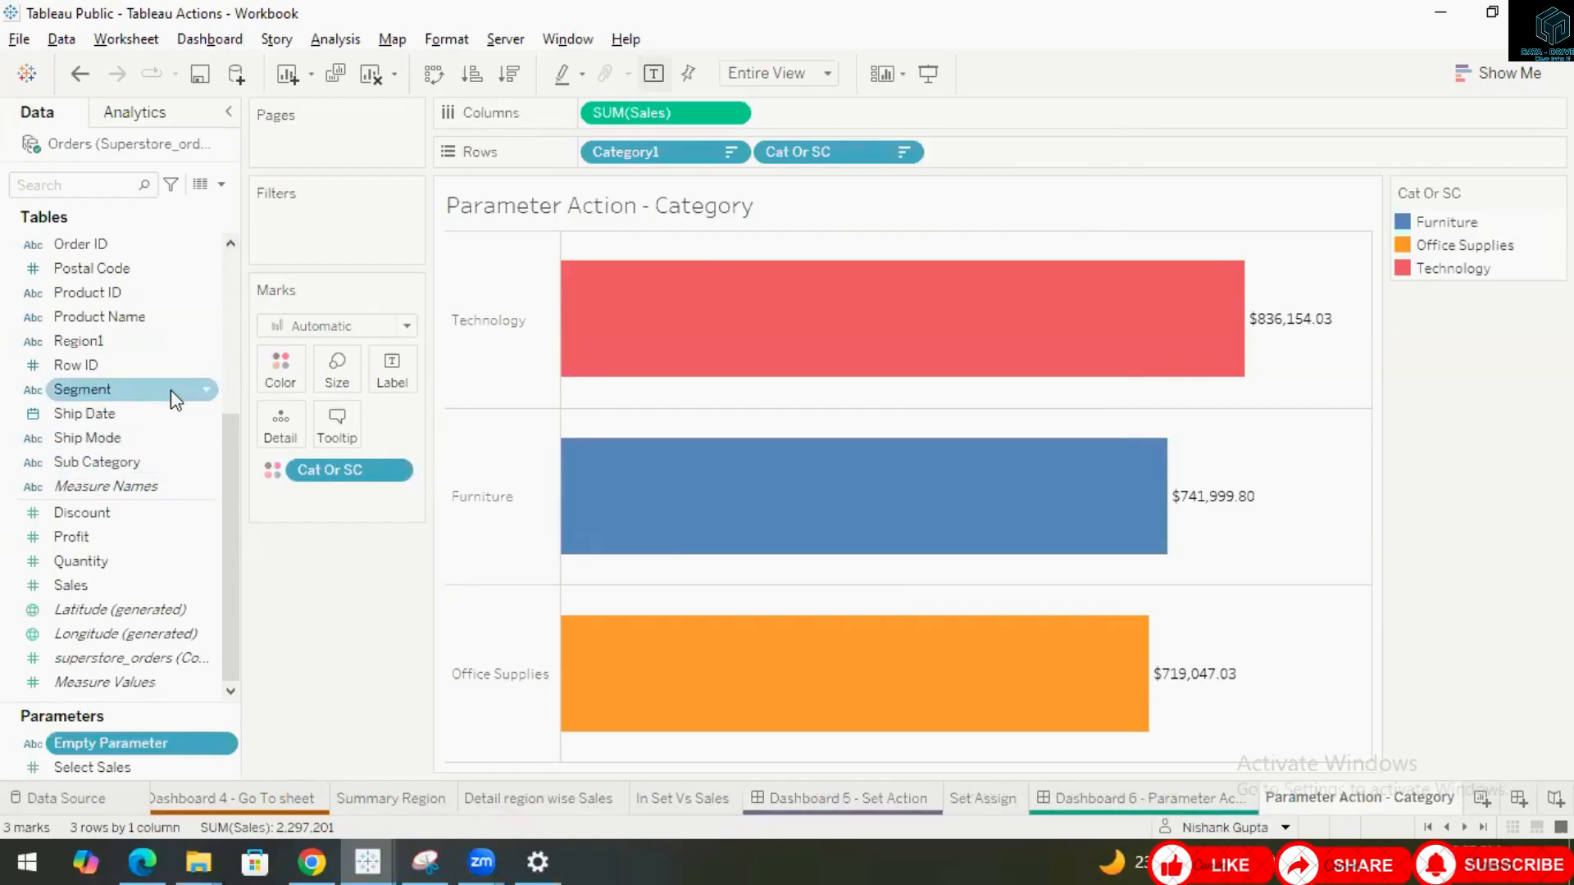
Open the Cat Or SC calculated field to examine its formula, then close the editor.
scroll(170, 387, "up", 5)
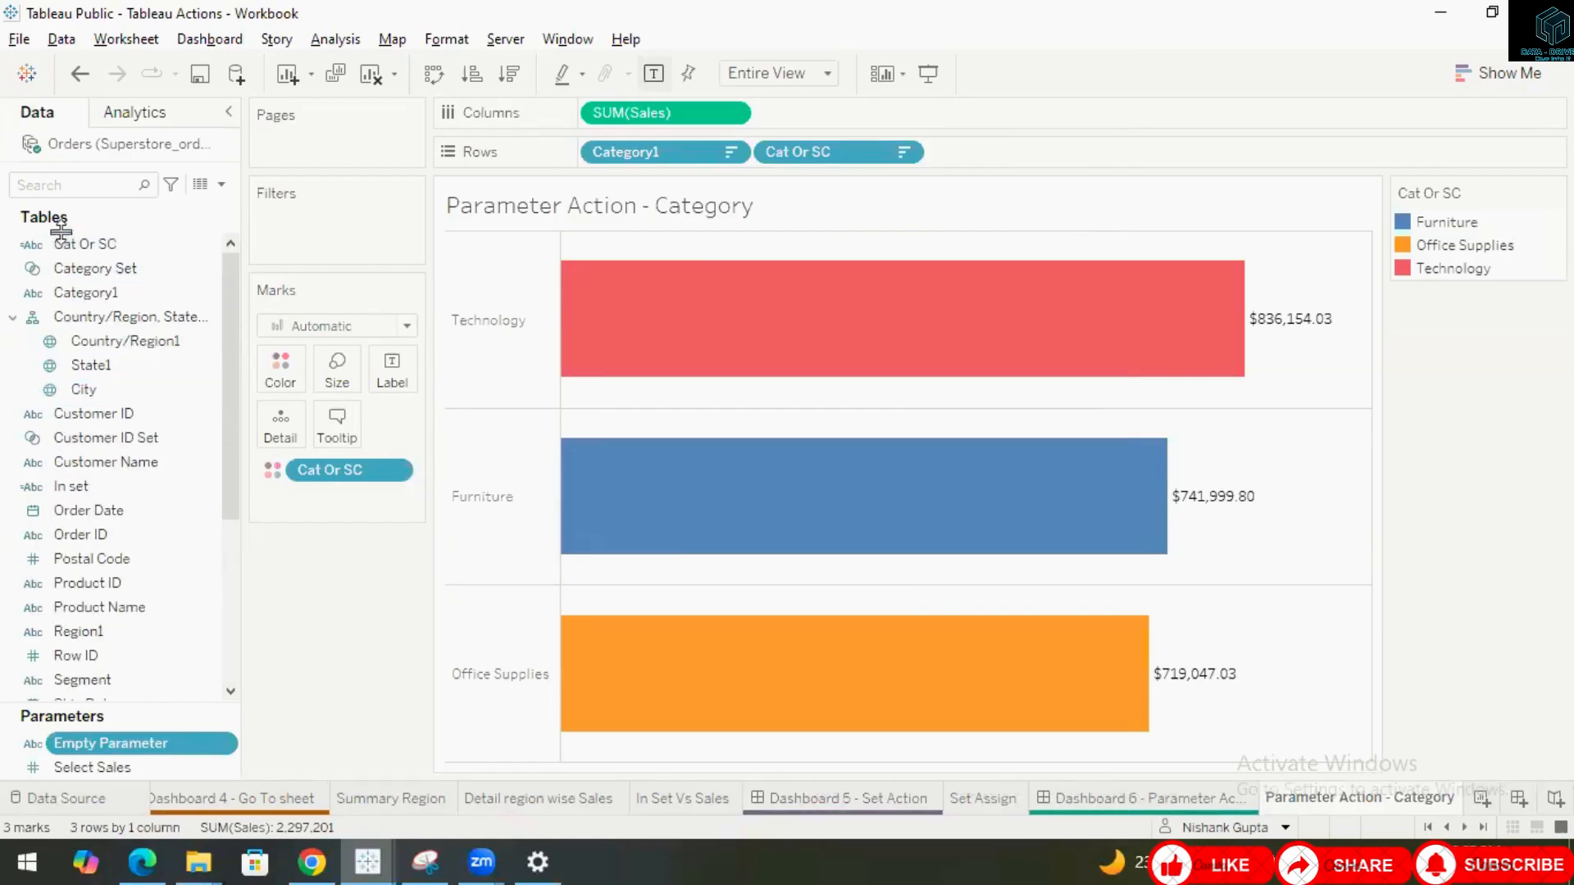
left_click(211, 244)
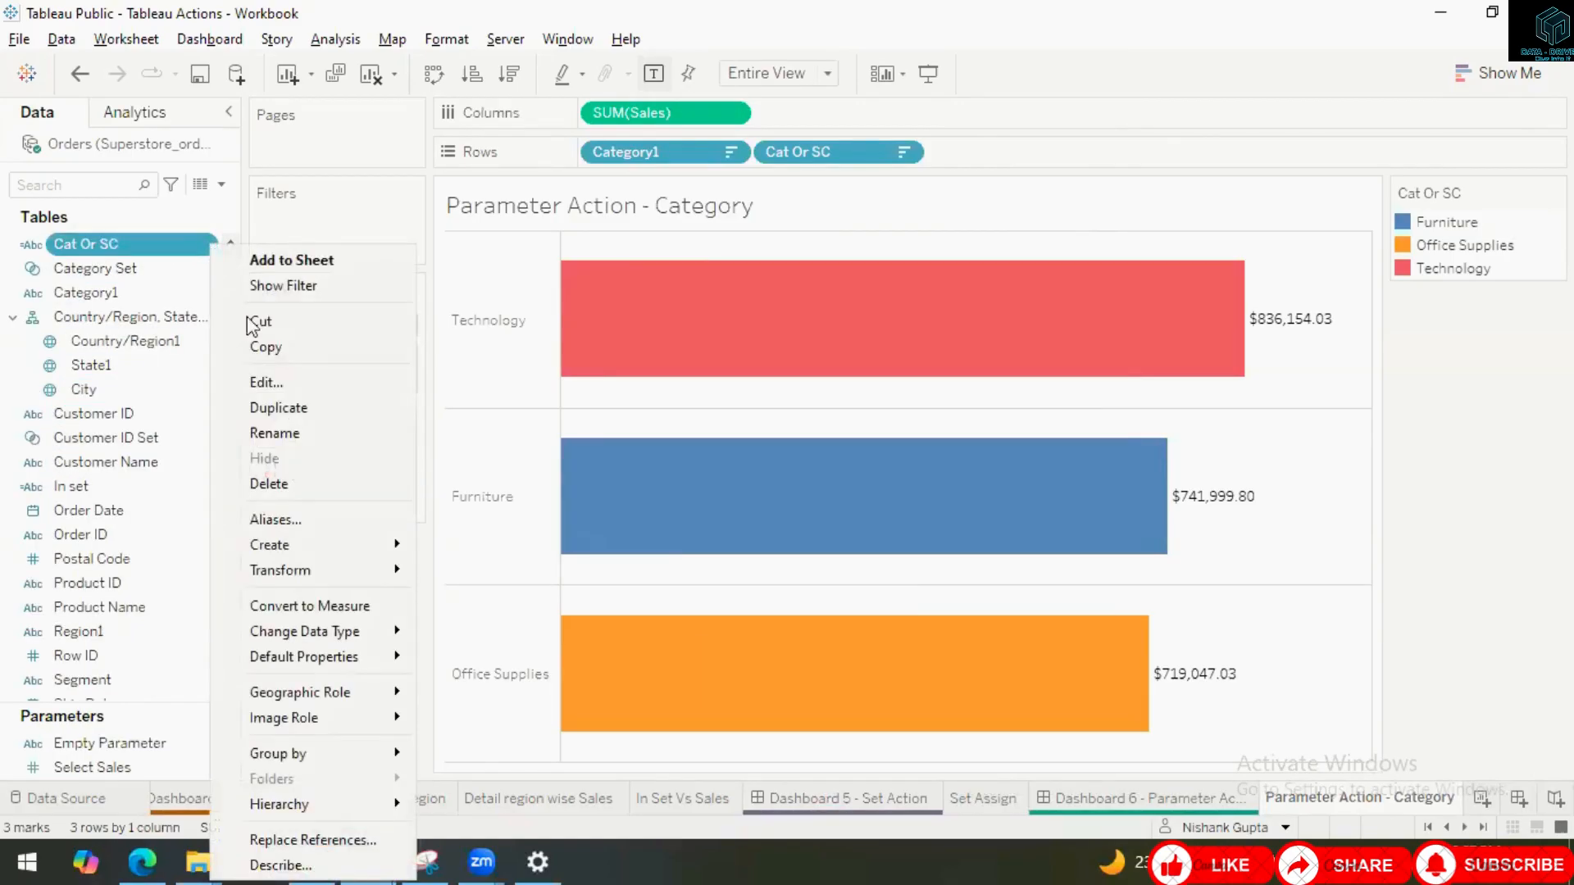
left_click(267, 382)
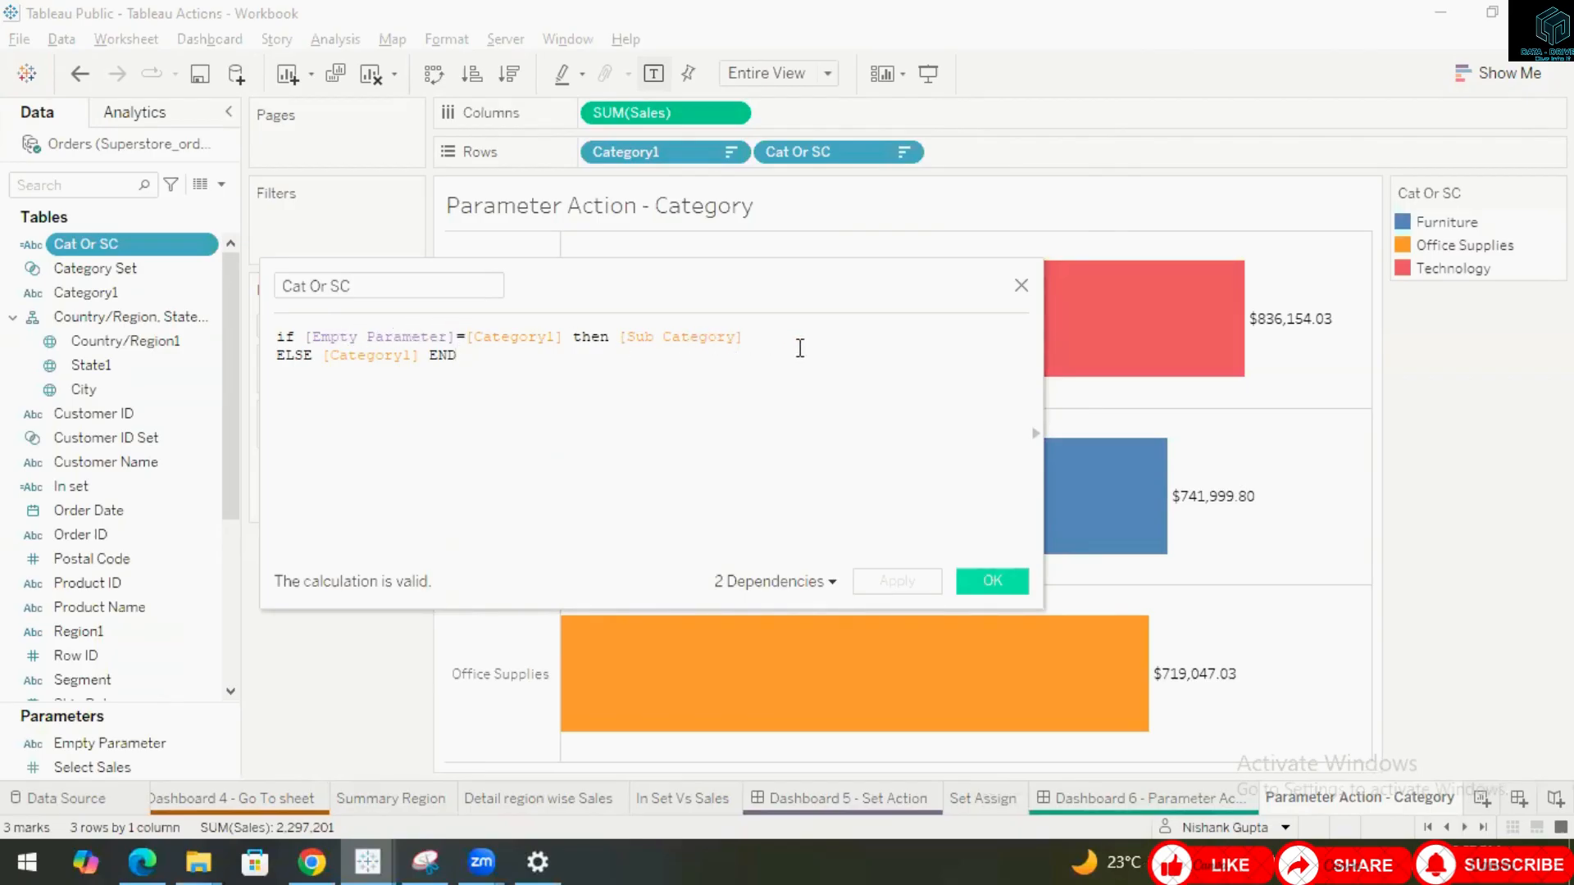
left_click(1004, 579)
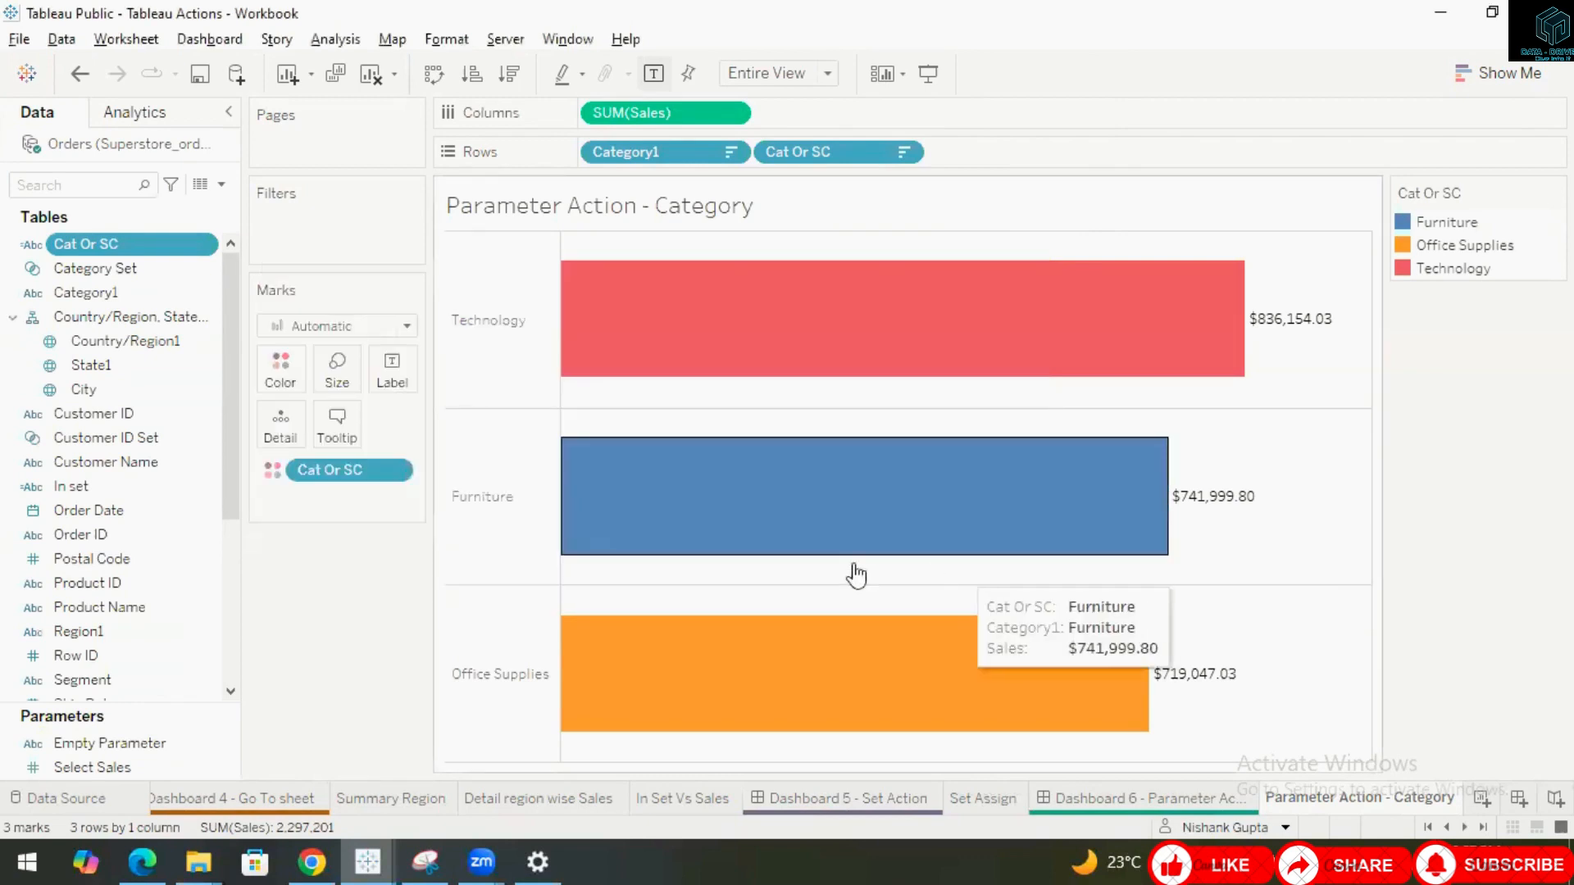
Switch to Dashboard 6 and test the parameter action by expanding and collapsing Technology, Furniture and Office Supplies.
left_click(1180, 797)
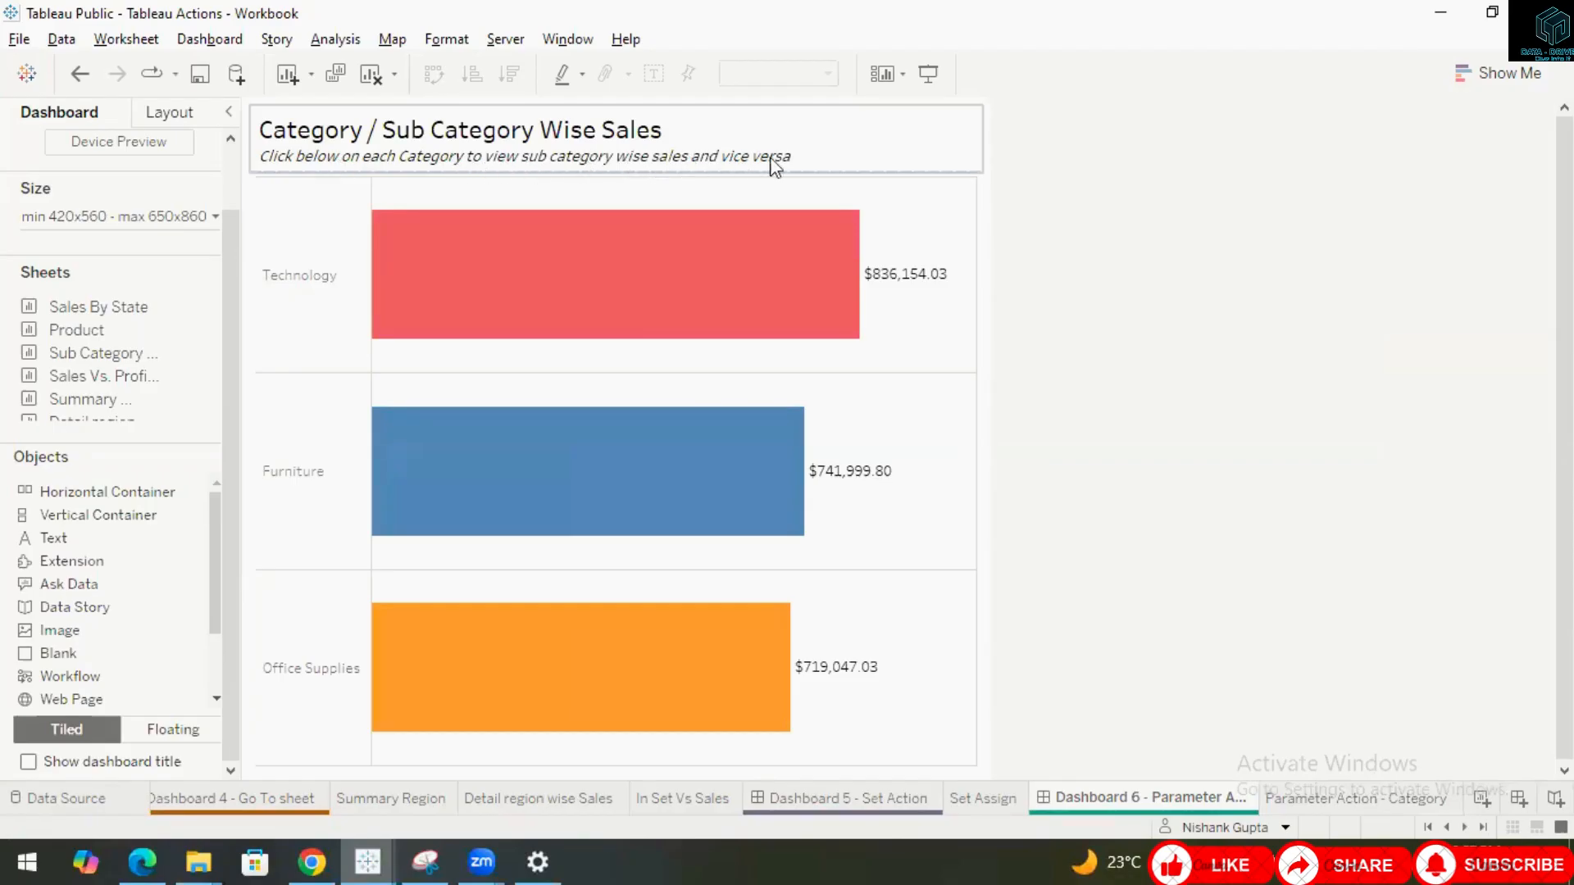
left_click(295, 282)
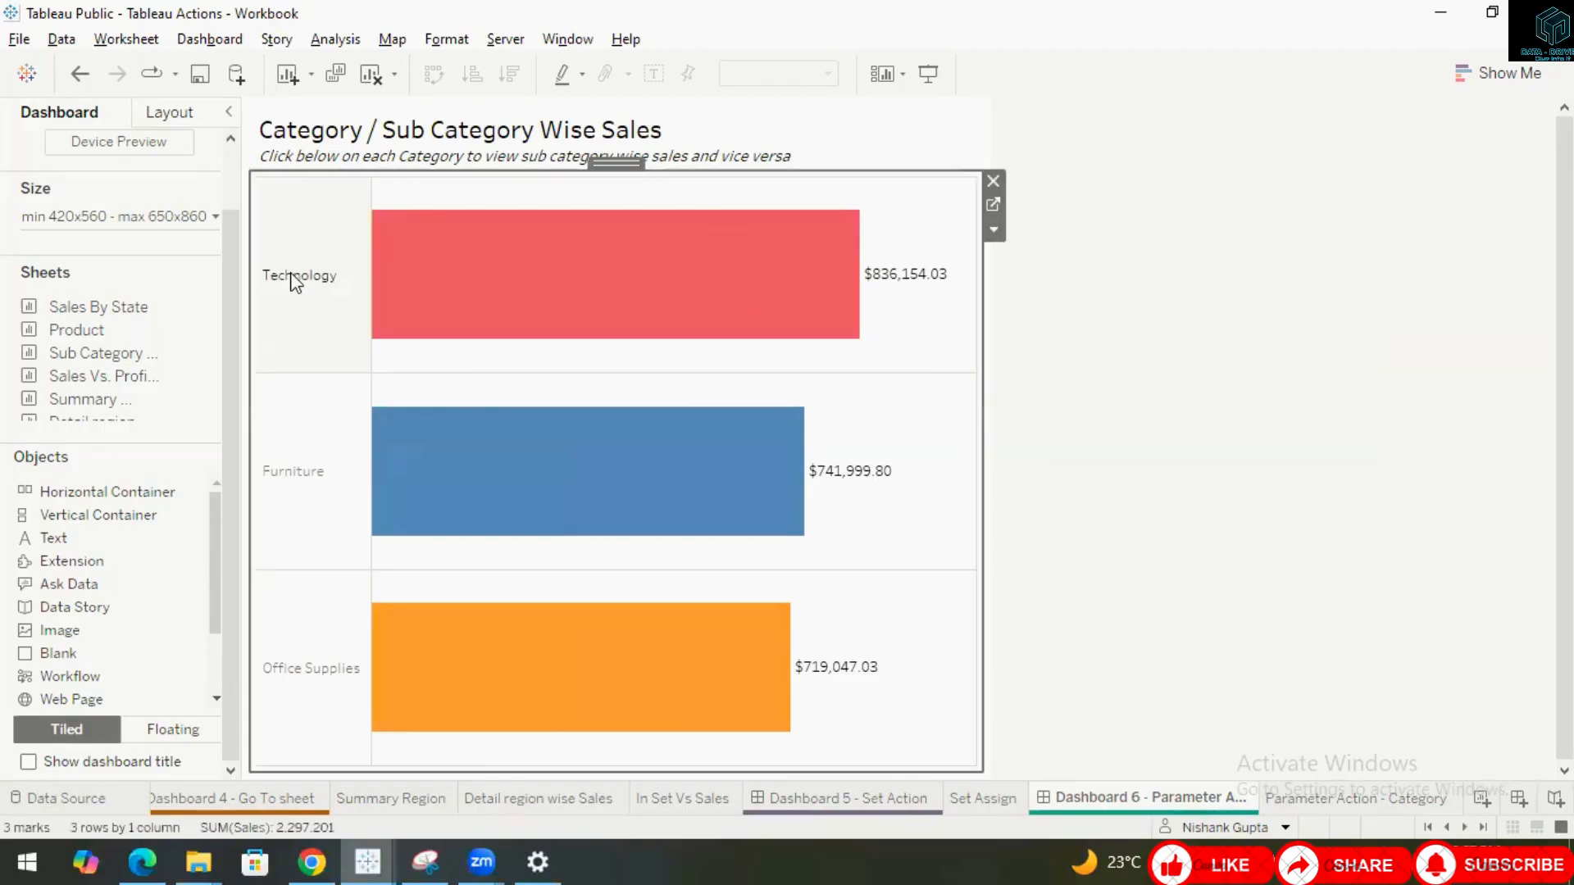
left_click(306, 274)
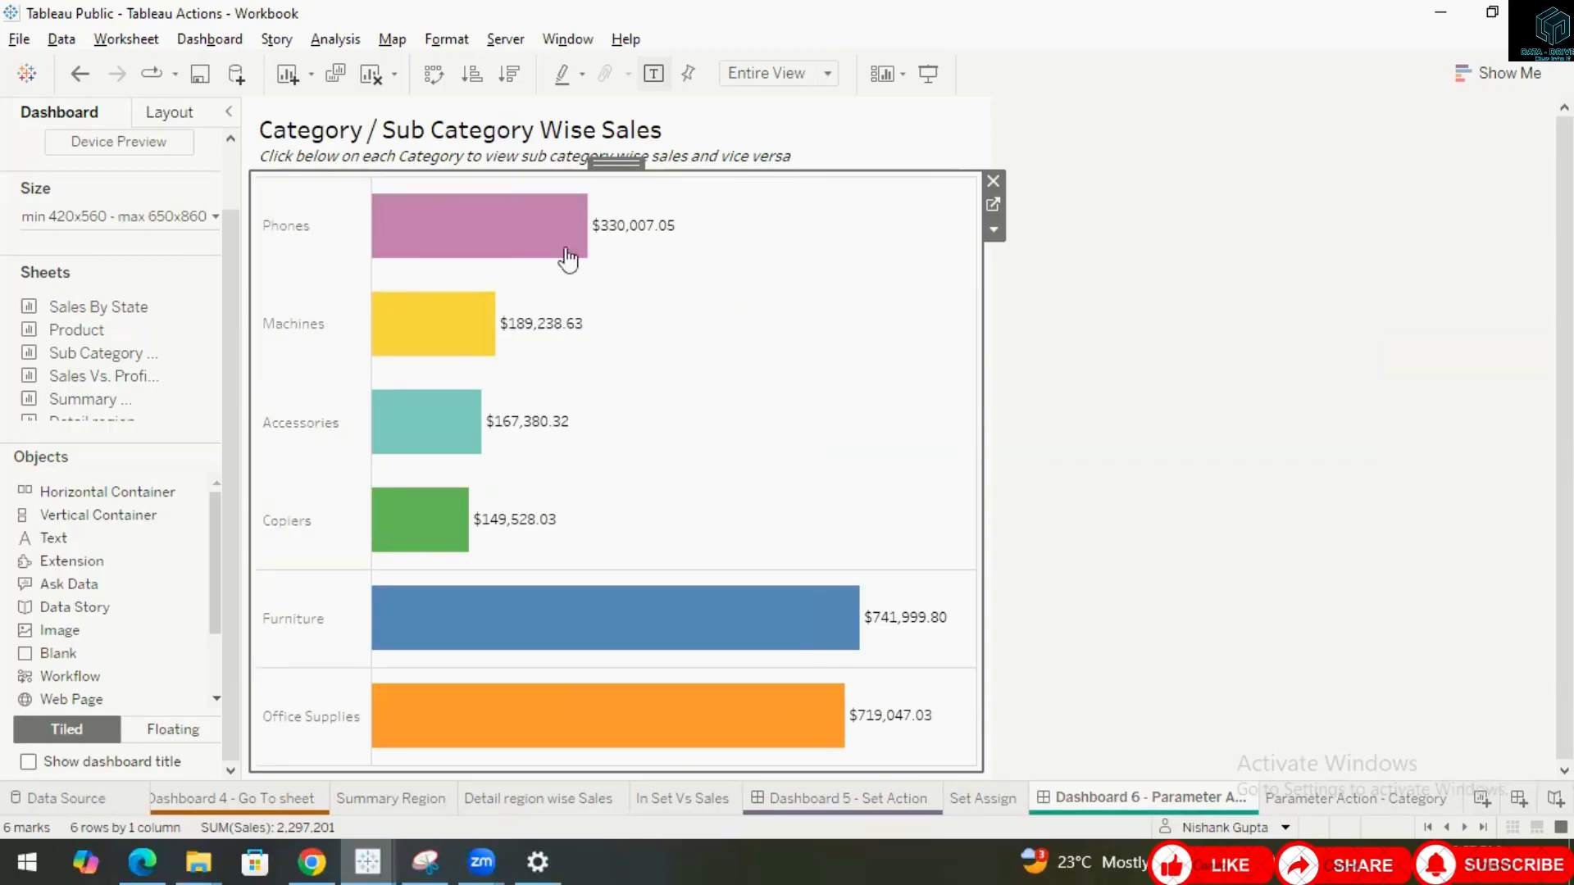
left_click(298, 233)
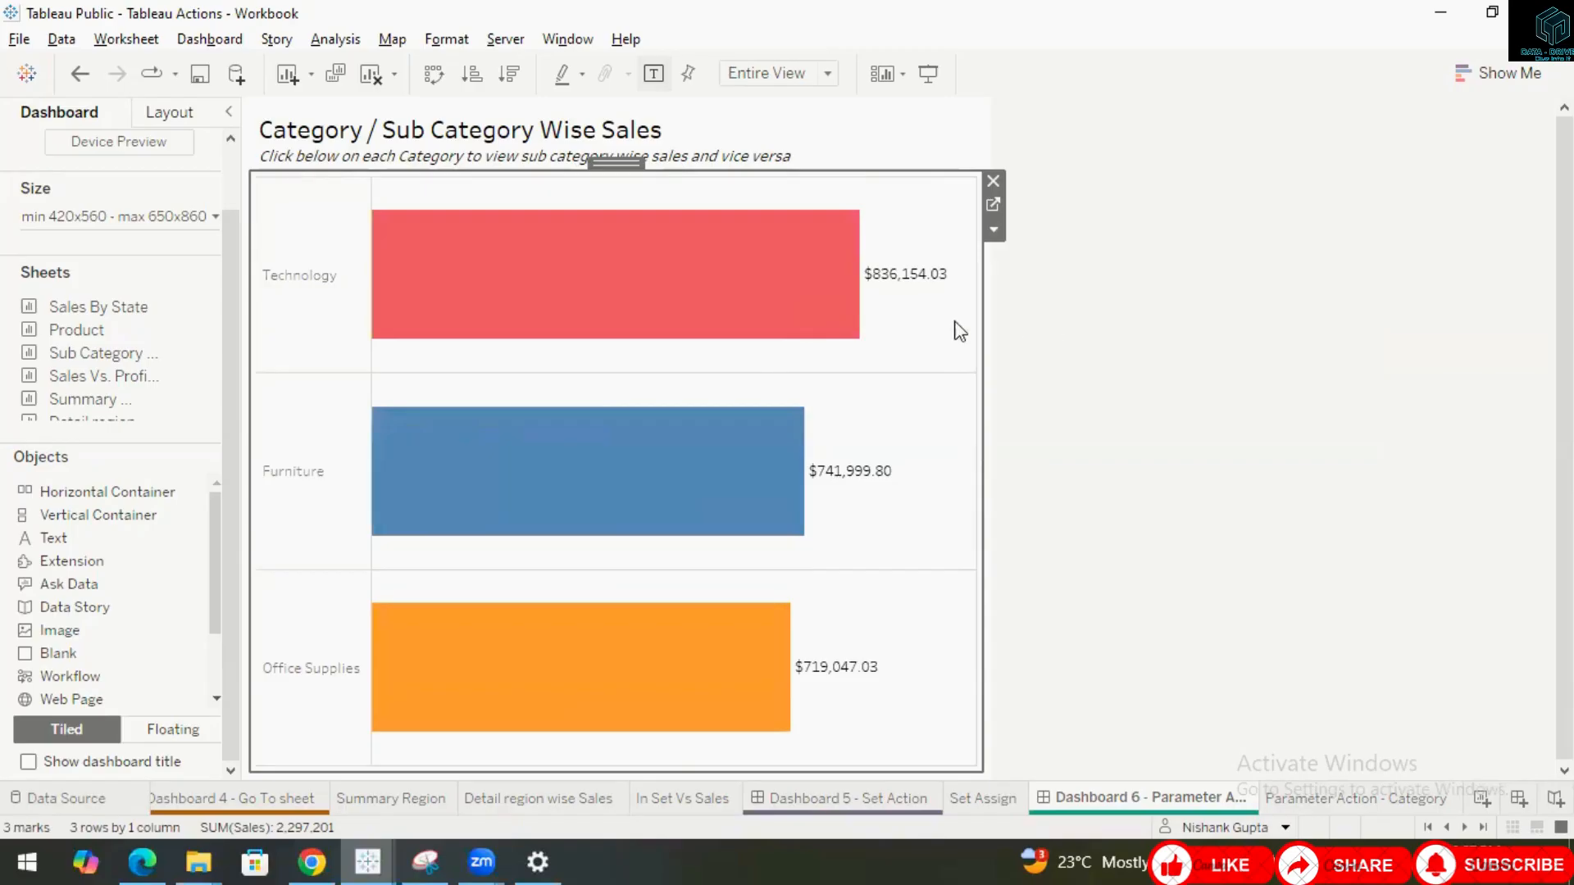
left_click(312, 481)
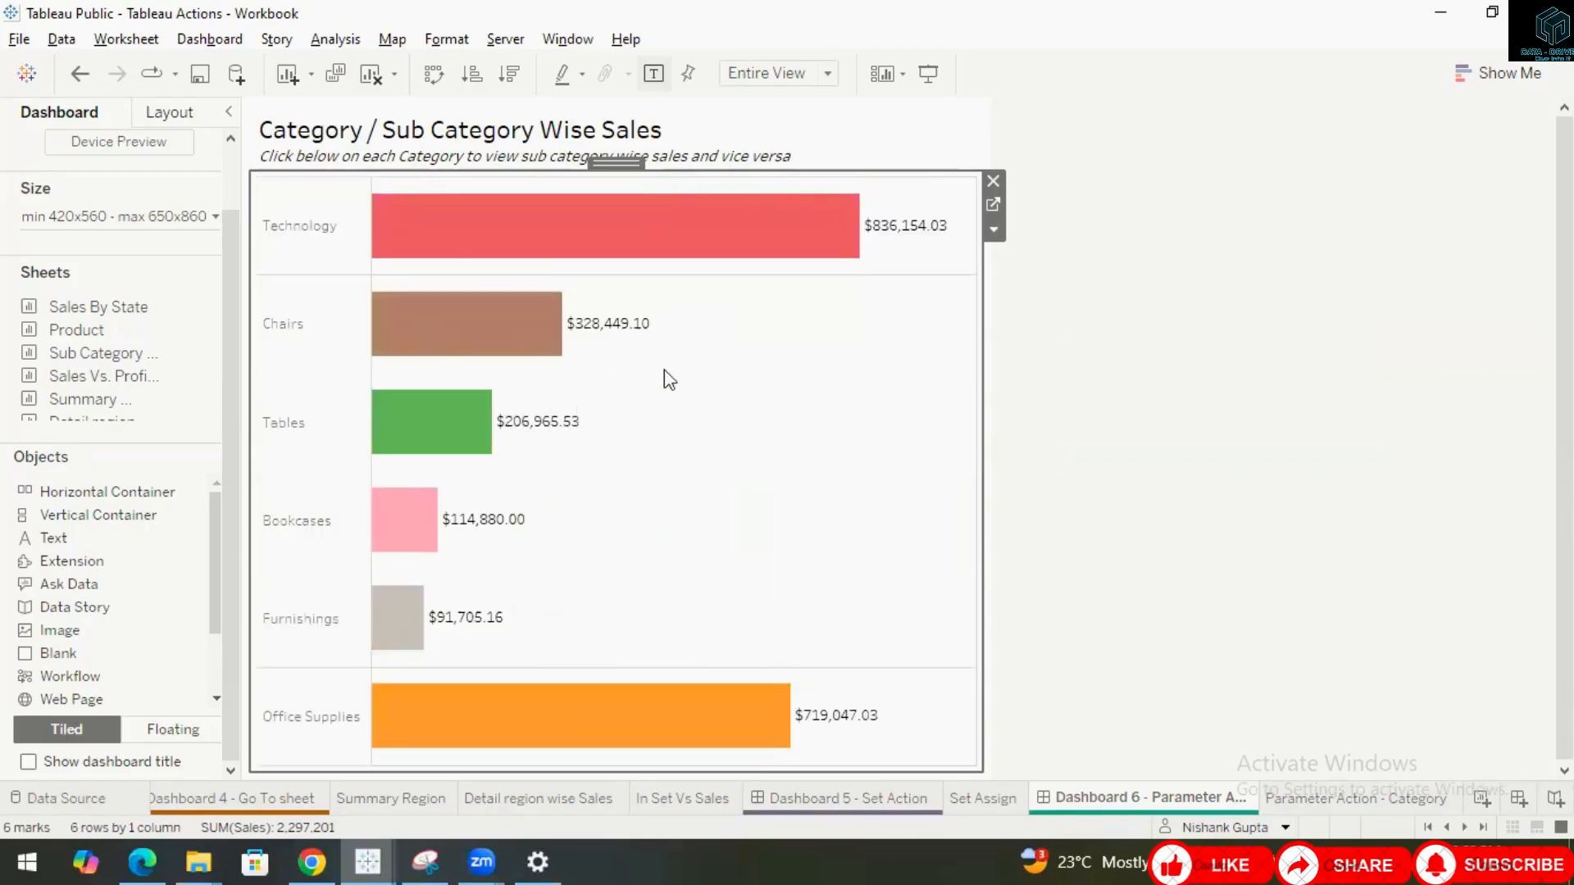
left_click(291, 329)
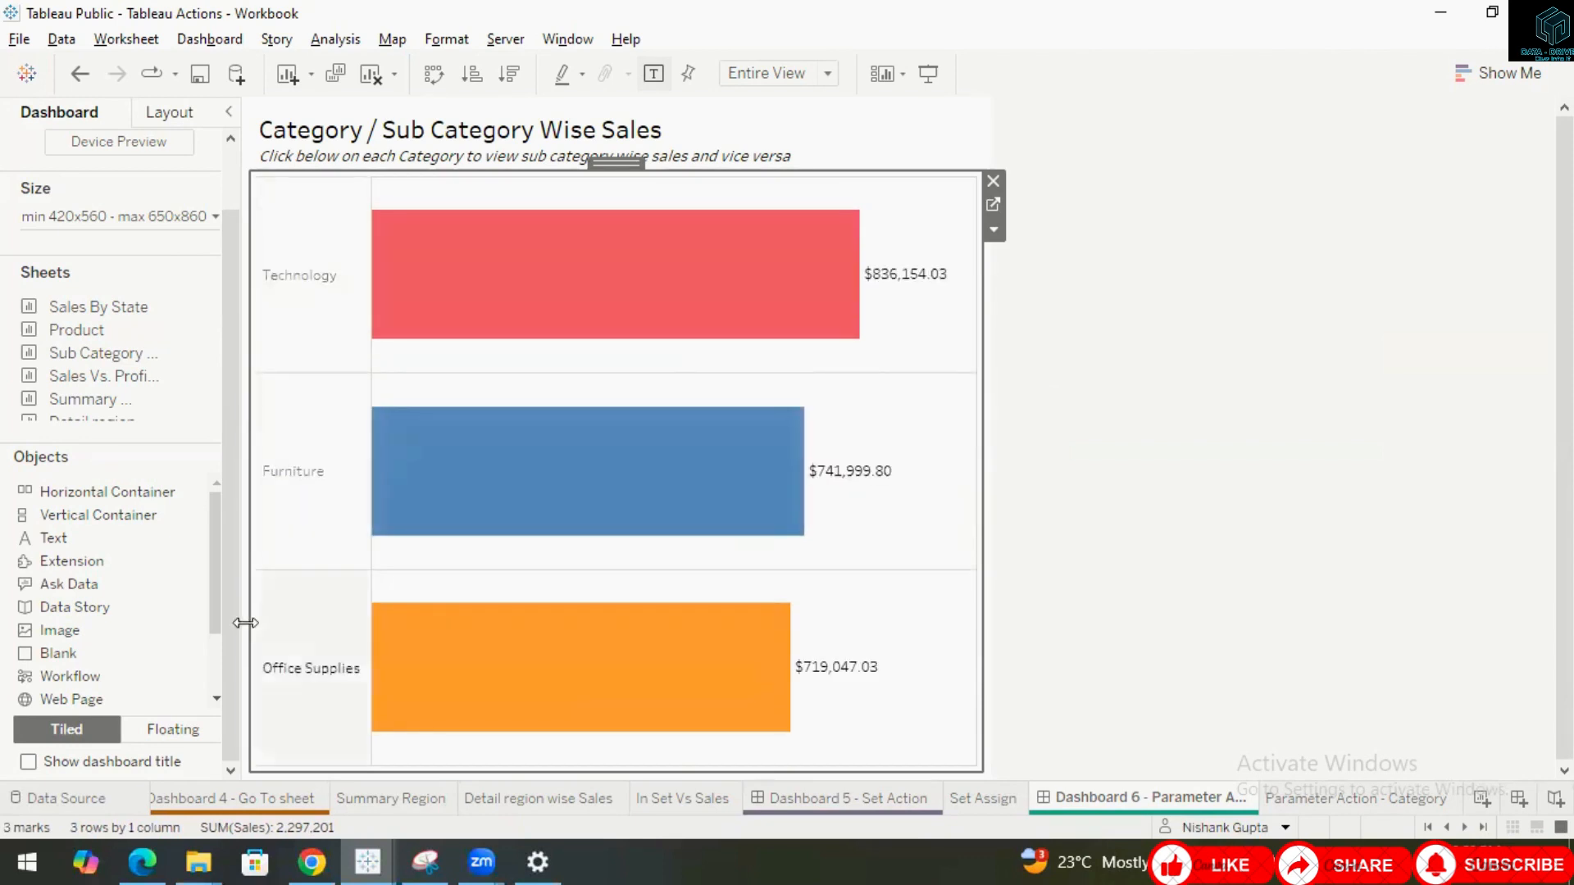
left_click(348, 669)
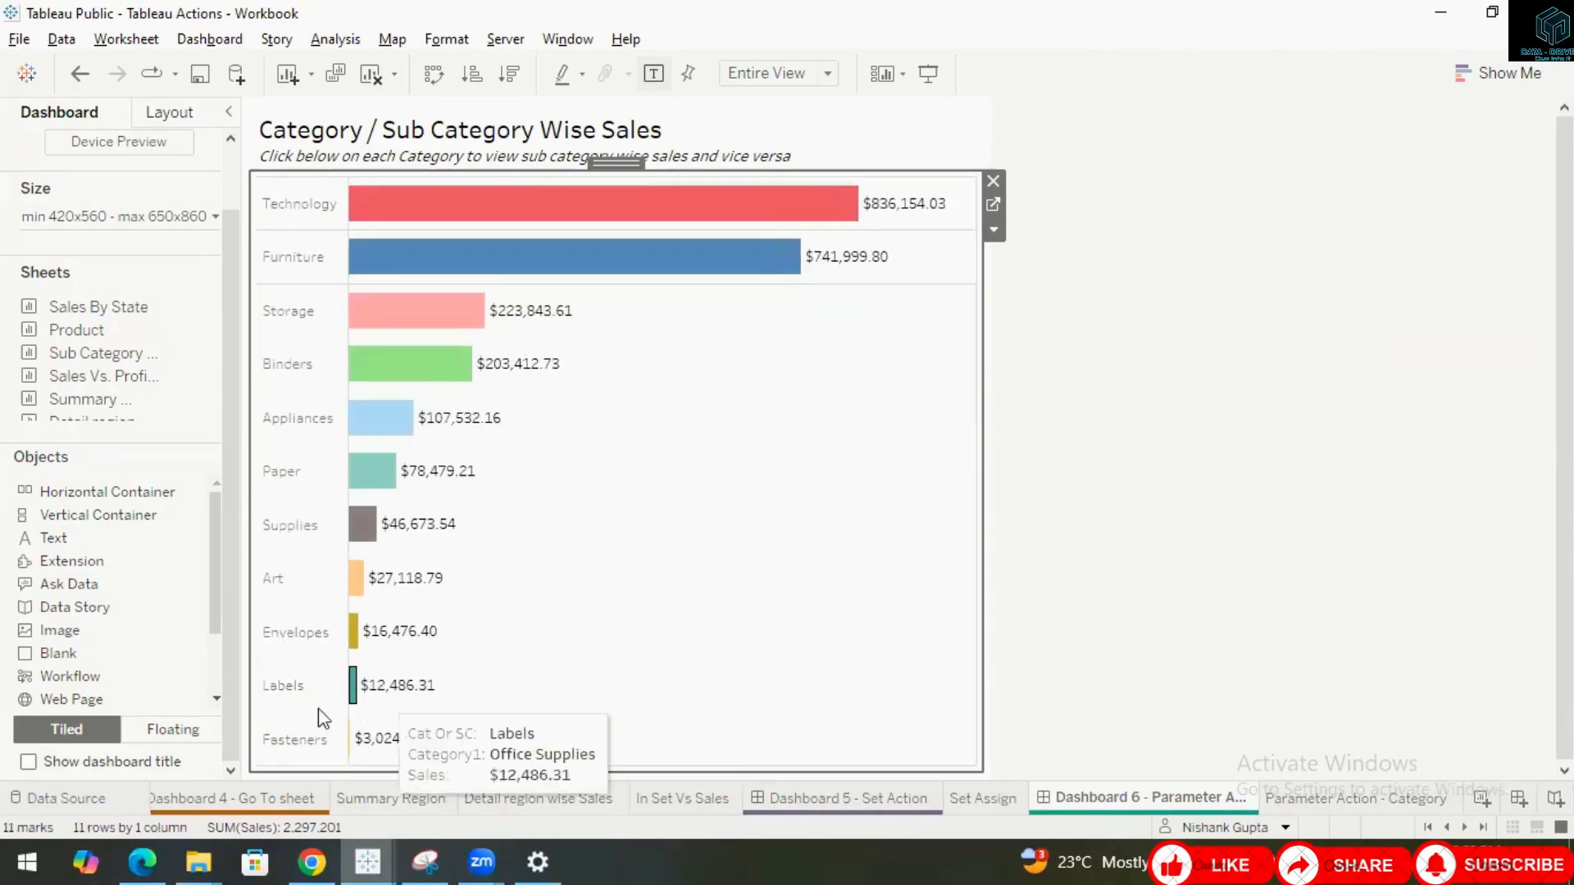
left_click(283, 687)
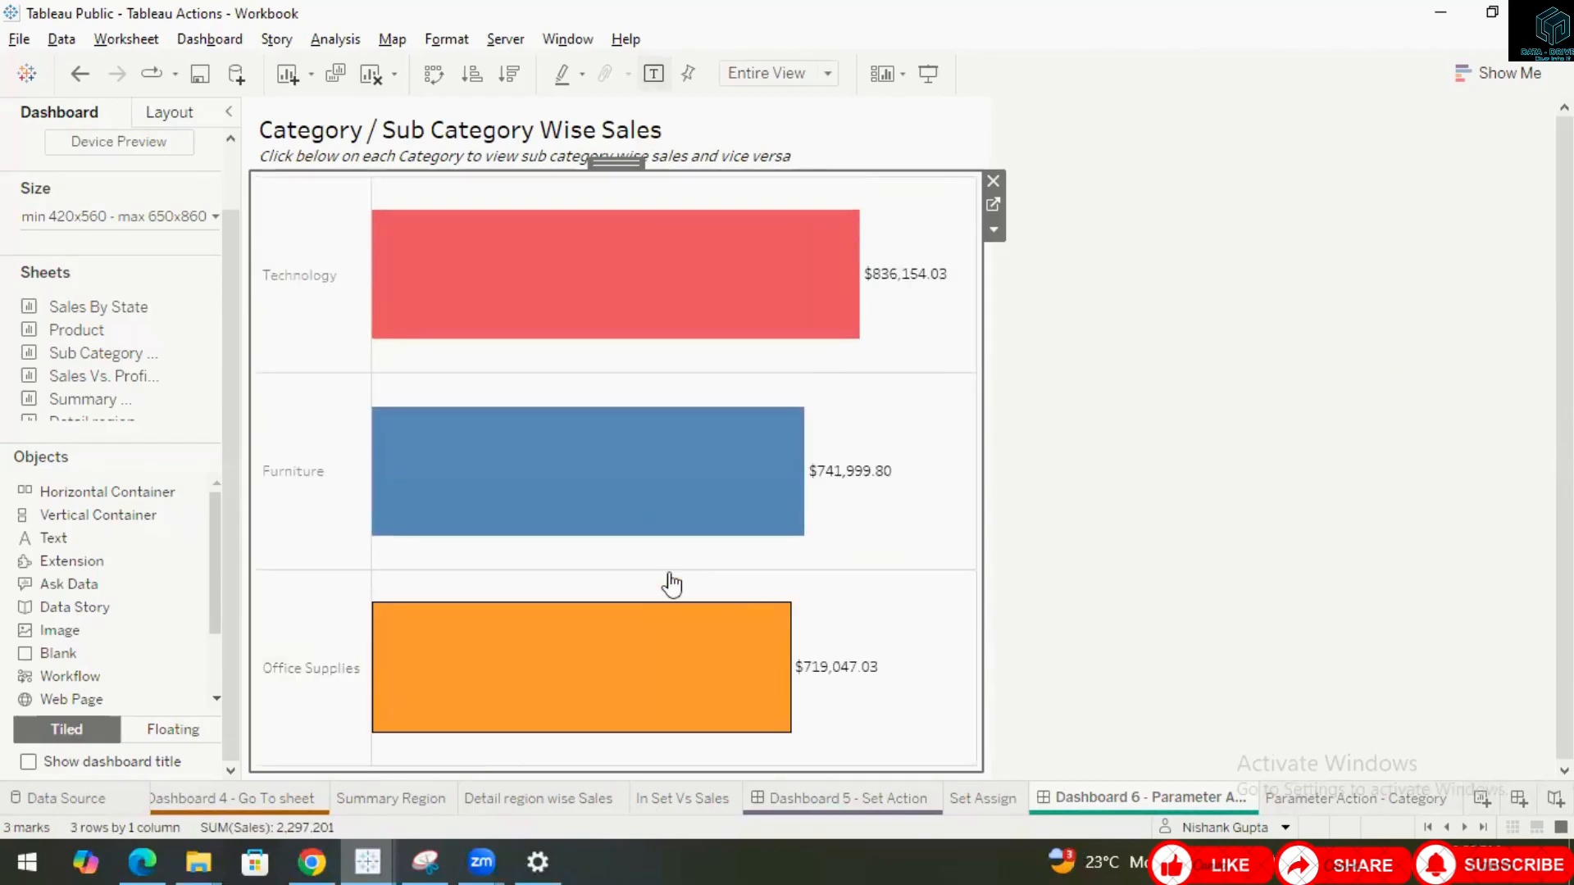
Open the dashboard actions list and open the Parameter1 action for editing.
left_click(201, 43)
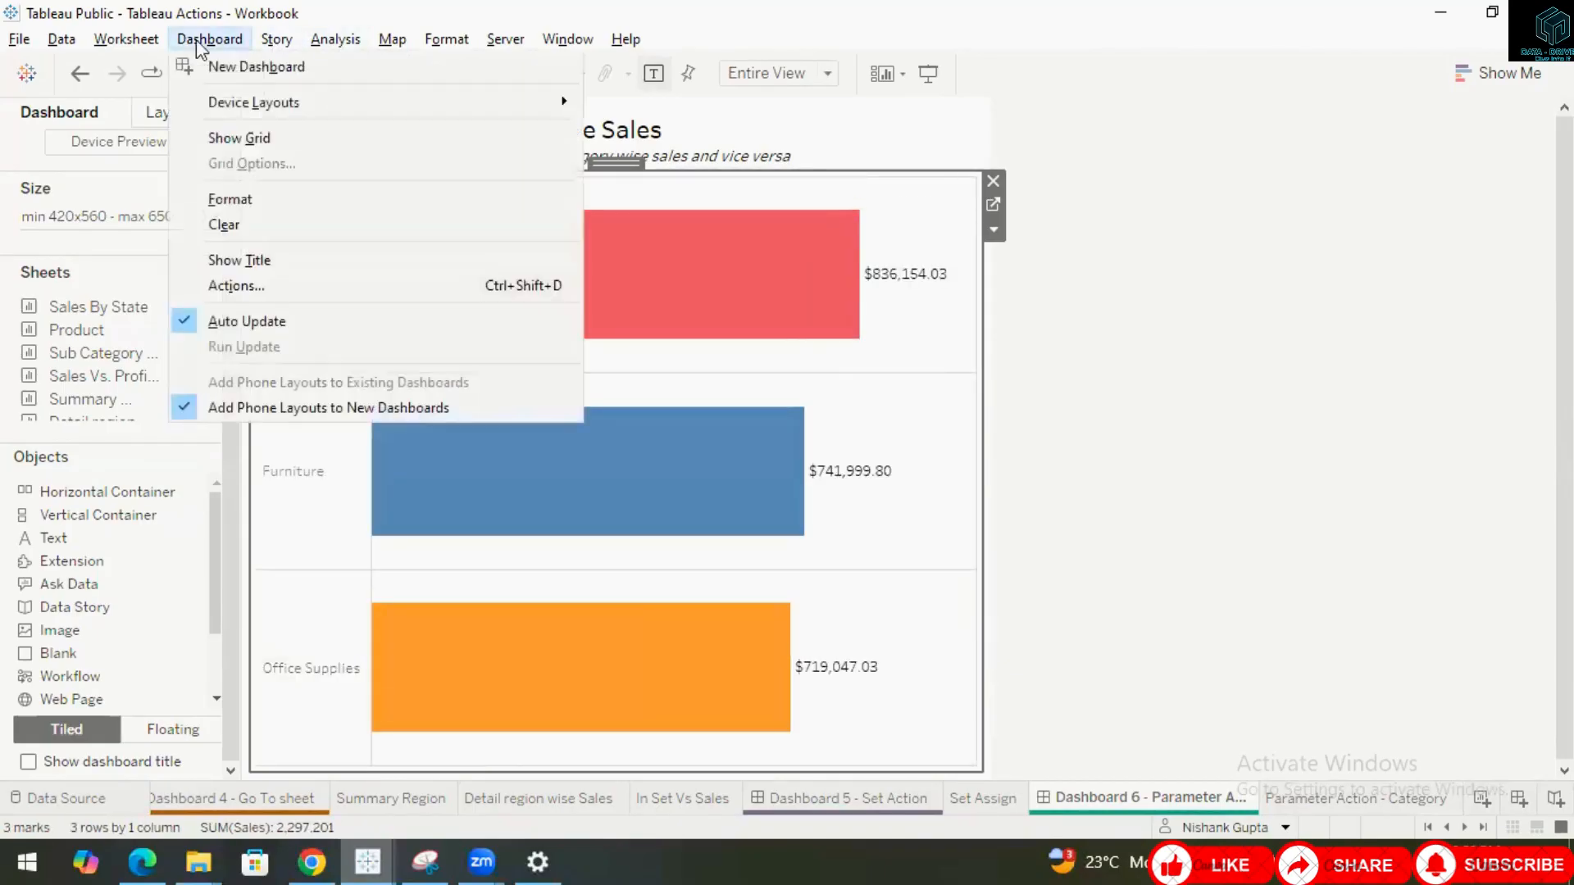
left_click(246, 285)
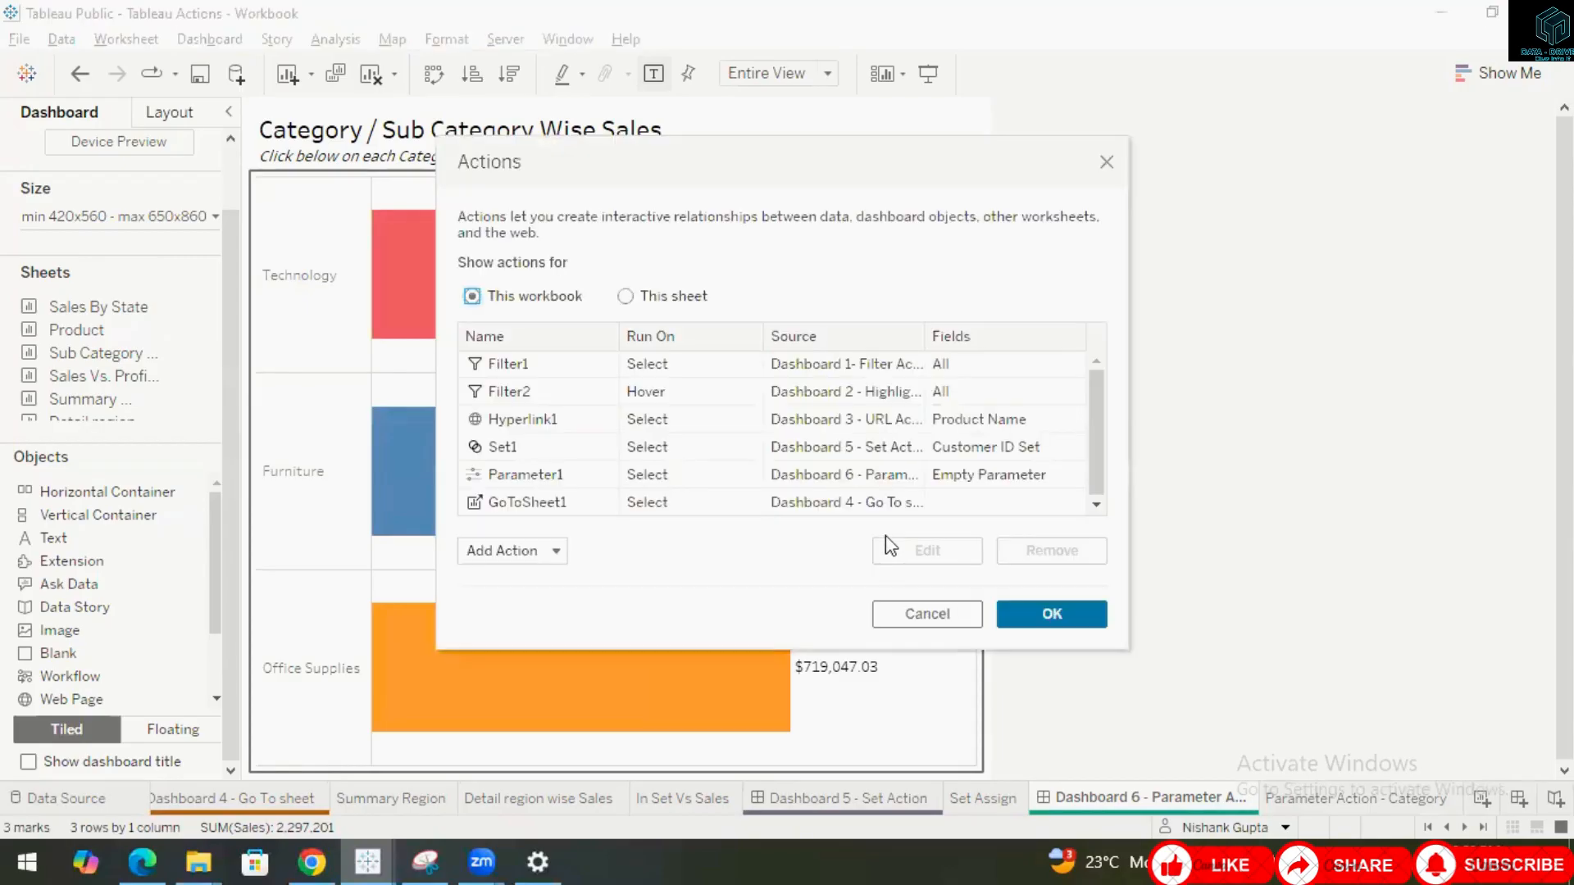
left_click(559, 477)
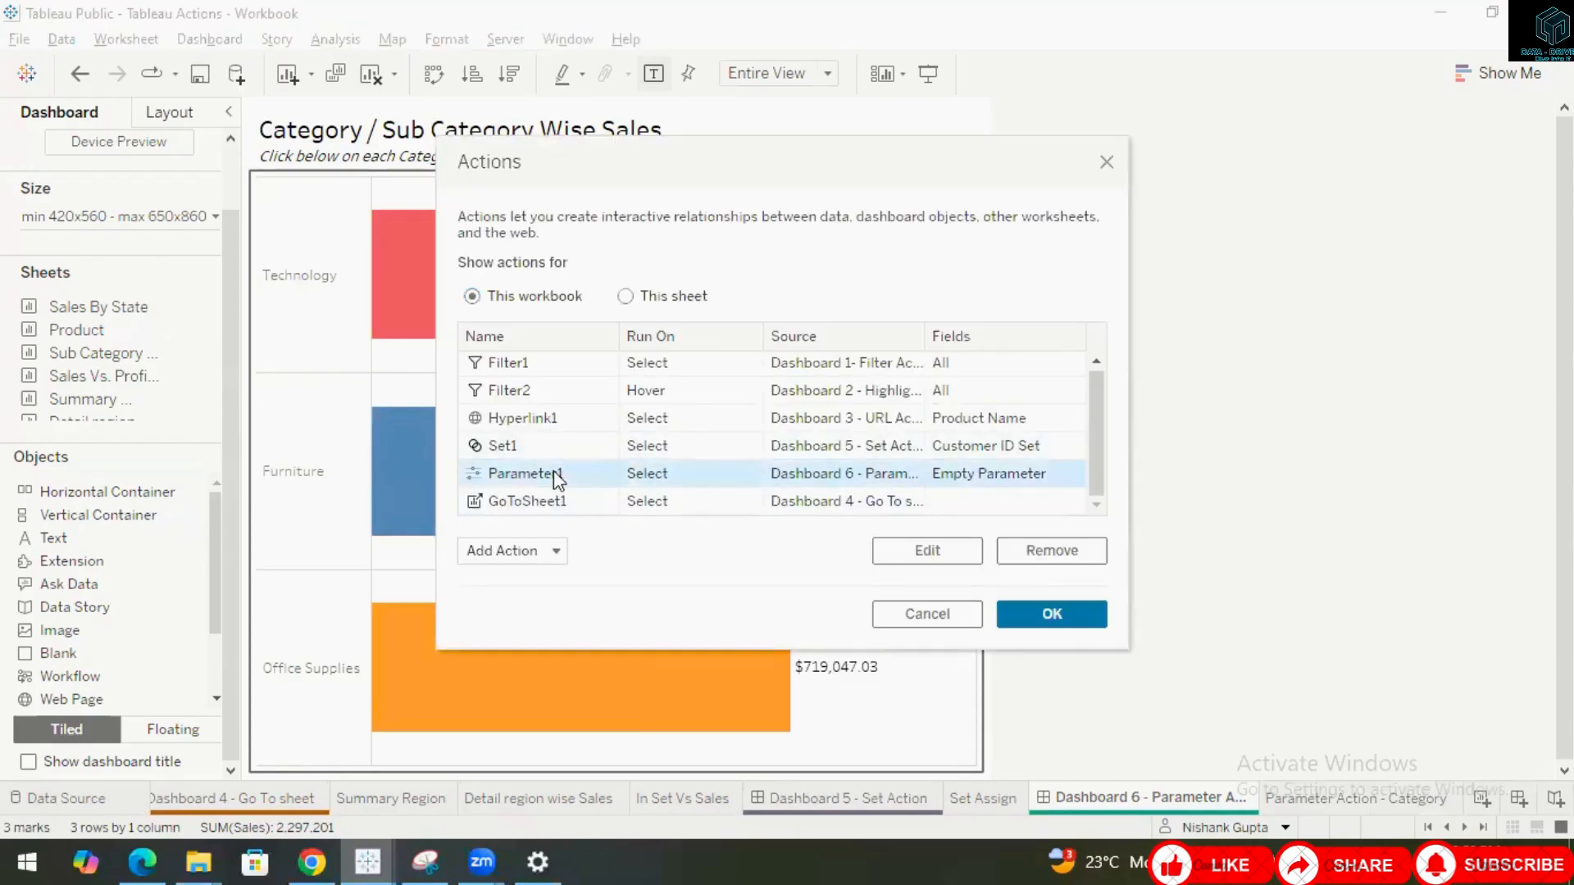
left_click(557, 552)
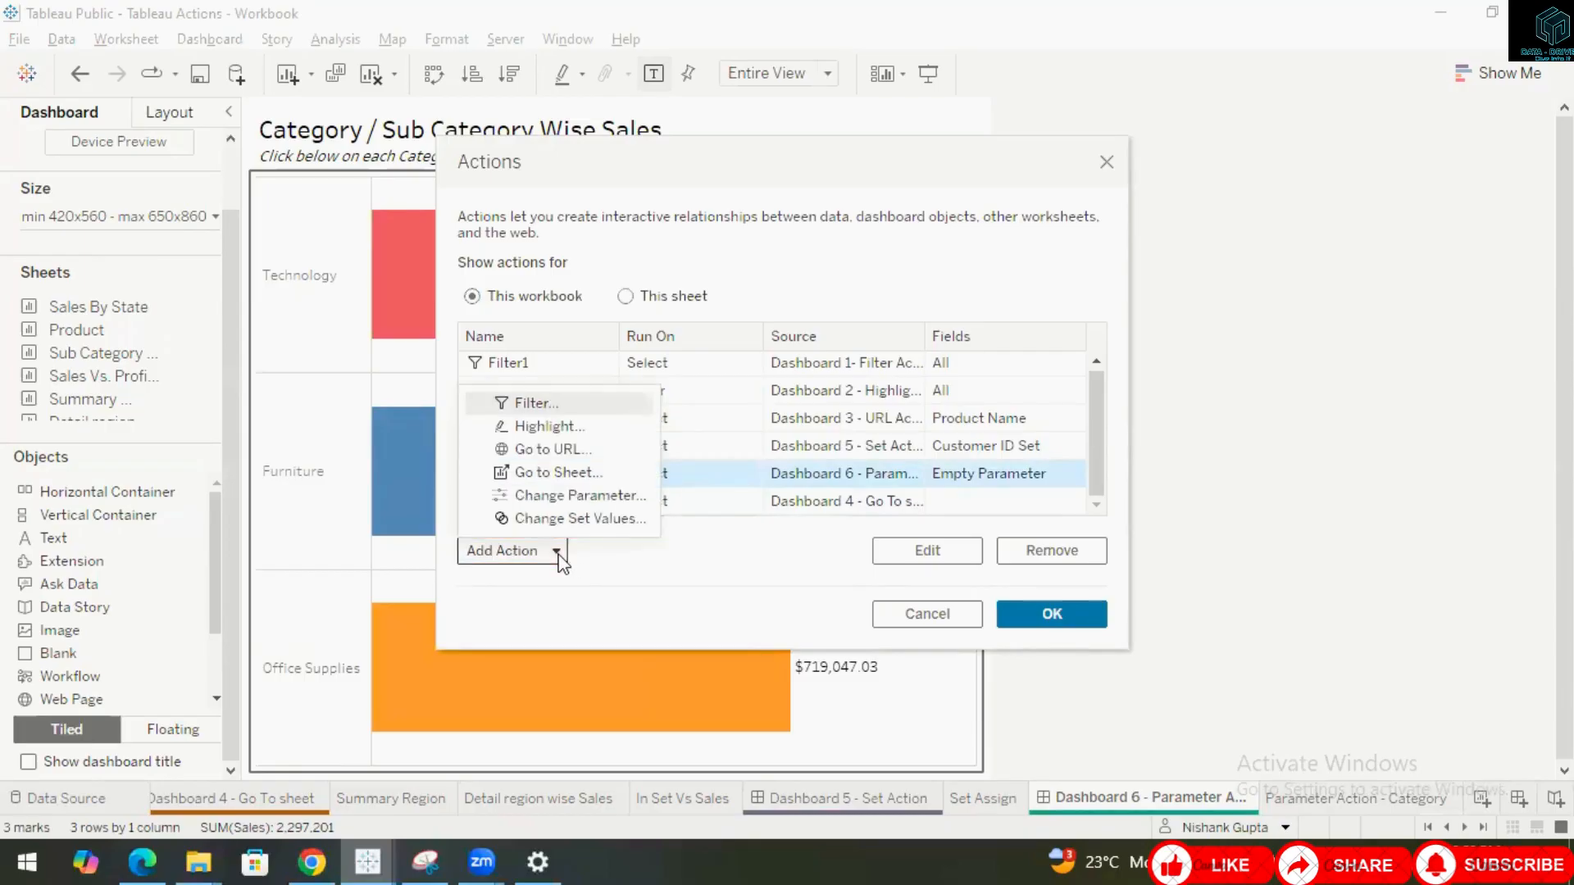
left_click(559, 551)
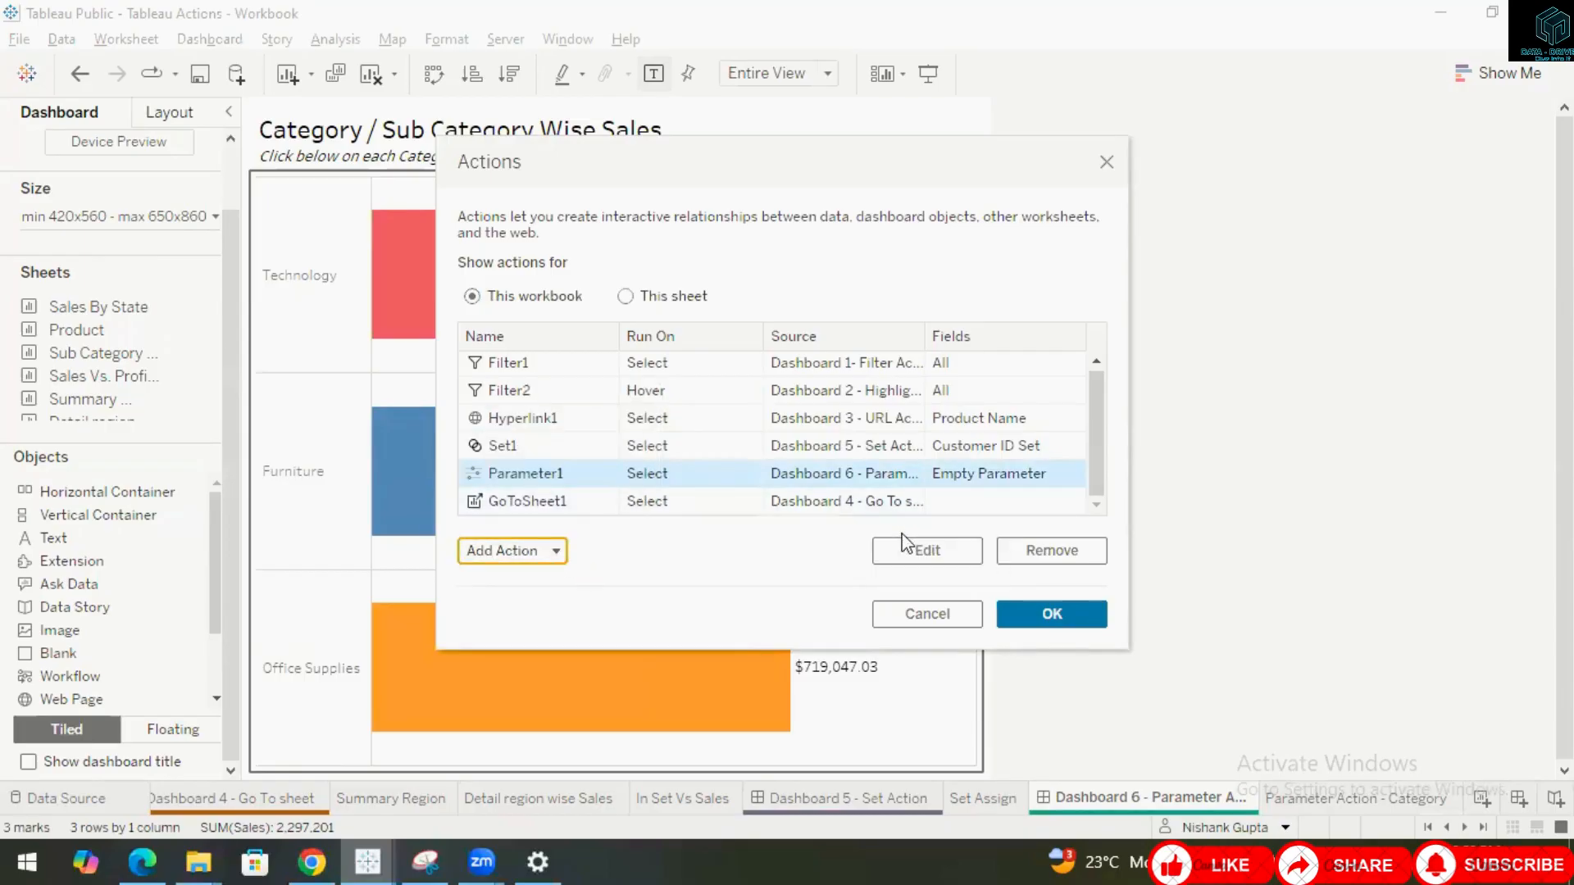
left_click(916, 557)
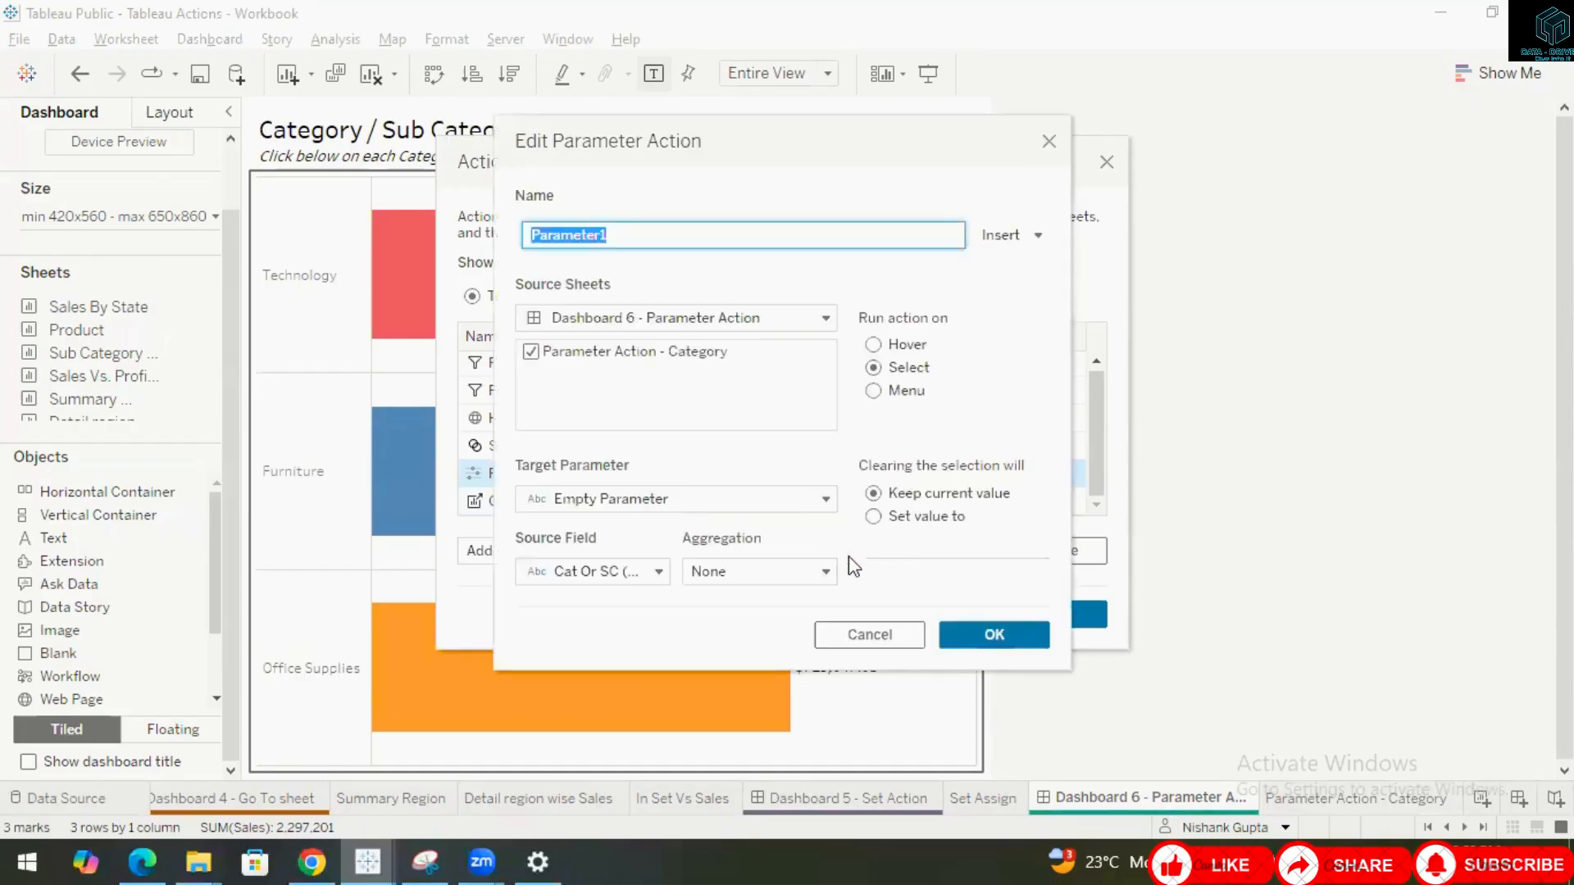
Review the parameter action's source sheets, target parameter and source field, then close both dialogs.
left_click(826, 319)
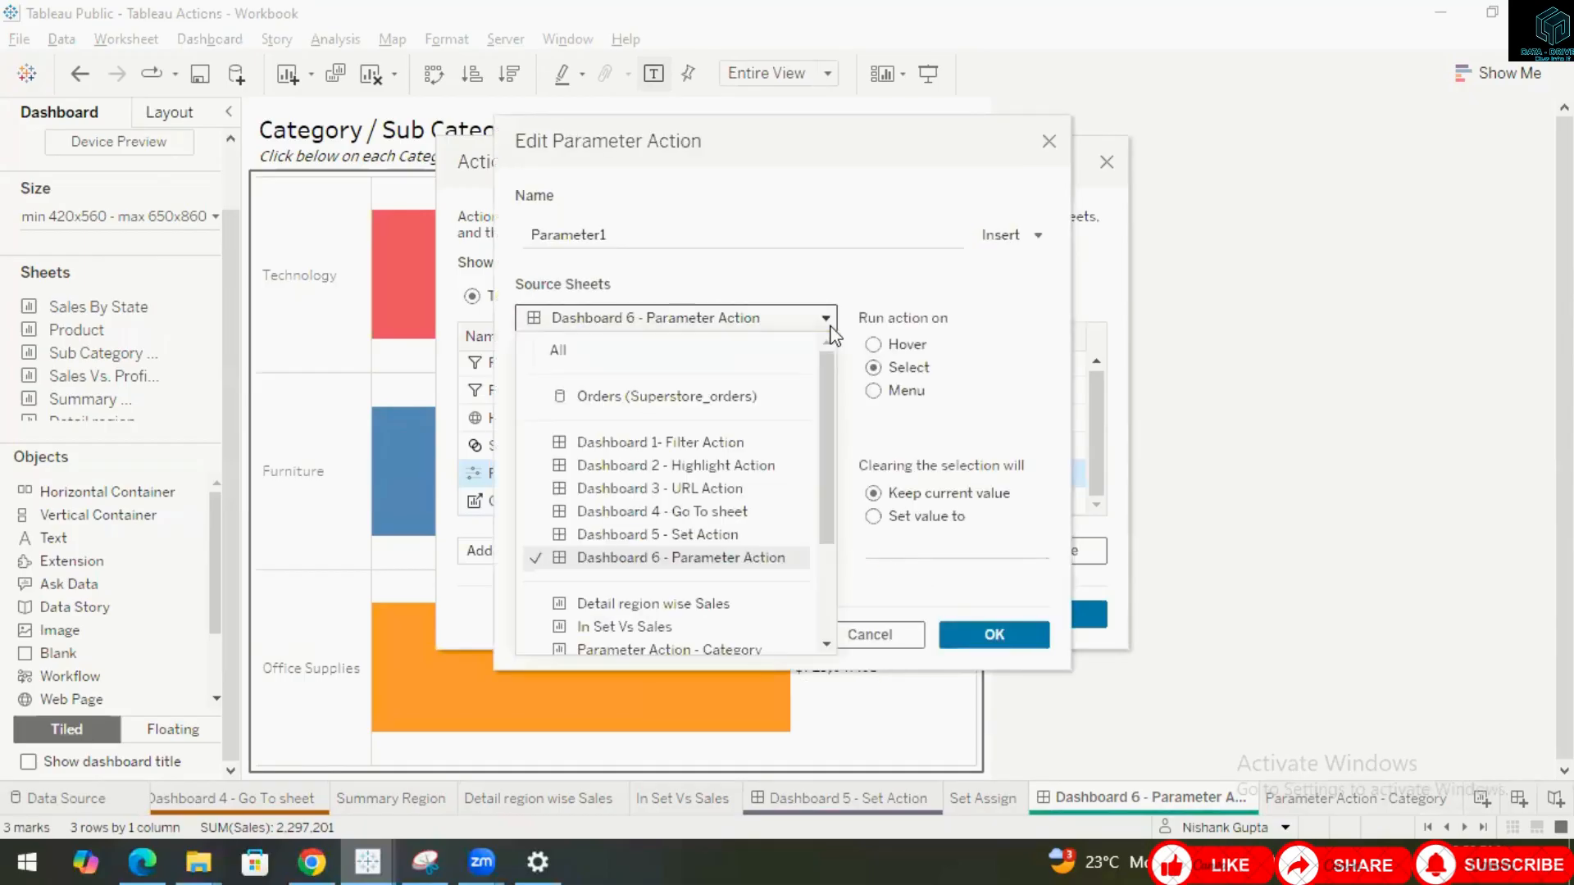
left_click(830, 326)
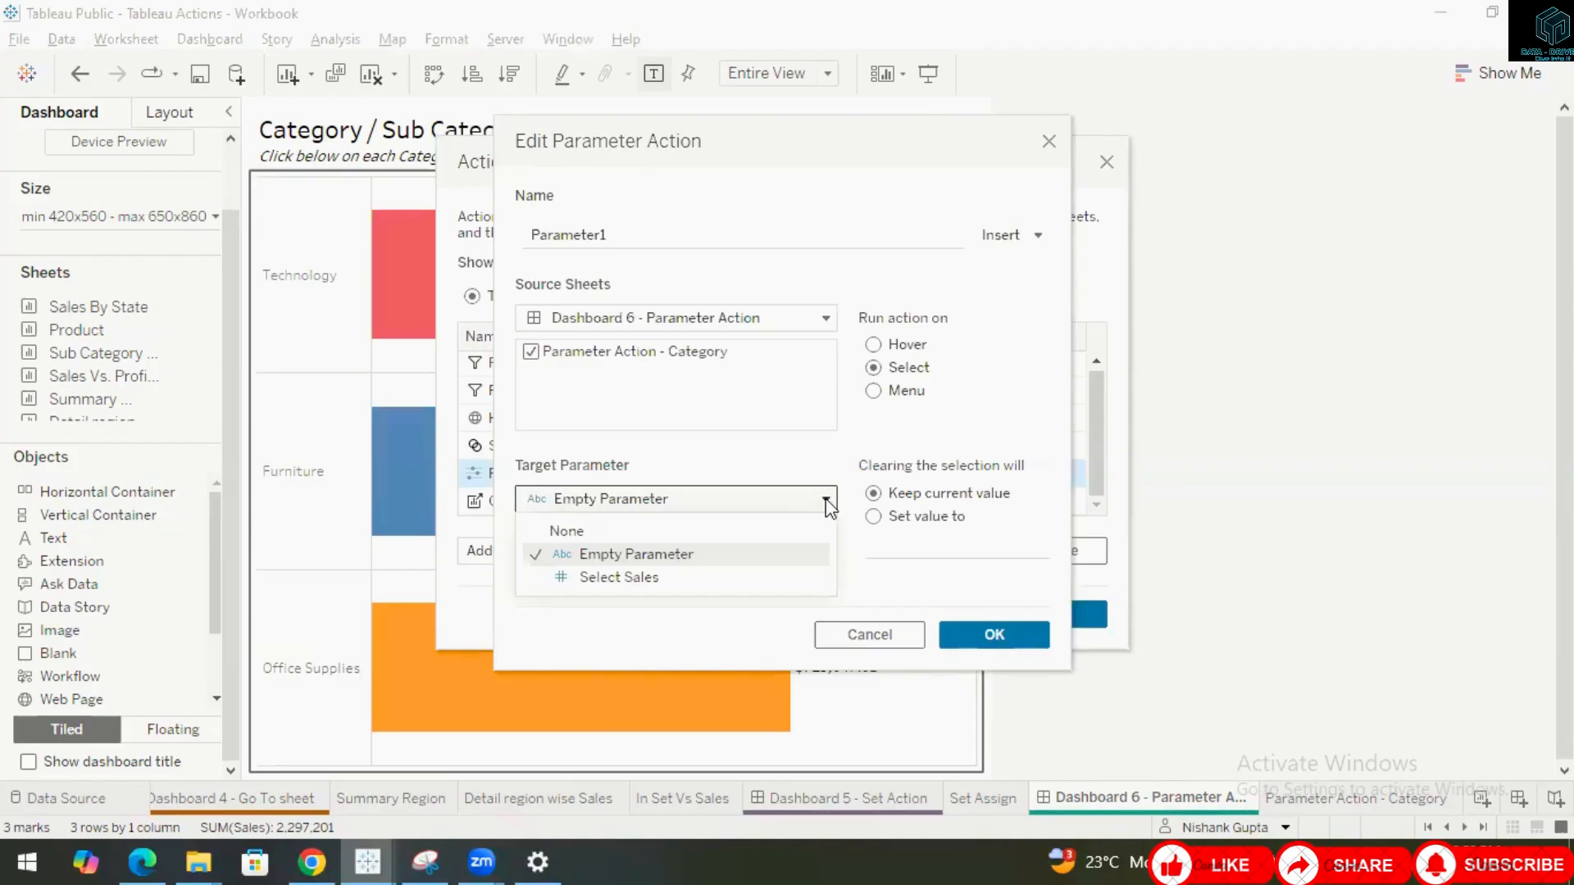
left_click(799, 446)
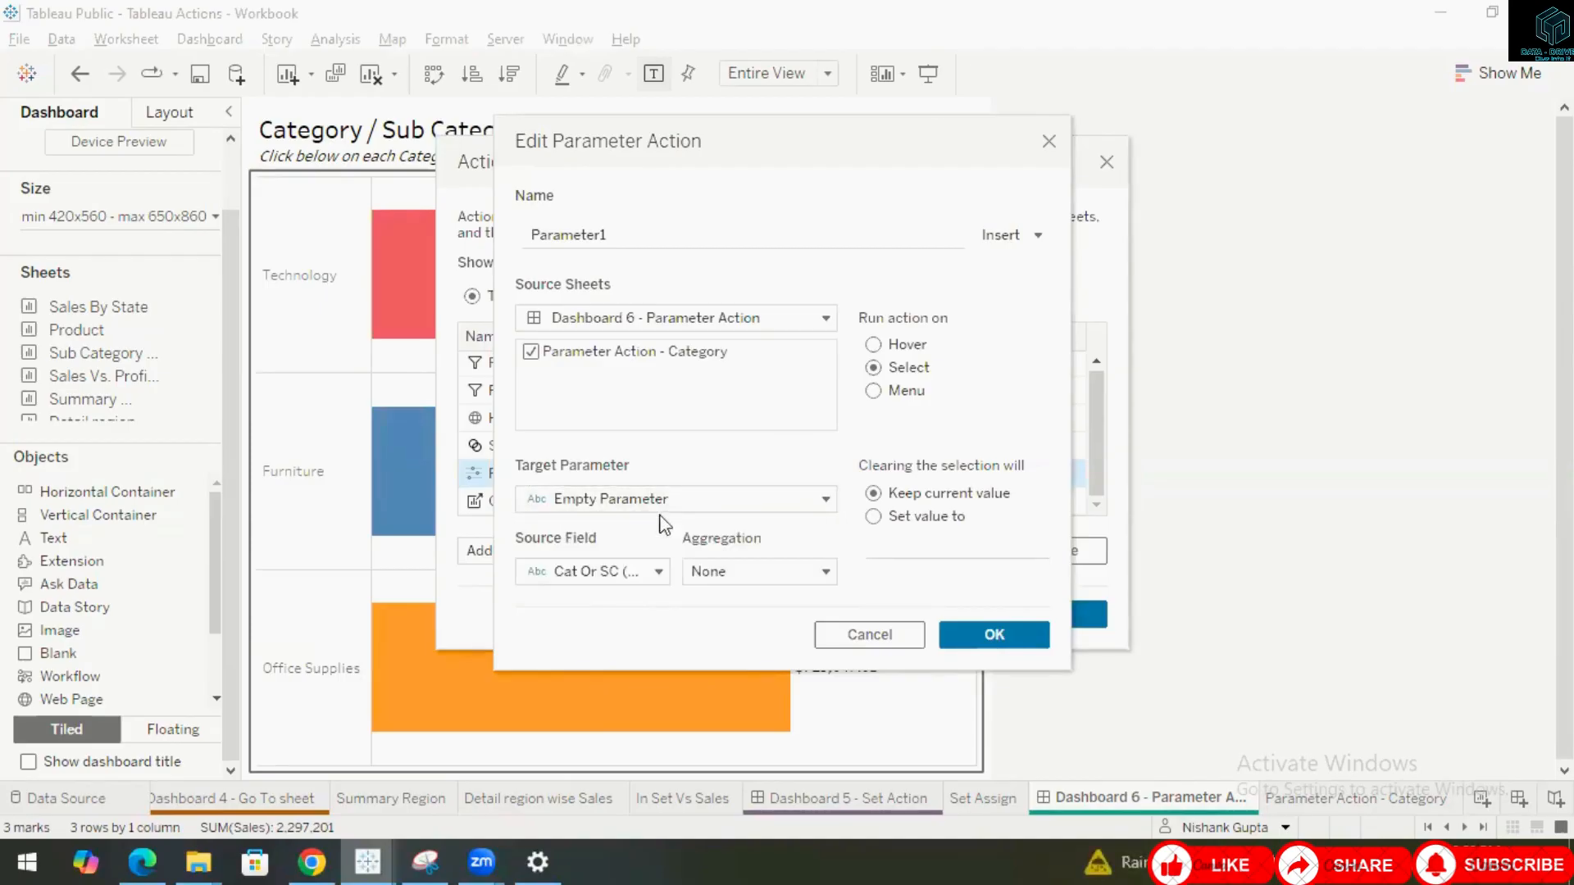
left_click(658, 573)
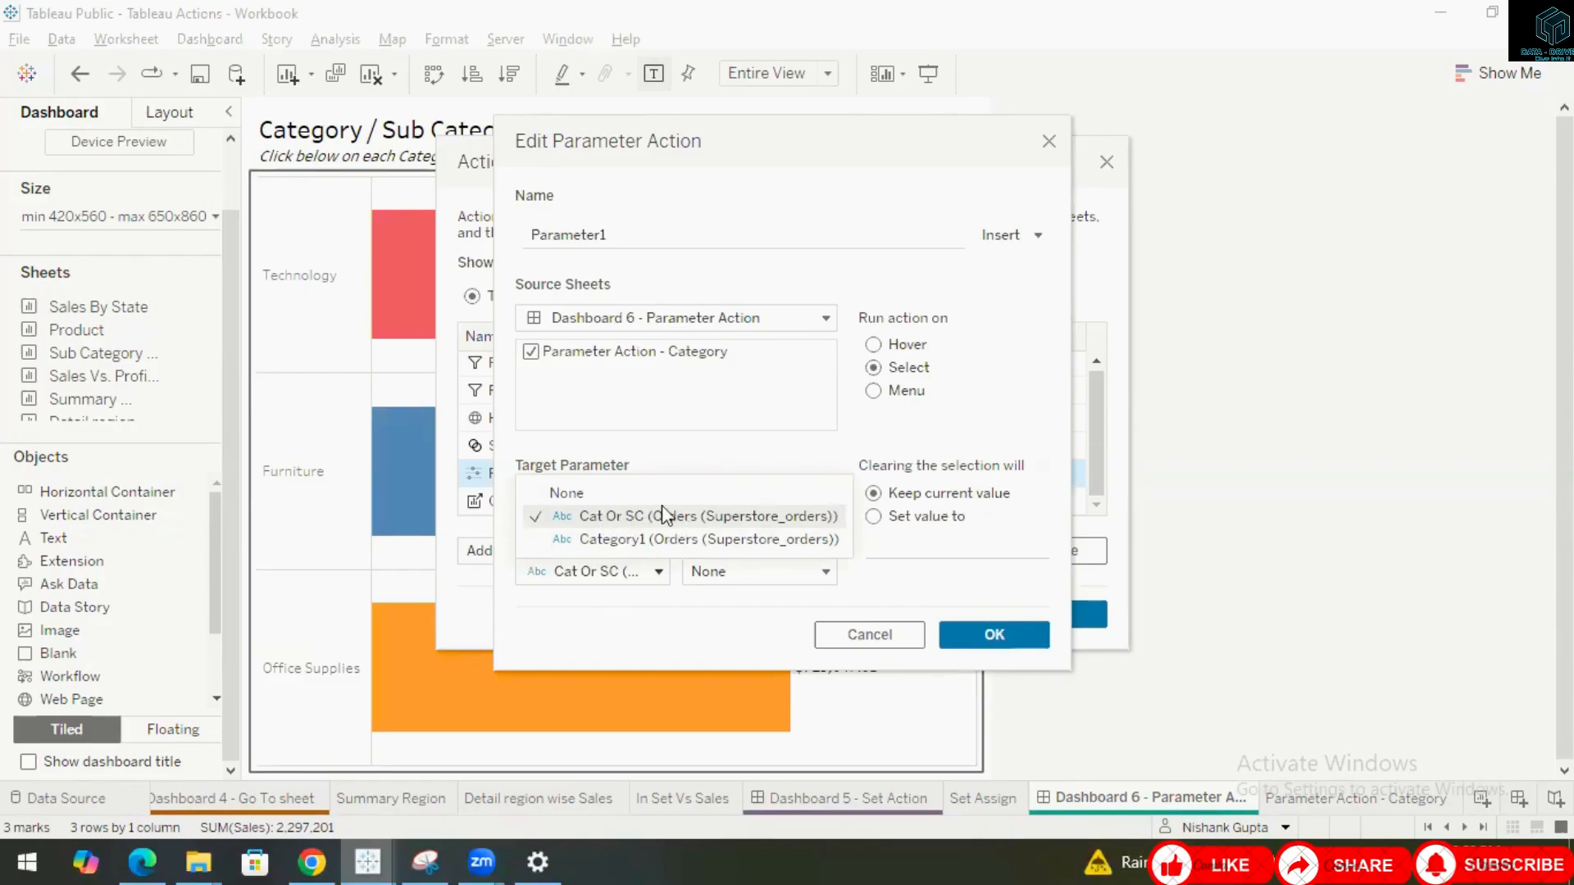
left_click(667, 614)
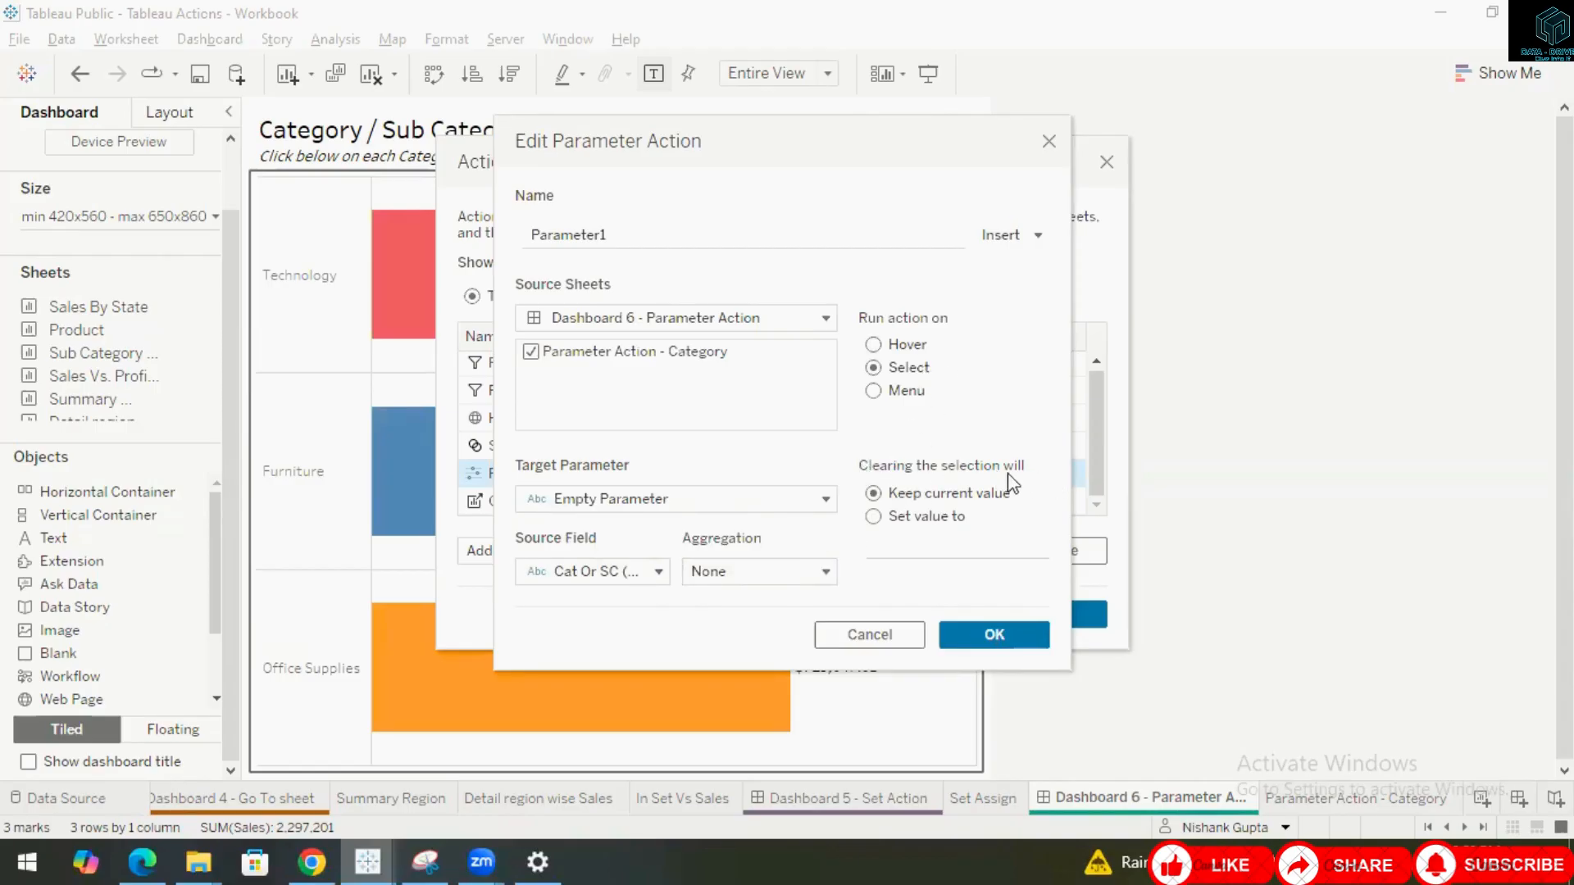
left_click(974, 640)
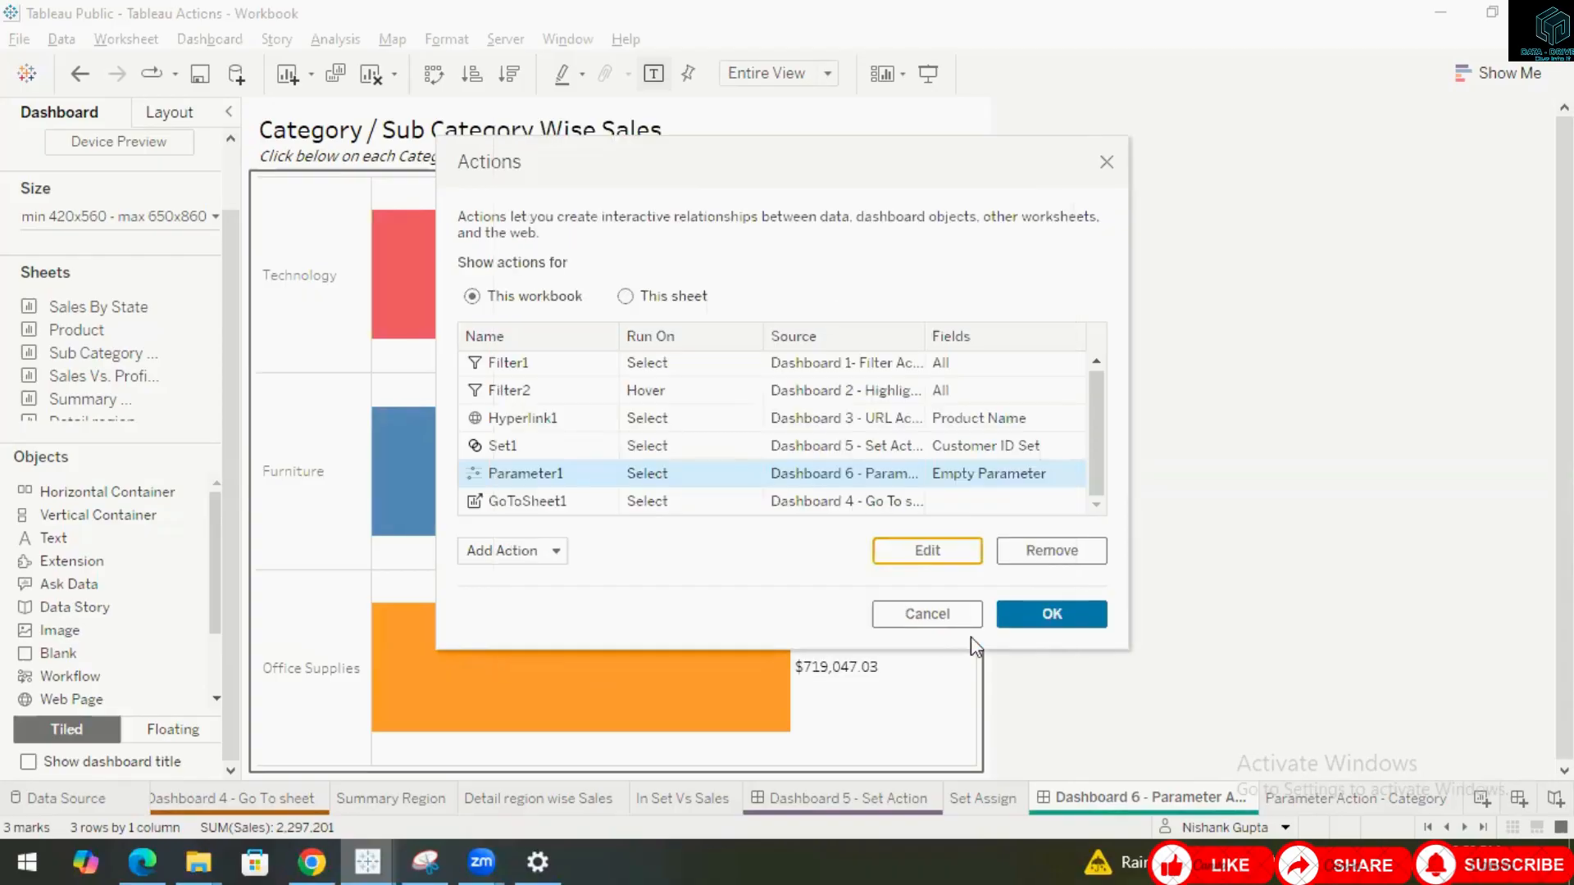
left_click(1031, 613)
Test the parameter action again by expanding and collapsing Furniture, Office Supplies and Technology.
left_click(314, 485)
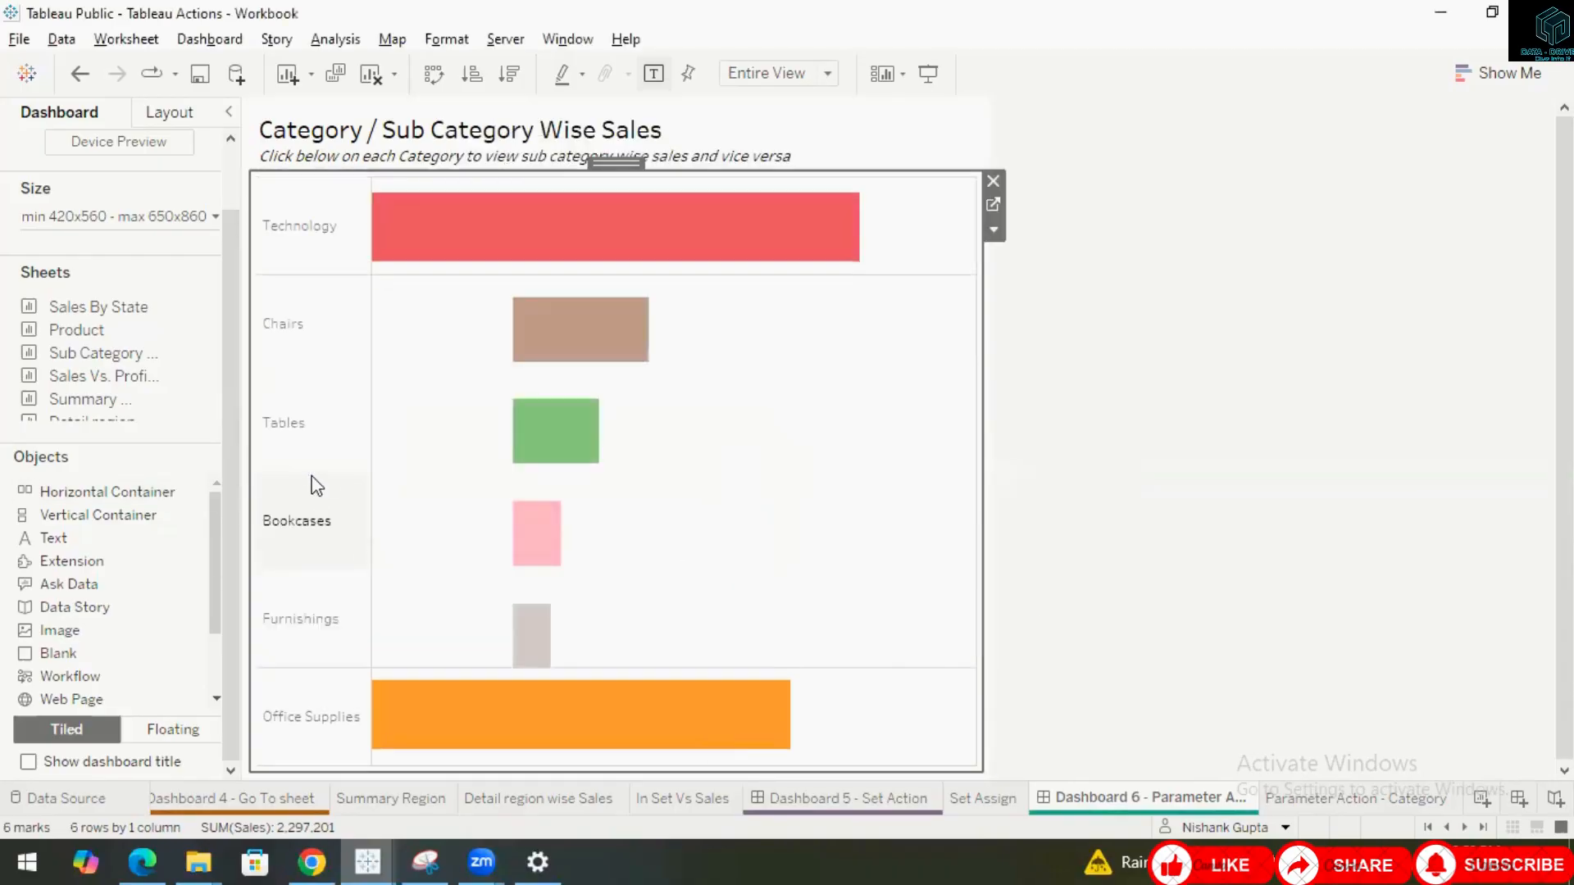
left_click(293, 328)
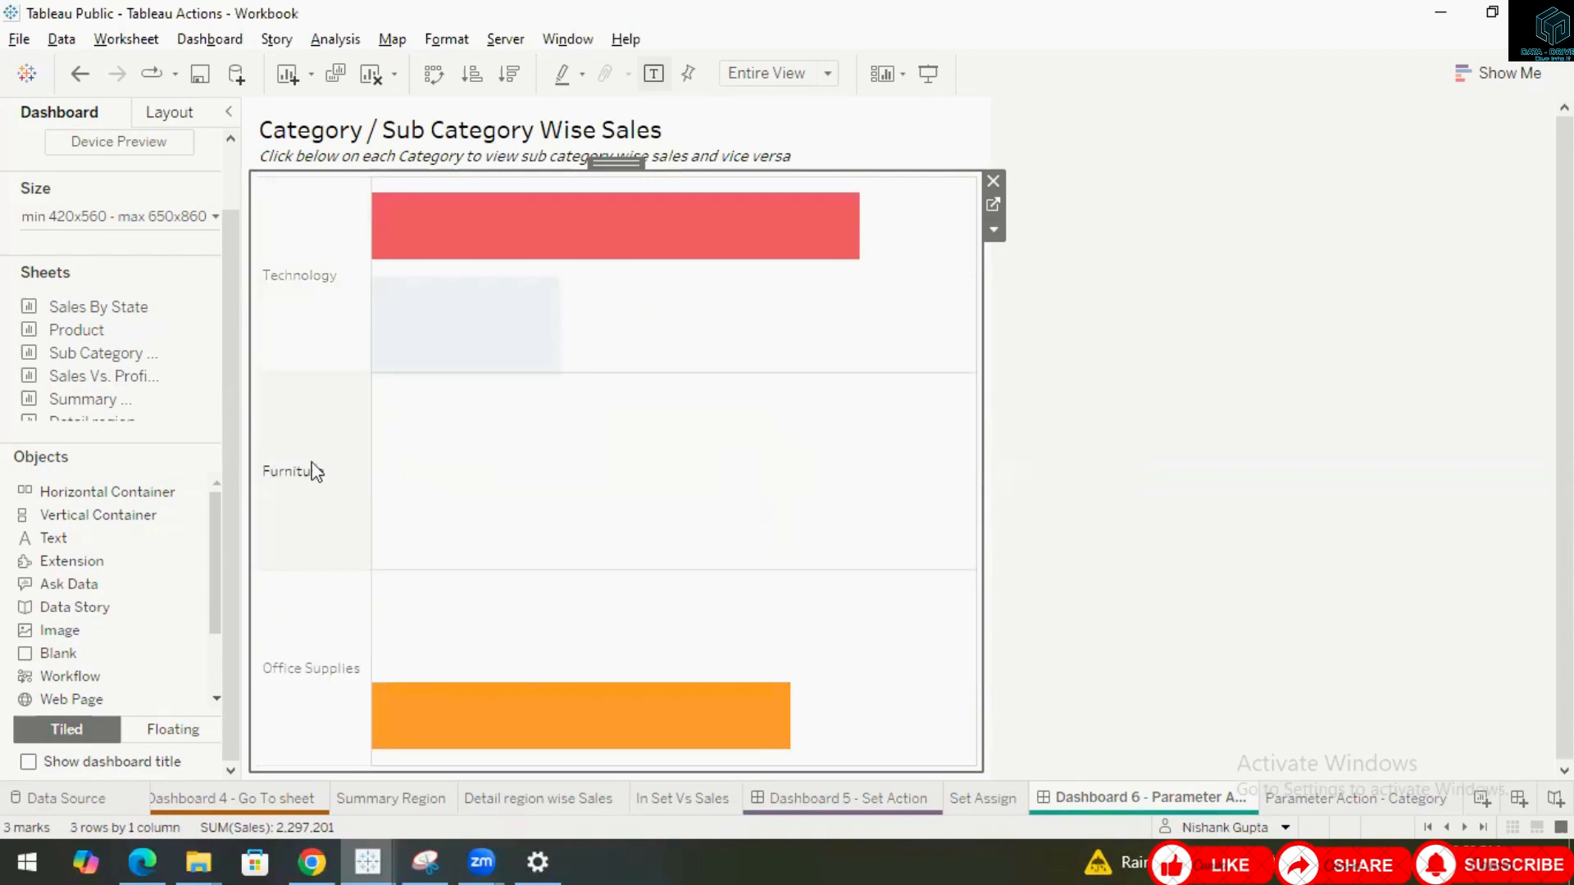
left_click(295, 667)
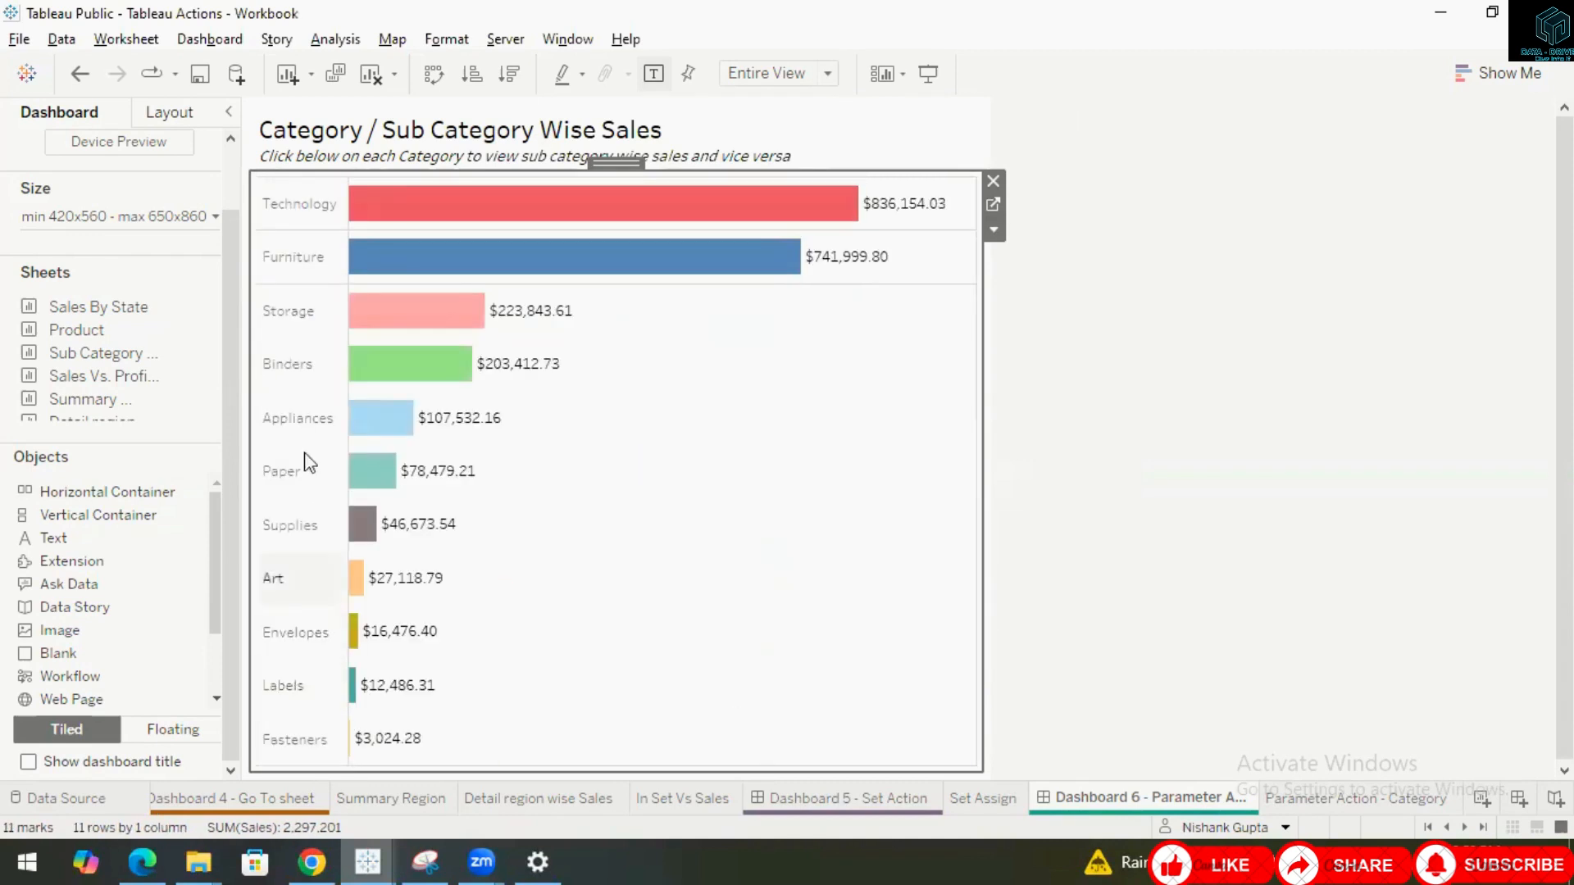
left_click(293, 377)
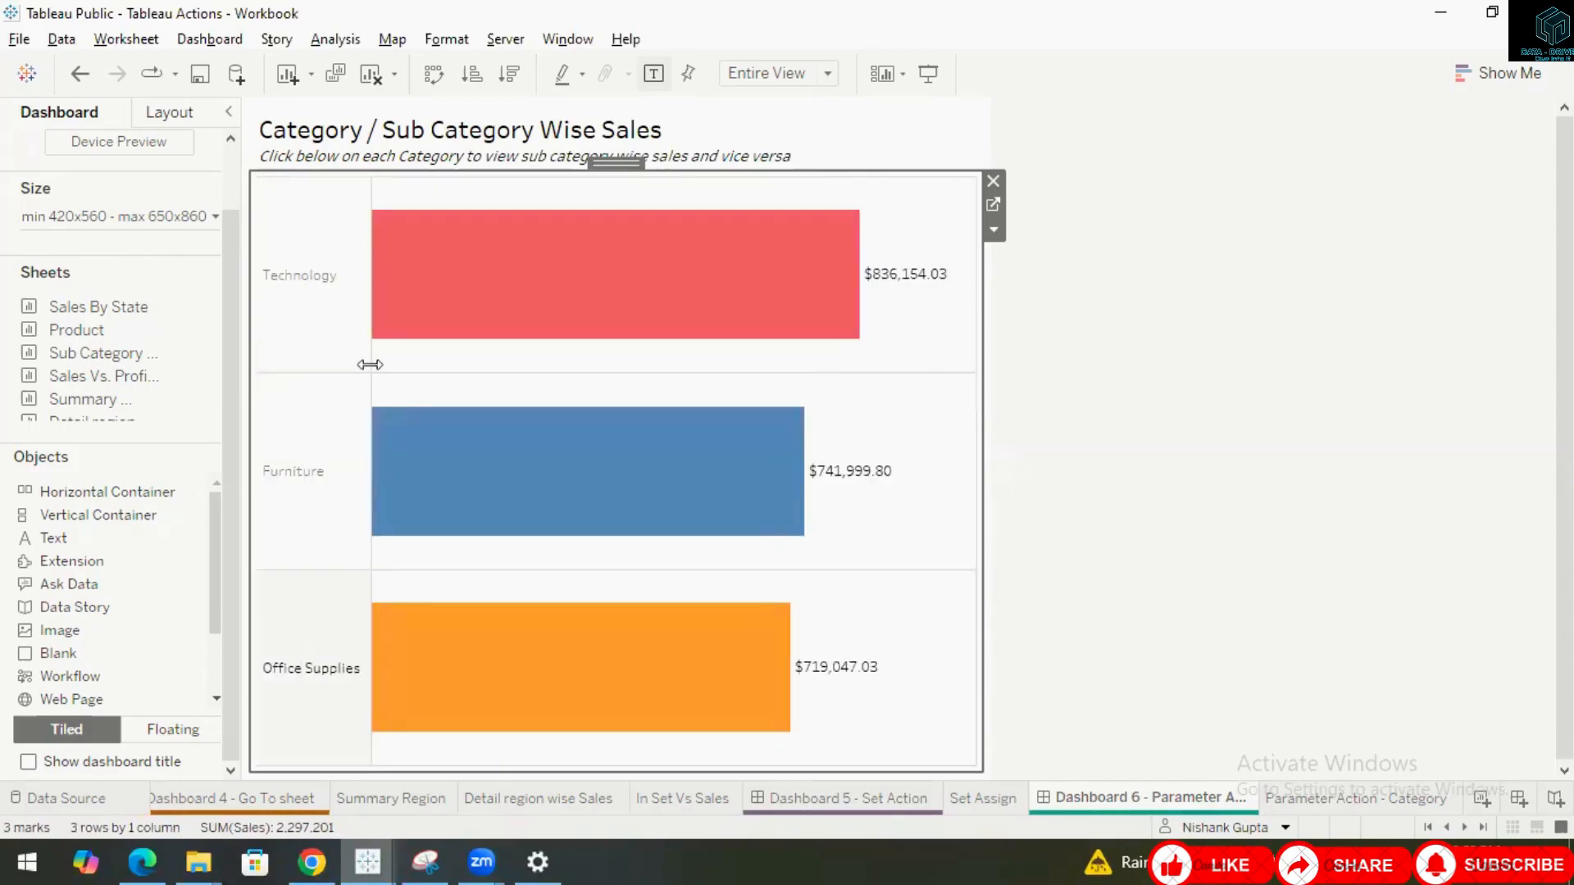
left_click(318, 283)
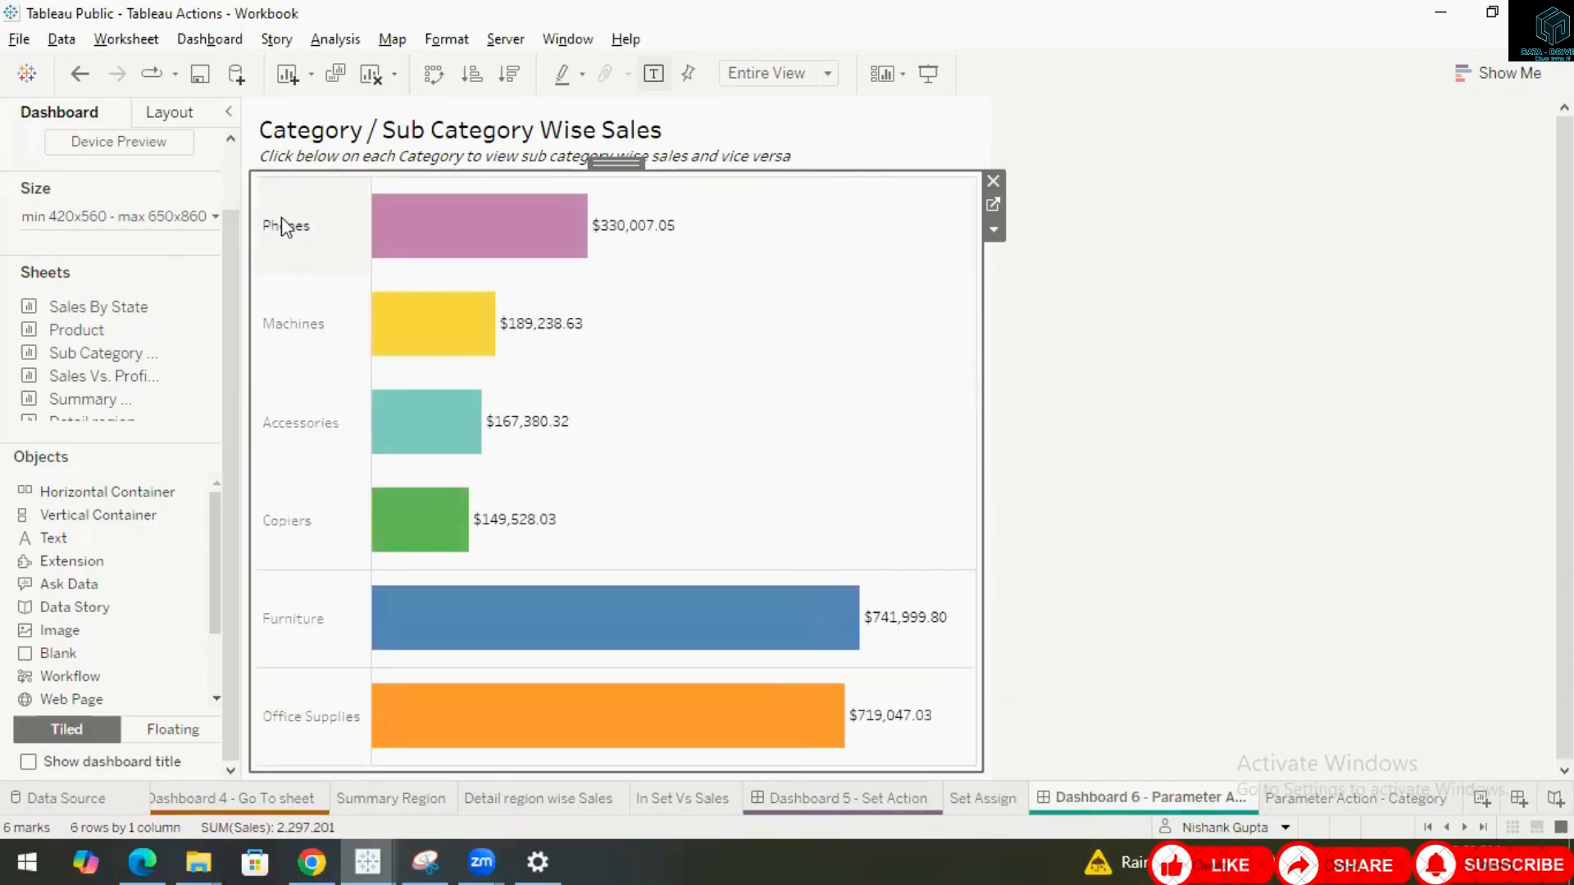
left_click(288, 230)
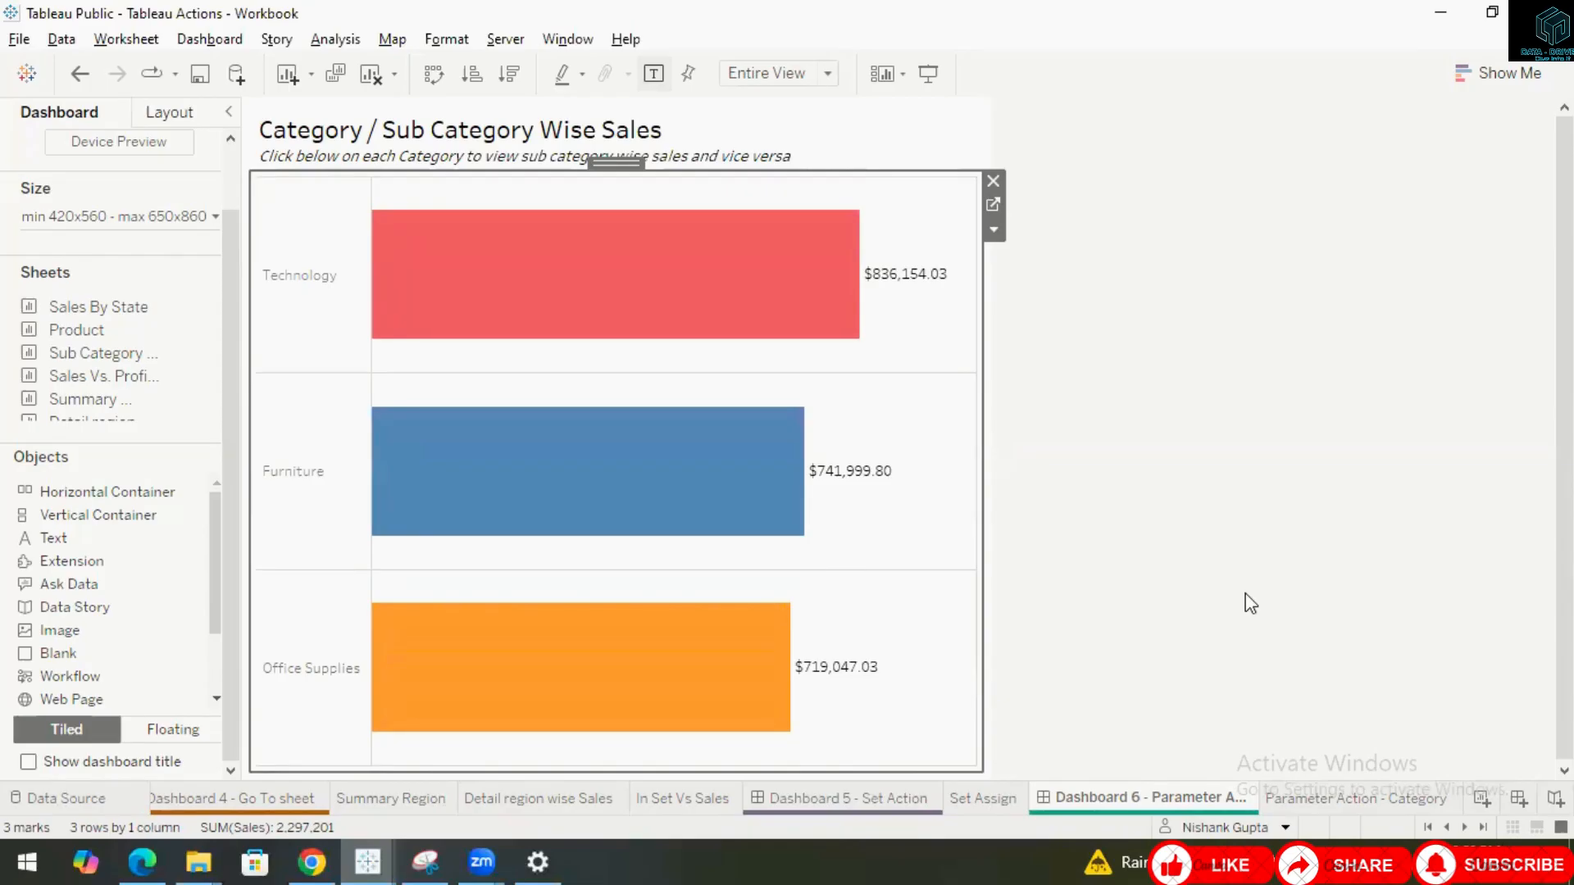
right_click(1167, 802)
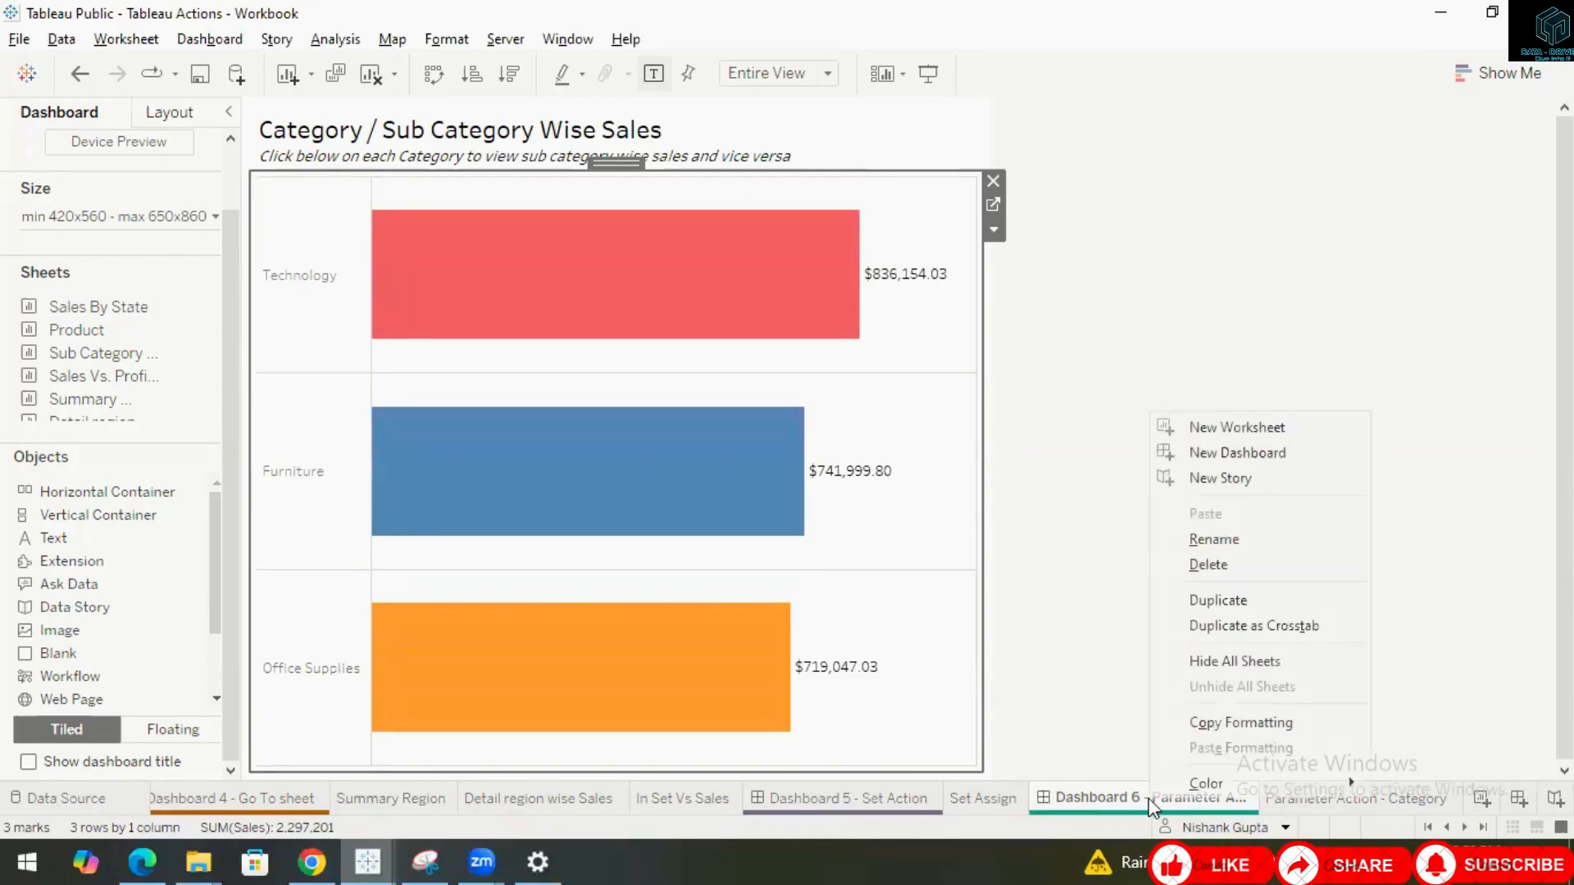
left_click(1133, 808)
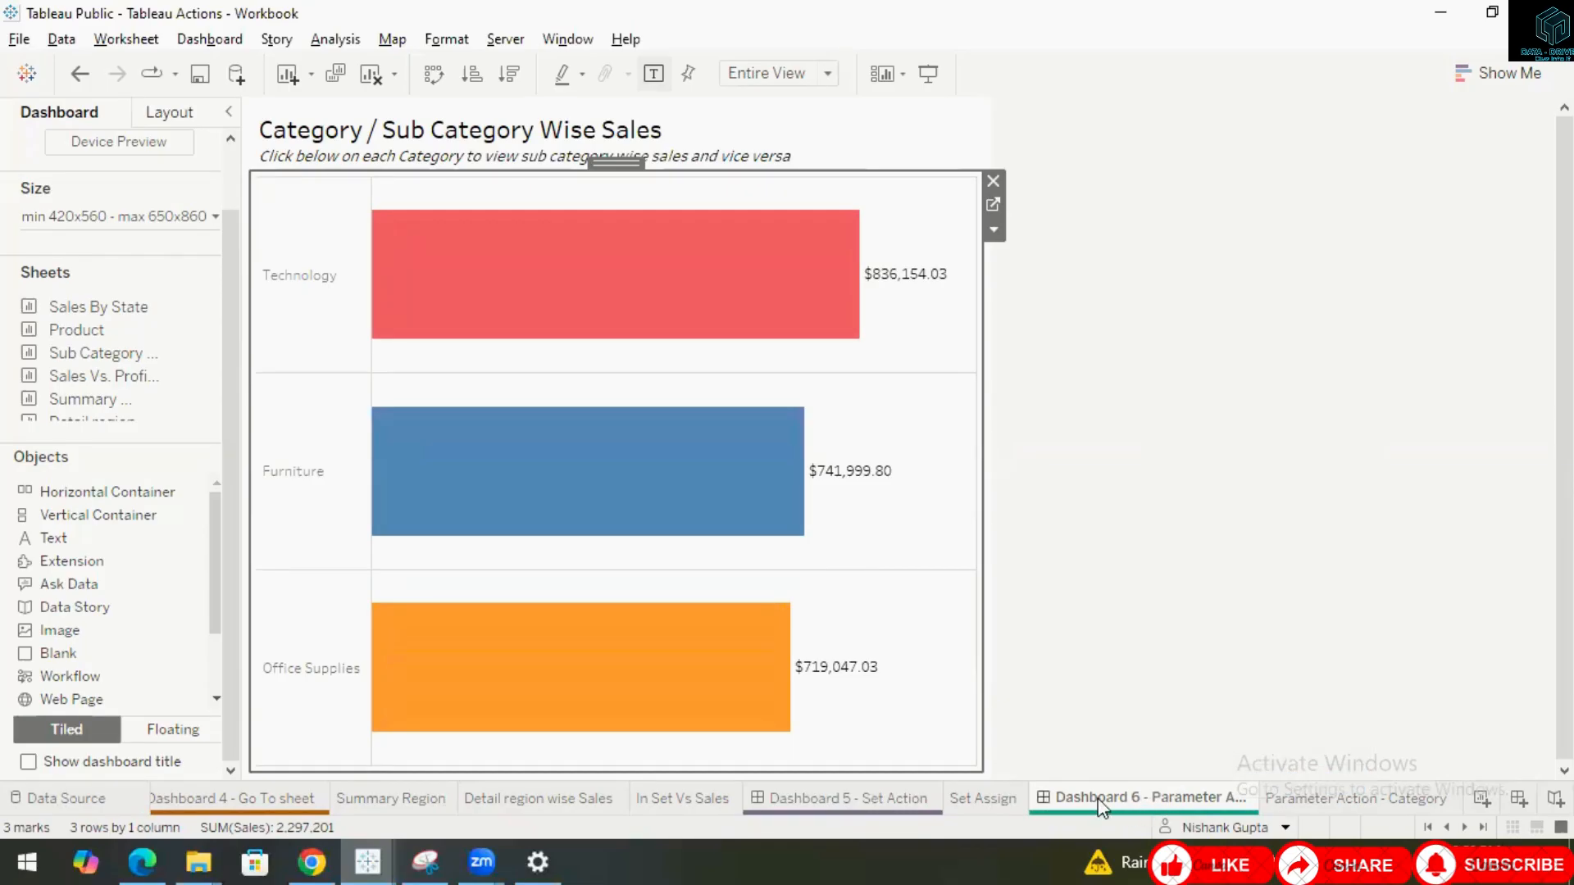
mouse_move(1100, 802)
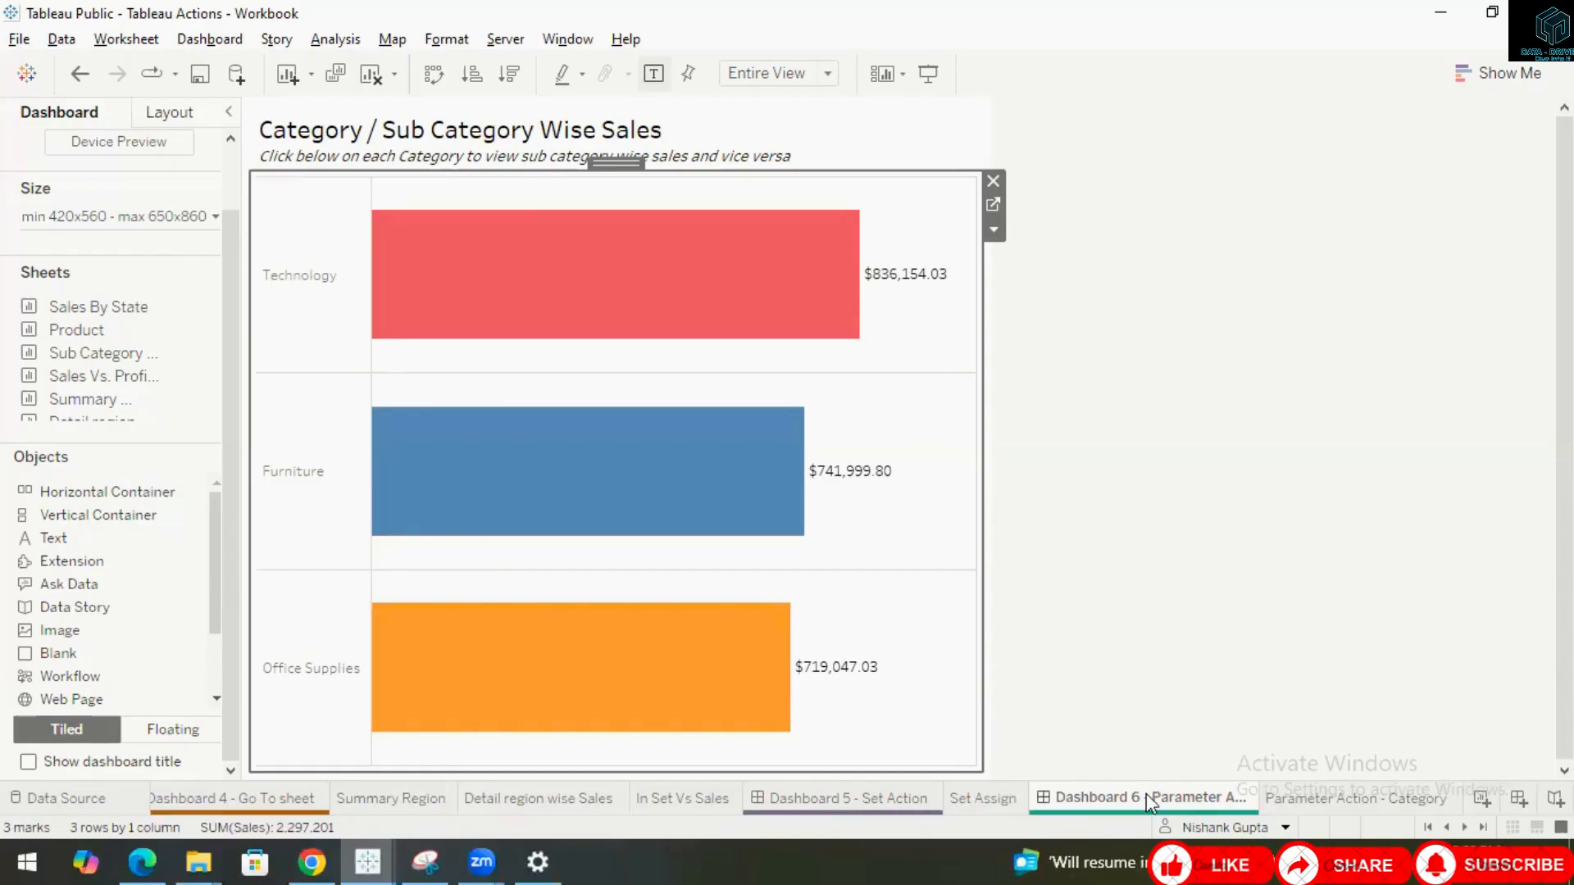
mouse_move(1150, 802)
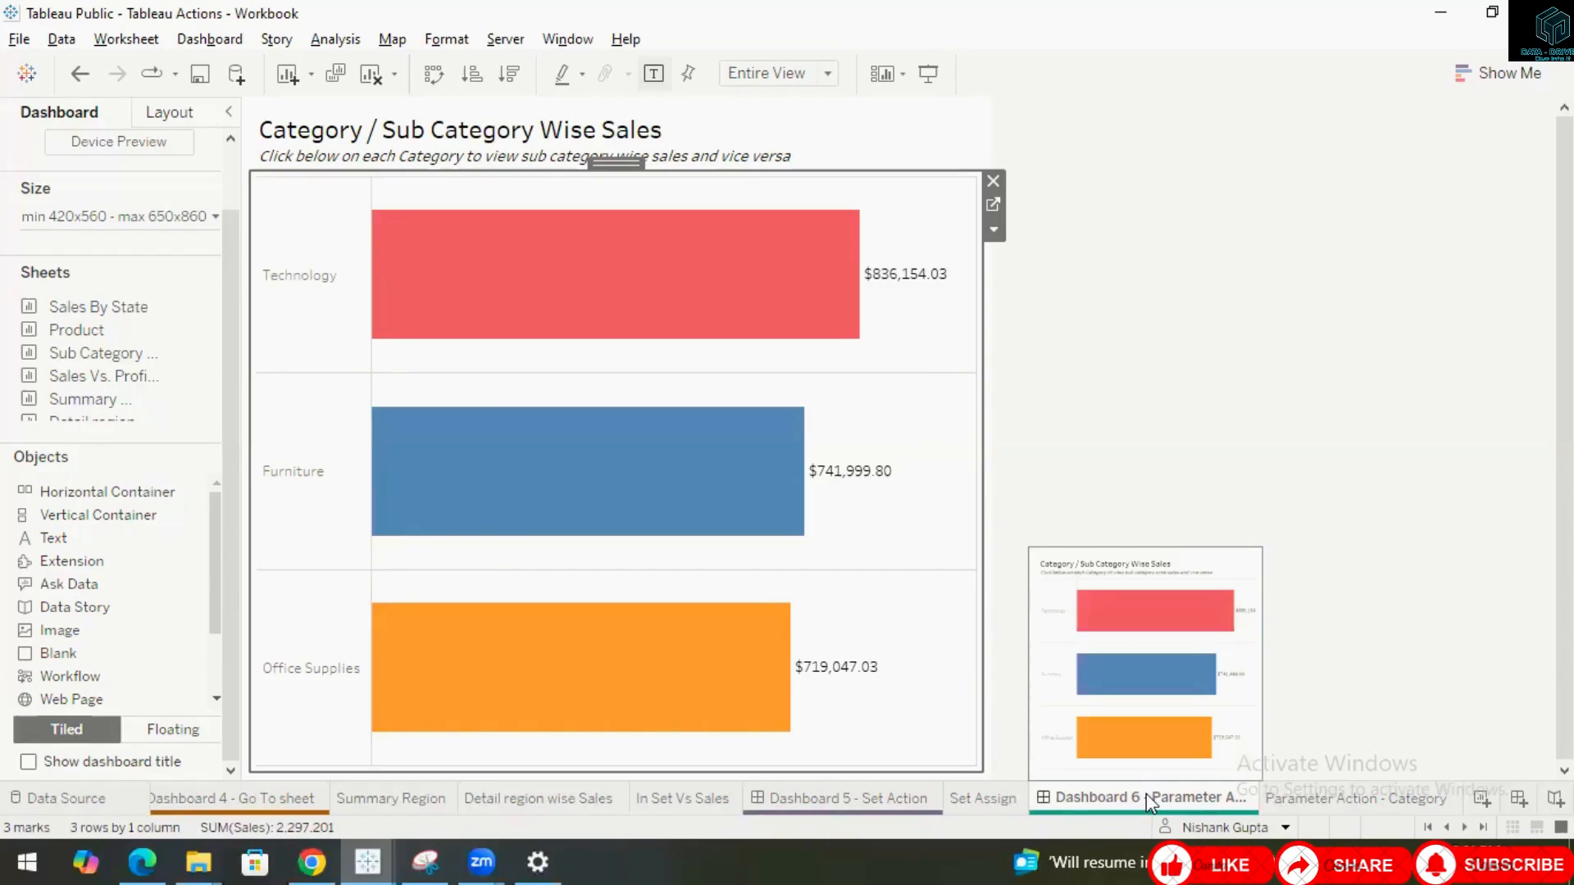
left_click(990, 50)
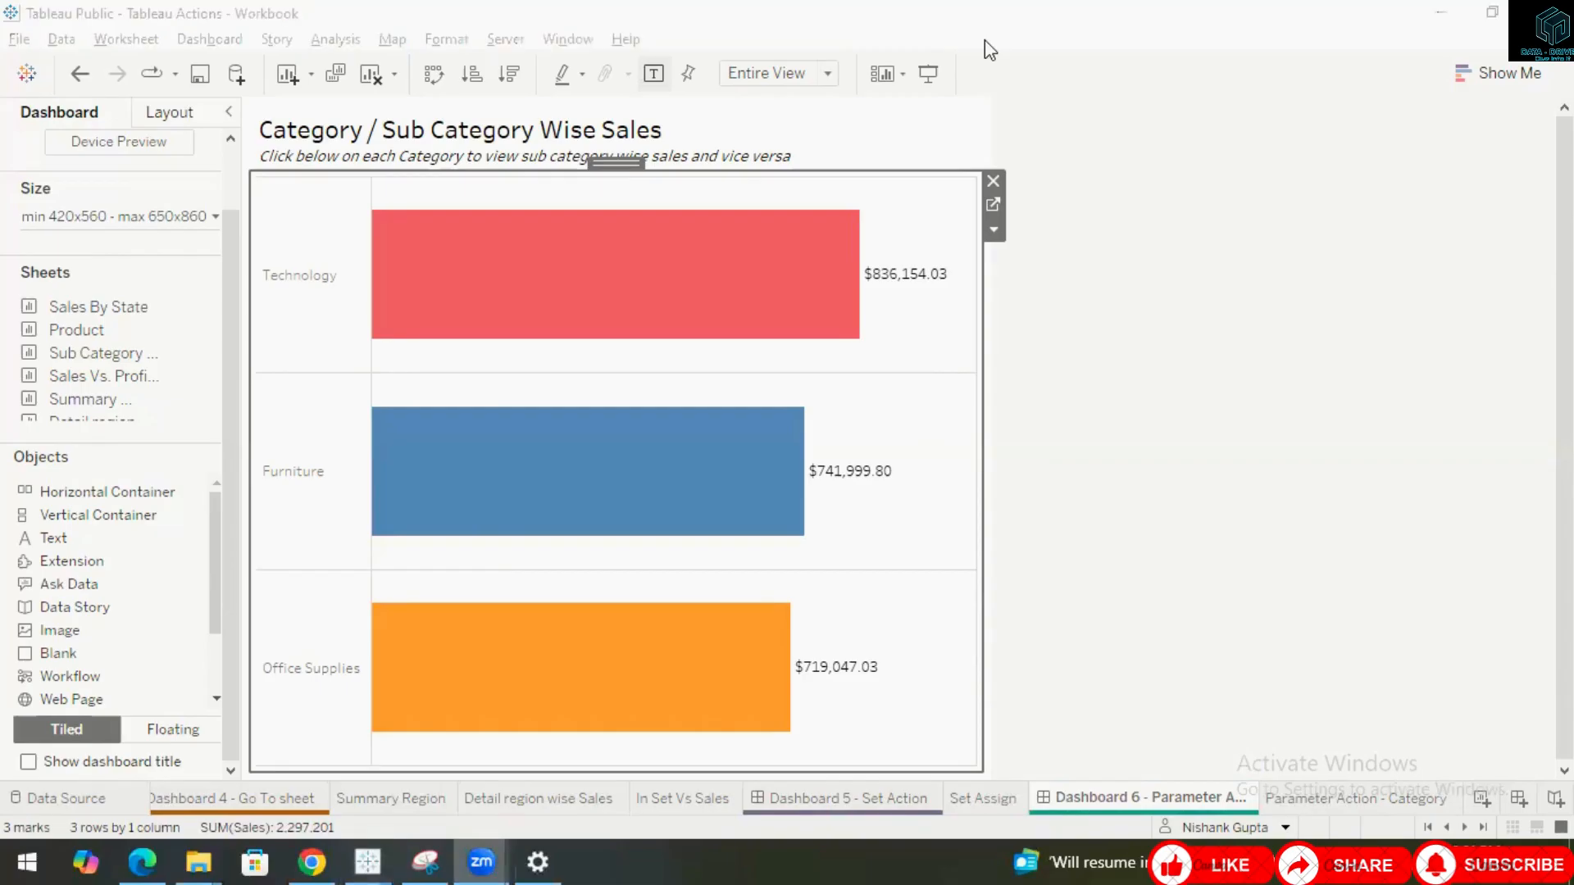